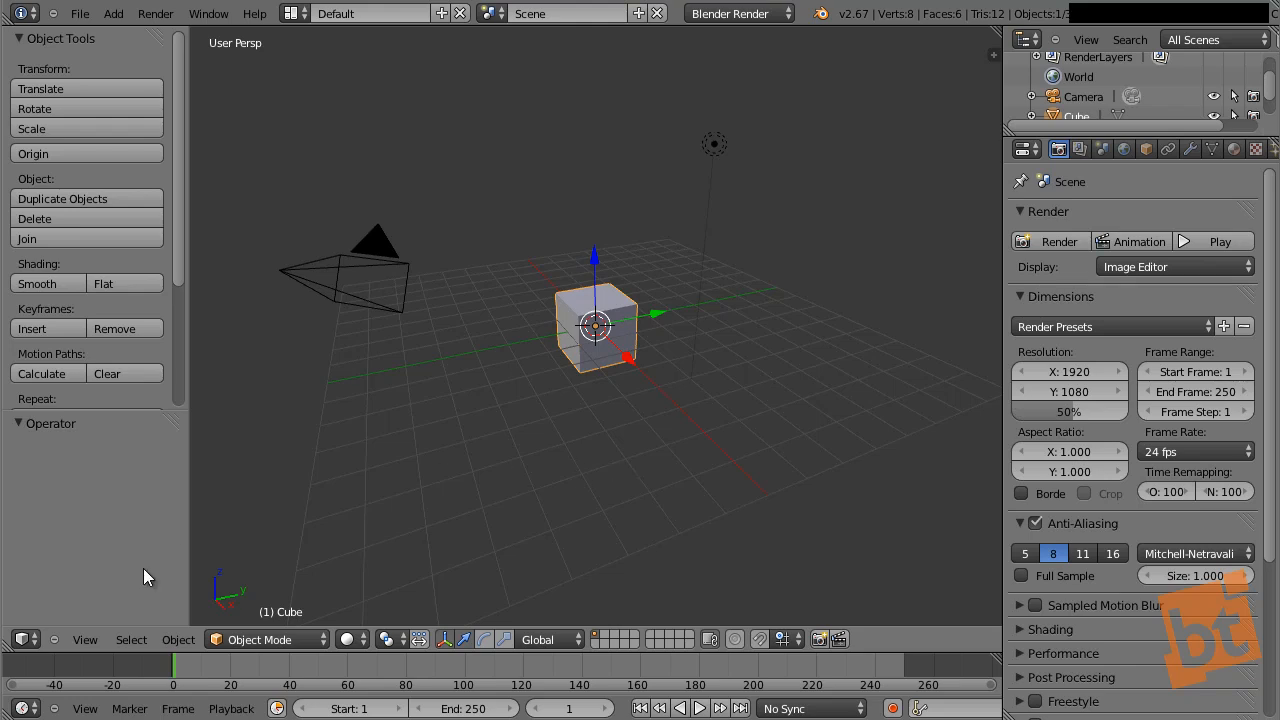
- Switch the 3D viewport to the Node Editor and set the render resolution percentage to 100%
{"action": "left_click", "coordinate": [24, 639]}
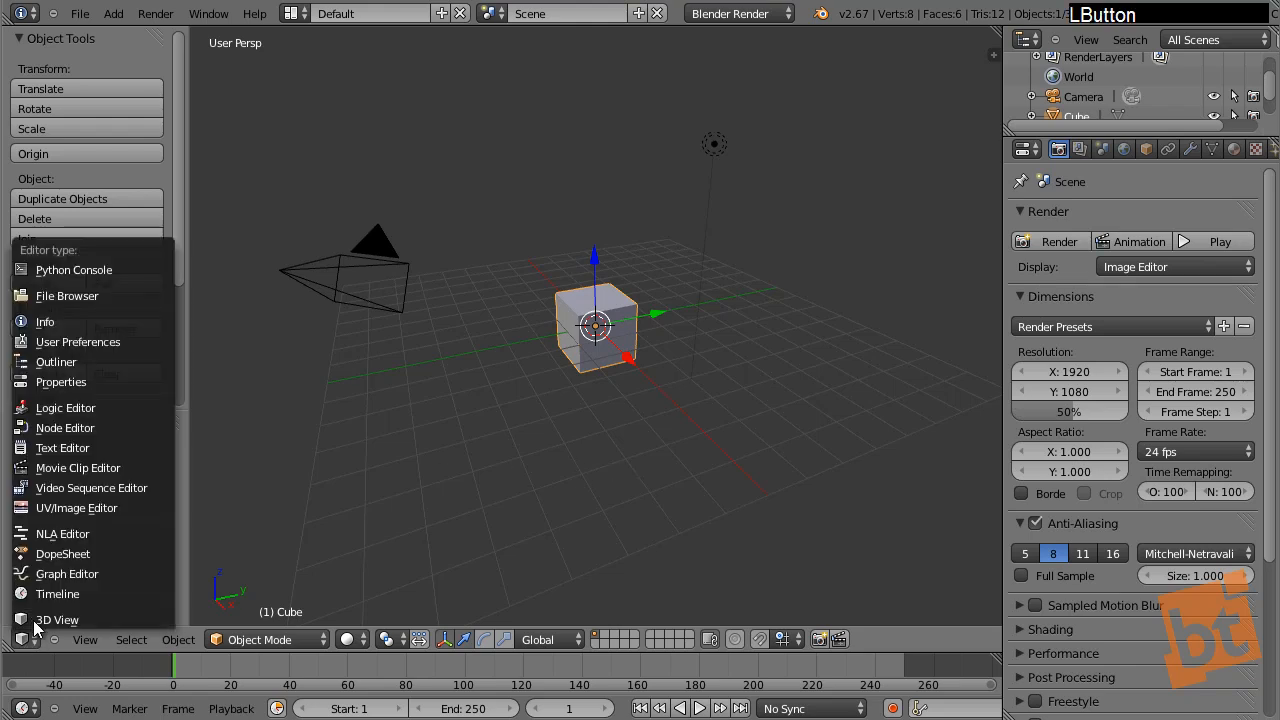
{"action": "left_click", "coordinate": [94, 426]}
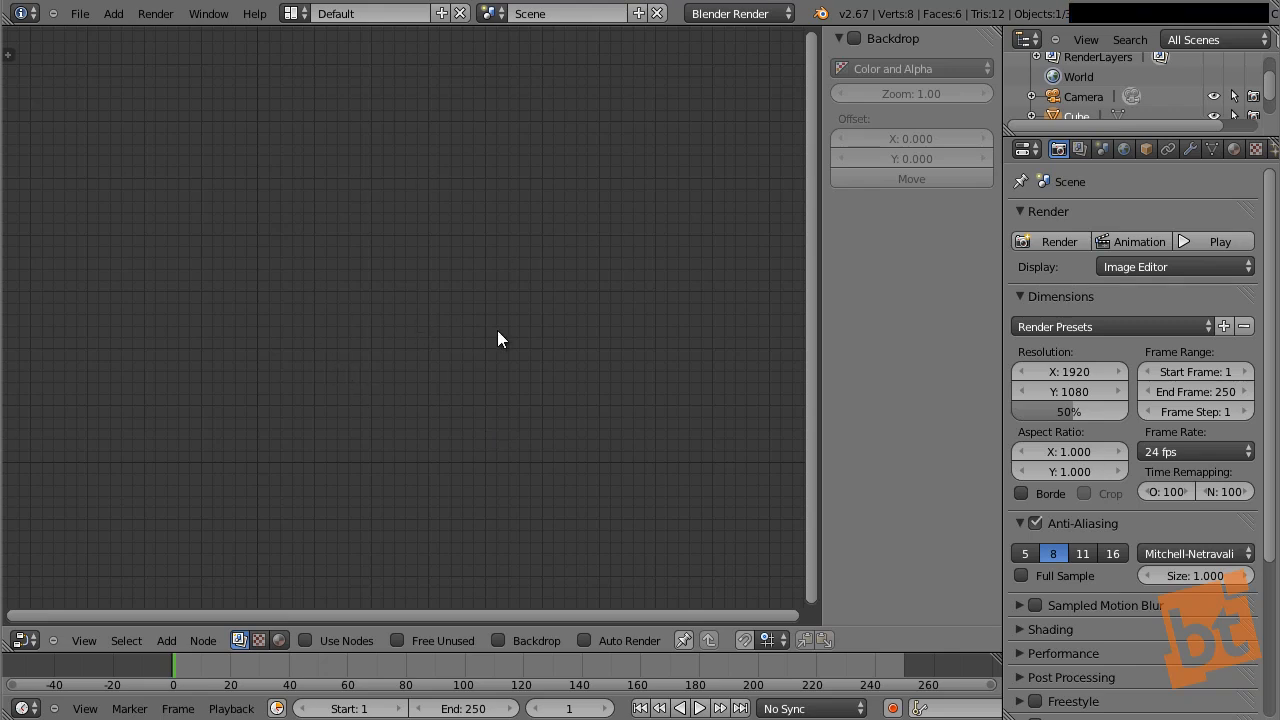
{"action": "left_click", "coordinate": [1058, 148]}
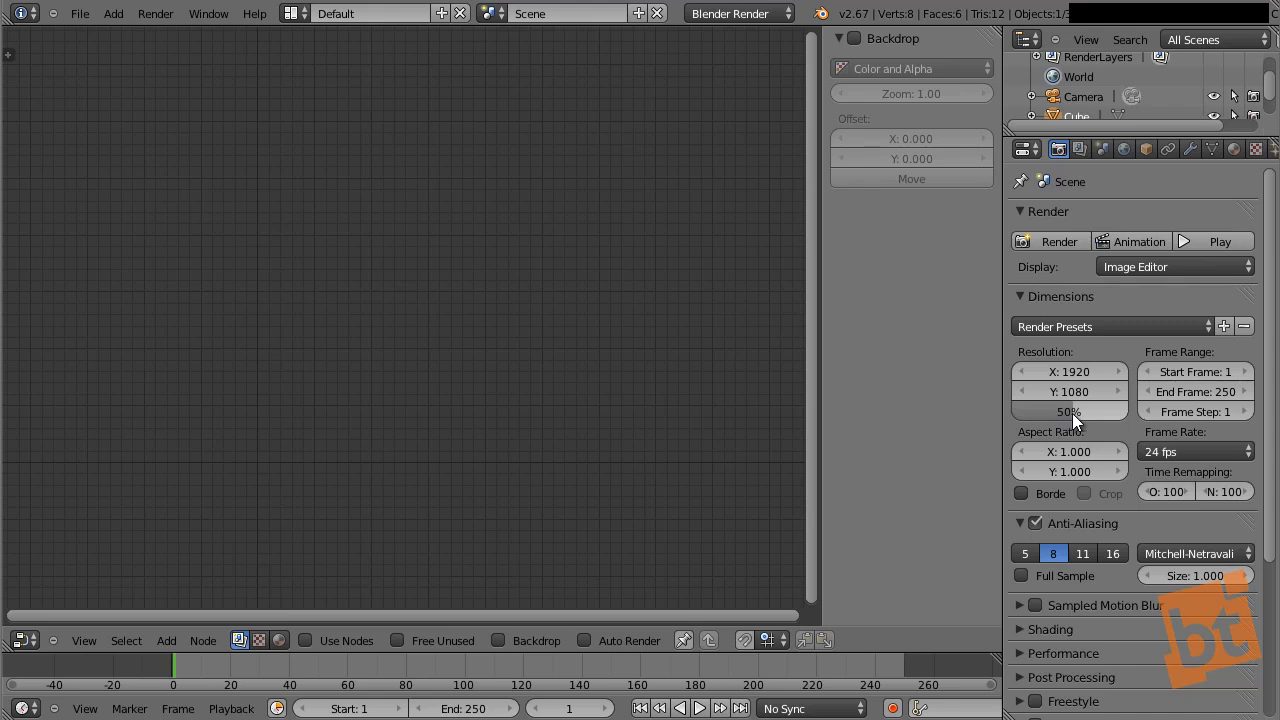
{"action": "left_click_drag", "start_coordinate": [1072, 413], "coordinate": [1152, 419]}
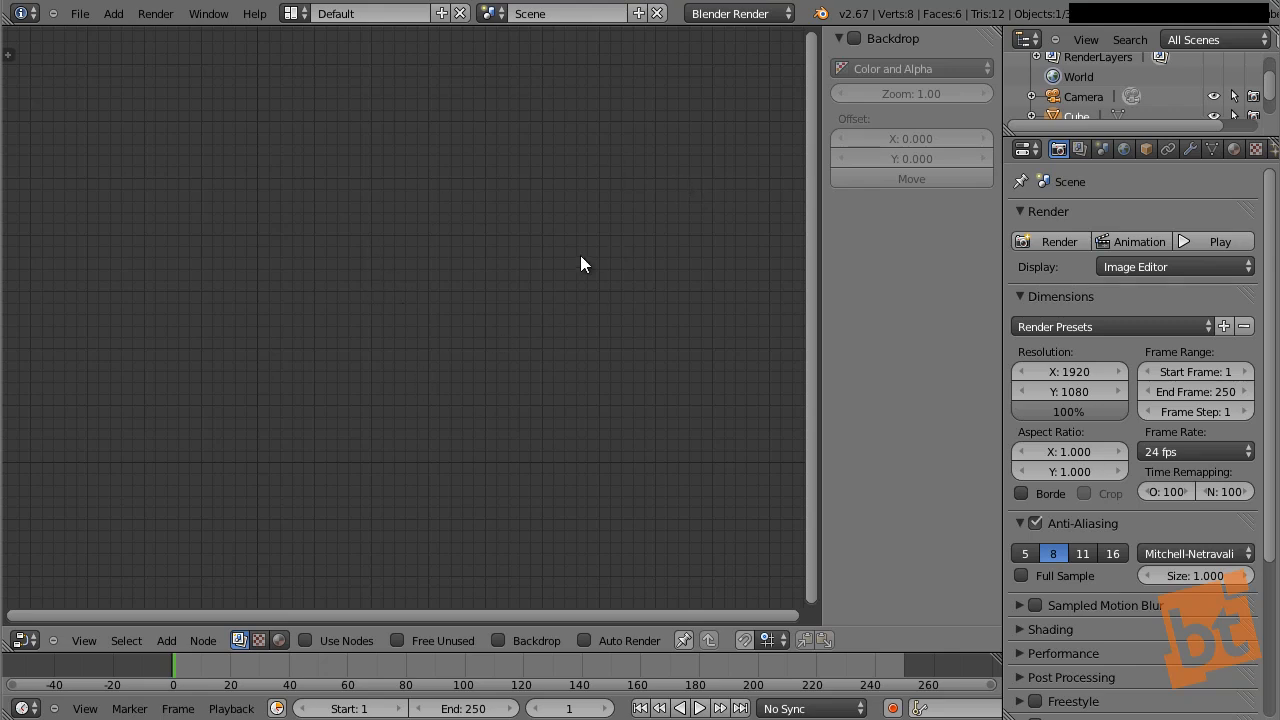
- Enable compositing nodes in the maximized node editor and delete the Render Layers node
{"action": "key", "text": "shift+space"}
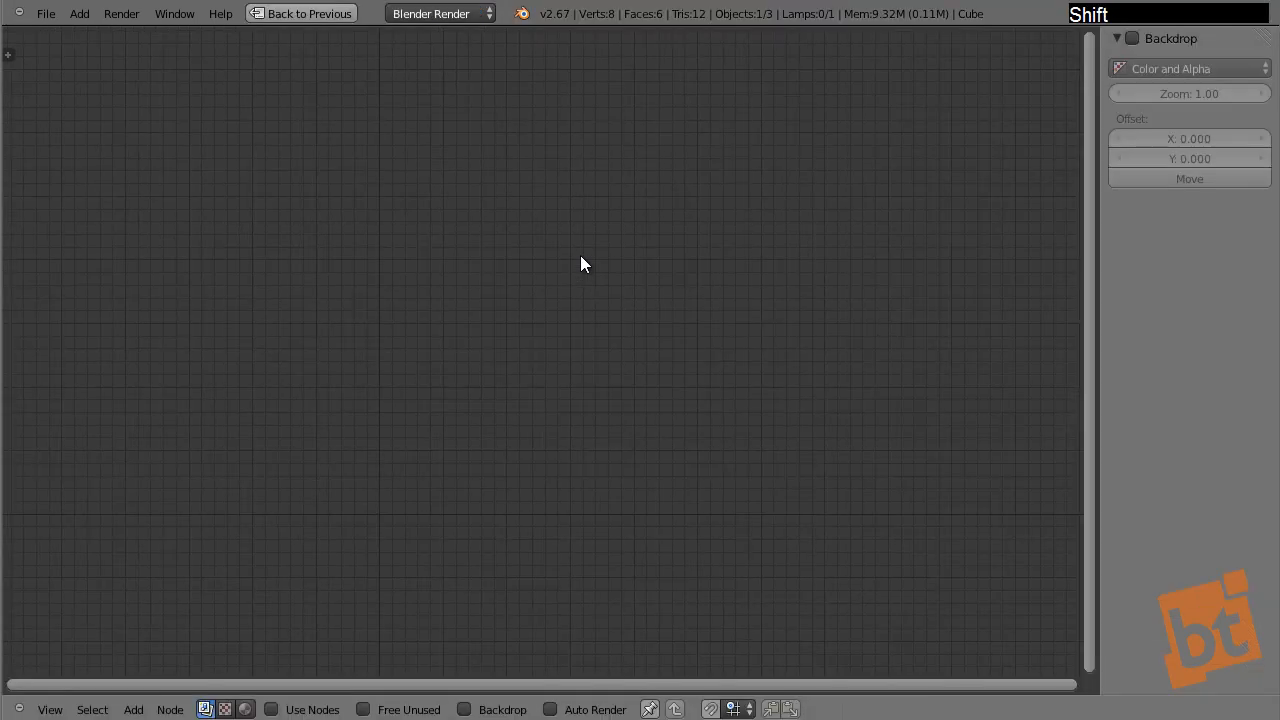
{"action": "left_click", "coordinate": [271, 709]}
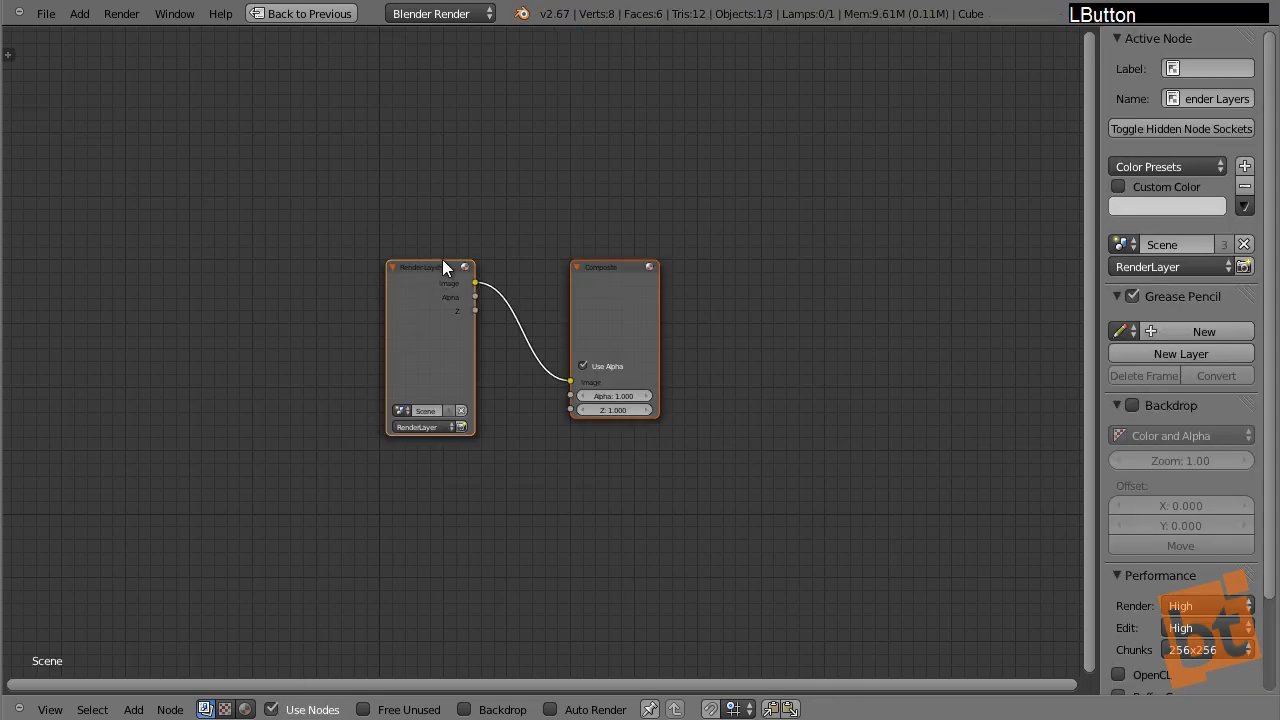
{"action": "right_click", "coordinate": [423, 278]}
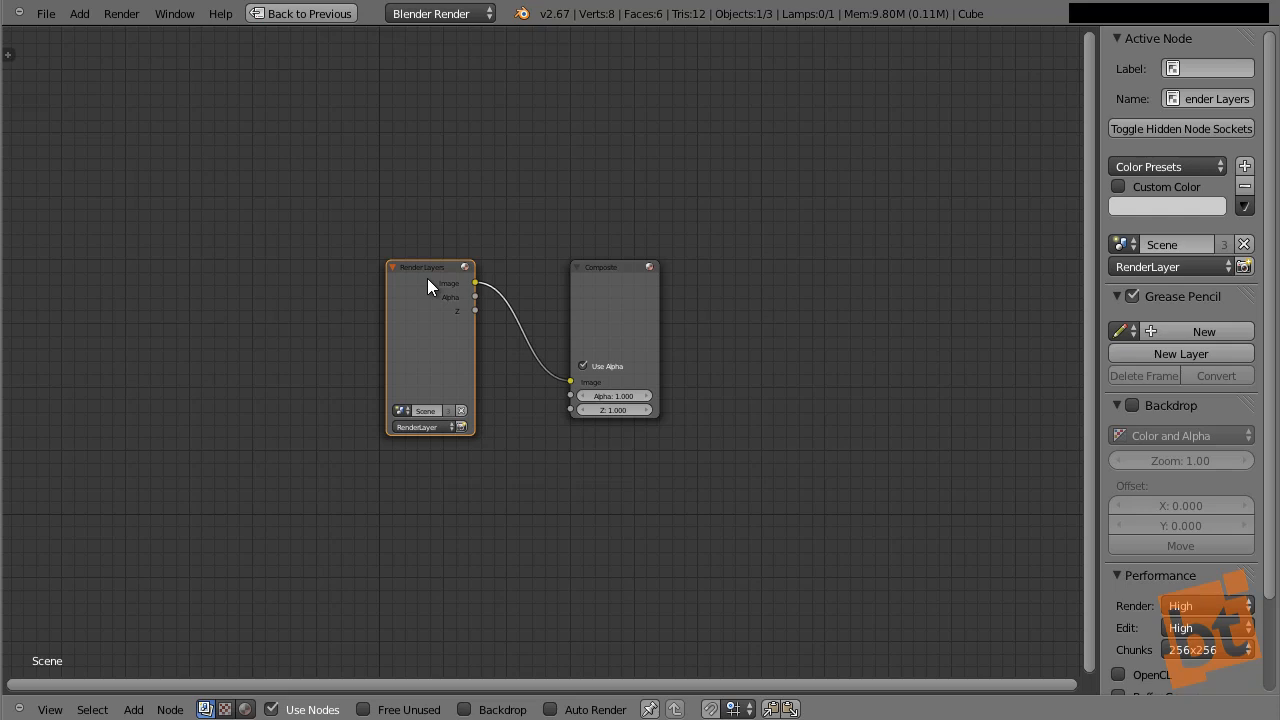
{"action": "key", "text": "x"}
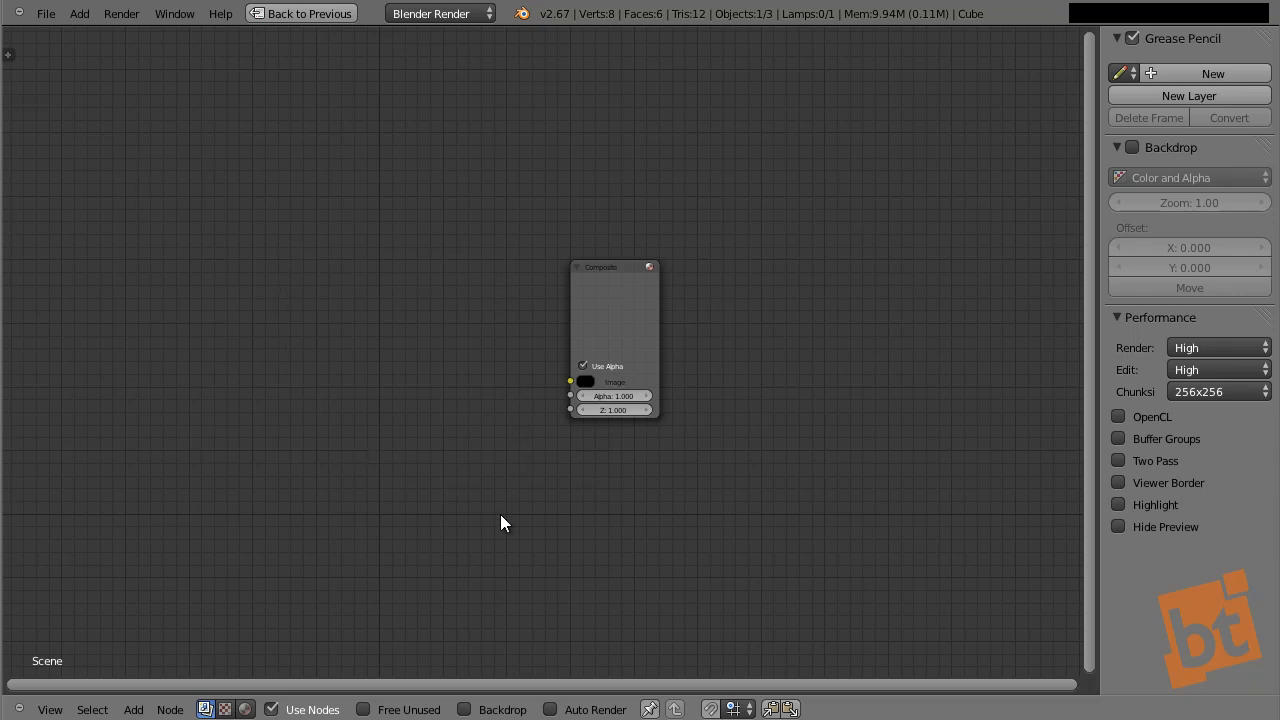
- Enable the node editor's backdrop and hide its properties region
{"action": "left_click", "coordinate": [465, 709]}
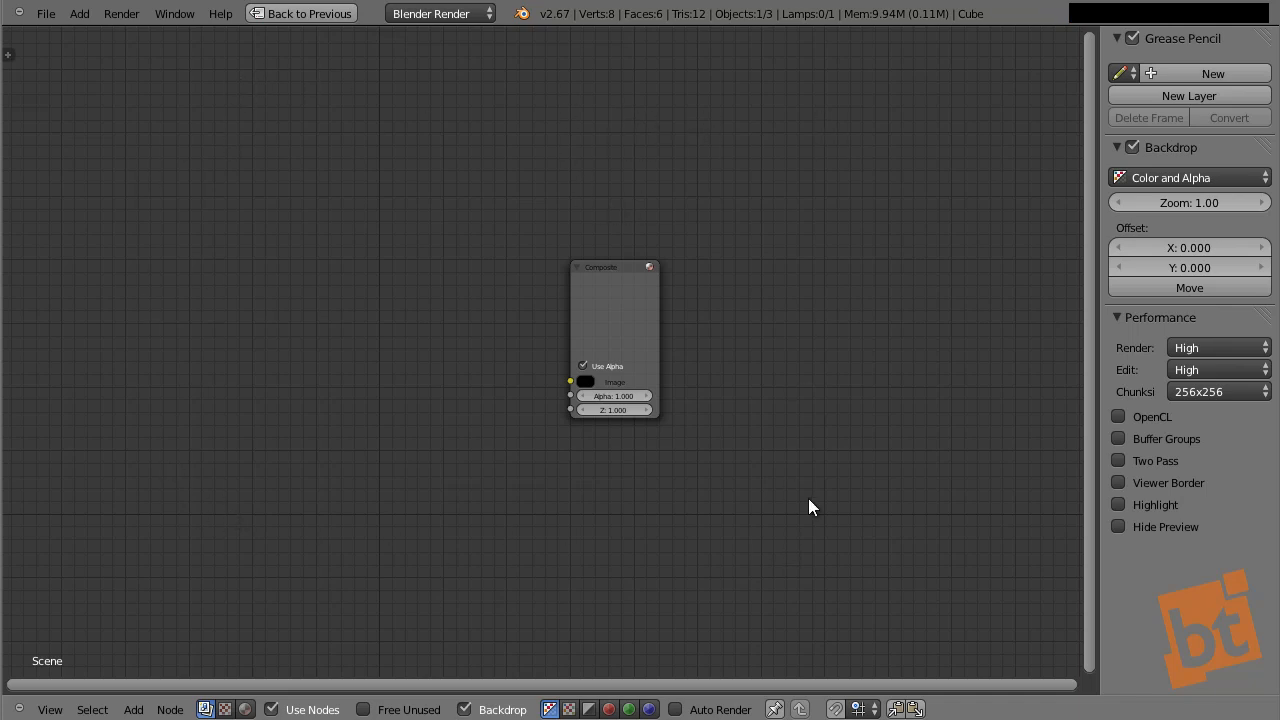
{"action": "left_click_drag", "start_coordinate": [1100, 477], "coordinate": [1275, 478]}
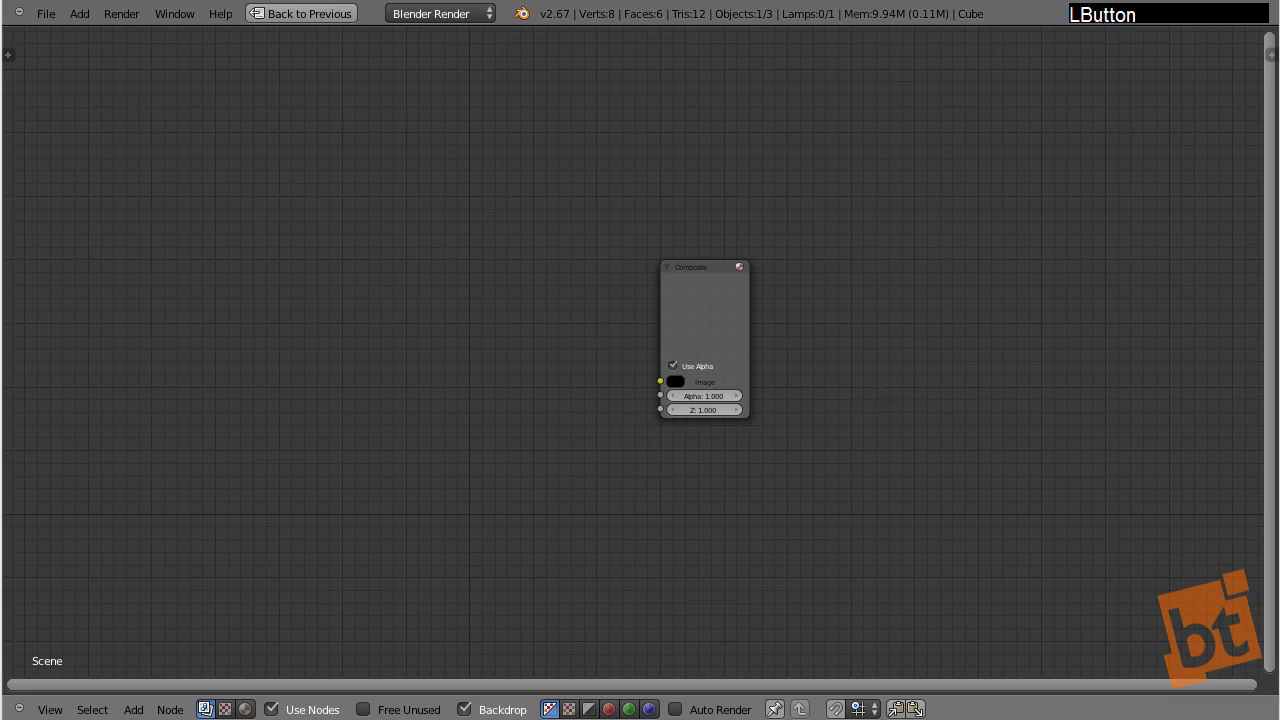
- Add two Image nodes, the green-screen portrait above and the desert background below, left of the Composite node
{"action": "left_click_drag", "start_coordinate": [1279, 298], "coordinate": [664, 215]}
{"action": "left_click_drag", "start_coordinate": [276, 217], "coordinate": [265, 173]}
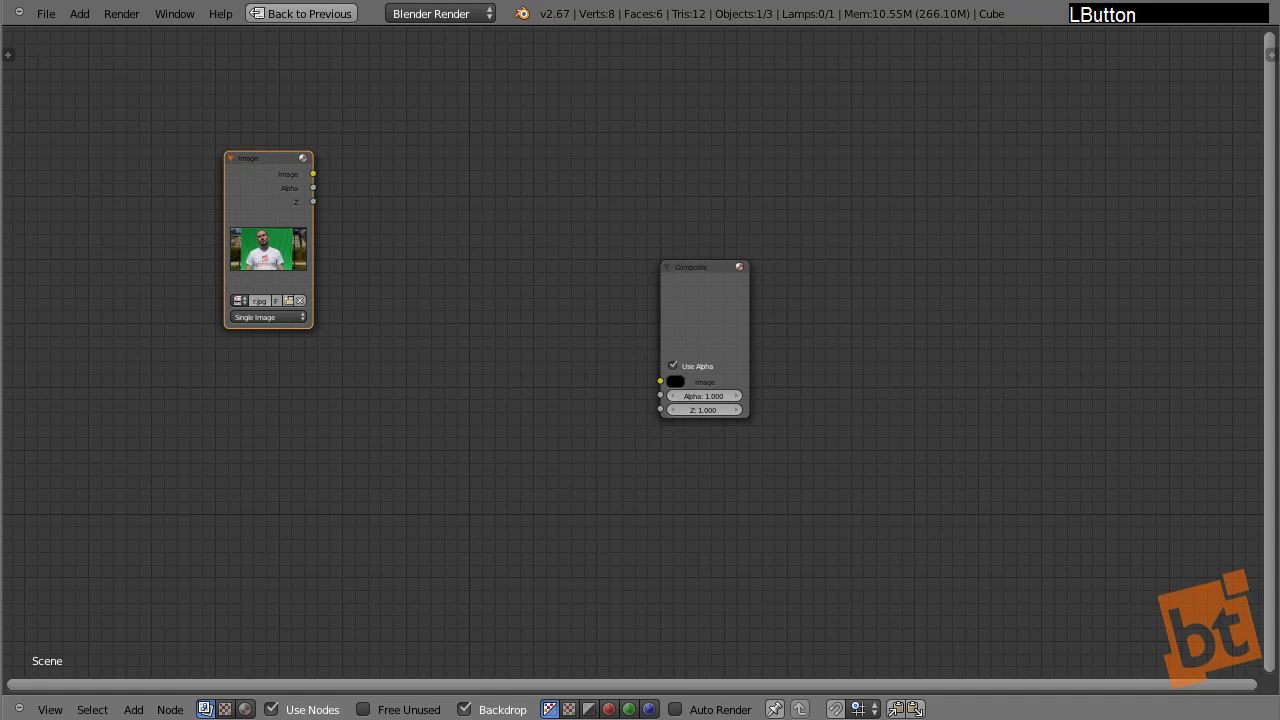
{"action": "left_click_drag", "start_coordinate": [1278, 447], "coordinate": [248, 390]}
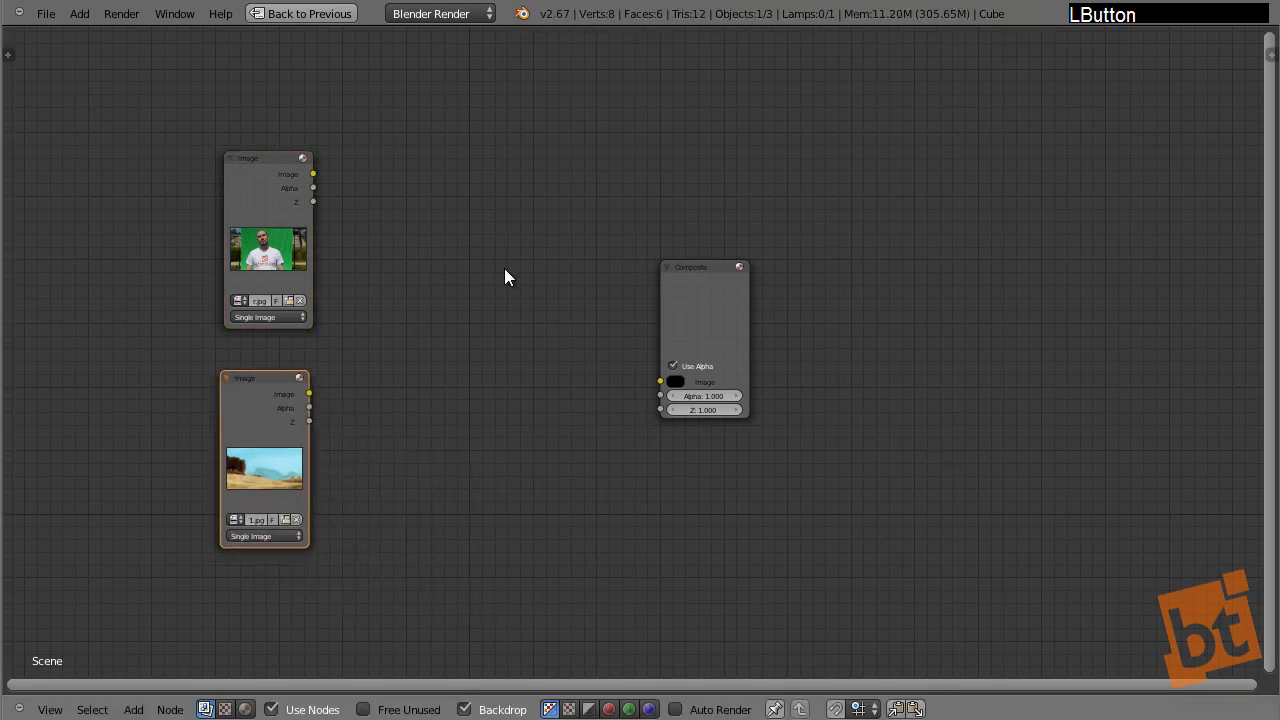
- Connect the green-screen Image node to a new Viewer node and shrink the backdrop until the whole photo fits
{"action": "left_click", "coordinate": [262, 166], "text": "ctrl+shift"}
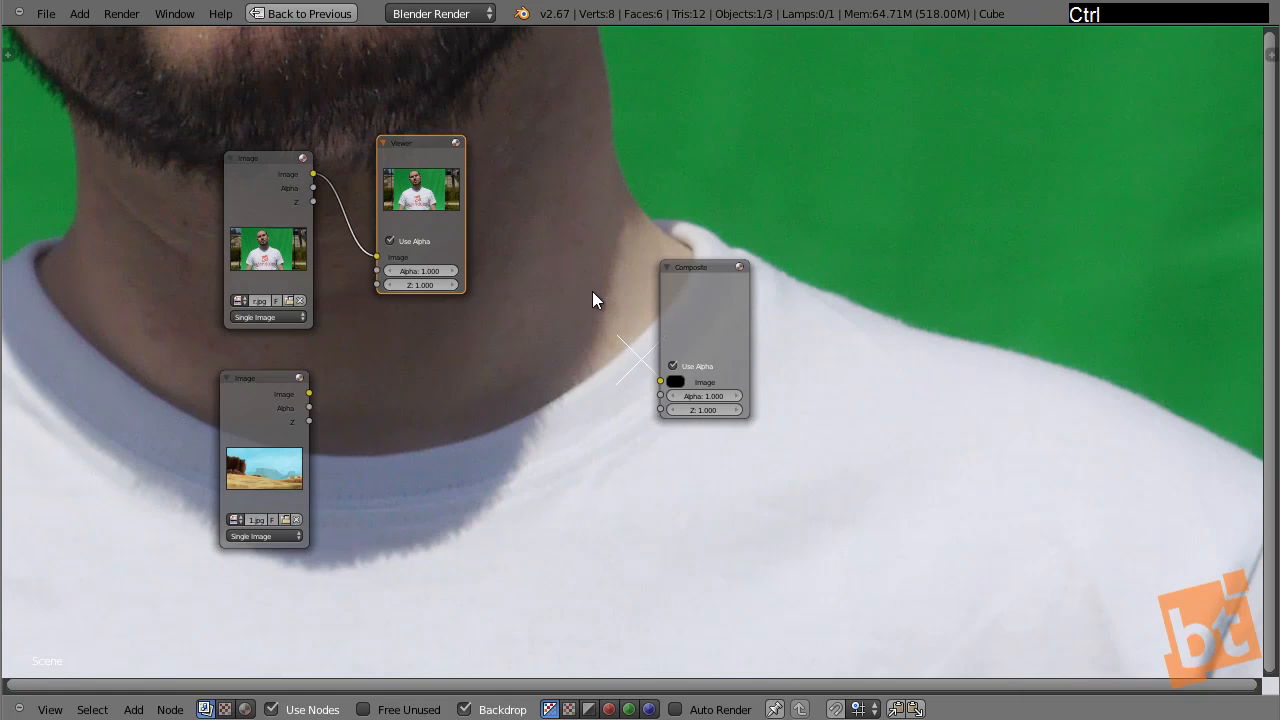
{"action": "key", "text": "v"}
{"action": "key", "text": "v"}
{"action": "key", "text": "v"}
{"action": "key", "text": "v"}
{"action": "key", "text": "v"}
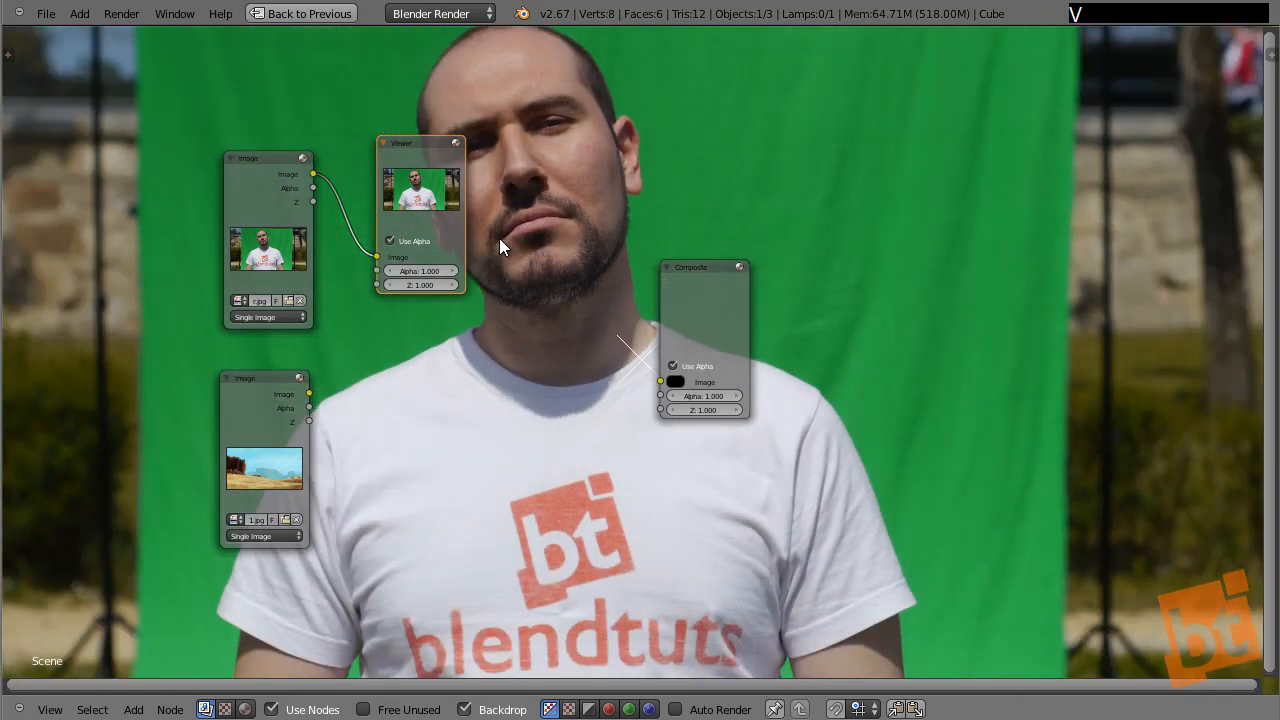
{"action": "key", "text": "v"}
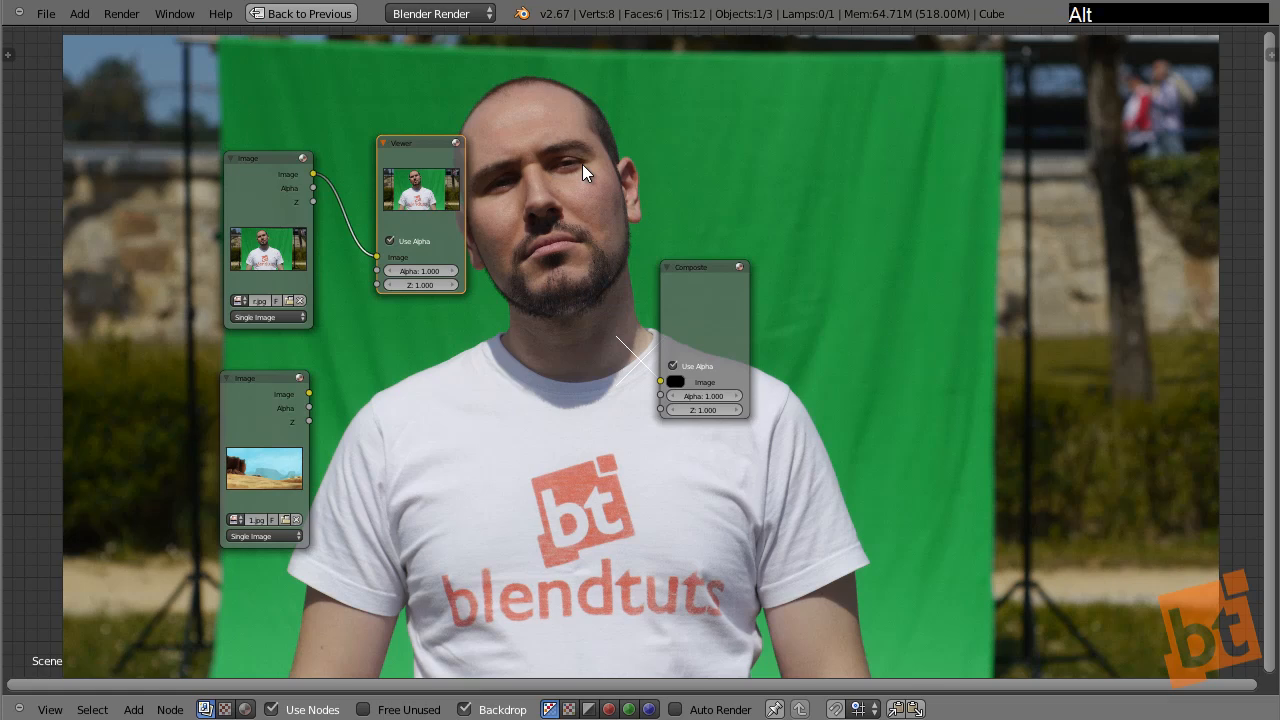
{"action": "key", "text": "alt+v"}
{"action": "key", "text": "v"}
{"action": "middle_click_drag", "start_coordinate": [555, 204], "coordinate": [524, 223]}
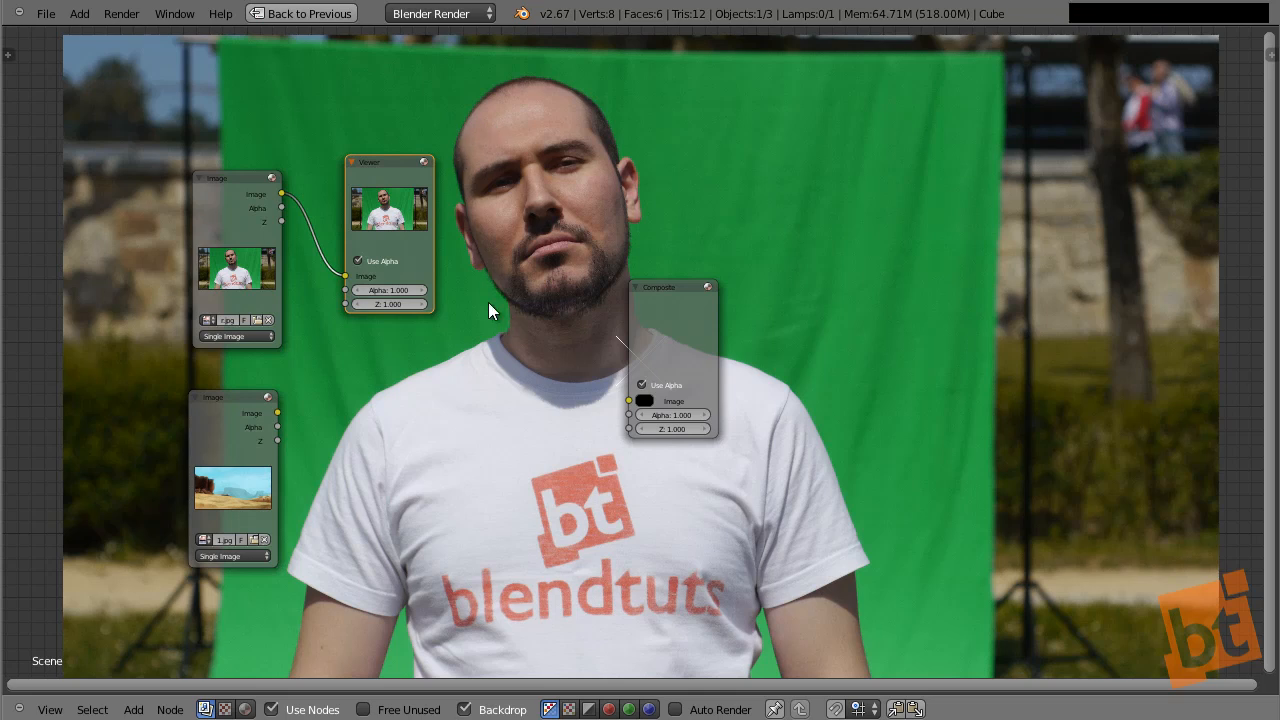
- Spread the nodes apart, with the Viewer and Composite nodes far right and both Image nodes far left
{"action": "left_click_drag", "start_coordinate": [387, 174], "coordinate": [867, 117]}
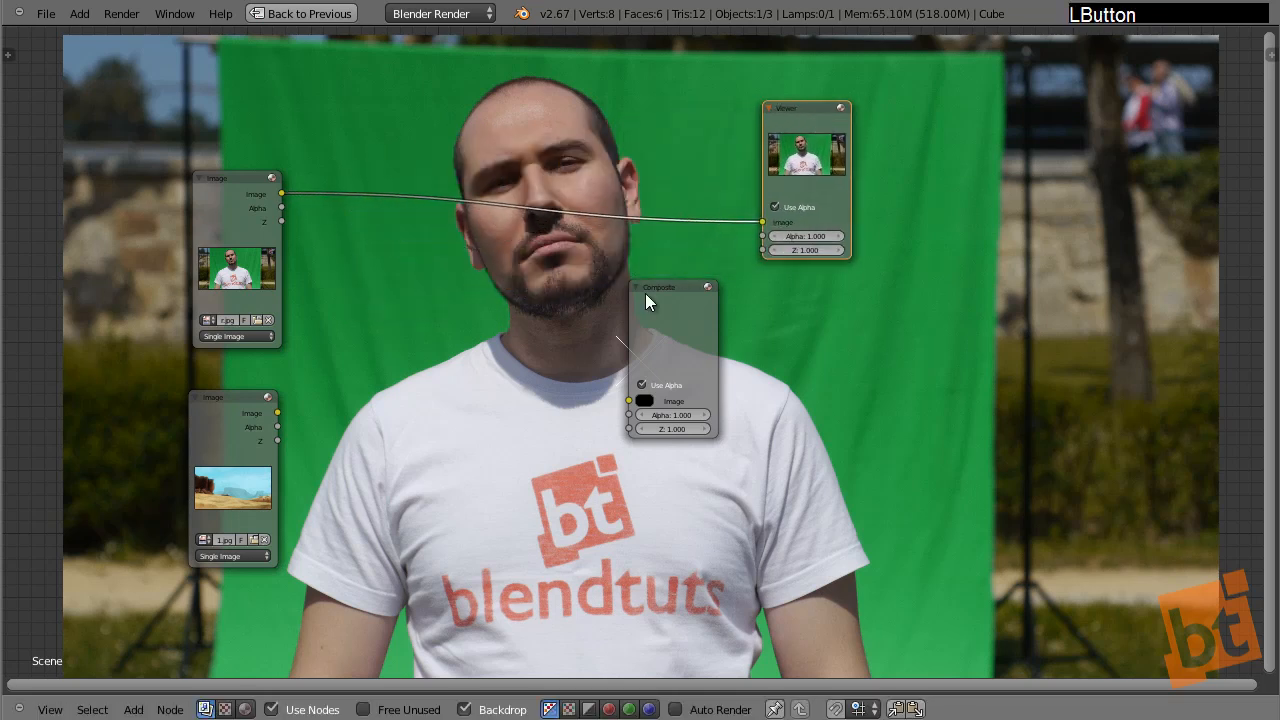
{"action": "left_click_drag", "start_coordinate": [659, 309], "coordinate": [943, 291]}
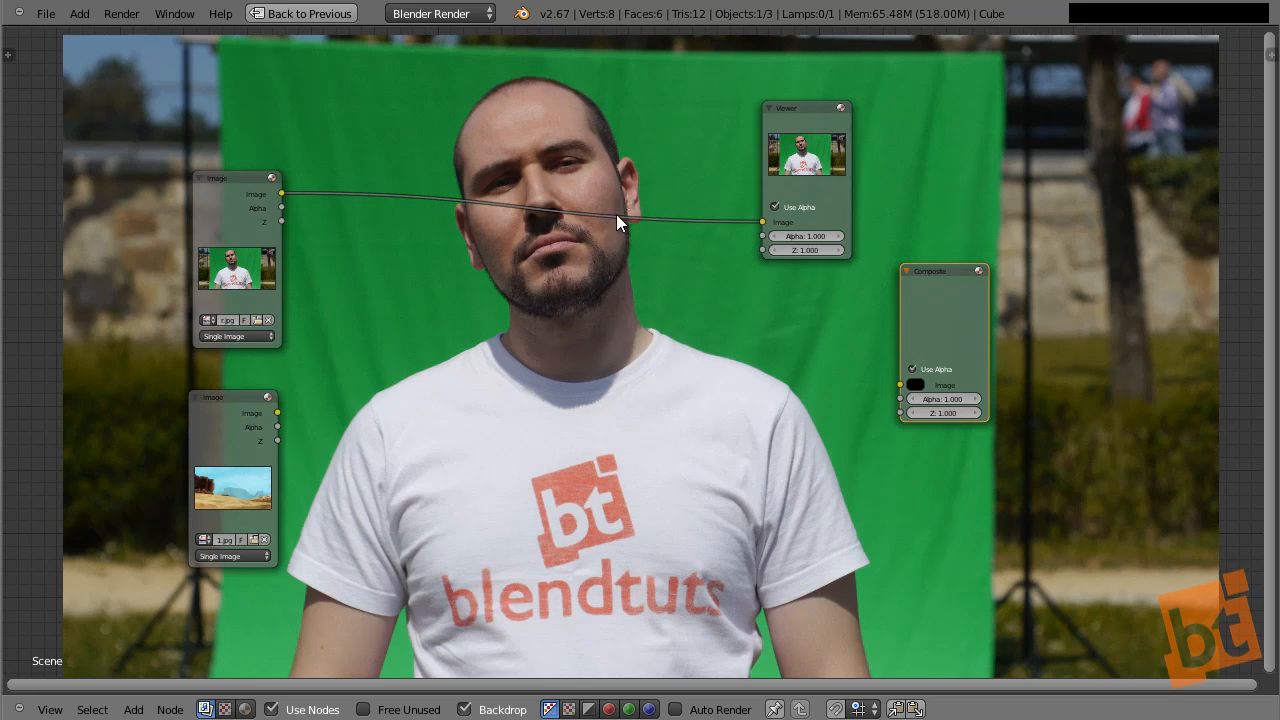
{"action": "left_click_drag", "start_coordinate": [767, 116], "coordinate": [909, 102]}
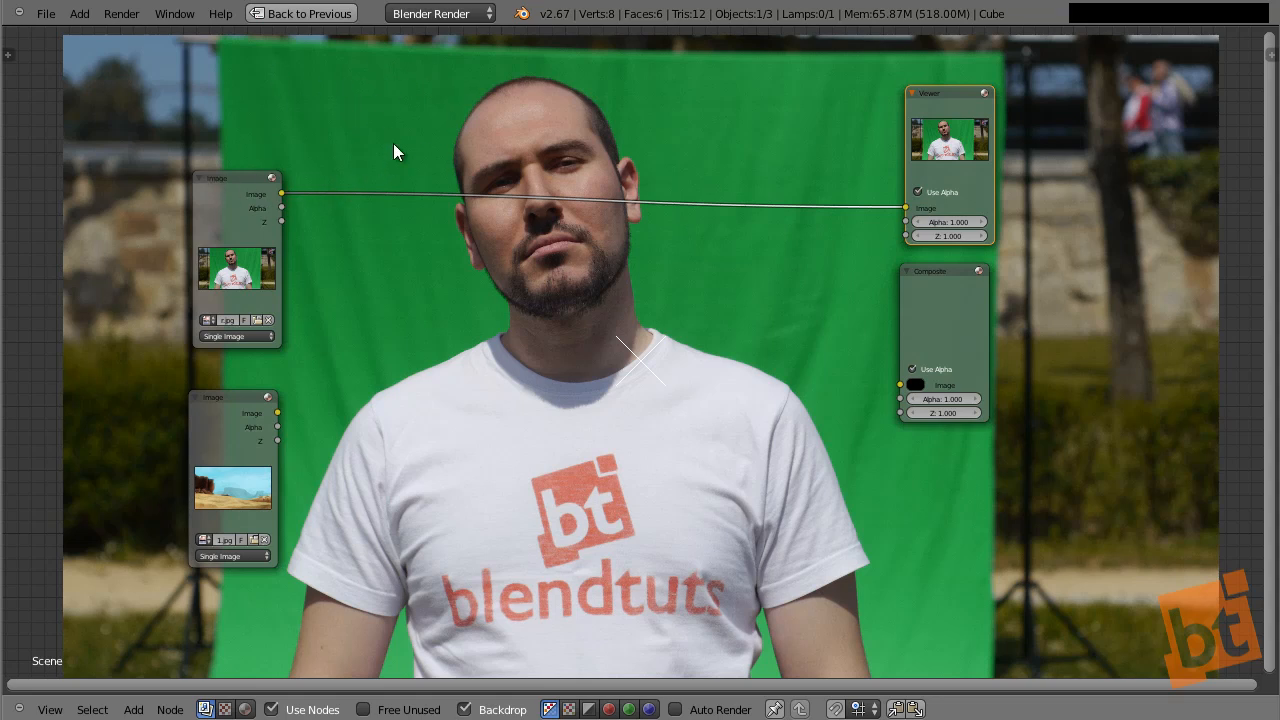
{"action": "left_click", "coordinate": [250, 178]}
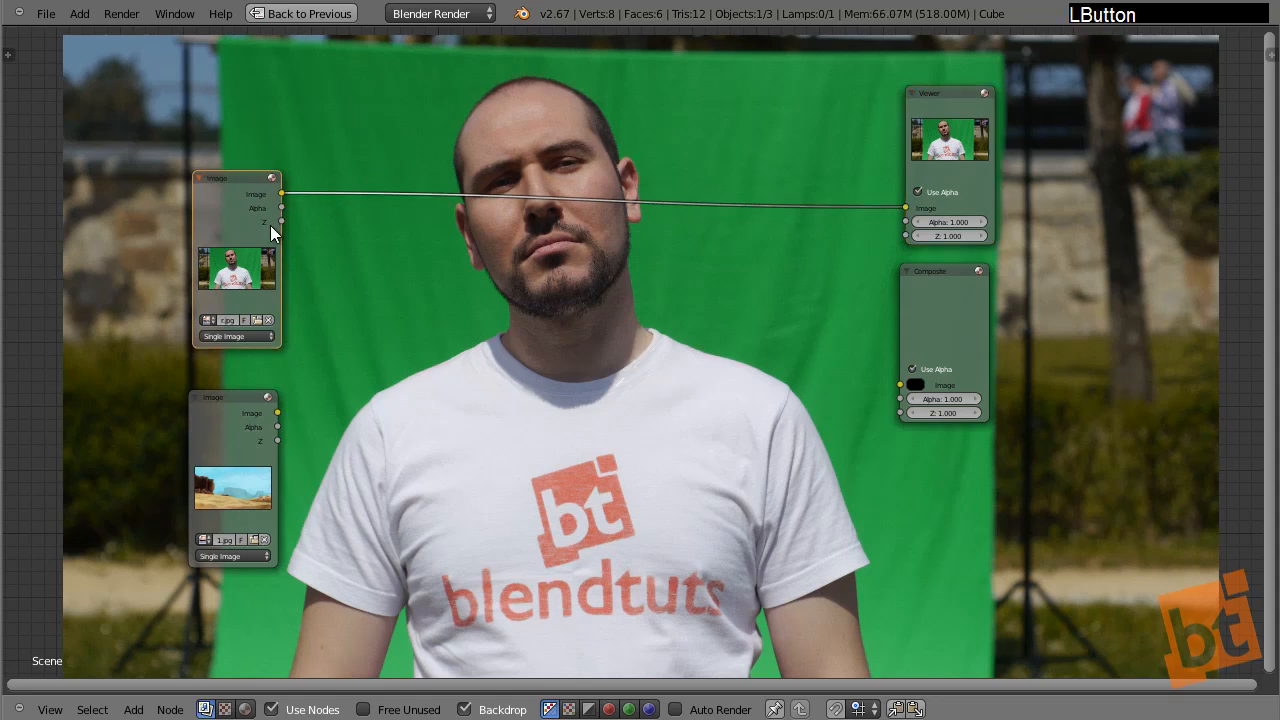
{"action": "key", "text": "g"}
{"action": "left_click", "coordinate": [289, 203]}
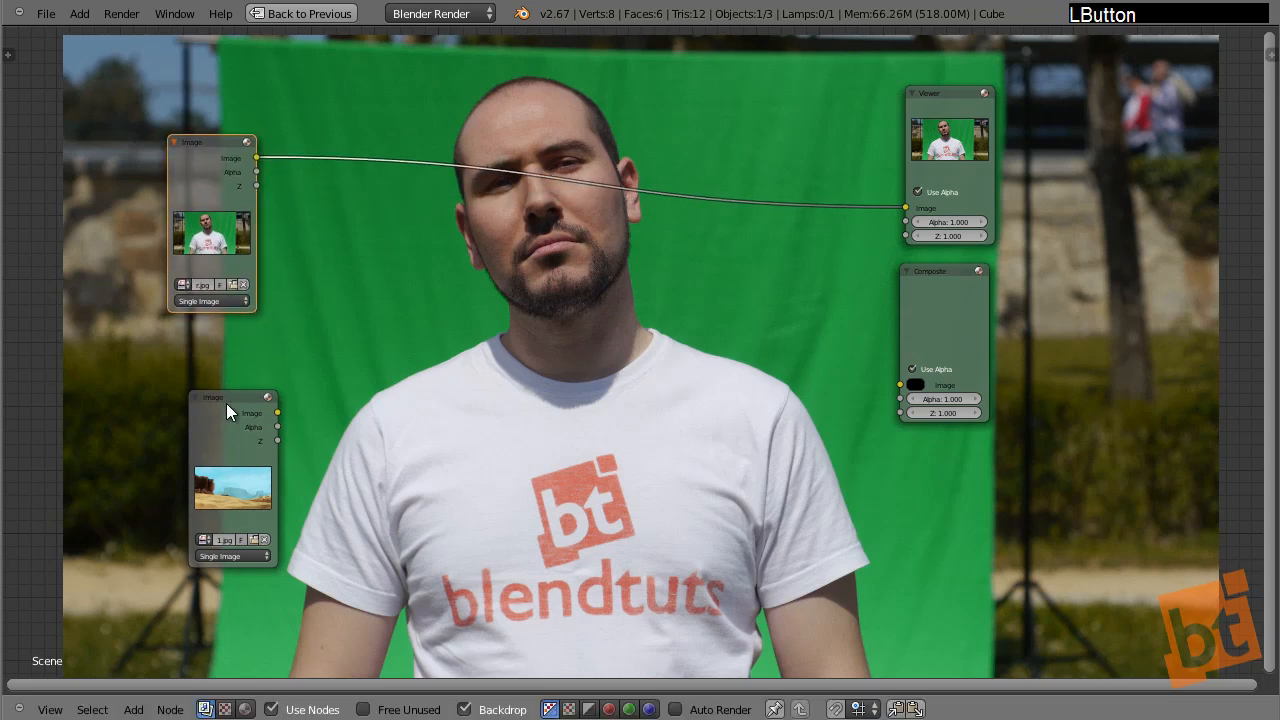
{"action": "left_click_drag", "start_coordinate": [226, 403], "coordinate": [172, 432]}
- Preview the desert Image node through the Viewer and enlarge the backdrop
{"action": "left_click", "coordinate": [182, 426], "text": "ctrl+shift"}
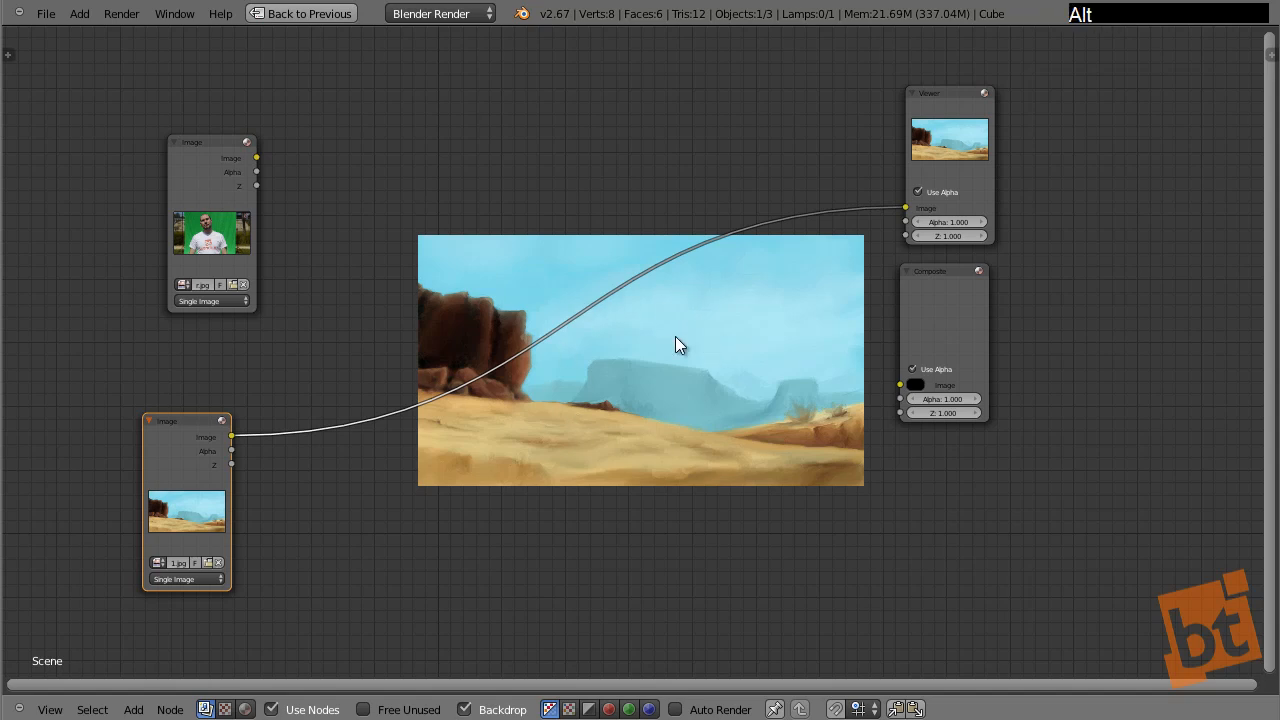
{"action": "key", "text": "alt+v"}
{"action": "key", "text": "alt+v"}
{"action": "key", "text": "alt+v"}
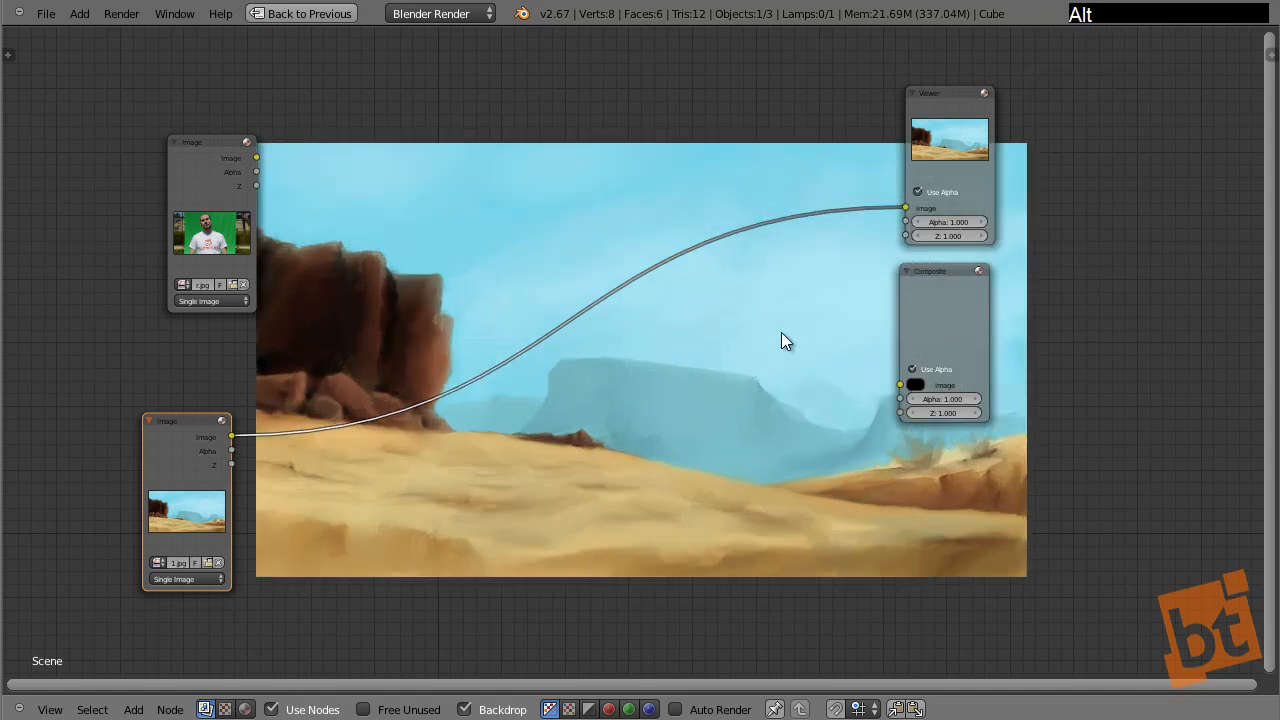
- Reconnect the green-screen Image node to the Viewer and shrink the backdrop to fit the photo
{"action": "left_click", "coordinate": [220, 144], "text": "ctrl+shift"}
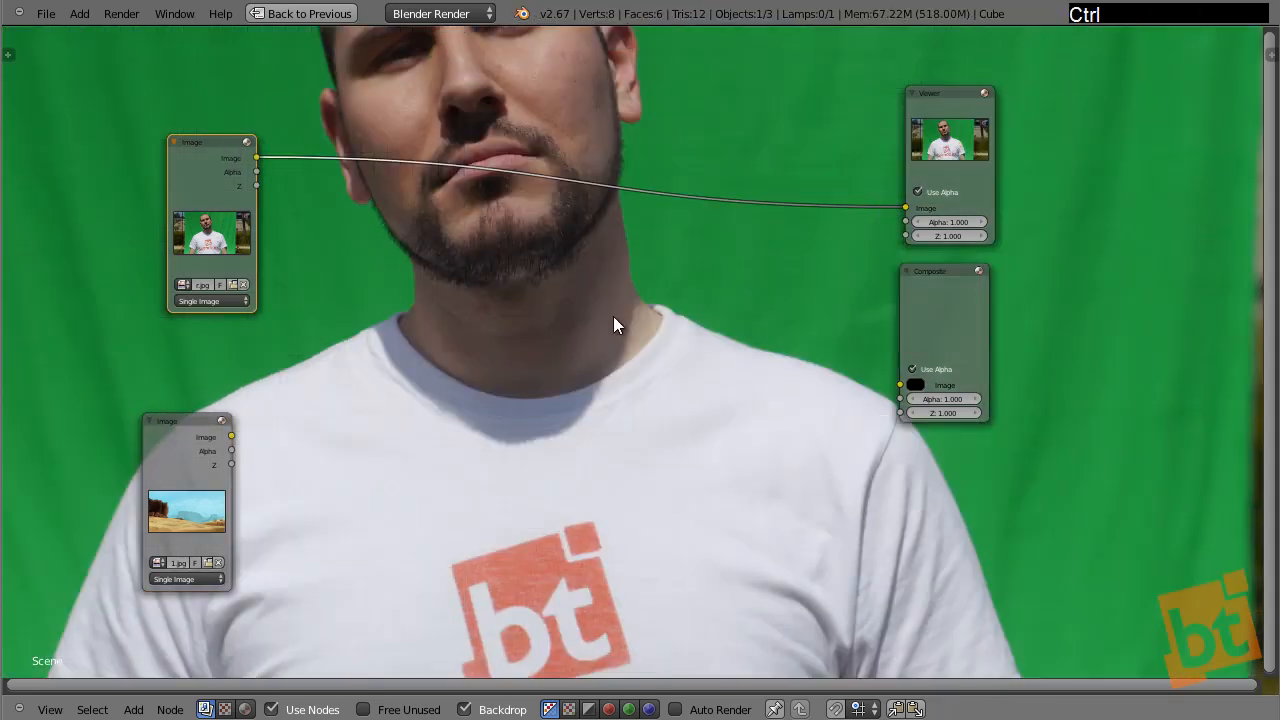
{"action": "key", "text": "v"}
{"action": "key", "text": "v"}
- Move the Viewer and Composite nodes further right and the green-screen Image node further left
{"action": "left_click_drag", "start_coordinate": [932, 94], "coordinate": [1112, 61]}
{"action": "left_click_drag", "start_coordinate": [940, 294], "coordinate": [1140, 271]}
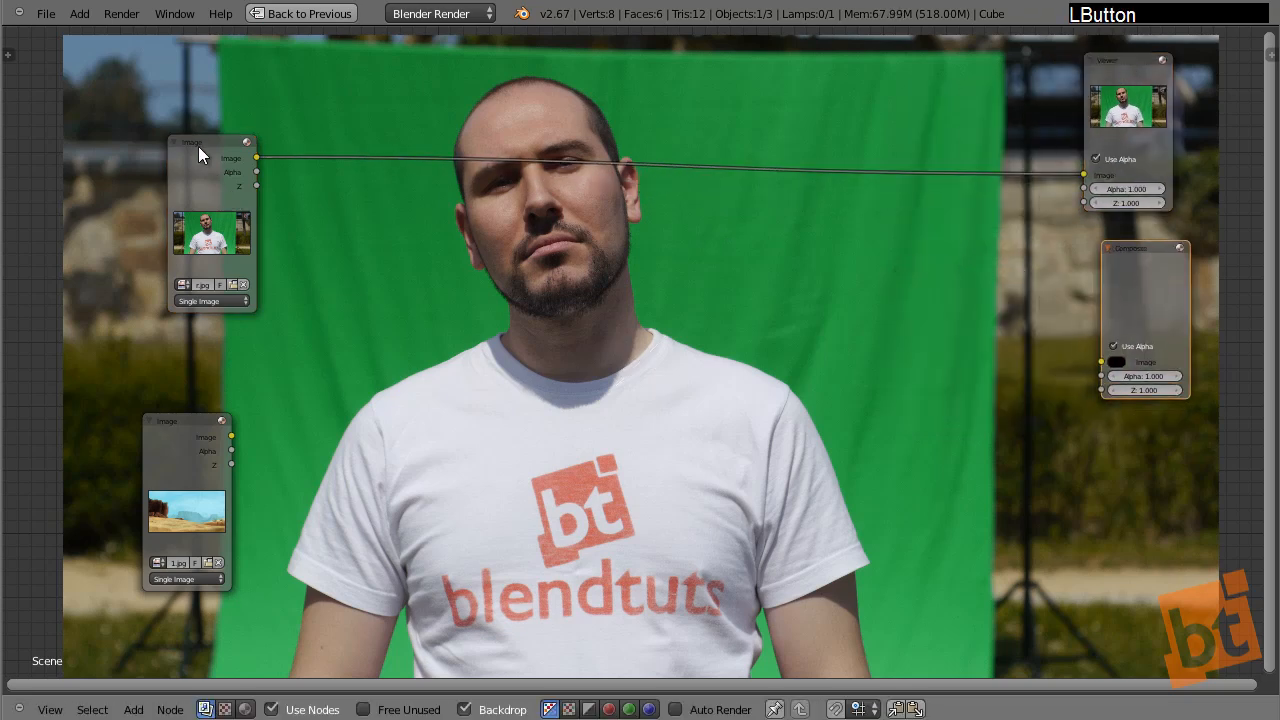
{"action": "left_click_drag", "start_coordinate": [198, 146], "coordinate": [153, 183]}
- Insert a Keying matte node on the link between the green-screen Image node and the Viewer
{"action": "scroll", "coordinate": [260, 287], "scroll_direction": "up", "scroll_amount": 4}
{"action": "middle_click_drag", "start_coordinate": [261, 279], "coordinate": [389, 427]}
{"action": "key", "text": "shift+a"}
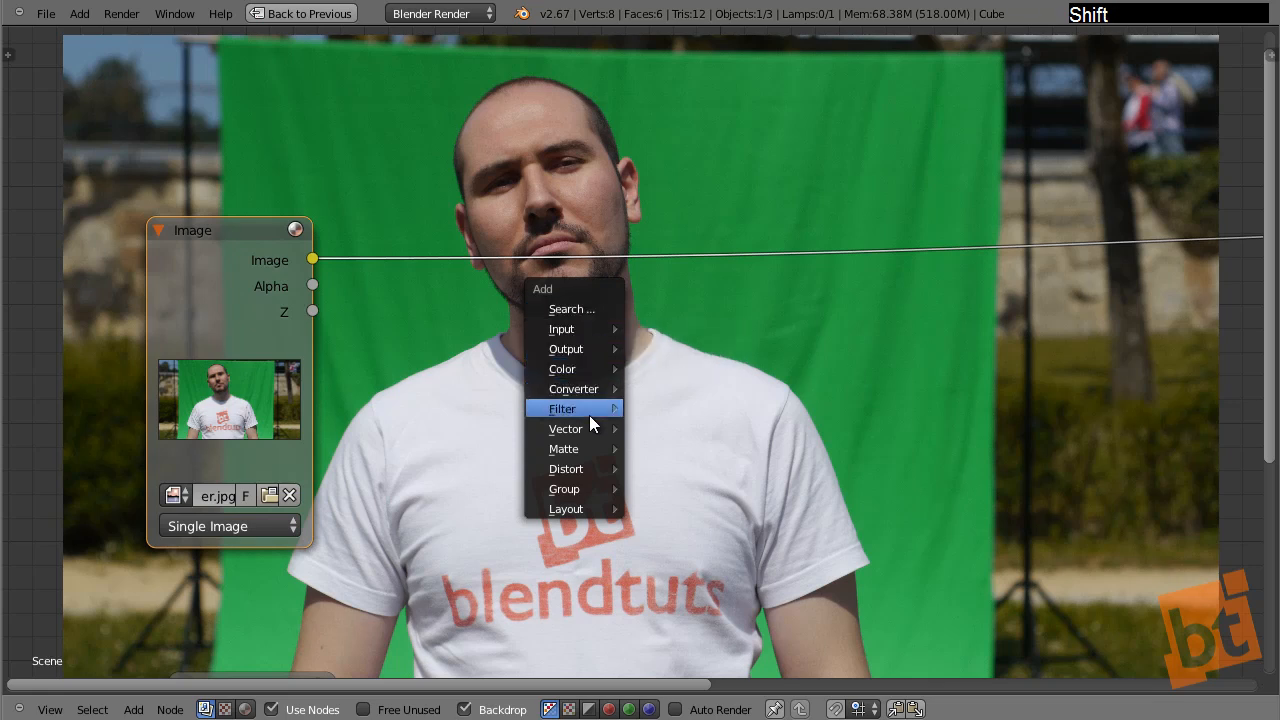
{"action": "mouse_move", "coordinate": [572, 449]}
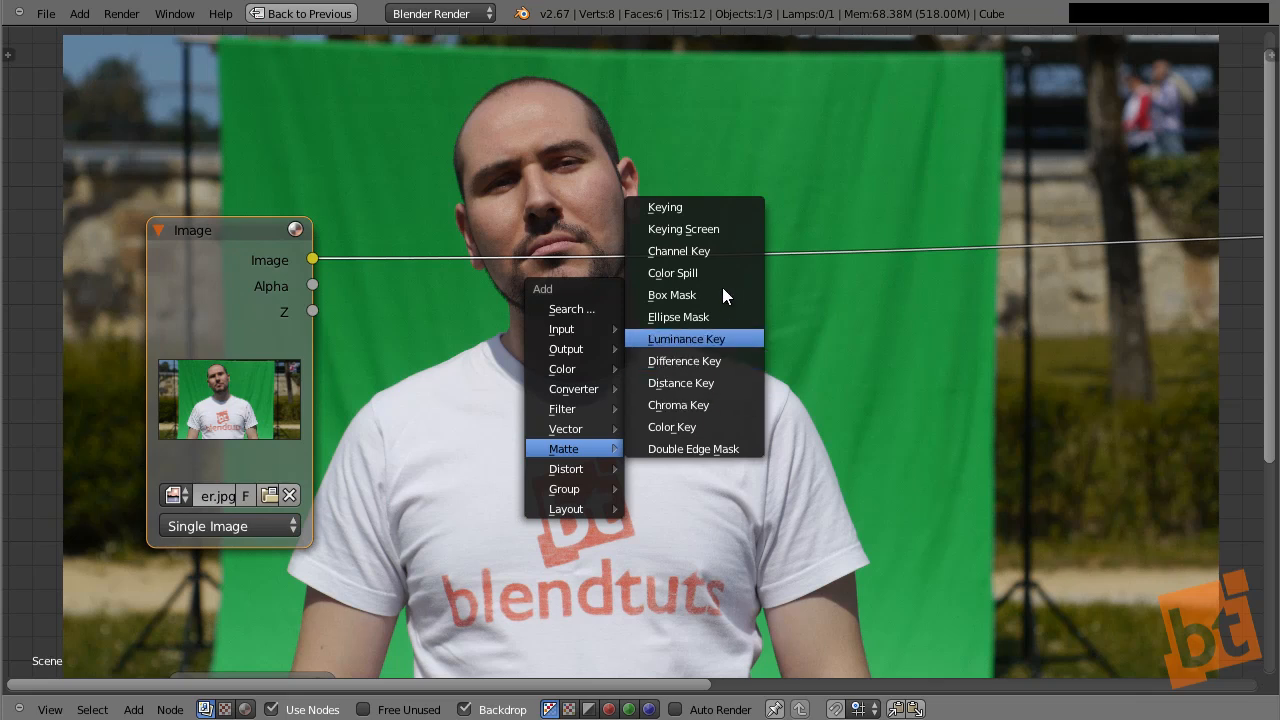
{"action": "left_click", "coordinate": [686, 206]}
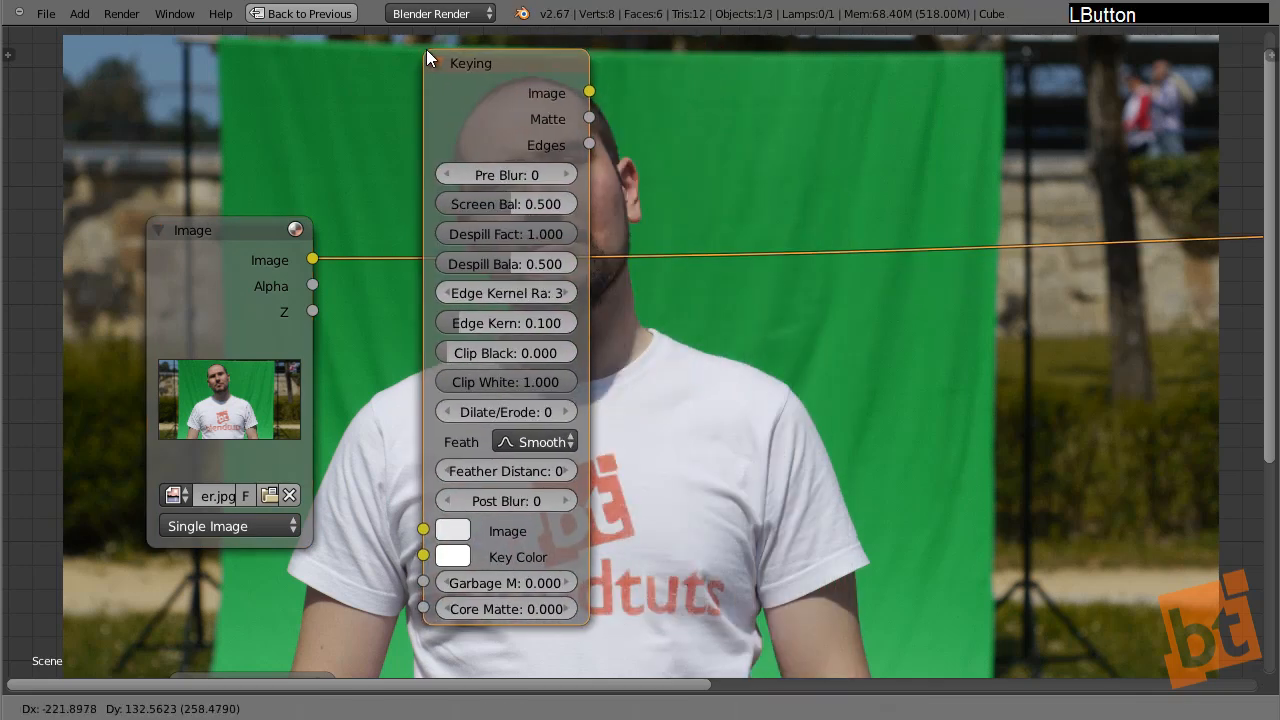
{"action": "left_click", "coordinate": [426, 49]}
{"action": "right_click_drag", "start_coordinate": [504, 68], "coordinate": [516, 40]}
{"action": "middle_click_drag", "start_coordinate": [584, 163], "coordinate": [573, 227]}
{"action": "scroll", "coordinate": [573, 227], "scroll_direction": "down", "scroll_amount": 1}
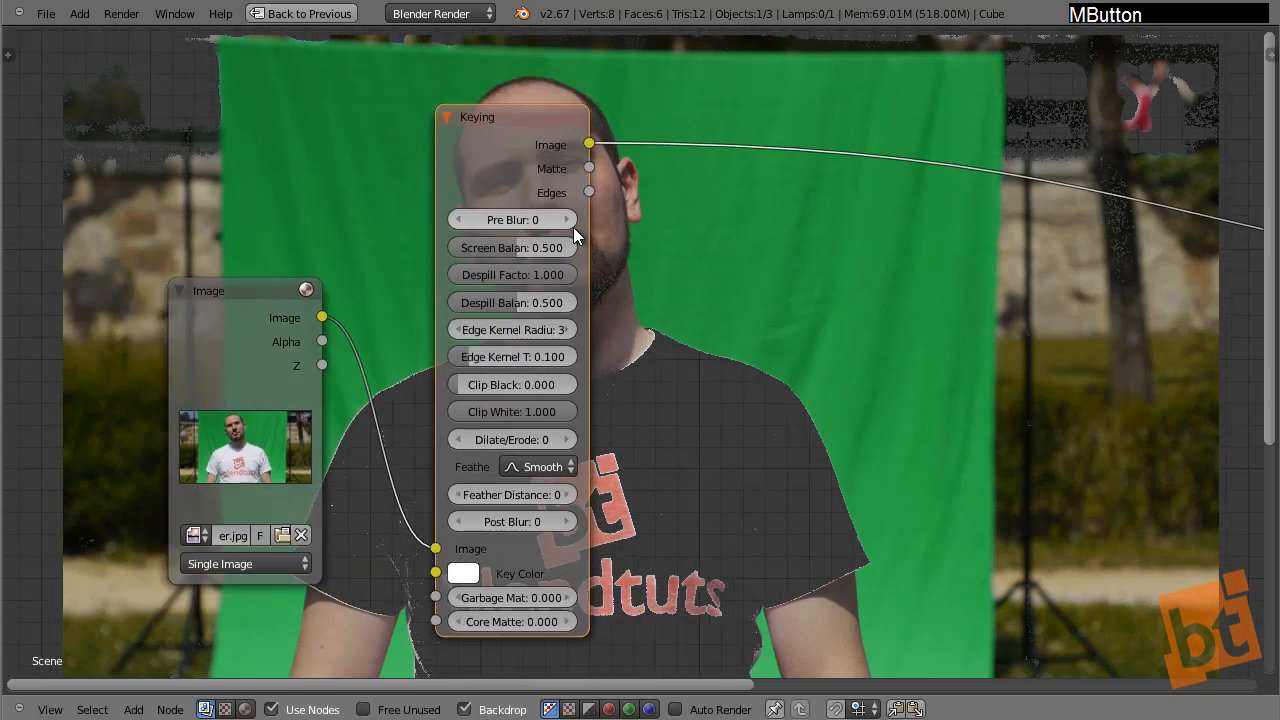
{"action": "left_click_drag", "start_coordinate": [509, 121], "coordinate": [520, 97]}
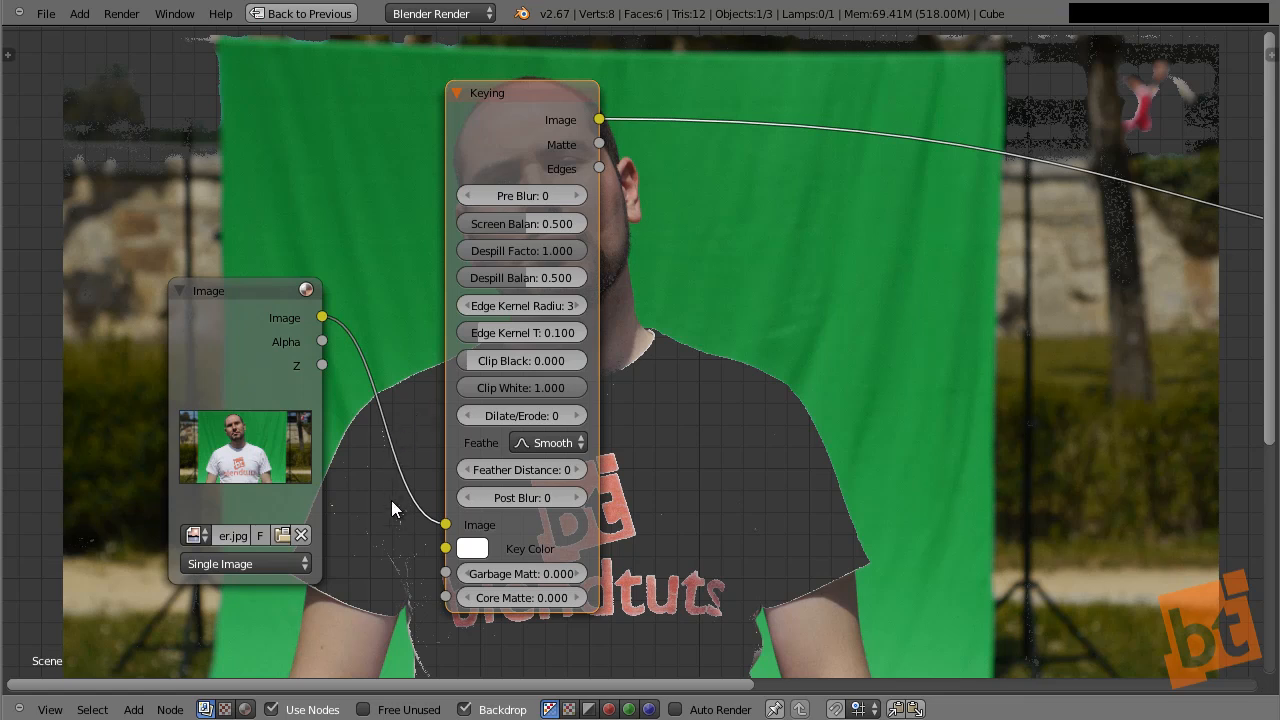
- Compare the original green-screen image with the Keying node's output in the backdrop
{"action": "left_click", "coordinate": [474, 557]}
{"action": "left_click", "coordinate": [539, 101]}
{"action": "left_click", "coordinate": [240, 294], "text": "ctrl+shift"}
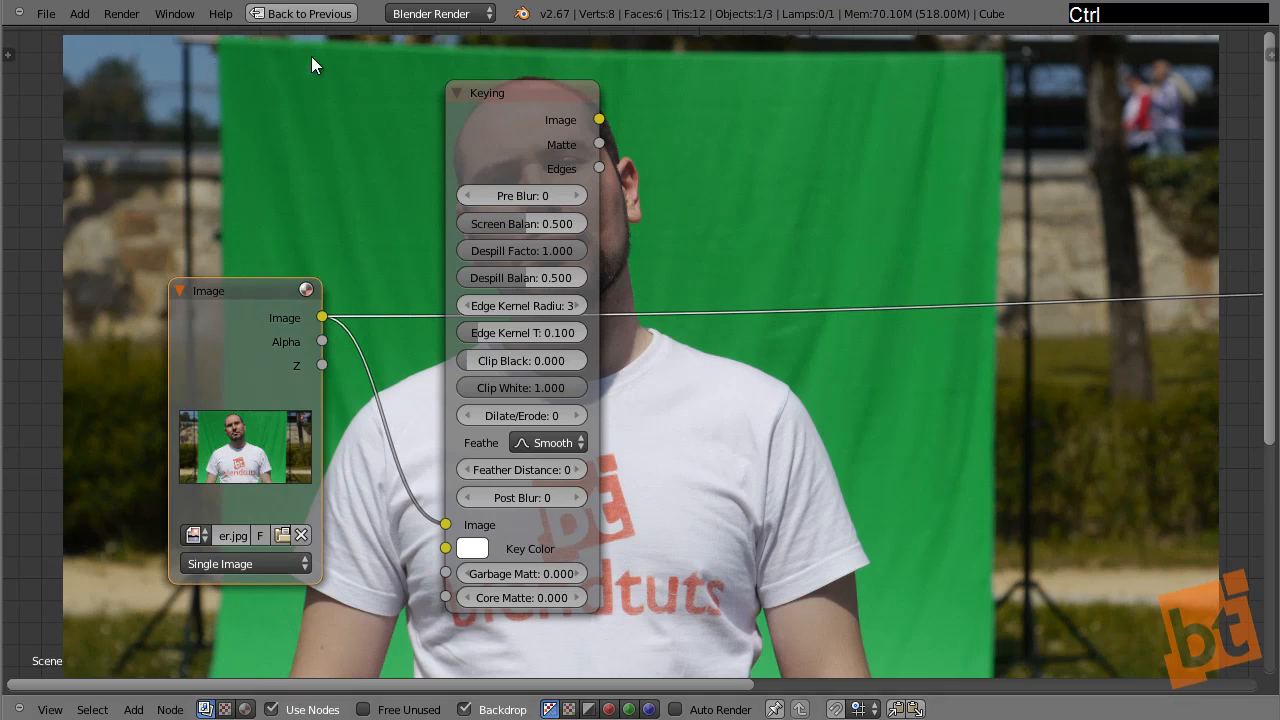
{"action": "left_click", "coordinate": [530, 89], "text": "ctrl+shift"}
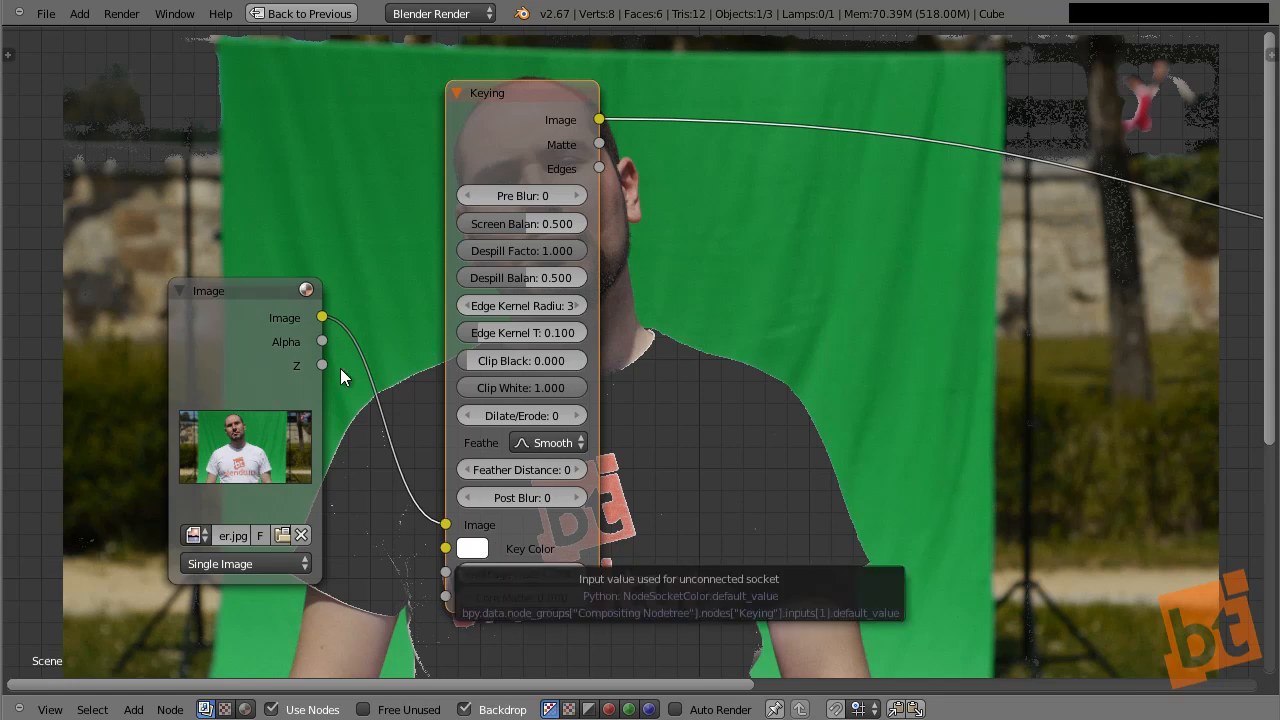
- Sample the green backdrop from the original image as the Keying node's Key Color and display the keyed output
{"action": "left_click", "coordinate": [238, 289], "text": "ctrl+shift"}
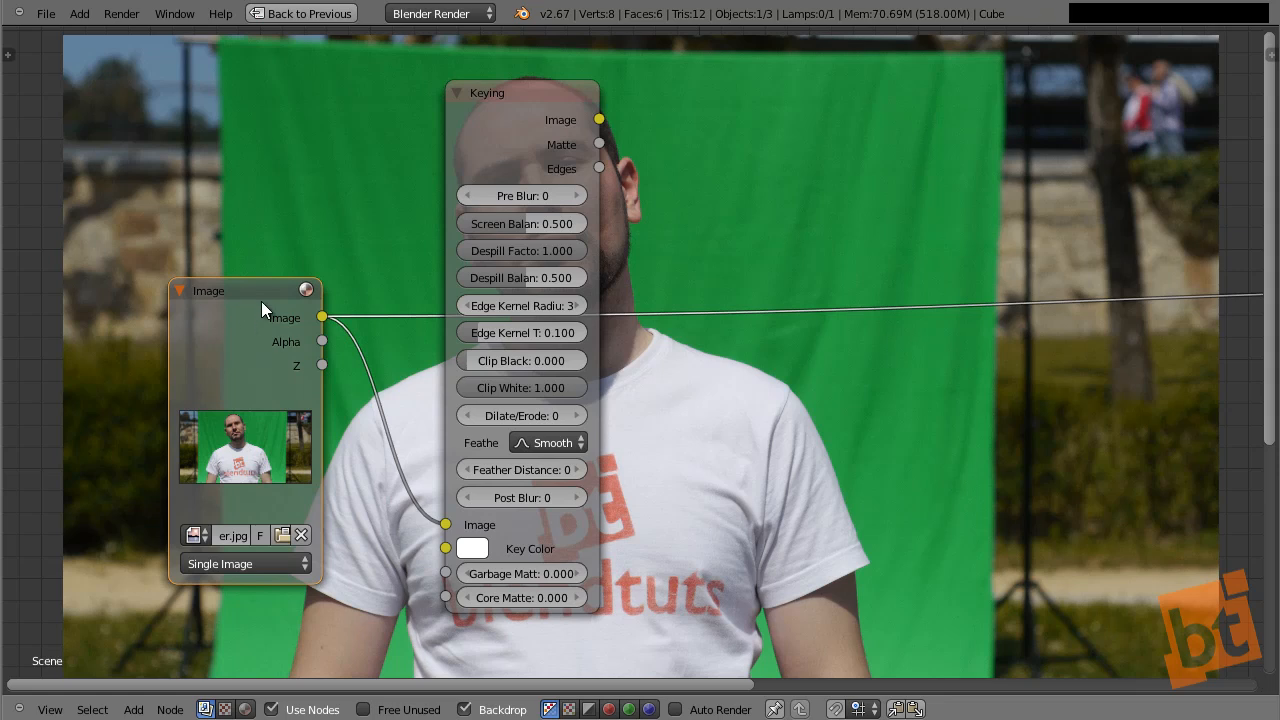
{"action": "left_click", "coordinate": [472, 548]}
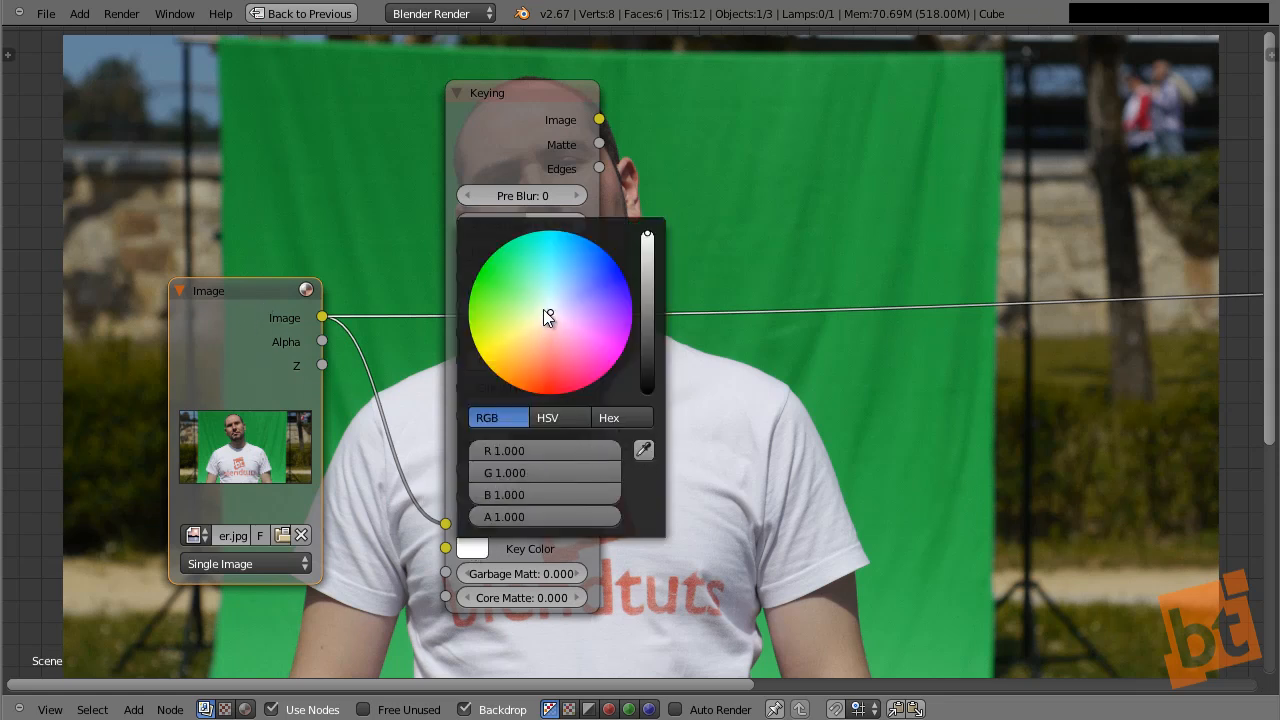
{"action": "left_click", "coordinate": [644, 453]}
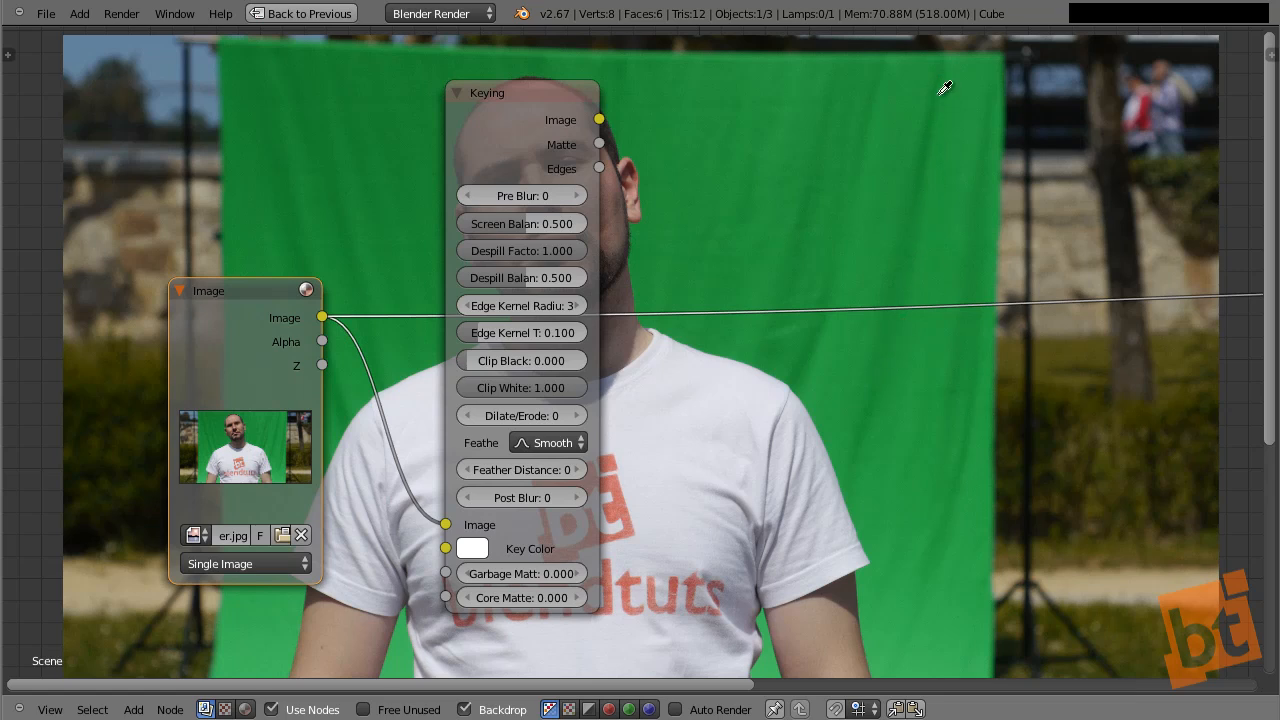
{"action": "left_click", "coordinate": [853, 198]}
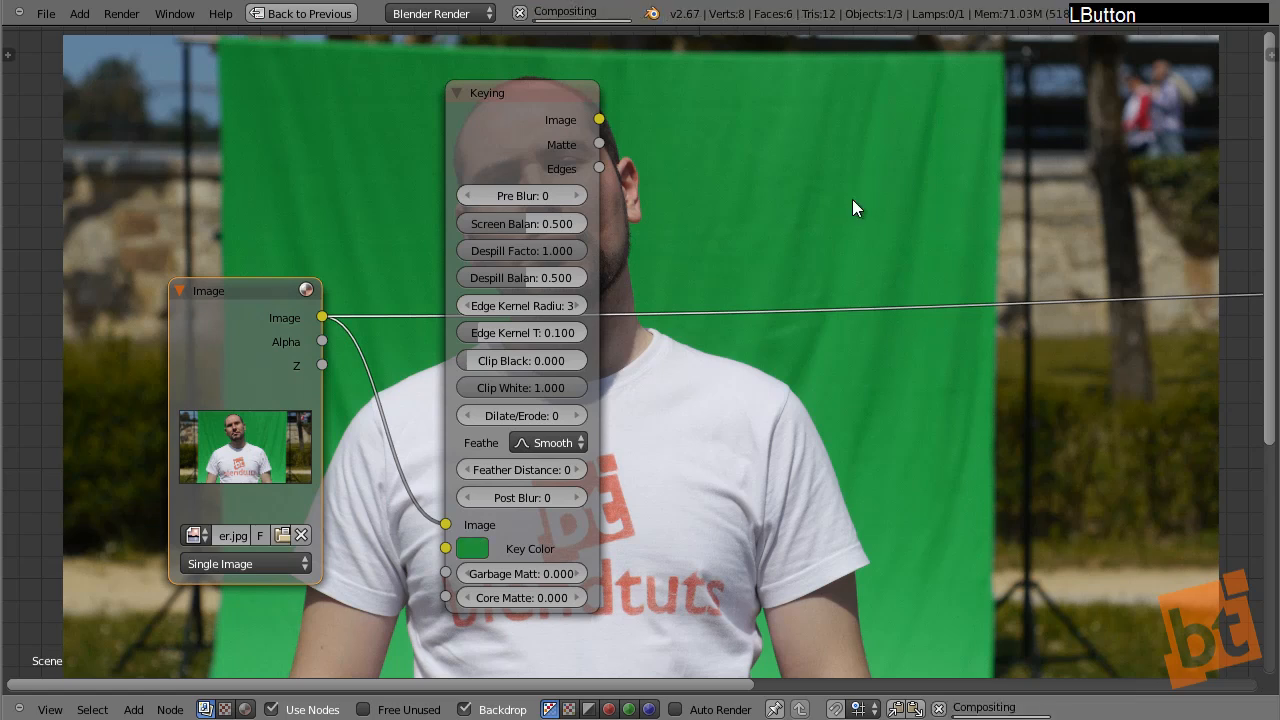
{"action": "left_click", "coordinate": [524, 92], "text": "ctrl+shift"}
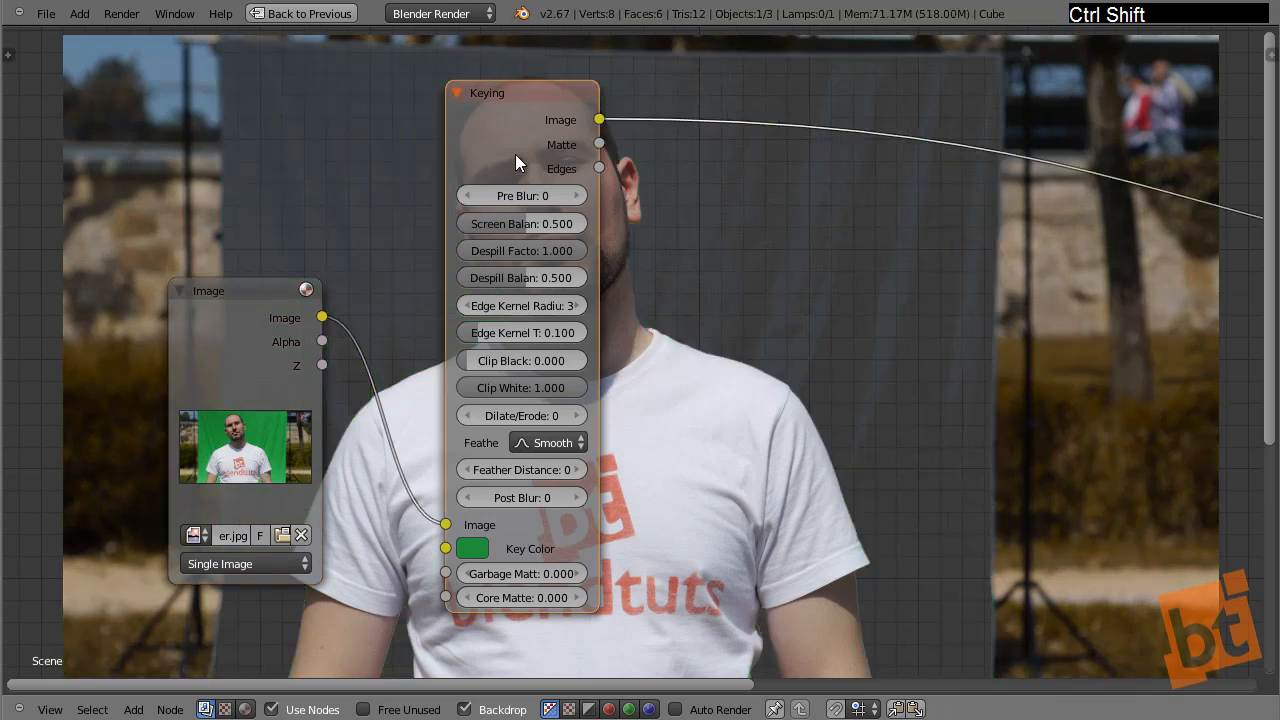
- Set the Keying node's Despill Factor to 0
{"action": "middle_click_drag", "start_coordinate": [515, 154], "coordinate": [838, 200]}
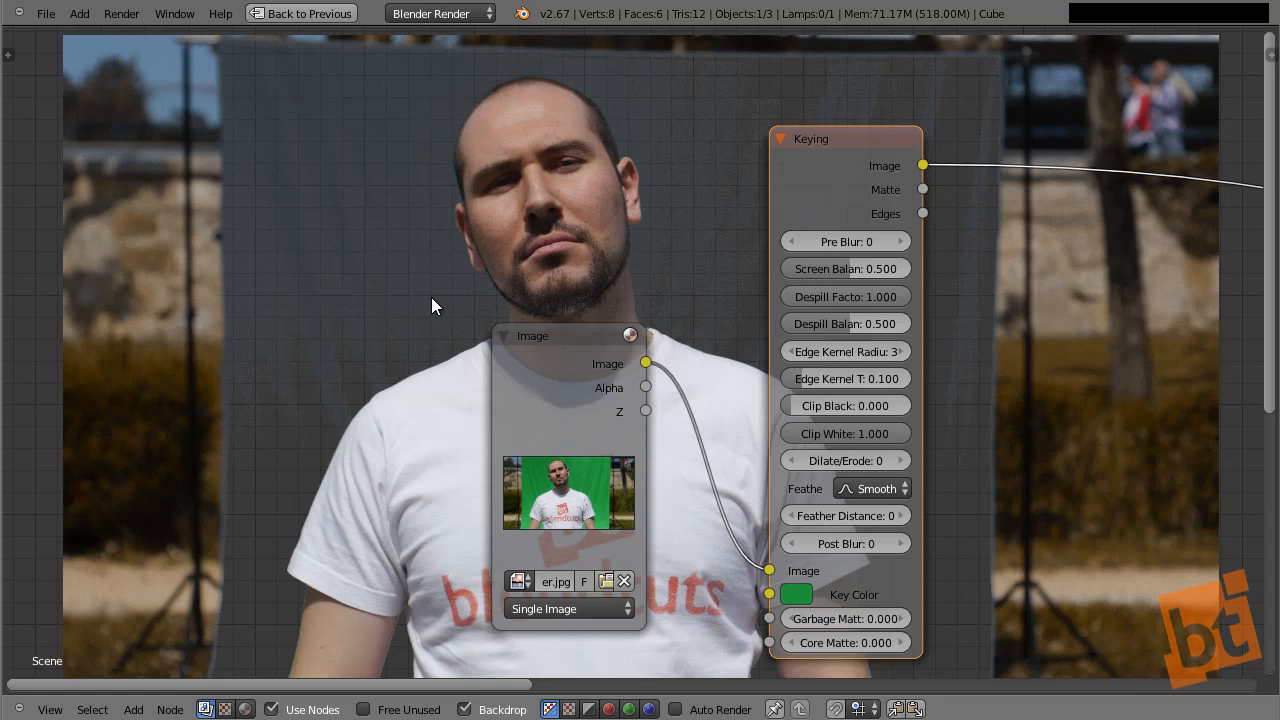
{"action": "middle_click_drag", "start_coordinate": [431, 297], "coordinate": [297, 283]}
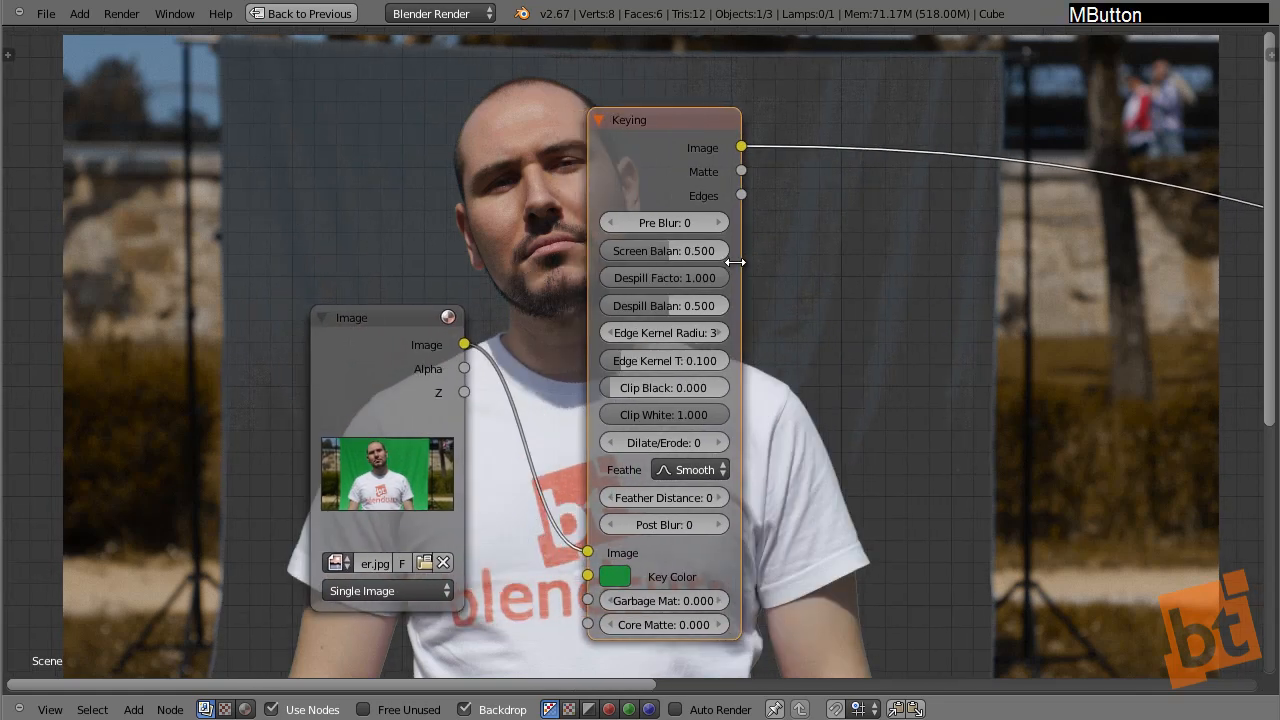
{"action": "left_click_drag", "start_coordinate": [719, 280], "coordinate": [492, 280]}
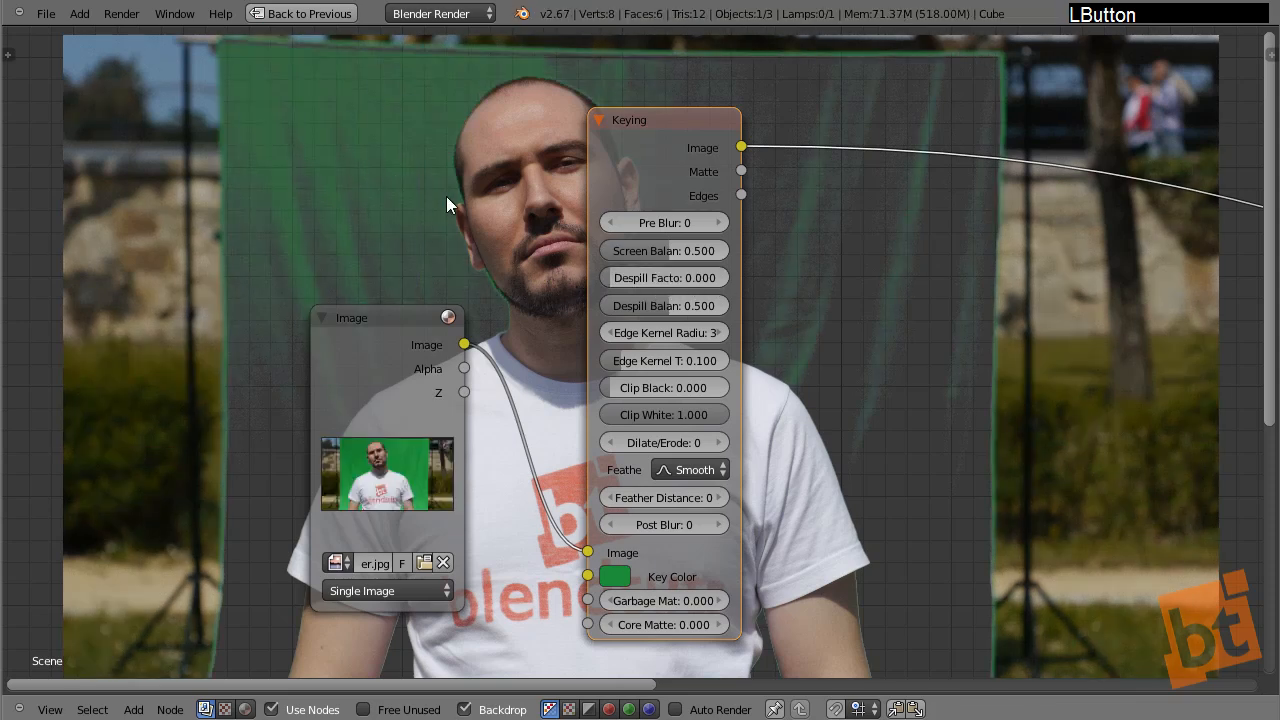
- Raise the Keying node's Pre Blur to 3
{"action": "middle_click_drag", "start_coordinate": [446, 196], "coordinate": [623, 195]}
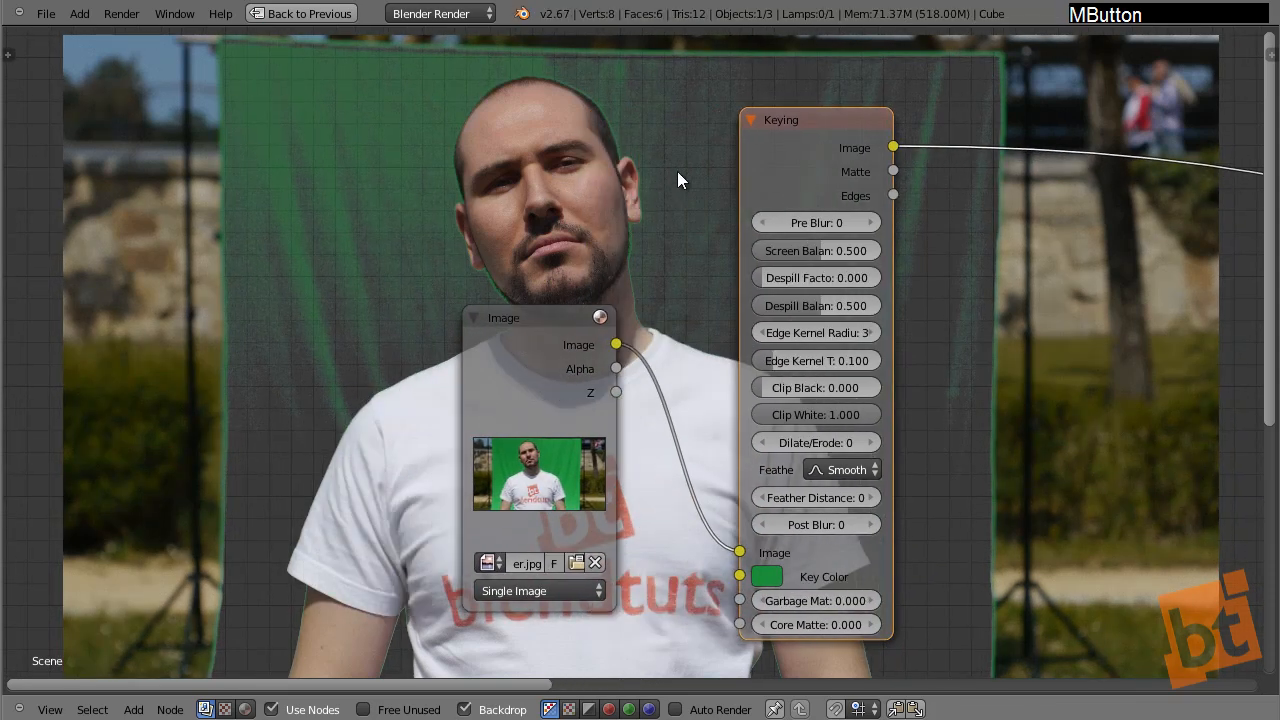
{"action": "scroll", "coordinate": [679, 235], "scroll_direction": "up", "scroll_amount": 2}
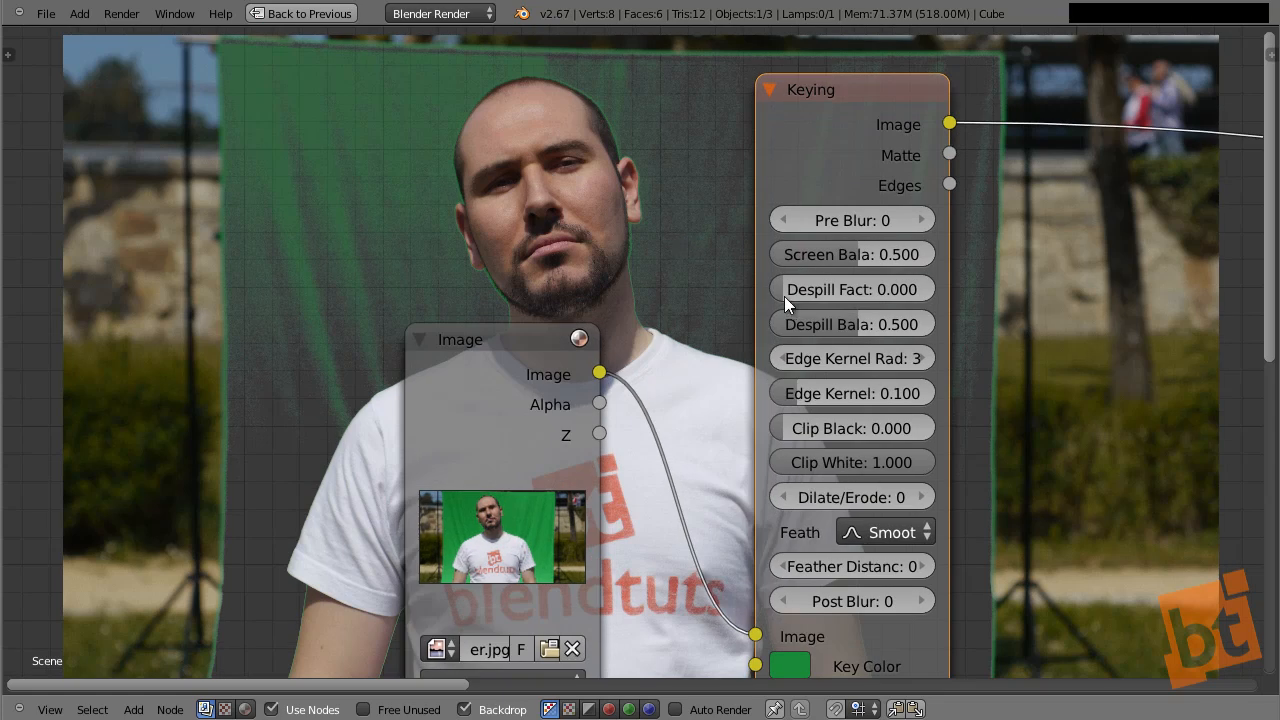
{"action": "scroll", "coordinate": [784, 296], "scroll_direction": "up", "scroll_amount": 1}
{"action": "middle_click_drag", "start_coordinate": [784, 296], "coordinate": [909, 229]}
{"action": "scroll", "coordinate": [909, 229], "scroll_direction": "up", "scroll_amount": 1}
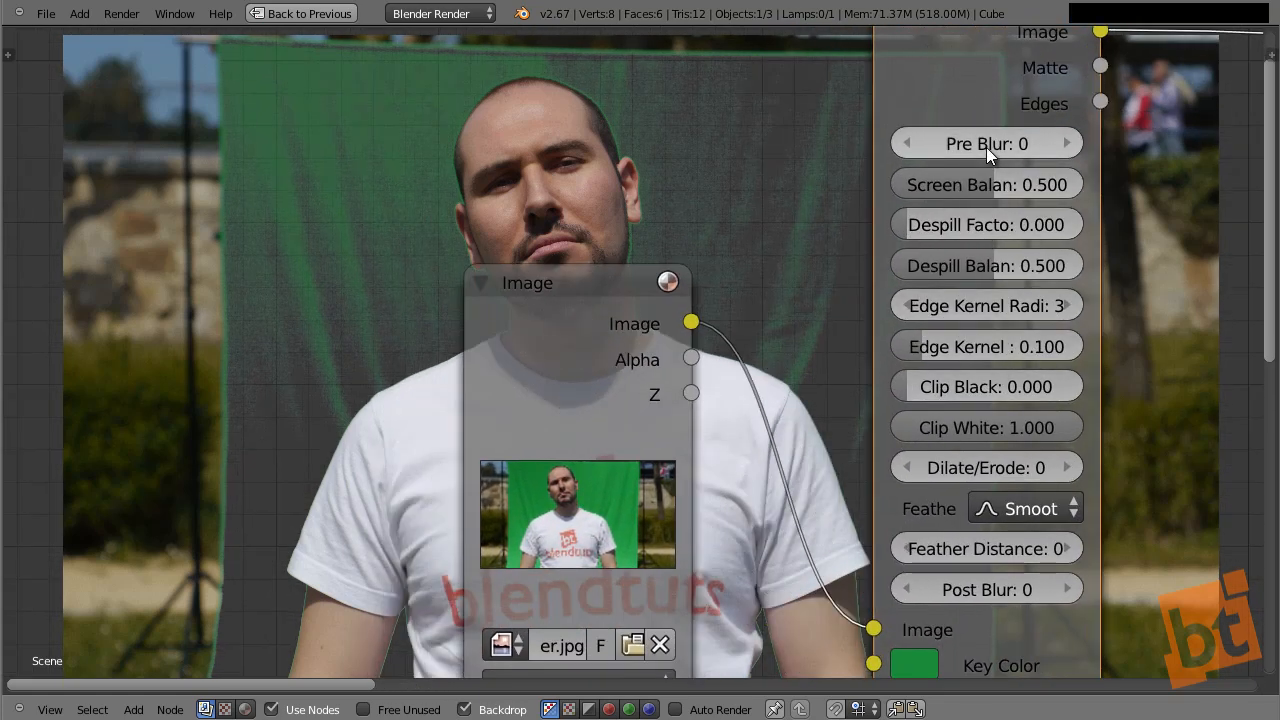
{"action": "scroll", "coordinate": [550, 173], "scroll_direction": "up", "scroll_amount": 1}
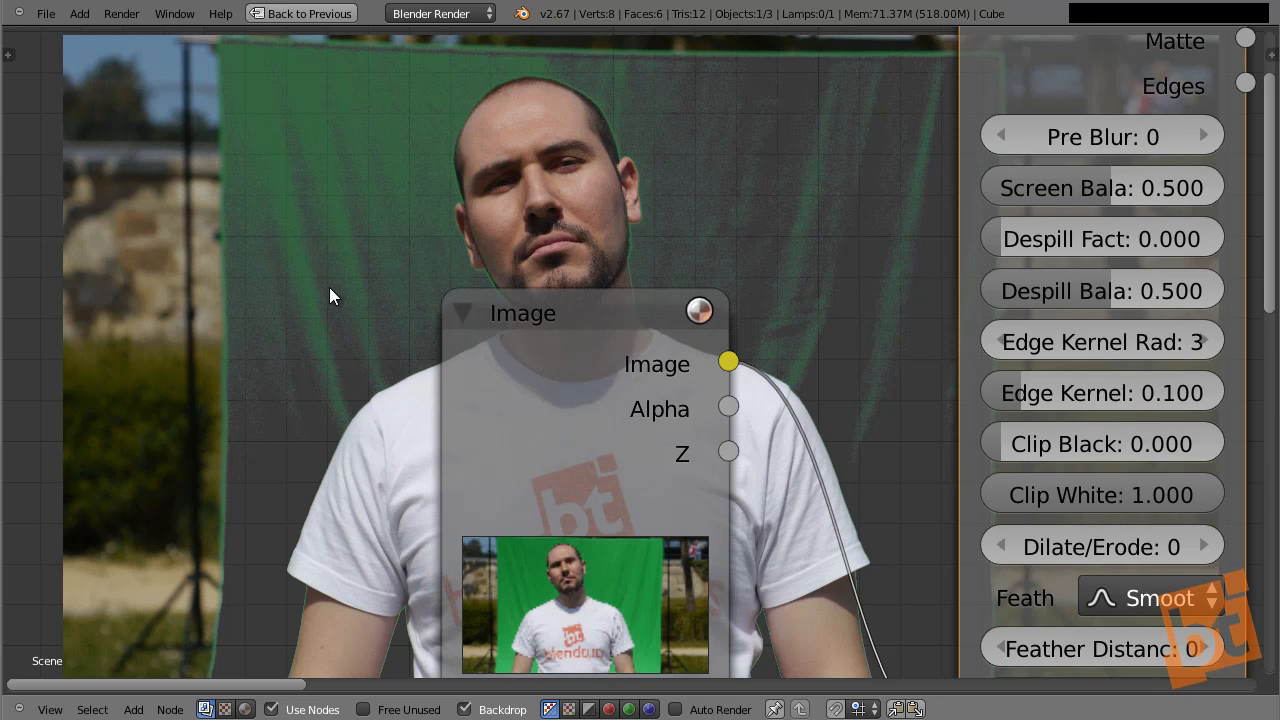
{"action": "left_click", "coordinate": [1204, 139]}
{"action": "left_click", "coordinate": [1204, 139]}
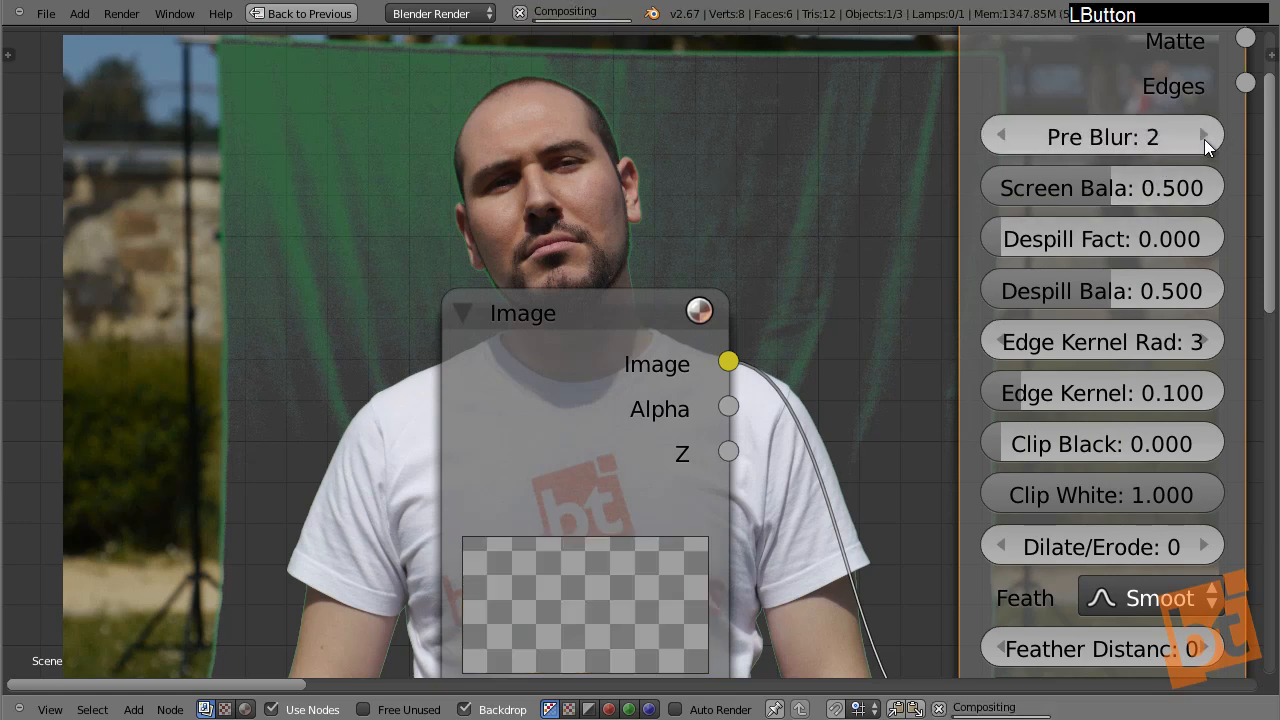
{"action": "left_click", "coordinate": [1204, 139]}
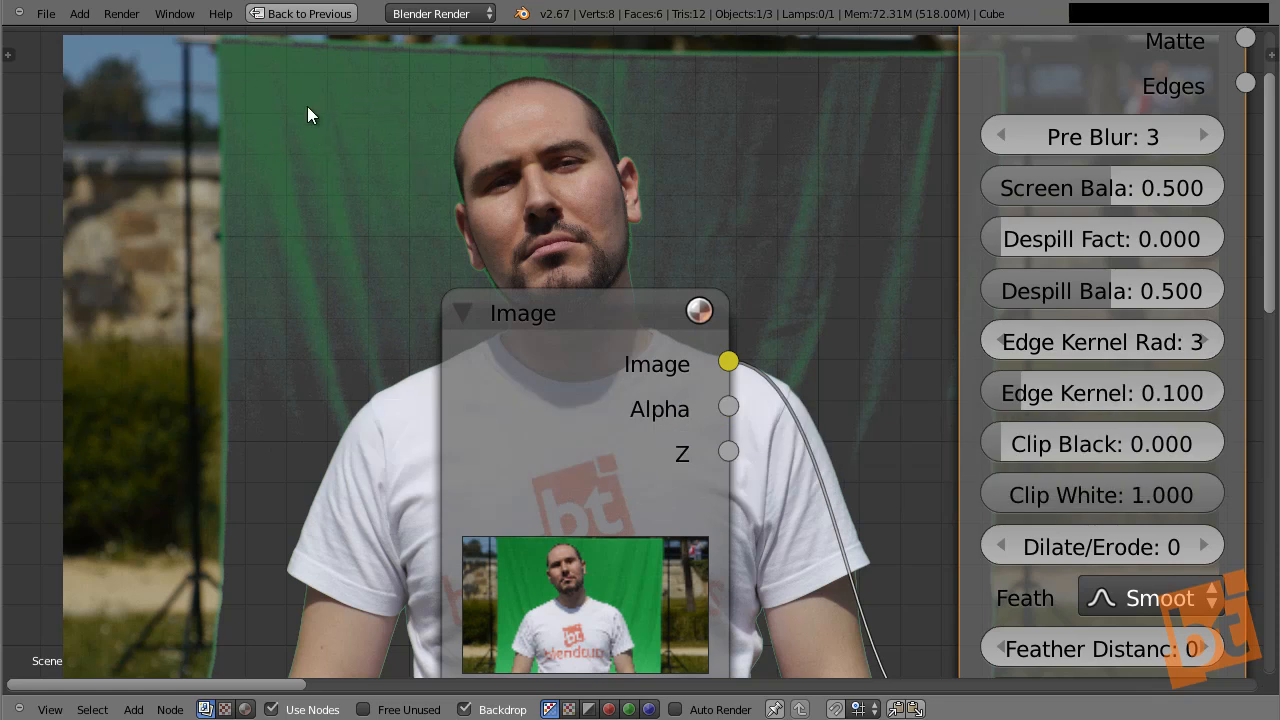
- Reset the Keying node's Pre Blur to 0
{"action": "left_click", "coordinate": [1005, 133]}
{"action": "left_click", "coordinate": [1005, 133]}
{"action": "left_click", "coordinate": [1005, 133]}
- Compare the keyed image with Despill Factor at 1 and 0, finishing at 1
{"action": "left_click_drag", "start_coordinate": [1004, 246], "coordinate": [783, 205]}
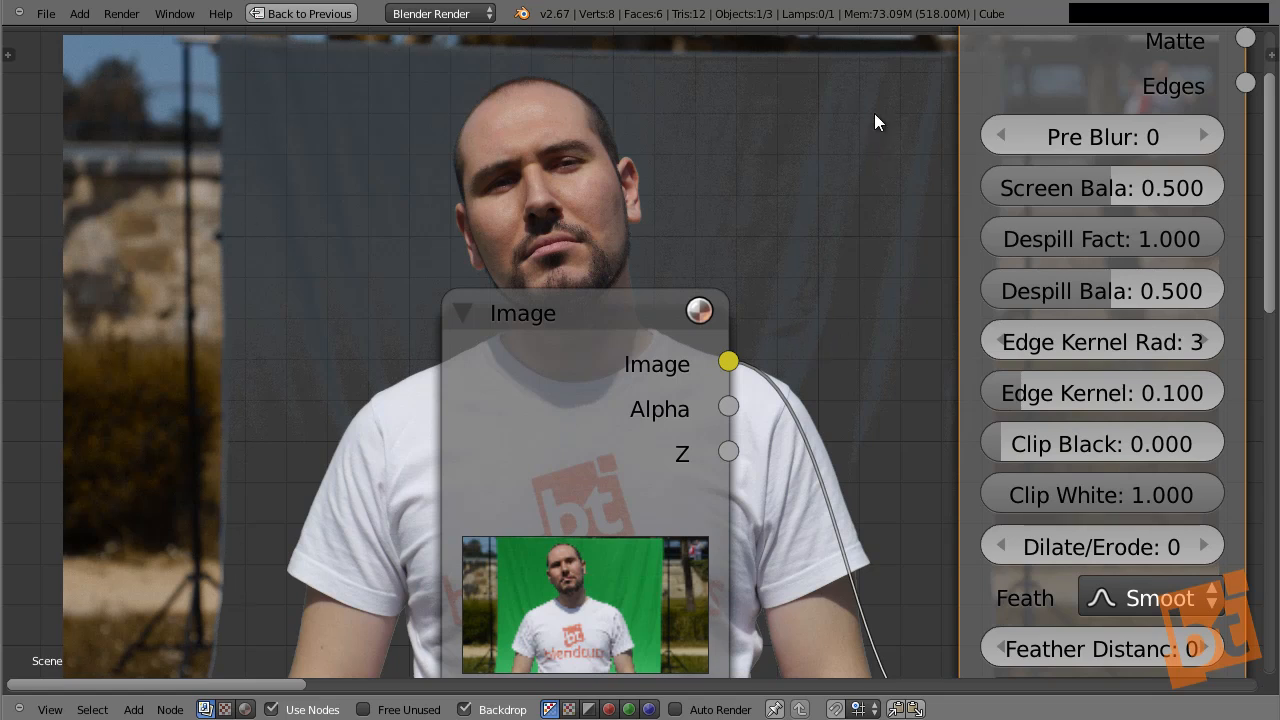
{"action": "left_click_drag", "start_coordinate": [1192, 238], "coordinate": [1010, 318]}
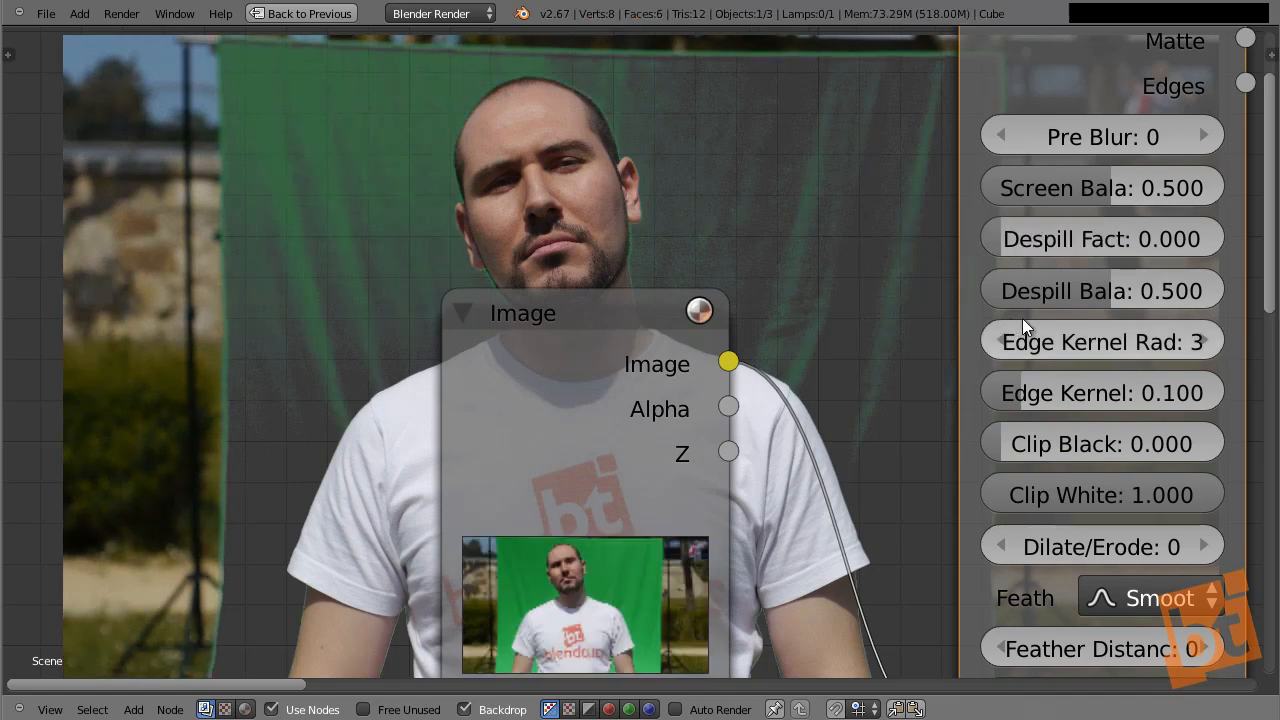
{"action": "left_click_drag", "start_coordinate": [1027, 240], "coordinate": [1194, 260]}
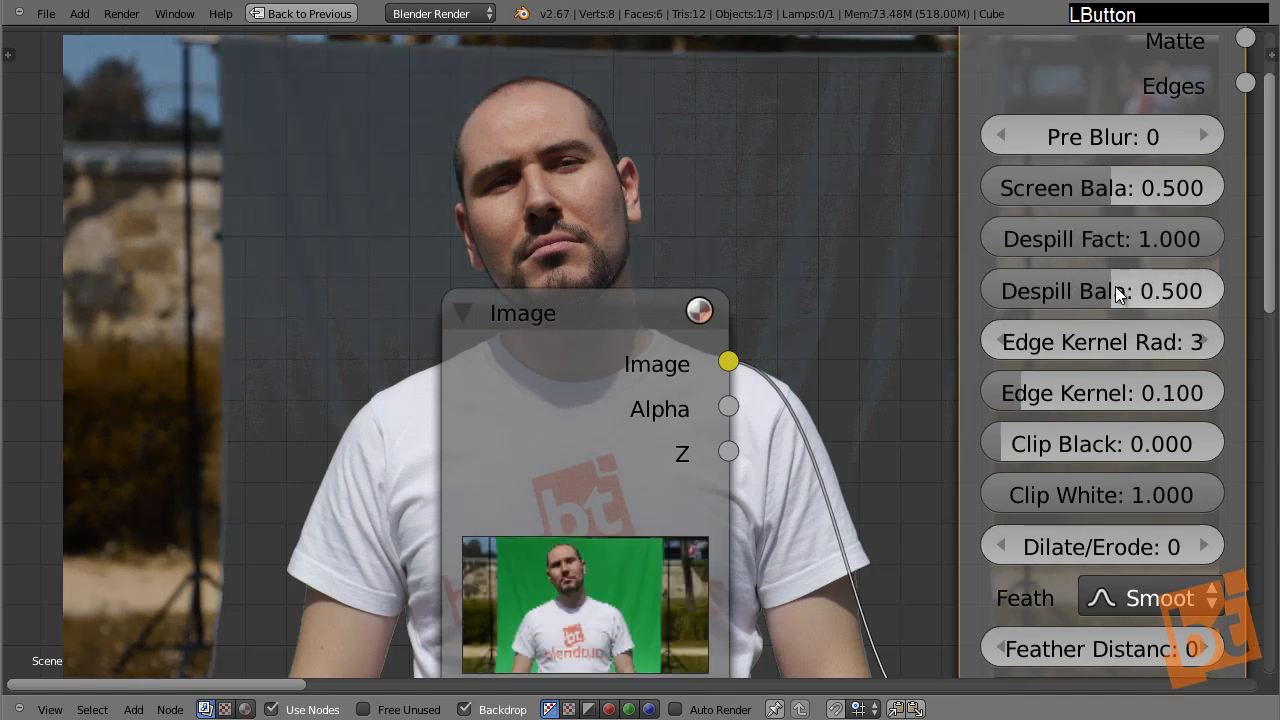
- Try a Despill Balance of 0 on the Keying node, and settle on 0.455
{"action": "left_click_drag", "start_coordinate": [1115, 286], "coordinate": [886, 250]}
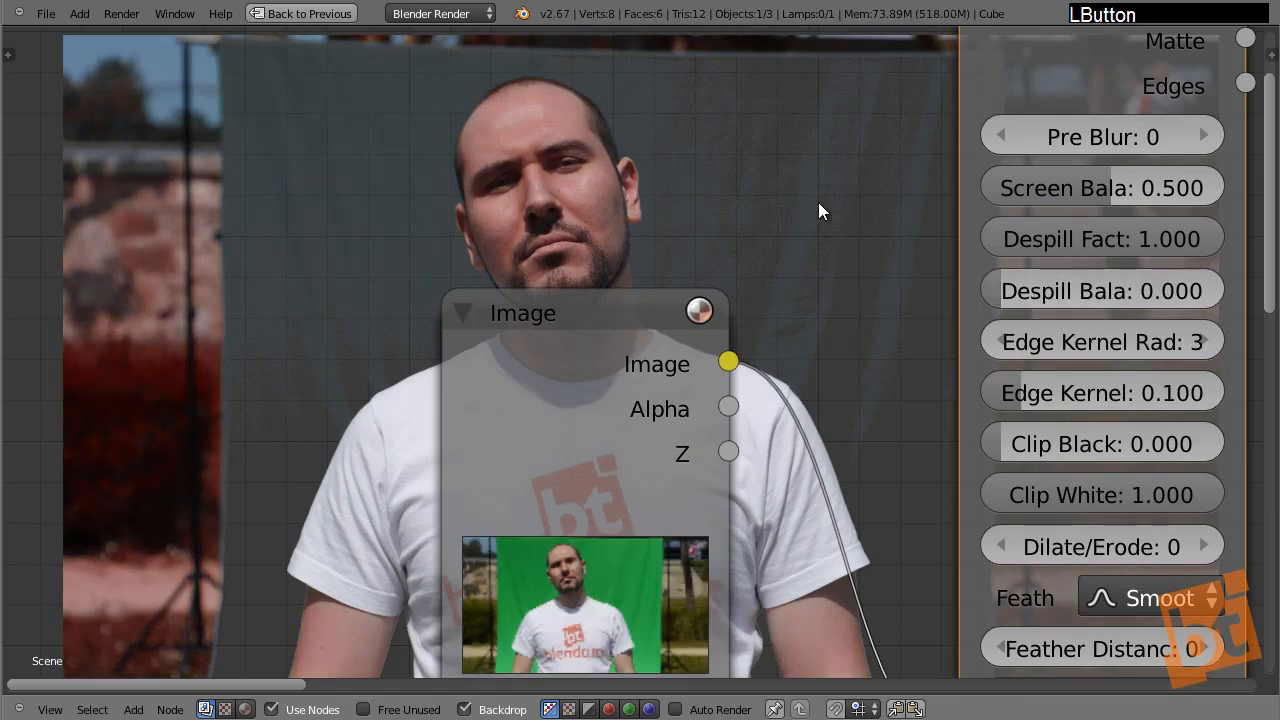
{"action": "left_click_drag", "start_coordinate": [1057, 290], "coordinate": [1098, 291]}
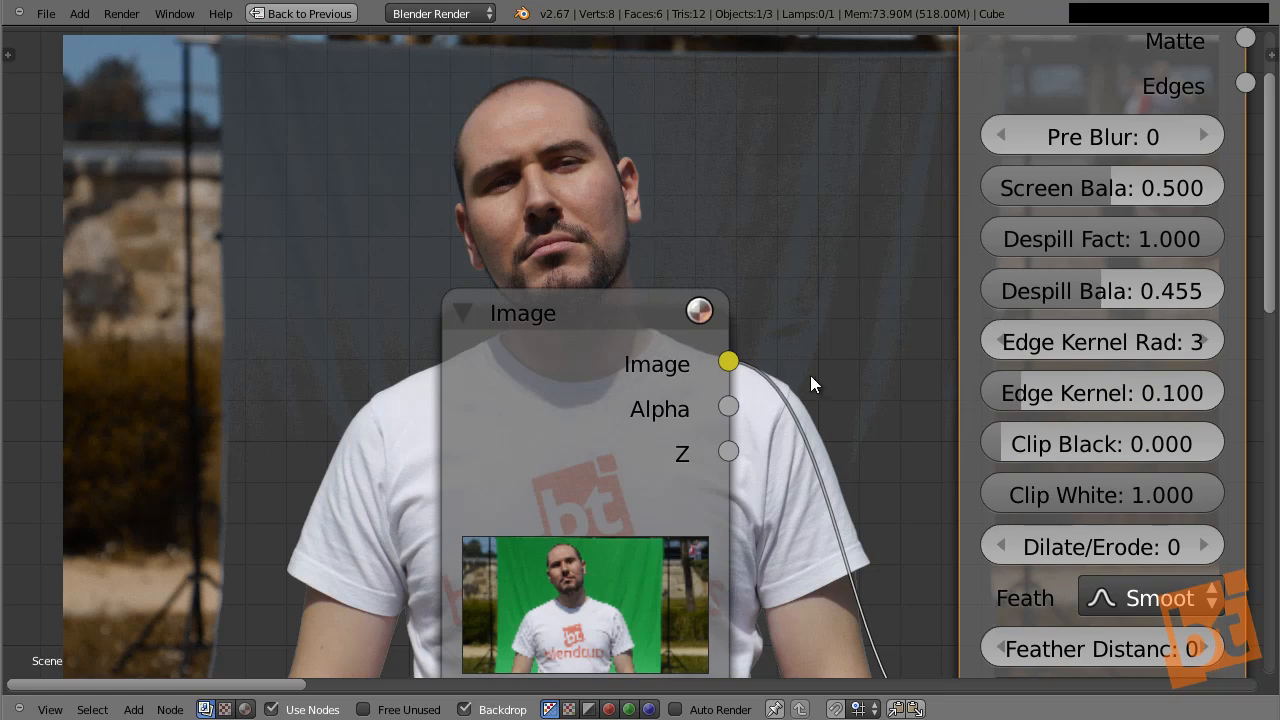
- Examine the Keying node's Matte output, followed by its Edges output, in the backdrop
{"action": "middle_click_drag", "start_coordinate": [810, 375], "coordinate": [585, 581]}
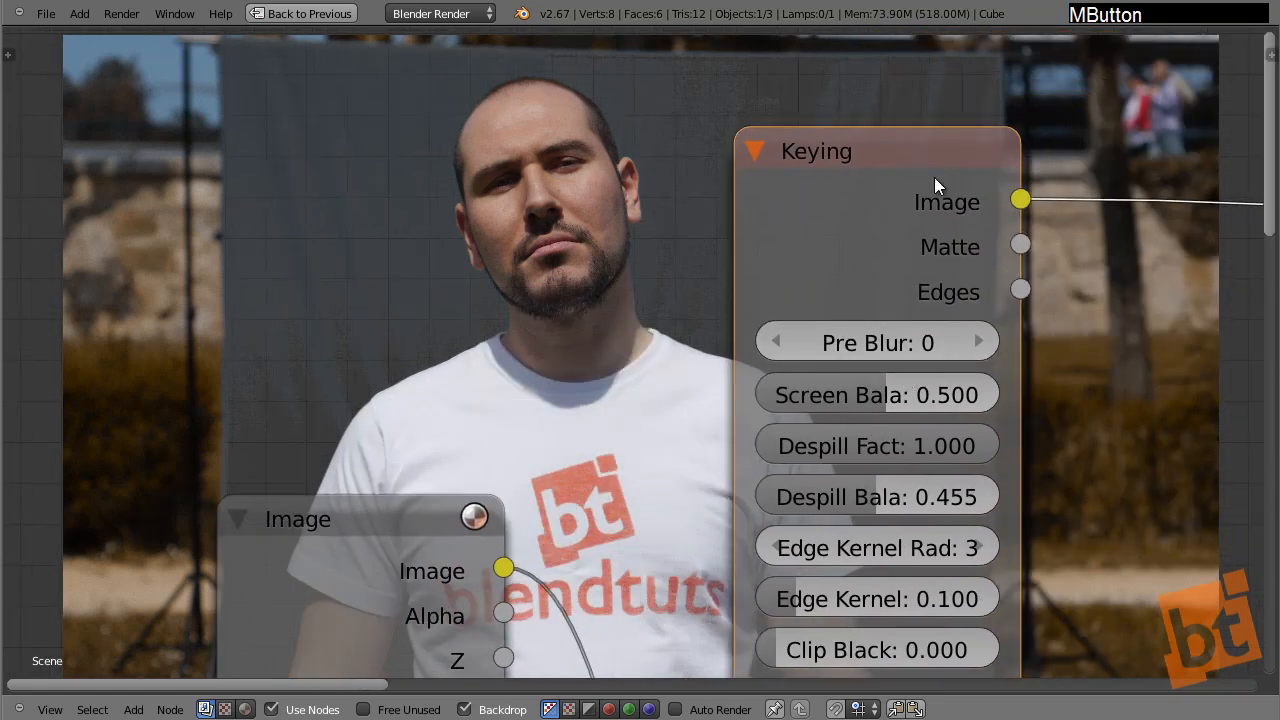
{"action": "key", "text": "ctrl"}
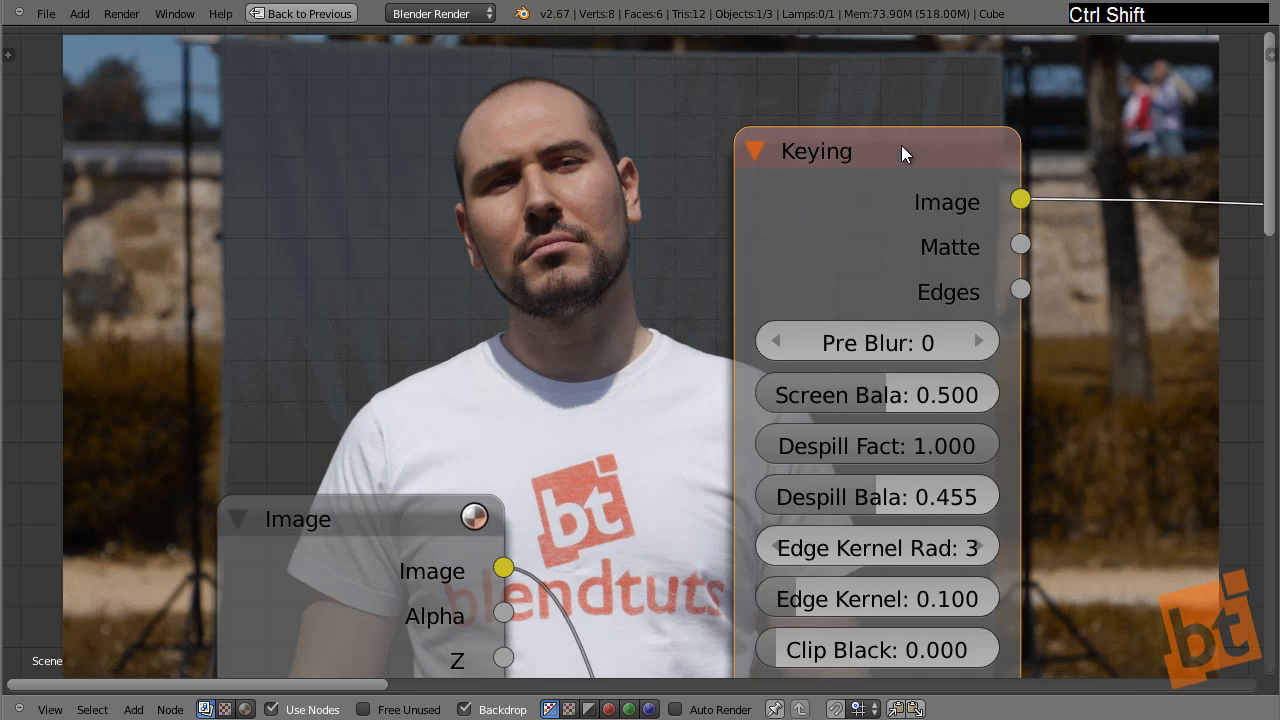
{"action": "left_click", "coordinate": [902, 147], "text": "ctrl+shift"}
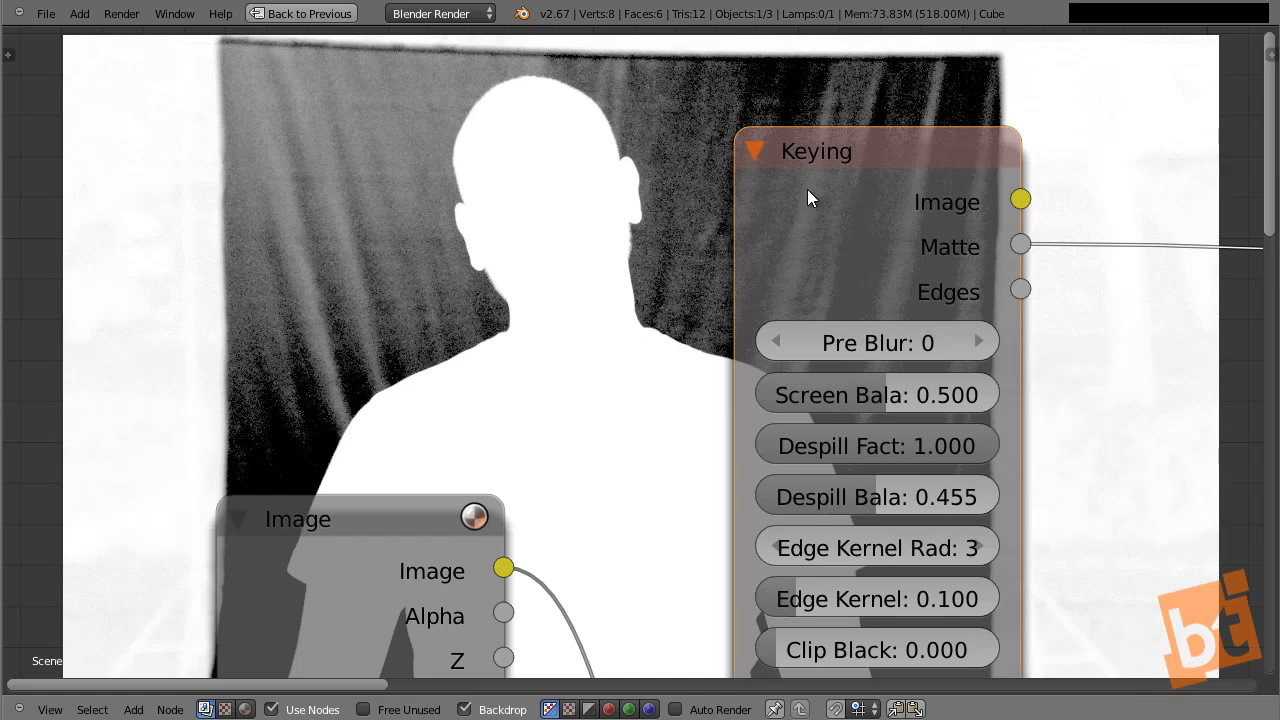
{"action": "left_click", "coordinate": [911, 148], "text": "ctrl+shift"}
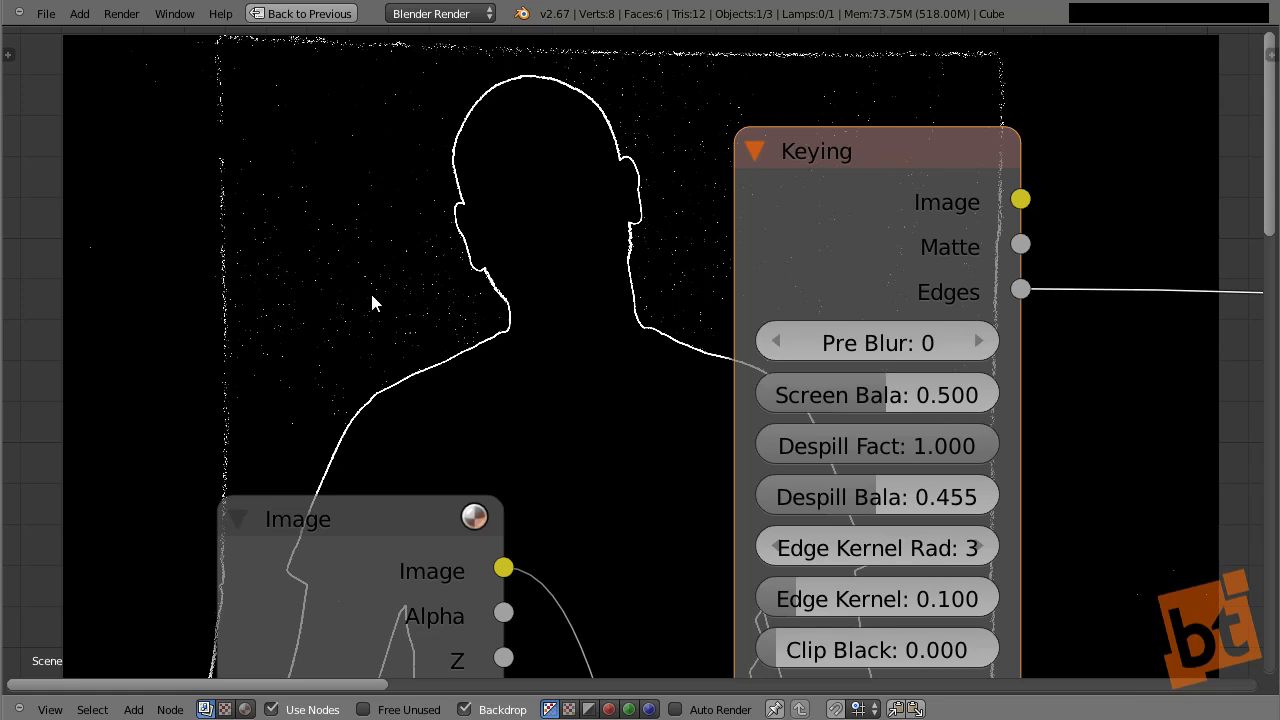
- Set the Keying node's Pre Blur to 2, comparing the edges with a value of 1
{"action": "left_click", "coordinate": [981, 342]}
{"action": "left_click", "coordinate": [981, 342]}
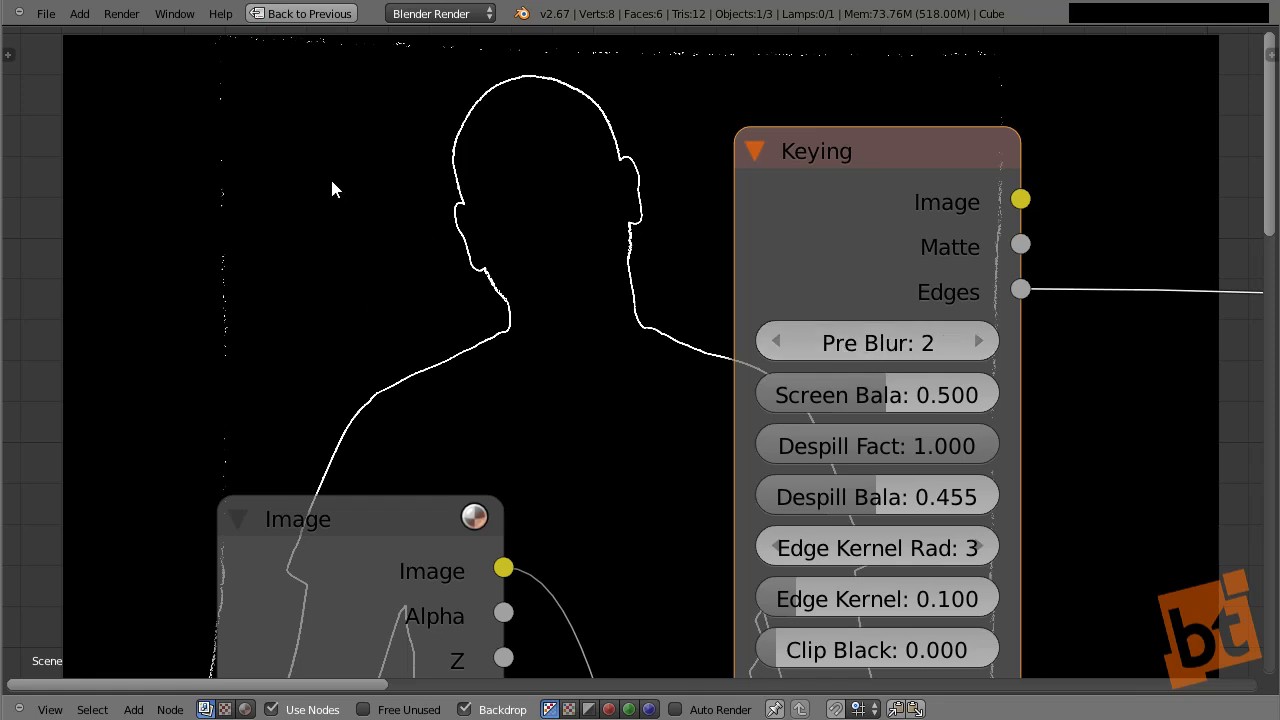
{"action": "left_click", "coordinate": [780, 341]}
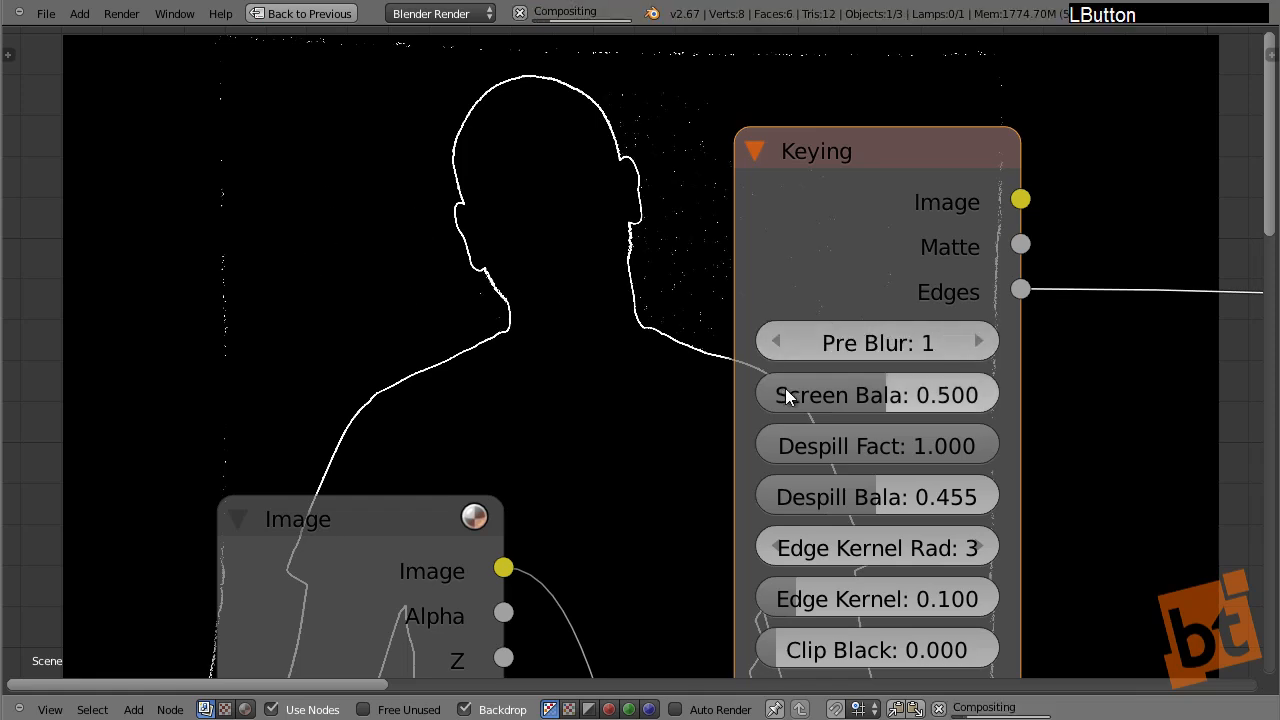
{"action": "left_click", "coordinate": [963, 341]}
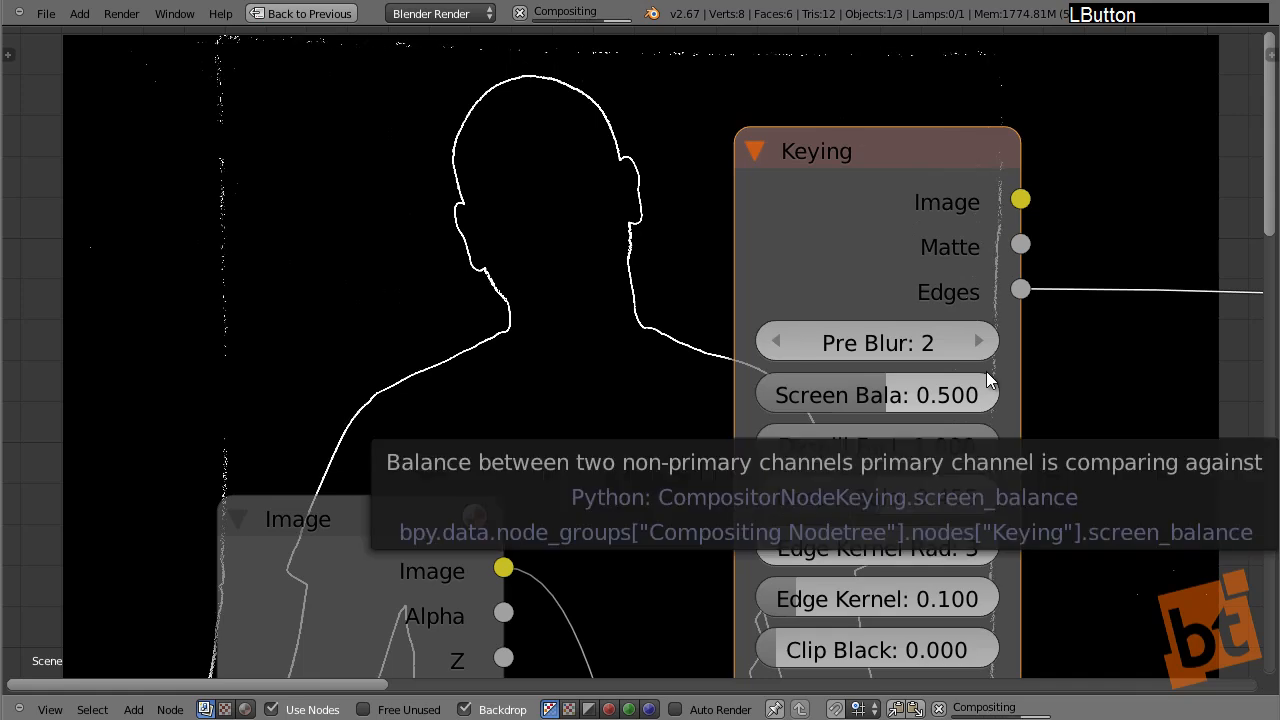
- Raise the Keying node's Edge Kernel Tolerance to 0.173
{"action": "middle_click_drag", "start_coordinate": [853, 366], "coordinate": [975, 362]}
{"action": "scroll", "coordinate": [975, 362], "scroll_direction": "down", "scroll_amount": 2}
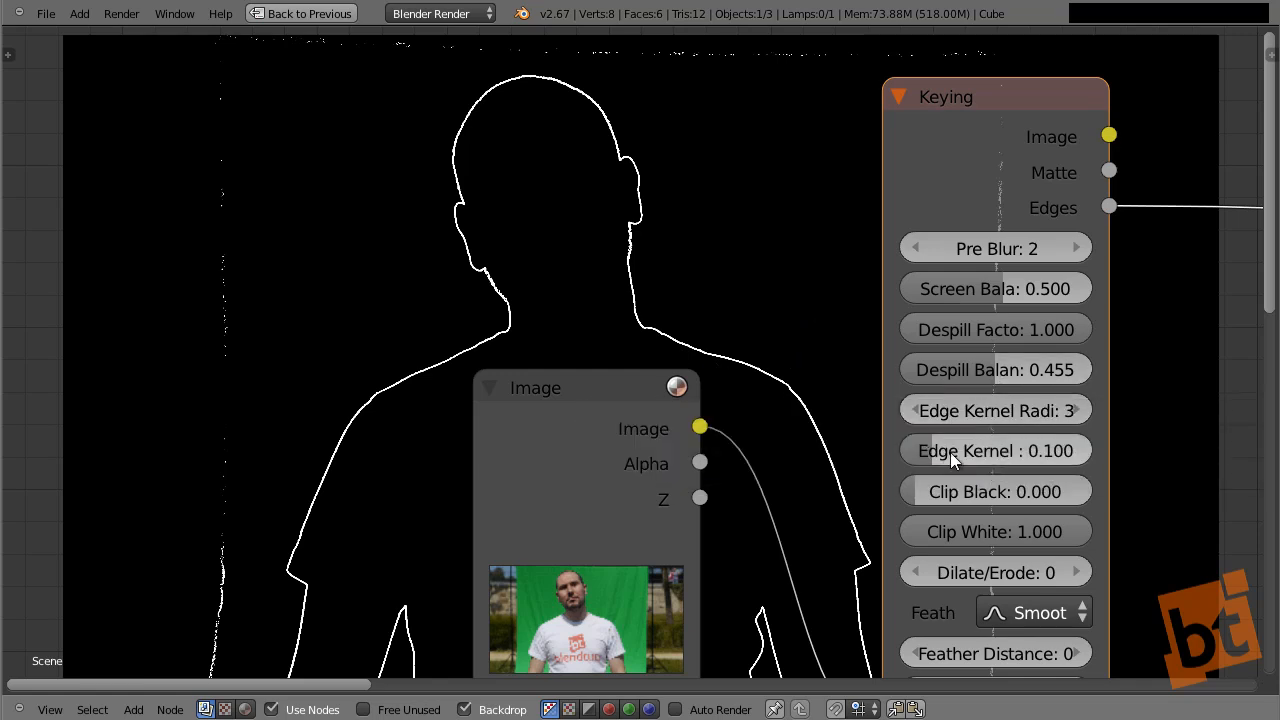
{"action": "mouse_move", "coordinate": [950, 452]}
{"action": "left_mouse_down"}
{"action": "mouse_move", "coordinate": [985, 466]}
{"action": "mouse_move", "coordinate": [994, 452]}
{"action": "mouse_move", "coordinate": [952, 452]}
{"action": "left_mouse_up"}
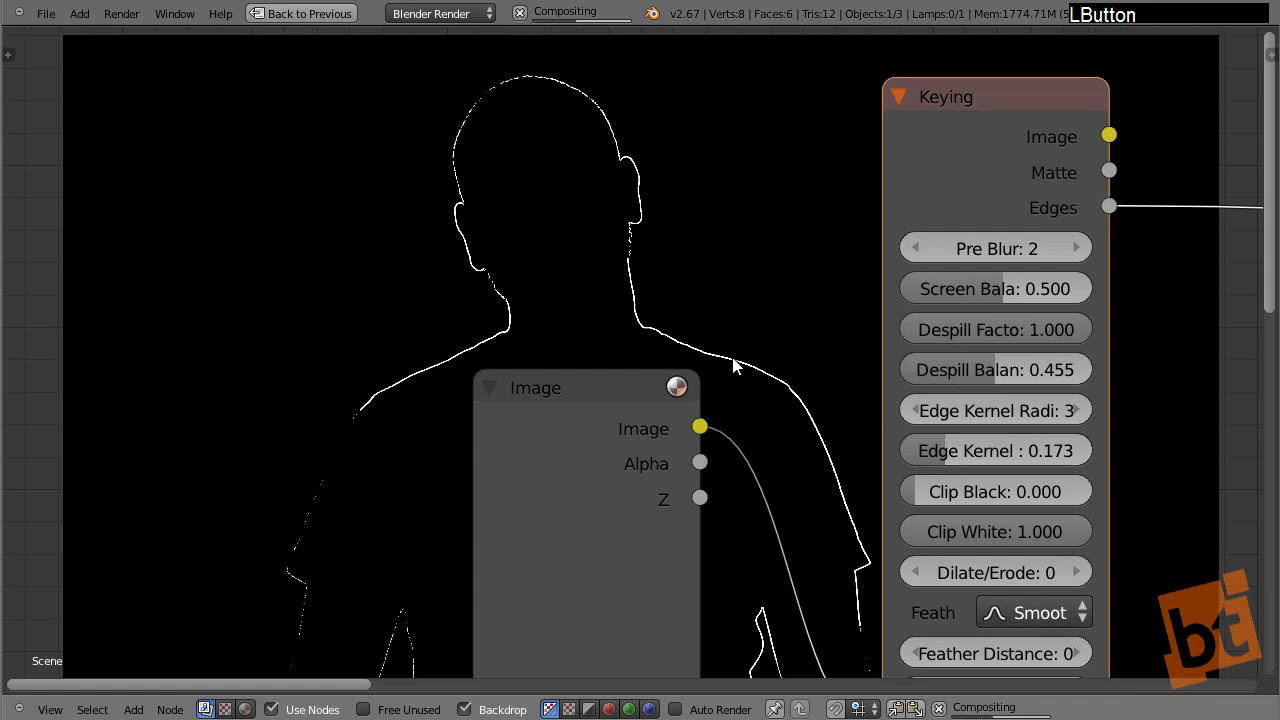
- Try Edge Kernel Radius values of 14, 29 and 1 on the Keying node
{"action": "left_click_drag", "start_coordinate": [968, 409], "coordinate": [1024, 411]}
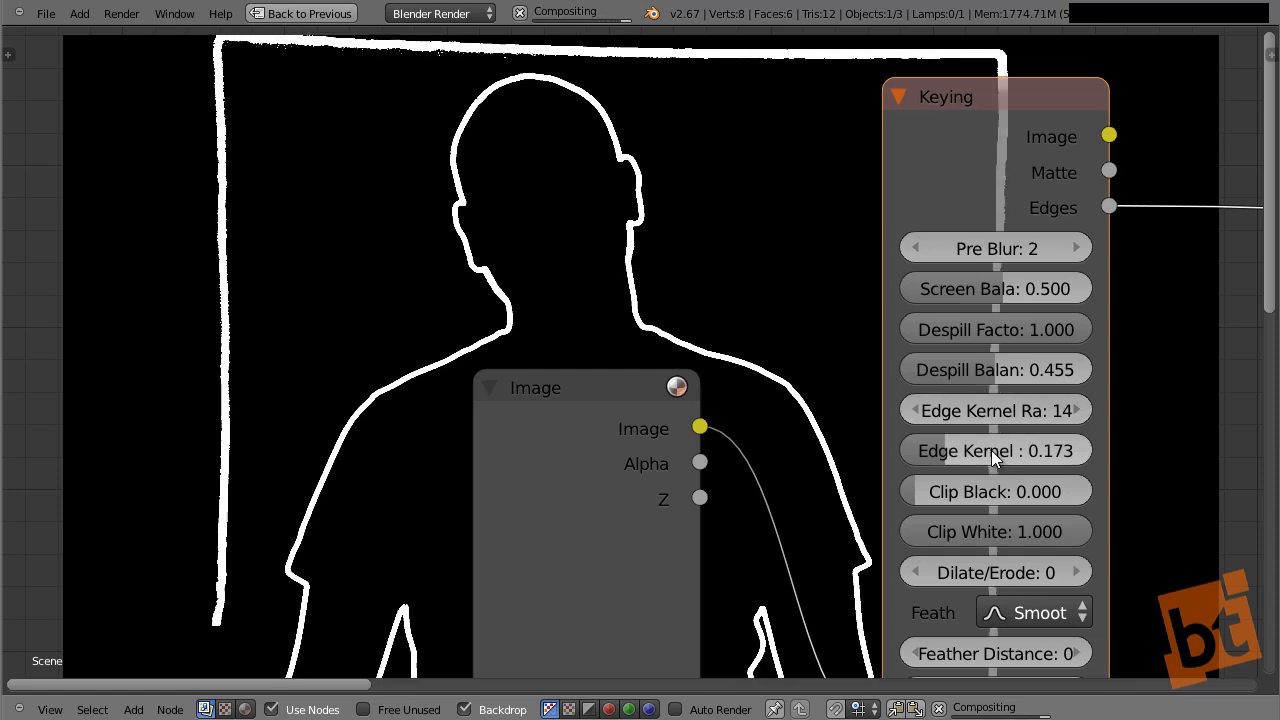
{"action": "left_click_drag", "start_coordinate": [976, 413], "coordinate": [1013, 421]}
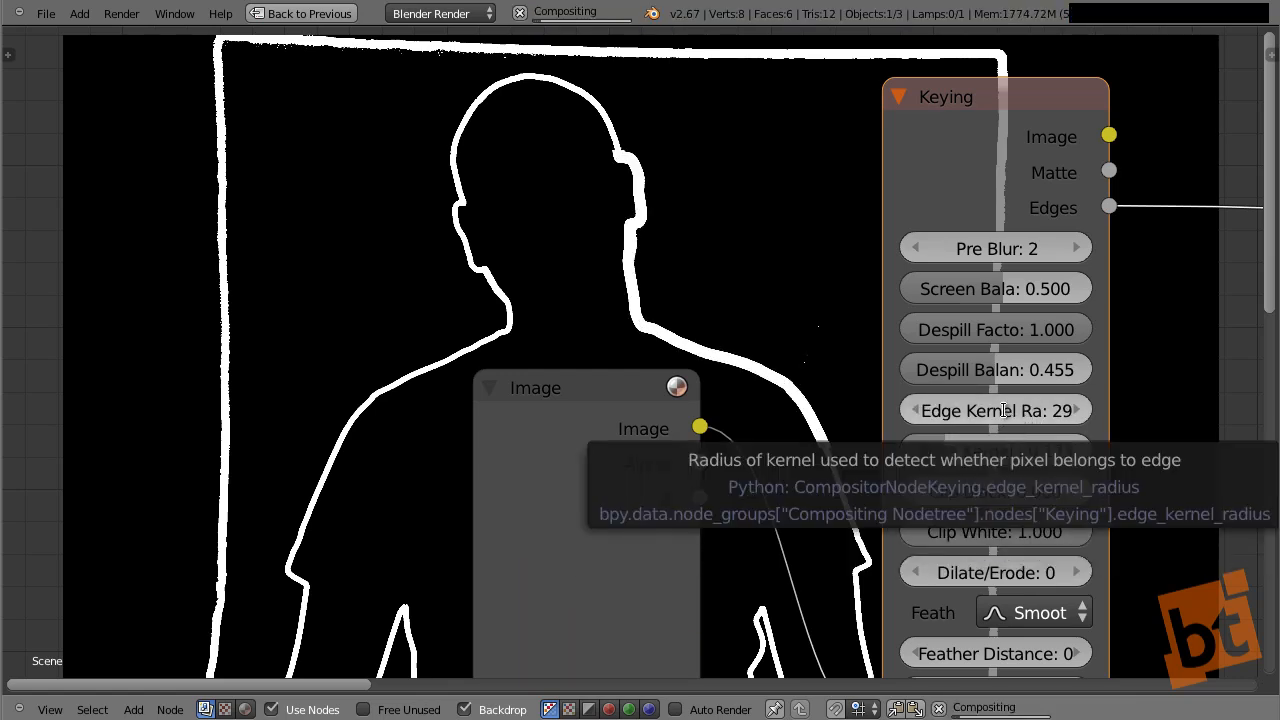
{"action": "left_click", "coordinate": [1004, 410]}
{"action": "type", "text": "1"}
{"action": "key", "text": "Return"}
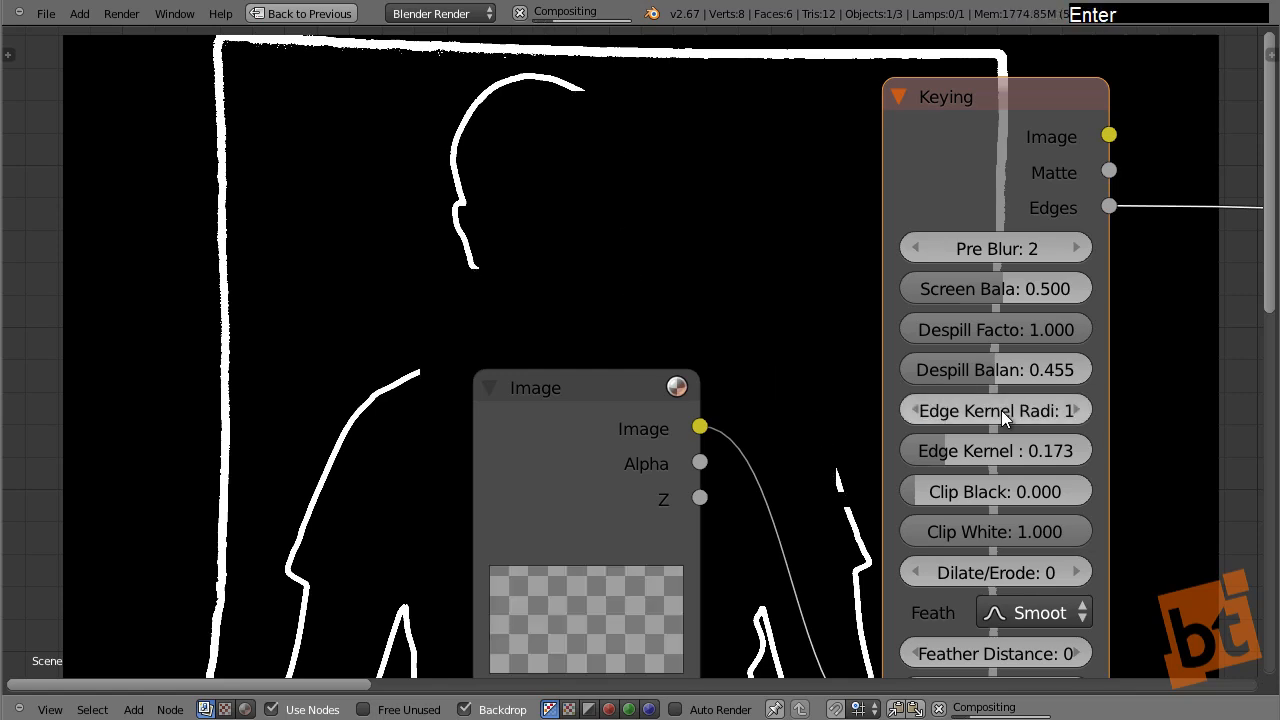
- Set the Keying node's Edge Kernel Radius to 2
{"action": "left_click", "coordinate": [1000, 404]}
{"action": "type", "text": "2"}
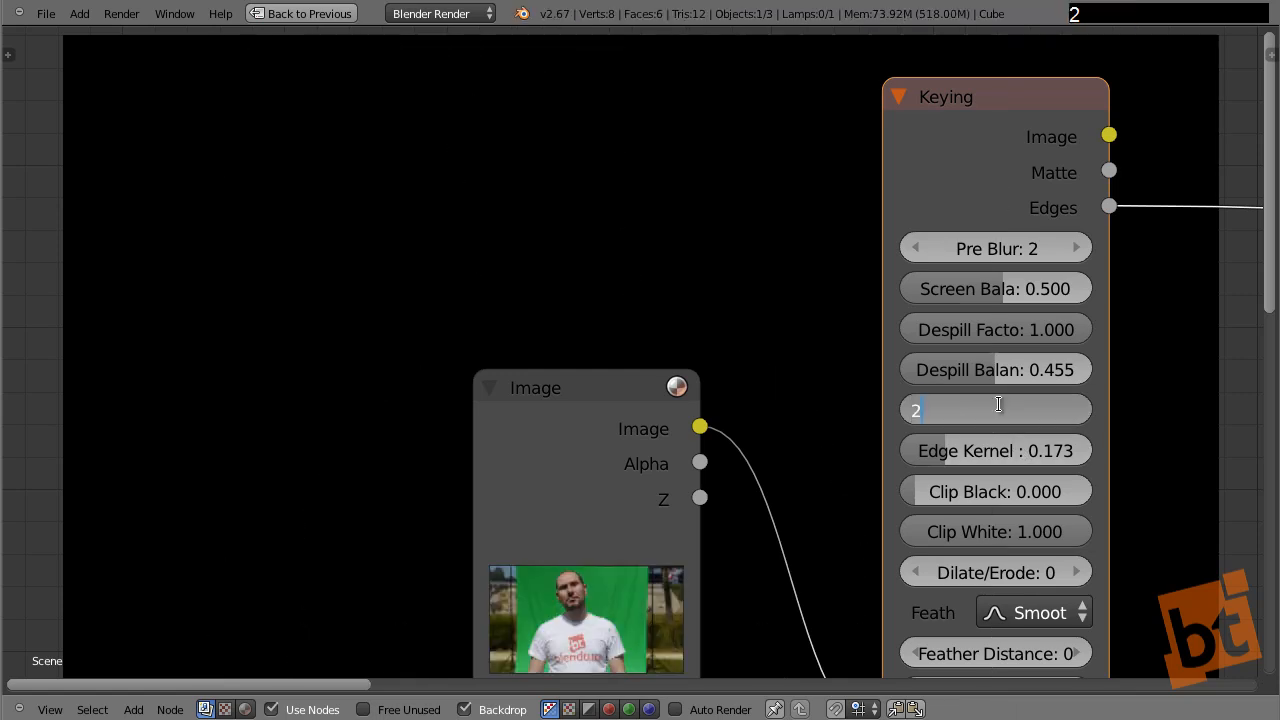
{"action": "key", "text": "Return"}
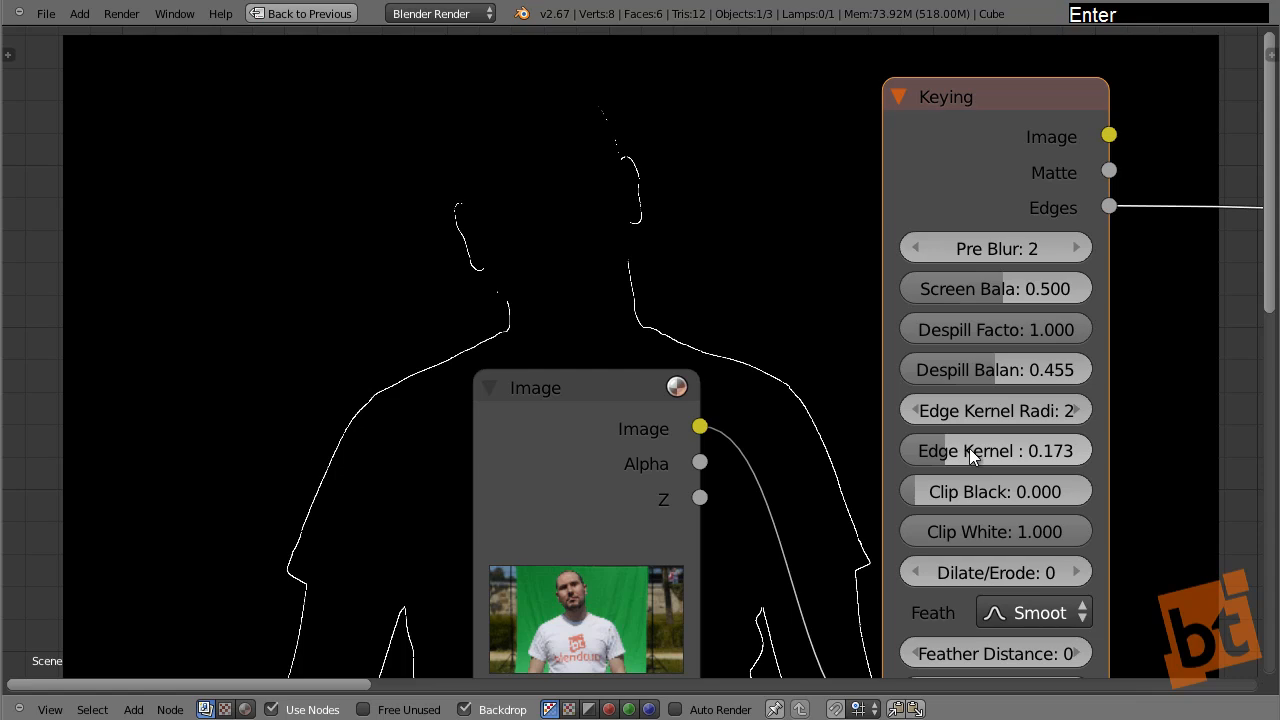
- Lower the Keying node's Edge Kernel Tolerance to about 0.068
{"action": "left_click_drag", "start_coordinate": [969, 448], "coordinate": [932, 452]}
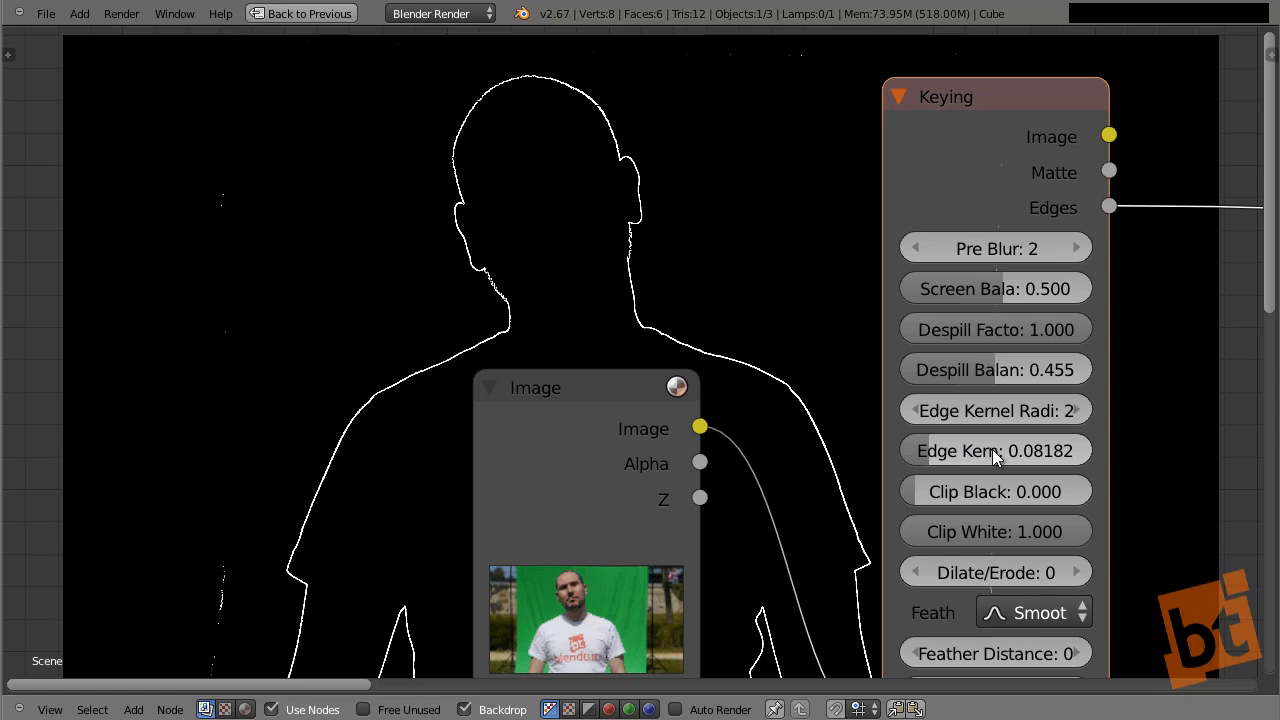
{"action": "left_click_drag", "start_coordinate": [992, 449], "coordinate": [938, 453], "text": "shift"}
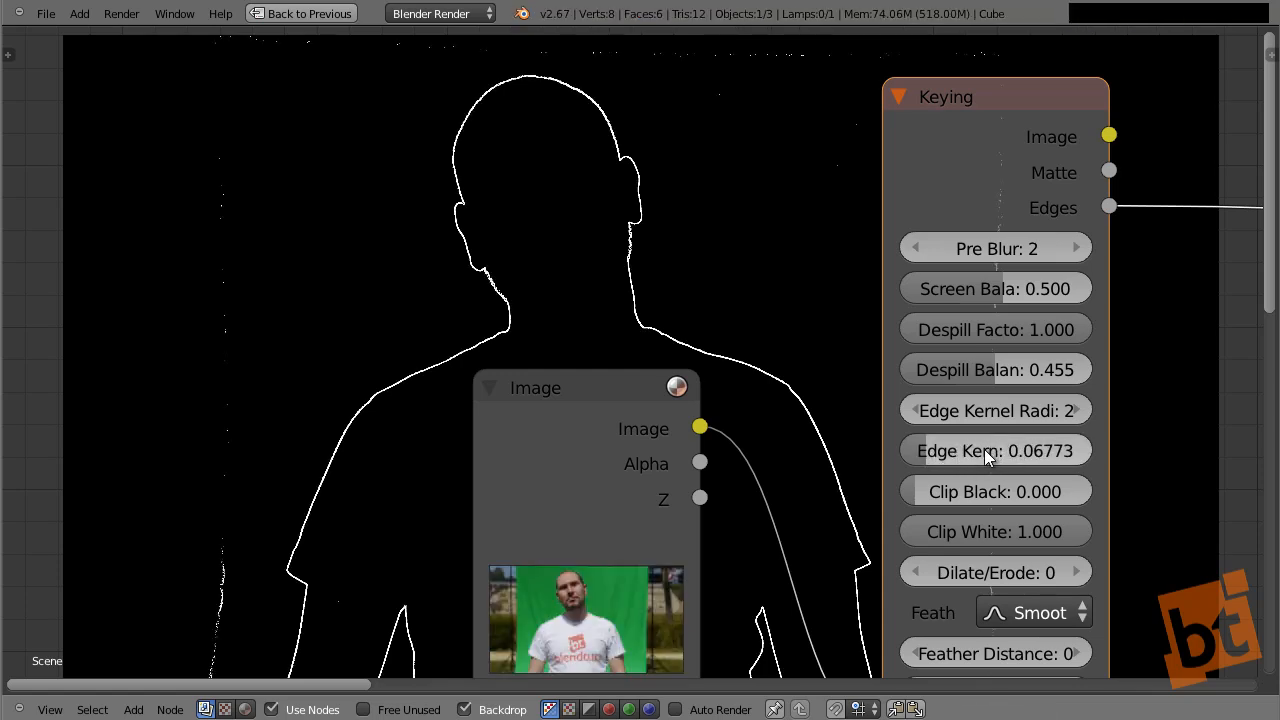
- Fine-tune the Keying node's Edge Kernel Tolerance down to 0.06227
{"action": "left_click_drag", "start_coordinate": [984, 449], "coordinate": [1002, 406], "text": "shift"}
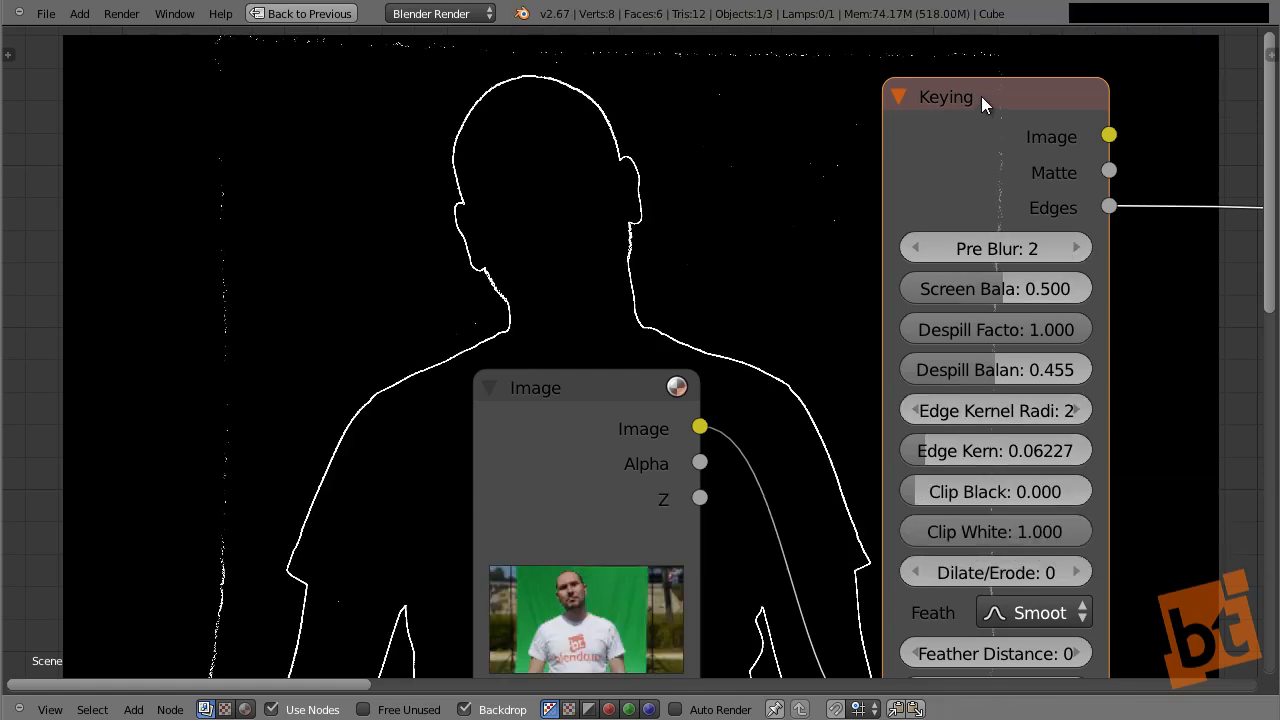
{"action": "middle_click_drag", "start_coordinate": [992, 428], "coordinate": [947, 403]}
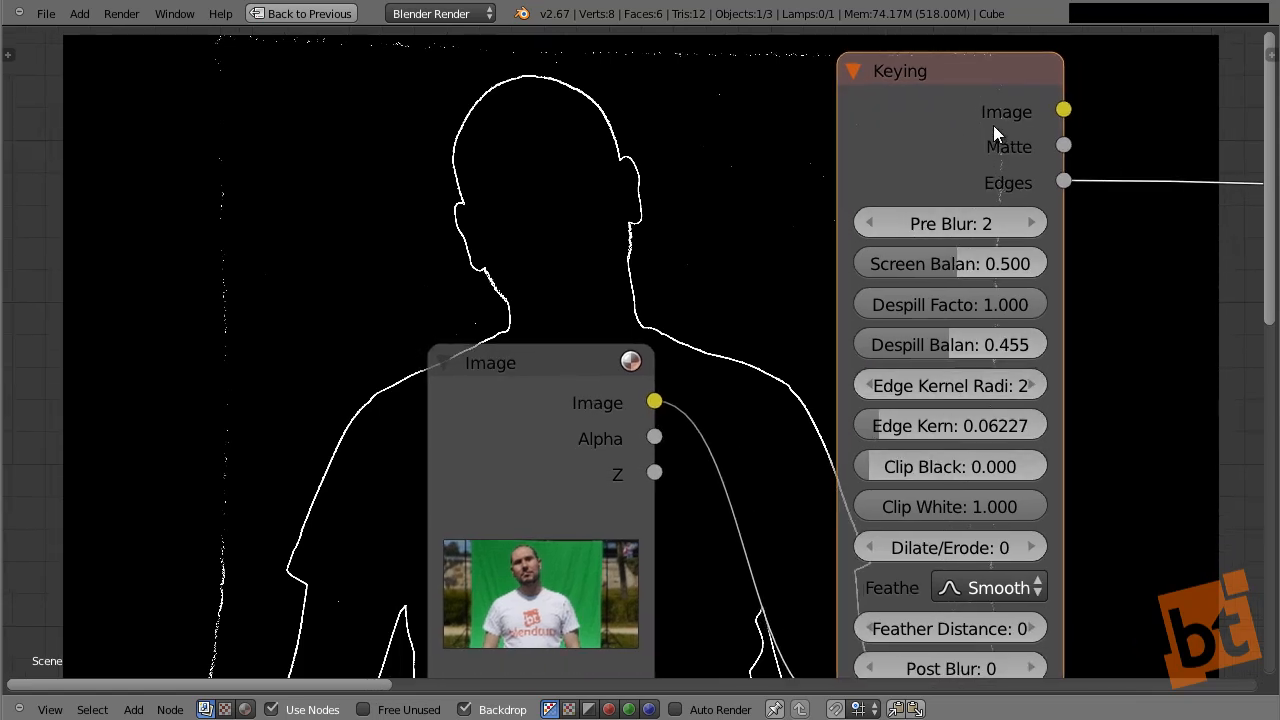
{"action": "middle_click_drag", "start_coordinate": [941, 462], "coordinate": [1062, 352]}
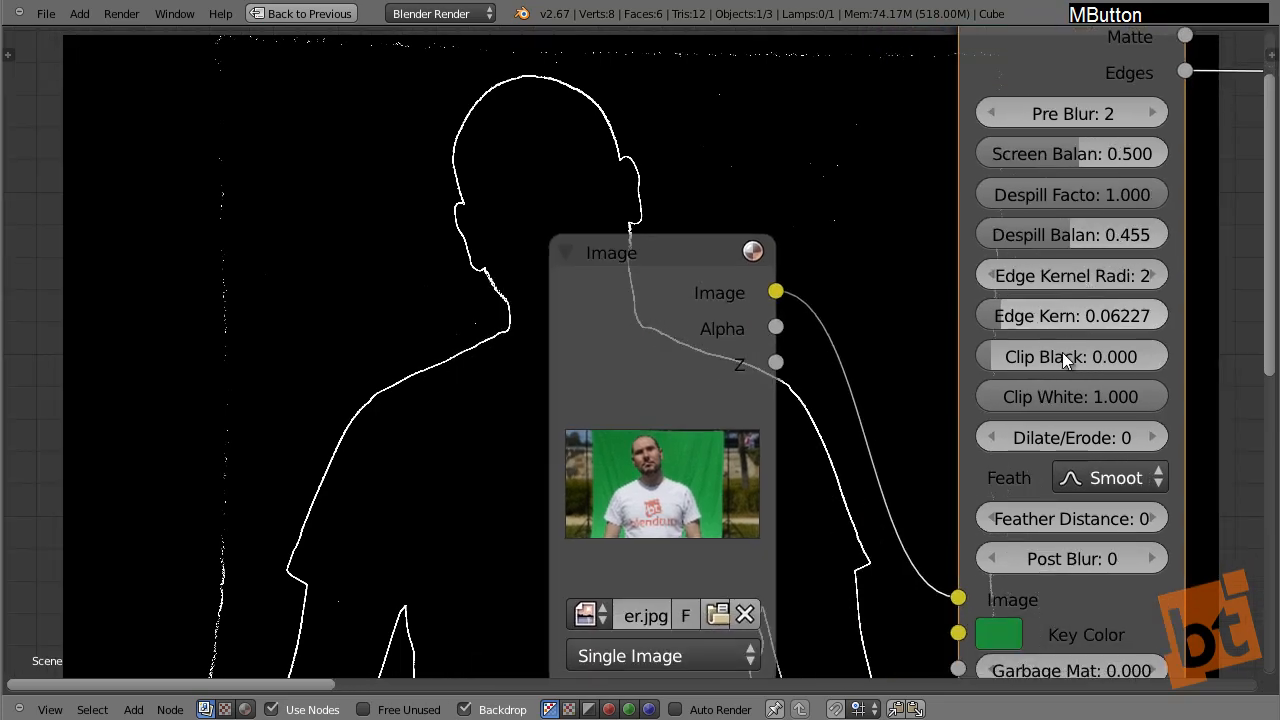
{"action": "middle_click_drag", "start_coordinate": [1034, 226], "coordinate": [1002, 341]}
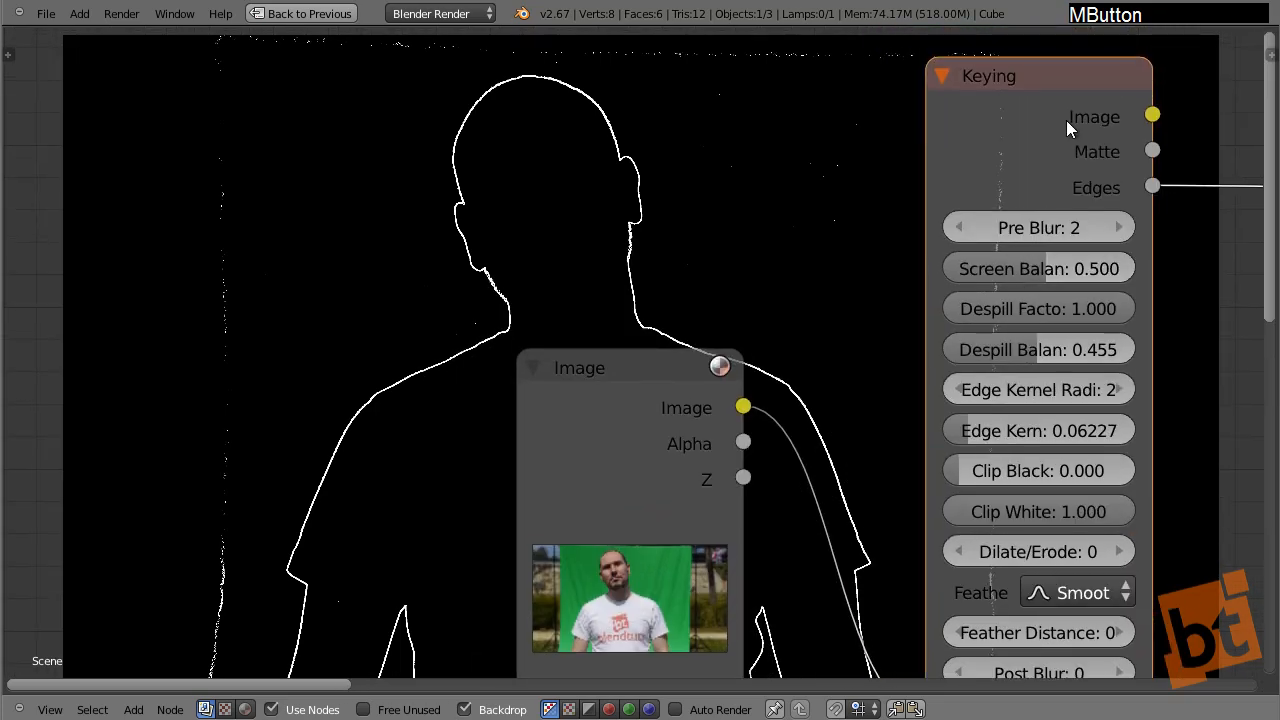
- Preview the Keying node's matte, and set its Clip Black to 0.364 and Clip White to 0.818
{"action": "left_click", "coordinate": [1047, 82], "text": "ctrl+shift"}
{"action": "left_click", "coordinate": [1046, 84], "text": "ctrl+shift"}
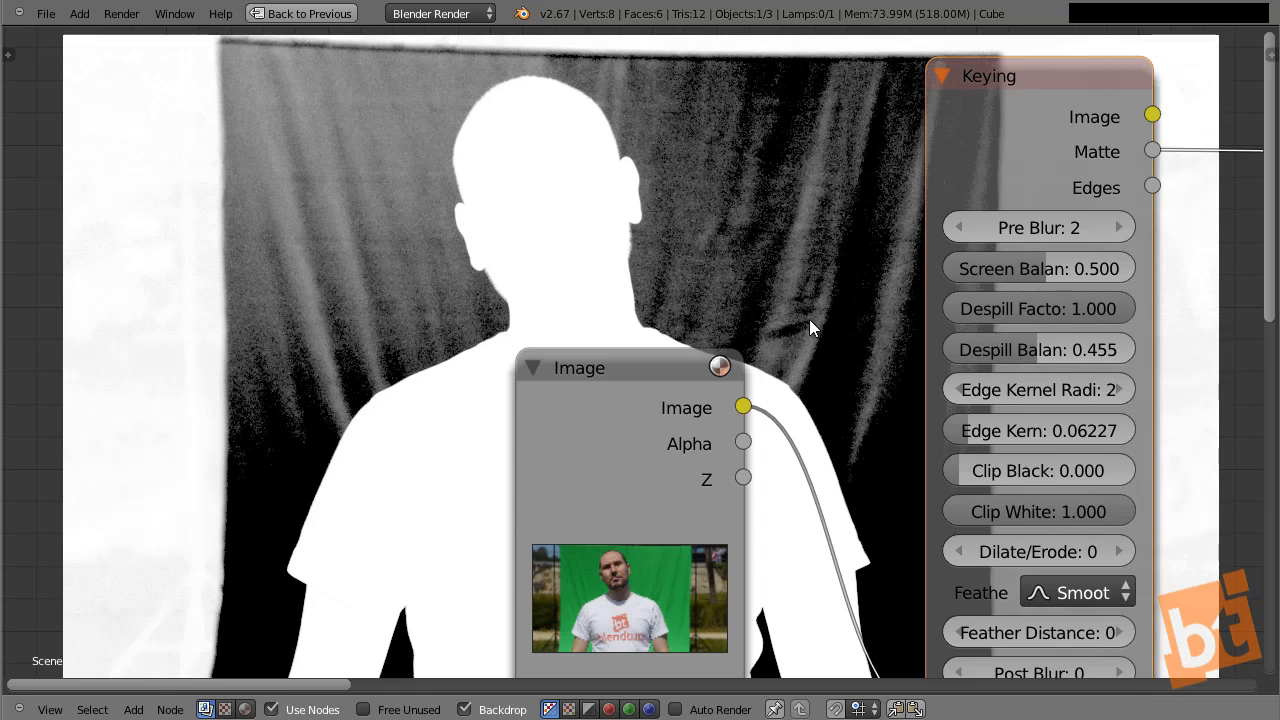
{"action": "left_click_drag", "start_coordinate": [979, 470], "coordinate": [1015, 474]}
{"action": "left_click_drag", "start_coordinate": [1125, 514], "coordinate": [1087, 510]}
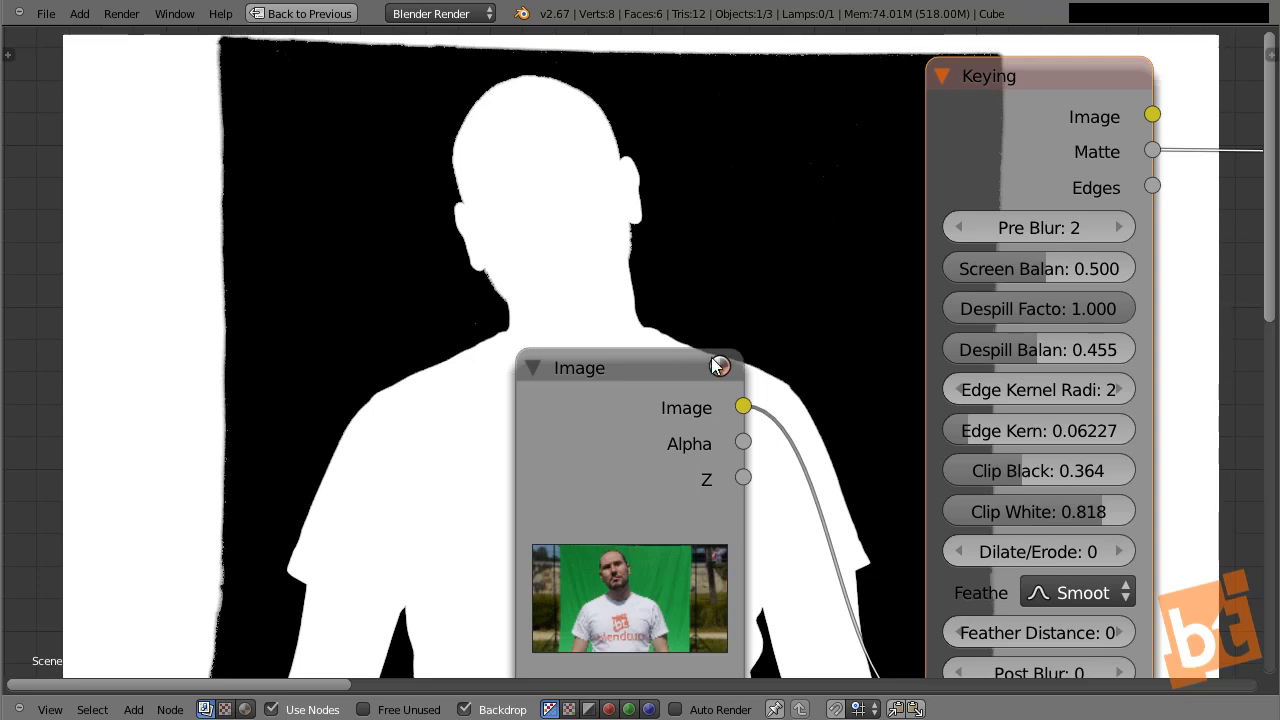
{"action": "middle_click_drag", "start_coordinate": [684, 394], "coordinate": [709, 265]}
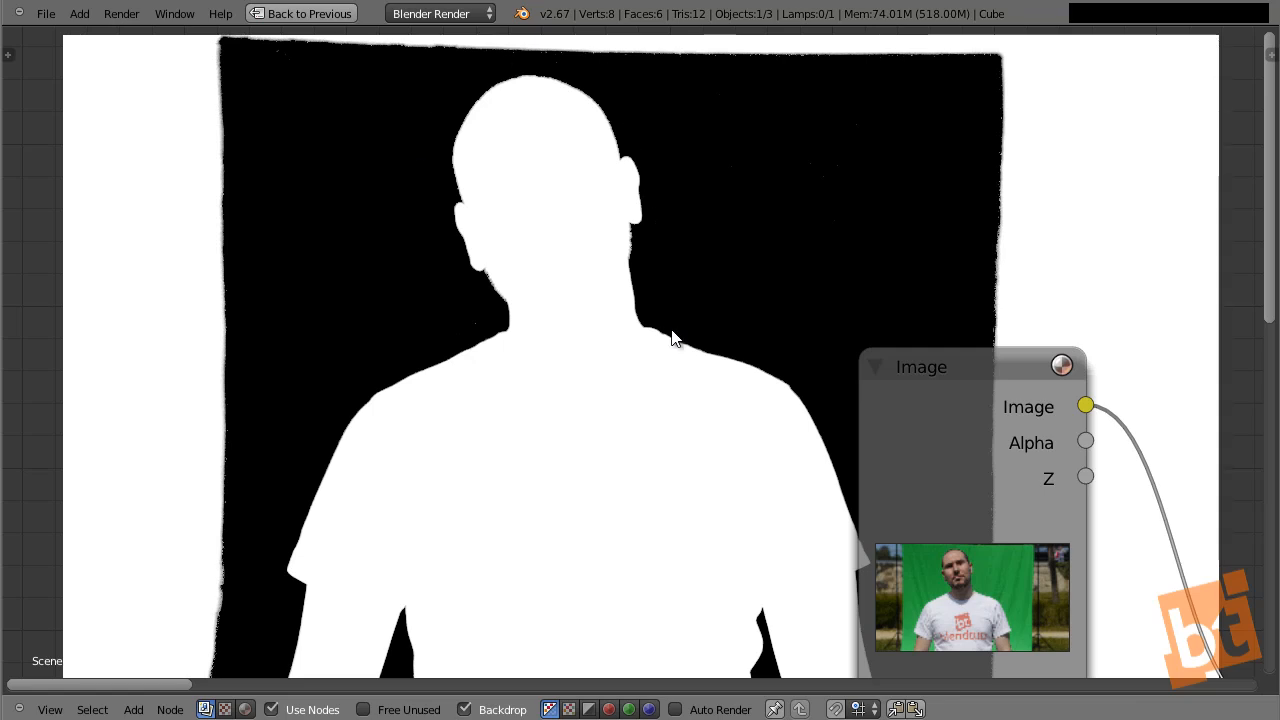
{"action": "middle_click_drag", "start_coordinate": [818, 394], "coordinate": [787, 294]}
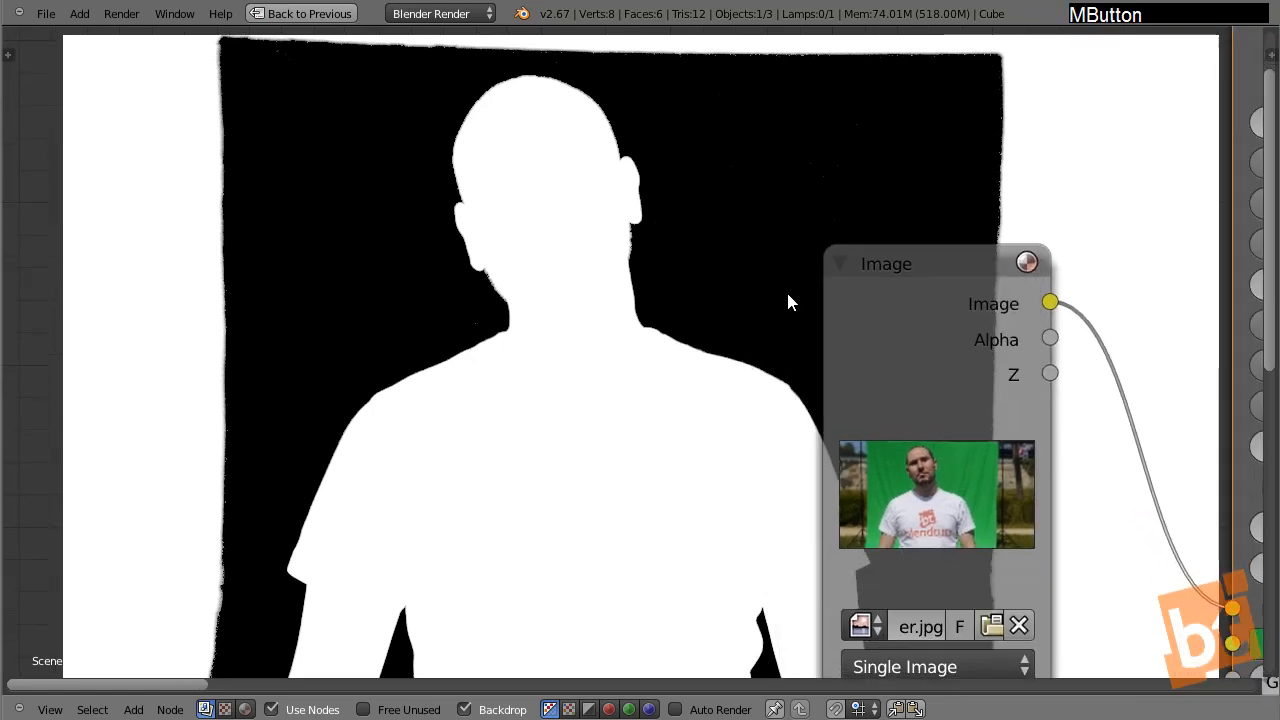
- Delete the tuned Keying node from the compositor
{"action": "scroll", "coordinate": [787, 294], "scroll_direction": "down", "scroll_amount": 10}
{"action": "middle_click_drag", "start_coordinate": [977, 378], "coordinate": [668, 393]}
{"action": "scroll", "coordinate": [721, 486], "scroll_direction": "up", "scroll_amount": 2}
{"action": "scroll", "coordinate": [721, 486], "scroll_direction": "up", "scroll_amount": 1}
{"action": "middle_click_drag", "start_coordinate": [757, 393], "coordinate": [896, 449]}
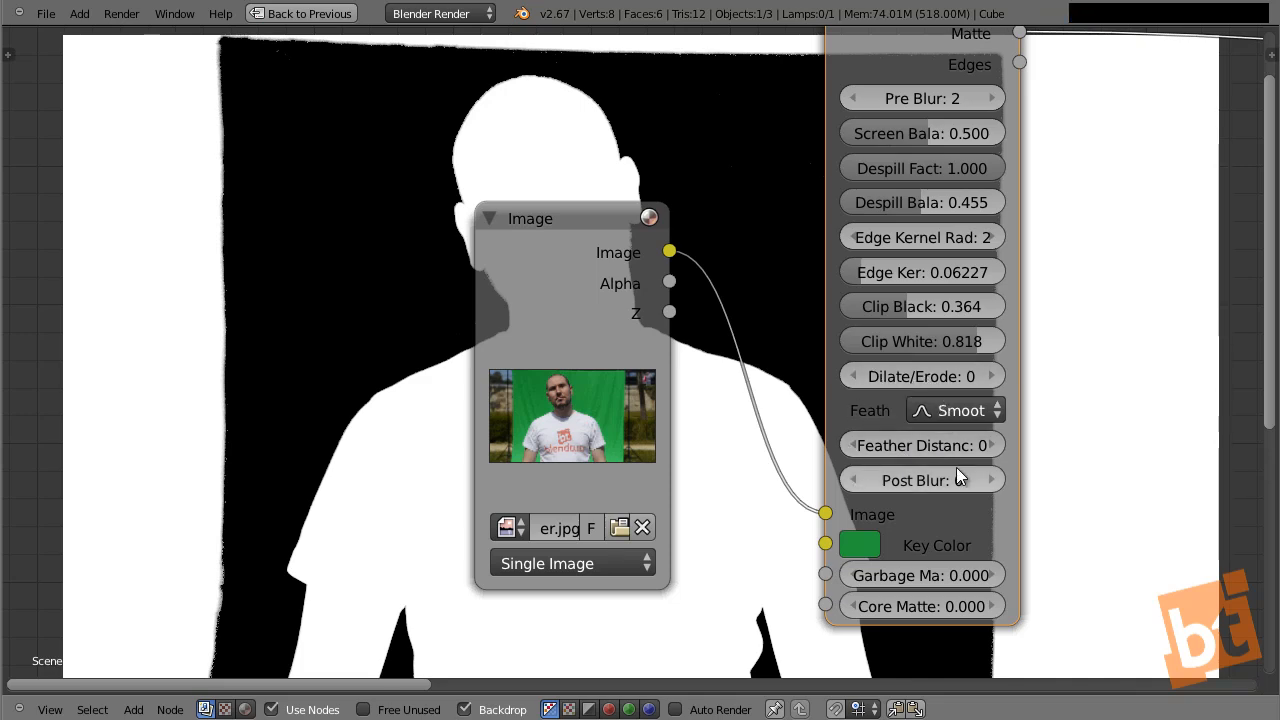
{"action": "middle_click_drag", "start_coordinate": [928, 451], "coordinate": [868, 494]}
{"action": "scroll", "coordinate": [1045, 464], "scroll_direction": "down", "scroll_amount": 3}
{"action": "scroll", "coordinate": [1042, 460], "scroll_direction": "down", "scroll_amount": 2}
{"action": "right_click", "coordinate": [876, 188]}
{"action": "key", "text": "x"}
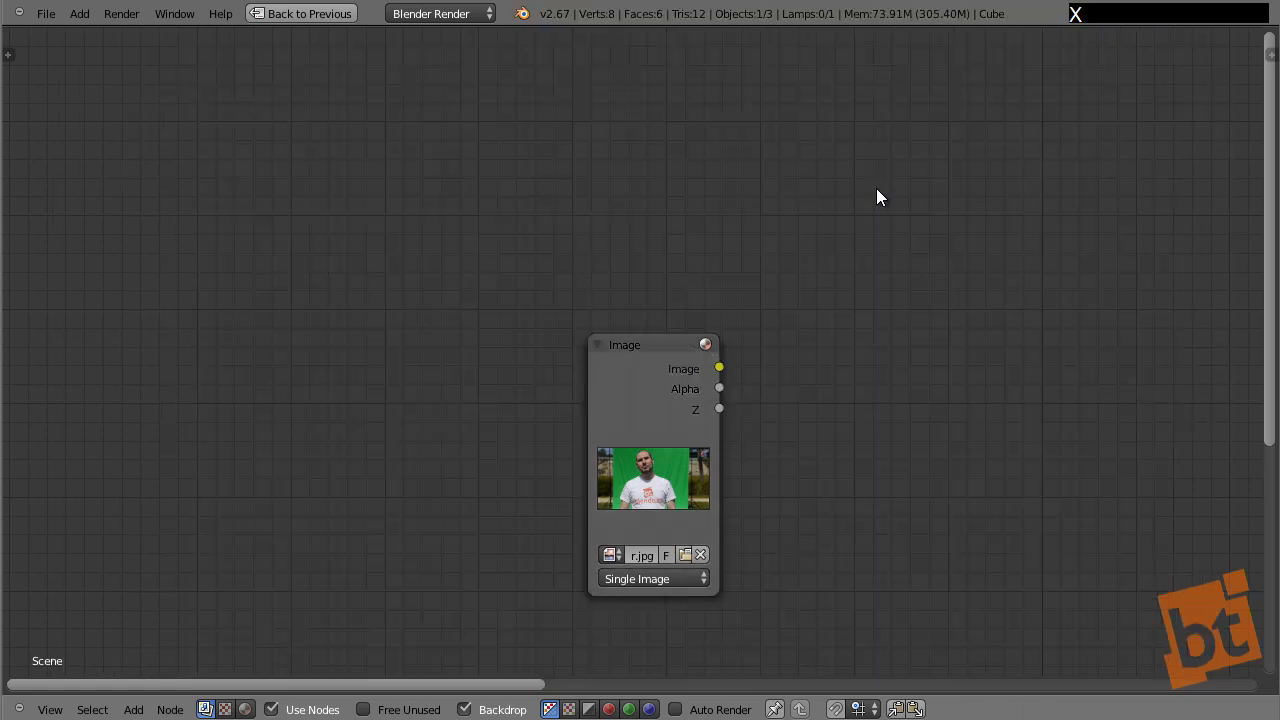
- Add a new Keying node beside the green-screen Image node
{"action": "middle_click_drag", "start_coordinate": [792, 408], "coordinate": [458, 390]}
{"action": "scroll", "coordinate": [458, 388], "scroll_direction": "down", "scroll_amount": 2}
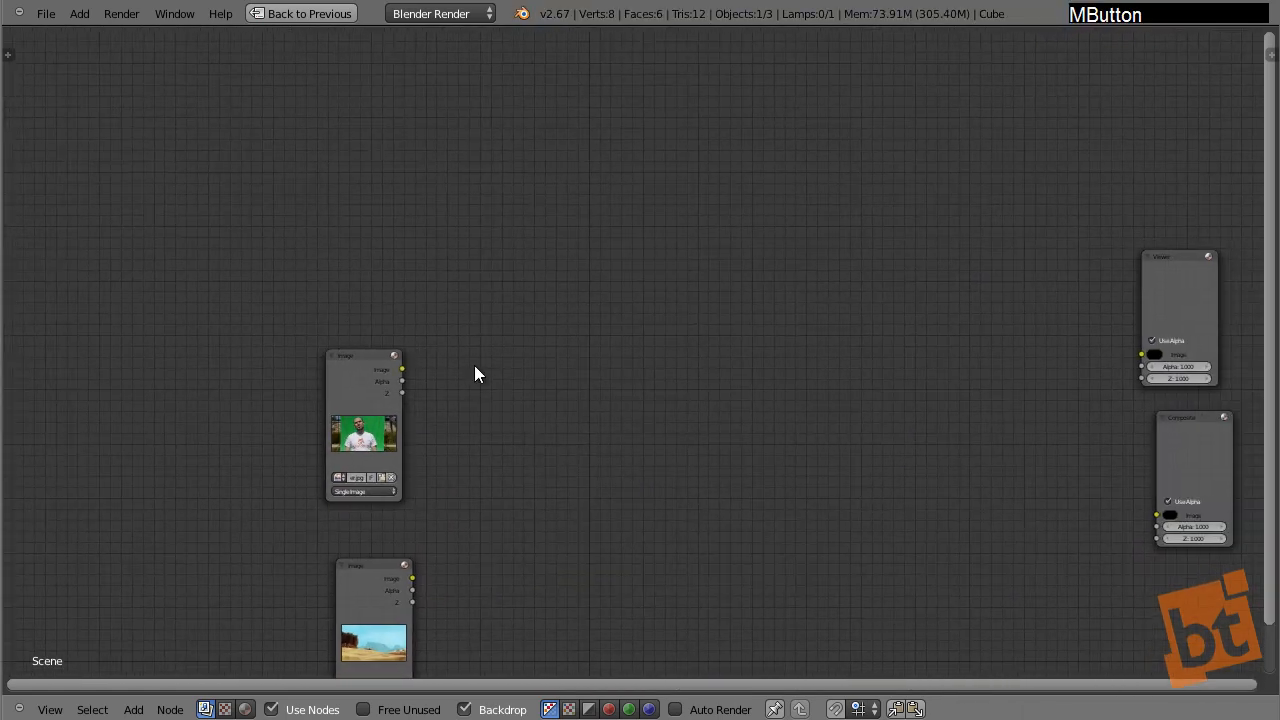
{"action": "key", "text": "shift+a"}
{"action": "mouse_move", "coordinate": [473, 367]}
{"action": "left_click", "coordinate": [554, 366]}
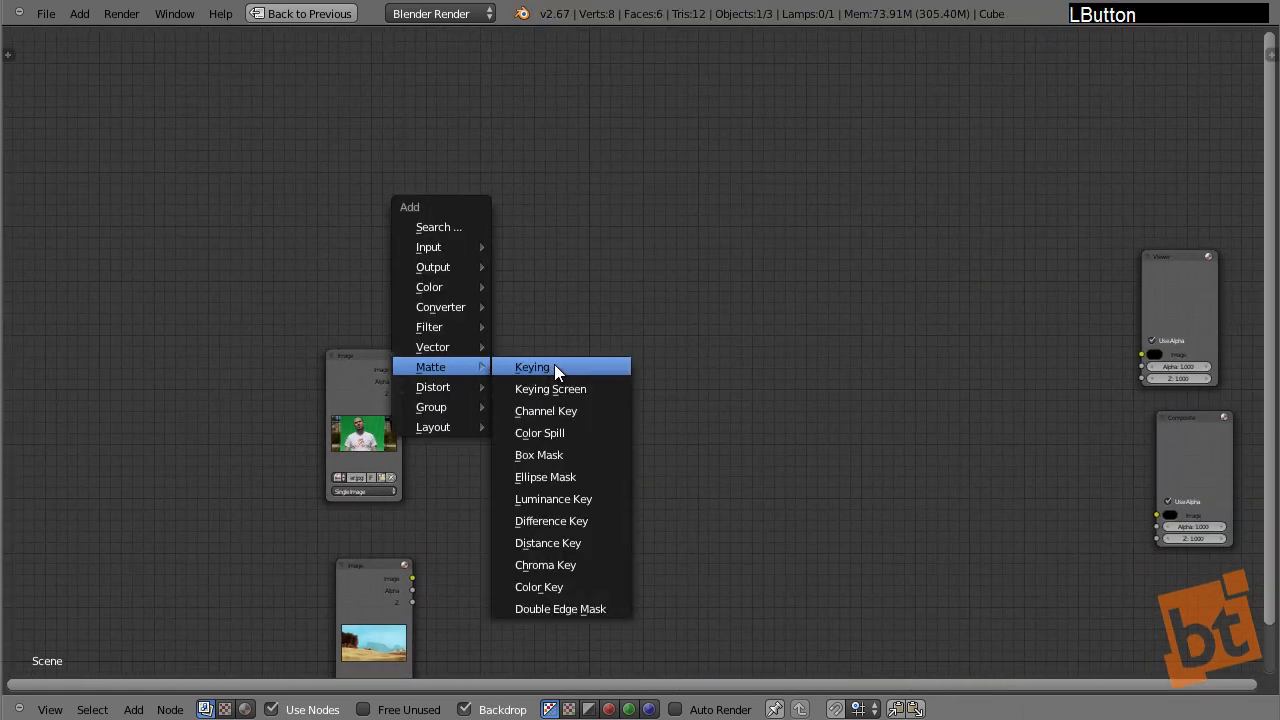
{"action": "left_click", "coordinate": [449, 293]}
- Connect the green-screen Image node to the Keying node, and the Keying node's Image output to the Viewer
{"action": "middle_click_drag", "start_coordinate": [445, 382], "coordinate": [514, 392]}
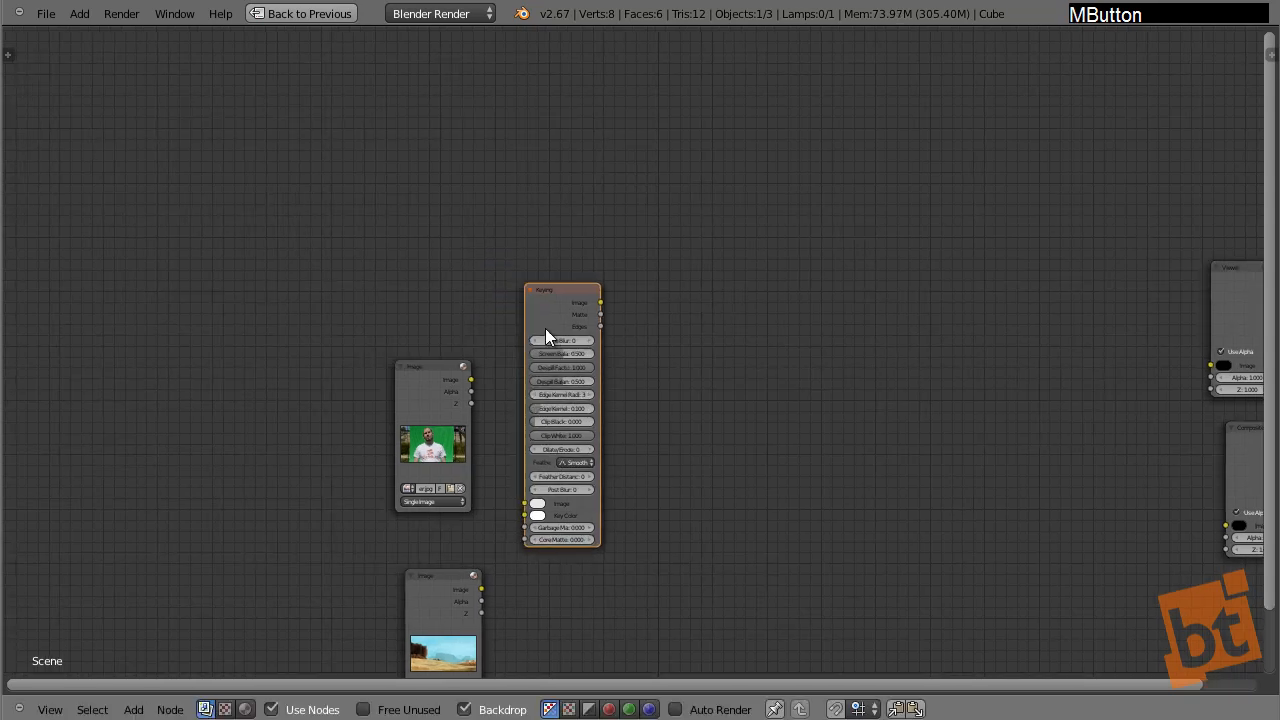
{"action": "right_click", "coordinate": [425, 368], "text": "shift"}
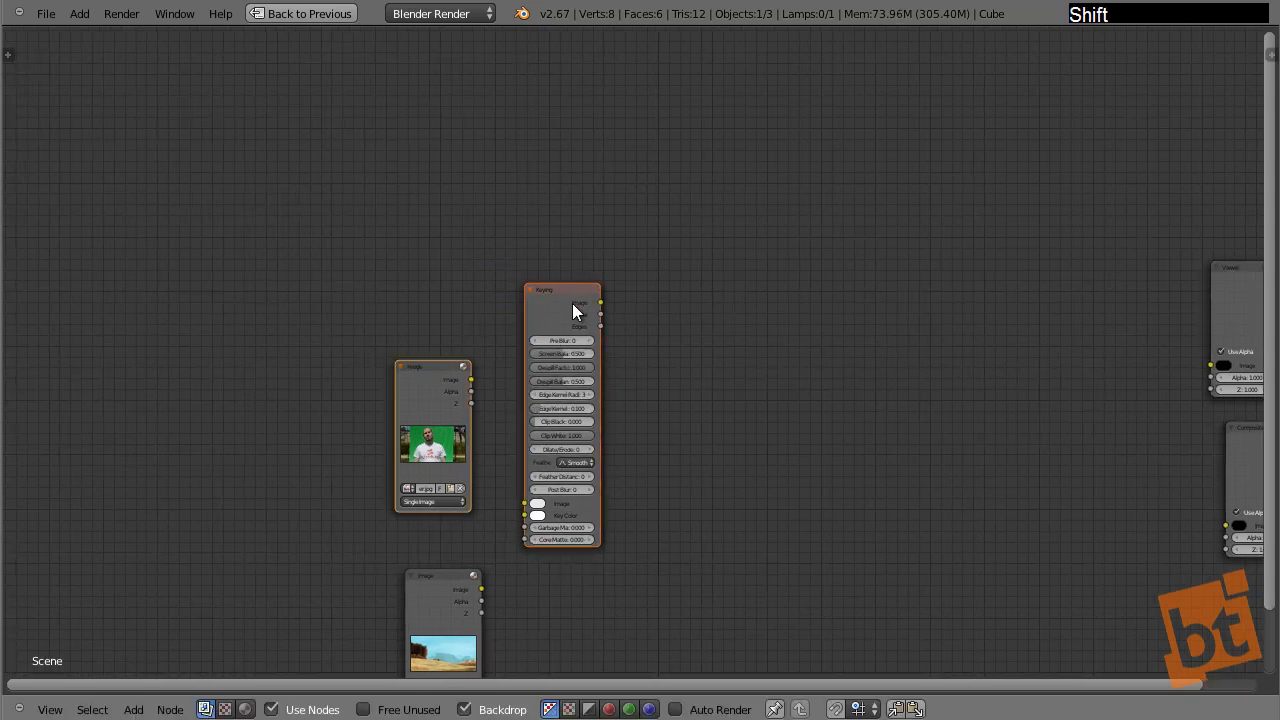
{"action": "key", "text": "f"}
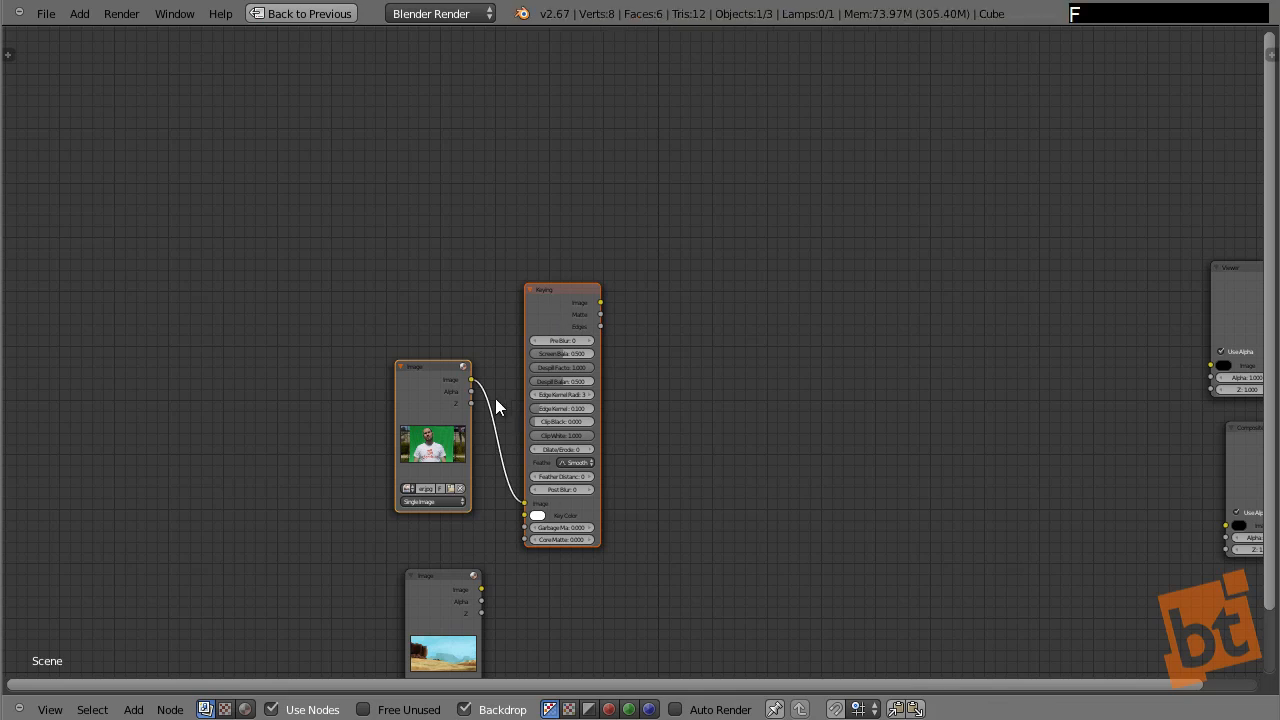
{"action": "left_click_drag", "start_coordinate": [601, 302], "coordinate": [1211, 365]}
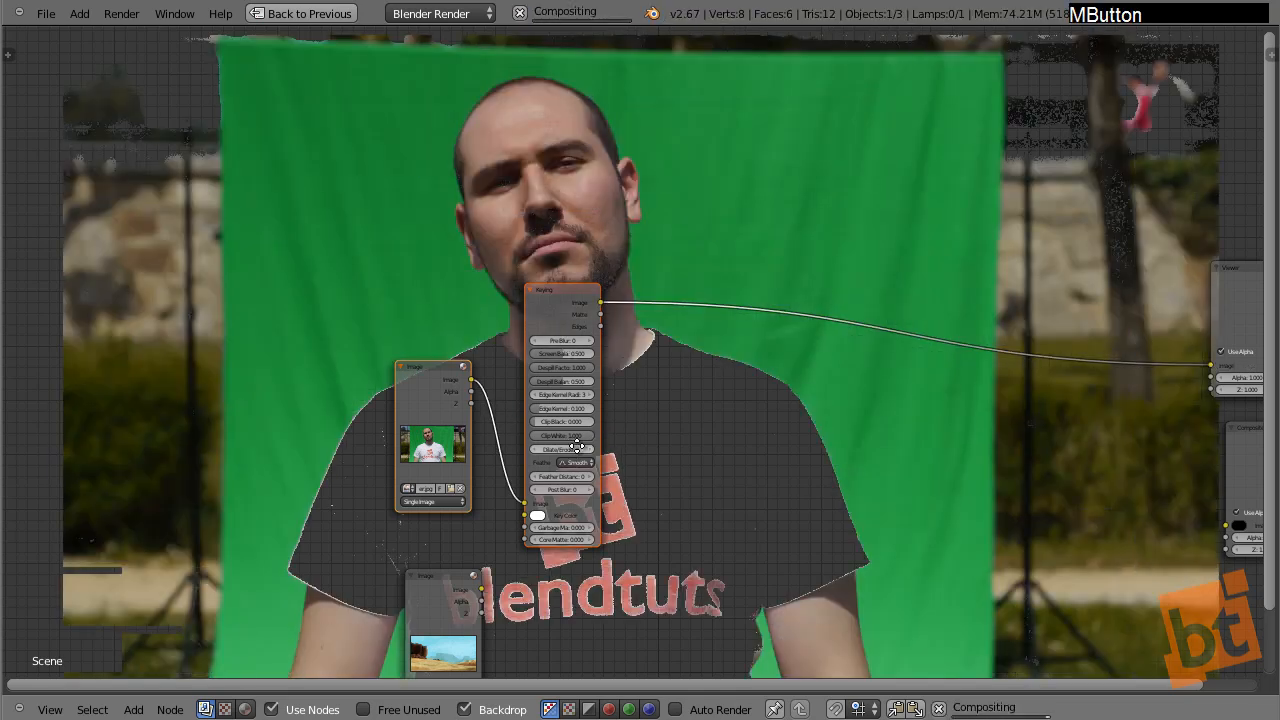
- Set the Keying node's Key Color to a light green of R 0.439, G 1.000, B 0.451
{"action": "middle_click_drag", "start_coordinate": [583, 441], "coordinate": [766, 428]}
{"action": "scroll", "coordinate": [747, 459], "scroll_direction": "up", "scroll_amount": 9}
{"action": "middle_click_drag", "start_coordinate": [717, 493], "coordinate": [927, 509]}
{"action": "scroll", "coordinate": [927, 509], "scroll_direction": "up", "scroll_amount": 2}
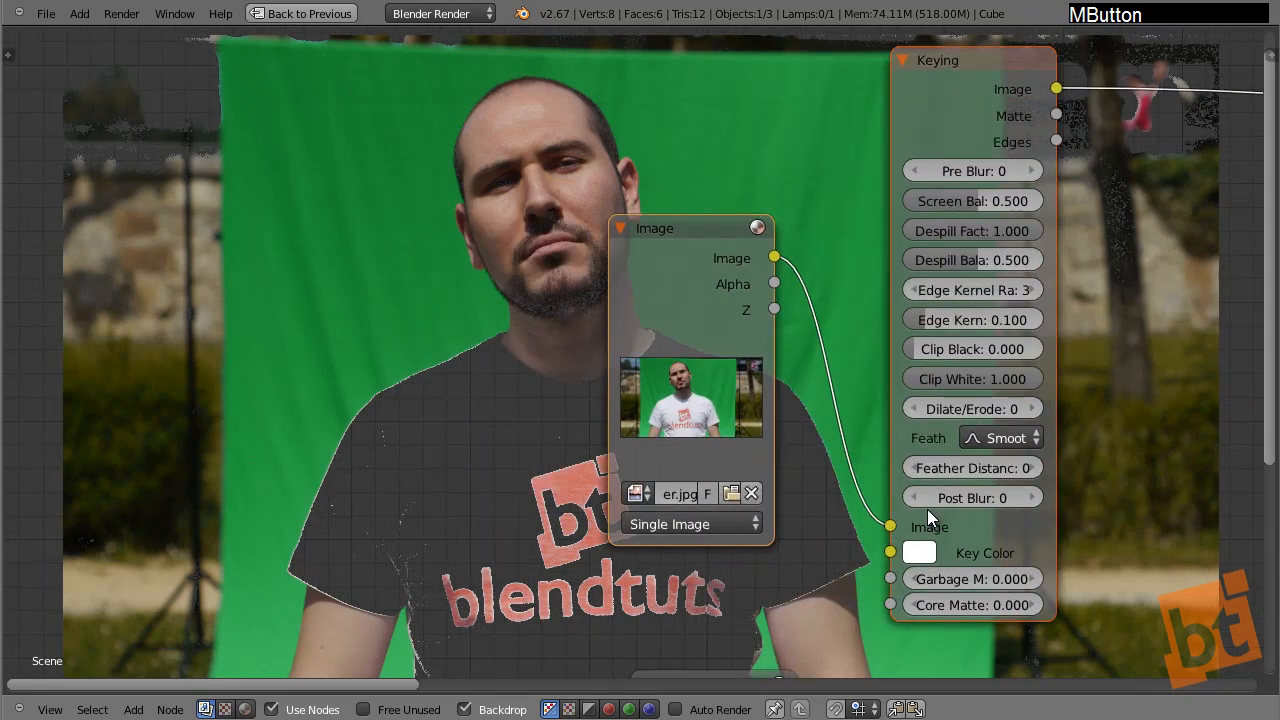
{"action": "middle_click_drag", "start_coordinate": [388, 128], "coordinate": [438, 153]}
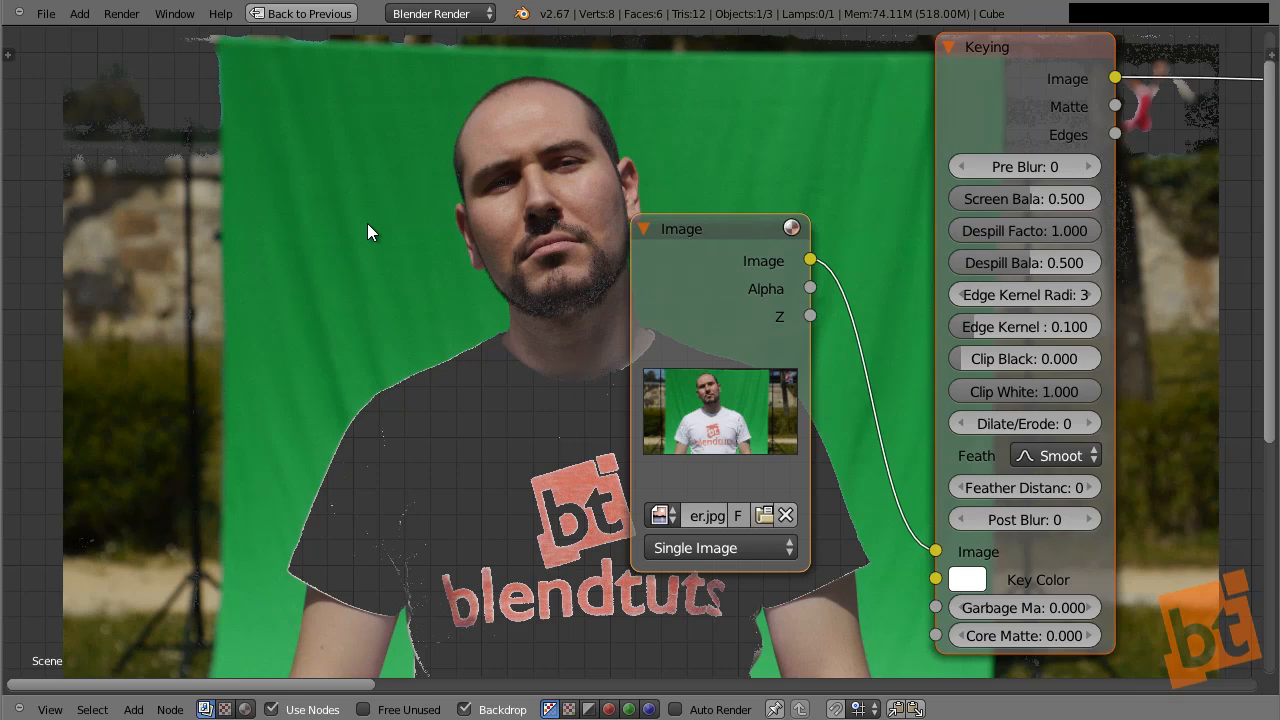
{"action": "left_click", "coordinate": [967, 580]}
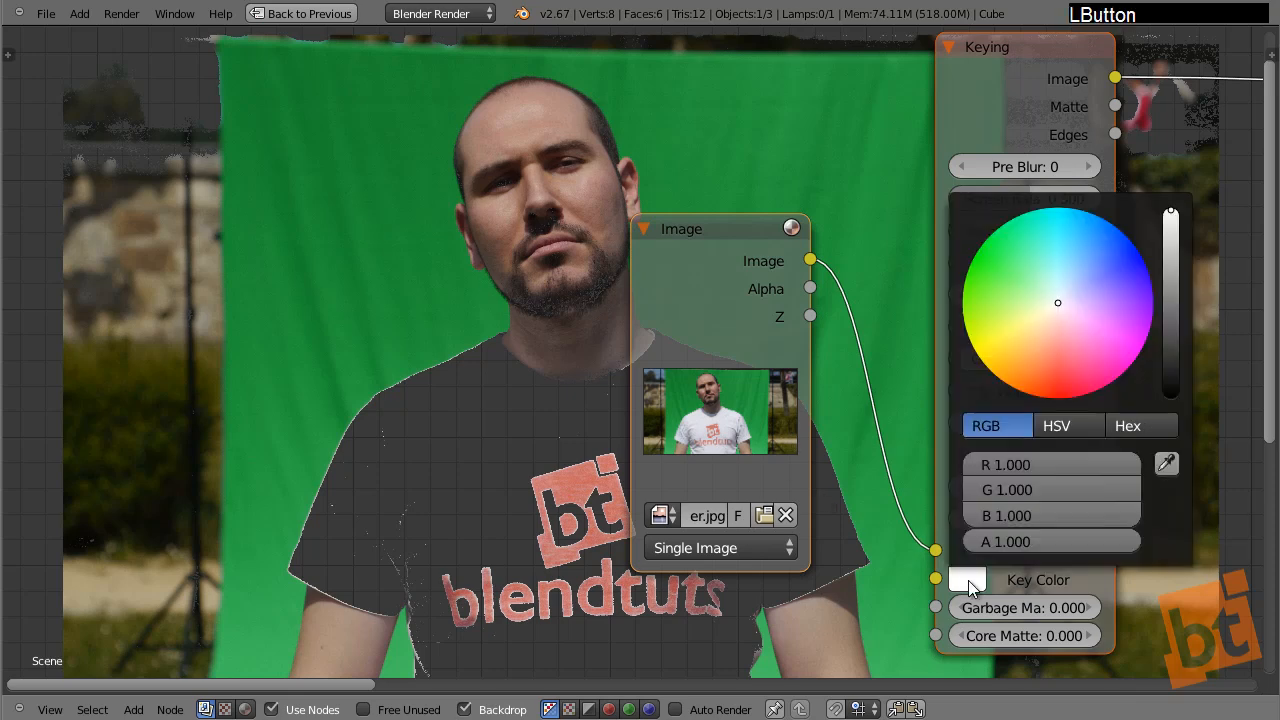
{"action": "left_click_drag", "start_coordinate": [1044, 300], "coordinate": [1012, 274]}
- Preview the Keying node's matte and shift its Key Color to a paler, more bluish green until the backdrop turns solid black
{"action": "left_click", "coordinate": [1025, 44], "text": "ctrl+shift"}
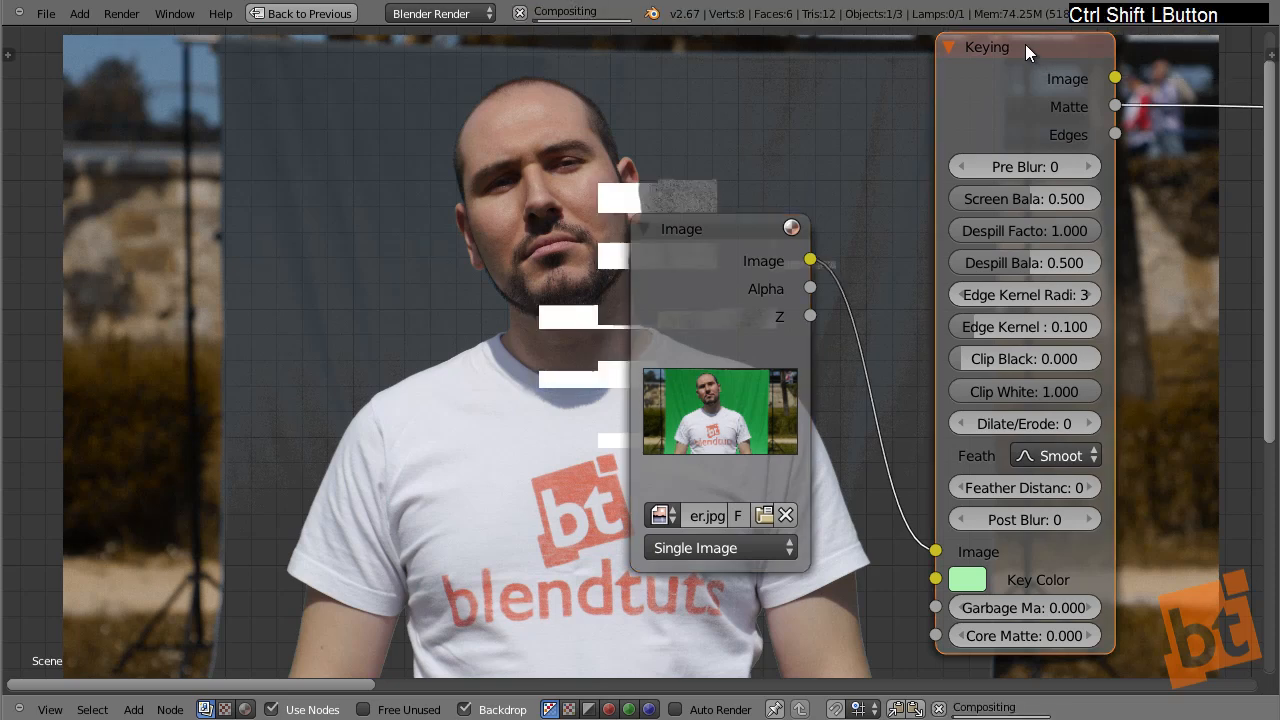
{"action": "left_click", "coordinate": [967, 579]}
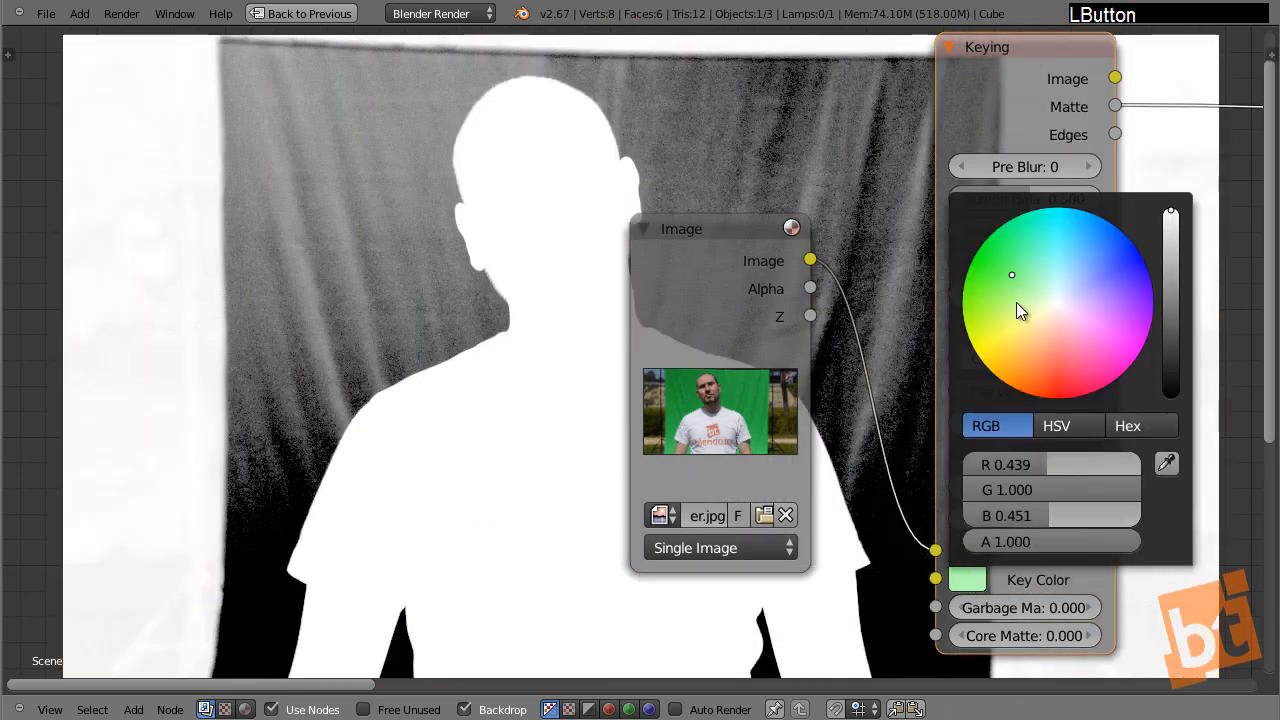
{"action": "left_click_drag", "start_coordinate": [1010, 271], "coordinate": [1028, 266]}
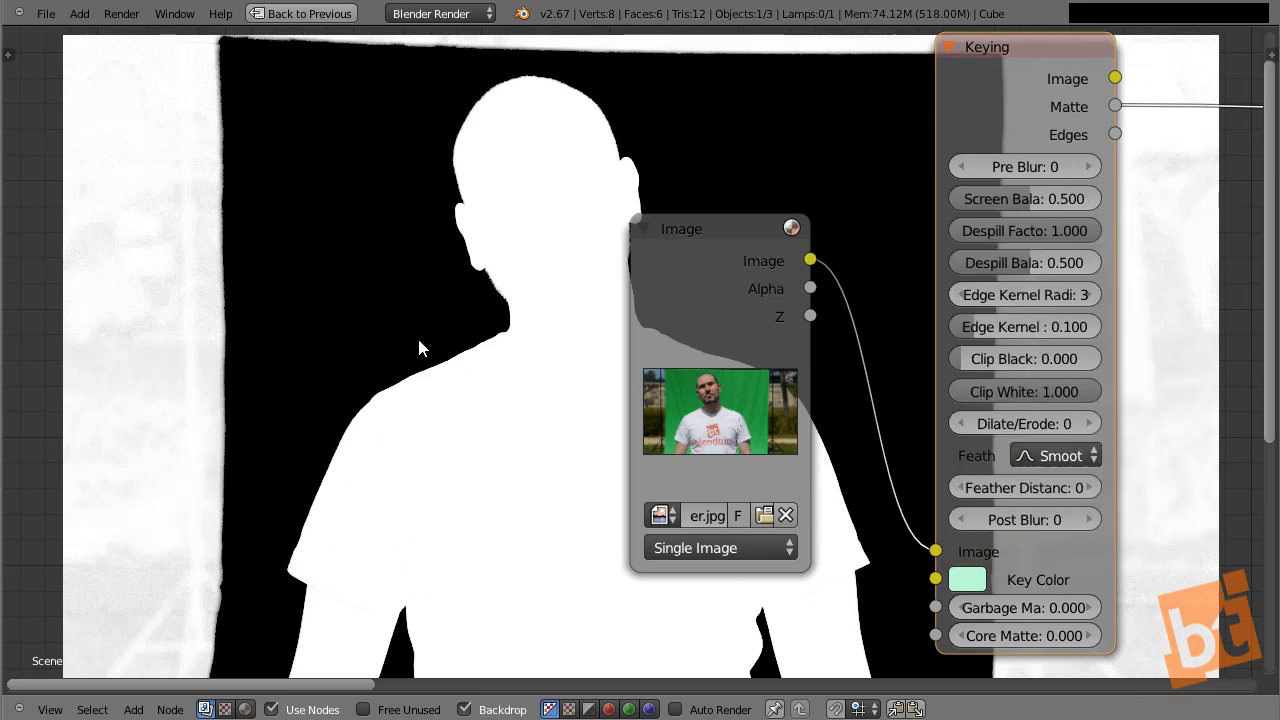
- Examine the matte around the man's silhouette and across the backdrop alongside the Keying node's settings
{"action": "middle_click_drag", "start_coordinate": [534, 369], "coordinate": [673, 386]}
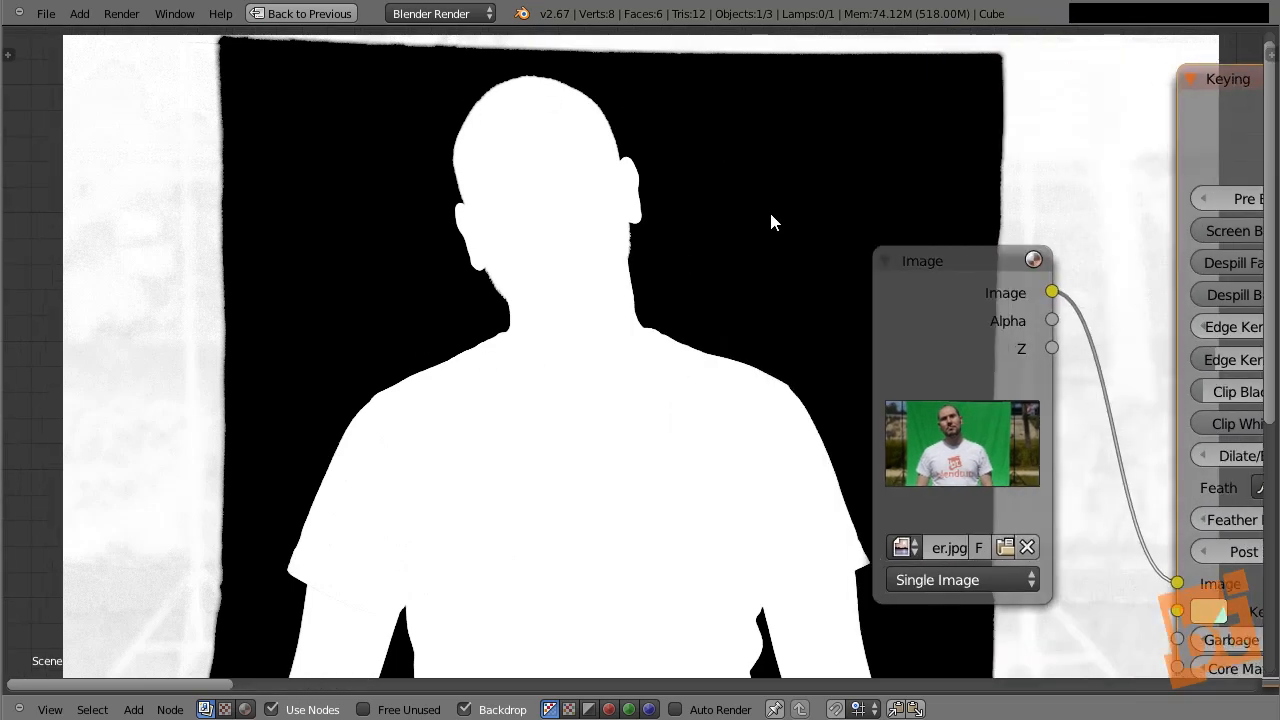
{"action": "middle_click_drag", "start_coordinate": [771, 221], "coordinate": [692, 227]}
{"action": "left_click", "coordinate": [1131, 619]}
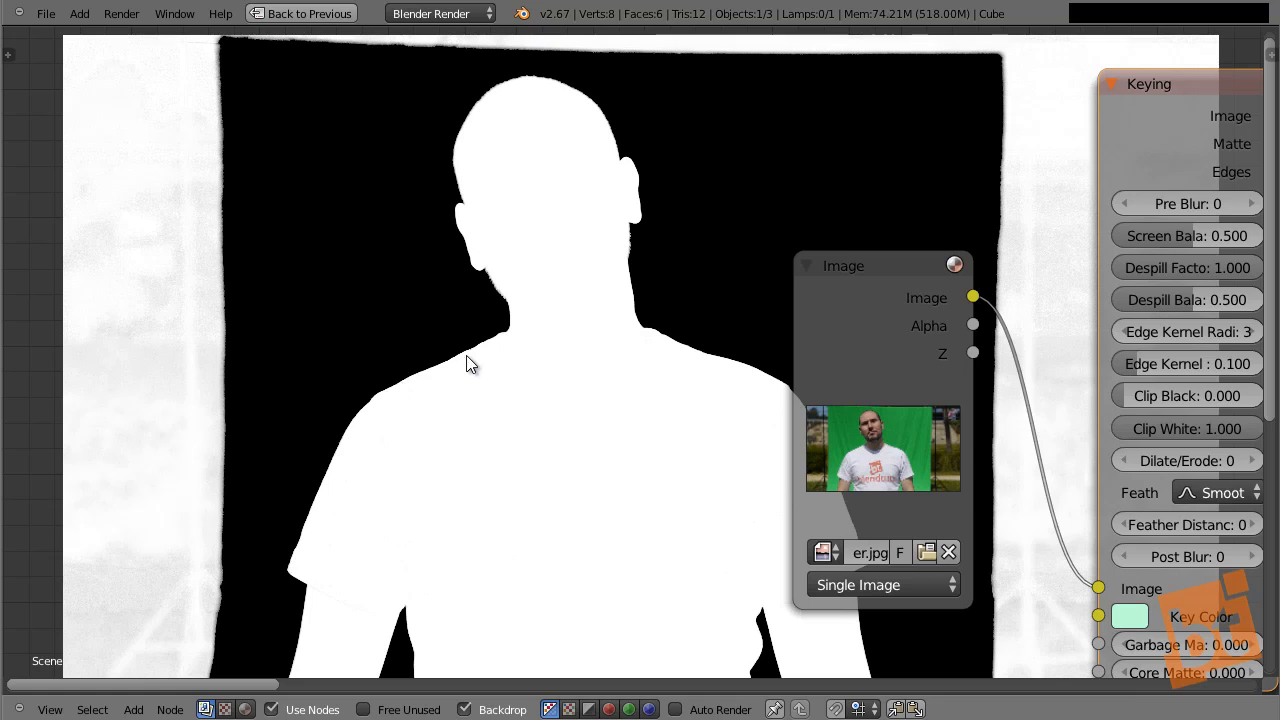
{"action": "middle_click_drag", "start_coordinate": [1198, 301], "coordinate": [1143, 341]}
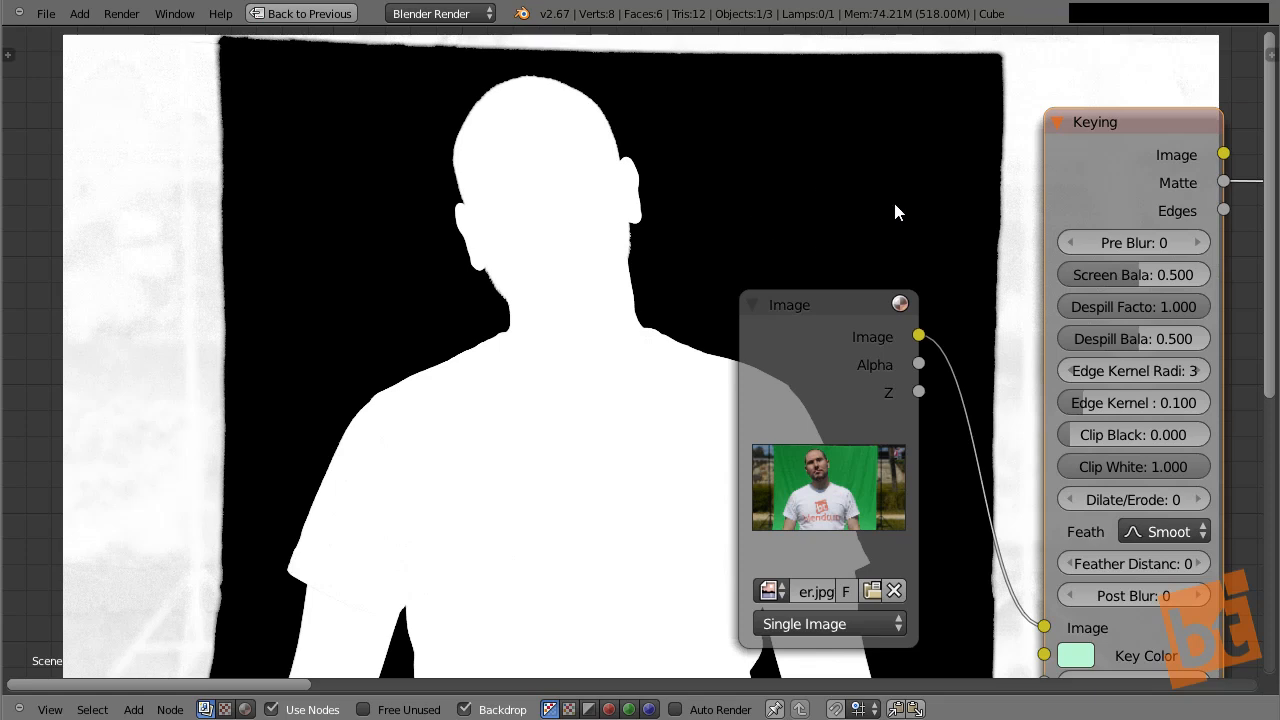
{"action": "middle_click_drag", "start_coordinate": [1070, 281], "coordinate": [1027, 290]}
{"action": "middle_click_drag", "start_coordinate": [1103, 181], "coordinate": [835, 252]}
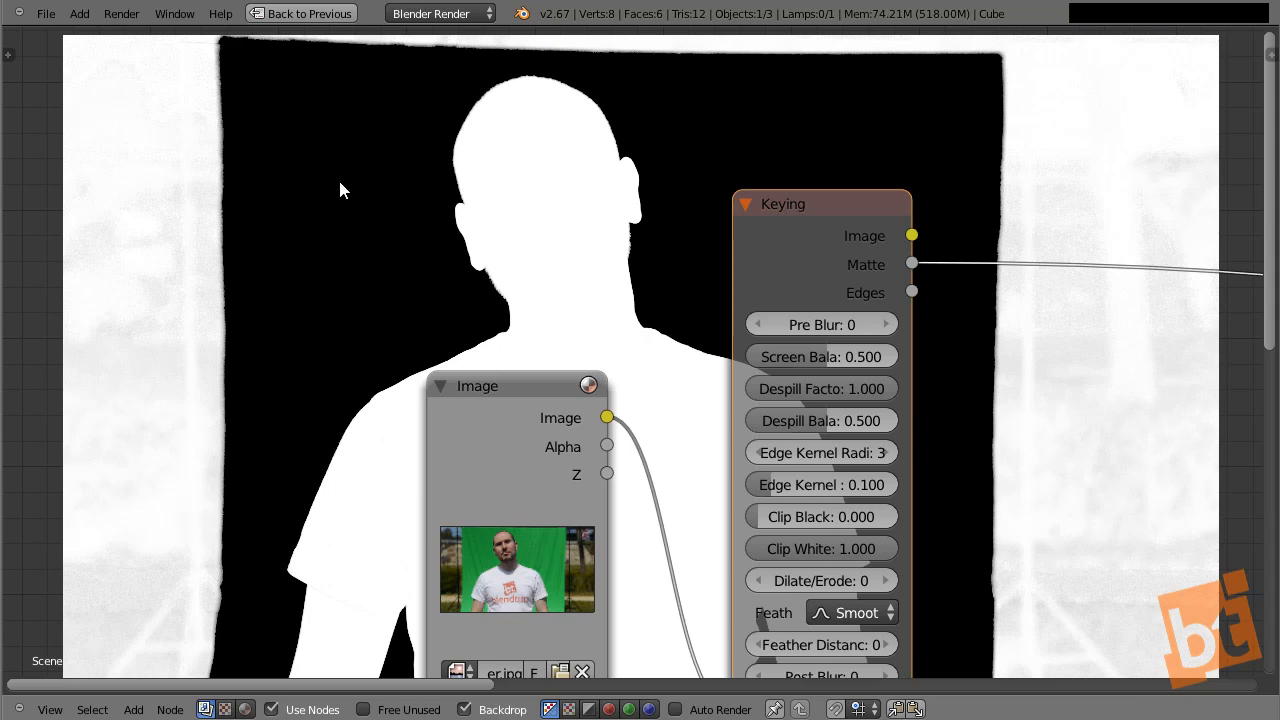
{"action": "middle_click_drag", "start_coordinate": [486, 309], "coordinate": [618, 190]}
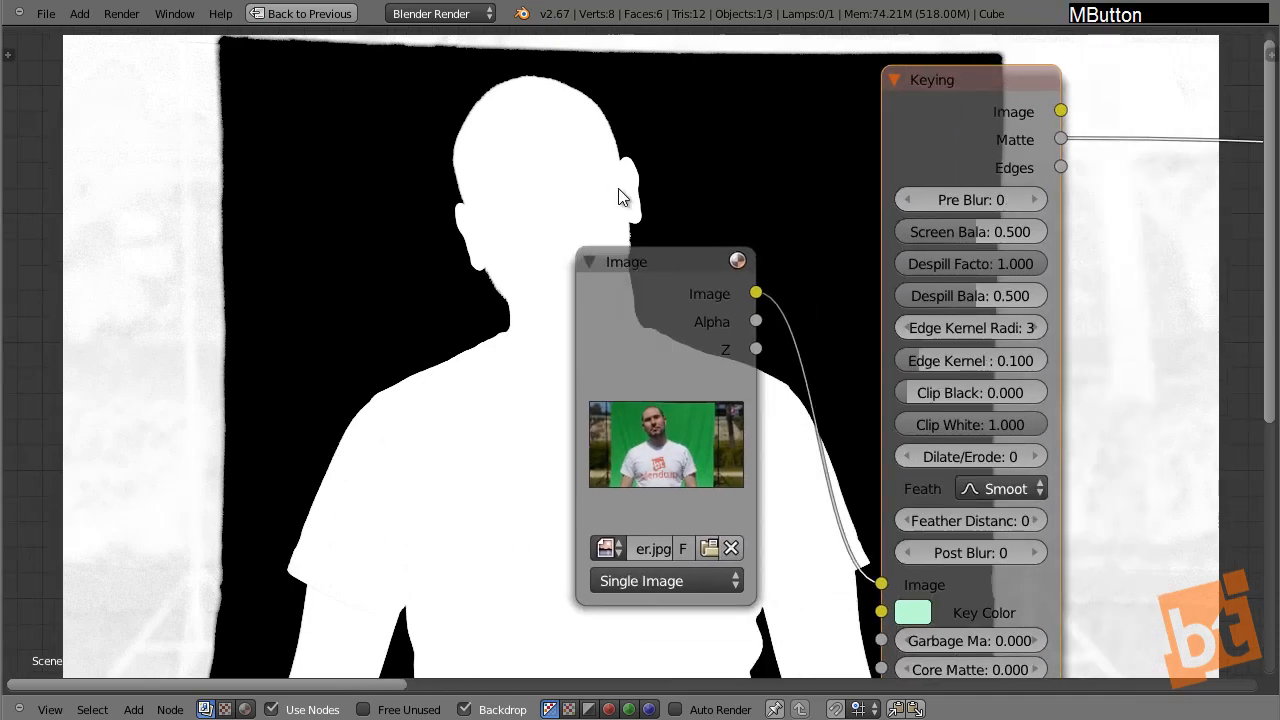
{"action": "scroll", "coordinate": [618, 197], "scroll_direction": "down", "scroll_amount": 1}
{"action": "middle_click_drag", "start_coordinate": [703, 295], "coordinate": [756, 342]}
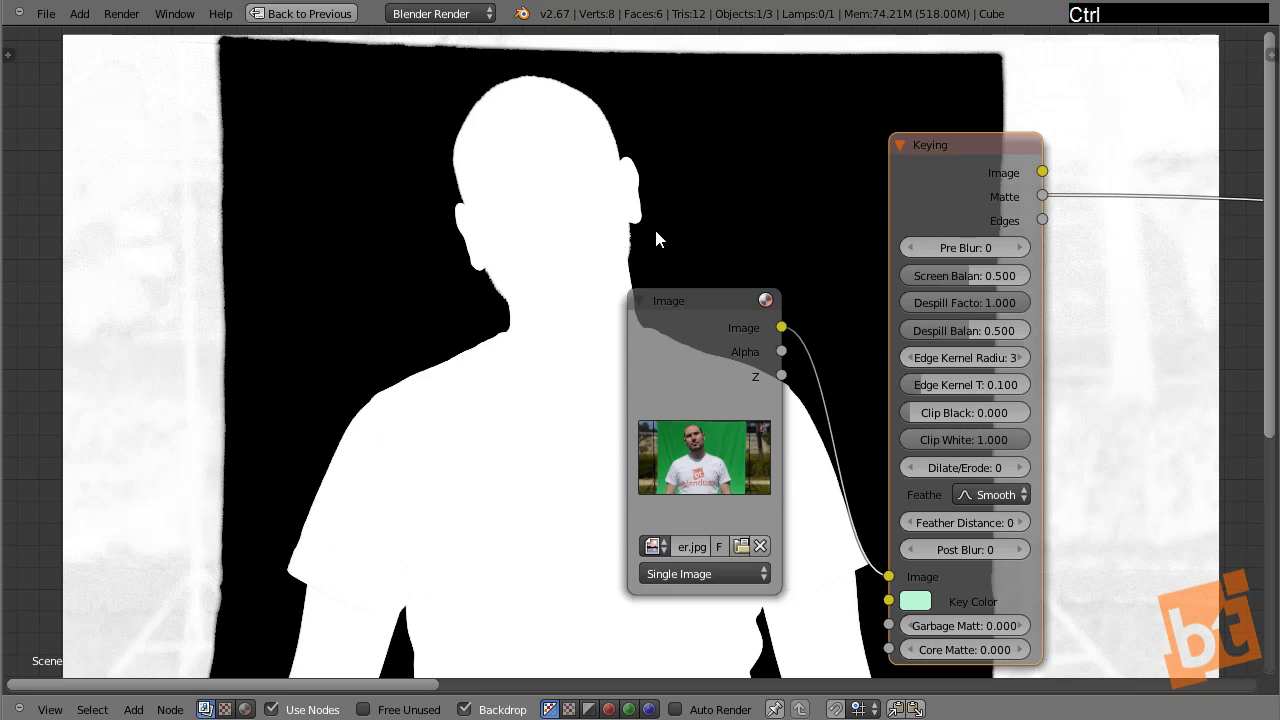
{"action": "key", "text": "alt"}
{"action": "middle_click_drag", "start_coordinate": [657, 316], "coordinate": [727, 362]}
{"action": "scroll", "coordinate": [727, 362], "scroll_direction": "down", "scroll_amount": 1}
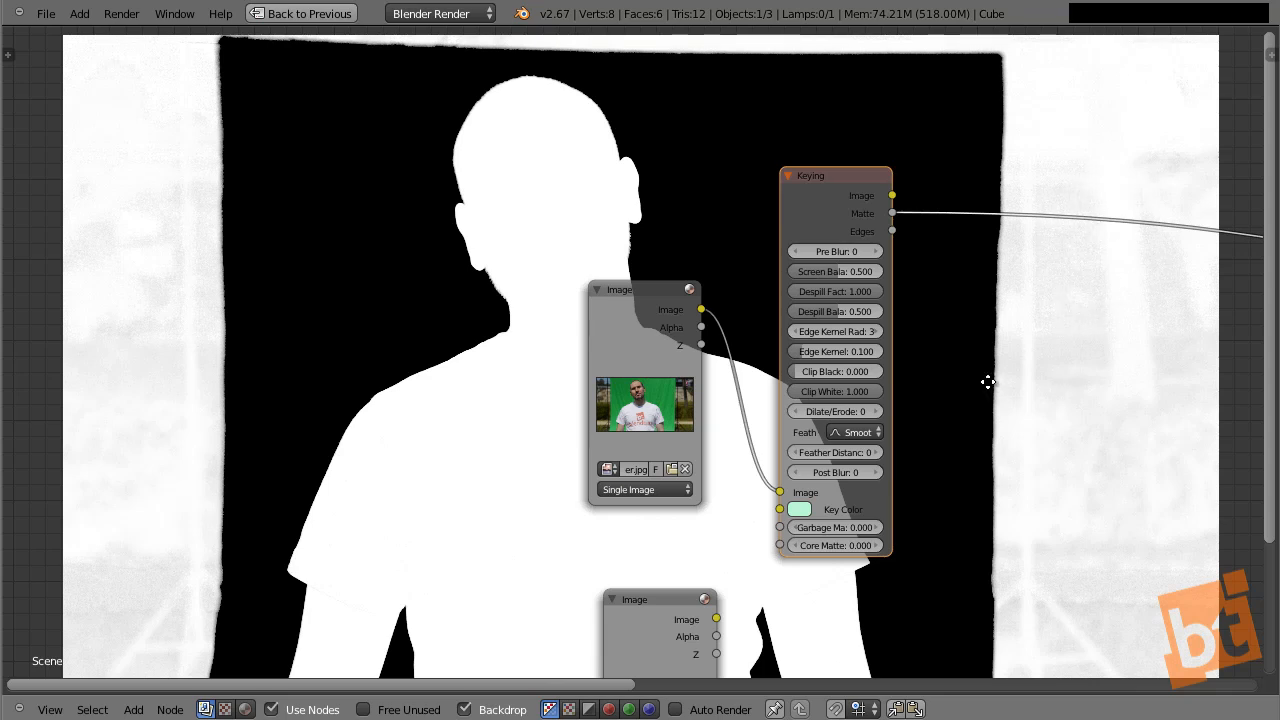
- Add a Mix node on the link between the Keying node's Matte output and the Viewer, clear of the Keying node
{"action": "middle_click_drag", "start_coordinate": [988, 382], "coordinate": [861, 380]}
{"action": "scroll", "coordinate": [803, 331], "scroll_direction": "up", "scroll_amount": 5}
{"action": "middle_click_drag", "start_coordinate": [788, 356], "coordinate": [692, 446]}
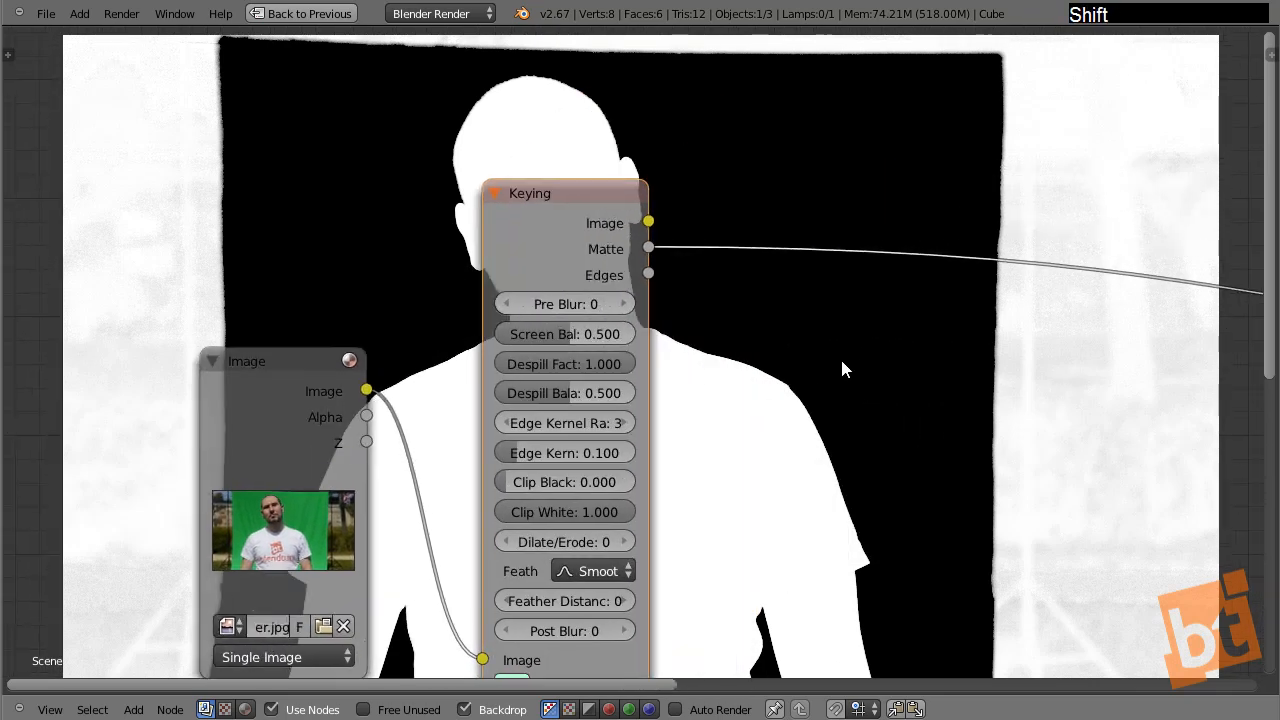
{"action": "key", "text": "shift+a"}
{"action": "mouse_move", "coordinate": [824, 284]}
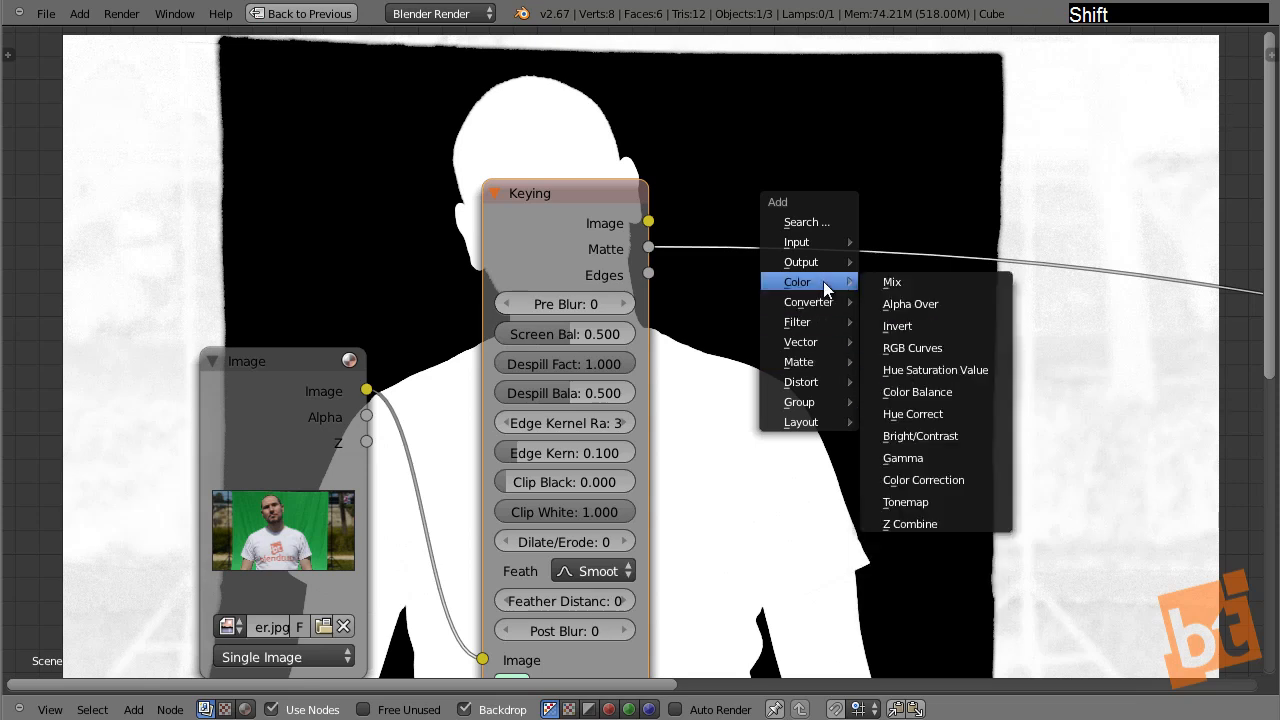
{"action": "left_click", "coordinate": [920, 284]}
{"action": "left_click", "coordinate": [964, 230]}
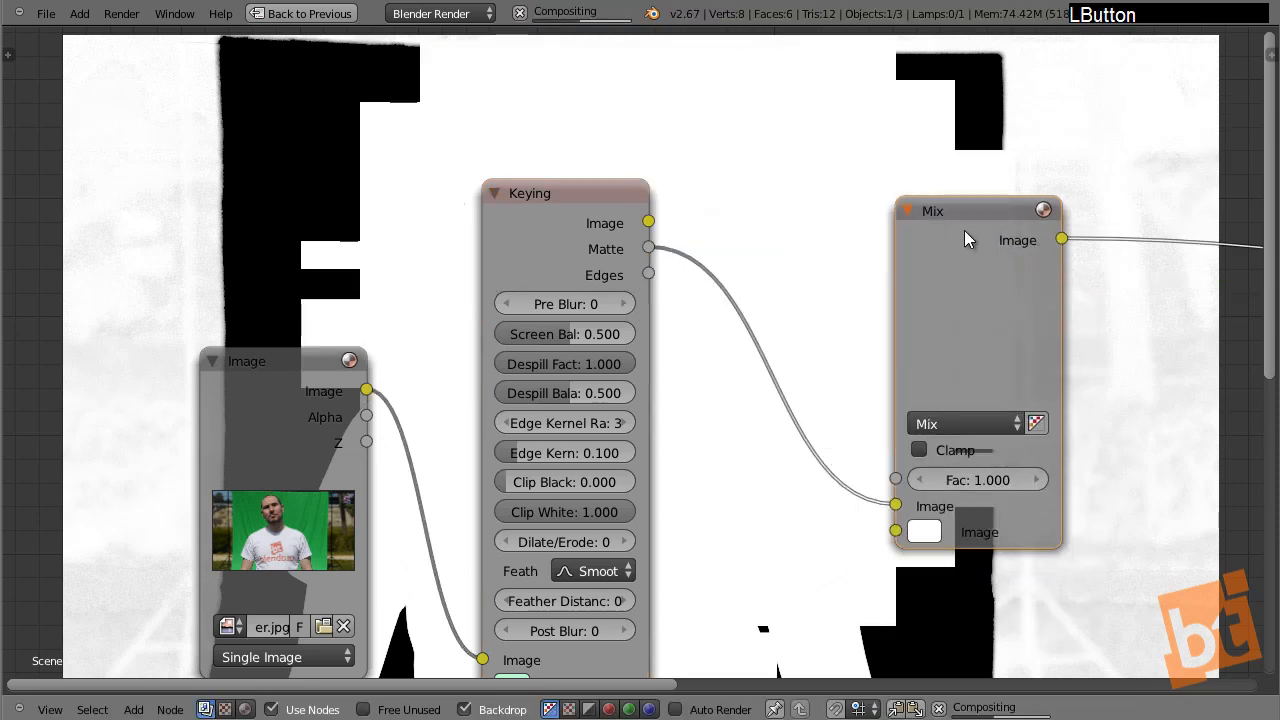
{"action": "left_click_drag", "start_coordinate": [979, 238], "coordinate": [1002, 278]}
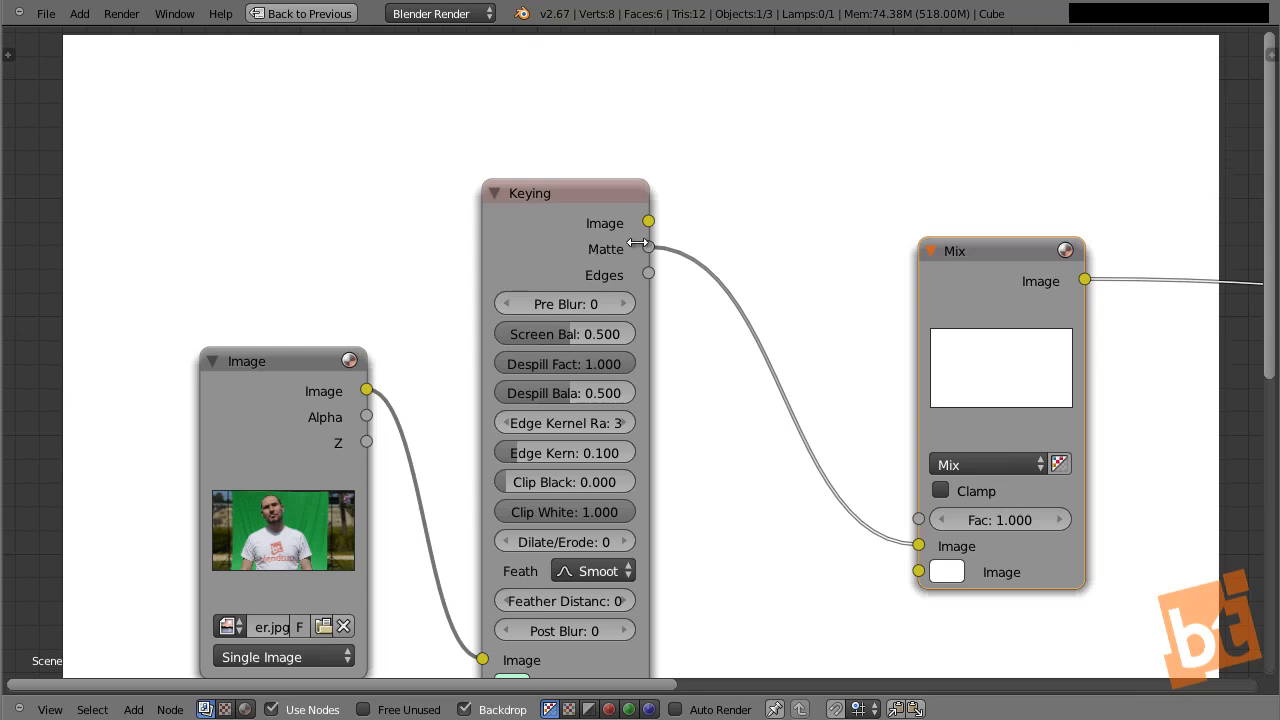
- Preview the Keying node's Image output over the backdrop, and switch the preview back to its Matte output
{"action": "left_click", "coordinate": [610, 192], "text": "ctrl+shift"}
{"action": "middle_click_drag", "start_coordinate": [618, 199], "coordinate": [748, 490]}
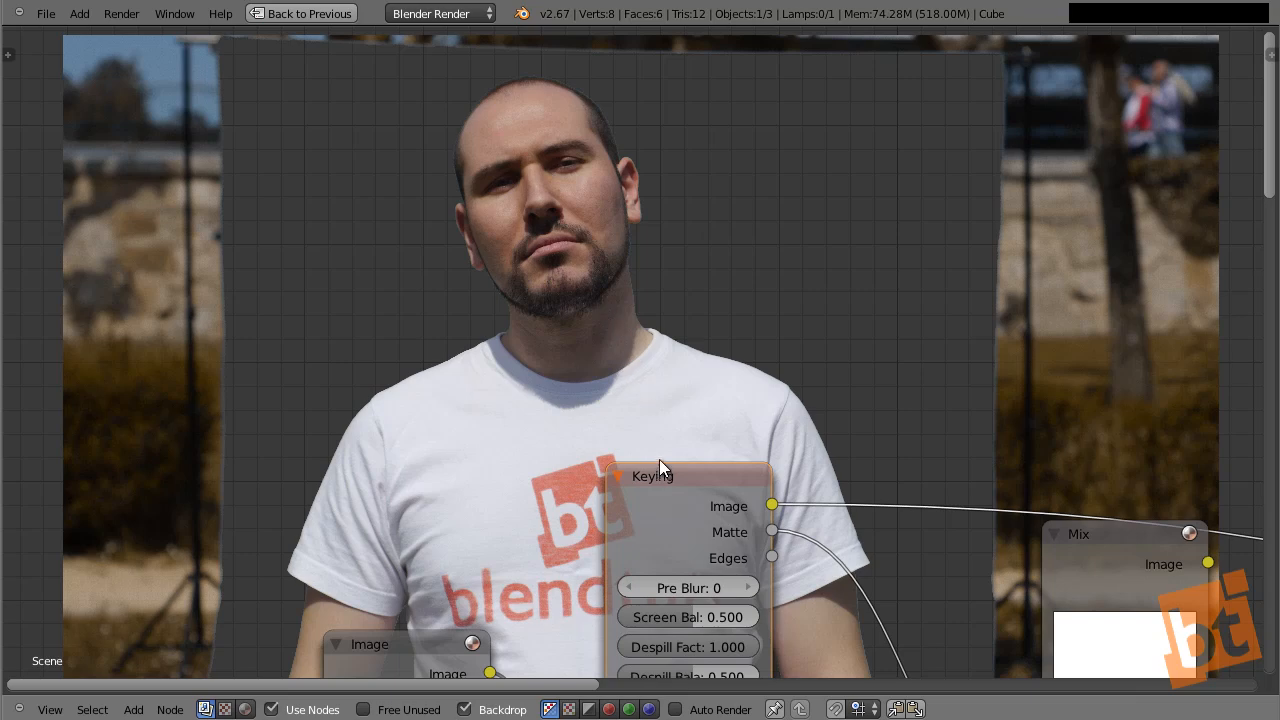
{"action": "middle_click_drag", "start_coordinate": [659, 459], "coordinate": [517, 122]}
{"action": "left_click", "coordinate": [530, 136], "text": "ctrl+shift"}
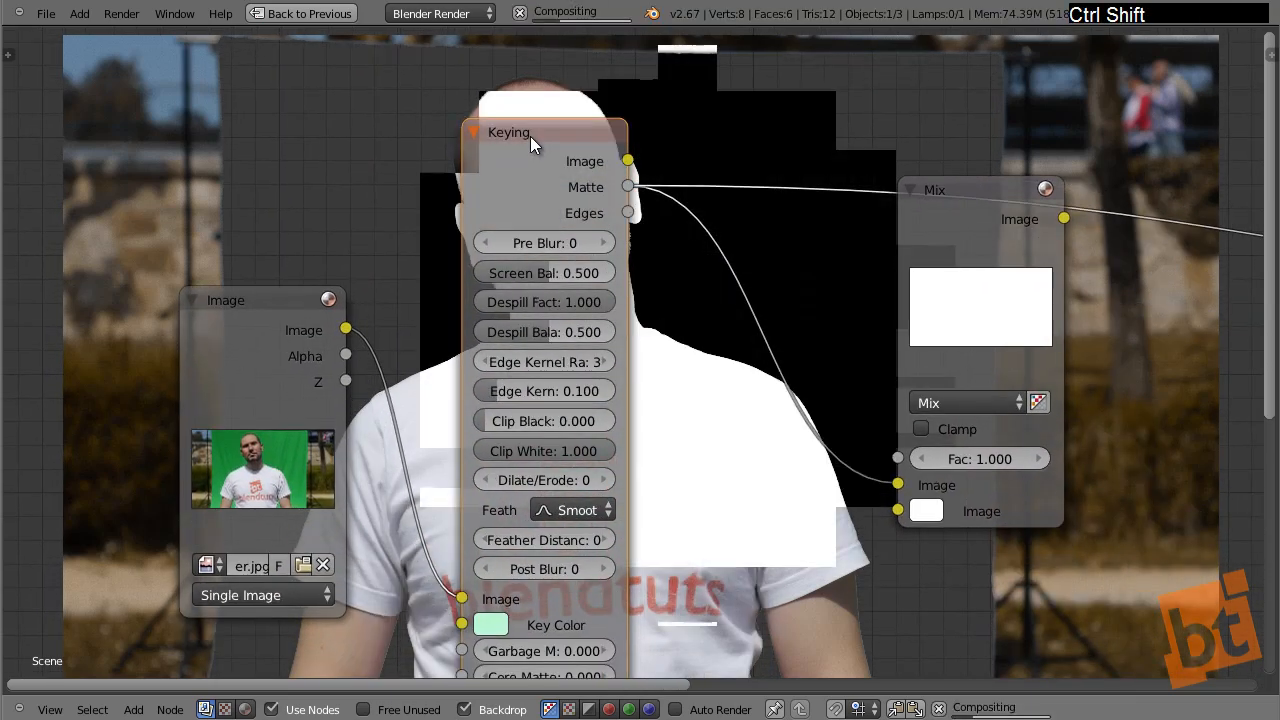
- Preview the Mix node's output and move the Keying Matte link from its first to its second Image input
{"action": "left_click", "coordinate": [930, 308], "text": "ctrl+shift"}
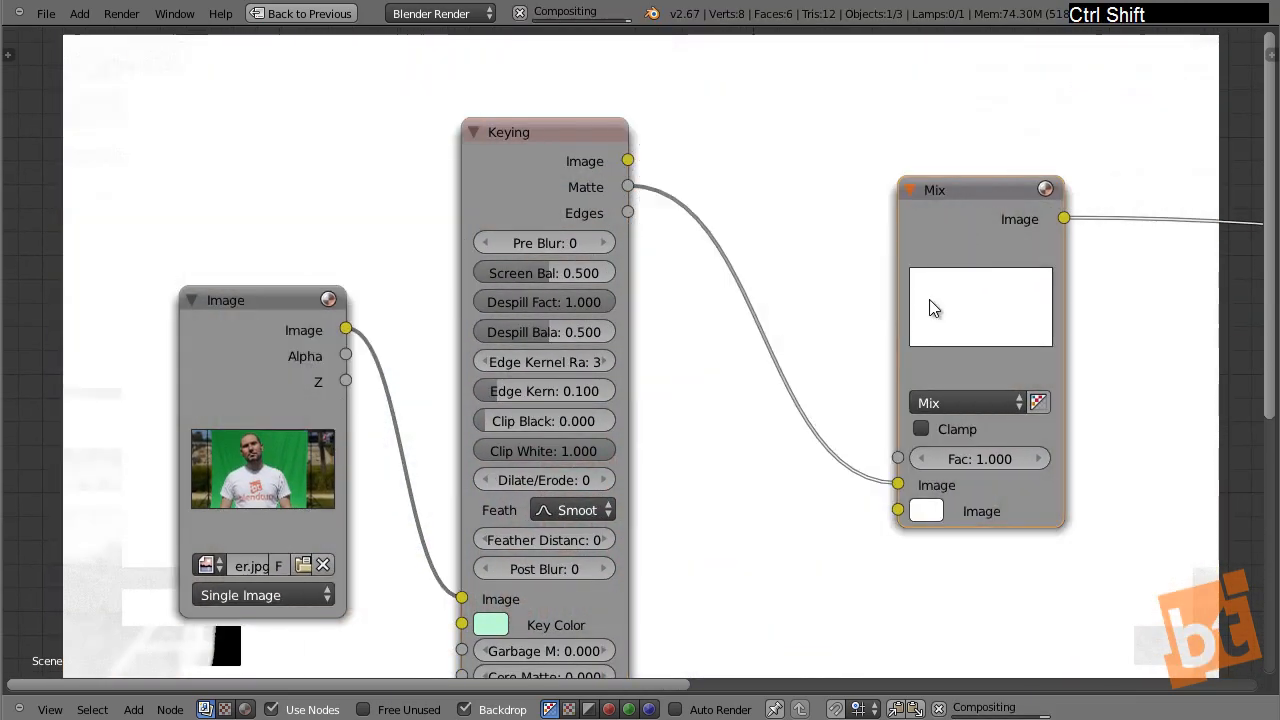
{"action": "middle_click_drag", "start_coordinate": [930, 308], "coordinate": [965, 441]}
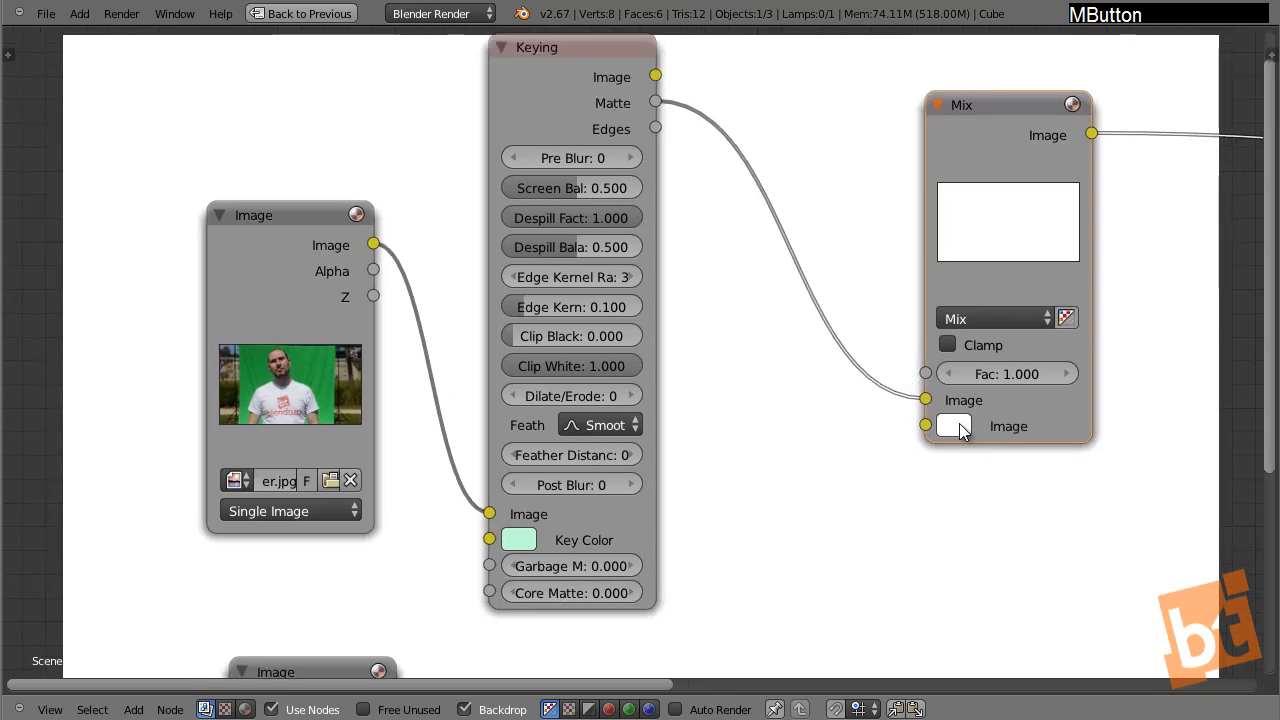
{"action": "middle_click_drag", "start_coordinate": [790, 276], "coordinate": [825, 400]}
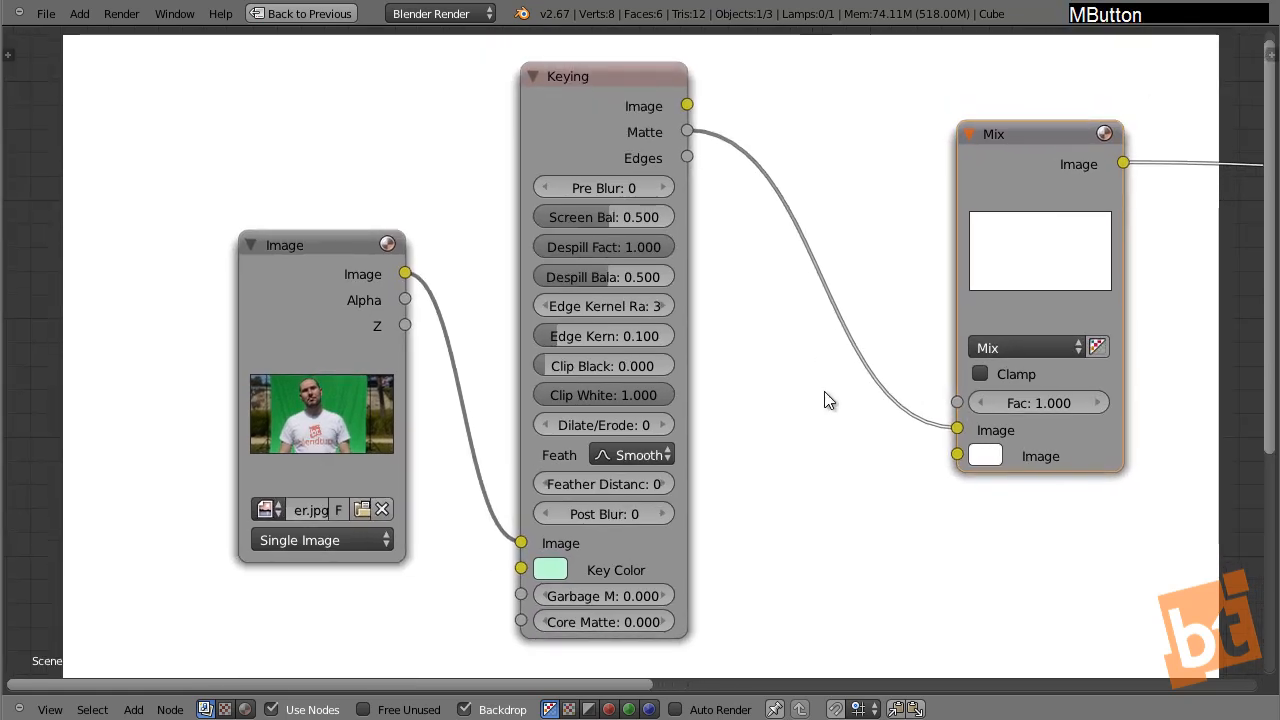
{"action": "key", "text": "shift"}
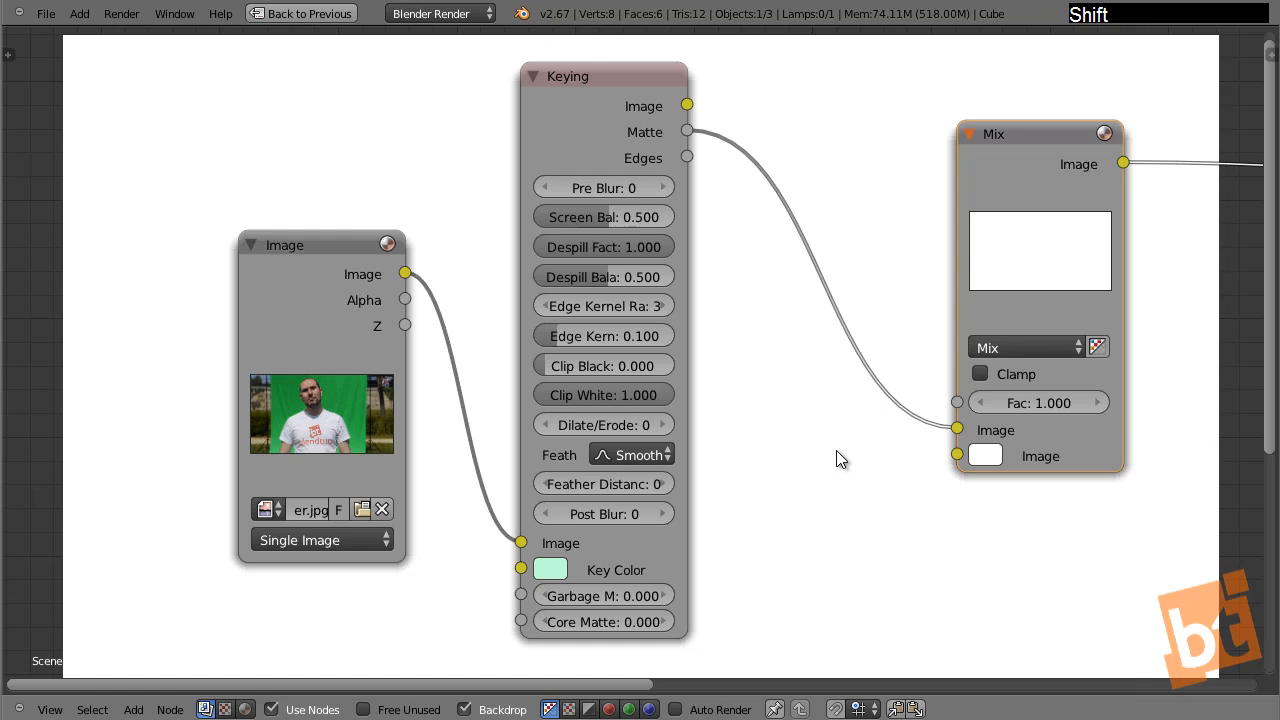
{"action": "left_click_drag", "start_coordinate": [958, 427], "coordinate": [960, 464]}
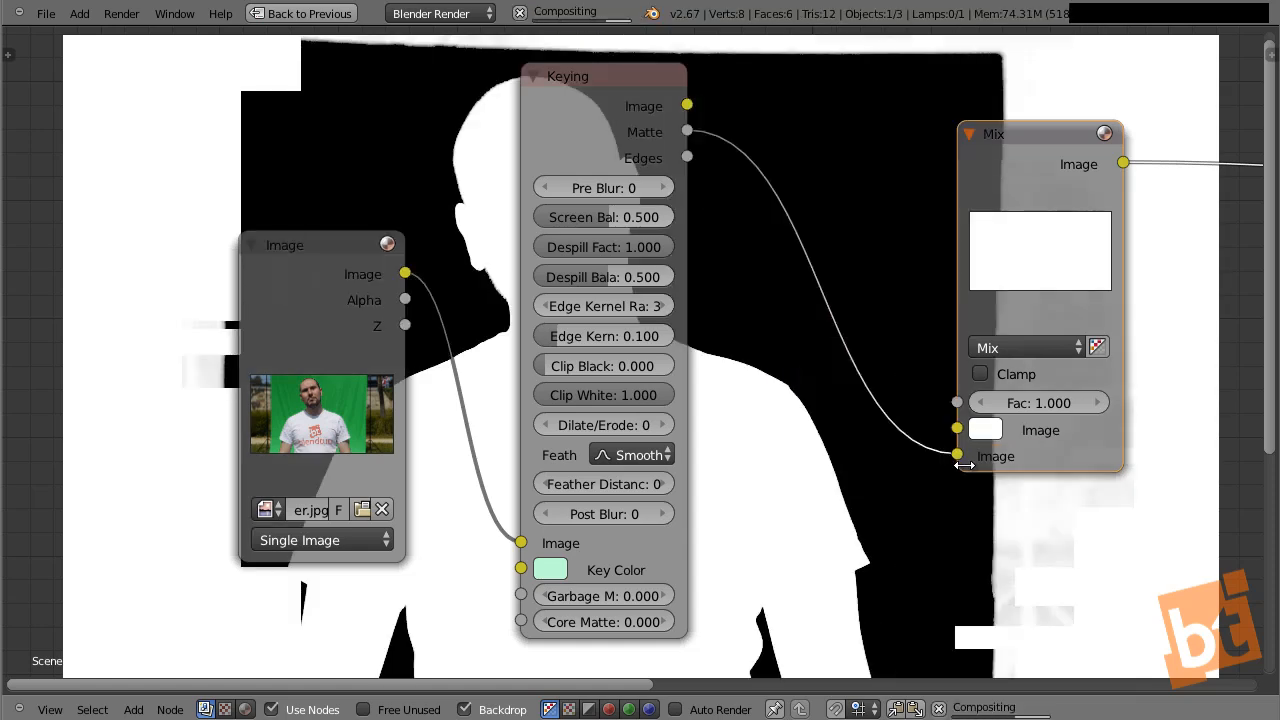
- Set the Mix node's first Image color to black
{"action": "left_click", "coordinate": [986, 430]}
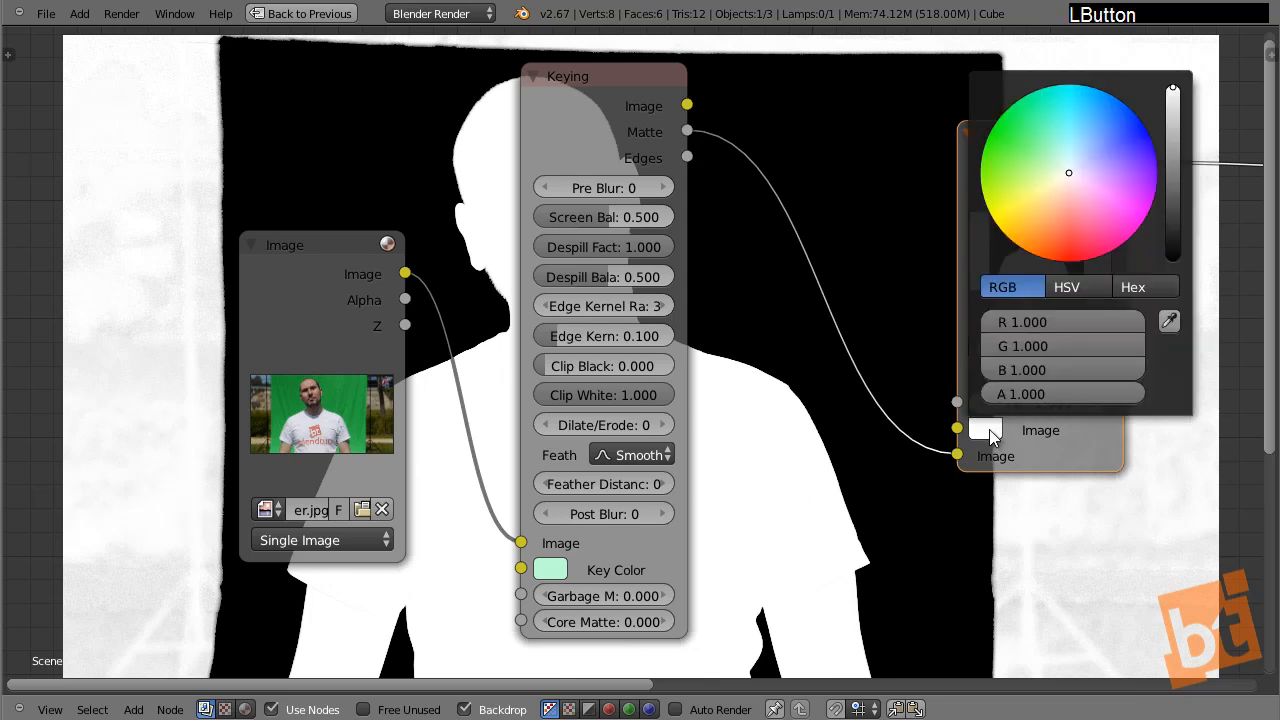
{"action": "left_click_drag", "start_coordinate": [1180, 108], "coordinate": [1197, 472]}
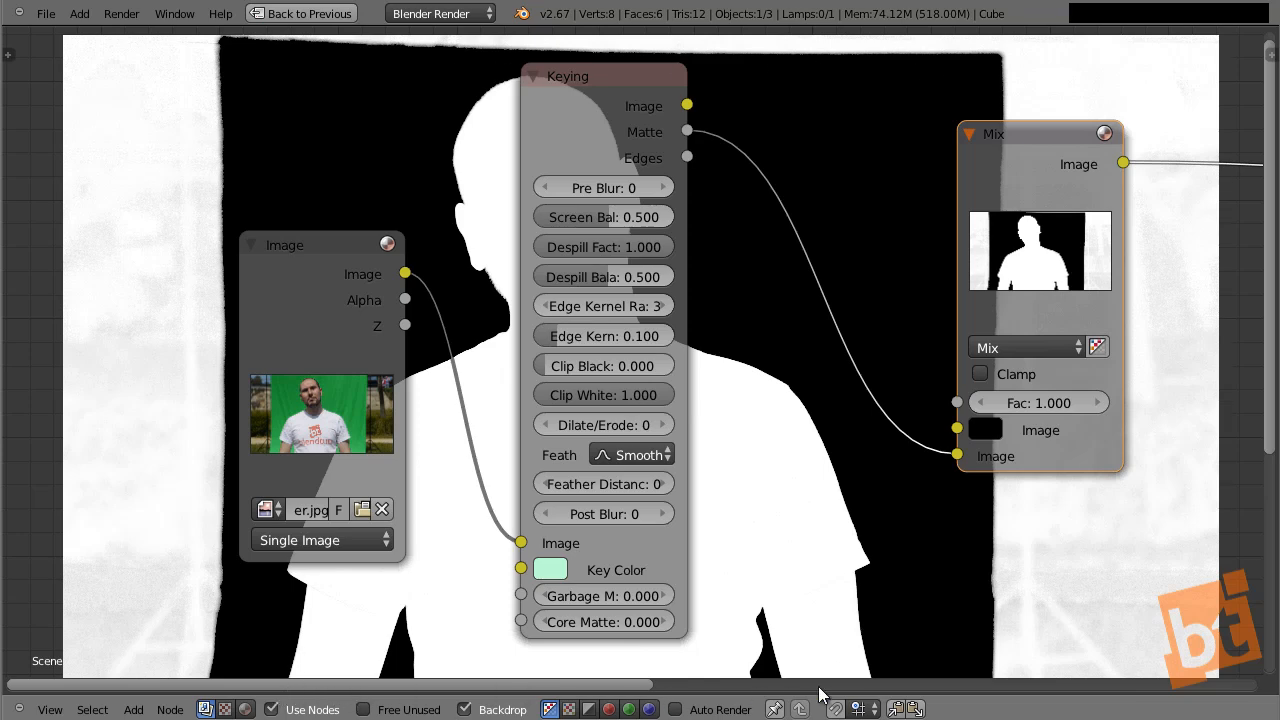
{"action": "middle_click_drag", "start_coordinate": [835, 557], "coordinate": [844, 553]}
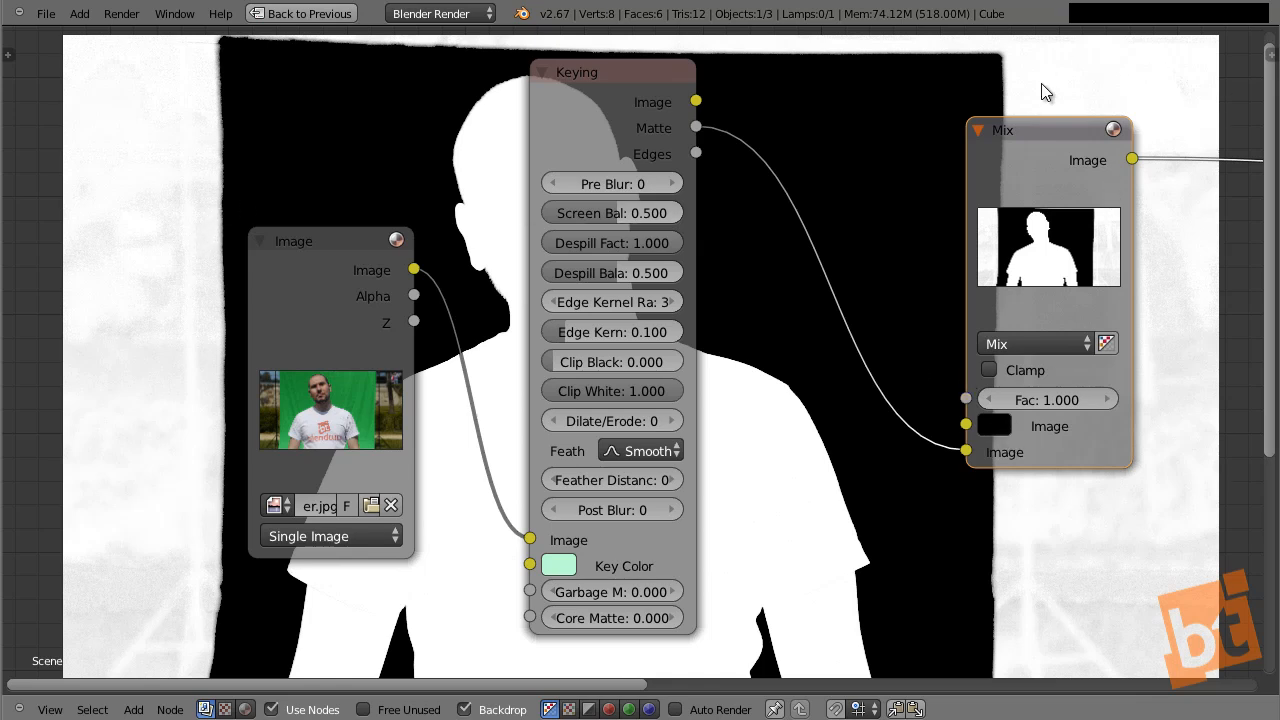
- Move the Mix node farther from the Keying node to make room between them
{"action": "middle_click_drag", "start_coordinate": [1013, 310], "coordinate": [1045, 253]}
{"action": "key", "text": "shift+a"}
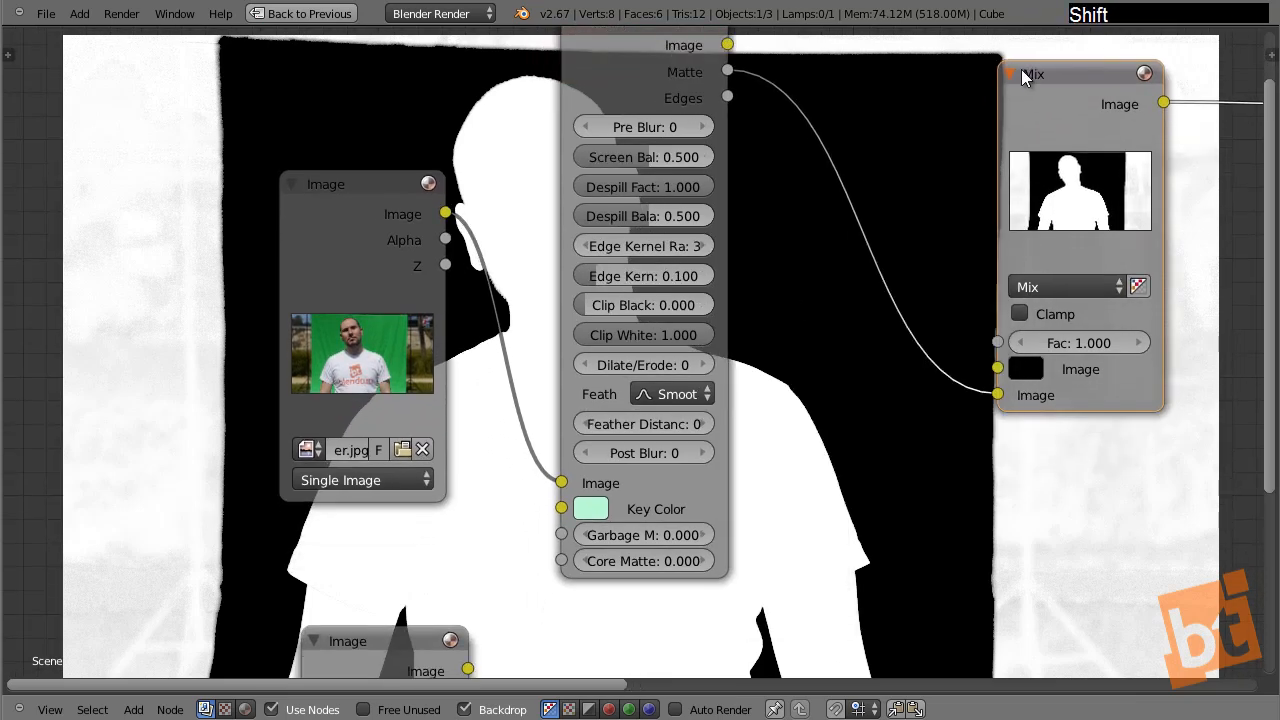
{"action": "right_click_drag", "start_coordinate": [1058, 84], "coordinate": [1157, 86]}
{"action": "middle_click_drag", "start_coordinate": [1025, 147], "coordinate": [752, 271]}
{"action": "right_click_drag", "start_coordinate": [905, 193], "coordinate": [999, 85]}
- Add a Box Mask node above the link between Keying and Mix and connect its Mask output to the Mix node's Fac input
{"action": "key", "text": "shift+a"}
{"action": "mouse_move", "coordinate": [608, 390]}
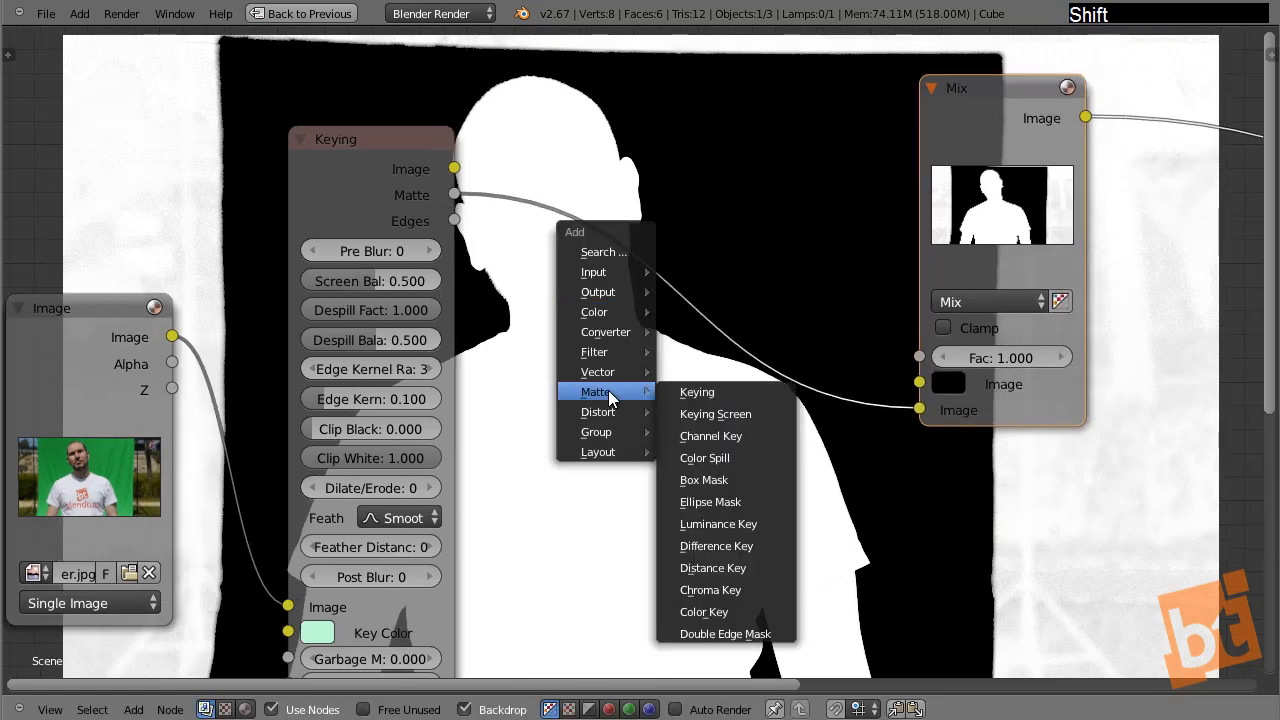
{"action": "left_click", "coordinate": [741, 480]}
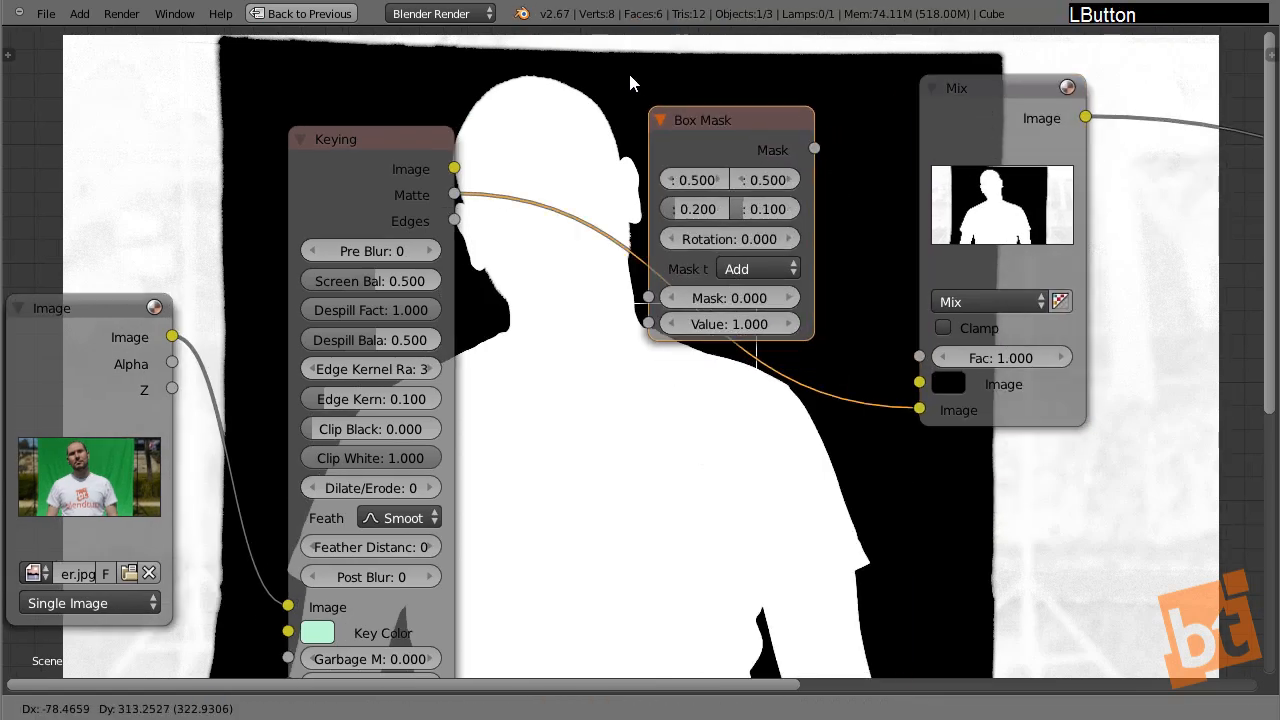
{"action": "left_click", "coordinate": [699, 52]}
{"action": "middle_click_drag", "start_coordinate": [806, 211], "coordinate": [772, 358]}
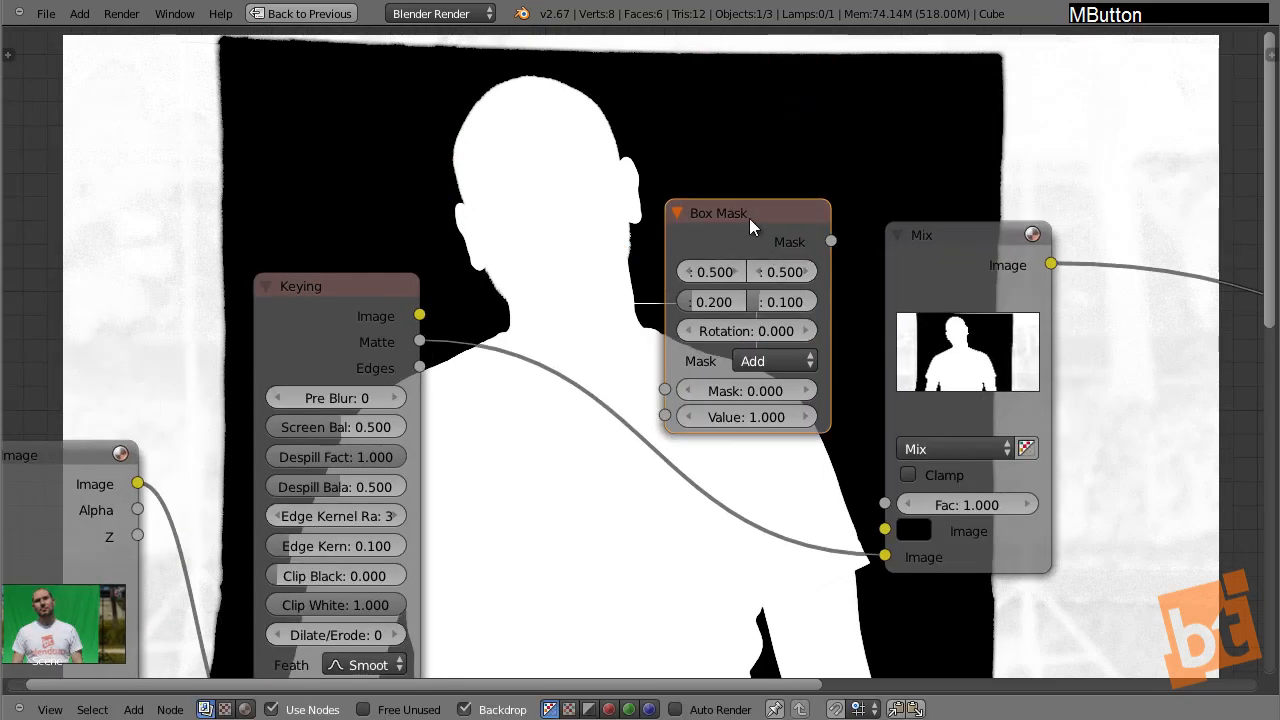
{"action": "right_click_drag", "start_coordinate": [749, 218], "coordinate": [675, 123]}
{"action": "middle_click_drag", "start_coordinate": [766, 149], "coordinate": [741, 139]}
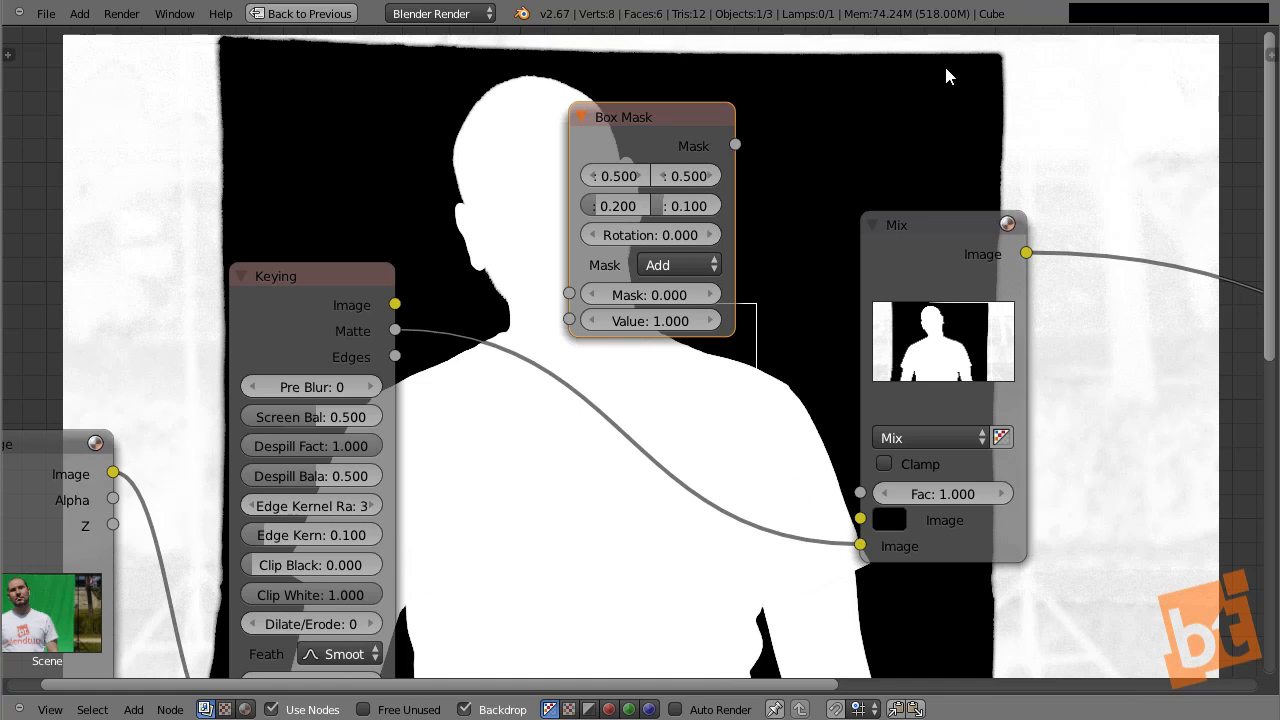
{"action": "left_click_drag", "start_coordinate": [736, 145], "coordinate": [861, 492]}
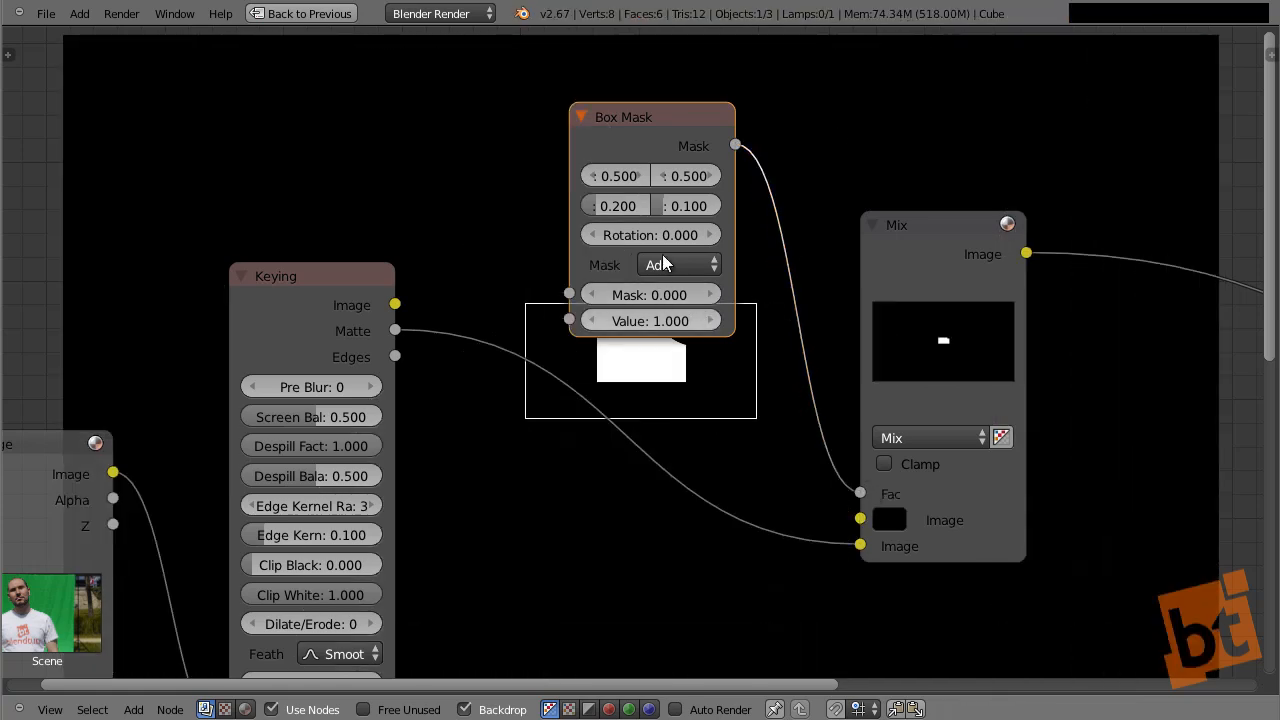
- Set the Box Mask's X position to 0.520
{"action": "middle_click_drag", "start_coordinate": [729, 157], "coordinate": [814, 171]}
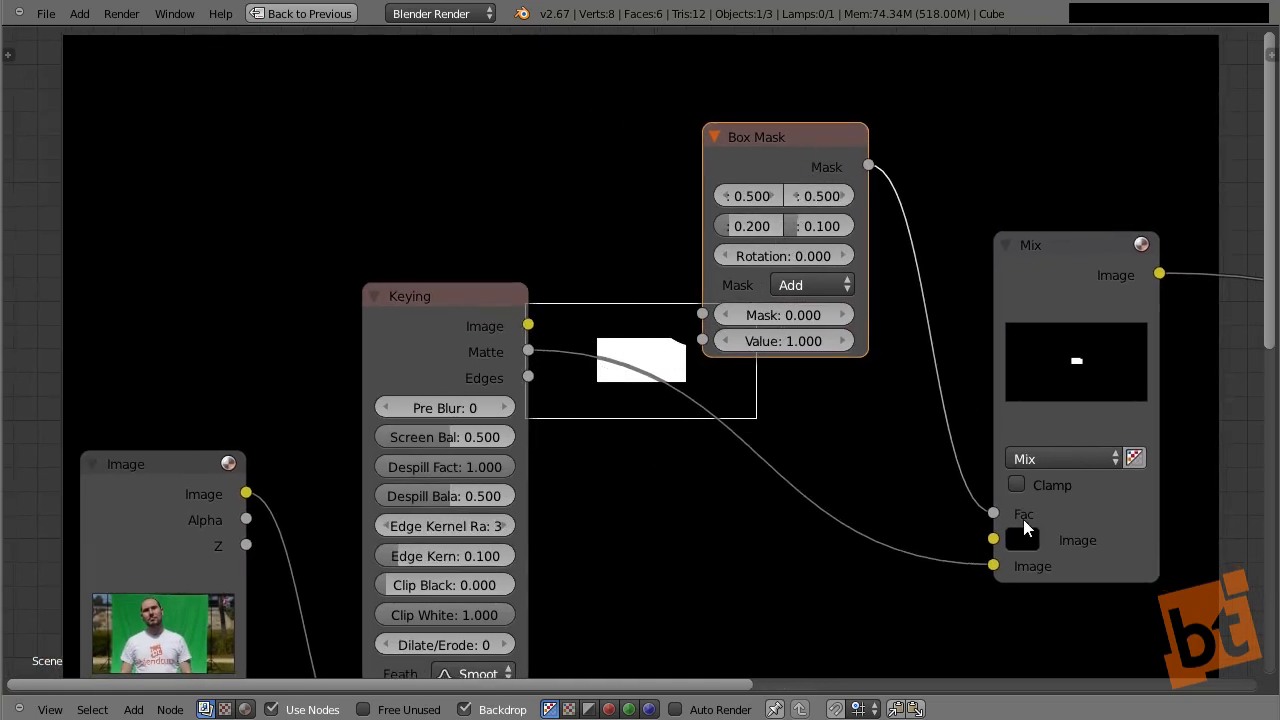
{"action": "left_click", "coordinate": [790, 148]}
{"action": "left_click_drag", "start_coordinate": [759, 205], "coordinate": [765, 203], "text": "shift"}
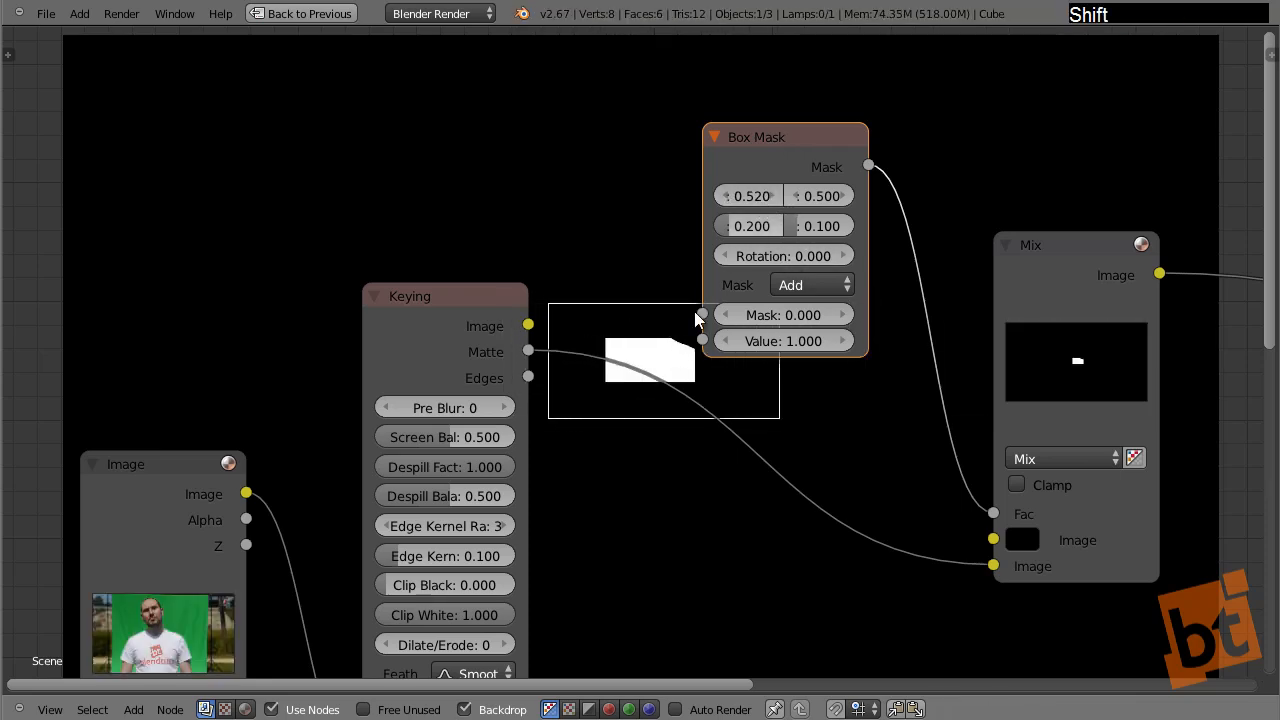
- Move the two source Image nodes away from the Keying node to free space after the man's image
{"action": "middle_click_drag", "start_coordinate": [652, 344], "coordinate": [814, 219]}
{"action": "scroll", "coordinate": [816, 219], "scroll_direction": "down", "scroll_amount": 5}
{"action": "left_click_drag", "start_coordinate": [493, 308], "coordinate": [196, 292]}
{"action": "middle_click_drag", "start_coordinate": [380, 509], "coordinate": [481, 368]}
{"action": "left_click_drag", "start_coordinate": [560, 506], "coordinate": [278, 566]}
{"action": "left_click_drag", "start_coordinate": [283, 167], "coordinate": [221, 205]}
{"action": "middle_click_drag", "start_coordinate": [336, 242], "coordinate": [353, 268]}
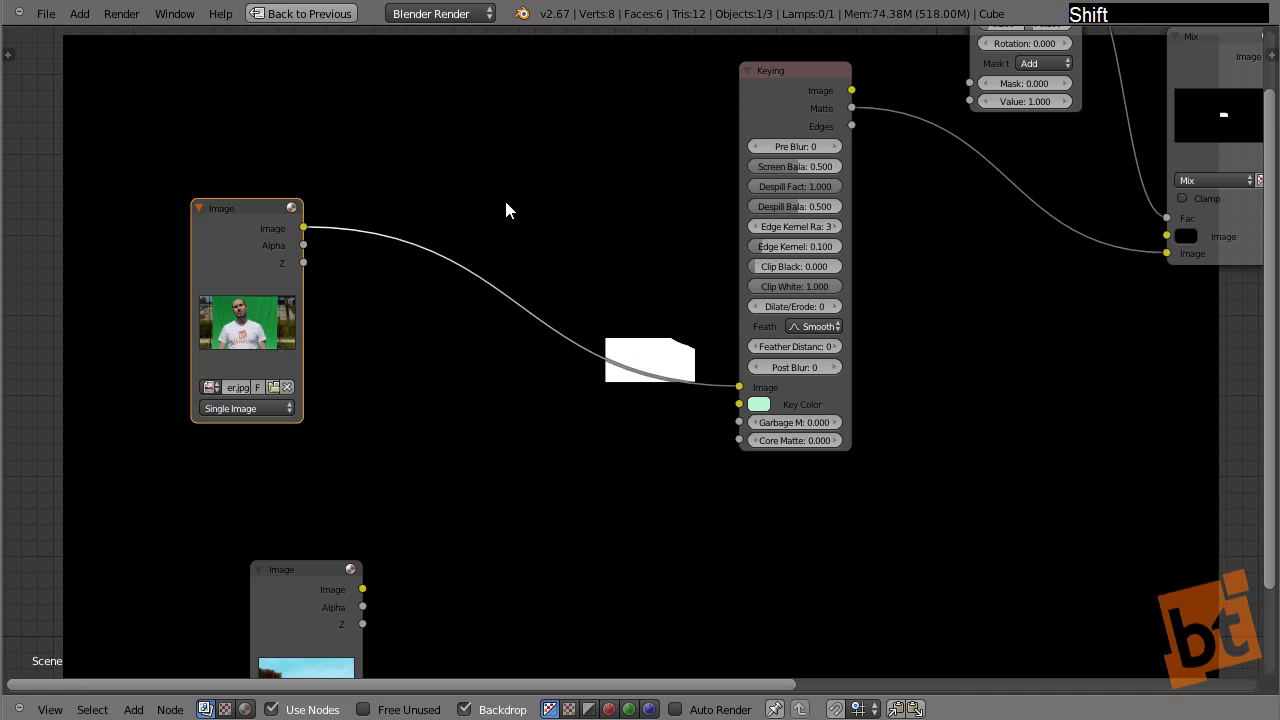
- Add a Scale node between the man's Image node and the Keying node, and set its space to Render Size
{"action": "key", "text": "shift+a"}
{"action": "mouse_move", "coordinate": [477, 221]}
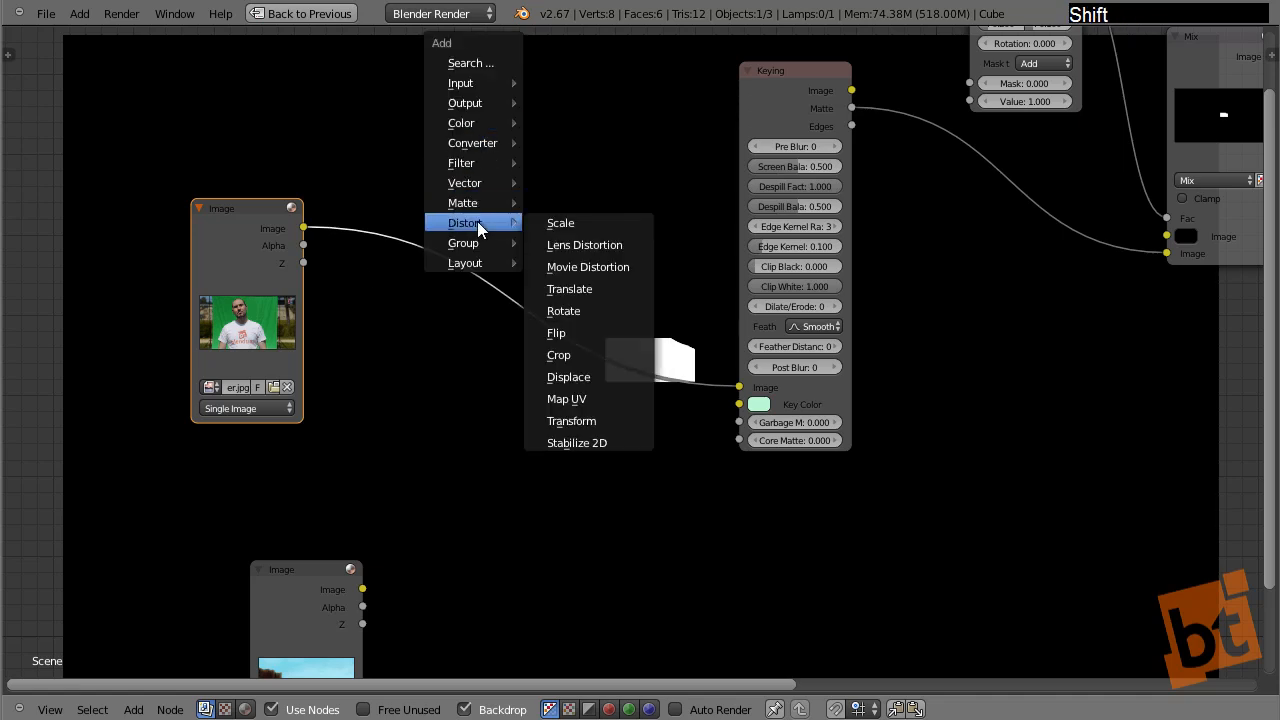
{"action": "left_click", "coordinate": [613, 219]}
{"action": "left_click", "coordinate": [403, 205]}
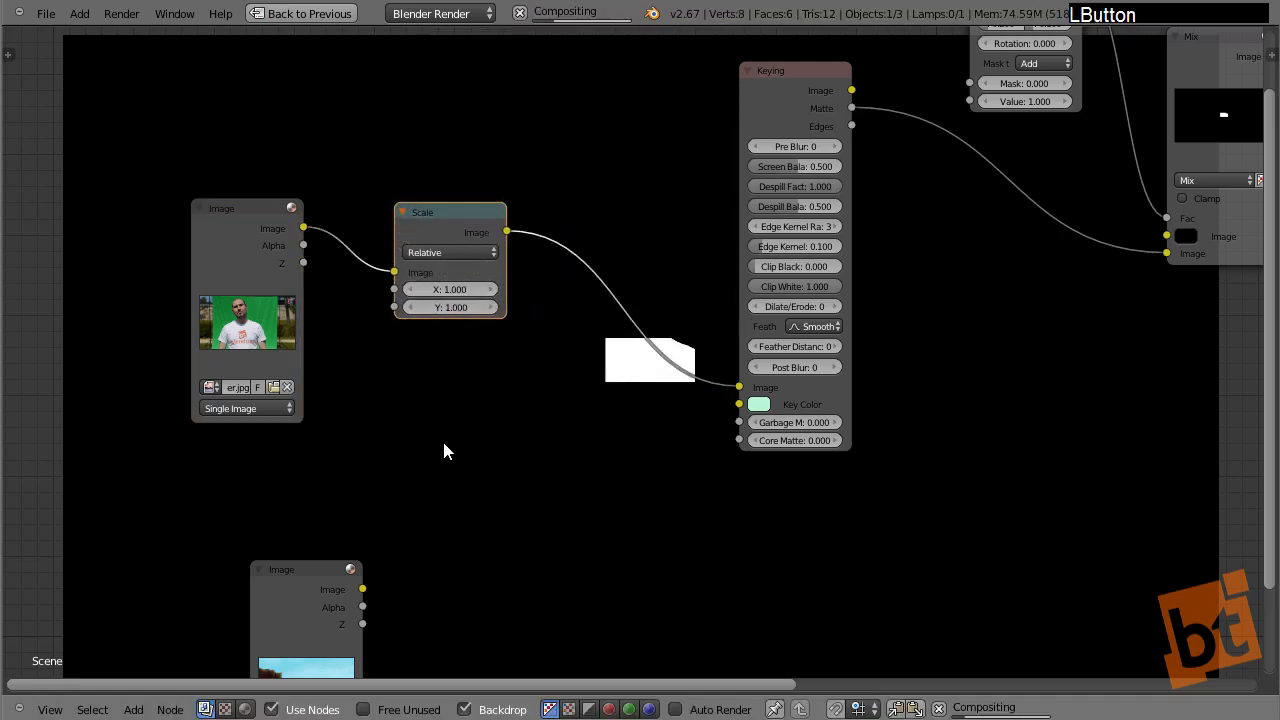
{"action": "left_click", "coordinate": [449, 252]}
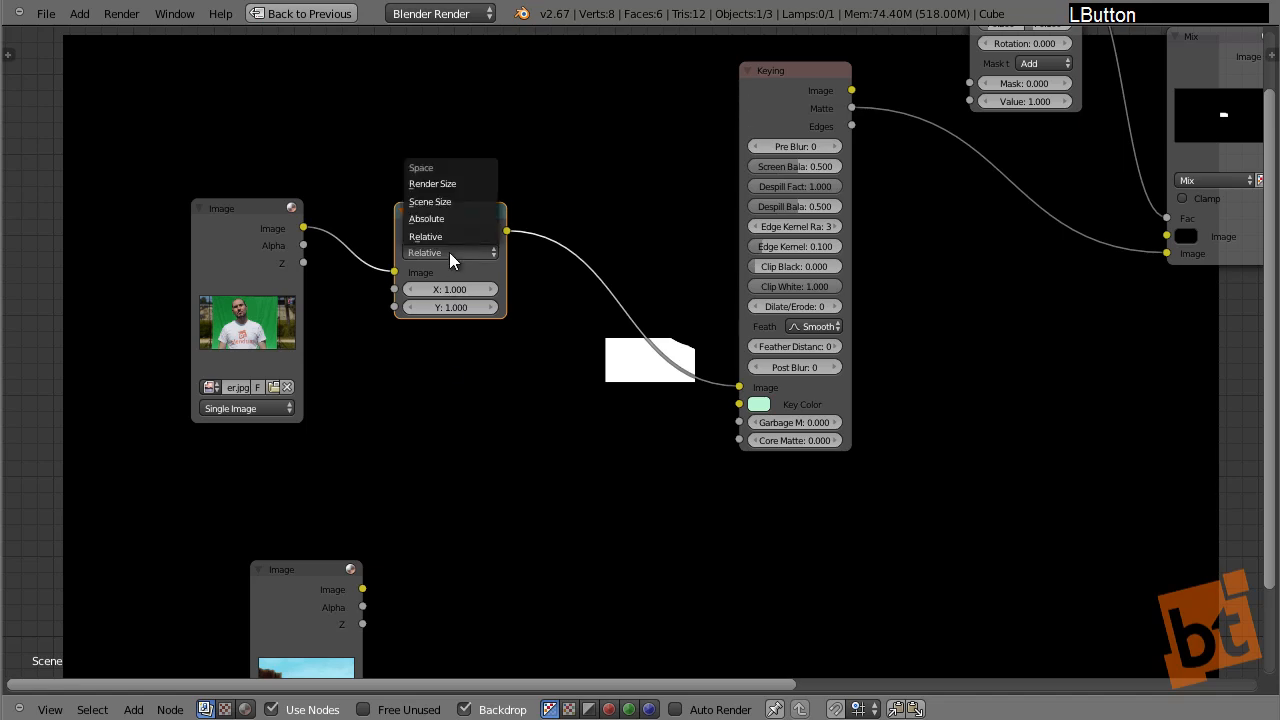
{"action": "left_click", "coordinate": [447, 185]}
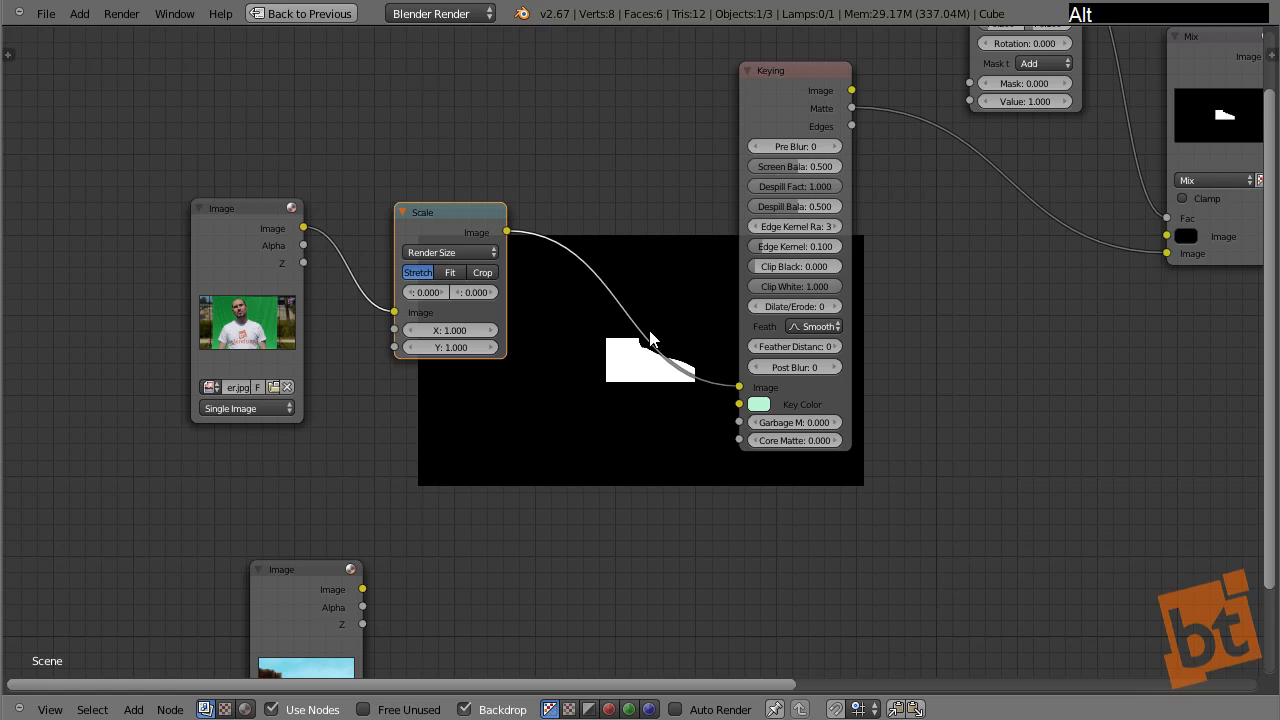
- Enlarge the backdrop preview and compare the Keying node's Image output with the Mix node's output
{"action": "key", "text": "alt+v"}
{"action": "key", "text": "alt+v"}
{"action": "key", "text": "alt+v"}
{"action": "key", "text": "alt+v"}
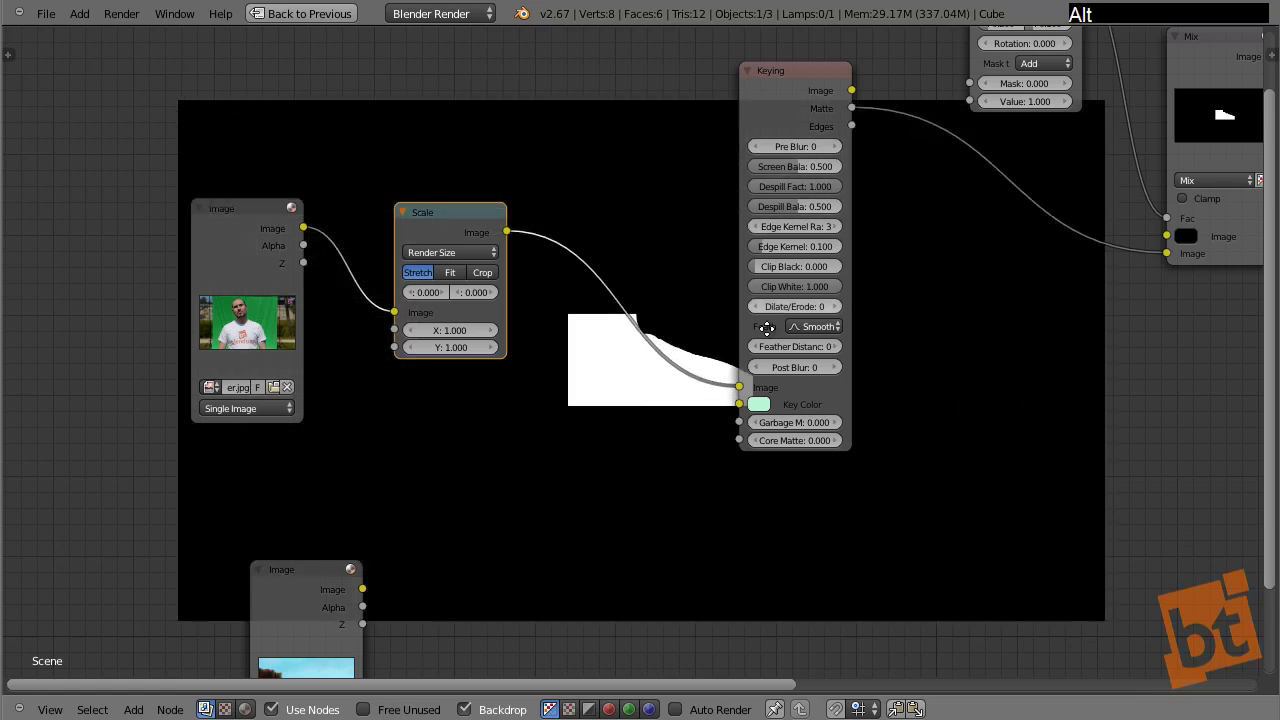
{"action": "middle_click_drag", "start_coordinate": [650, 338], "coordinate": [639, 425]}
{"action": "left_click", "coordinate": [791, 190], "text": "ctrl+shift"}
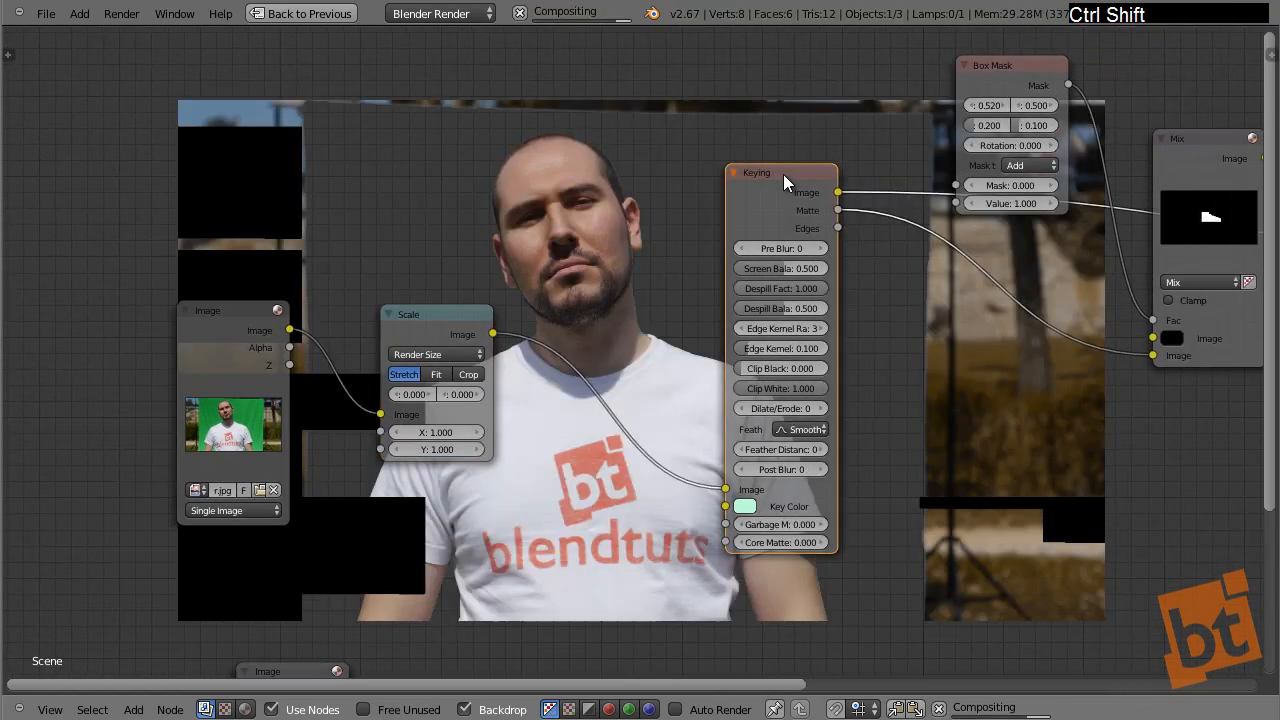
{"action": "middle_click_drag", "start_coordinate": [793, 171], "coordinate": [594, 211]}
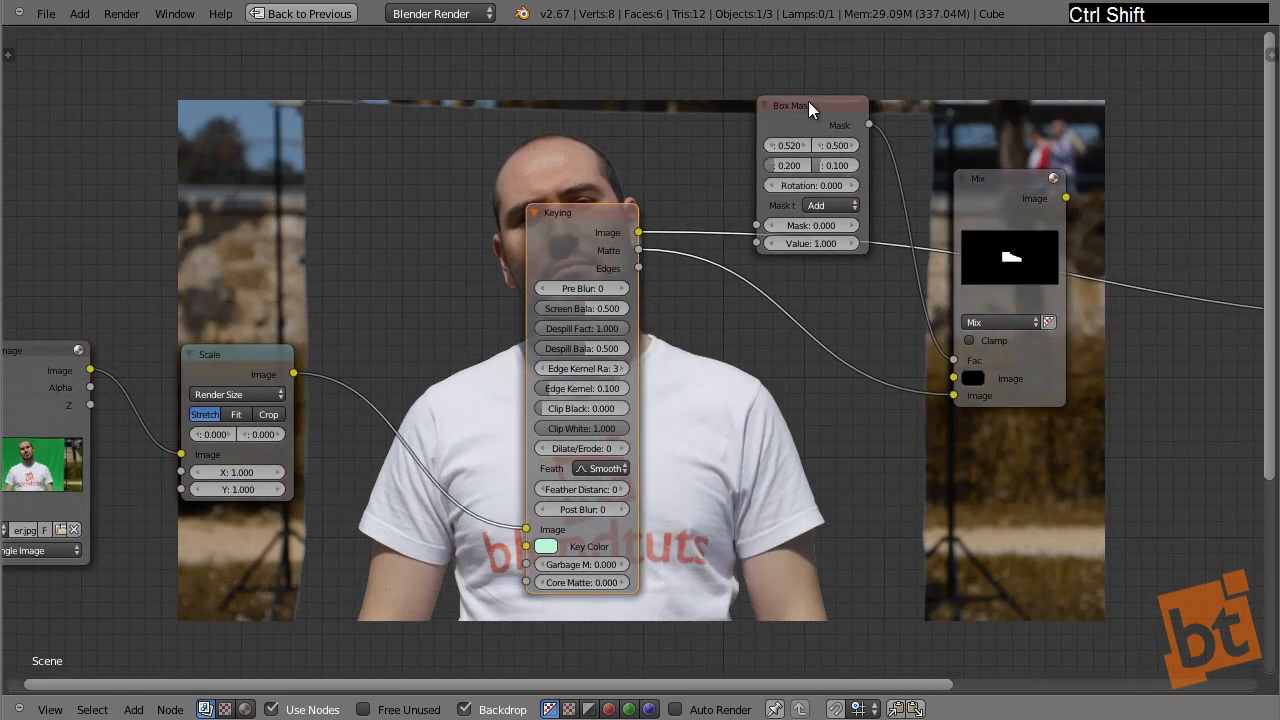
{"action": "left_click", "coordinate": [991, 189], "text": "ctrl+shift"}
{"action": "middle_click_drag", "start_coordinate": [951, 220], "coordinate": [846, 272]}
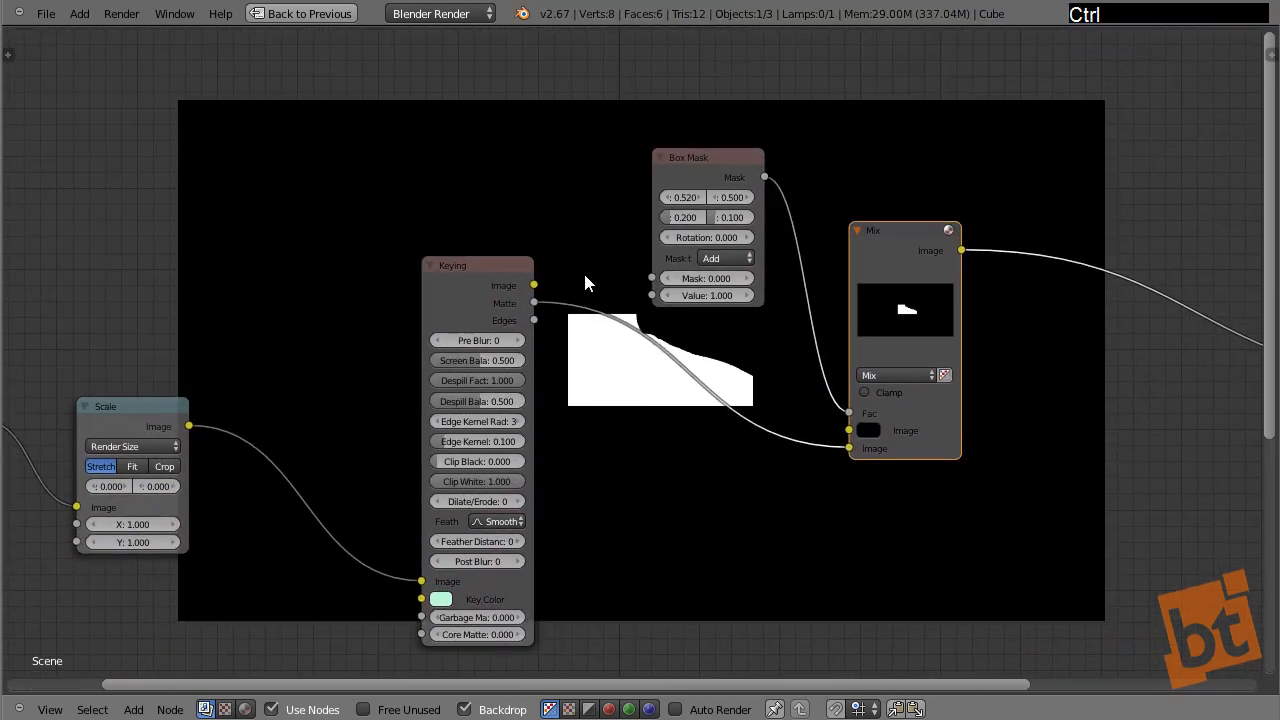
- Preview the Keying node's Matte output with the Box Mask node selected, and move the Box Mask node higher
{"action": "left_click", "coordinate": [494, 266], "text": "ctrl+shift"}
{"action": "left_click", "coordinate": [701, 158]}
{"action": "middle_click_drag", "start_coordinate": [736, 197], "coordinate": [950, 320]}
{"action": "left_click", "coordinate": [630, 380], "text": "ctrl+shift"}
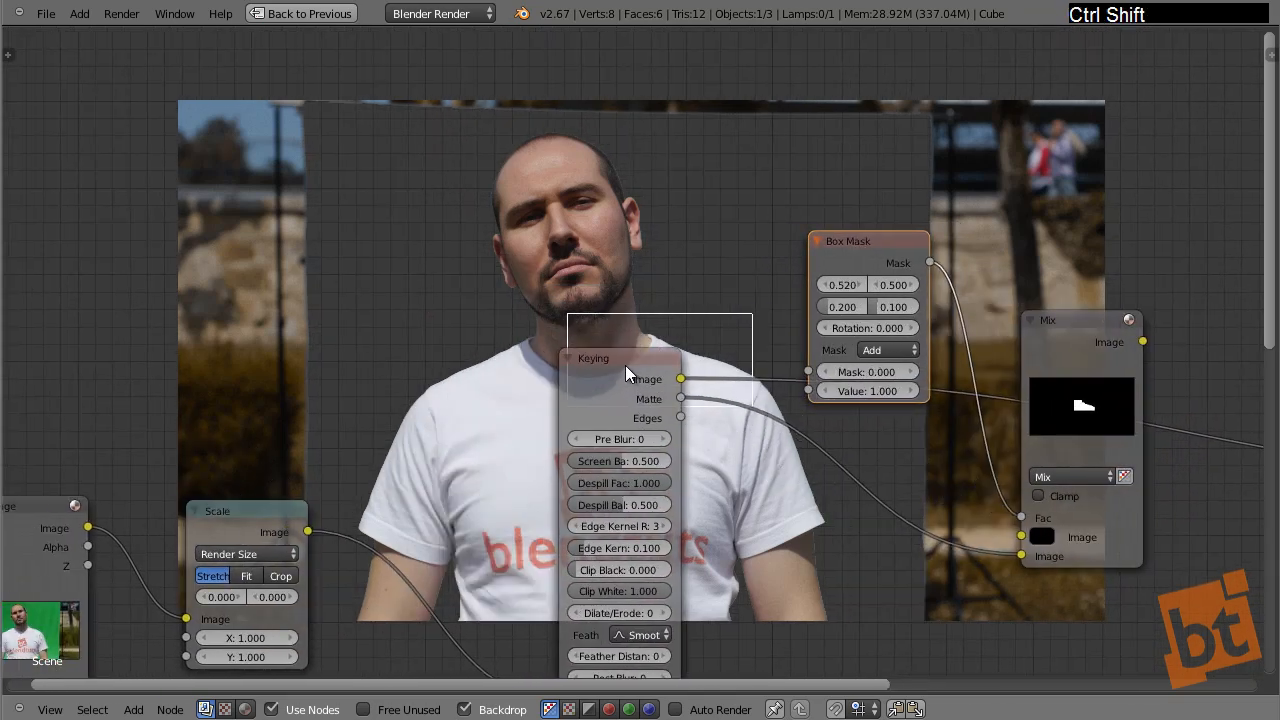
{"action": "middle_click_drag", "start_coordinate": [777, 463], "coordinate": [749, 595]}
{"action": "left_click_drag", "start_coordinate": [844, 374], "coordinate": [868, 308]}
{"action": "middle_click_drag", "start_coordinate": [866, 354], "coordinate": [896, 386]}
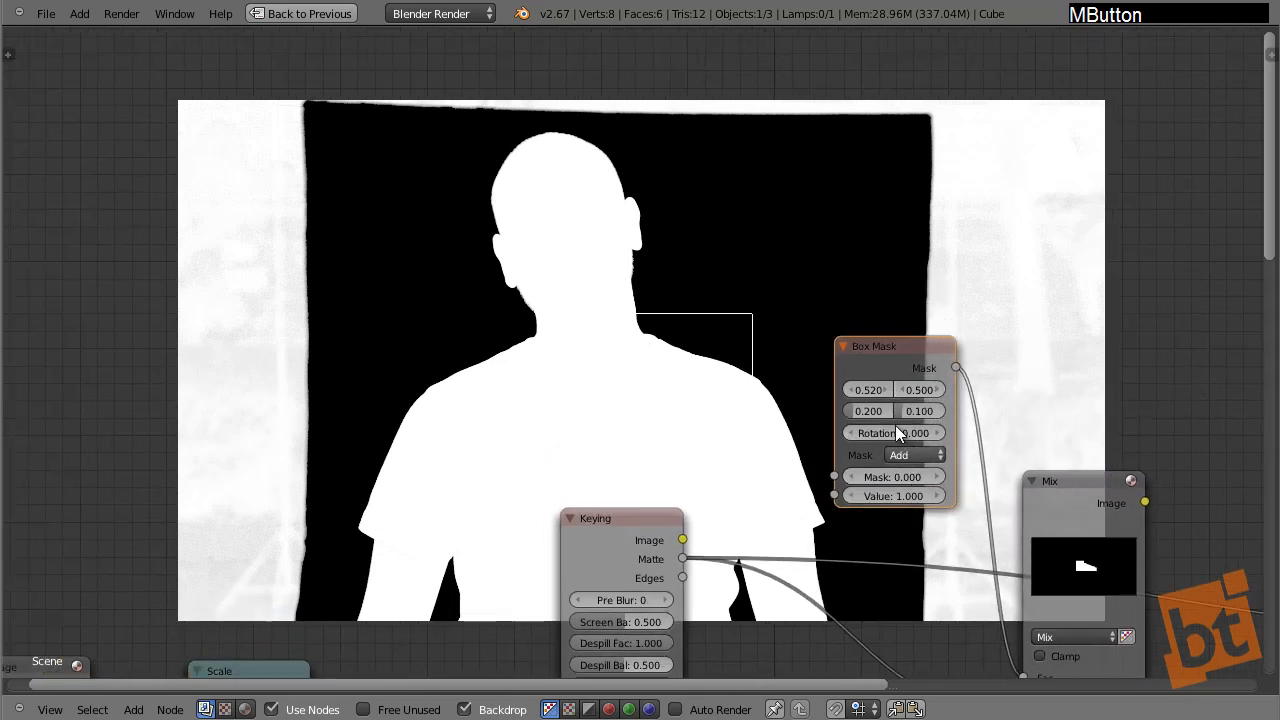
- Set the Box Mask's width to 0.624, height to 0.568, X to 0.470 and Y to 0.450 to frame the man inside the backdrop
{"action": "left_click_drag", "start_coordinate": [863, 414], "coordinate": [1003, 438], "text": "shift"}
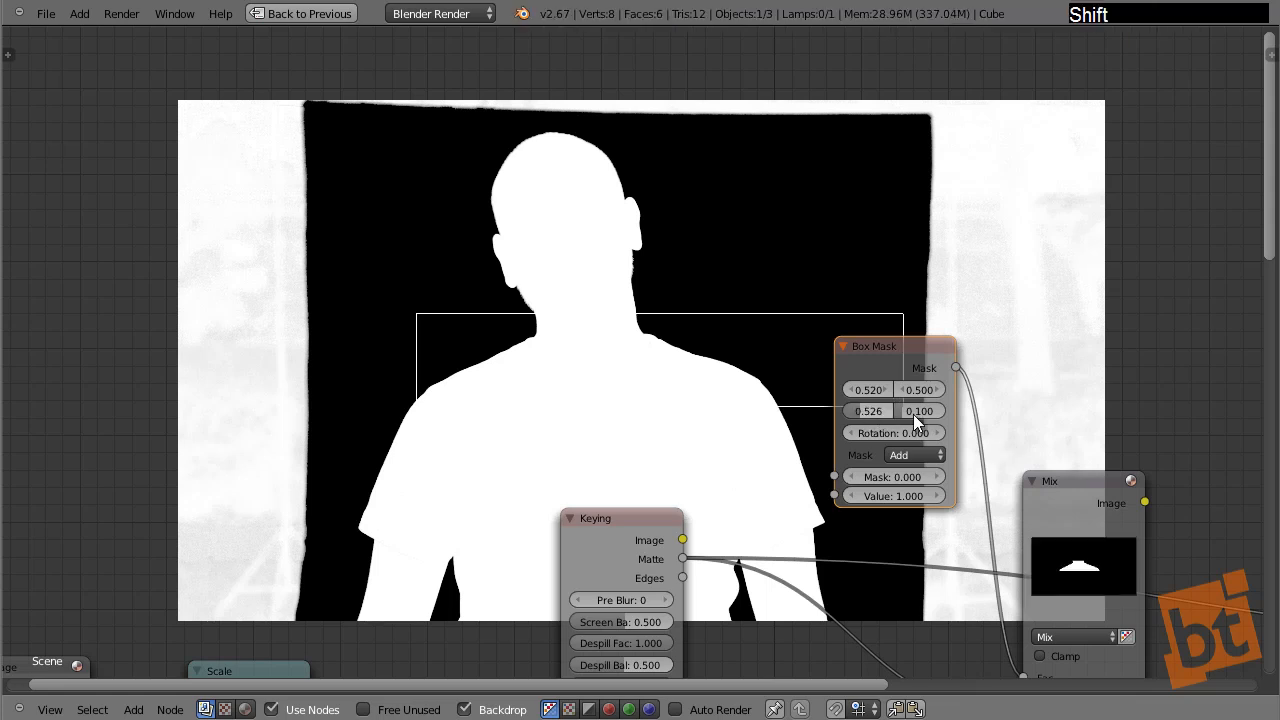
{"action": "left_click_drag", "start_coordinate": [913, 414], "coordinate": [1111, 453], "text": "shift"}
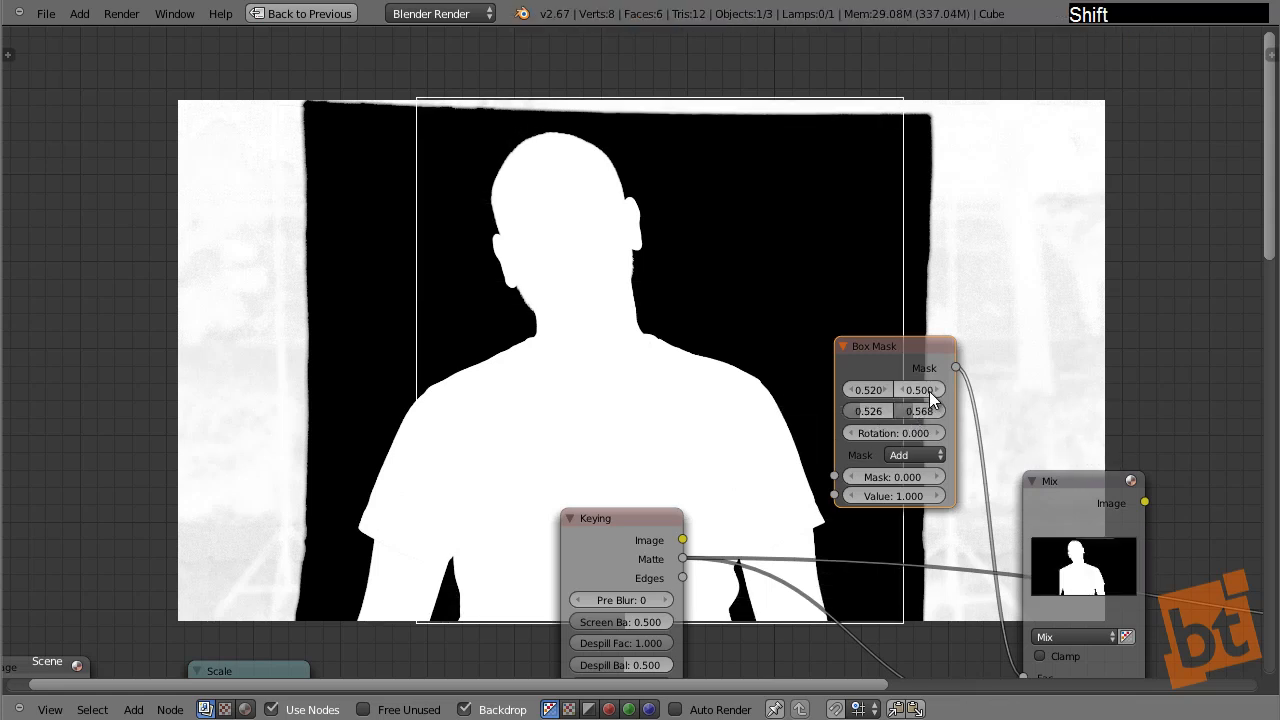
{"action": "mouse_move", "coordinate": [929, 391]}
{"action": "left_mouse_down", "text": "shift"}
{"action": "mouse_move", "coordinate": [919, 388]}
{"action": "mouse_move", "coordinate": [930, 391]}
{"action": "left_mouse_up", "text": "shift"}
{"action": "scroll", "coordinate": [905, 400], "scroll_direction": "up", "scroll_amount": 2}
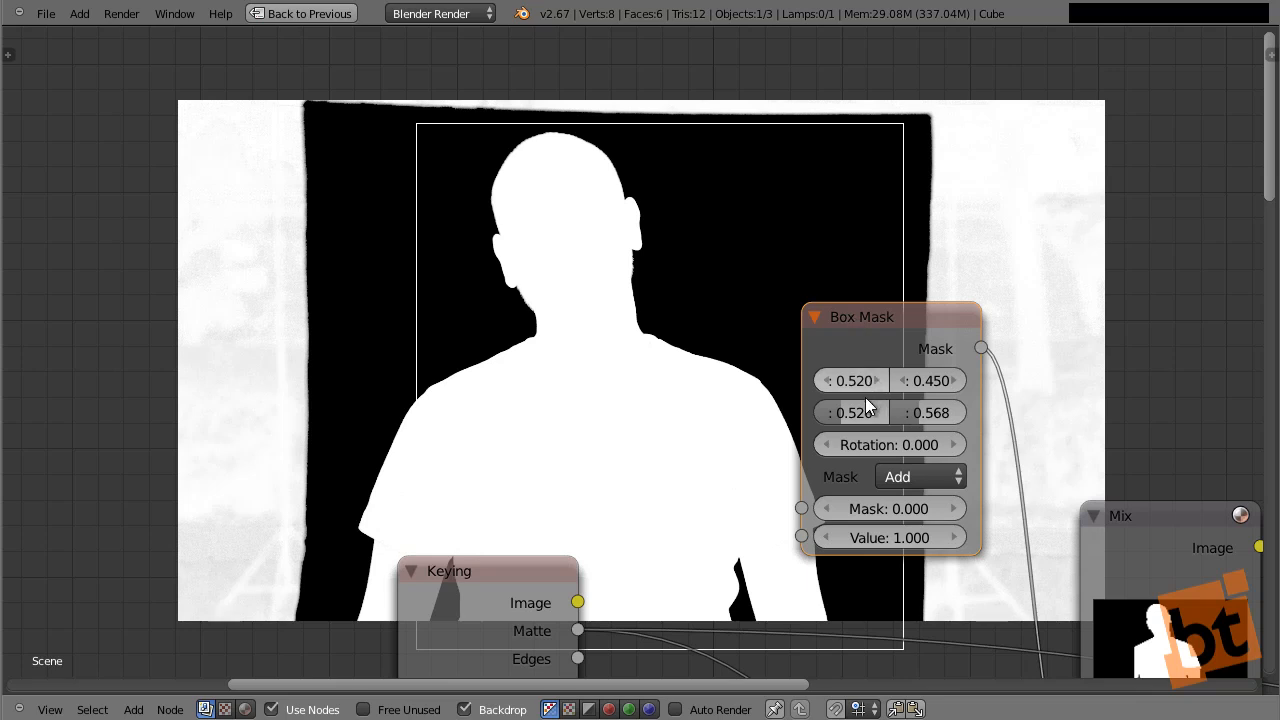
{"action": "left_click_drag", "start_coordinate": [860, 378], "coordinate": [911, 423], "text": "shift"}
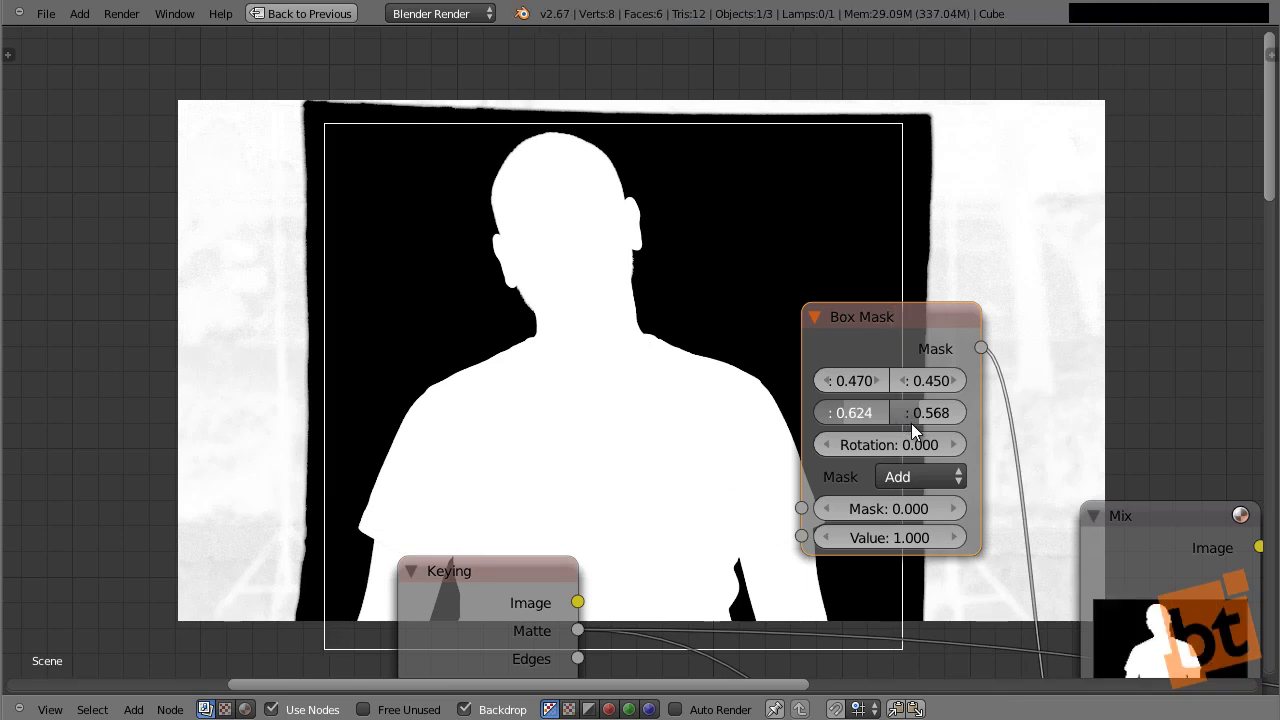
{"action": "middle_click_drag", "start_coordinate": [638, 316], "coordinate": [779, 441]}
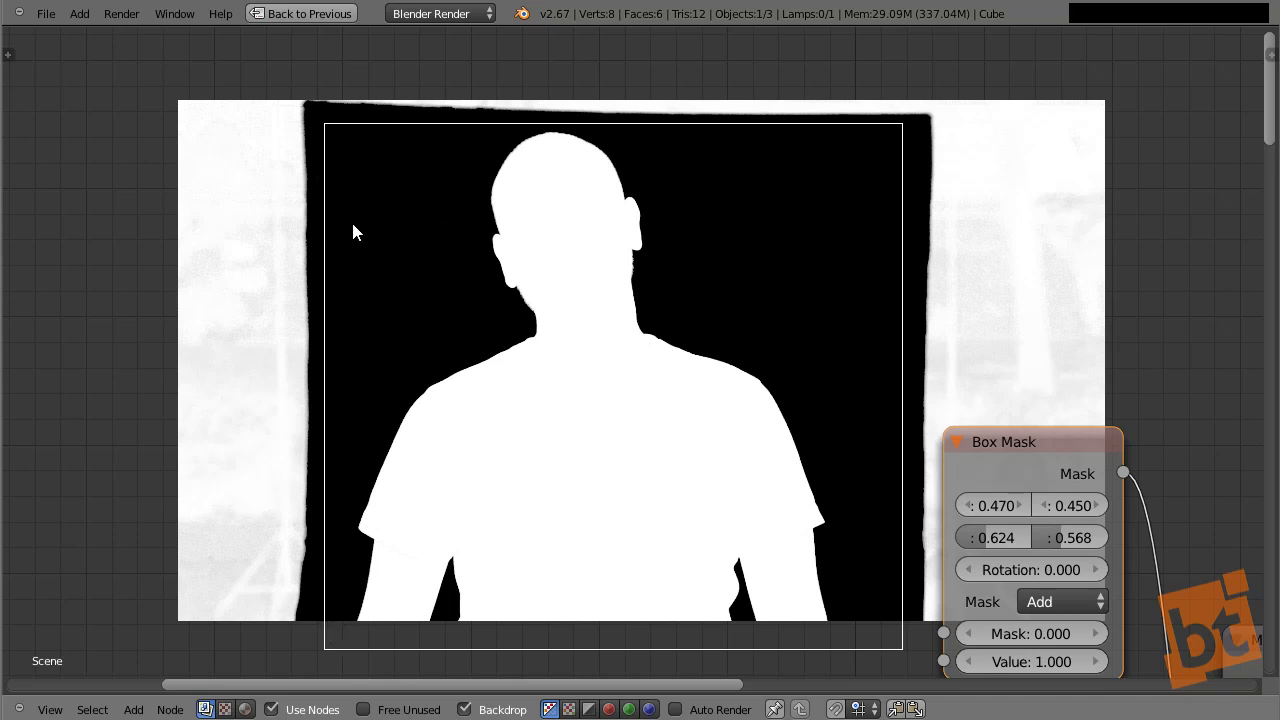
- Preview the Mix node's masked matte and move the Box Mask node down closer to the link between Keying and Mix
{"action": "middle_click_drag", "start_coordinate": [608, 396], "coordinate": [198, 288]}
{"action": "scroll", "coordinate": [284, 325], "scroll_direction": "down", "scroll_amount": 6}
{"action": "left_click", "coordinate": [658, 460], "text": "ctrl+shift"}
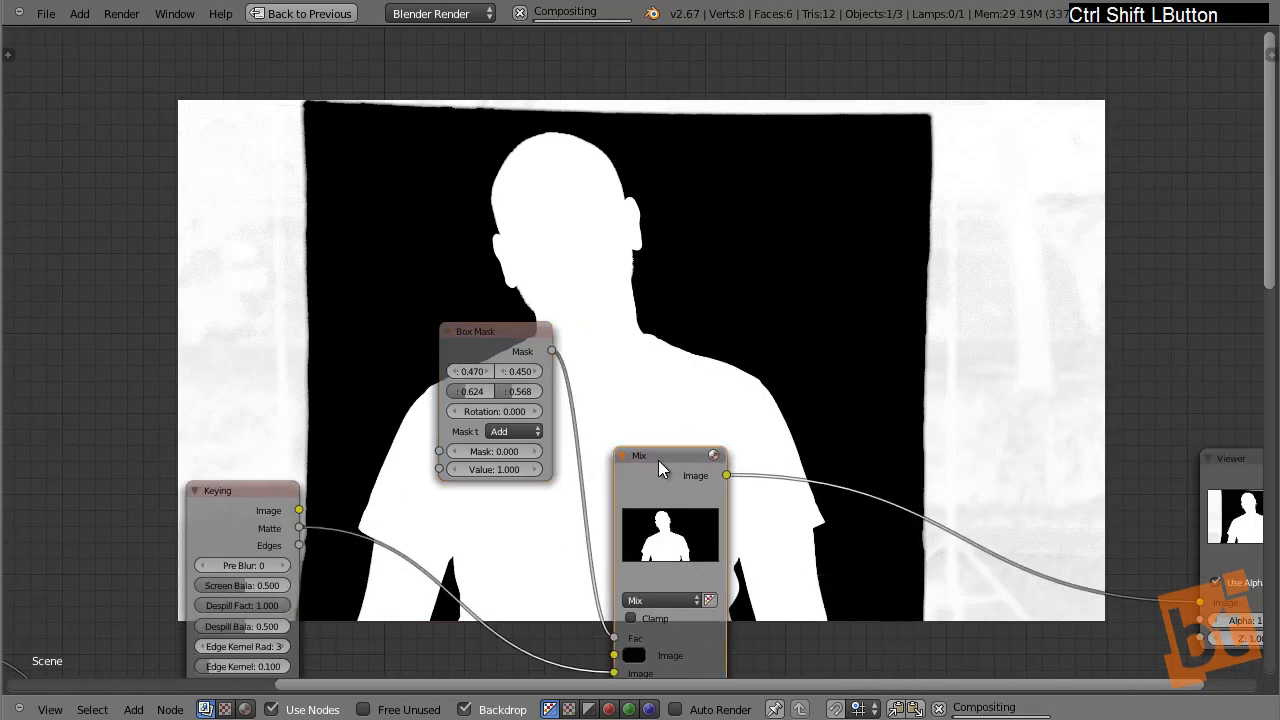
{"action": "middle_click_drag", "start_coordinate": [665, 395], "coordinate": [826, 302]}
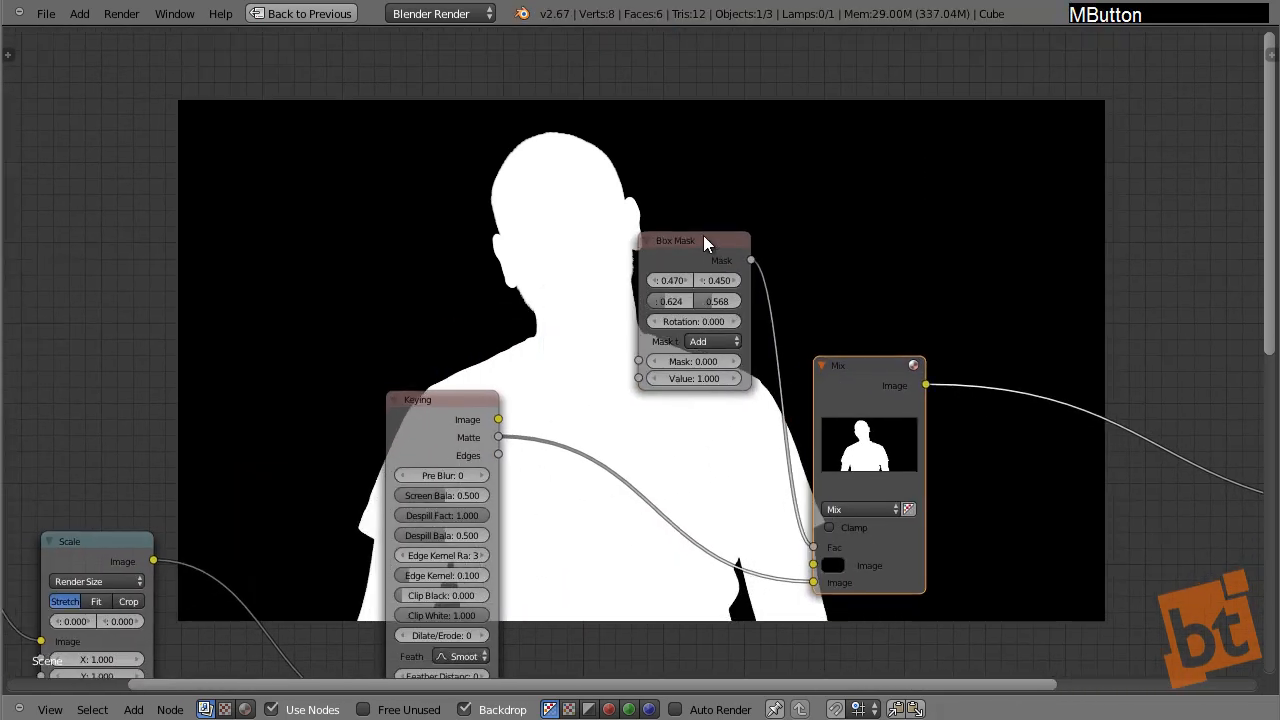
{"action": "left_click_drag", "start_coordinate": [703, 240], "coordinate": [705, 309]}
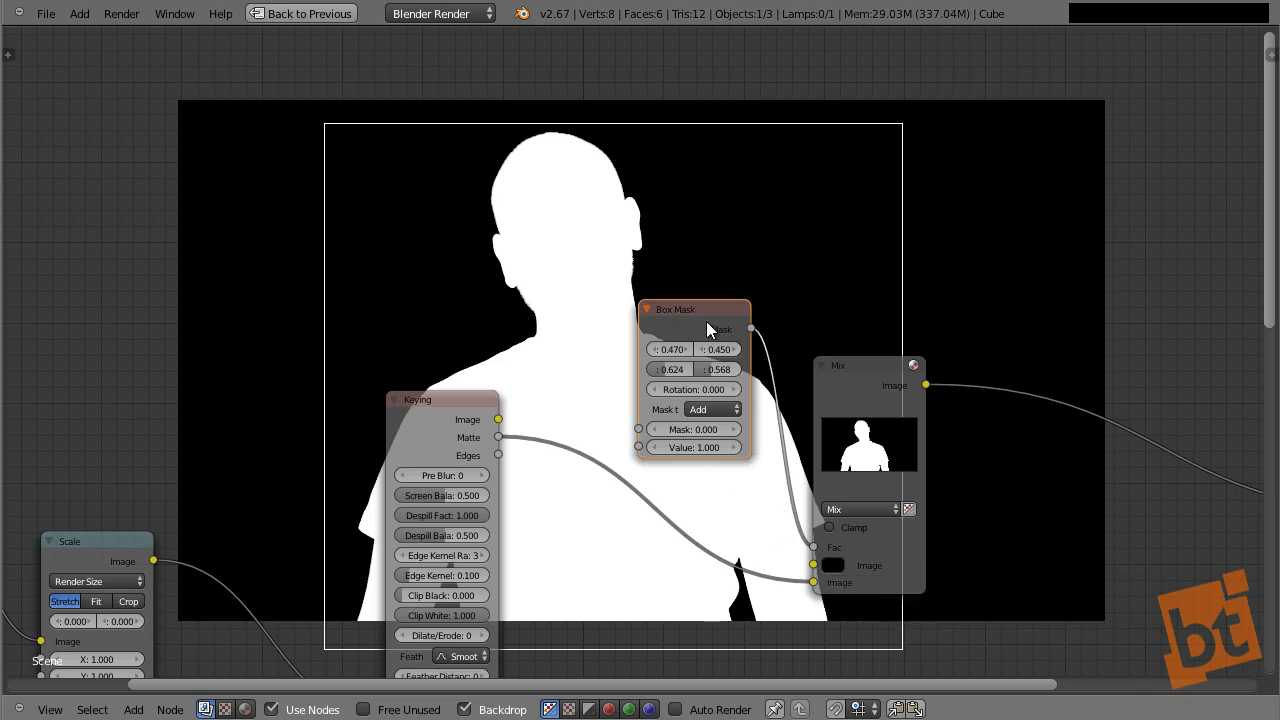
- Nudge the Box Mask node lower and preview the Mix node's masked matte in the backdrop
{"action": "left_click_drag", "start_coordinate": [706, 321], "coordinate": [714, 331]}
{"action": "left_click", "coordinate": [861, 378], "text": "ctrl+shift"}
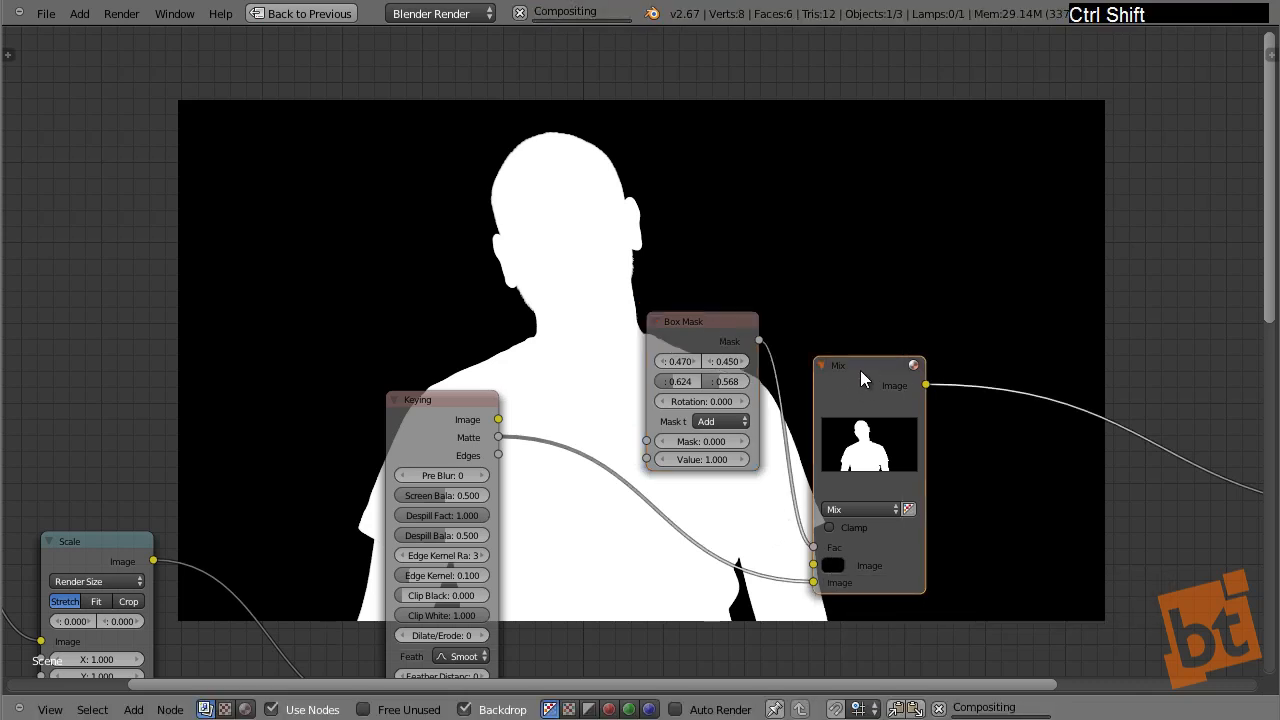
{"action": "middle_click_drag", "start_coordinate": [860, 373], "coordinate": [864, 465]}
{"action": "scroll", "coordinate": [531, 277], "scroll_direction": "up", "scroll_amount": 2}
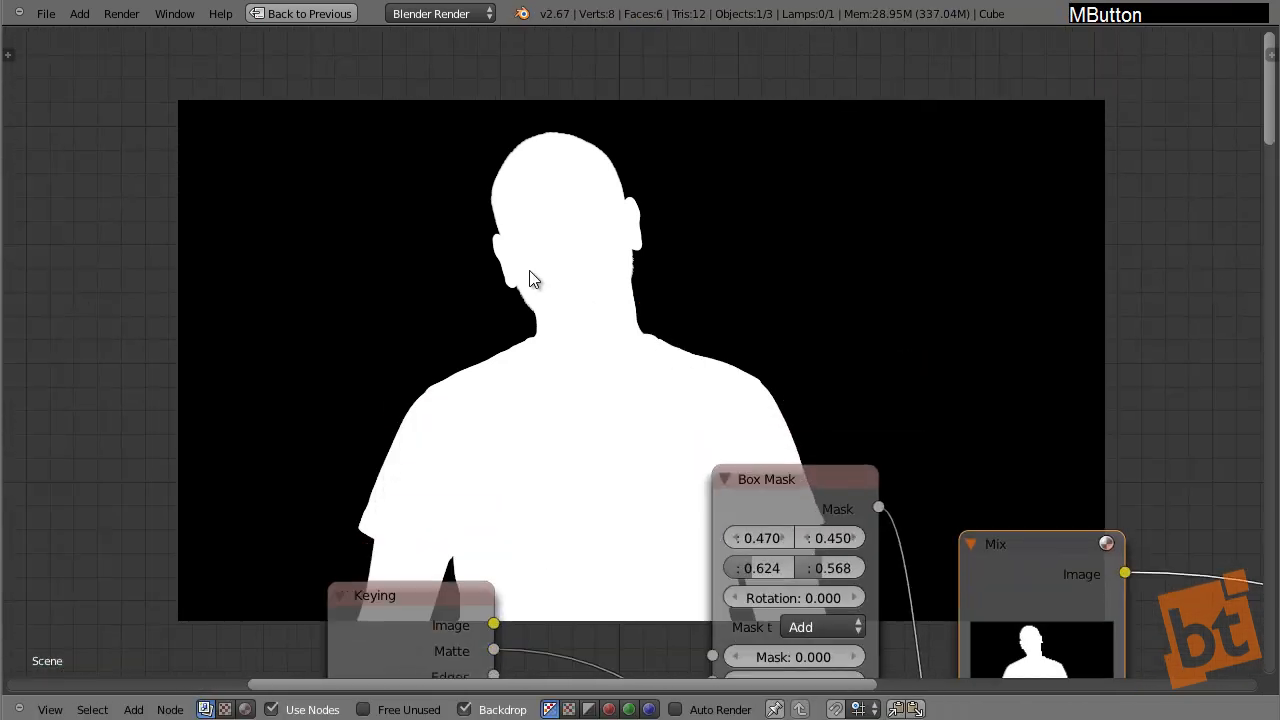
- Move the Viewer and Composite nodes farther away from the Mix node to free space between them
{"action": "scroll", "coordinate": [531, 277], "scroll_direction": "down", "scroll_amount": 2}
{"action": "middle_click_drag", "start_coordinate": [610, 237], "coordinate": [582, 233]}
{"action": "scroll", "coordinate": [406, 223], "scroll_direction": "down", "scroll_amount": 2}
{"action": "left_click_drag", "start_coordinate": [905, 212], "coordinate": [1090, 165]}
{"action": "left_click_drag", "start_coordinate": [914, 371], "coordinate": [1100, 303]}
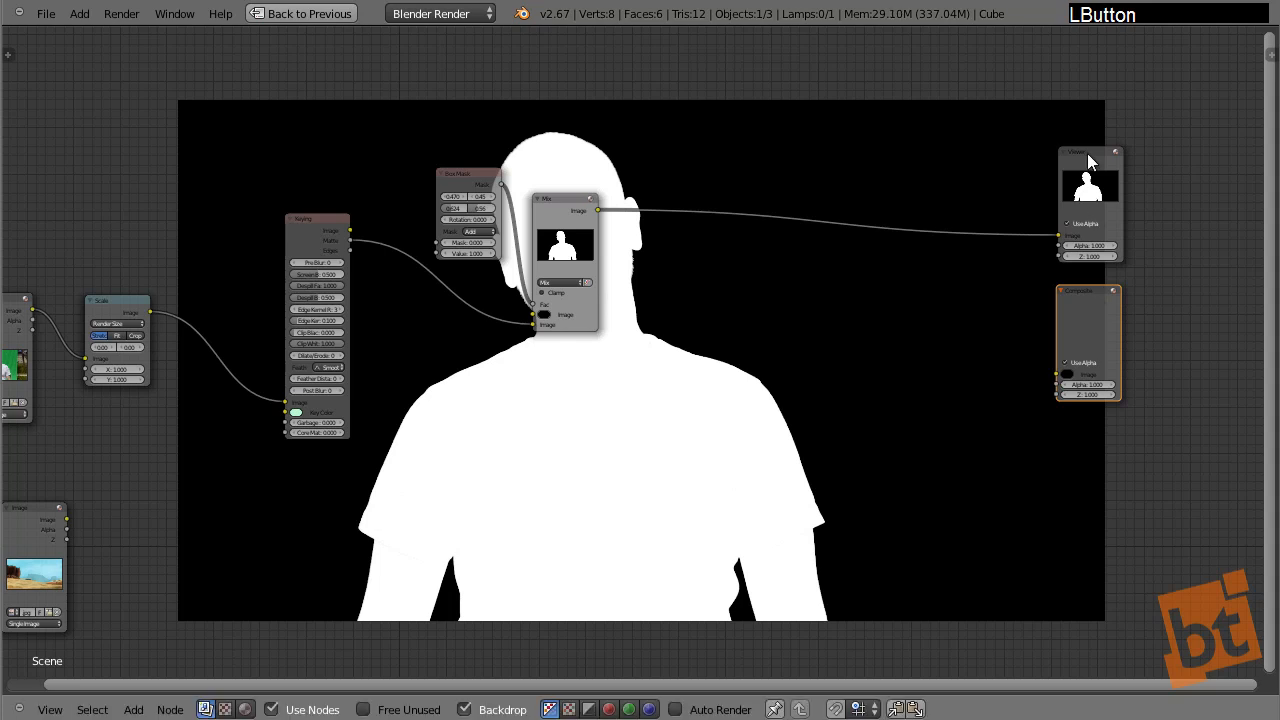
{"action": "left_click_drag", "start_coordinate": [1093, 162], "coordinate": [1136, 124]}
{"action": "left_click_drag", "start_coordinate": [1117, 282], "coordinate": [1135, 256]}
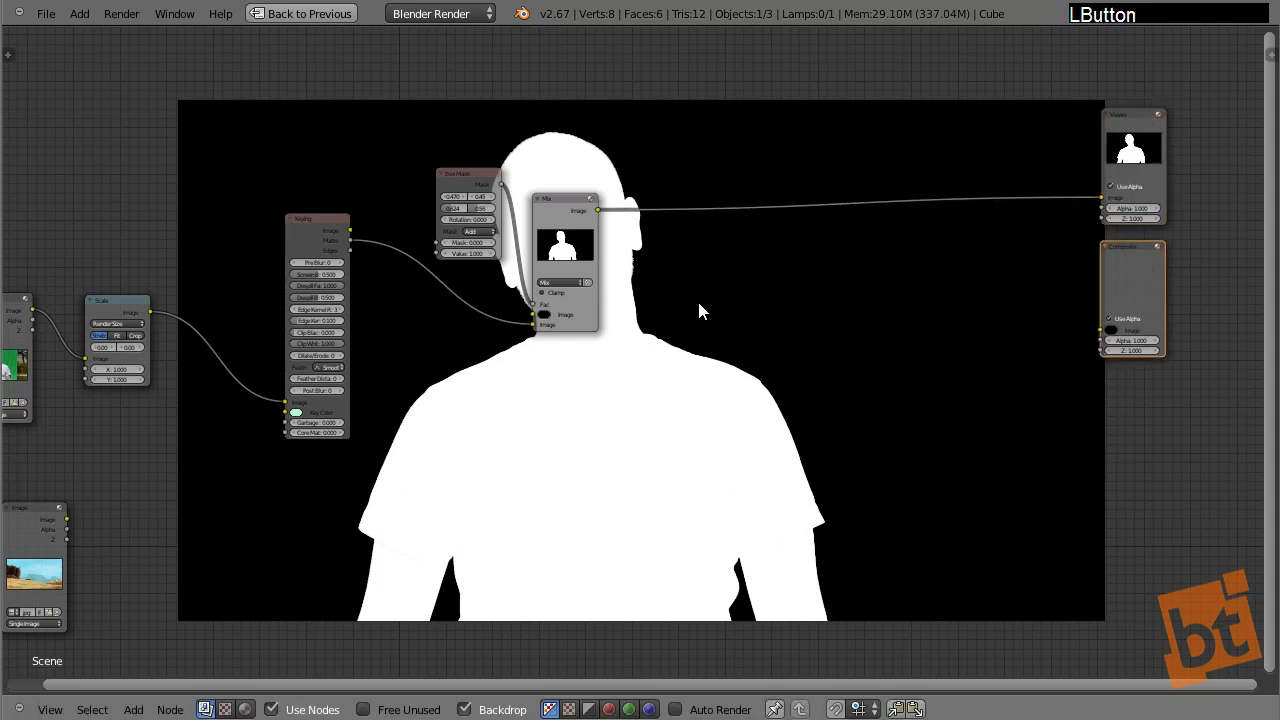
- Add a second Mix node on the link between the matte's Mix node and the Viewer
{"action": "middle_click_drag", "start_coordinate": [700, 309], "coordinate": [702, 326]}
{"action": "scroll", "coordinate": [664, 310], "scroll_direction": "up", "scroll_amount": 1}
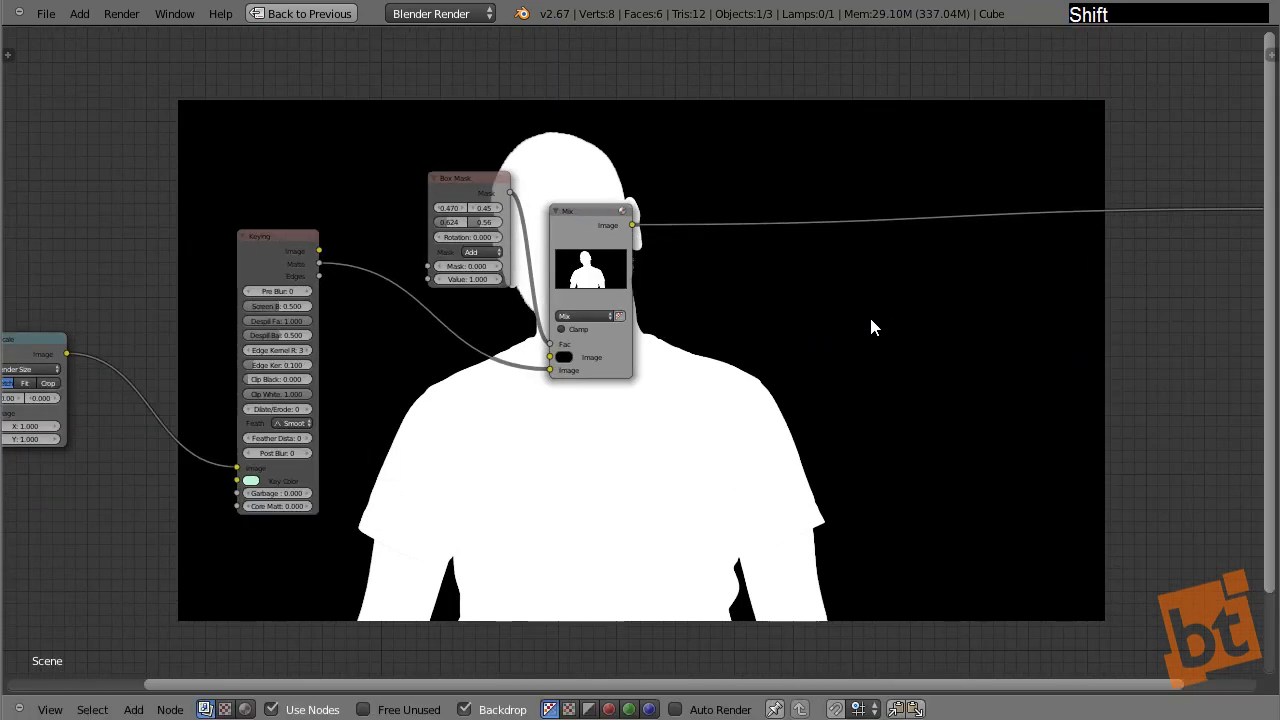
{"action": "key", "text": "shift+a"}
{"action": "mouse_move", "coordinate": [857, 298]}
{"action": "mouse_move", "coordinate": [864, 212]}
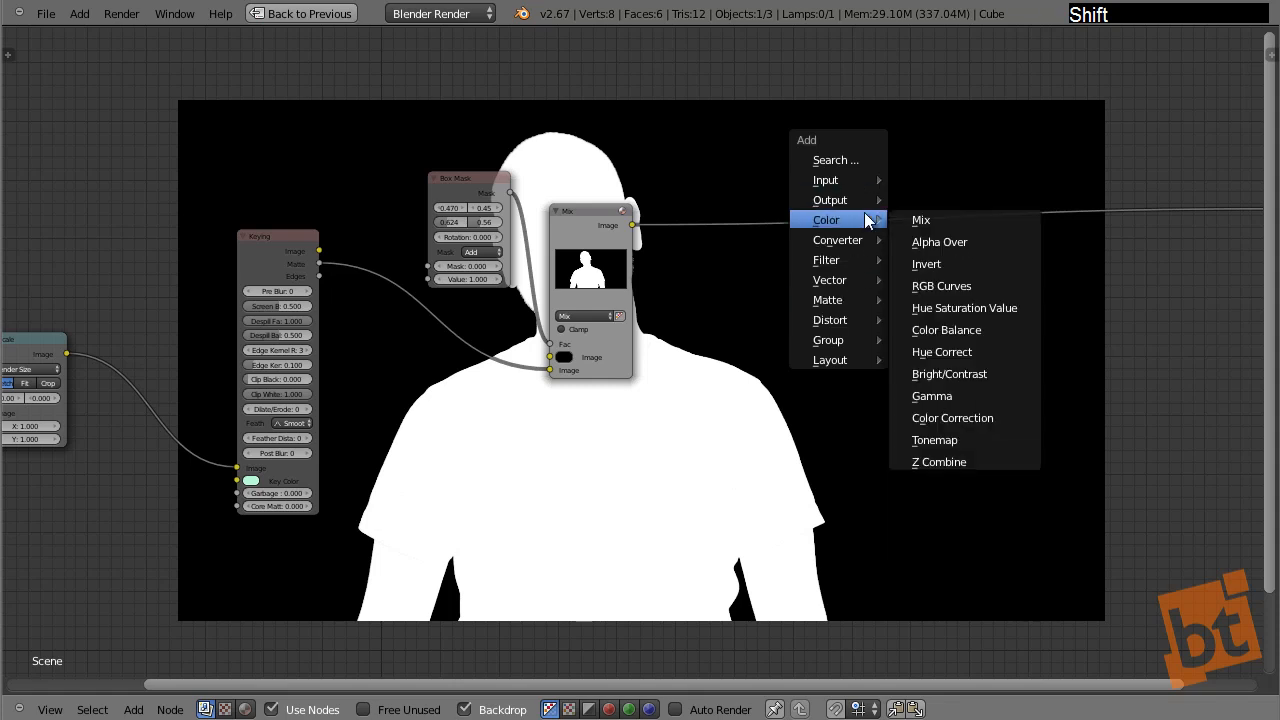
{"action": "left_click", "coordinate": [930, 217]}
{"action": "left_click", "coordinate": [921, 165]}
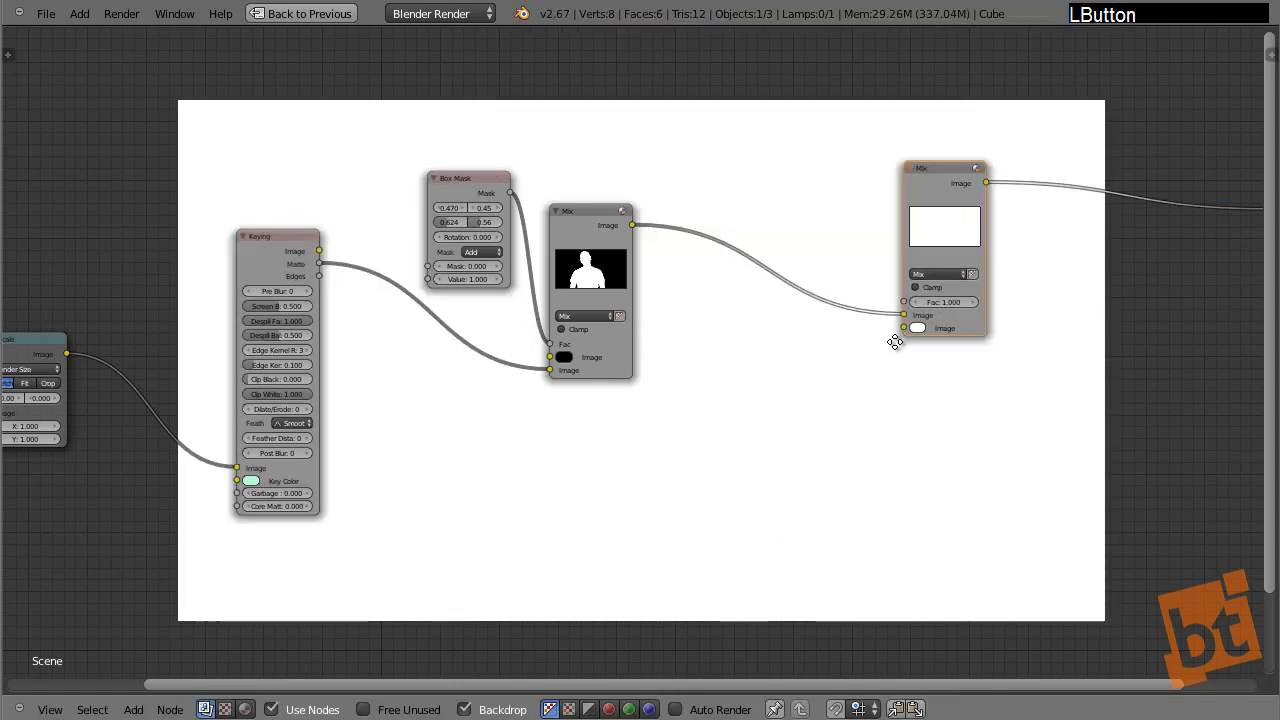
- Connect the Keying node's Image output to the second Image input of the new Mix node
{"action": "middle_click_drag", "start_coordinate": [897, 334], "coordinate": [883, 361]}
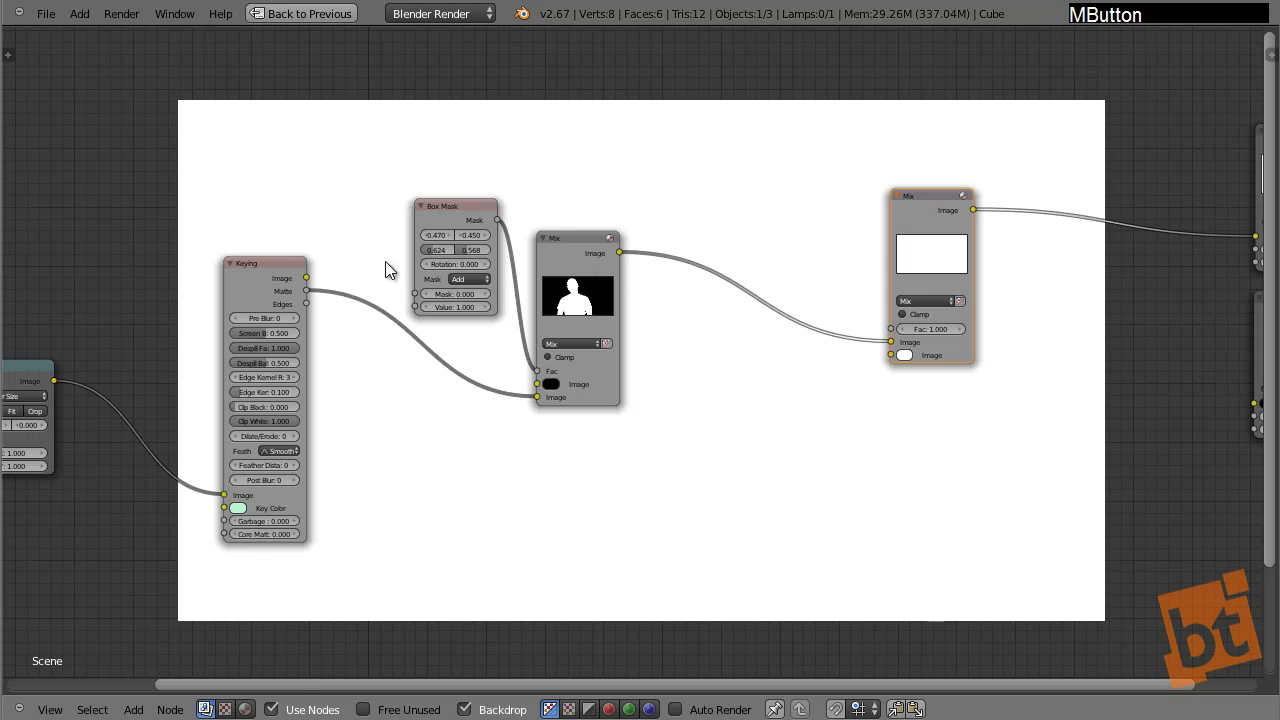
{"action": "middle_click_drag", "start_coordinate": [385, 261], "coordinate": [422, 384]}
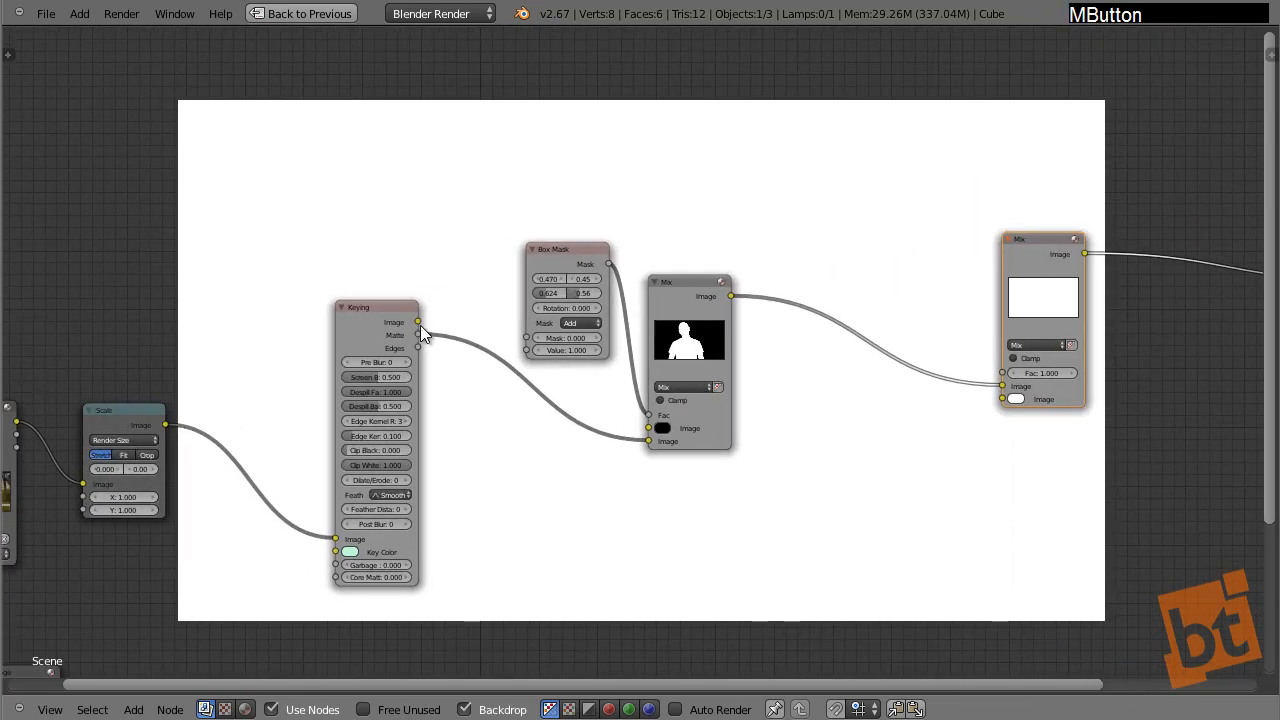
{"action": "left_click_drag", "start_coordinate": [418, 322], "coordinate": [998, 396]}
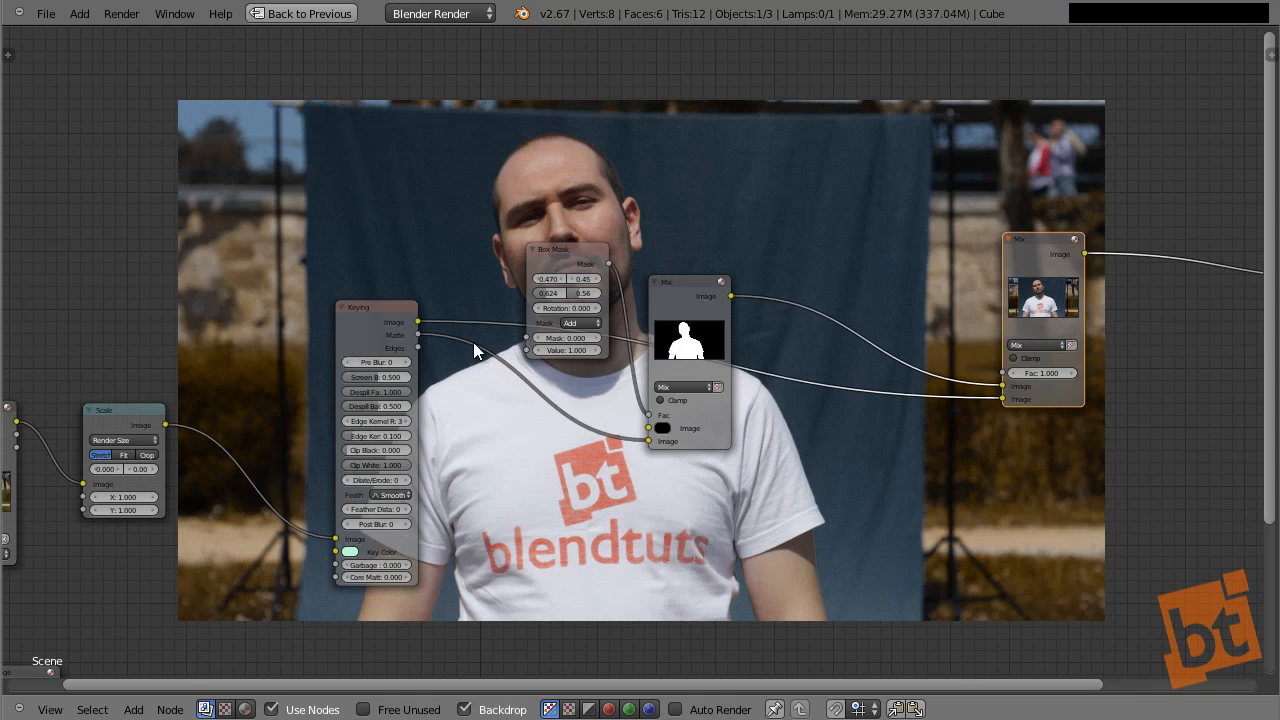
- Compare the keyed image with the Keying node's Despill Factor at 0.000 and back at 1.000
{"action": "scroll", "coordinate": [381, 395], "scroll_direction": "up", "scroll_amount": 4}
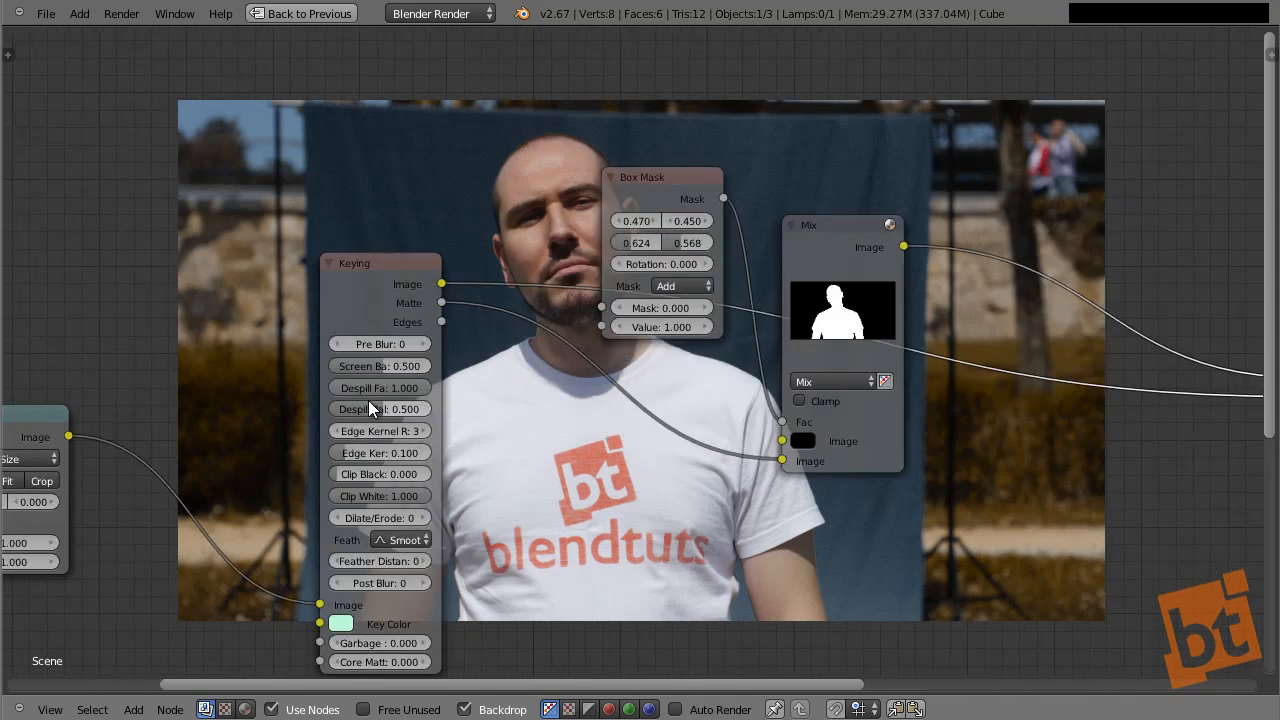
{"action": "left_click_drag", "start_coordinate": [429, 378], "coordinate": [291, 382]}
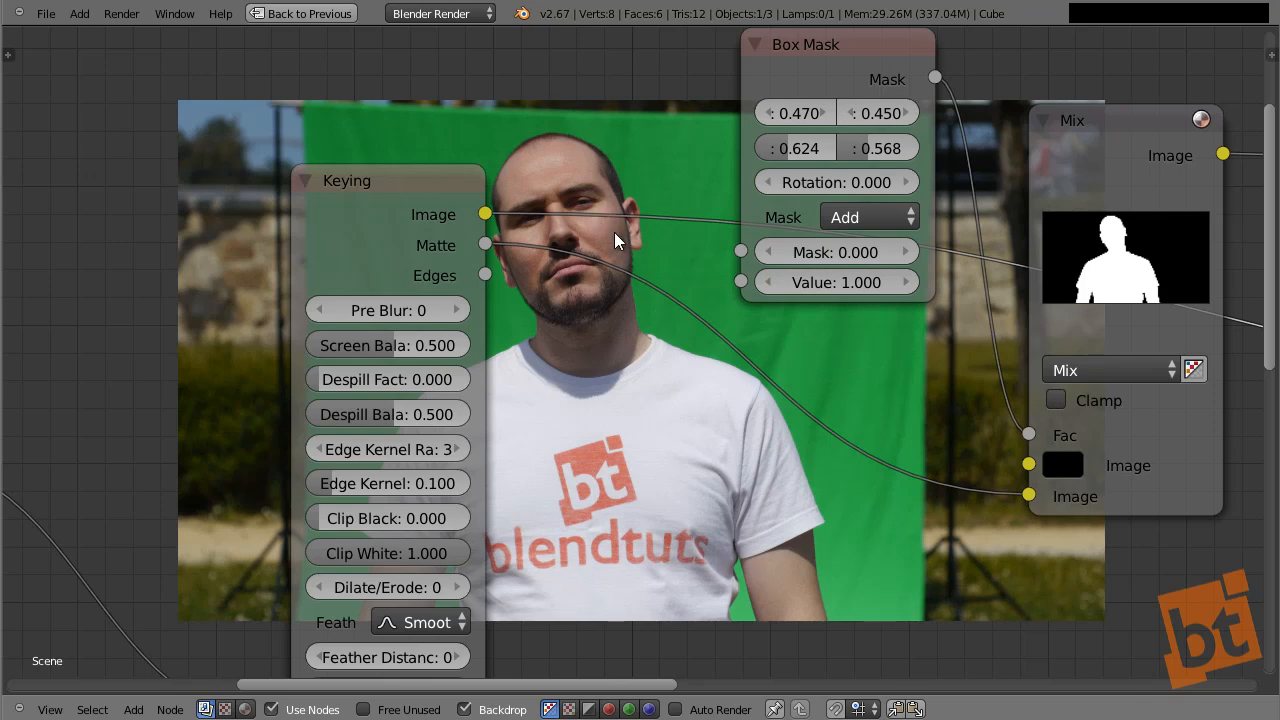
{"action": "left_click_drag", "start_coordinate": [352, 368], "coordinate": [586, 202]}
{"action": "middle_click_drag", "start_coordinate": [490, 347], "coordinate": [518, 309]}
{"action": "scroll", "coordinate": [518, 309], "scroll_direction": "down", "scroll_amount": 8}
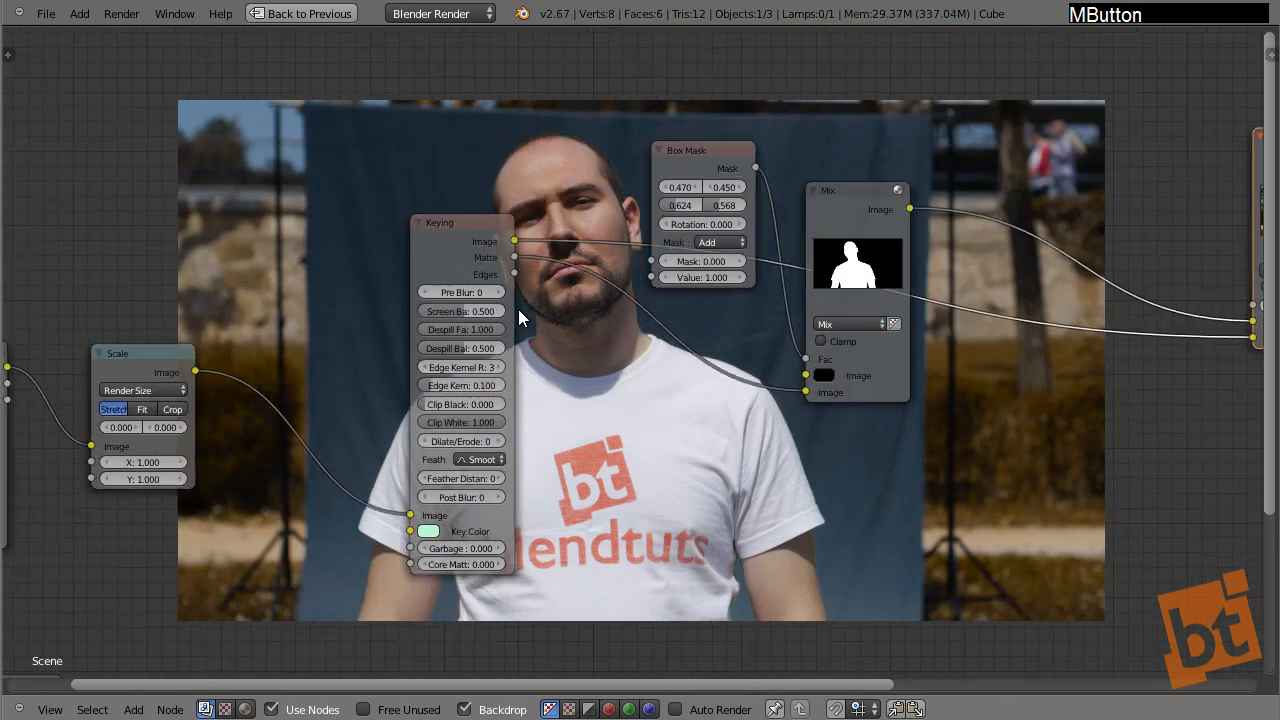
- Move the desert Image node beneath the Keying node and connect its Image output to the new Mix node's first Image input
{"action": "middle_click_drag", "start_coordinate": [505, 262], "coordinate": [439, 275]}
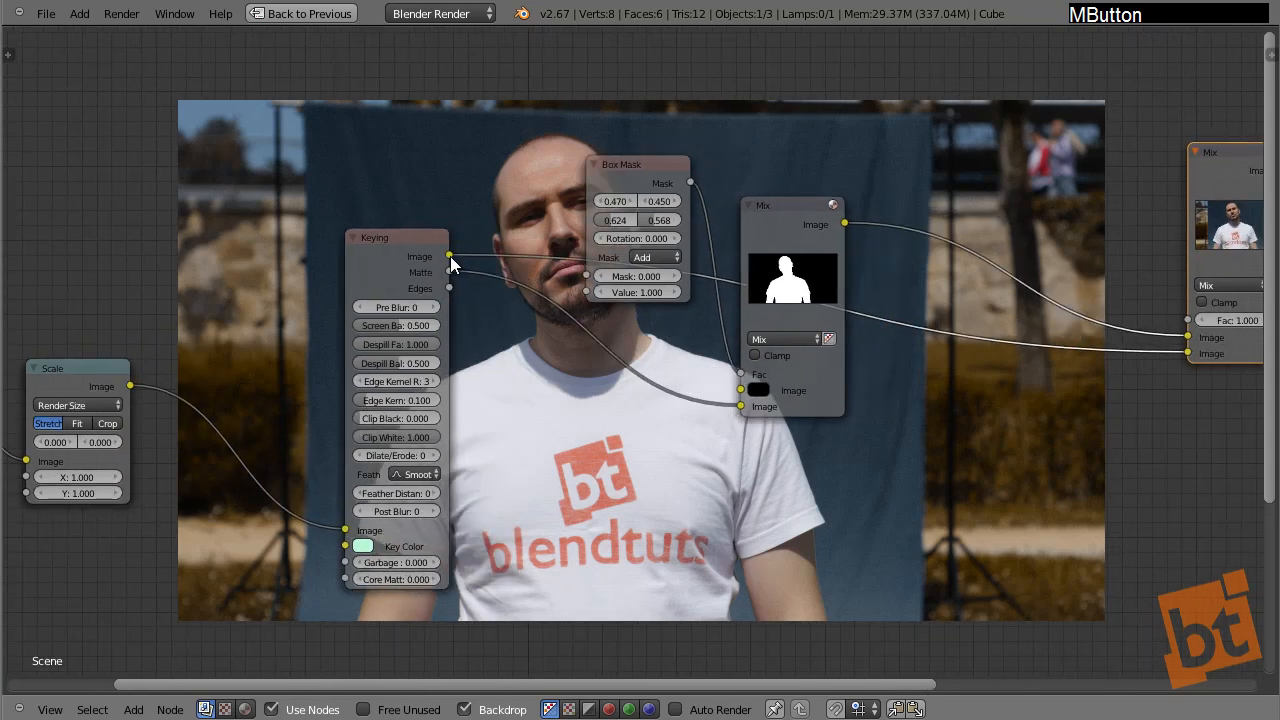
{"action": "middle_click_drag", "start_coordinate": [524, 369], "coordinate": [592, 370]}
{"action": "scroll", "coordinate": [510, 369], "scroll_direction": "down", "scroll_amount": 4}
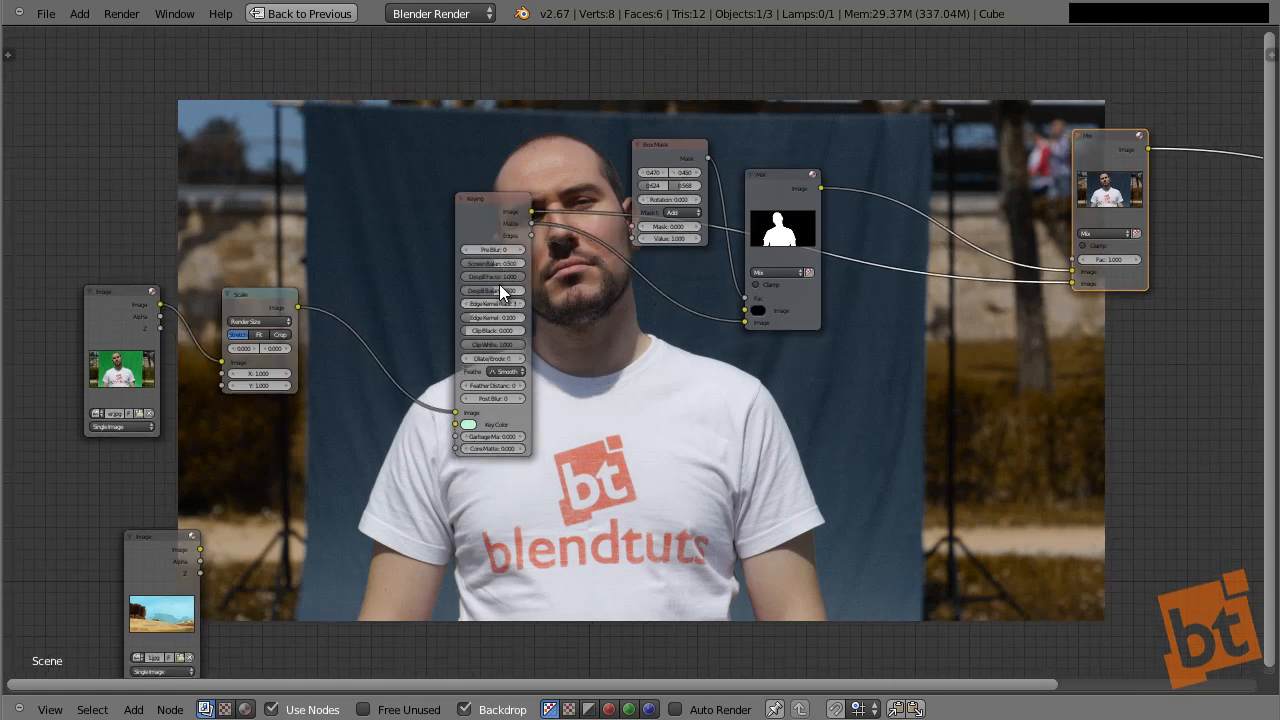
{"action": "middle_click_drag", "start_coordinate": [475, 436], "coordinate": [383, 418]}
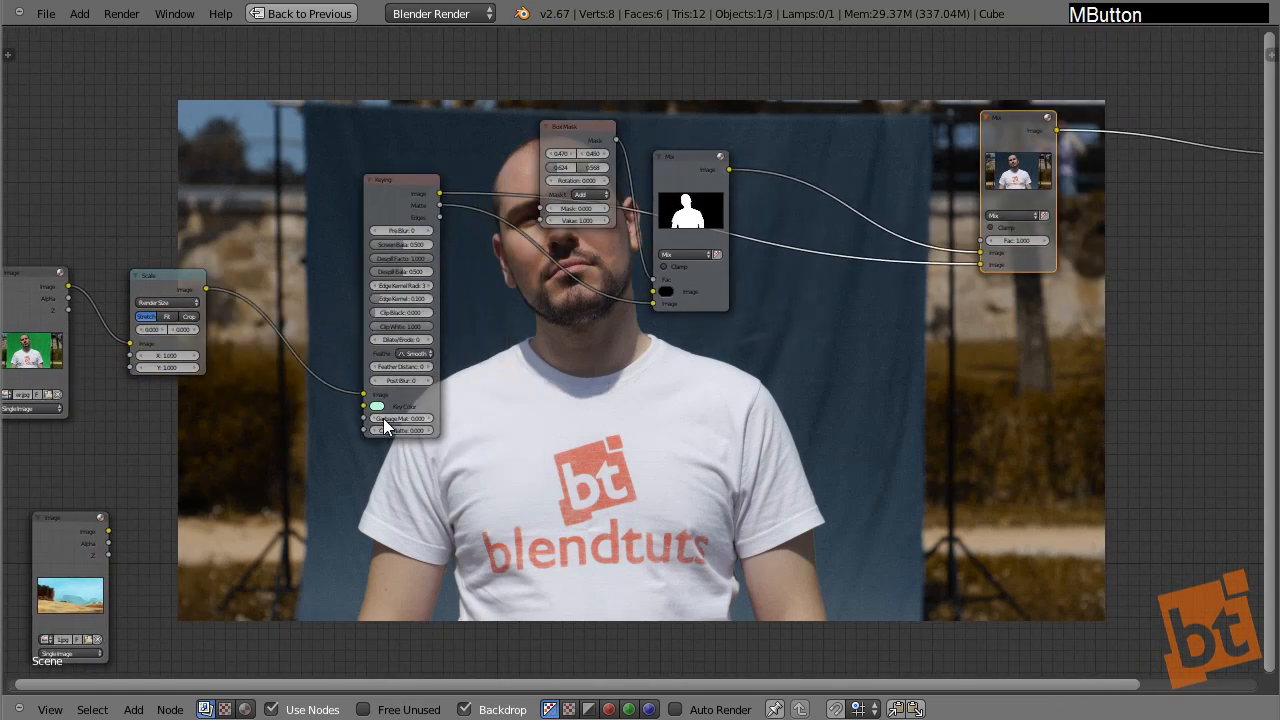
{"action": "right_click", "coordinate": [404, 184]}
{"action": "middle_click_drag", "start_coordinate": [377, 439], "coordinate": [391, 437]}
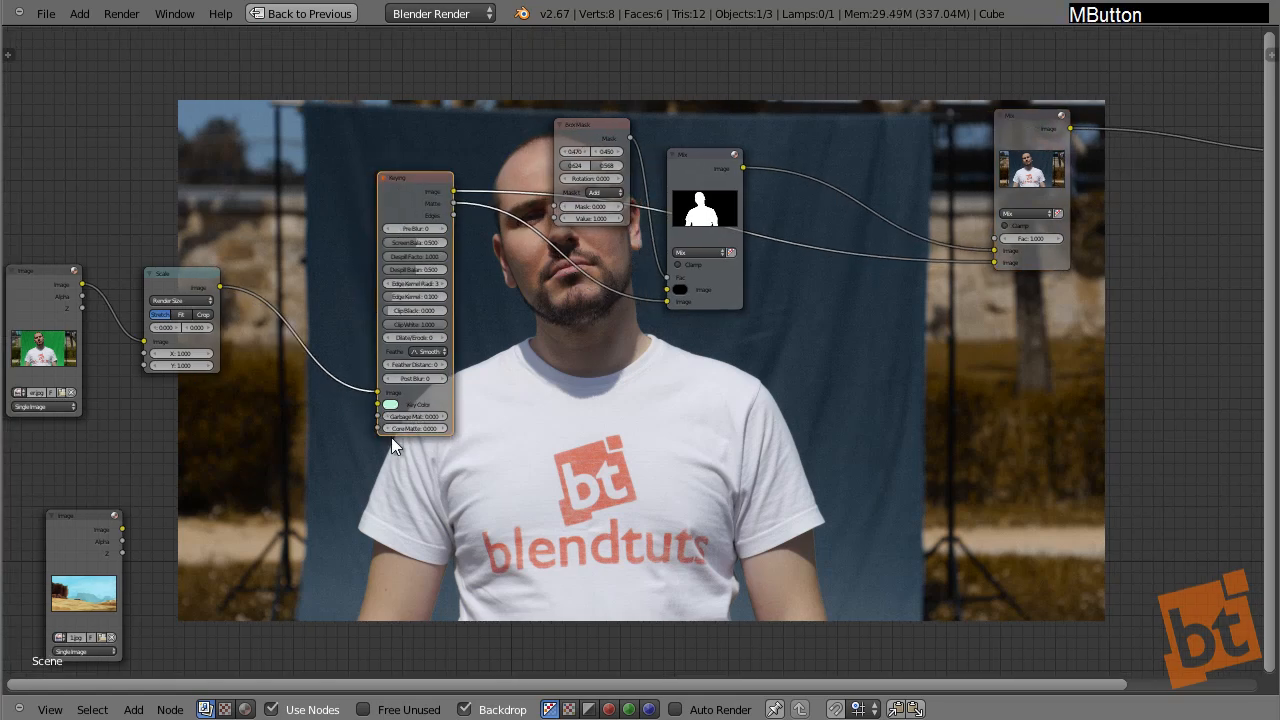
{"action": "left_click_drag", "start_coordinate": [64, 530], "coordinate": [610, 473]}
{"action": "middle_click_drag", "start_coordinate": [610, 473], "coordinate": [372, 476]}
{"action": "left_click_drag", "start_coordinate": [380, 517], "coordinate": [755, 253]}
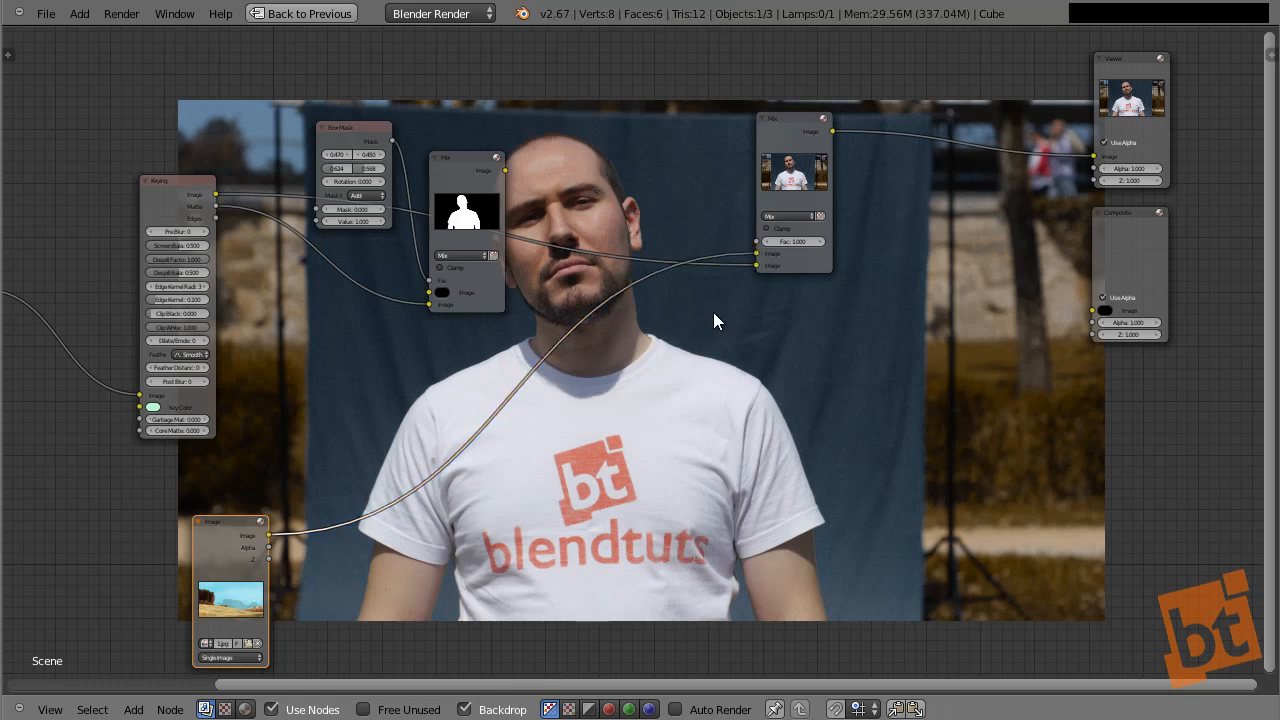
- Connect the masked matte from the first Mix node to the Fac input of the second Mix node
{"action": "middle_click_drag", "start_coordinate": [660, 300], "coordinate": [656, 336]}
{"action": "scroll", "coordinate": [656, 336], "scroll_direction": "up", "scroll_amount": 7}
{"action": "middle_click_drag", "start_coordinate": [739, 266], "coordinate": [732, 359]}
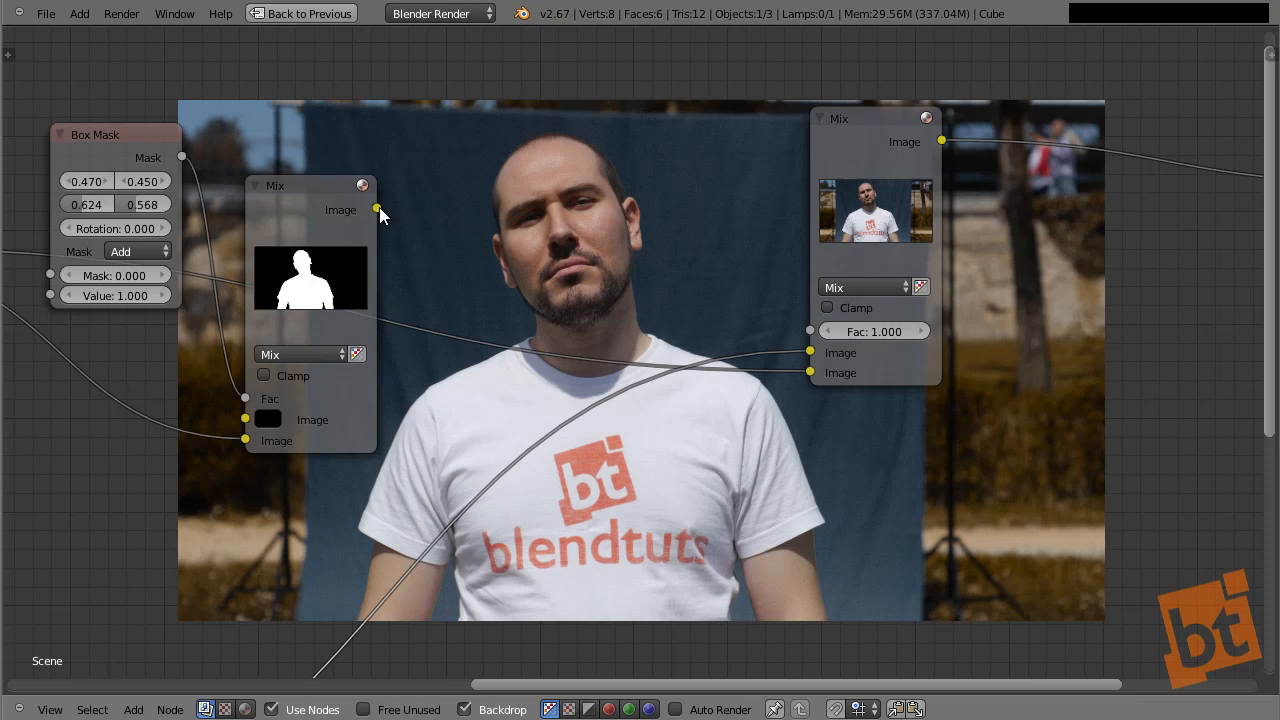
{"action": "left_click_drag", "start_coordinate": [305, 191], "coordinate": [811, 330]}
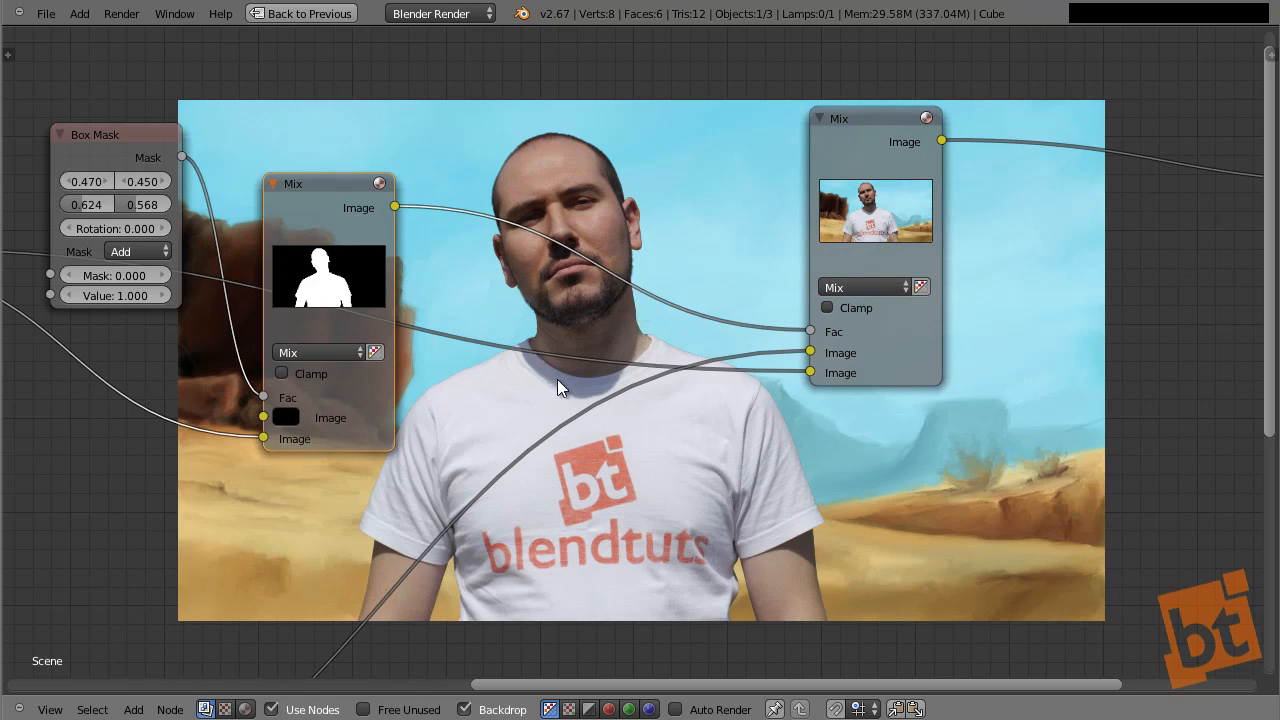
- Arrange the Box Mask, matte Mix and Keying nodes closer together
{"action": "middle_click_drag", "start_coordinate": [624, 341], "coordinate": [626, 296]}
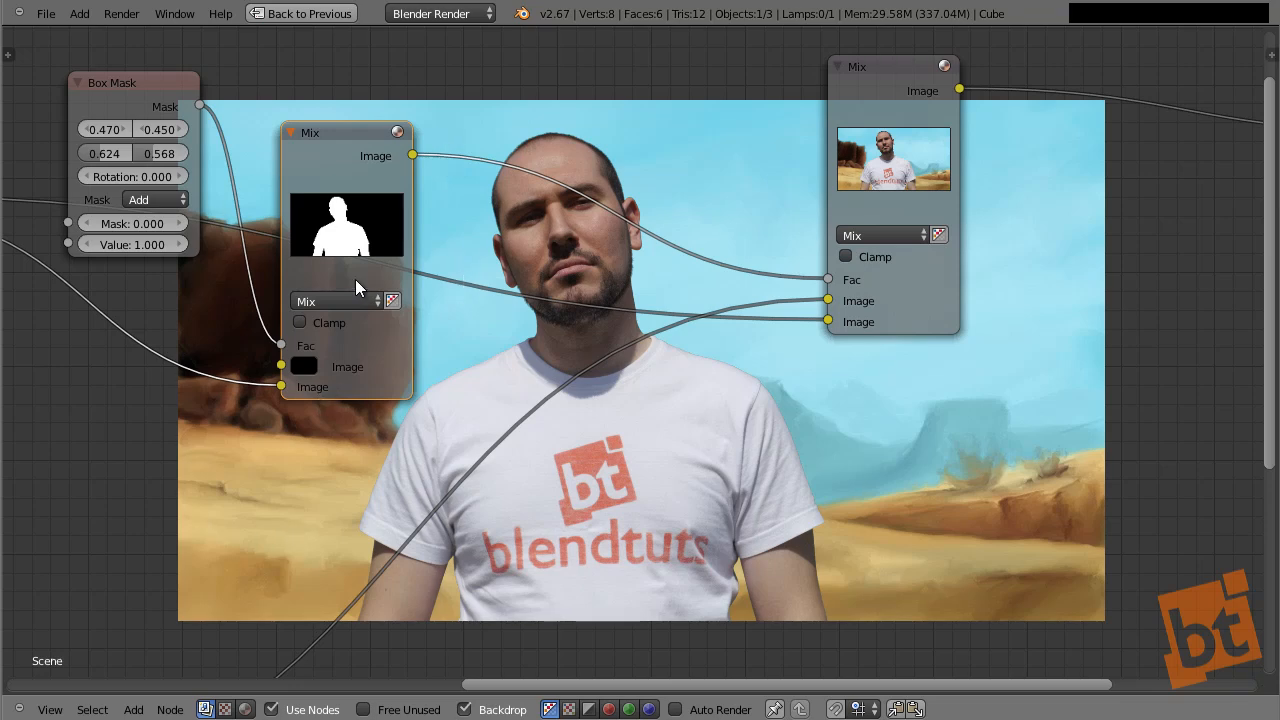
{"action": "middle_click_drag", "start_coordinate": [260, 382], "coordinate": [608, 350]}
{"action": "scroll", "coordinate": [333, 440], "scroll_direction": "down", "scroll_amount": 8}
{"action": "middle_click_drag", "start_coordinate": [529, 356], "coordinate": [564, 318]}
{"action": "right_click", "coordinate": [585, 177]}
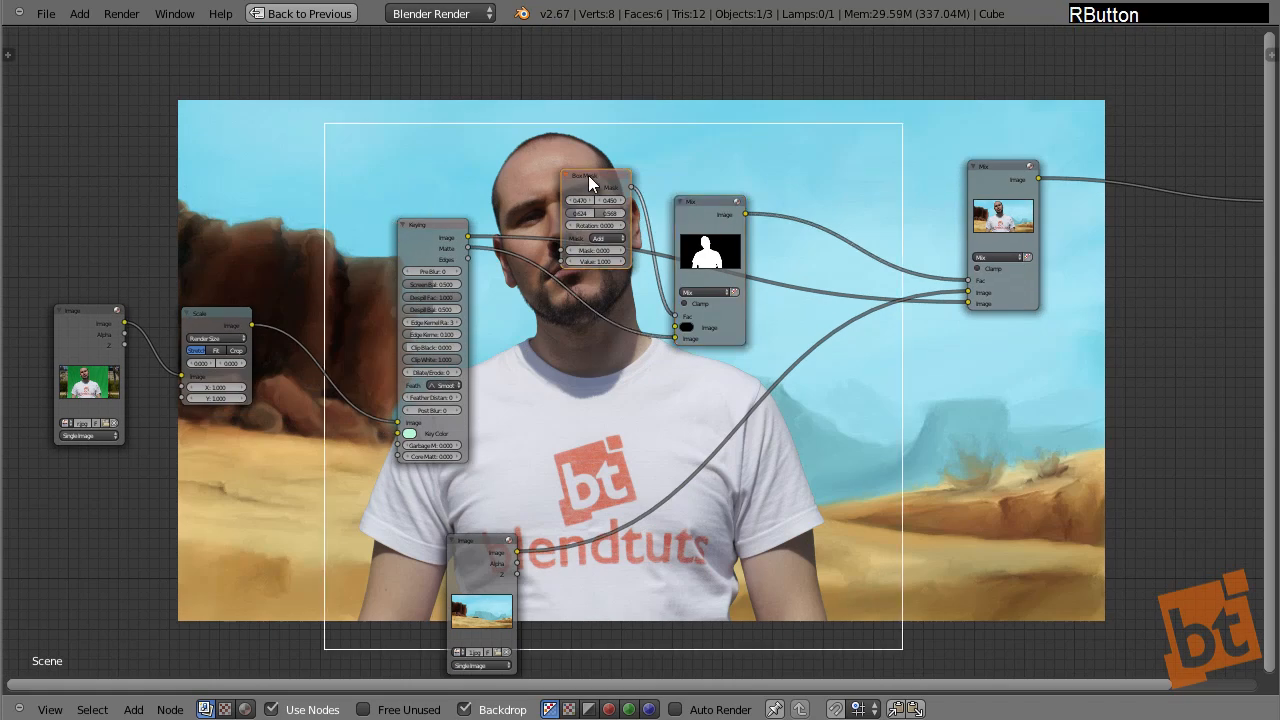
{"action": "key", "text": "g"}
{"action": "left_click", "coordinate": [543, 179]}
{"action": "right_click", "coordinate": [713, 210]}
{"action": "key", "text": "g"}
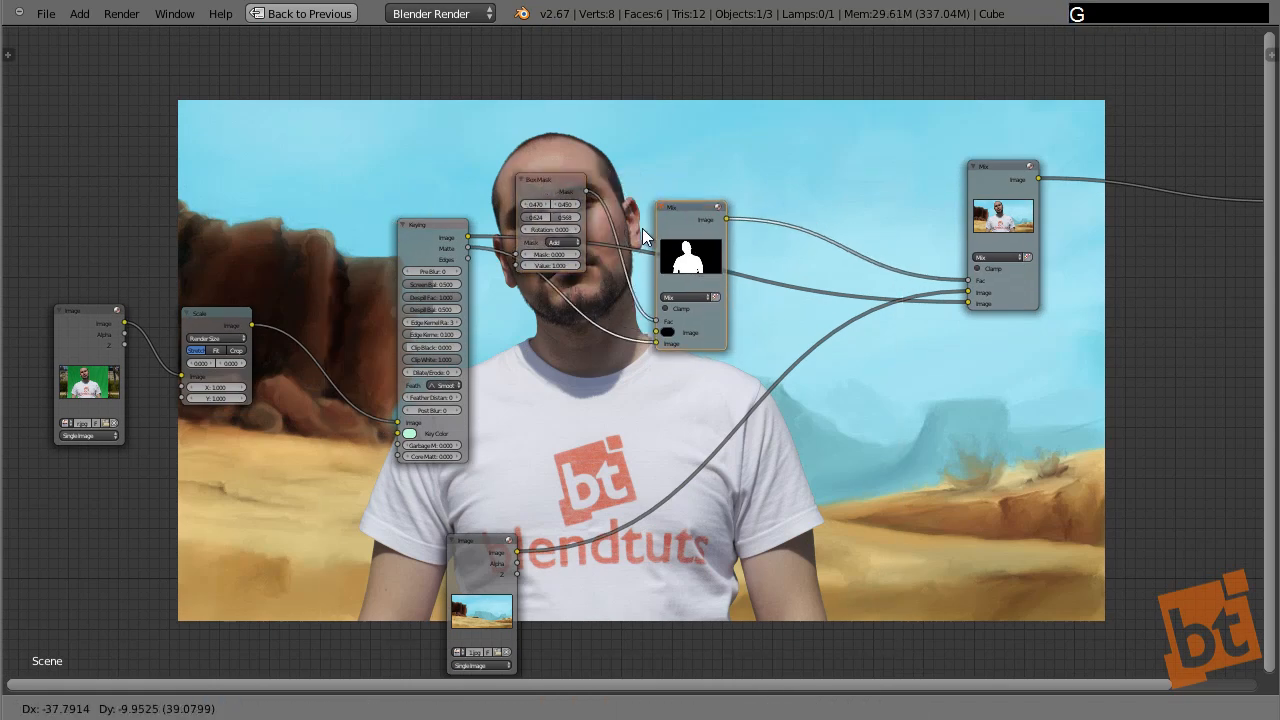
{"action": "left_click", "coordinate": [659, 228]}
{"action": "right_click", "coordinate": [436, 237]}
{"action": "key", "text": "g"}
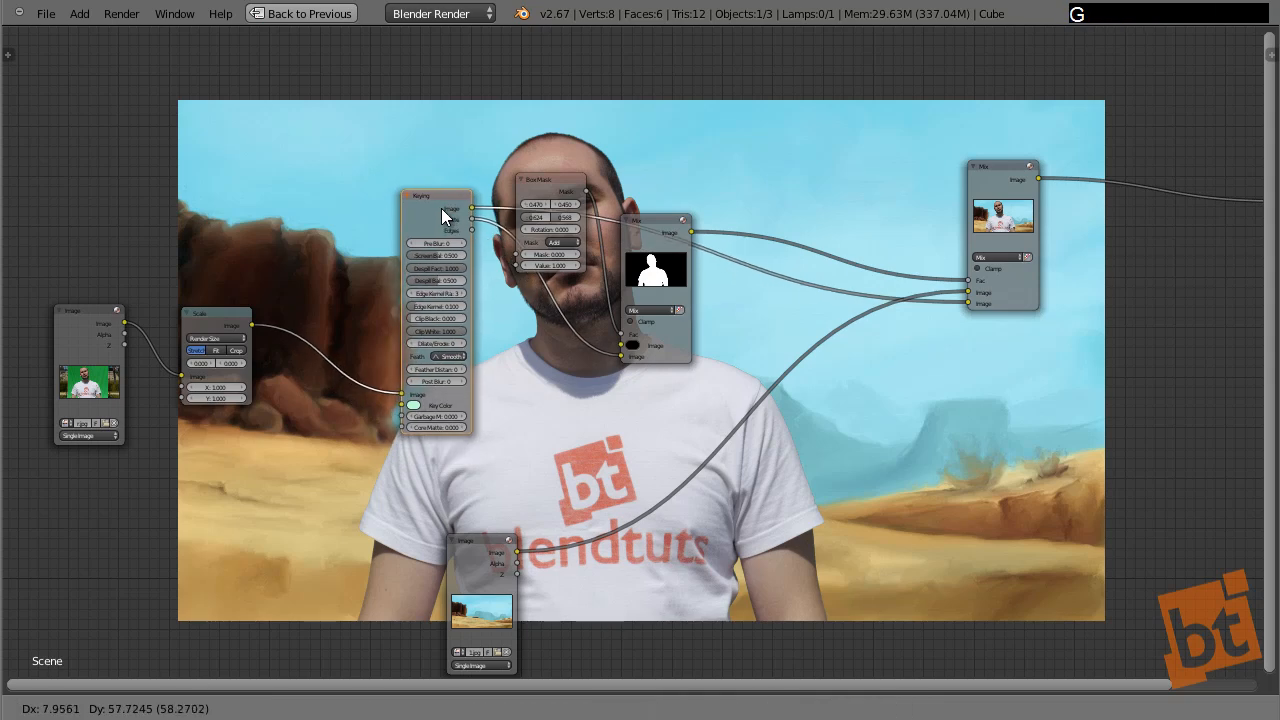
{"action": "left_click", "coordinate": [442, 208]}
- Select the Keying, Box Mask and matte Mix nodes and join them in a frame
{"action": "middle_click_drag", "start_coordinate": [717, 371], "coordinate": [705, 421]}
{"action": "scroll", "coordinate": [725, 398], "scroll_direction": "up", "scroll_amount": 2}
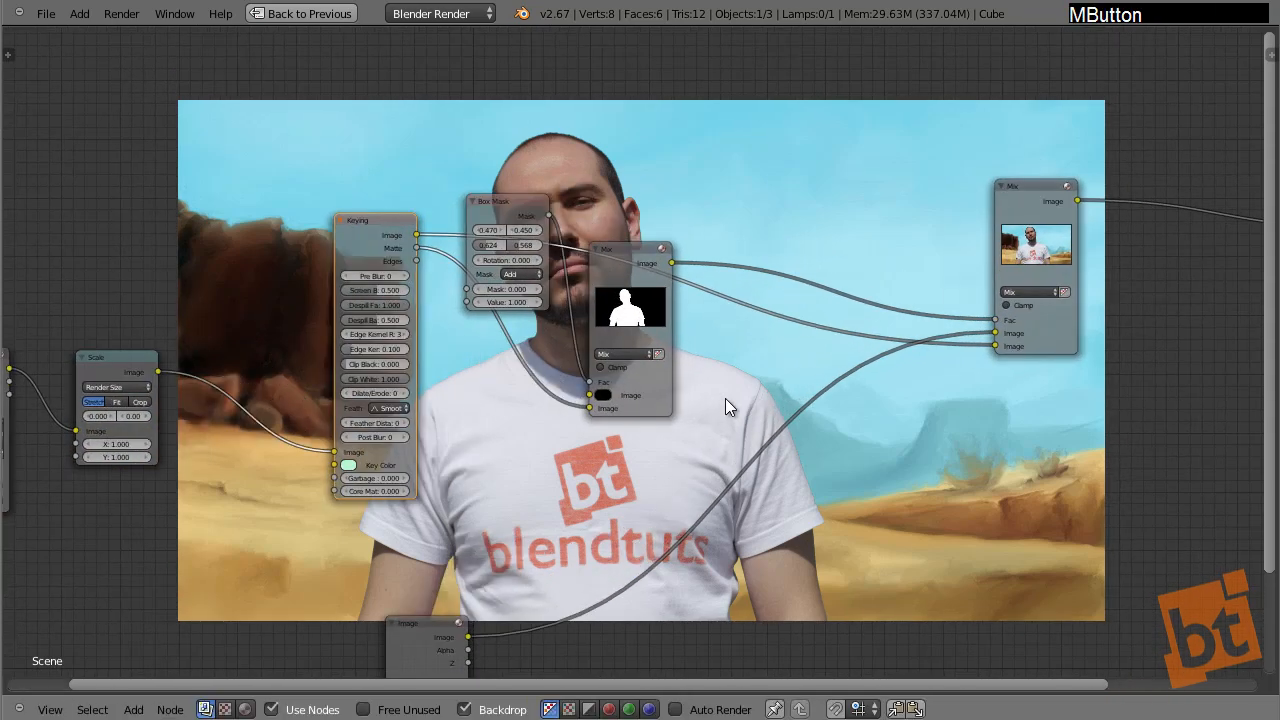
{"action": "right_click", "coordinate": [453, 172], "text": "shift"}
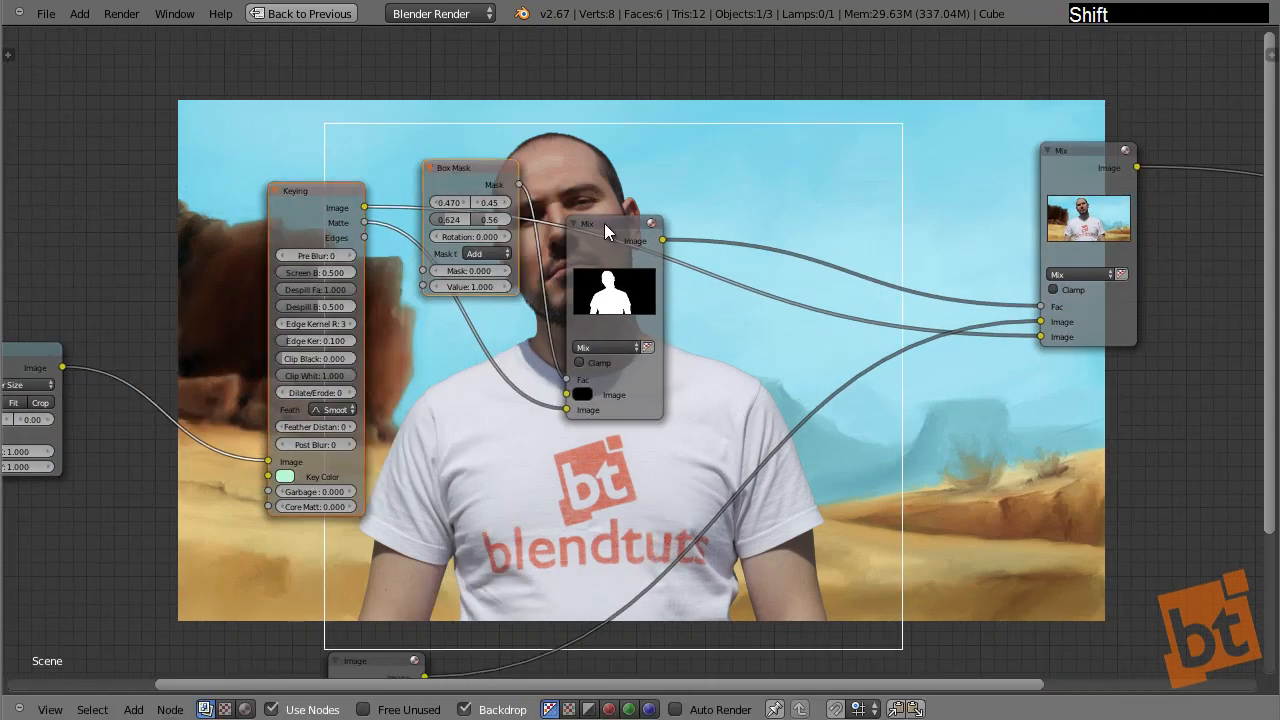
{"action": "right_click", "coordinate": [607, 225], "text": "shift"}
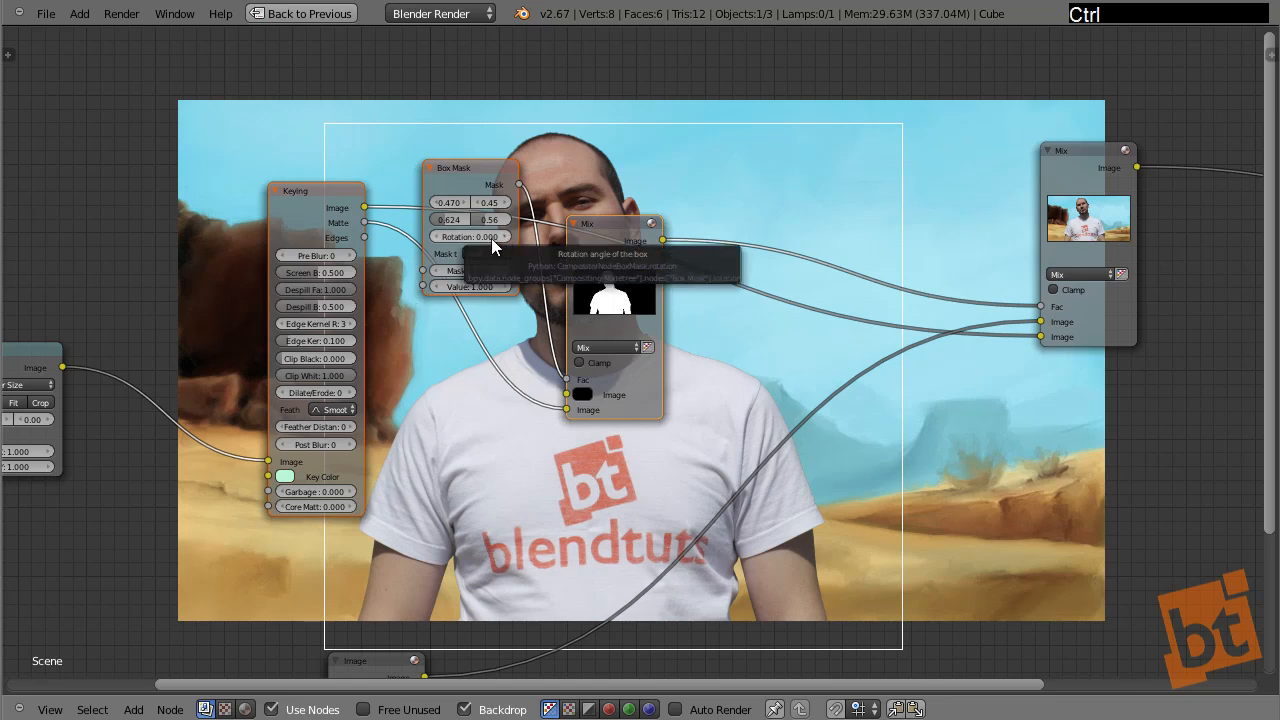
{"action": "key", "text": "ctrl+j"}
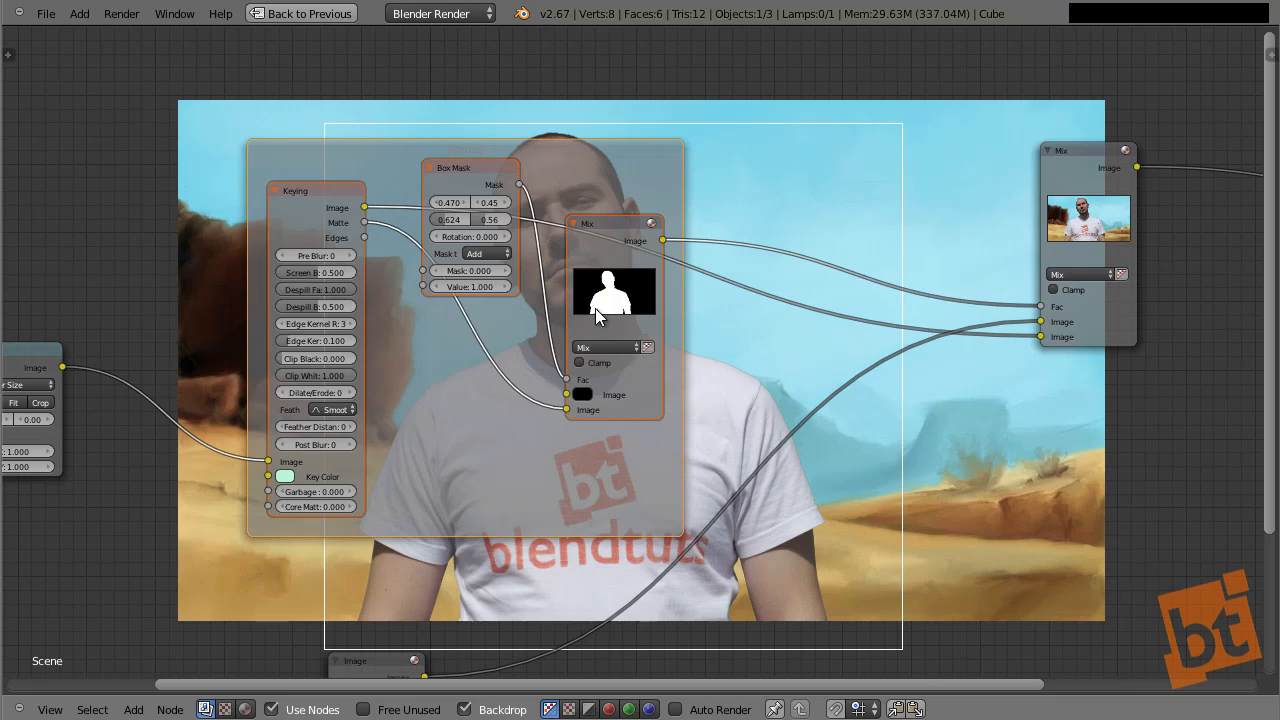
- Examine the framed nodes and their connections to the rest of the node tree
{"action": "middle_click_drag", "start_coordinate": [594, 308], "coordinate": [555, 281]}
{"action": "scroll", "coordinate": [555, 281], "scroll_direction": "down", "scroll_amount": 7}
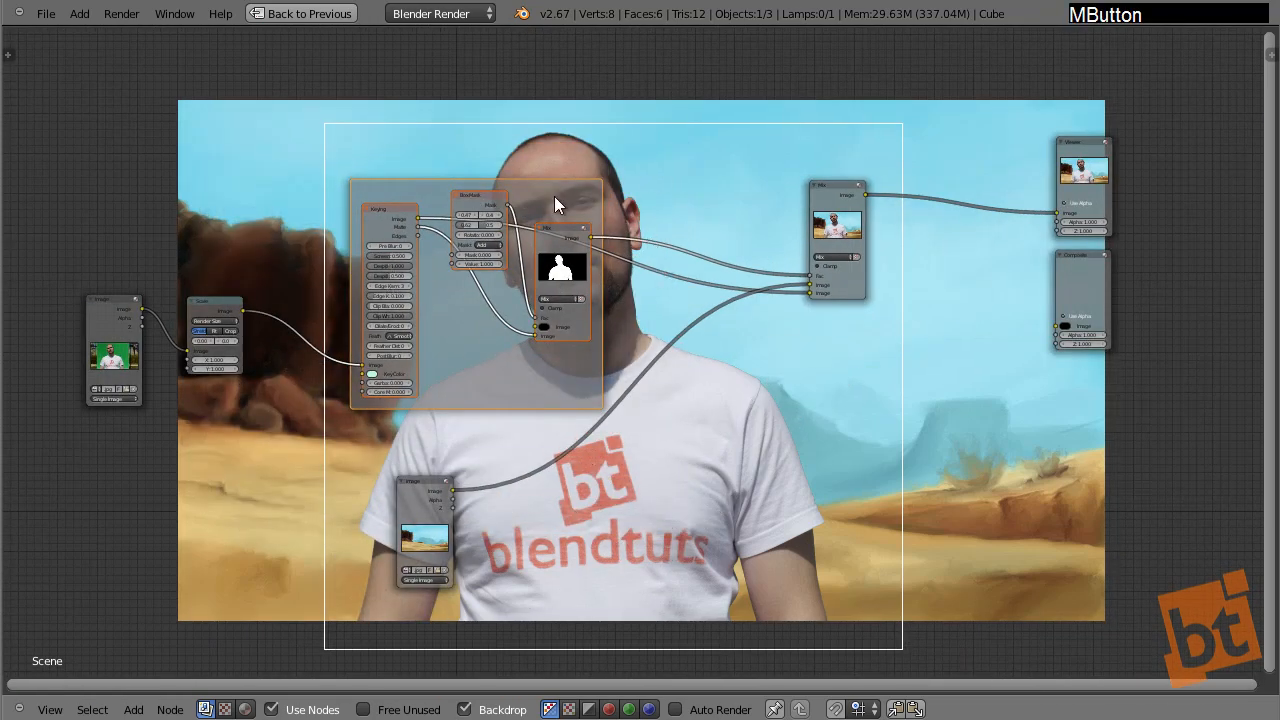
{"action": "middle_click_drag", "start_coordinate": [727, 246], "coordinate": [606, 306]}
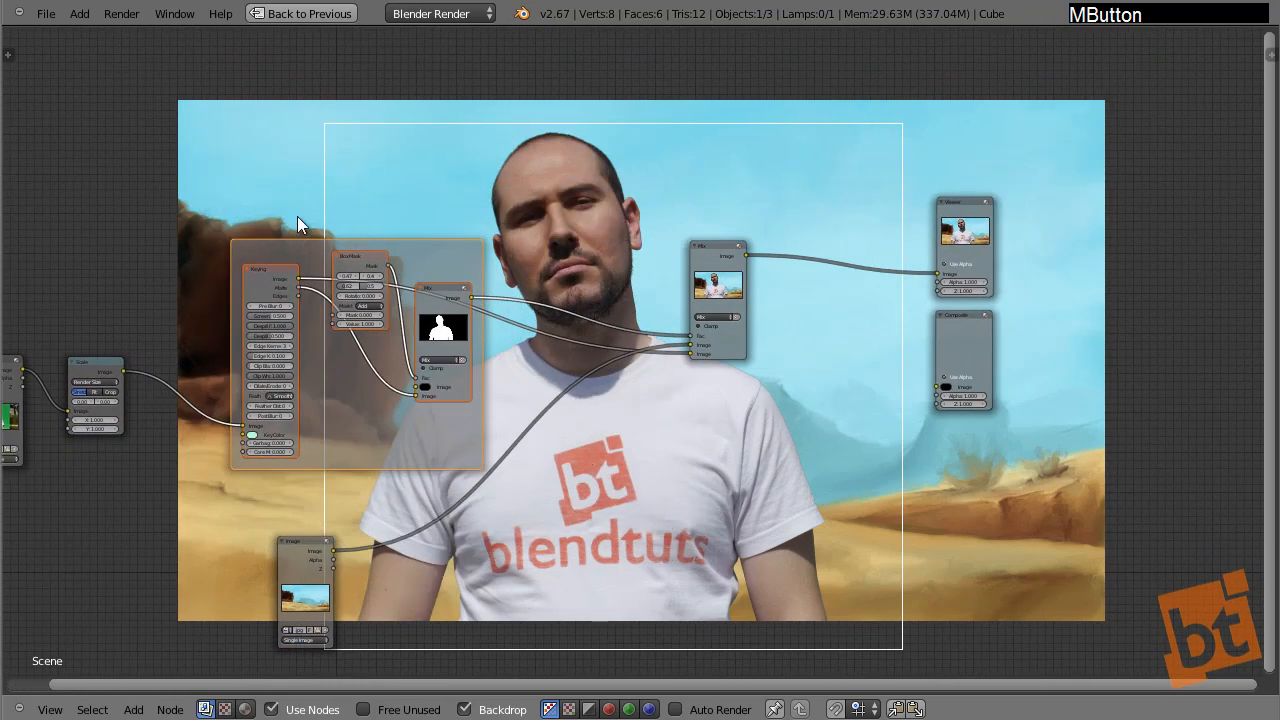
{"action": "middle_click_drag", "start_coordinate": [480, 340], "coordinate": [629, 309]}
{"action": "scroll", "coordinate": [527, 313], "scroll_direction": "up", "scroll_amount": 6}
{"action": "scroll", "coordinate": [487, 187], "scroll_direction": "up", "scroll_amount": 3}
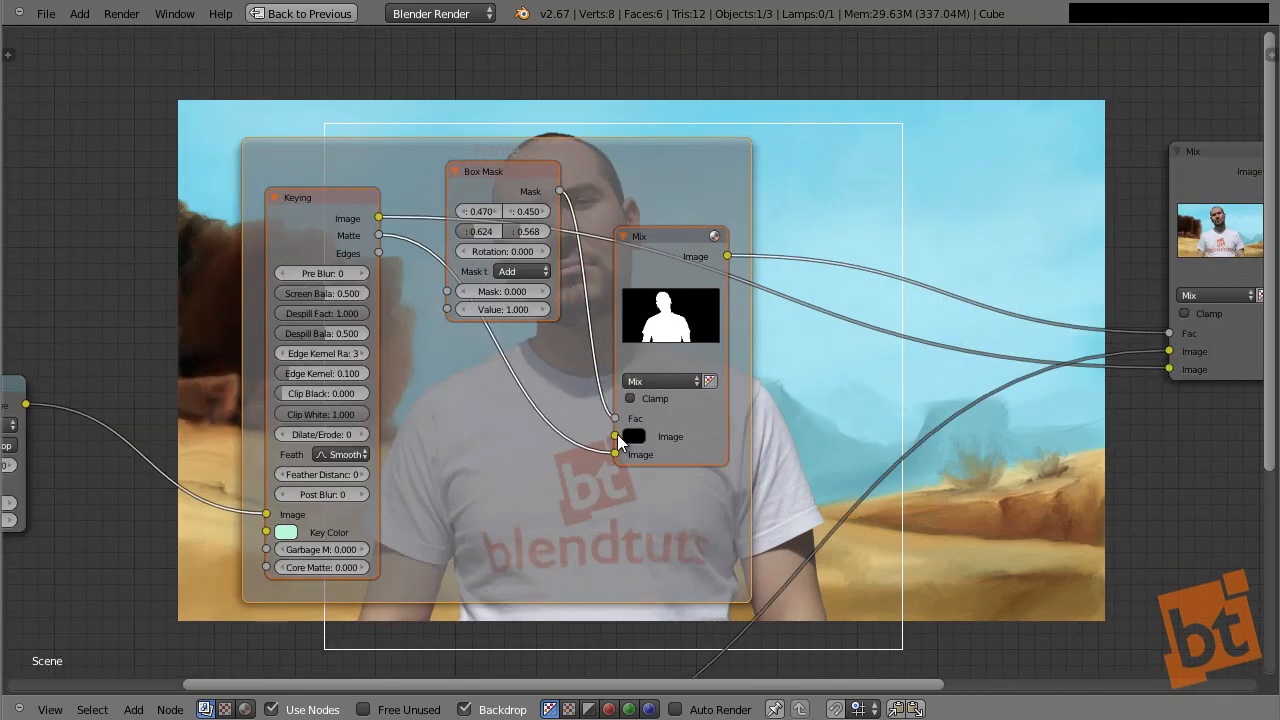
{"action": "middle_click_drag", "start_coordinate": [617, 434], "coordinate": [588, 329]}
{"action": "scroll", "coordinate": [588, 329], "scroll_direction": "down", "scroll_amount": 2}
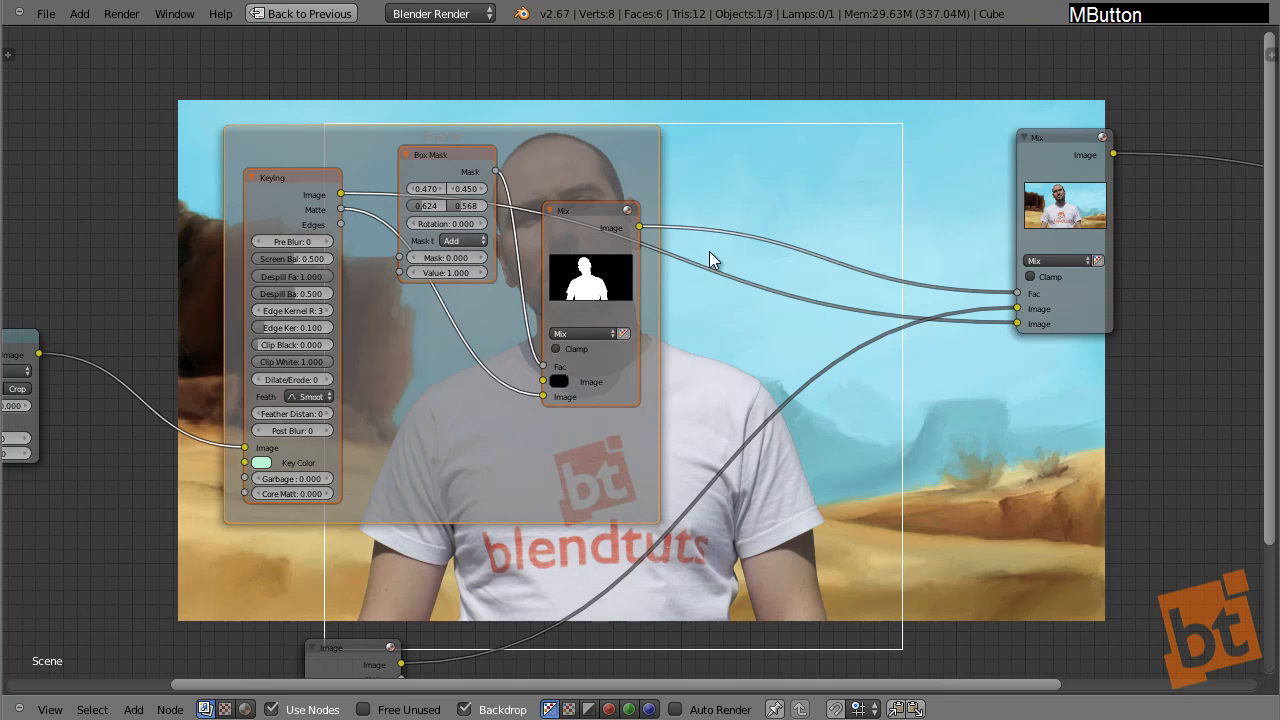
- Show the frame's node properties and label the frame "Green Screen"
{"action": "key", "text": "n"}
{"action": "left_click", "coordinate": [1206, 69]}
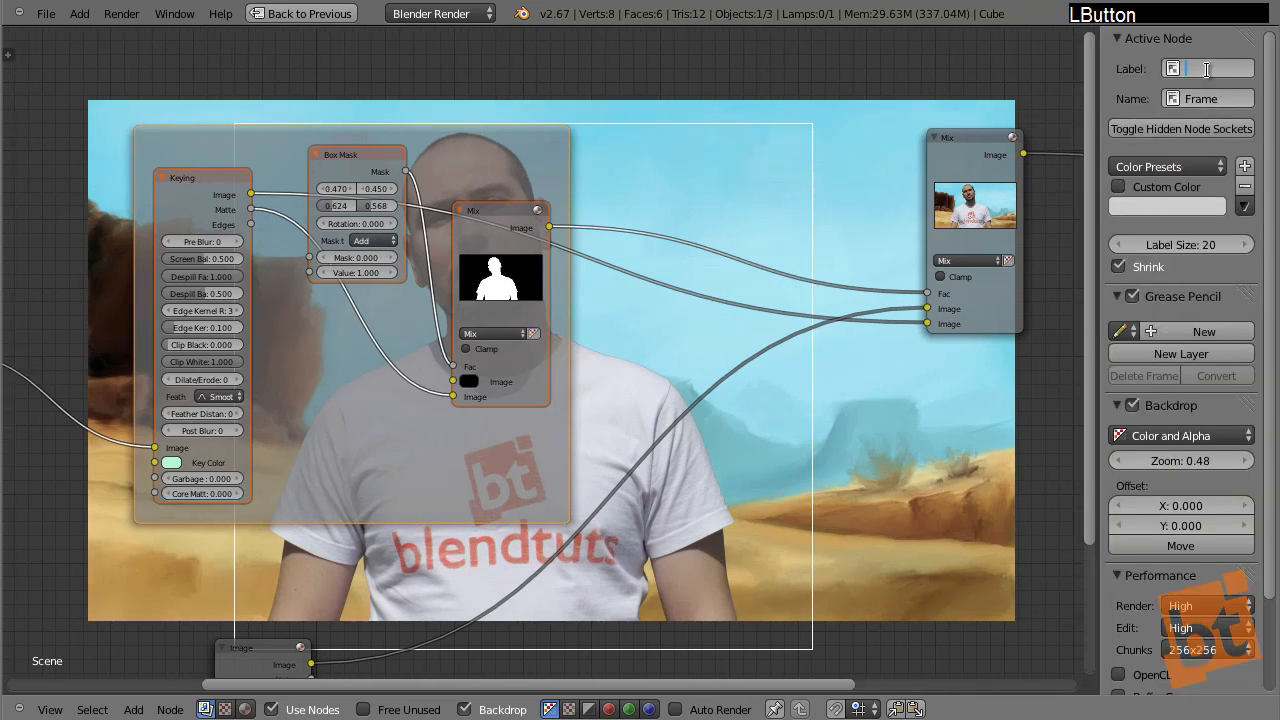
{"action": "key", "text": "shift"}
{"action": "type", "text": "Green Sc"}
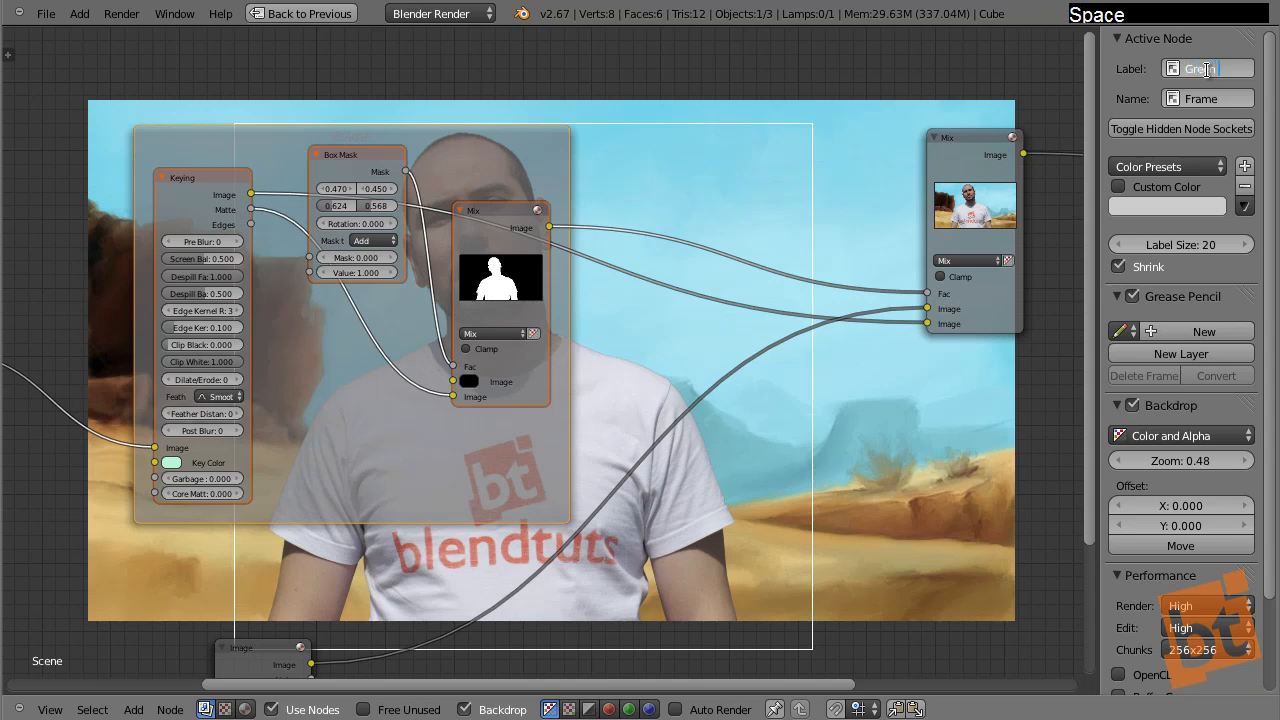
{"action": "type", "text": "reen"}
{"action": "key", "text": "Return"}
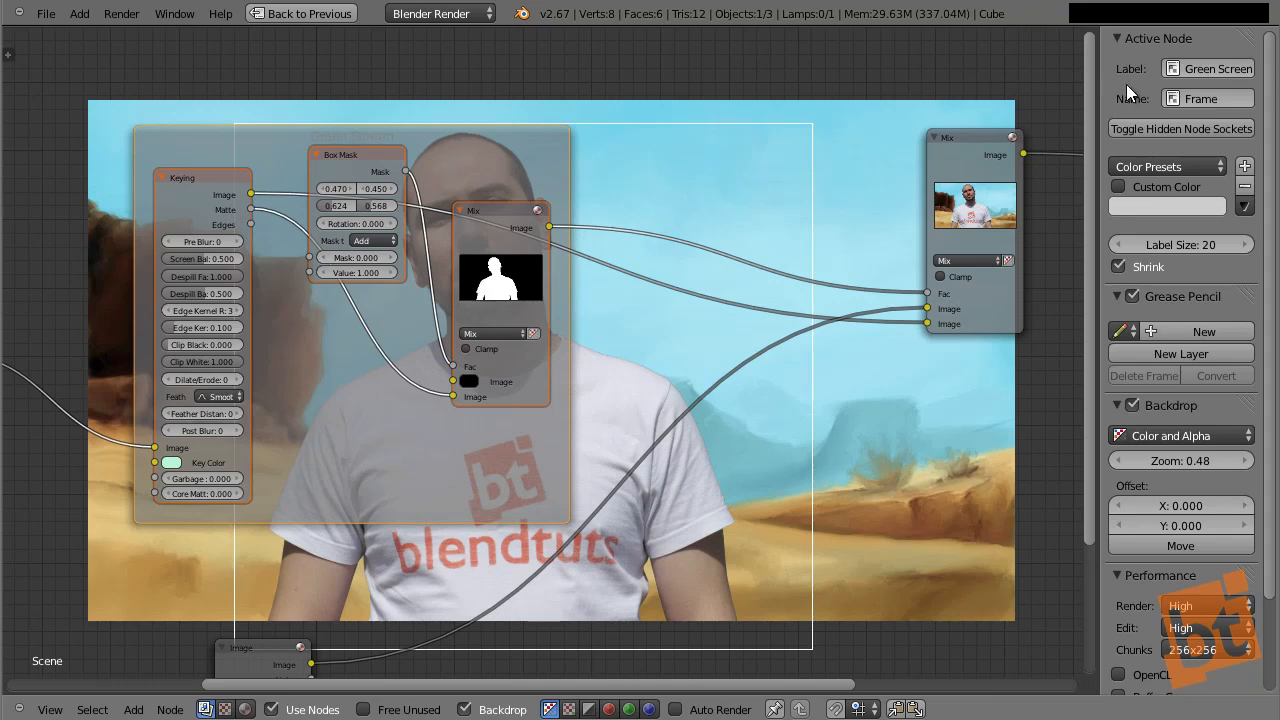
- Enable a custom colour for the Green Screen frame and set it to a saturated green, about R 0.000, G 0.608, B 0.016
{"action": "left_click", "coordinate": [1119, 186]}
{"action": "left_click", "coordinate": [1144, 206]}
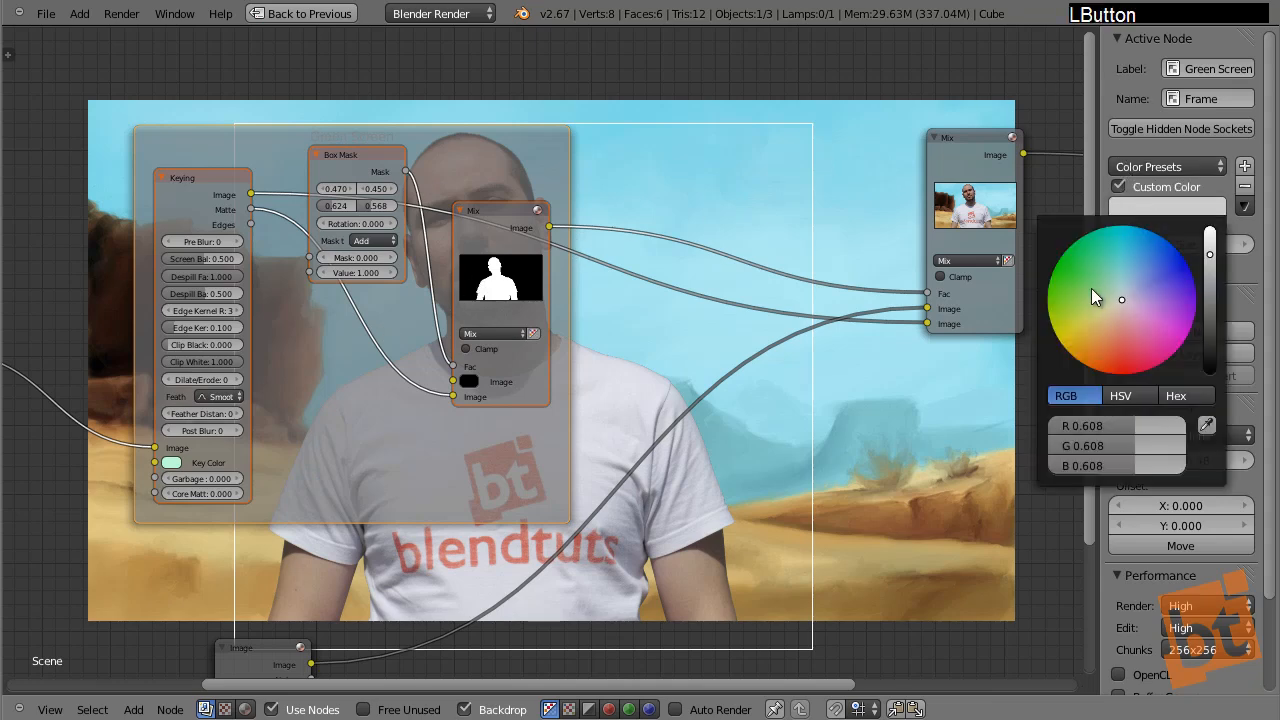
{"action": "left_click", "coordinate": [1055, 263]}
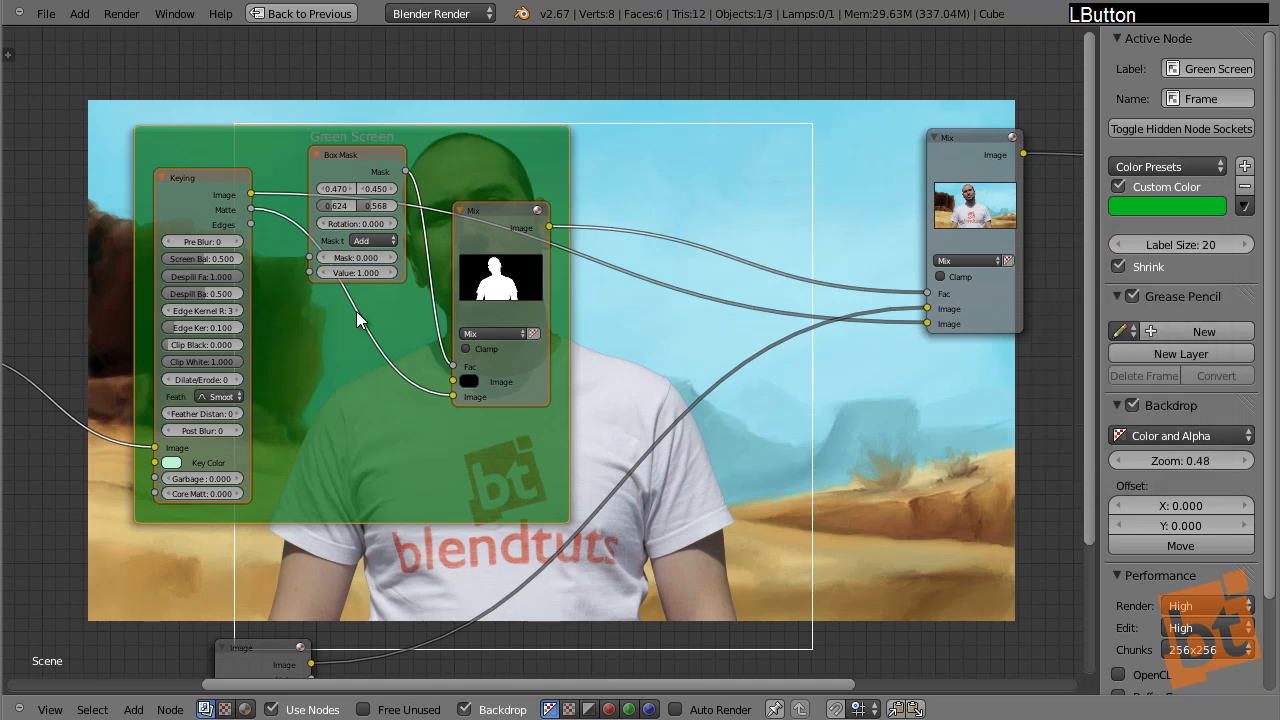
{"action": "left_click", "coordinate": [1144, 208]}
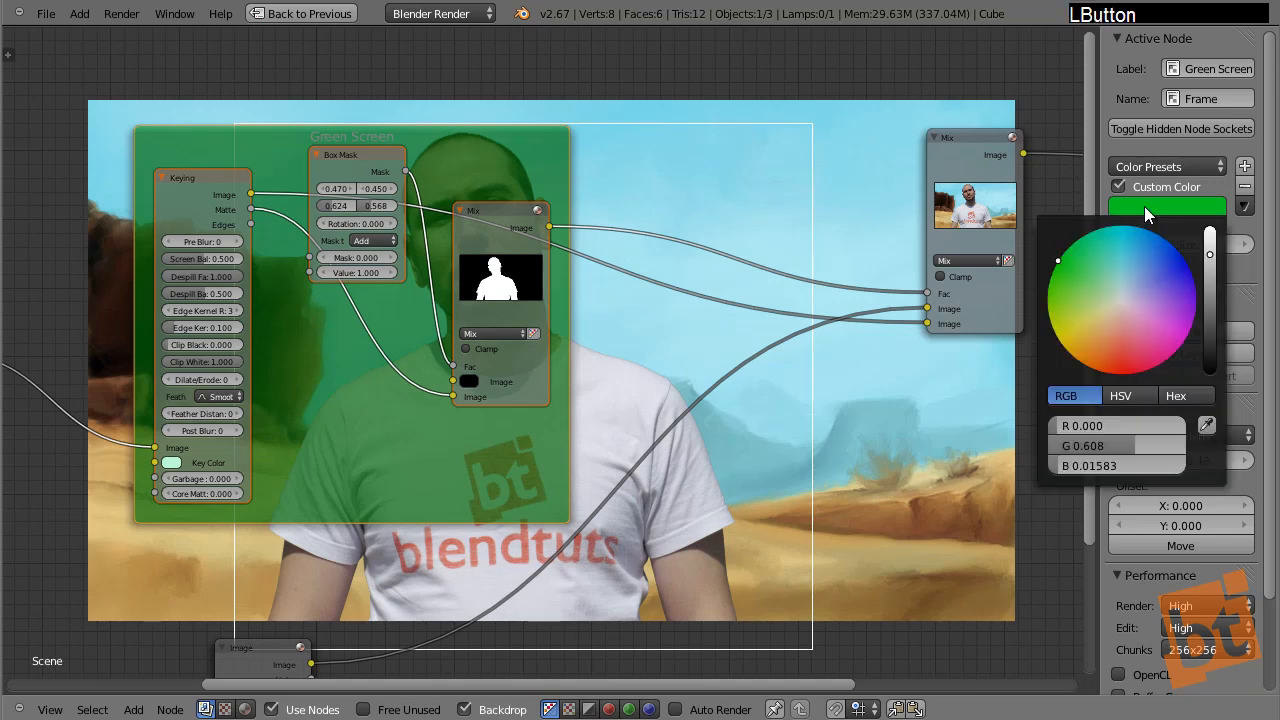
- Move the Green Screen frame slightly up and to the left, and shift the desert background Image node further left
{"action": "scroll", "coordinate": [586, 279], "scroll_direction": "down", "scroll_amount": 1}
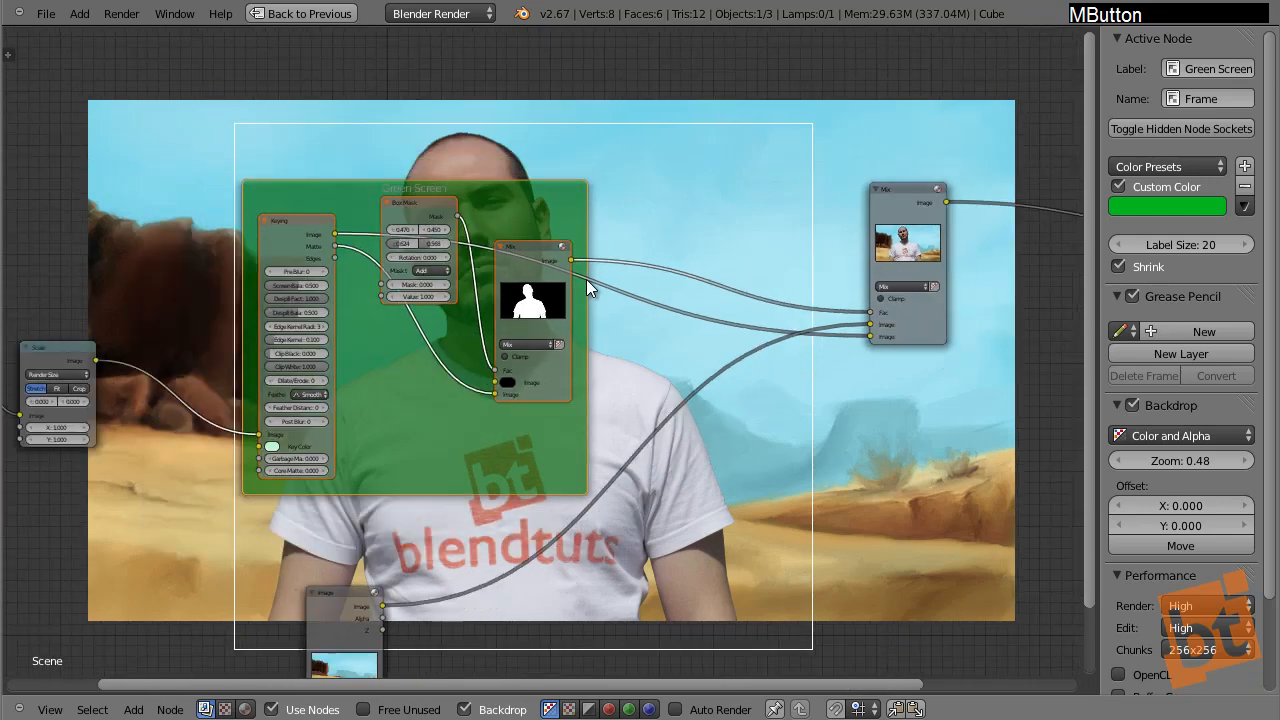
{"action": "middle_click_drag", "start_coordinate": [586, 279], "coordinate": [532, 236], "text": "ctrl"}
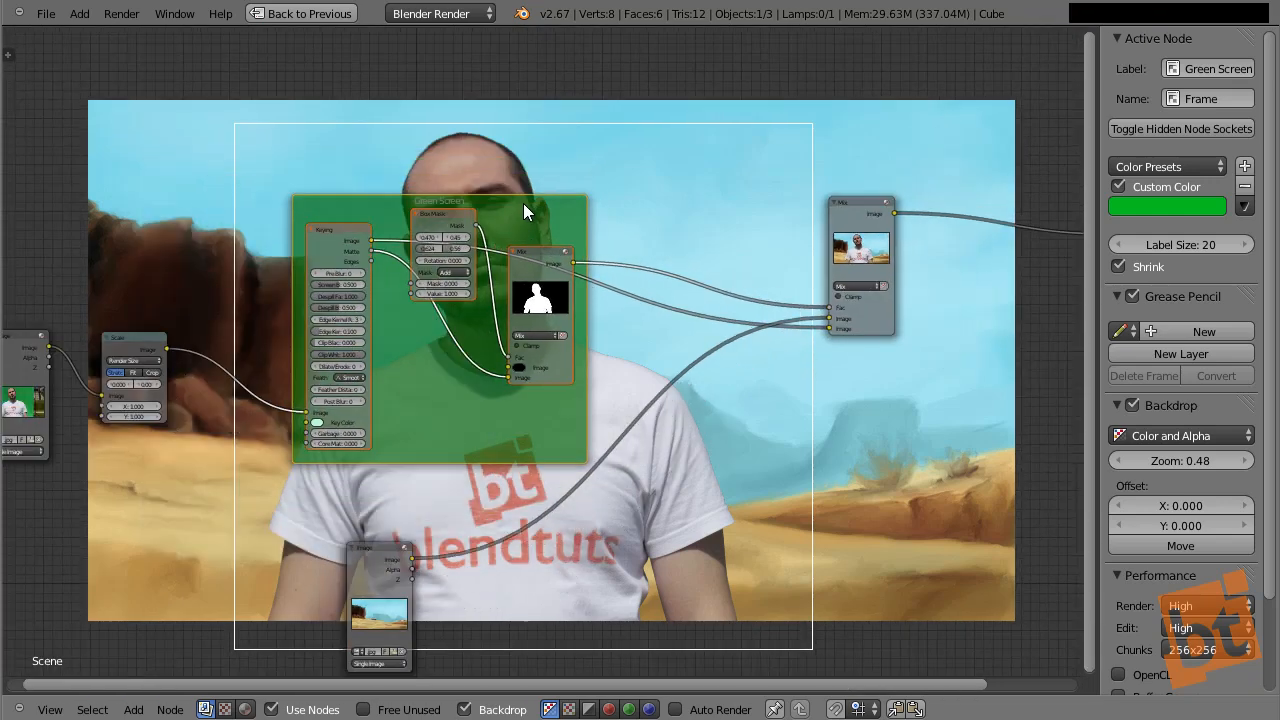
{"action": "right_click_drag", "start_coordinate": [523, 203], "coordinate": [478, 176]}
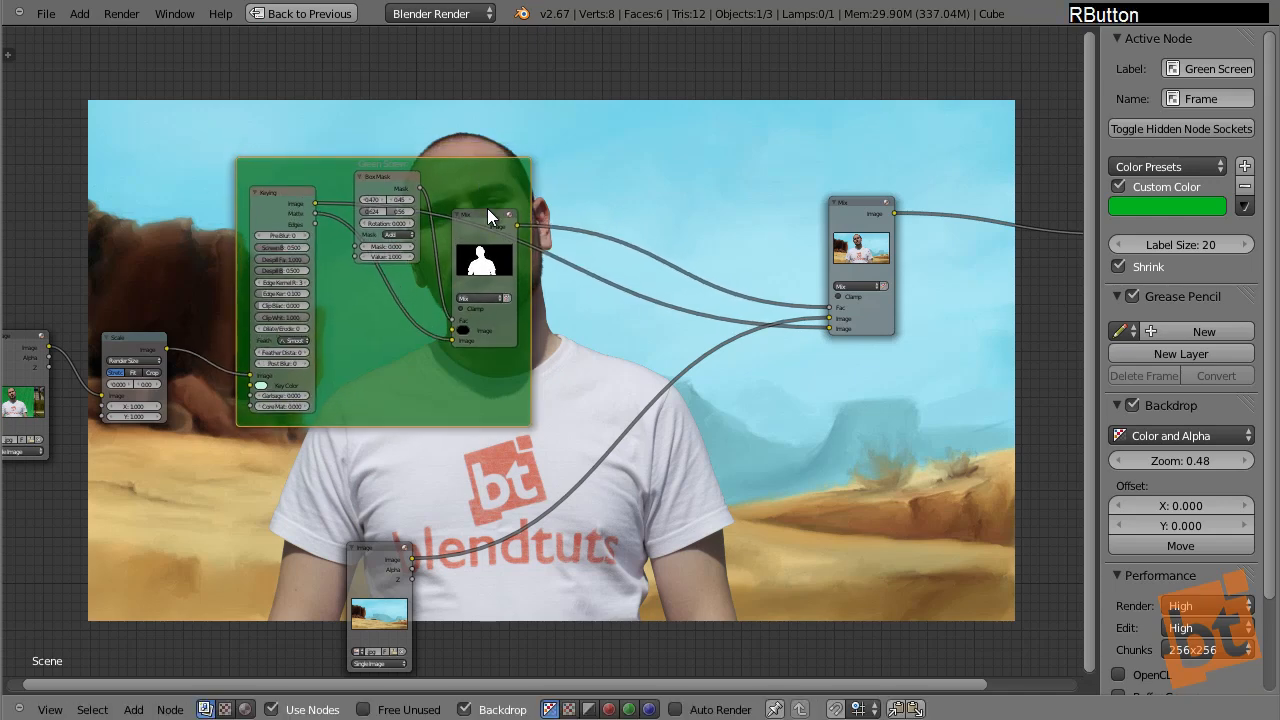
{"action": "middle_click_drag", "start_coordinate": [387, 530], "coordinate": [320, 472]}
{"action": "left_click_drag", "start_coordinate": [313, 491], "coordinate": [220, 514]}
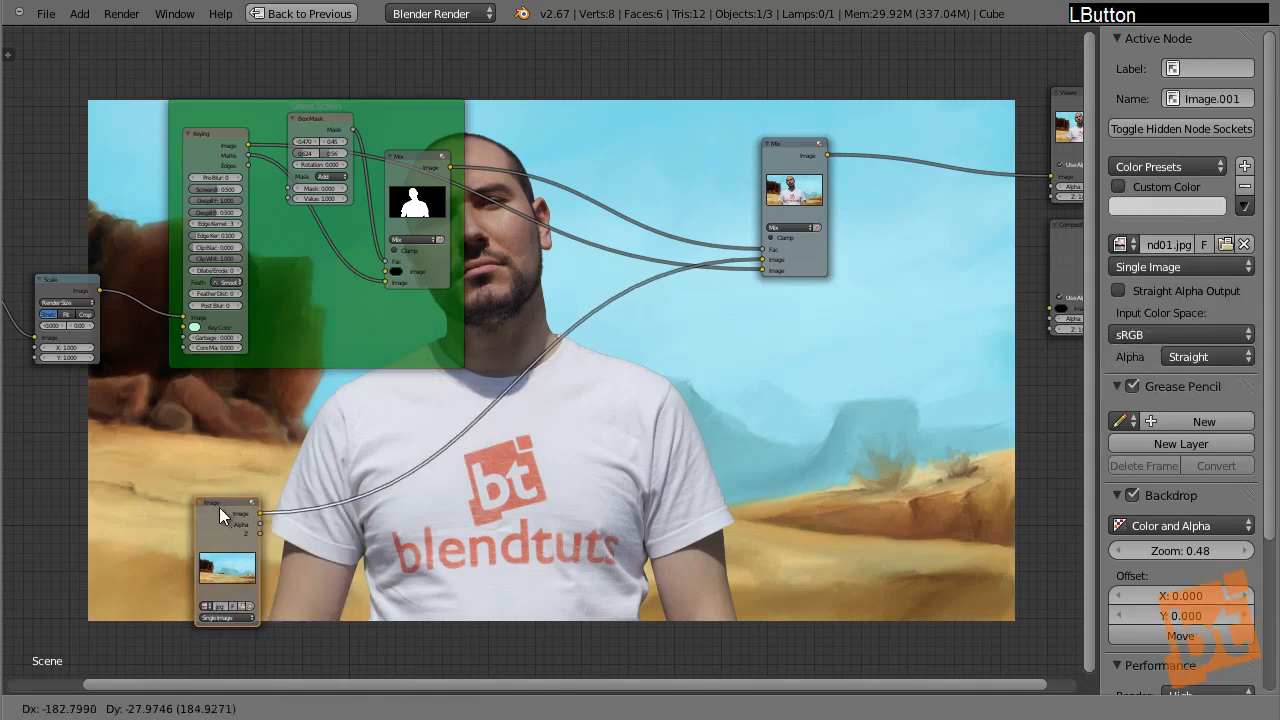
- Enlarge the backdrop to a zoom of about 0.83, with the man's head in clear view beside the Keying node
{"action": "middle_click_drag", "start_coordinate": [226, 283], "coordinate": [622, 434]}
{"action": "scroll", "coordinate": [697, 412], "scroll_direction": "up", "scroll_amount": 3}
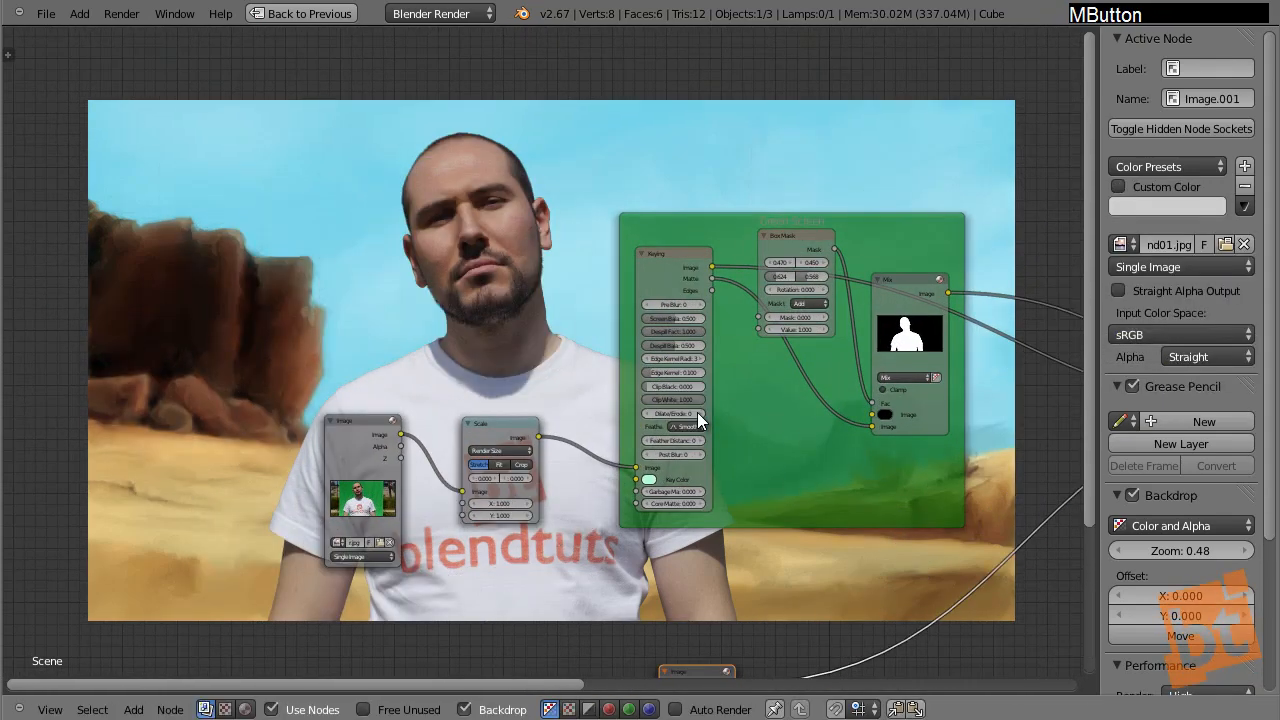
{"action": "key", "text": "alt+v"}
{"action": "key", "text": "alt+v"}
{"action": "key", "text": "alt+v"}
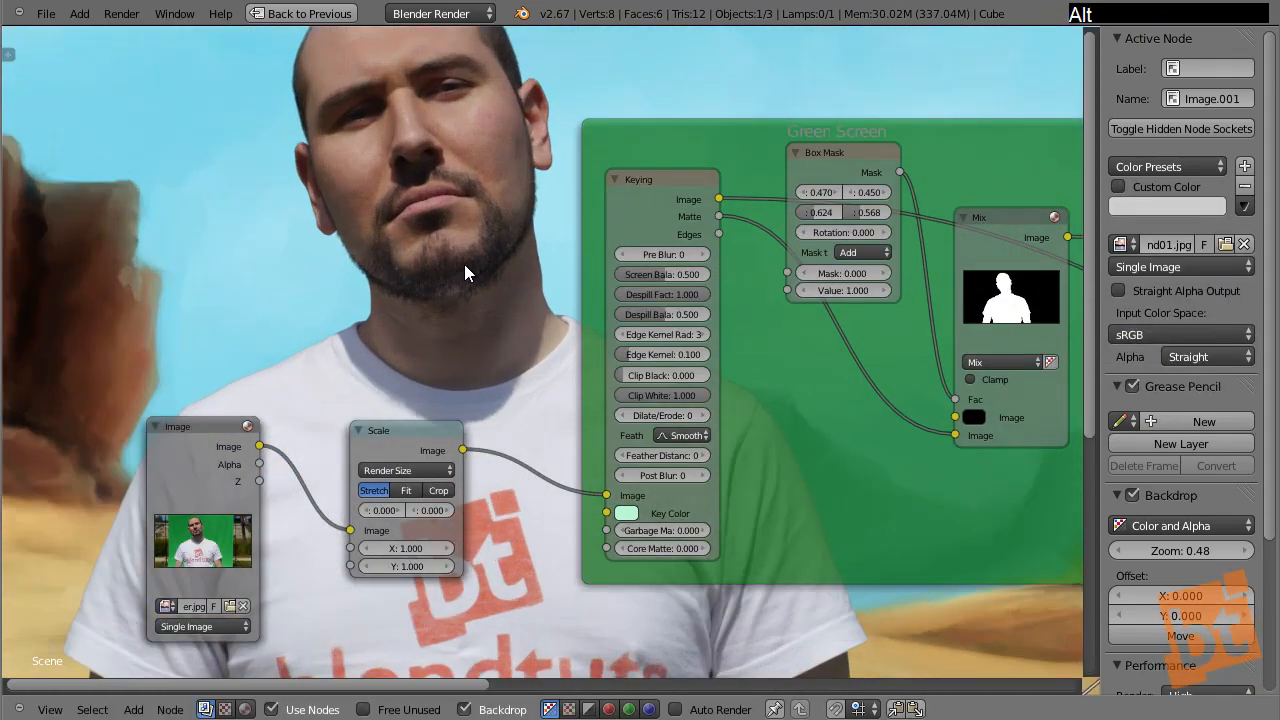
{"action": "middle_click_drag", "start_coordinate": [464, 264], "coordinate": [409, 303], "text": "alt"}
{"action": "scroll", "coordinate": [401, 317], "scroll_direction": "up", "scroll_amount": 1}
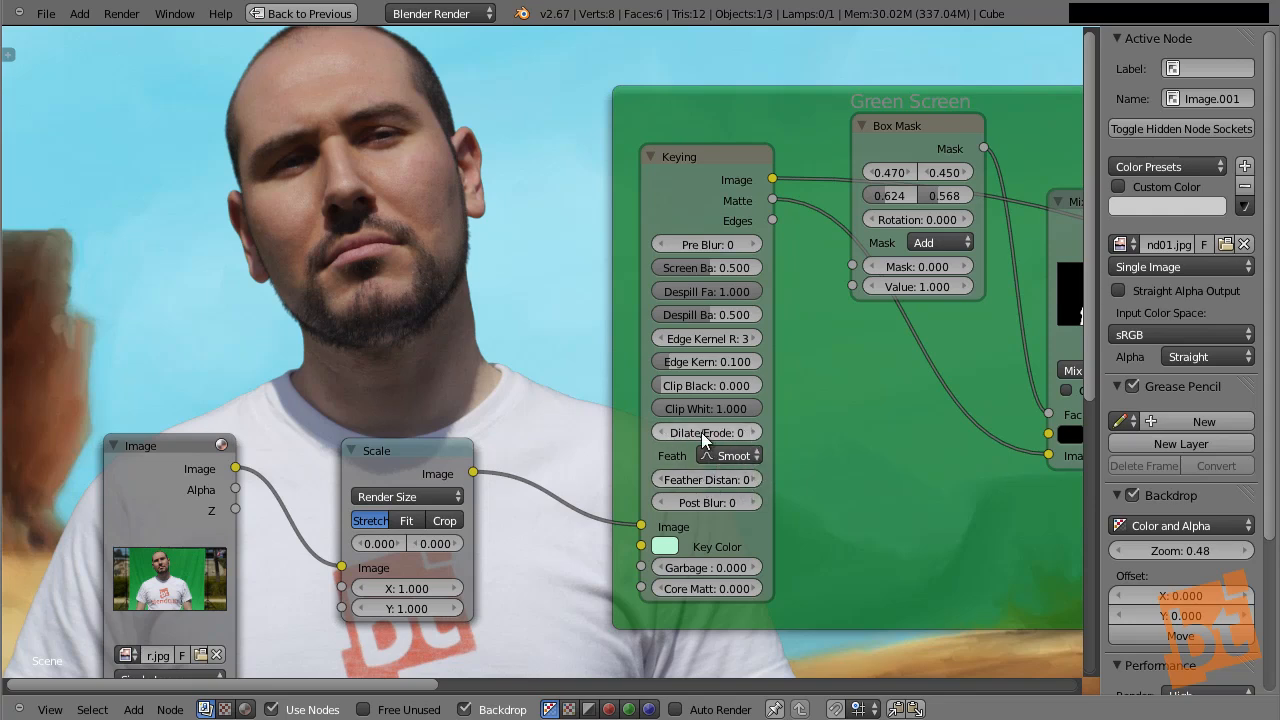
- Try a Dilate/Erode value of 7 on the Keying node
{"action": "left_click", "coordinate": [755, 434]}
{"action": "left_click", "coordinate": [755, 434]}
{"action": "left_click", "coordinate": [755, 434]}
{"action": "left_click", "coordinate": [755, 434]}
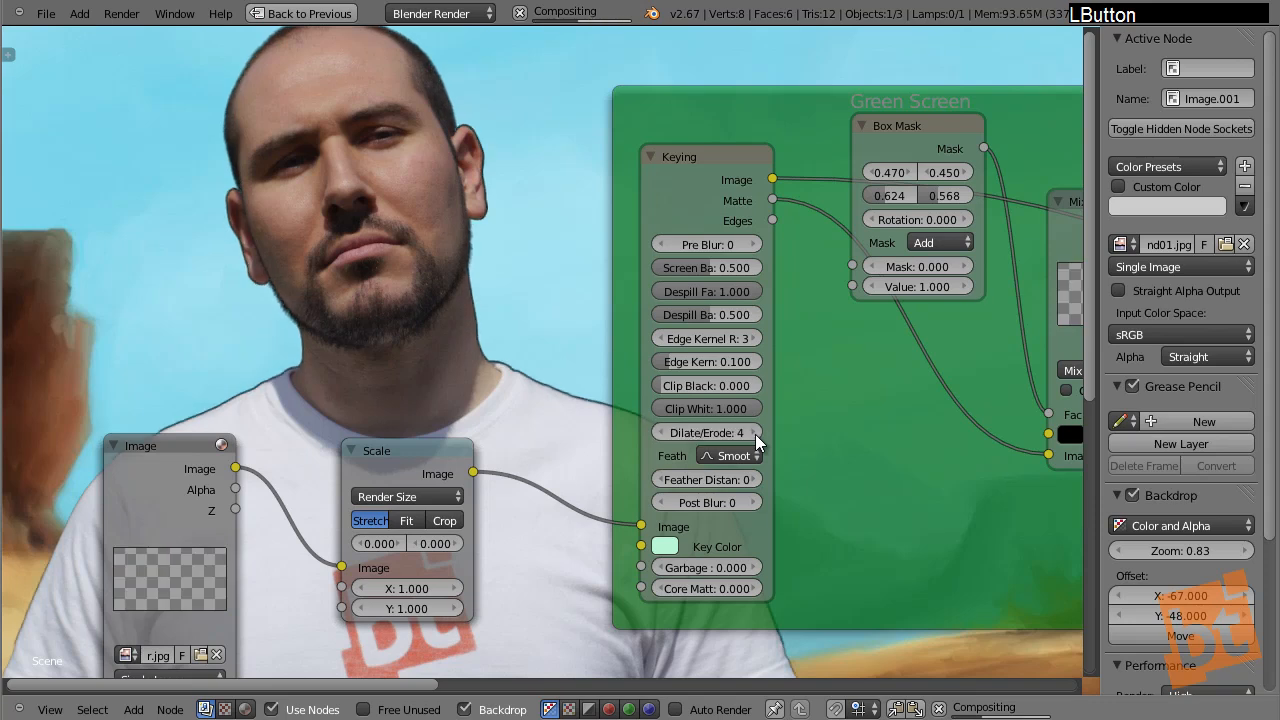
{"action": "left_click", "coordinate": [755, 434]}
{"action": "left_click", "coordinate": [755, 434]}
{"action": "left_click", "coordinate": [755, 434]}
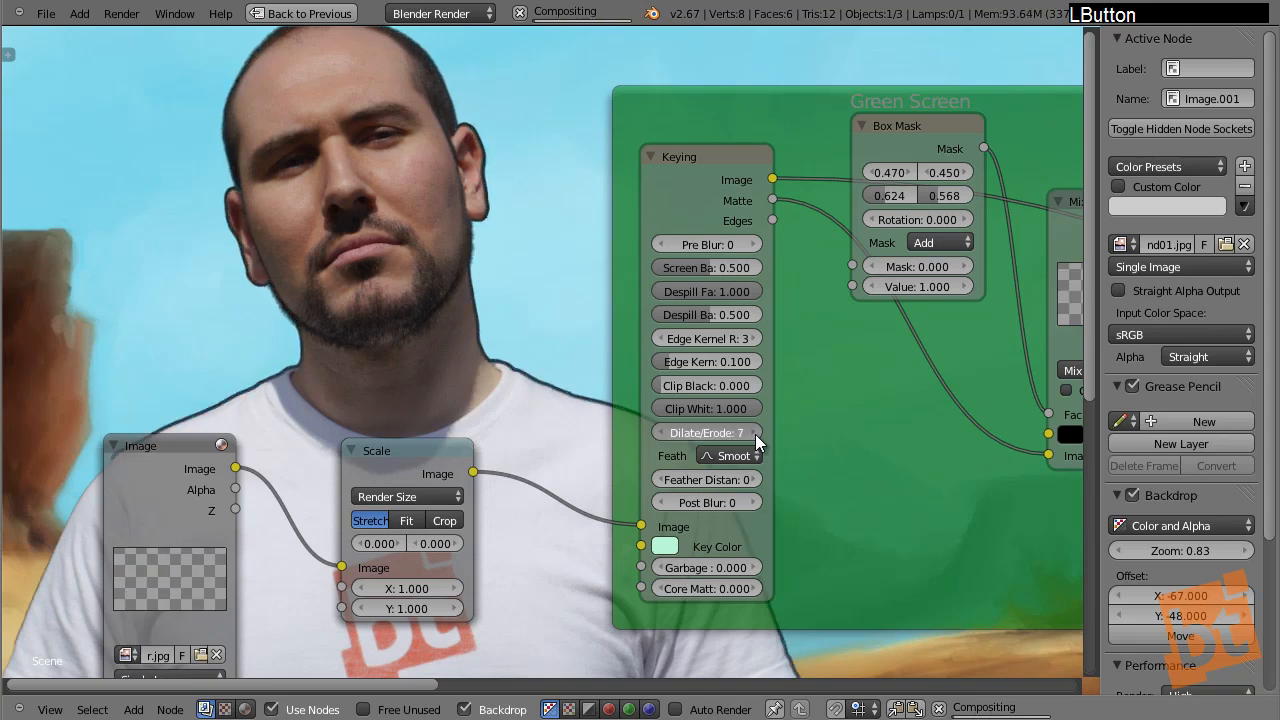
- Return the Keying node's Dilate/Erode value to 0
{"action": "left_click", "coordinate": [662, 433]}
{"action": "left_click", "coordinate": [662, 433]}
{"action": "left_click", "coordinate": [662, 433]}
{"action": "left_click", "coordinate": [662, 433]}
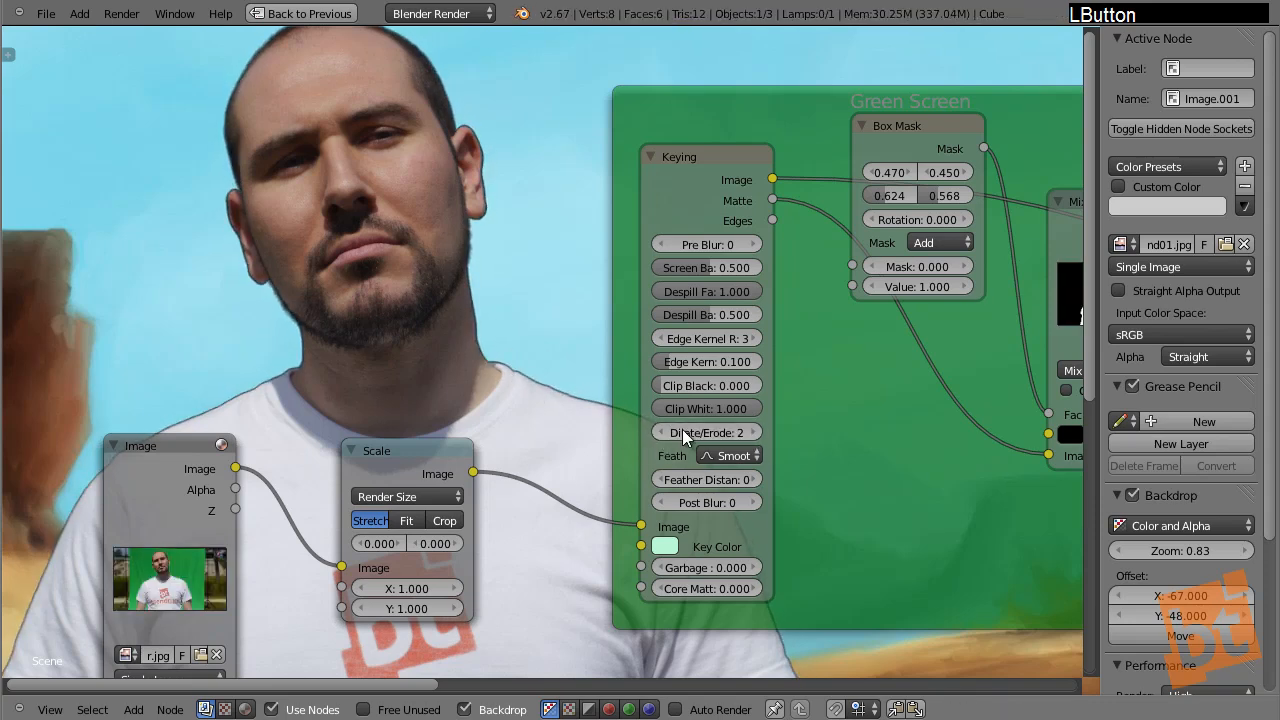
{"action": "left_click", "coordinate": [662, 433]}
{"action": "left_click", "coordinate": [659, 433]}
{"action": "left_click", "coordinate": [659, 433]}
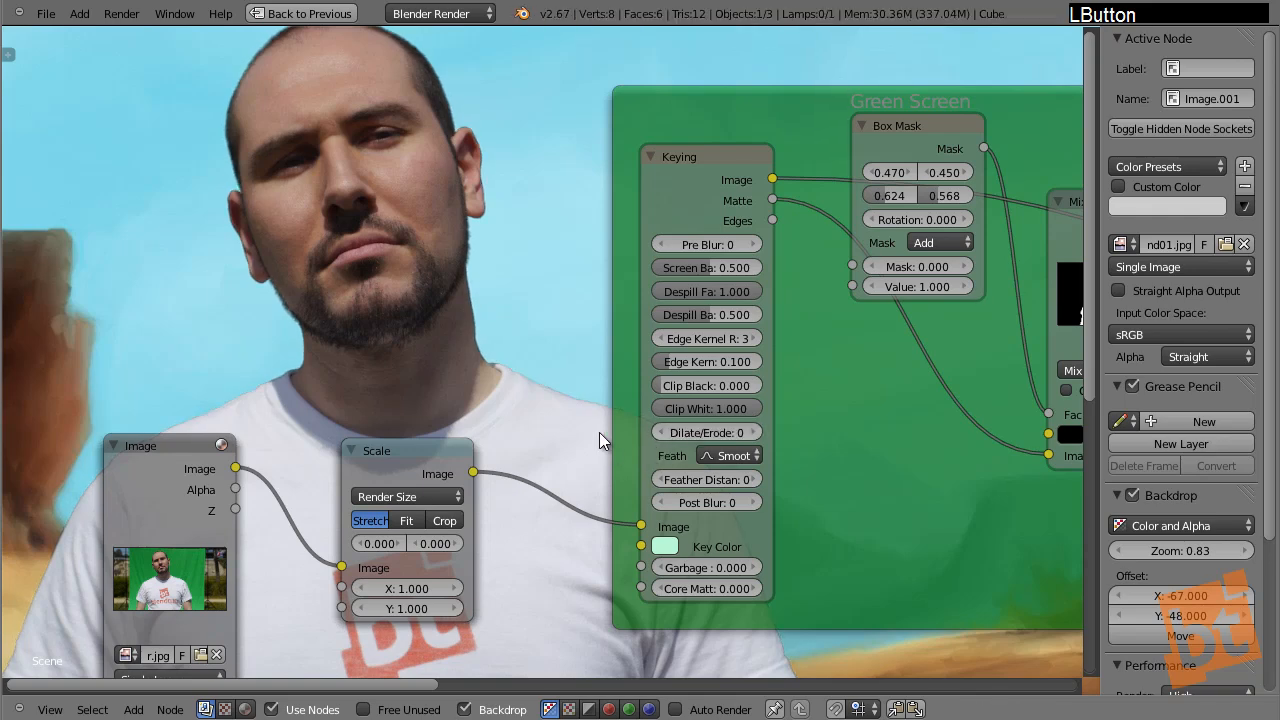
- Try eroding the matte by lowering the Keying node's Dilate/Erode value to -9
{"action": "mouse_move", "coordinate": [594, 412]}
{"action": "middle_mouse_down"}
{"action": "mouse_move", "coordinate": [696, 439]}
{"action": "mouse_move", "coordinate": [613, 416]}
{"action": "middle_mouse_up"}
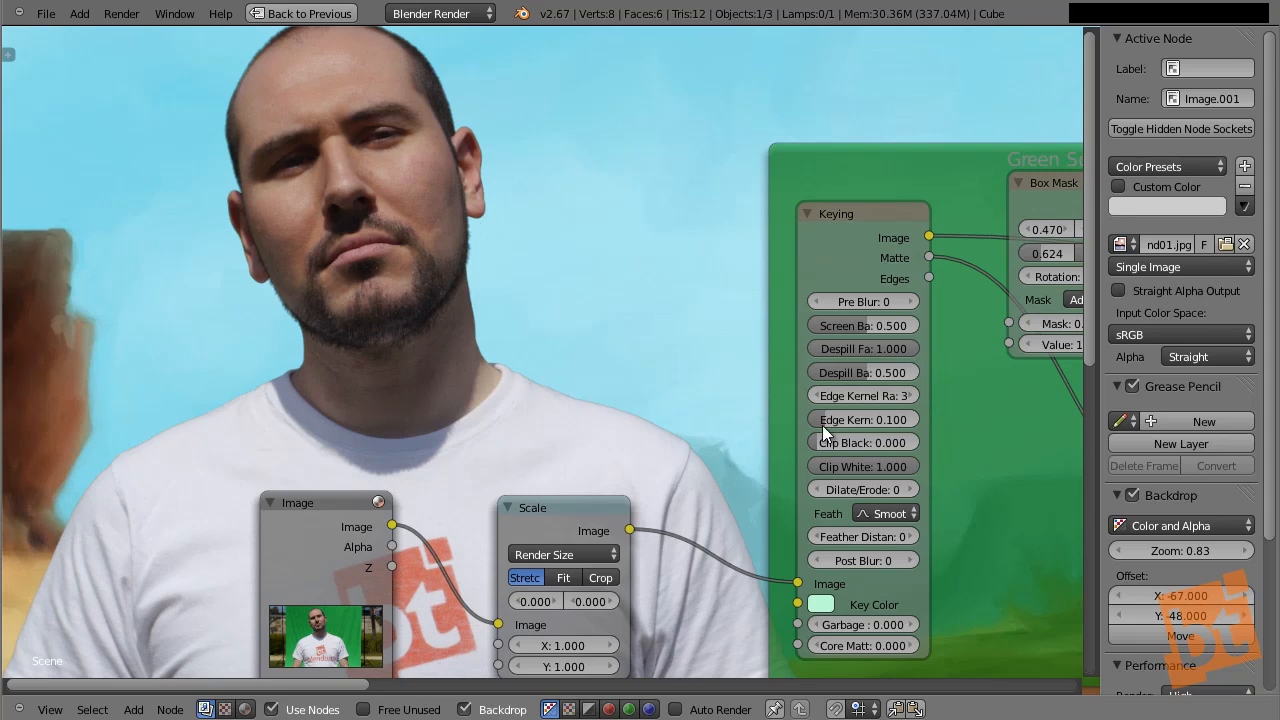
{"action": "left_click", "coordinate": [814, 489]}
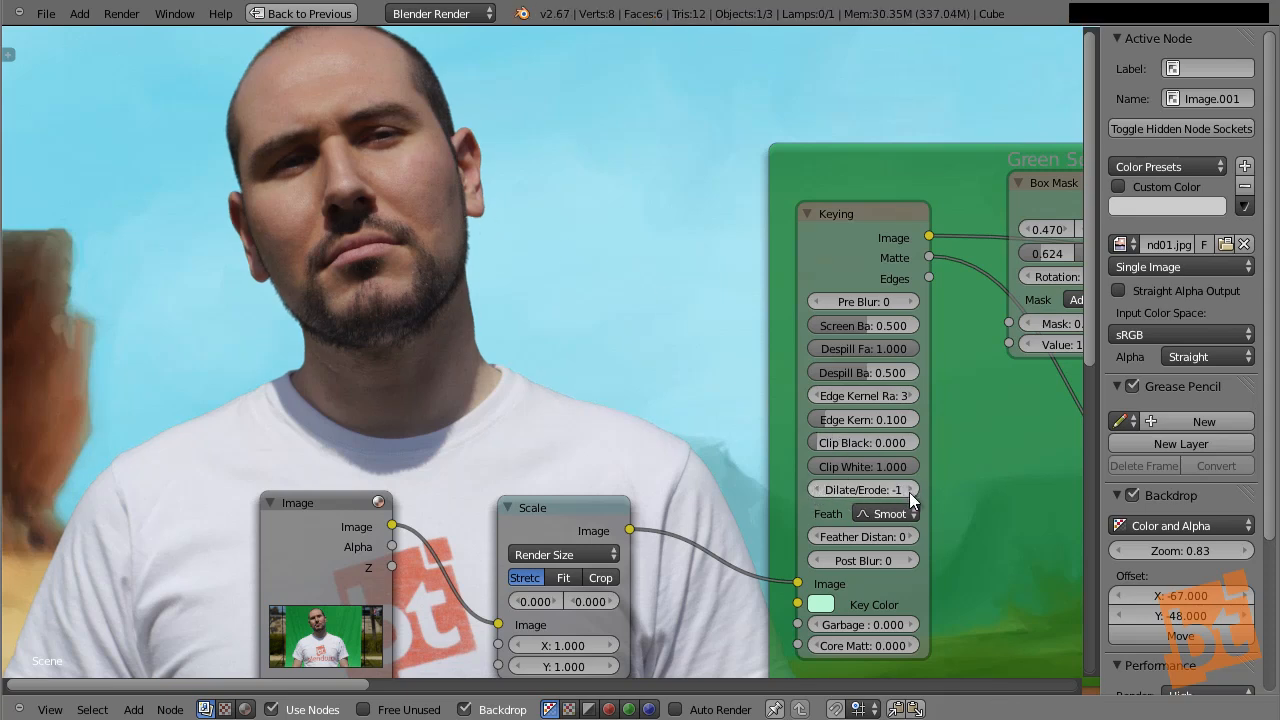
{"action": "left_click_drag", "start_coordinate": [821, 490], "coordinate": [809, 491]}
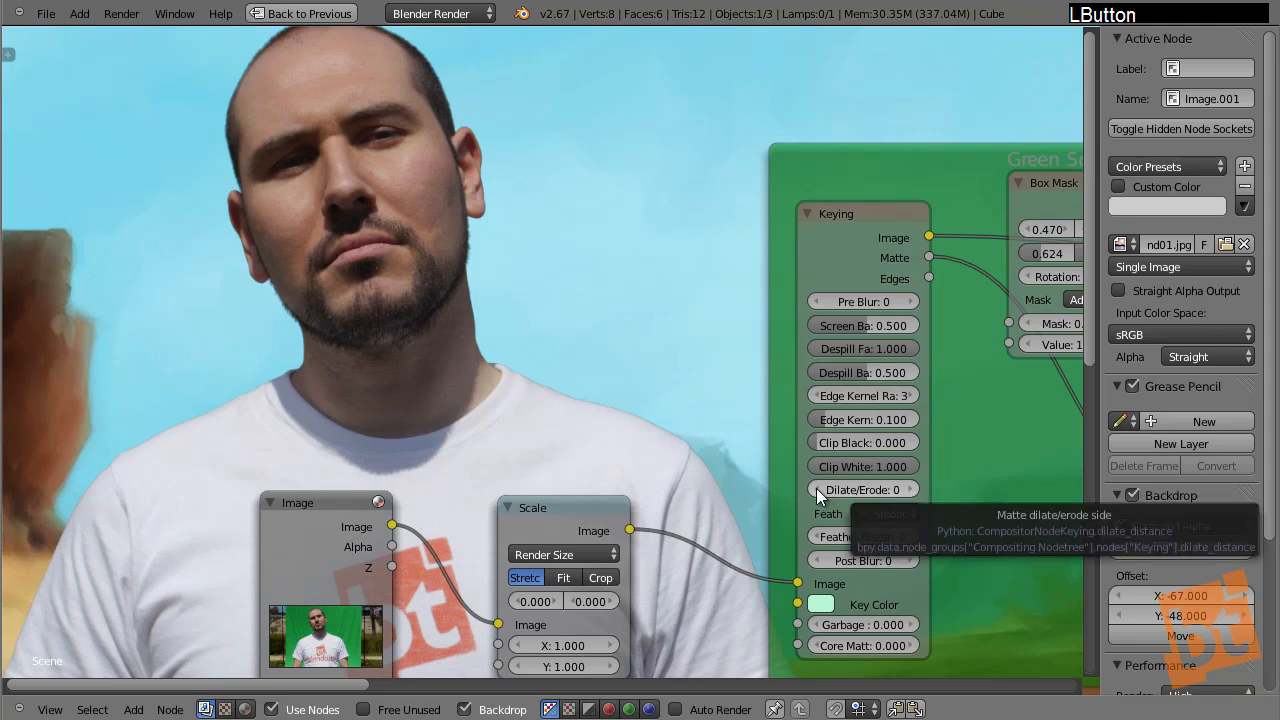
{"action": "left_click", "coordinate": [816, 489]}
{"action": "left_click_drag", "start_coordinate": [837, 496], "coordinate": [852, 496]}
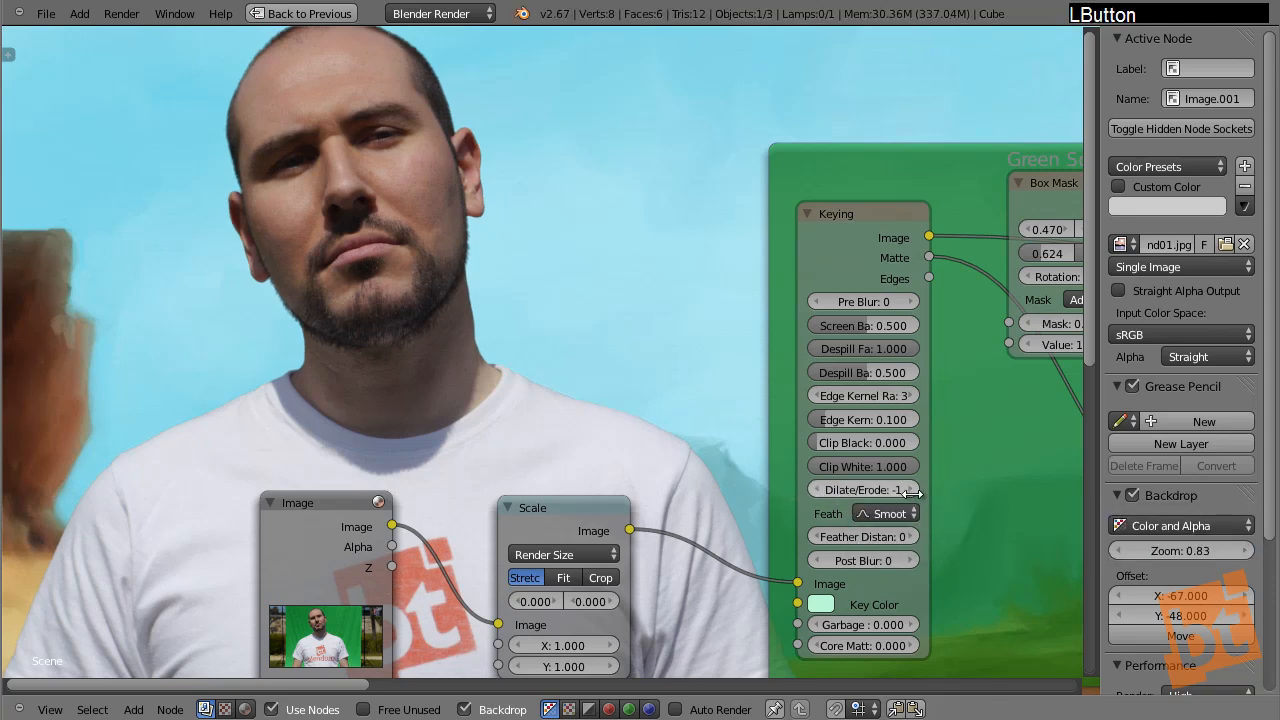
{"action": "left_click", "coordinate": [816, 489]}
{"action": "triple_click", "coordinate": [819, 489]}
{"action": "triple_click", "coordinate": [819, 489]}
{"action": "double_click", "coordinate": [819, 489]}
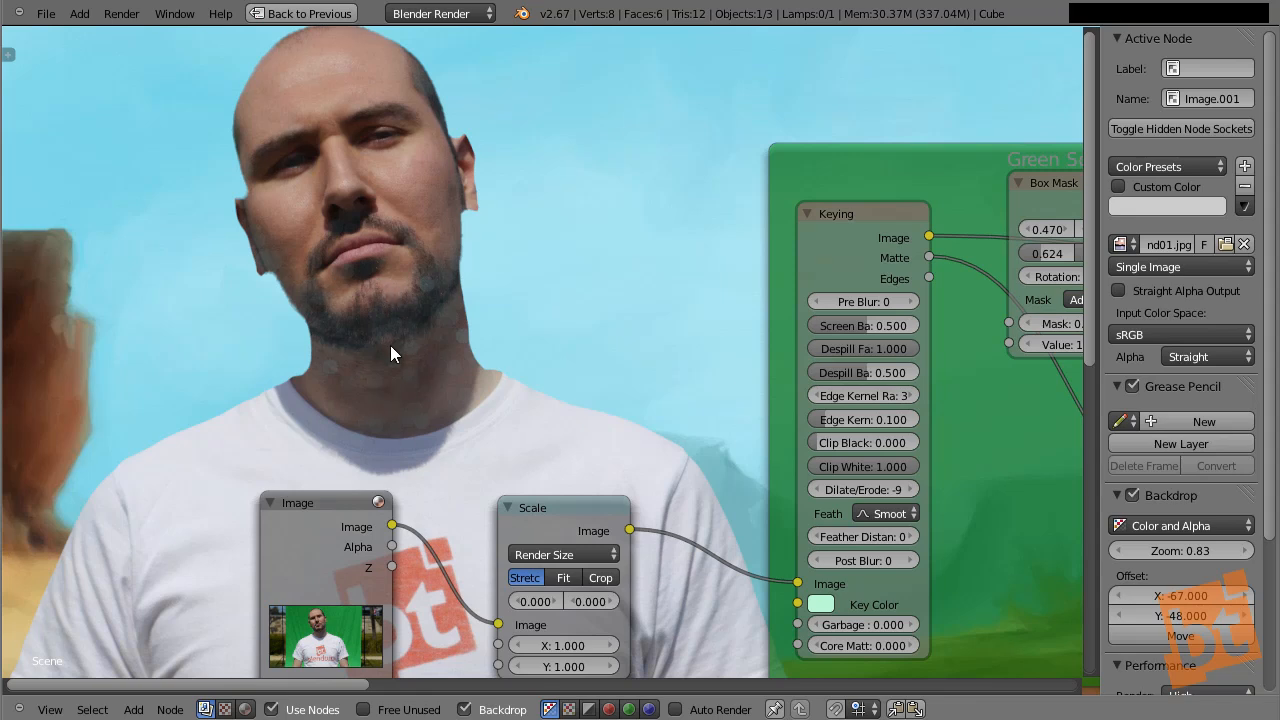
- Try a Pre Blur of 2 on the Keying node and bring Dilate/Erode back to 0
{"action": "left_click", "coordinate": [912, 301]}
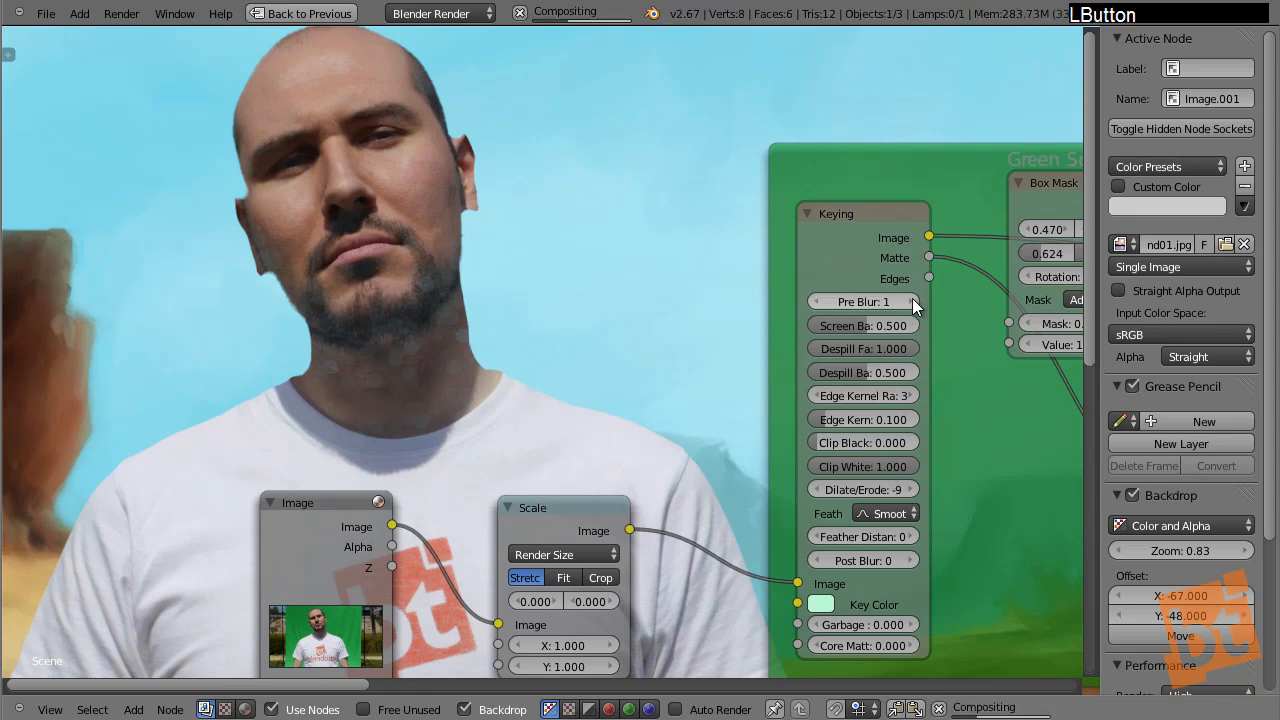
{"action": "left_click", "coordinate": [912, 301]}
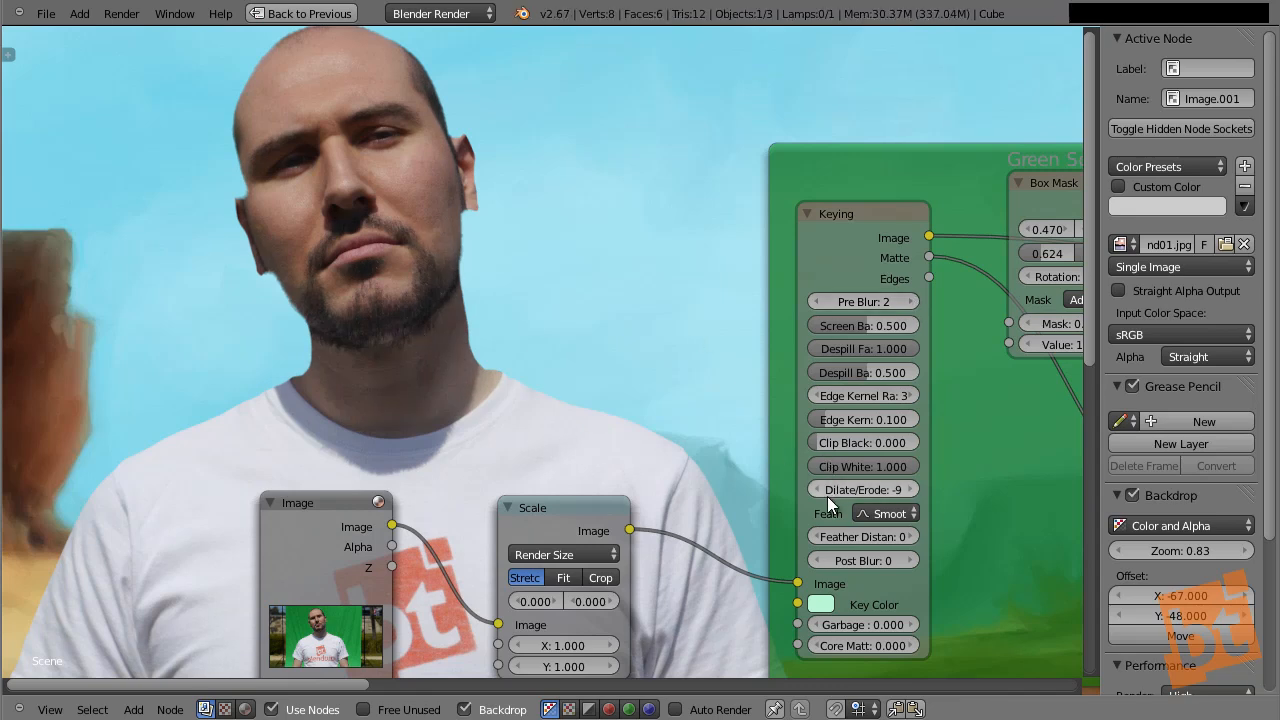
{"action": "left_click", "coordinate": [913, 491]}
{"action": "left_click", "coordinate": [913, 491]}
{"action": "left_click", "coordinate": [913, 491]}
{"action": "left_click", "coordinate": [913, 491]}
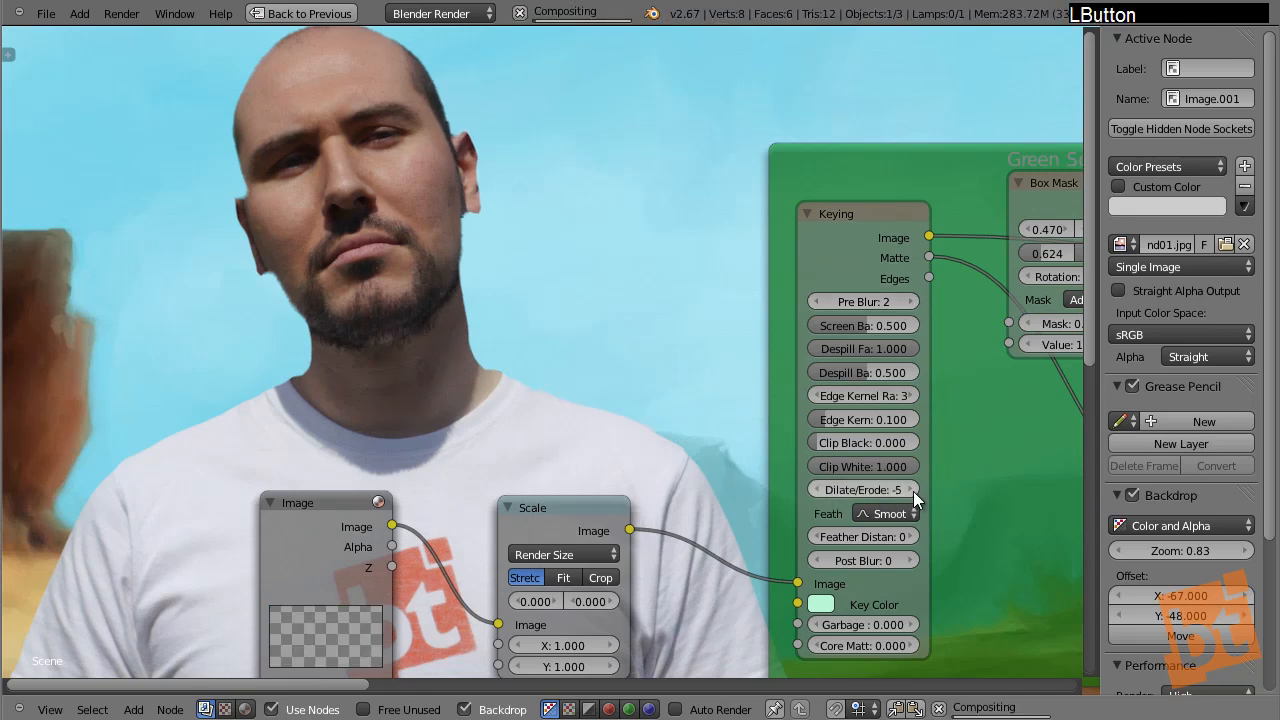
{"action": "left_click", "coordinate": [913, 491]}
{"action": "left_click", "coordinate": [913, 491]}
{"action": "left_click", "coordinate": [913, 491]}
{"action": "left_click", "coordinate": [913, 491]}
{"action": "left_click", "coordinate": [913, 491]}
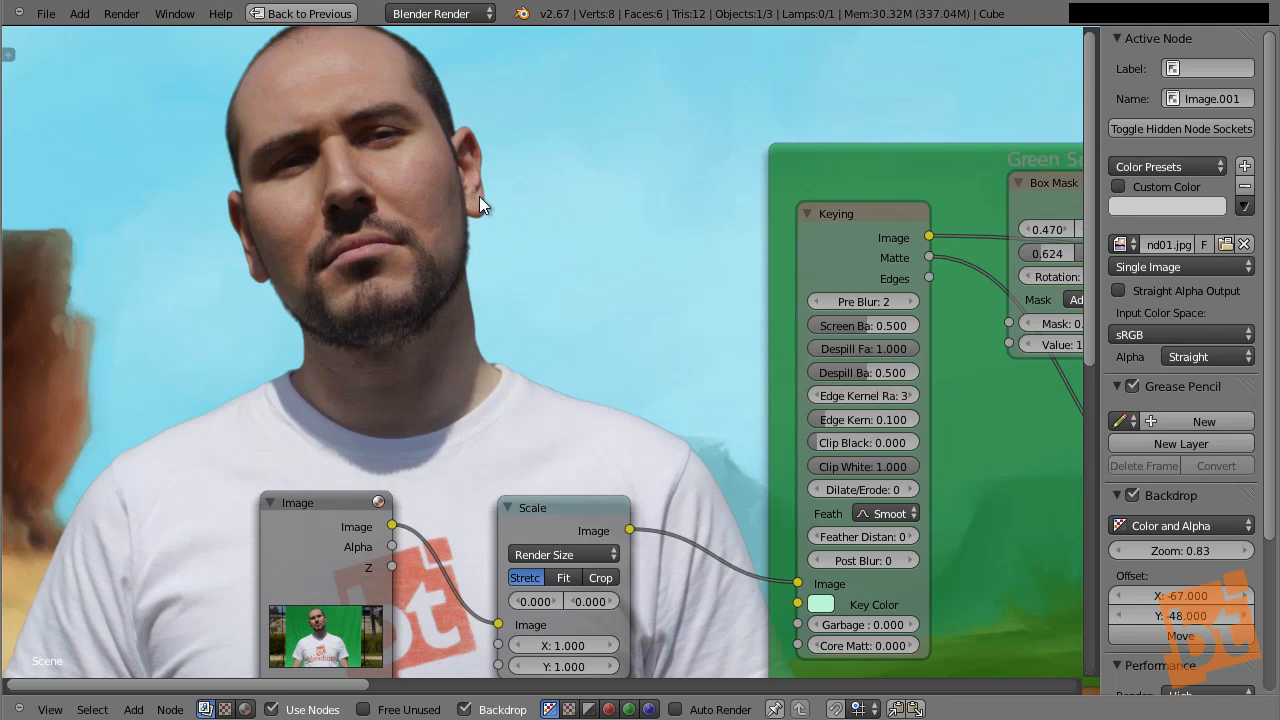
- Compare the key without Pre Blur, then set the Keying node's Pre Blur to 1 and Dilate/Erode to -1
{"action": "left_click", "coordinate": [817, 301]}
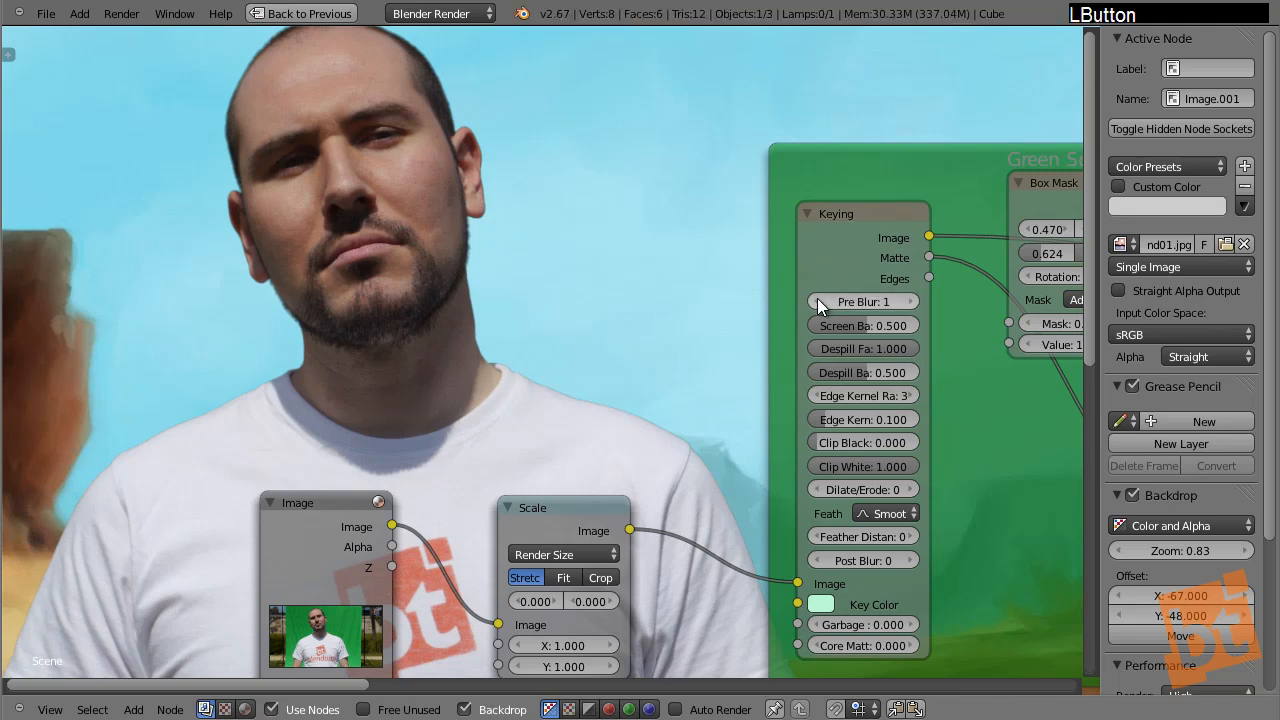
{"action": "left_click", "coordinate": [817, 301]}
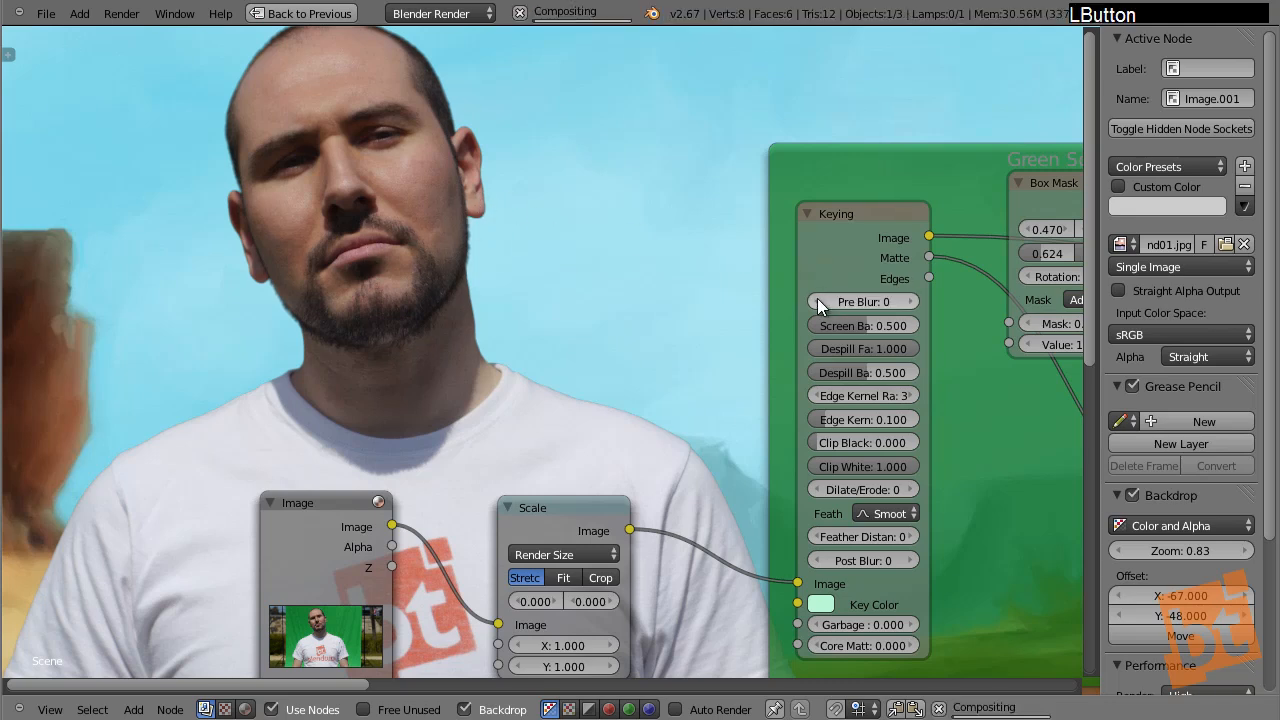
{"action": "left_click", "coordinate": [908, 301]}
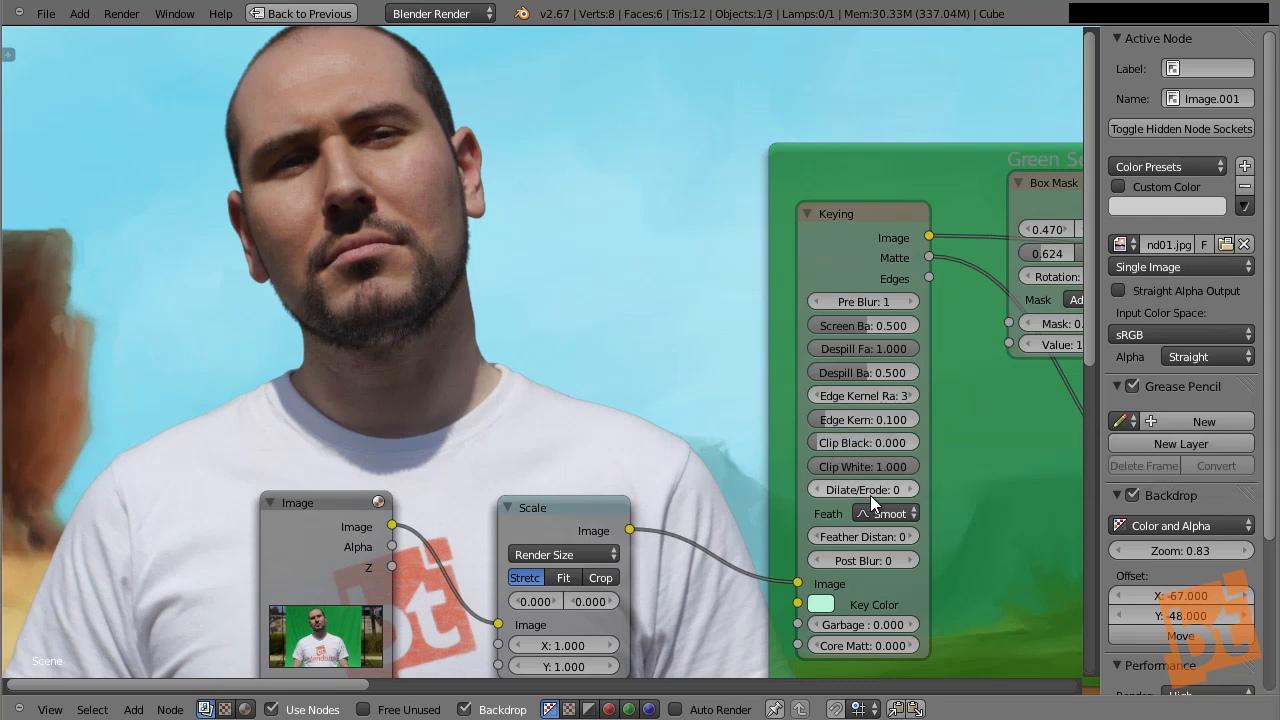
{"action": "left_click", "coordinate": [815, 489]}
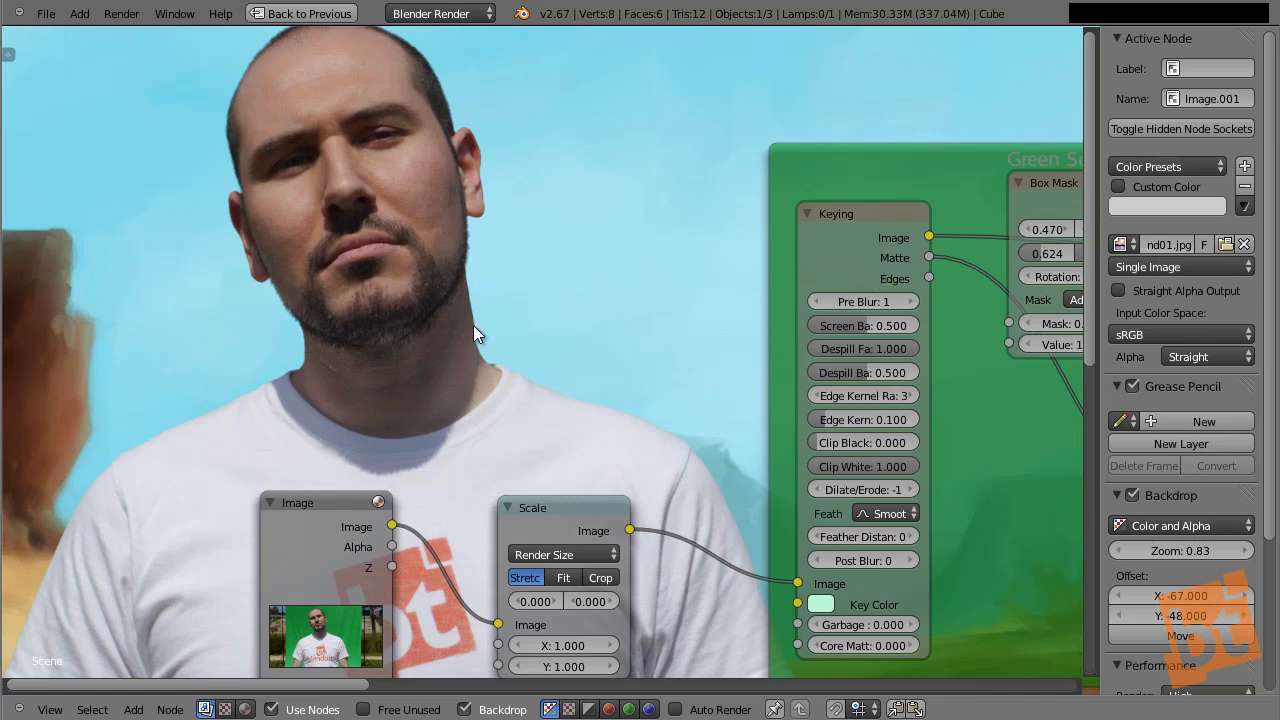
- Inspect the man's jaw and neck edge up close, and set Edge Kernel Radius to 1 and Edge Kernel Tolerance to about 0.081
{"action": "key", "text": "alt"}
{"action": "middle_click_drag", "start_coordinate": [445, 312], "coordinate": [621, 418], "text": "alt"}
{"action": "middle_click_drag", "start_coordinate": [686, 450], "coordinate": [677, 366], "text": "alt"}
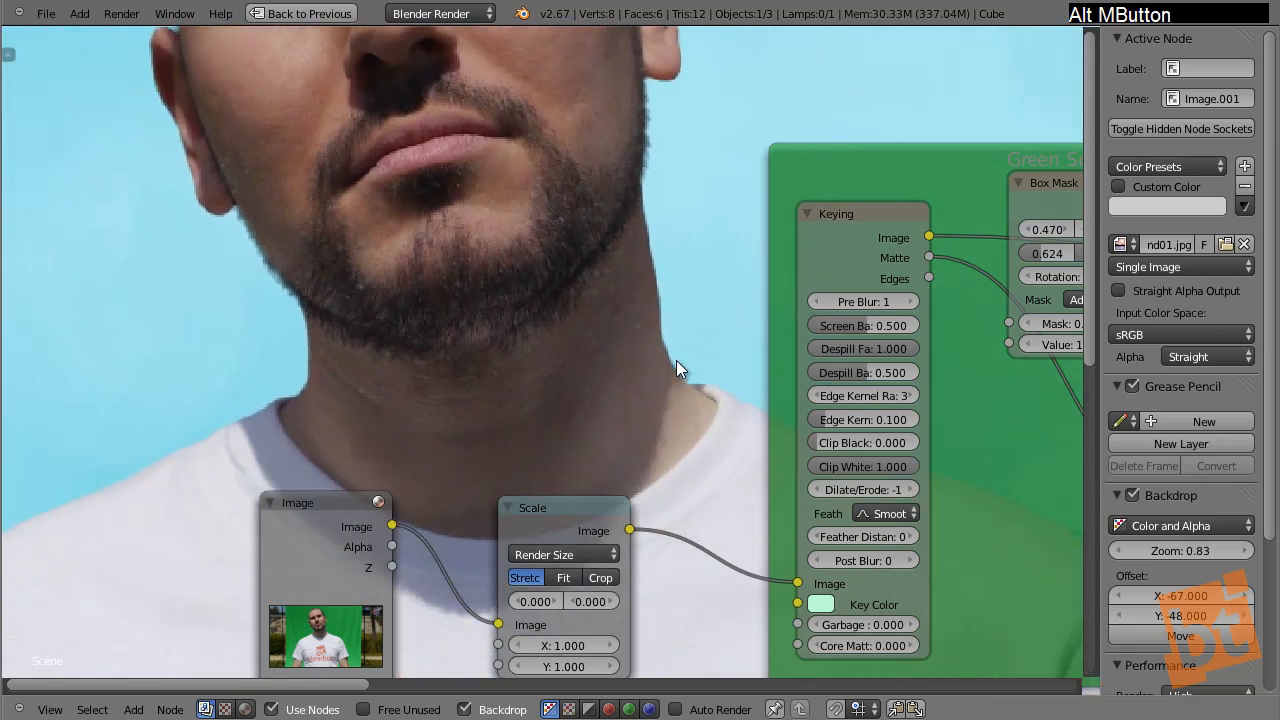
{"action": "scroll", "coordinate": [866, 430], "scroll_direction": "up", "scroll_amount": 3}
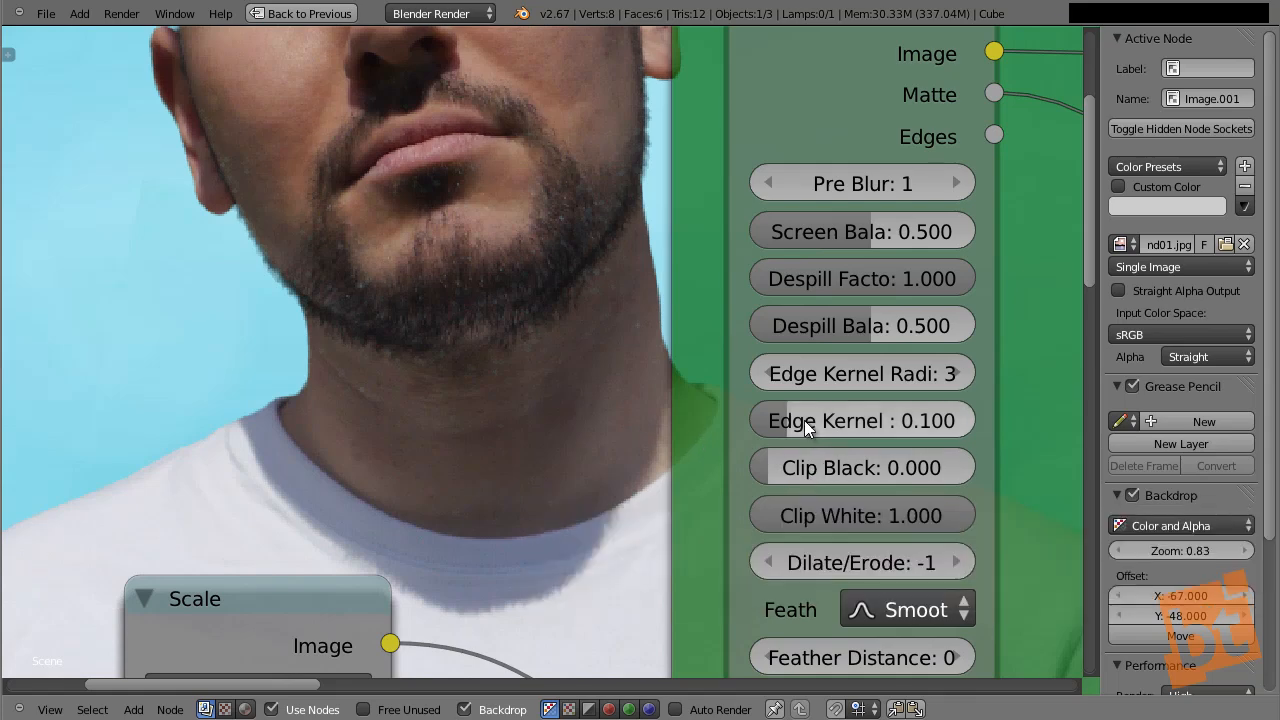
{"action": "left_click_drag", "start_coordinate": [804, 420], "coordinate": [669, 424], "text": "shift"}
{"action": "left_click_drag", "start_coordinate": [847, 368], "coordinate": [725, 370], "text": "shift"}
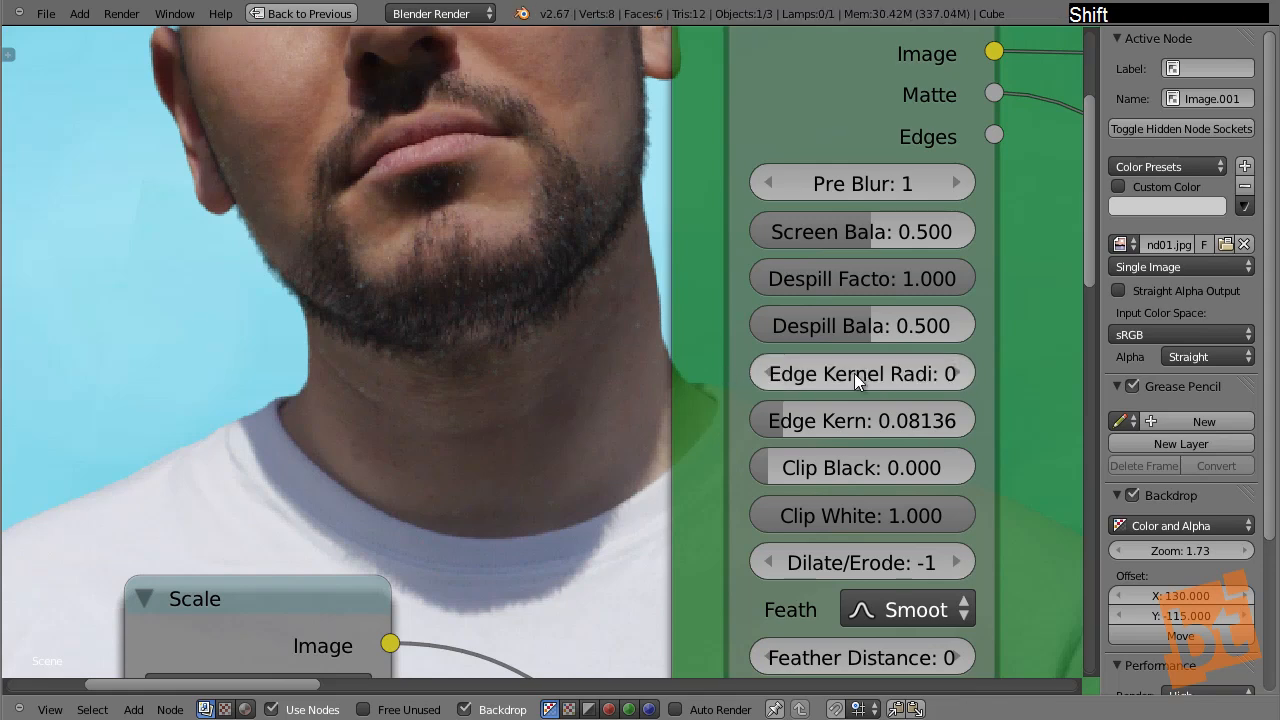
{"action": "left_click", "coordinate": [955, 376]}
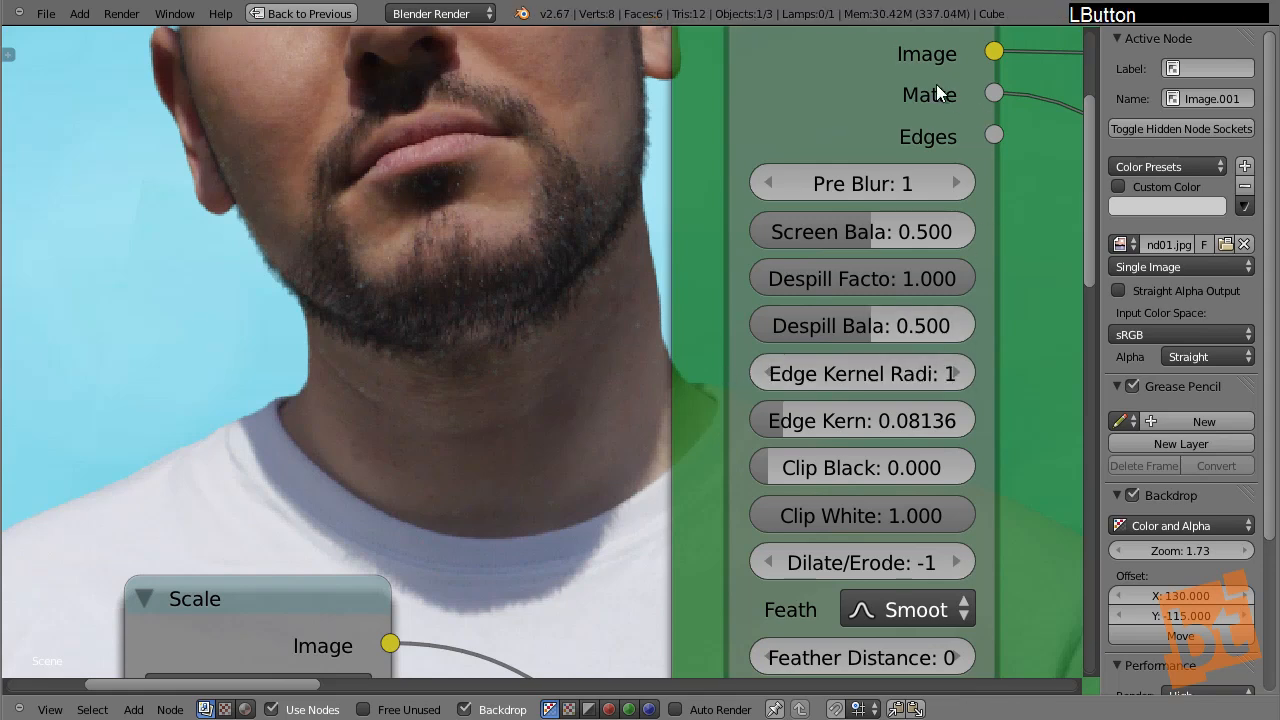
- Preview the Keying node's Matte output in the backdrop around the man's neck and shoulders
{"action": "left_click", "coordinate": [877, 65], "text": "ctrl+shift"}
{"action": "left_click", "coordinate": [877, 65], "text": "ctrl+shift"}
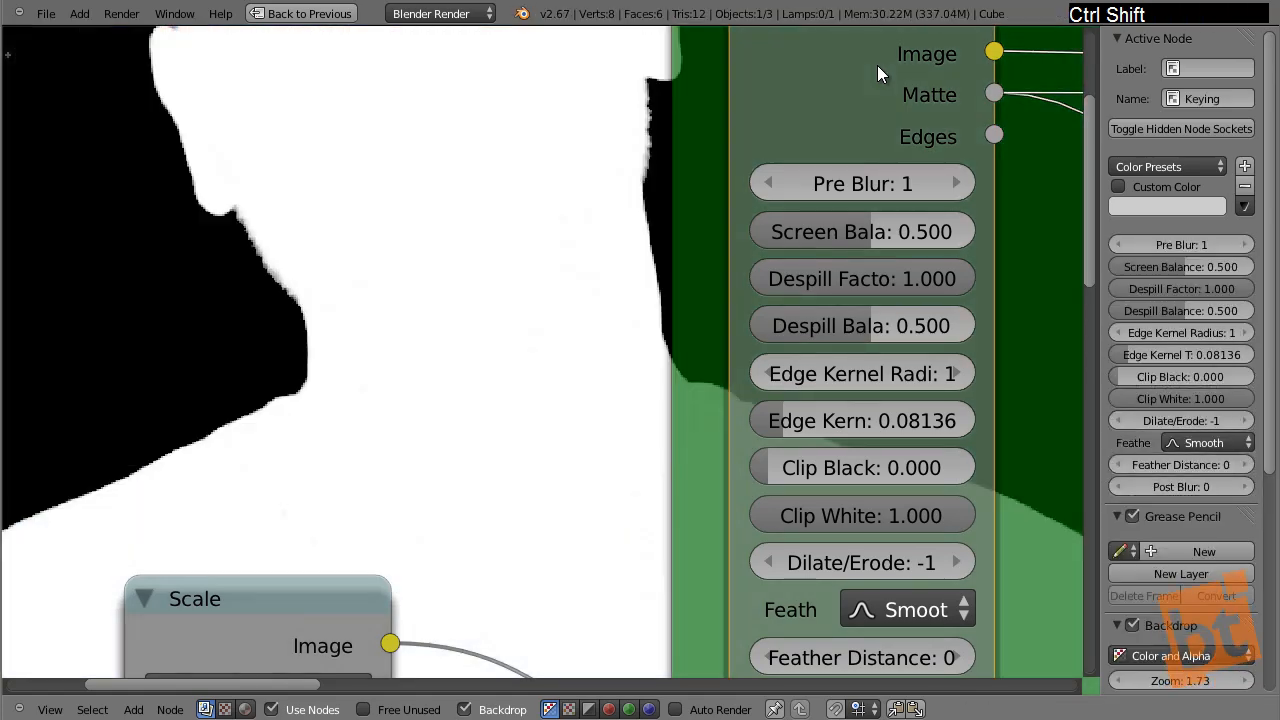
{"action": "middle_click_drag", "start_coordinate": [788, 307], "coordinate": [811, 305]}
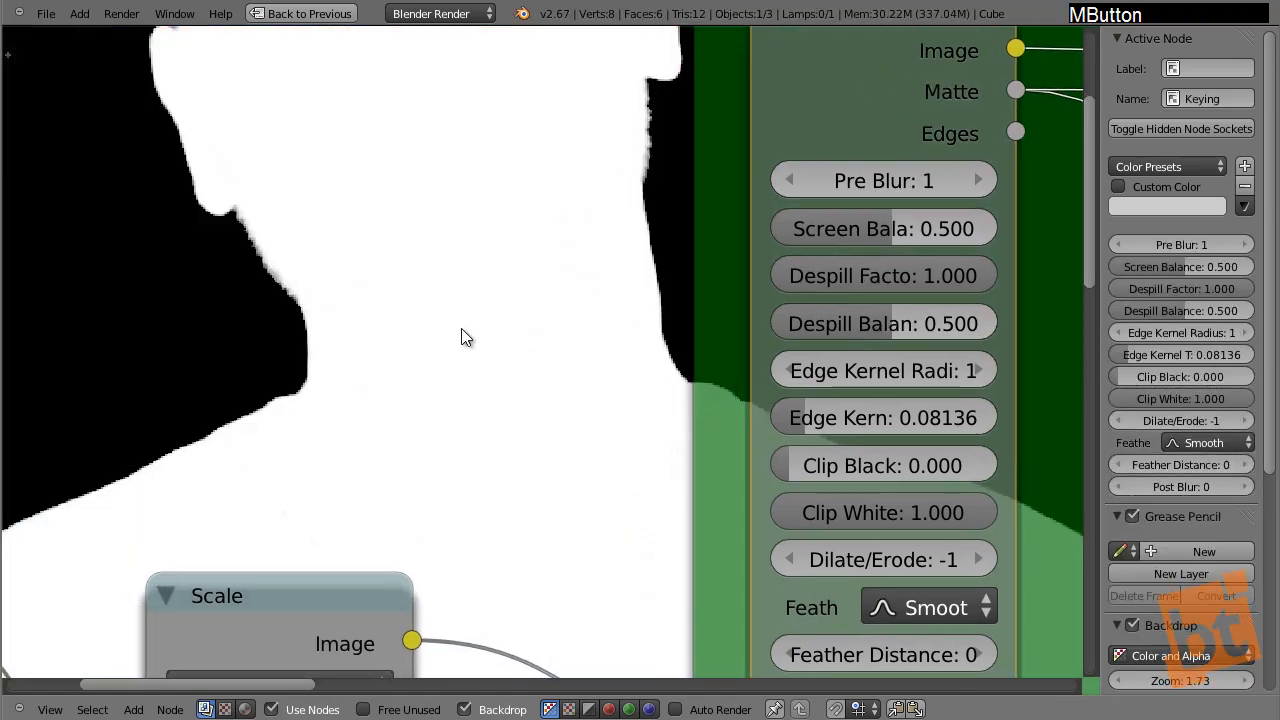
{"action": "middle_click_drag", "start_coordinate": [466, 337], "coordinate": [456, 372]}
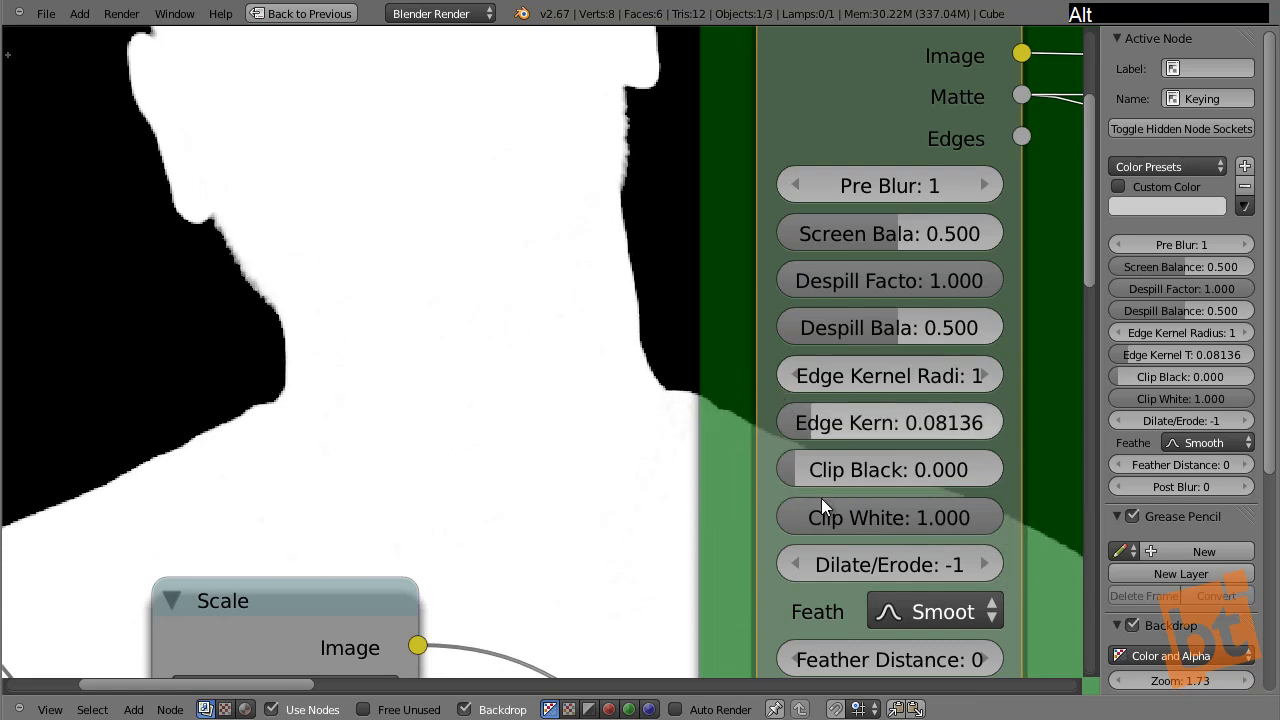
- Lower the Keying node's Dilate/Erode value to -3 while viewing the matte
{"action": "left_click", "coordinate": [791, 565]}
{"action": "left_click", "coordinate": [791, 563]}
{"action": "left_click", "coordinate": [791, 563]}
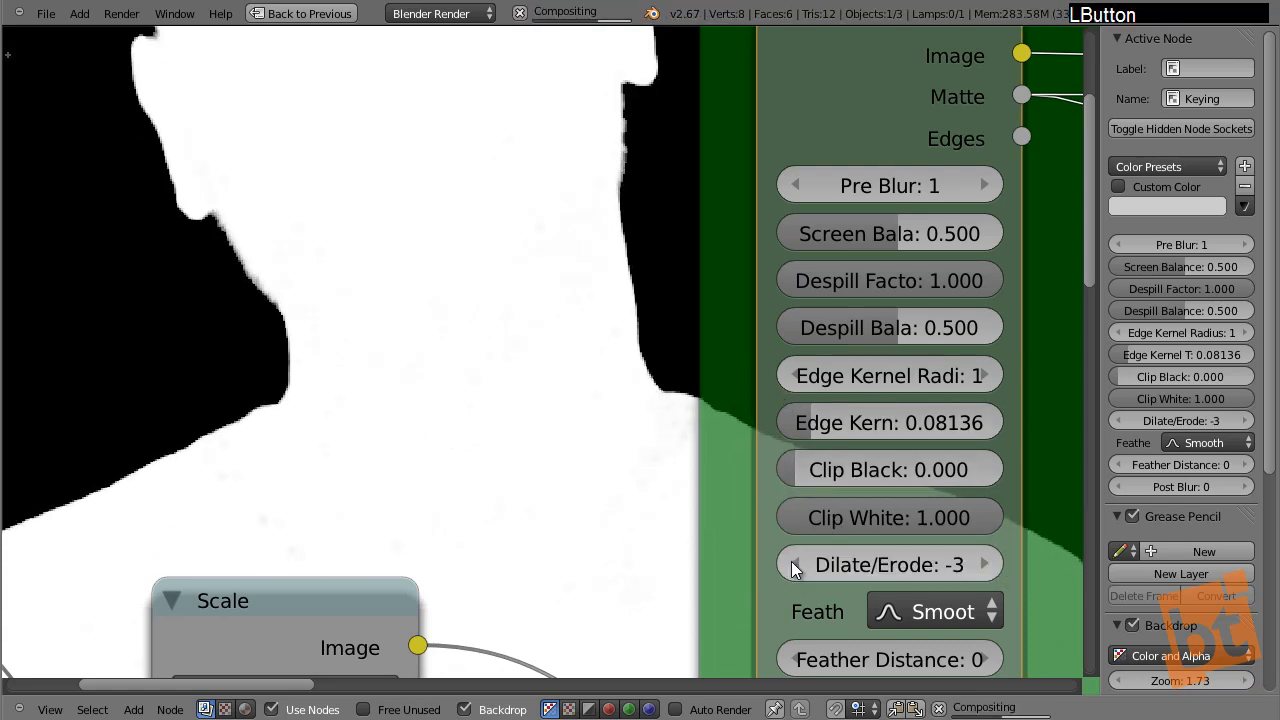
- Compare the matte with Dilate/Erode at -6 and 0, then set the Keying node's Dilate/Erode to -1
{"action": "left_click", "coordinate": [791, 563]}
{"action": "left_click", "coordinate": [791, 563]}
{"action": "left_click", "coordinate": [791, 563]}
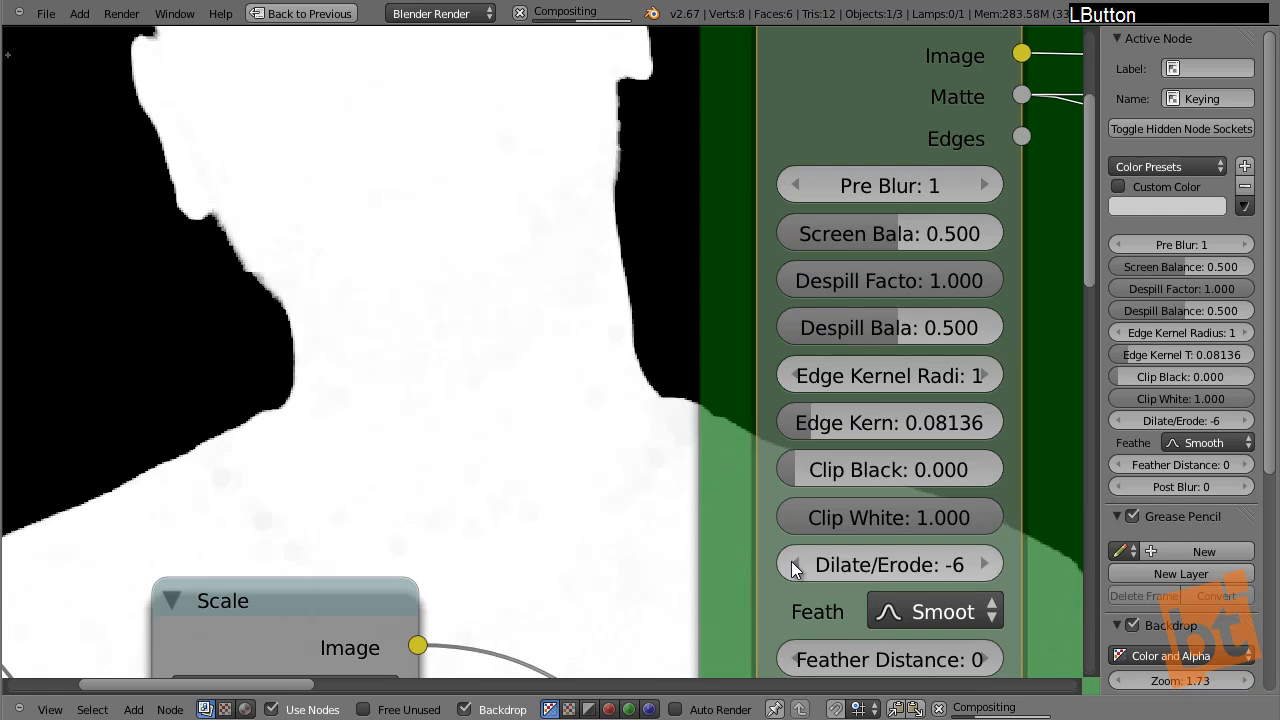
{"action": "left_click", "coordinate": [985, 565]}
{"action": "left_click", "coordinate": [985, 565]}
{"action": "left_click", "coordinate": [985, 565]}
{"action": "left_click", "coordinate": [985, 565]}
{"action": "left_click", "coordinate": [985, 565]}
{"action": "left_click", "coordinate": [985, 565]}
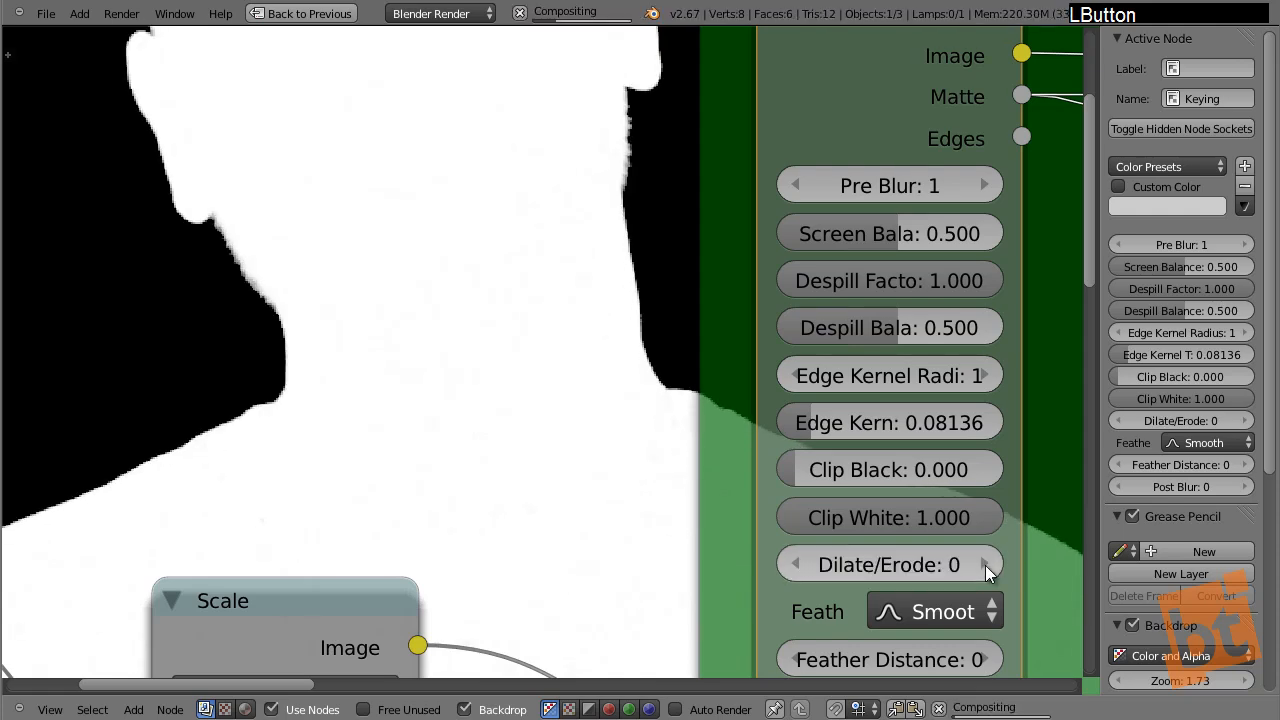
{"action": "left_click", "coordinate": [792, 563]}
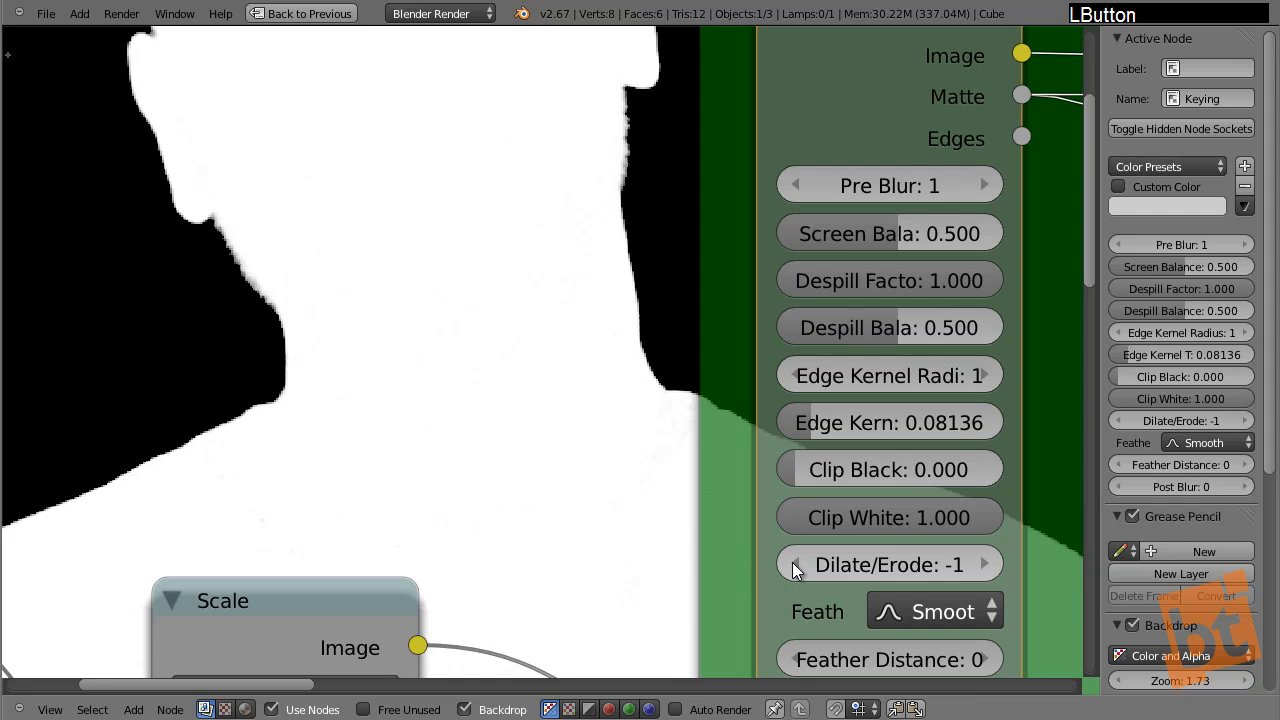
- Lower the Keying node's Clip White to 0.527 and preview the desert composite from the final Mix node
{"action": "left_click_drag", "start_coordinate": [820, 476], "coordinate": [763, 478]}
{"action": "left_click_drag", "start_coordinate": [946, 512], "coordinate": [913, 518]}
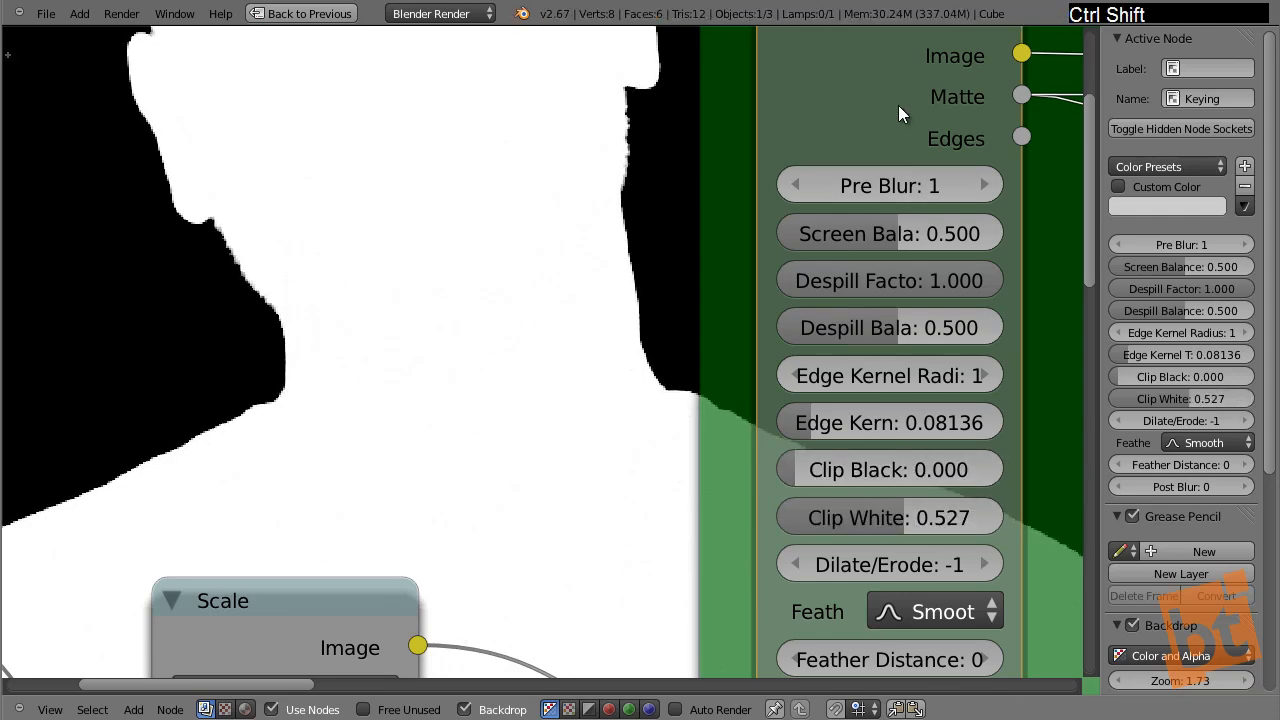
{"action": "middle_click_drag", "start_coordinate": [902, 166], "coordinate": [443, 248]}
{"action": "scroll", "coordinate": [445, 252], "scroll_direction": "down", "scroll_amount": 8}
{"action": "middle_click_drag", "start_coordinate": [936, 339], "coordinate": [474, 313]}
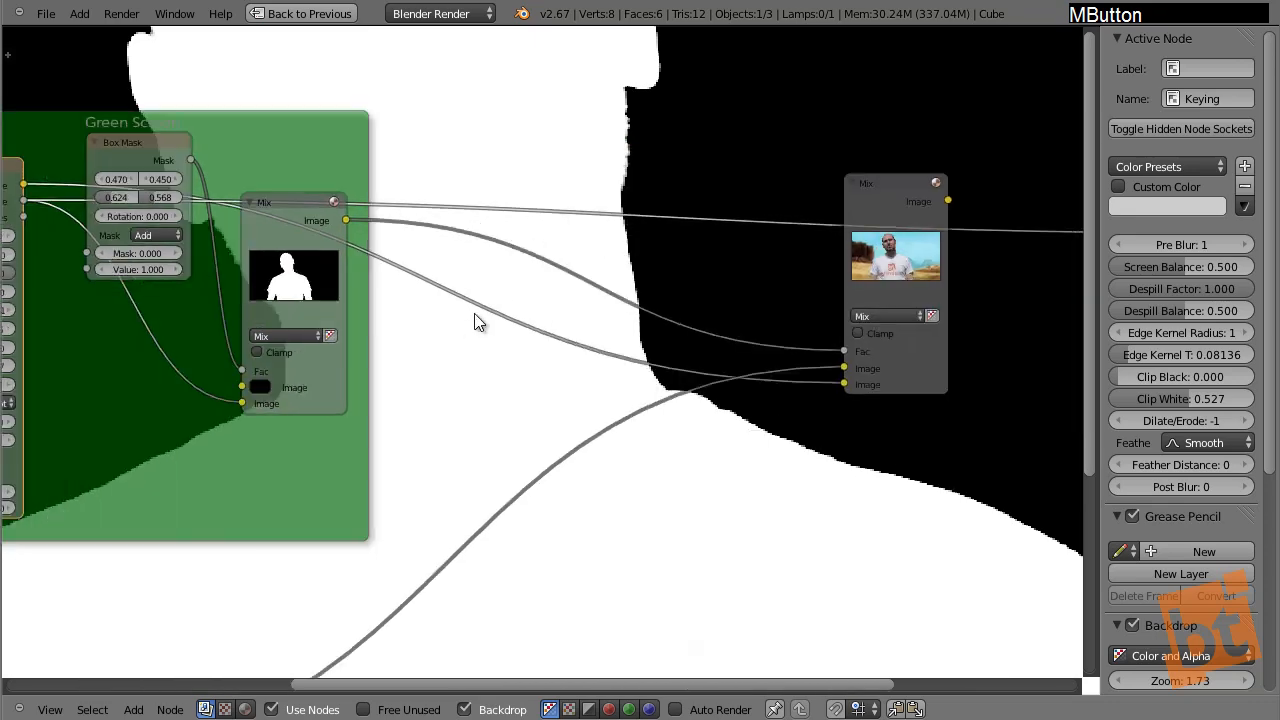
{"action": "left_click", "coordinate": [866, 182], "text": "ctrl+shift"}
- Set the Keying node's Clip White to 0.900 while checking the man's edges in the composite
{"action": "middle_click_drag", "start_coordinate": [371, 306], "coordinate": [624, 401]}
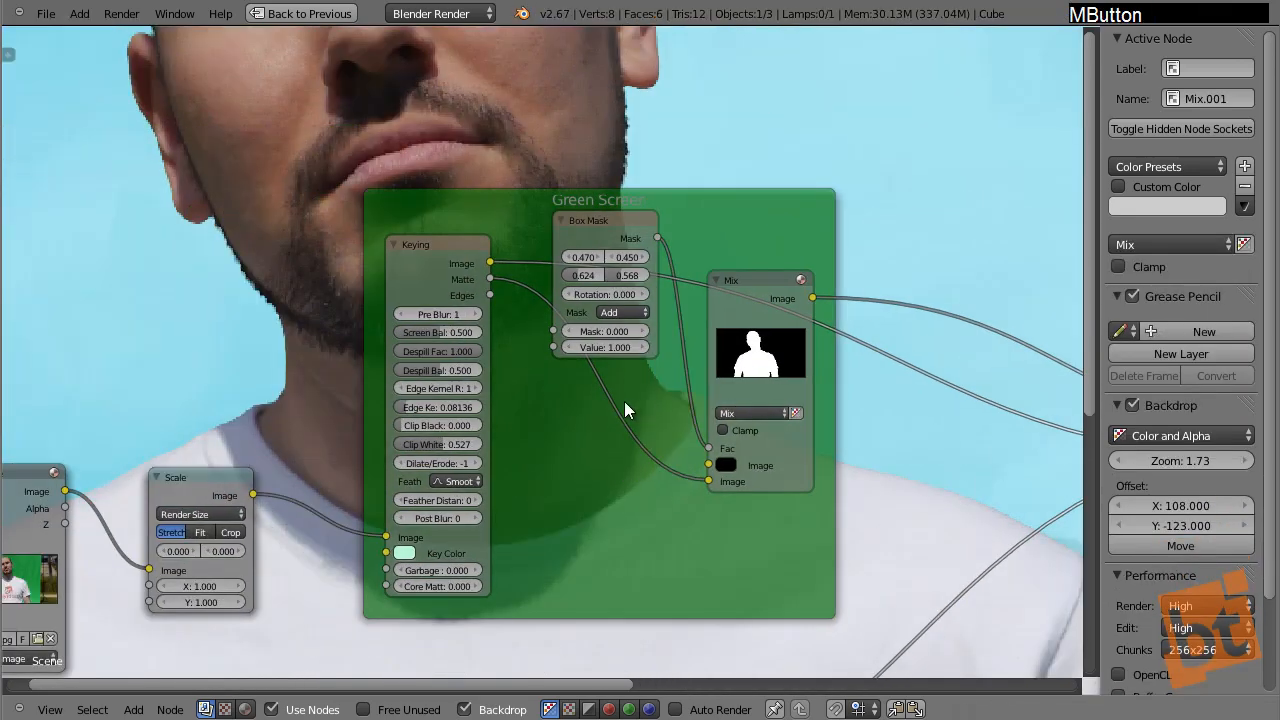
{"action": "scroll", "coordinate": [455, 500], "scroll_direction": "up", "scroll_amount": 5}
{"action": "middle_click_drag", "start_coordinate": [453, 503], "coordinate": [895, 486]}
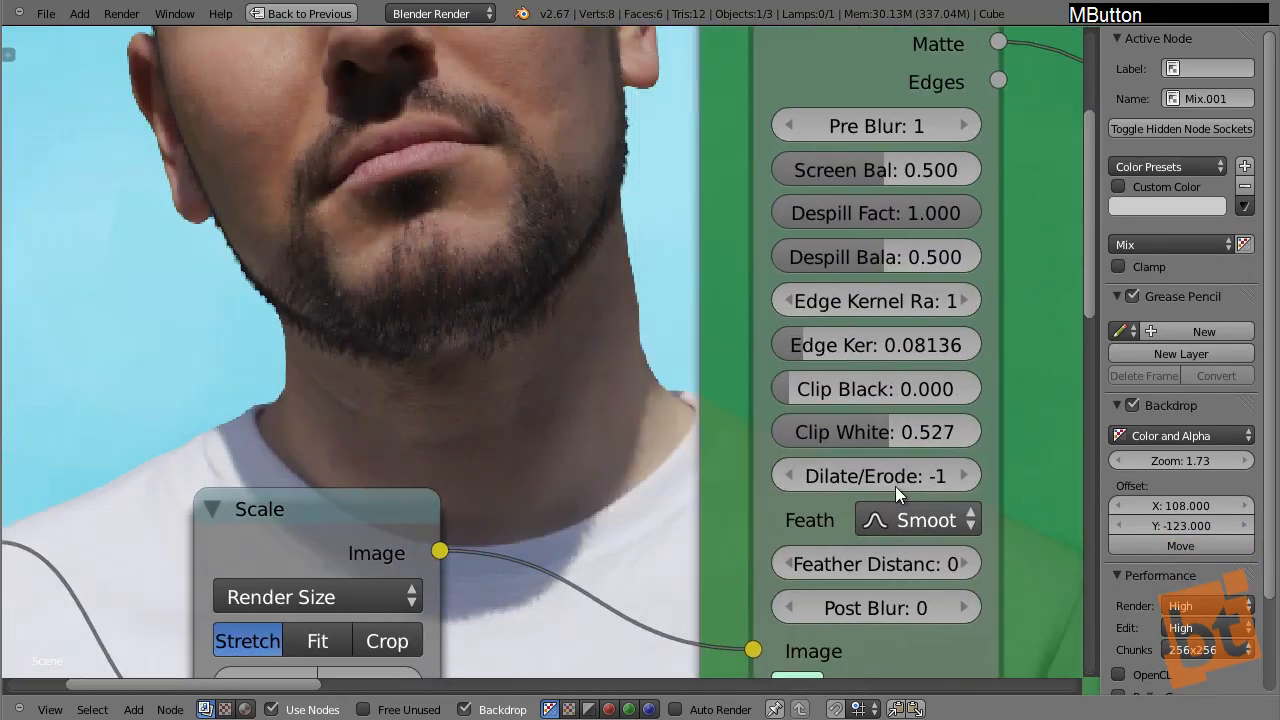
{"action": "left_click", "coordinate": [965, 475]}
{"action": "left_click", "coordinate": [789, 477]}
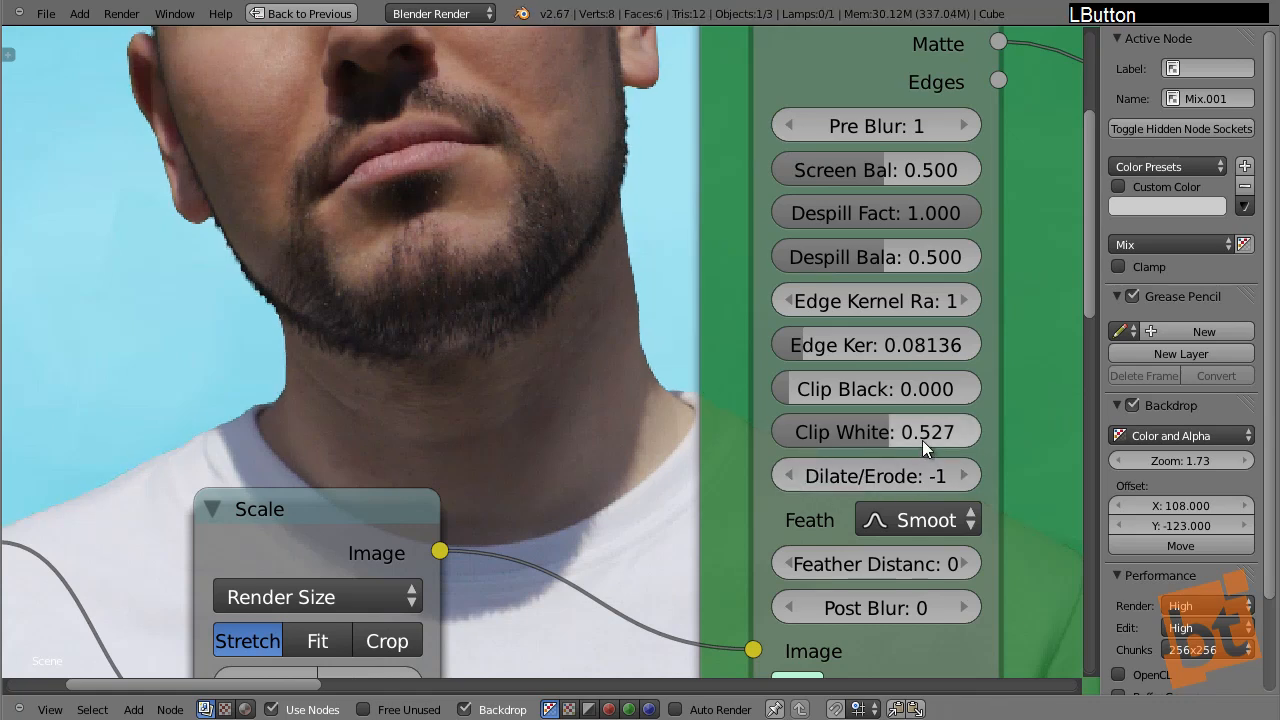
{"action": "left_click_drag", "start_coordinate": [923, 438], "coordinate": [1078, 437]}
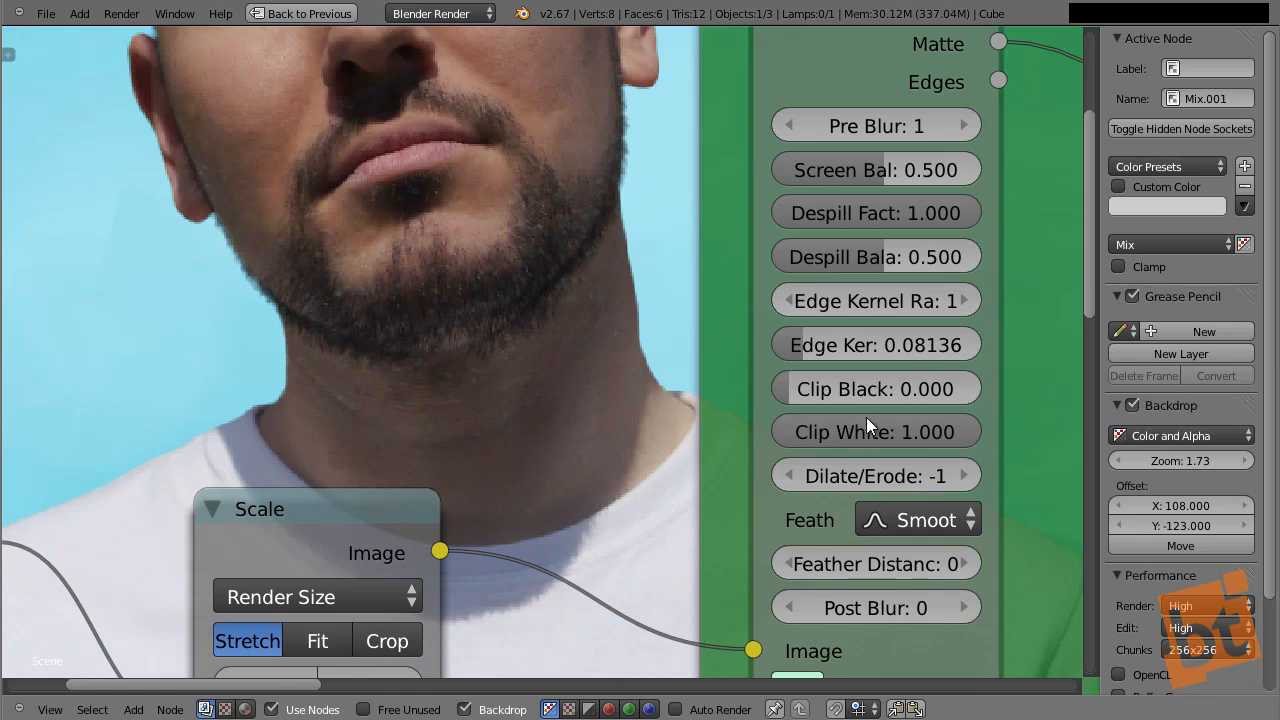
{"action": "left_click_drag", "start_coordinate": [866, 417], "coordinate": [941, 432]}
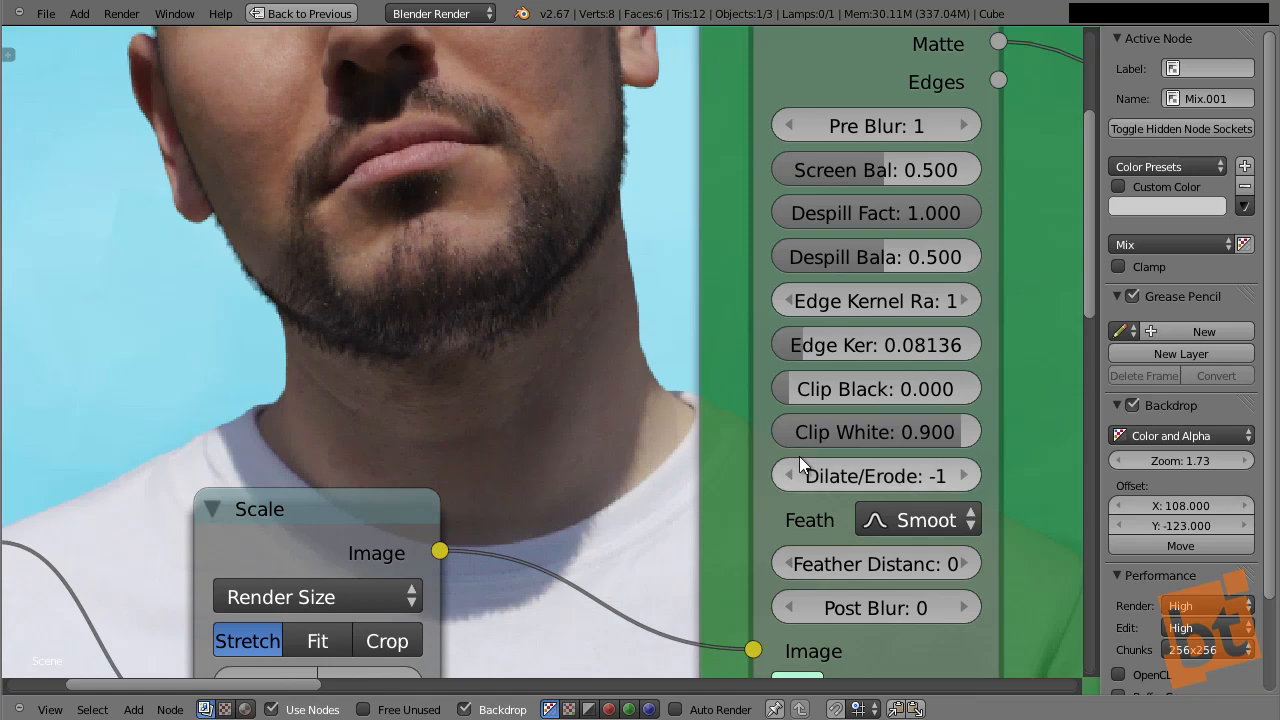
- View the whole composite image in the backdrop together with an overview of the node tree
{"action": "middle_click_drag", "start_coordinate": [681, 462], "coordinate": [772, 453]}
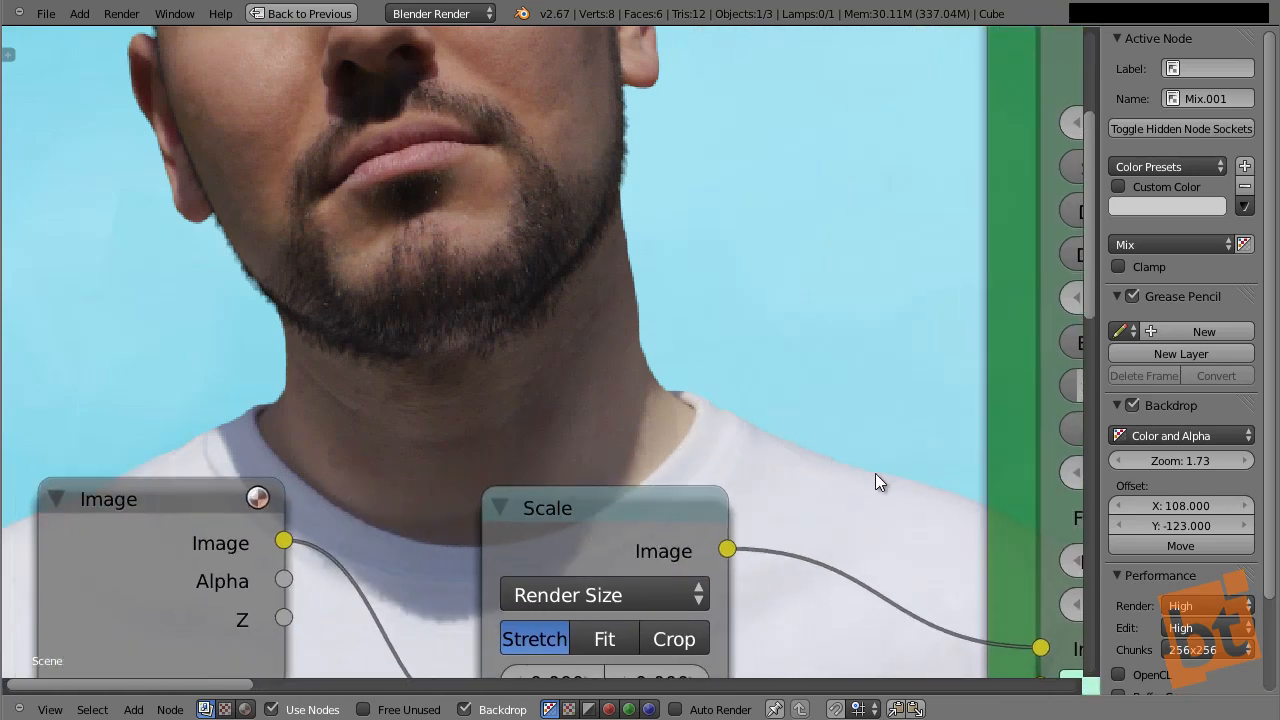
{"action": "middle_click_drag", "start_coordinate": [520, 378], "coordinate": [511, 411], "text": "ctrl"}
{"action": "scroll", "coordinate": [511, 411], "scroll_direction": "down", "scroll_amount": 4}
{"action": "middle_click_drag", "start_coordinate": [757, 434], "coordinate": [552, 423]}
{"action": "middle_click_drag", "start_coordinate": [630, 431], "coordinate": [698, 474]}
{"action": "scroll", "coordinate": [698, 474], "scroll_direction": "down", "scroll_amount": 1}
{"action": "scroll", "coordinate": [698, 474], "scroll_direction": "up", "scroll_amount": 1}
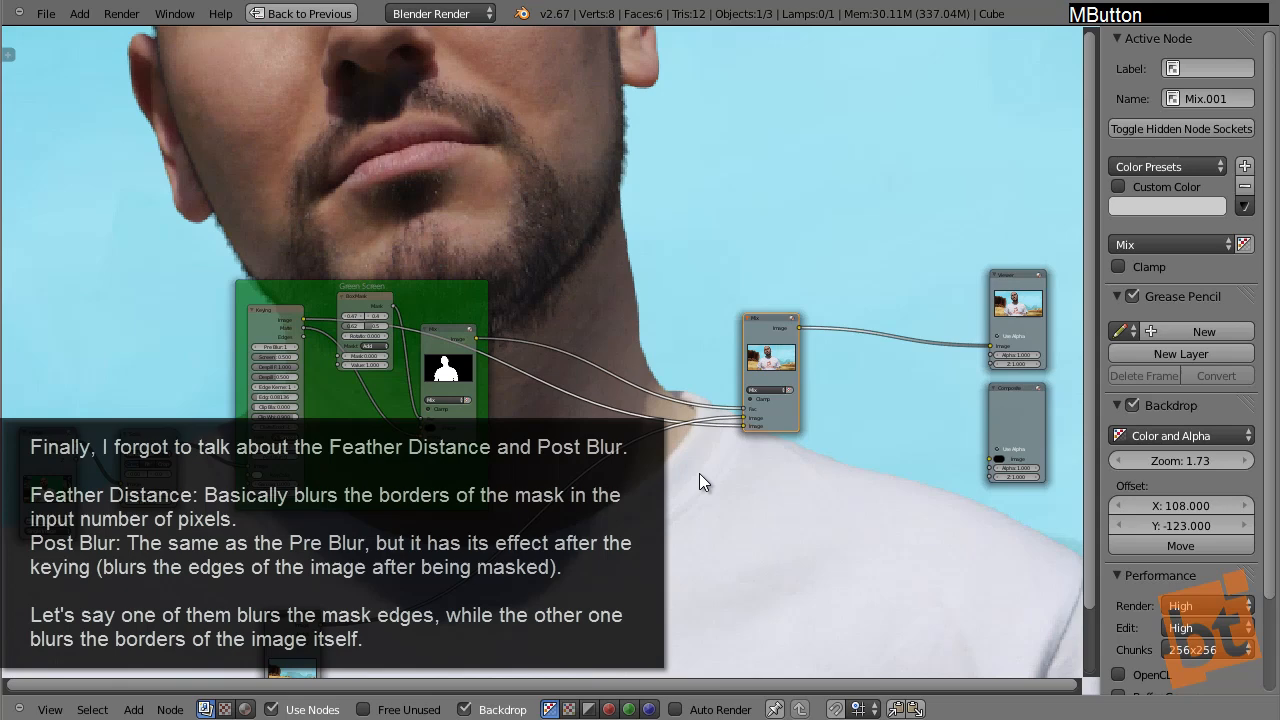
{"action": "right_click", "coordinate": [764, 318]}
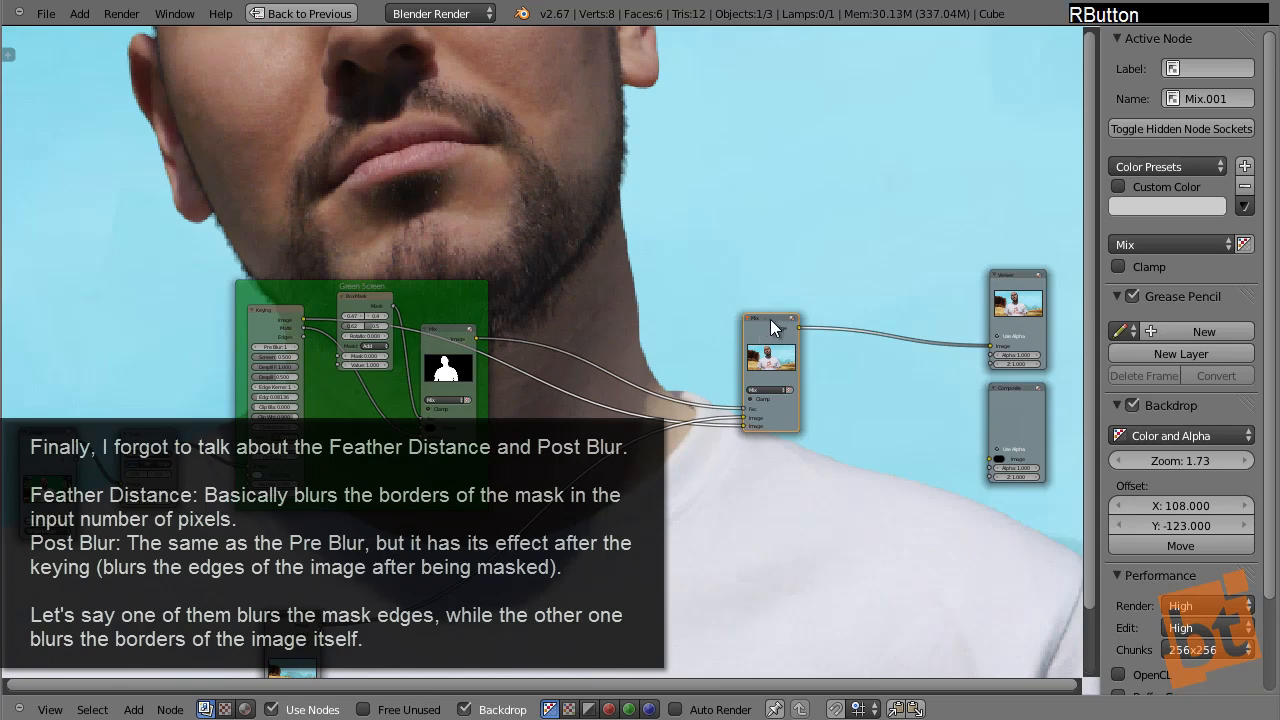
{"action": "middle_click_drag", "start_coordinate": [655, 366], "coordinate": [697, 372]}
{"action": "key", "text": "alt+v"}
{"action": "key", "text": "alt+v"}
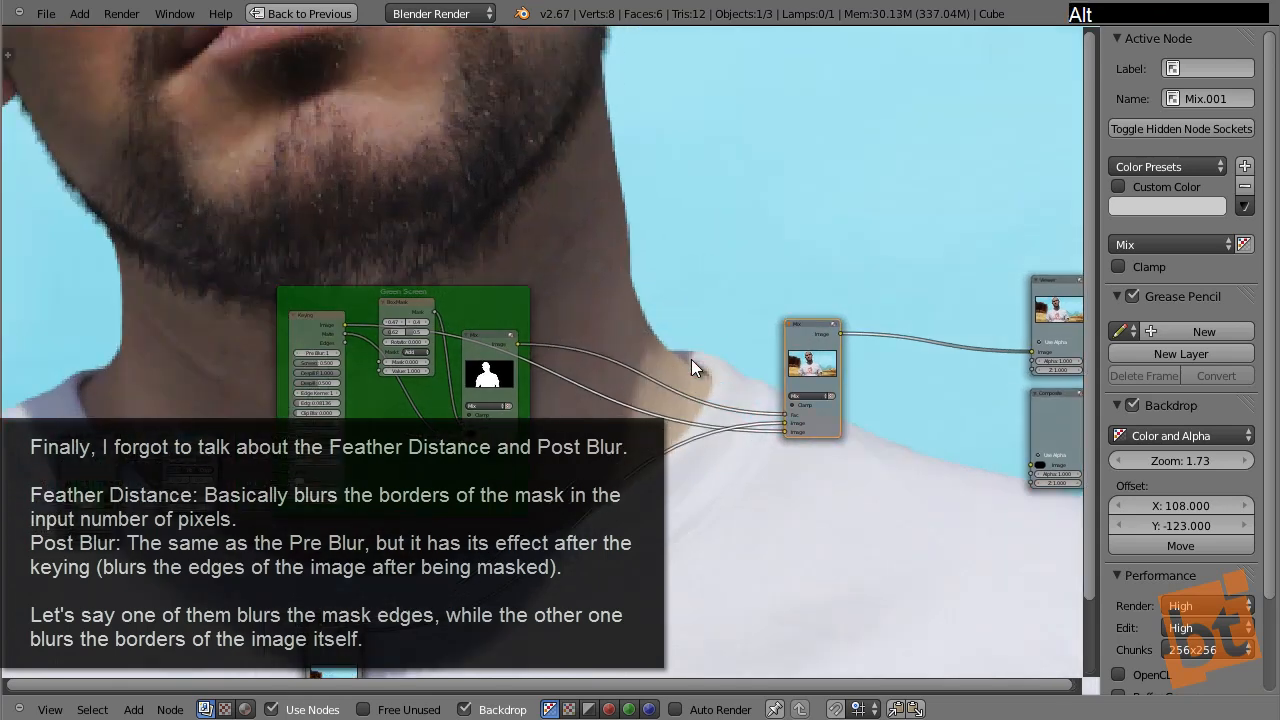
{"action": "key", "text": "v"}
{"action": "key", "text": "v"}
{"action": "key", "text": "v"}
{"action": "middle_click_drag", "start_coordinate": [691, 359], "coordinate": [594, 346], "text": "alt"}
{"action": "key", "text": "v"}
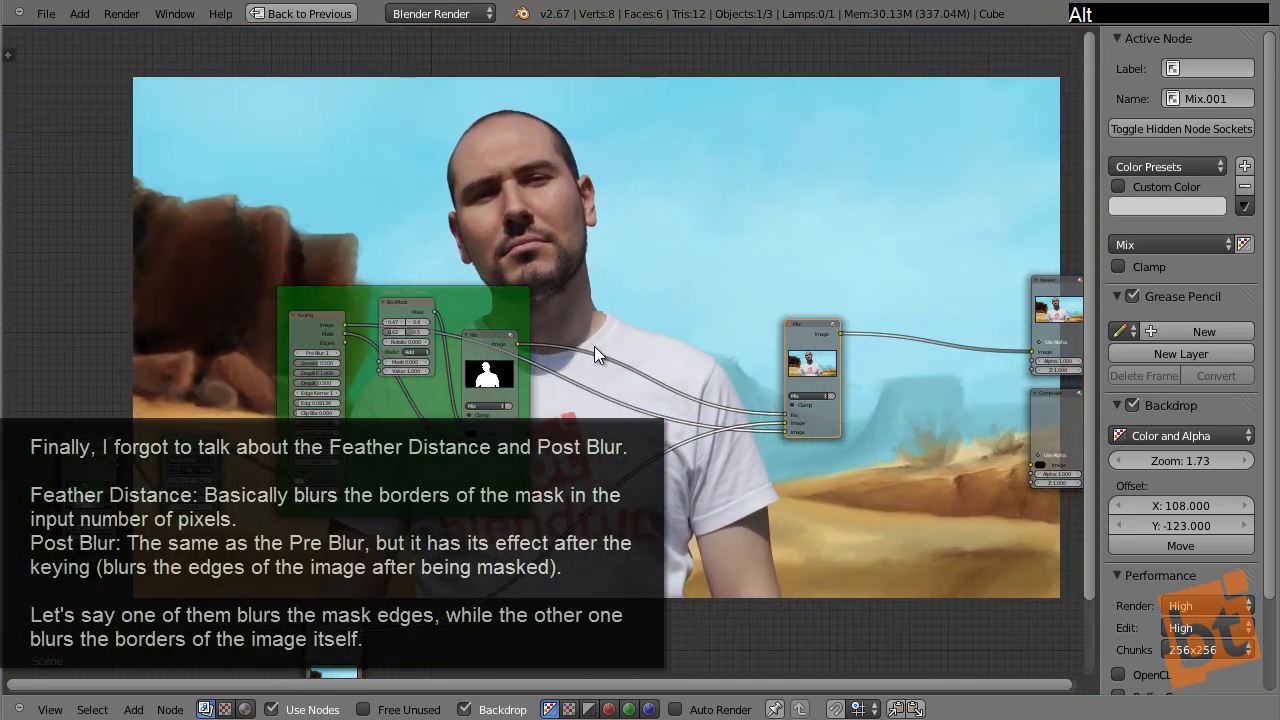
- Rearrange the Green Screen frame, the final Mix node and the desert Image node into a more compact layout
{"action": "right_click", "coordinate": [471, 301]}
{"action": "key", "text": "g"}
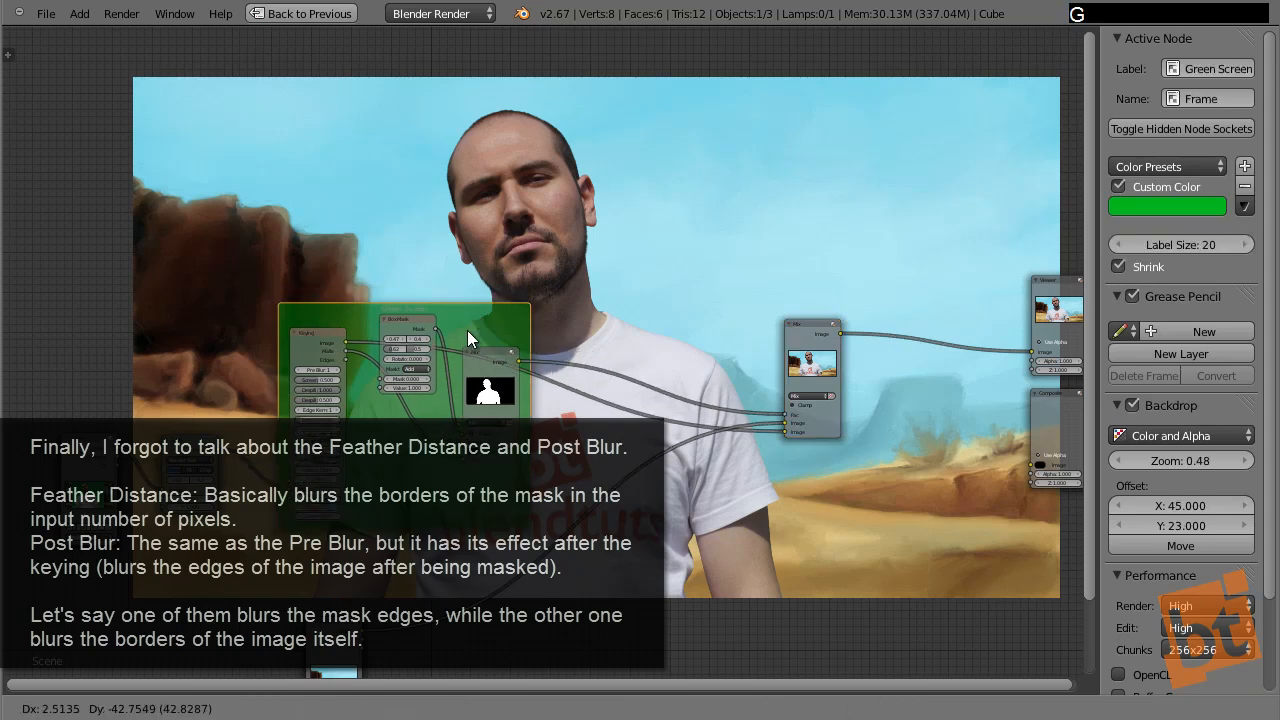
{"action": "left_click", "coordinate": [446, 357]}
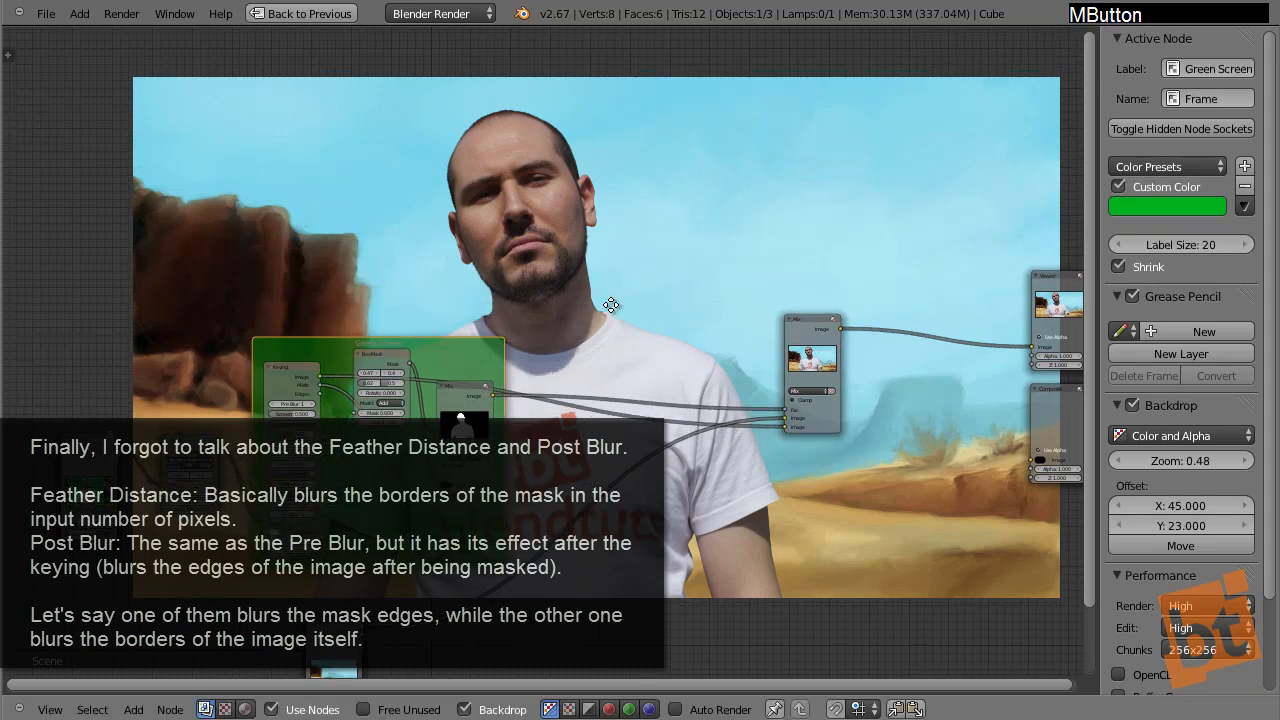
{"action": "middle_click_drag", "start_coordinate": [606, 226], "coordinate": [670, 5]}
{"action": "right_click", "coordinate": [383, 403]}
{"action": "key", "text": "x"}
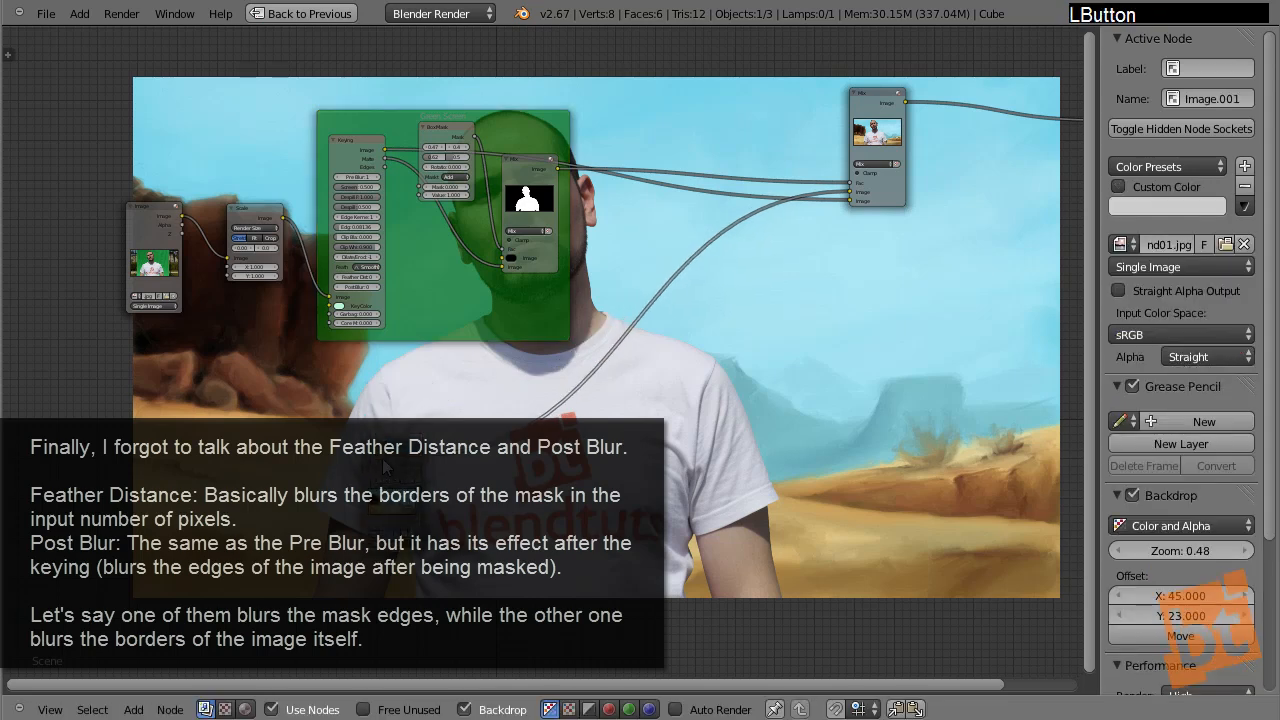
{"action": "right_click", "coordinate": [885, 108]}
{"action": "key", "text": "g"}
{"action": "left_click", "coordinate": [743, 107]}
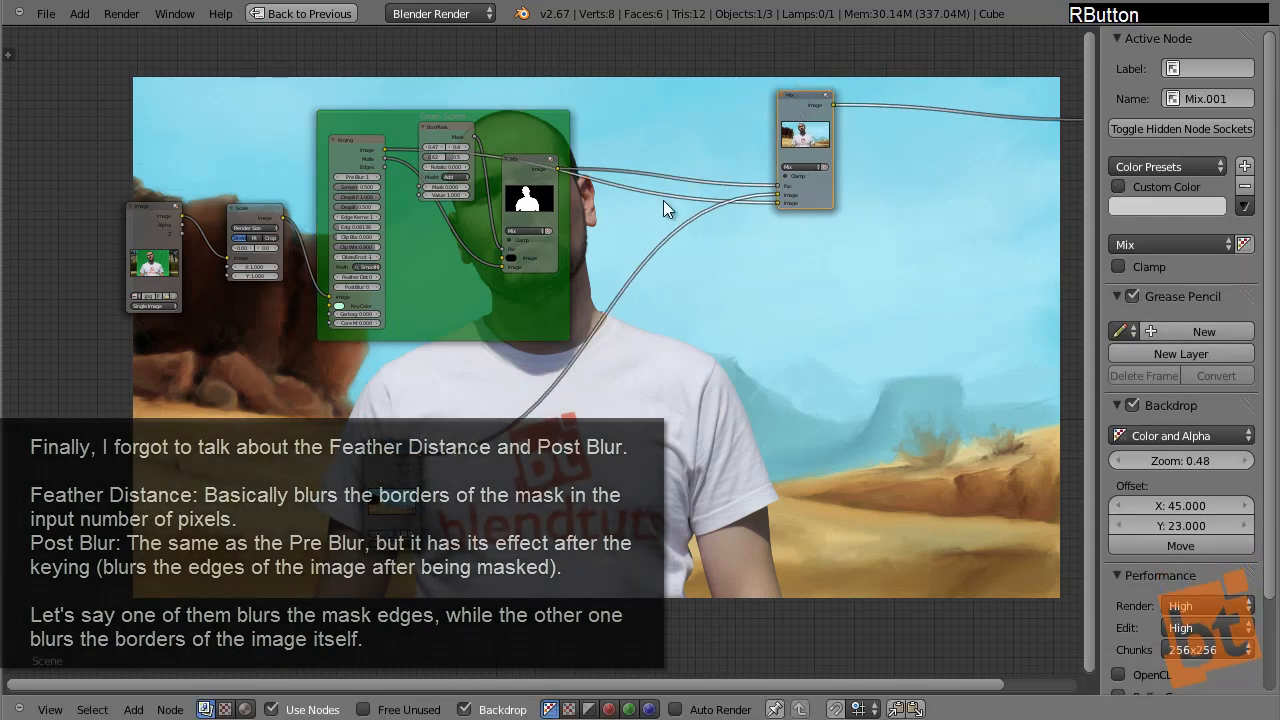
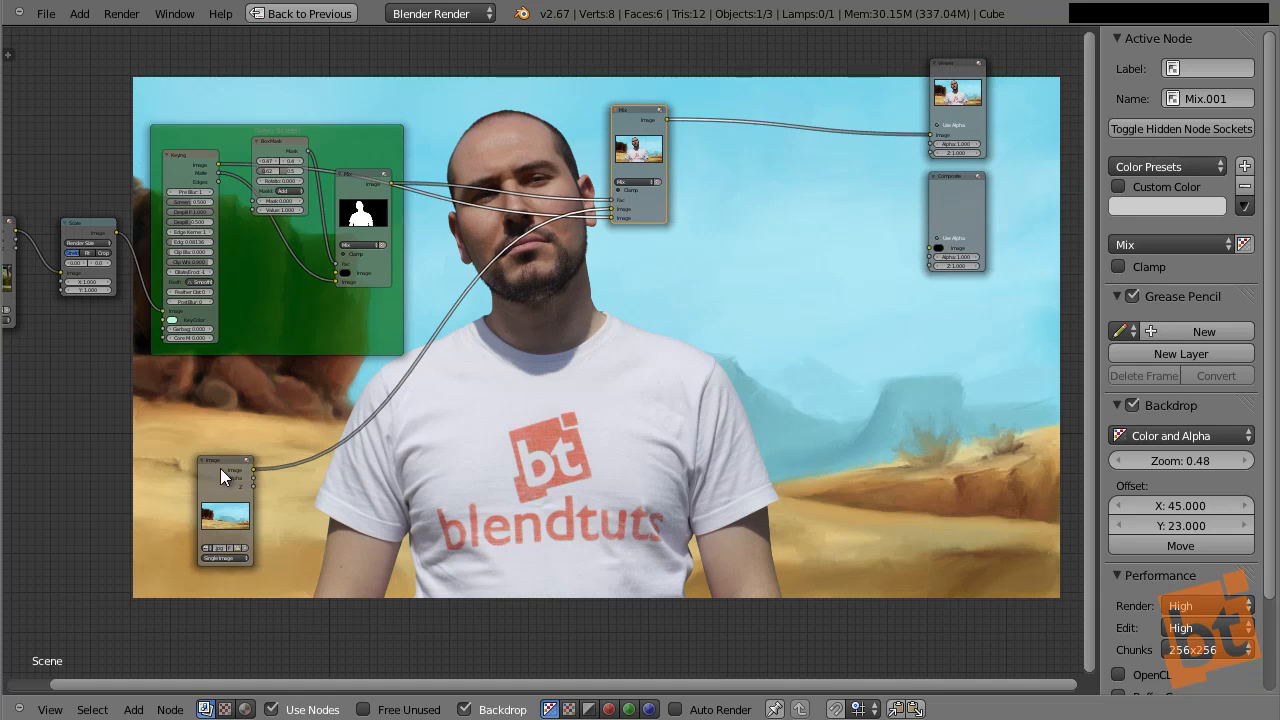
{"action": "right_click_drag", "start_coordinate": [220, 468], "coordinate": [288, 420]}
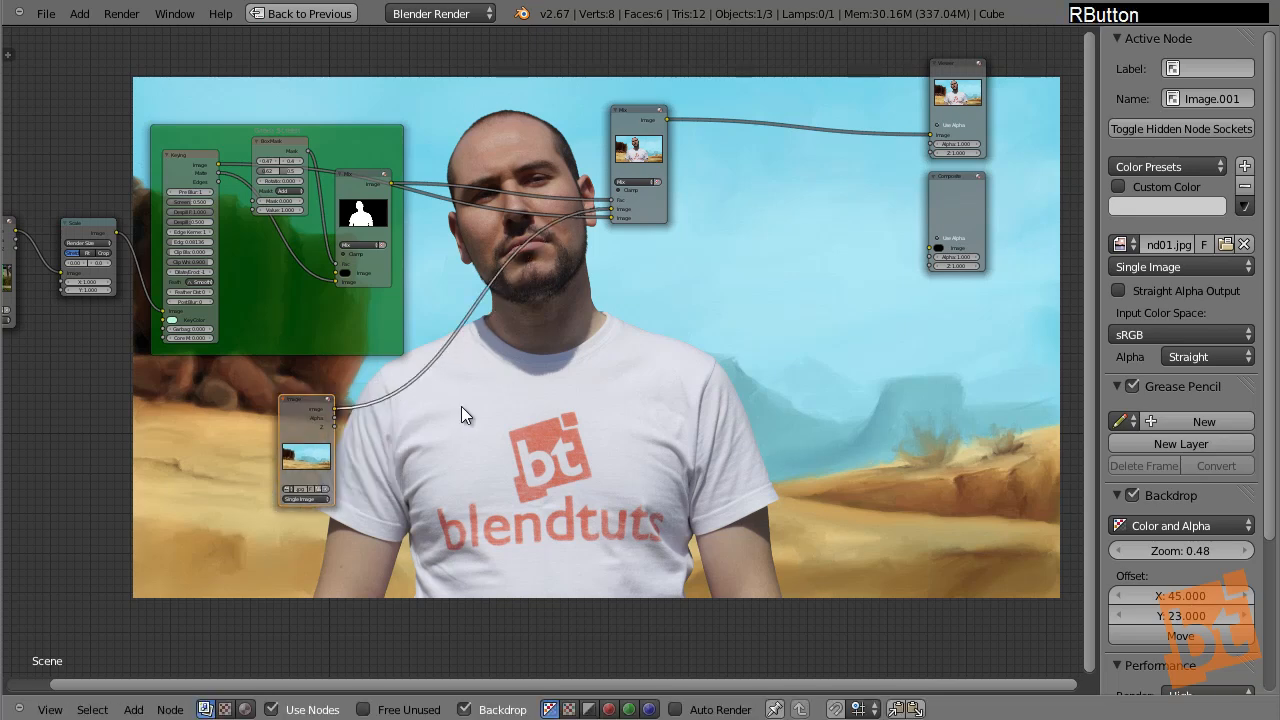
- Add an Invert color node between the Green Screen frame and the final Mix node, and move the desert Image node aside
{"action": "scroll", "coordinate": [461, 406], "scroll_direction": "up", "scroll_amount": 3}
{"action": "middle_click_drag", "start_coordinate": [461, 406], "coordinate": [393, 207]}
{"action": "right_click", "coordinate": [304, 170]}
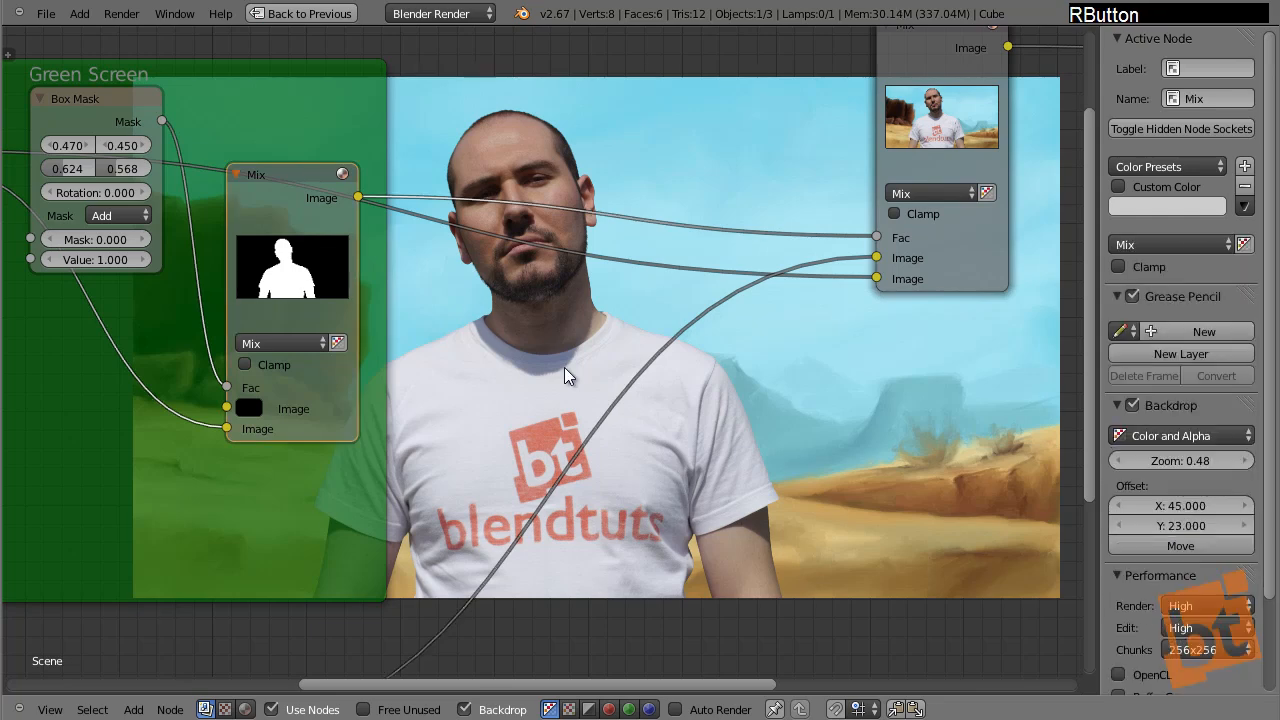
{"action": "key", "text": "shift+a"}
{"action": "mouse_move", "coordinate": [537, 368]}
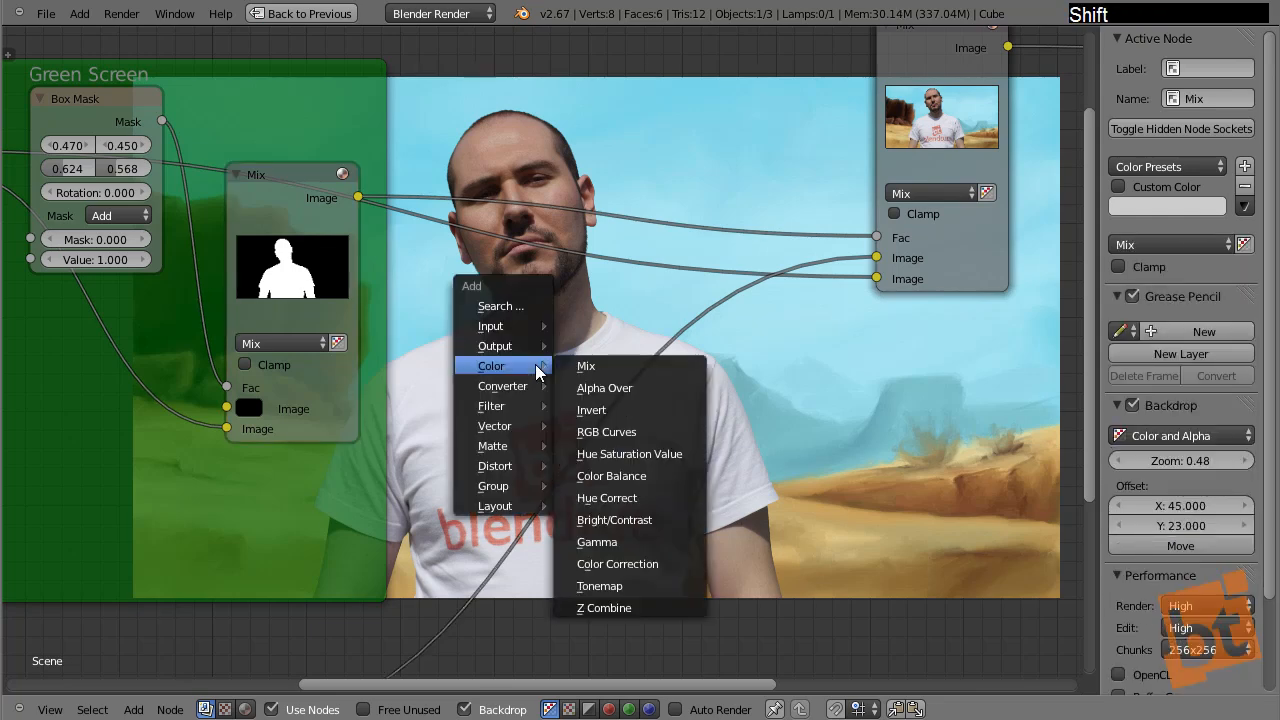
{"action": "left_click", "coordinate": [600, 409]}
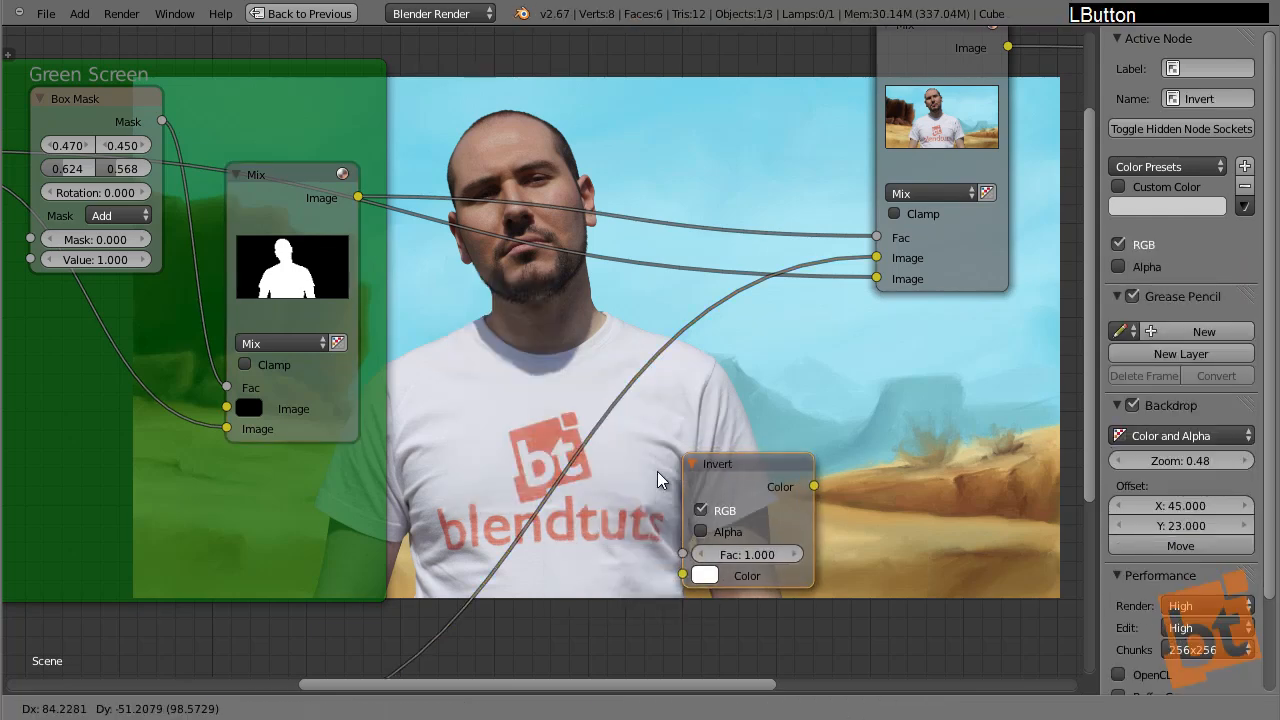
{"action": "middle_click_drag", "start_coordinate": [636, 467], "coordinate": [647, 377]}
{"action": "scroll", "coordinate": [647, 377], "scroll_direction": "down", "scroll_amount": 1}
{"action": "right_click_drag", "start_coordinate": [200, 570], "coordinate": [42, 605]}
{"action": "middle_click_drag", "start_coordinate": [339, 517], "coordinate": [376, 492]}
{"action": "right_click_drag", "start_coordinate": [113, 568], "coordinate": [50, 598]}
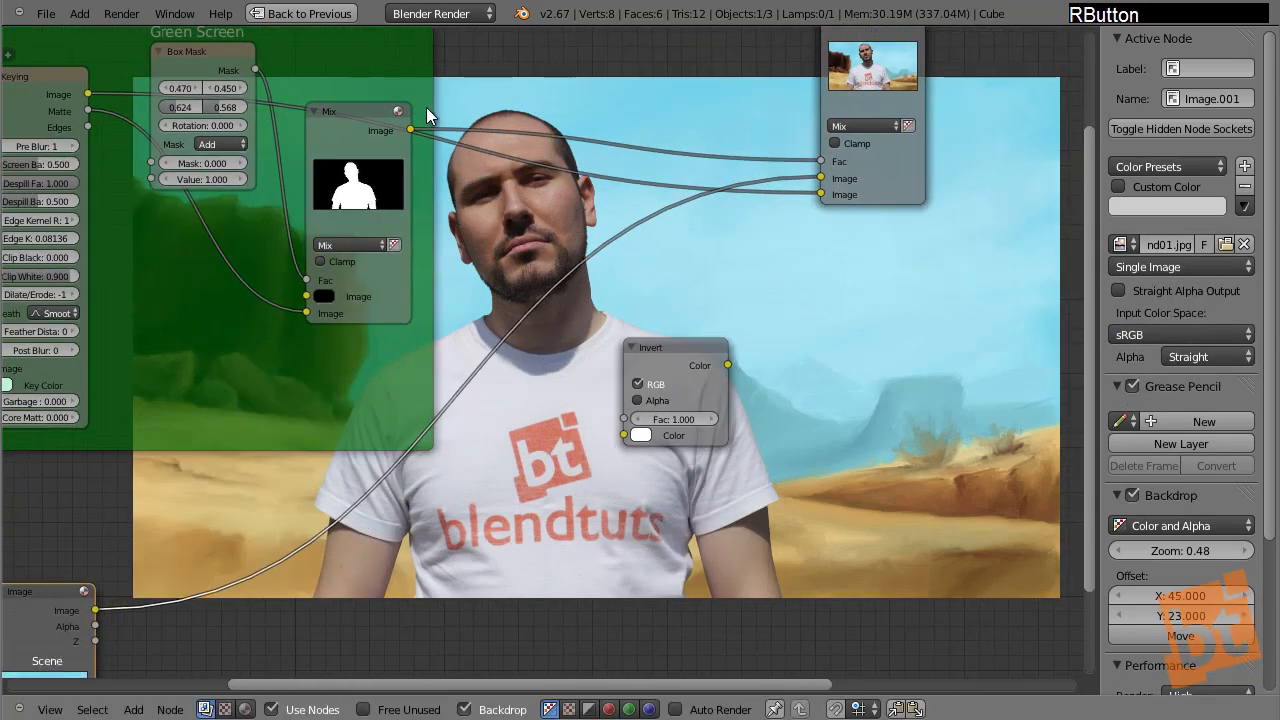
- Connect the Green Screen frame's Mix output to the Invert node's Color input and preview the inverted mask
{"action": "left_click_drag", "start_coordinate": [411, 127], "coordinate": [620, 430]}
{"action": "left_click", "coordinate": [674, 347], "text": "ctrl+shift"}
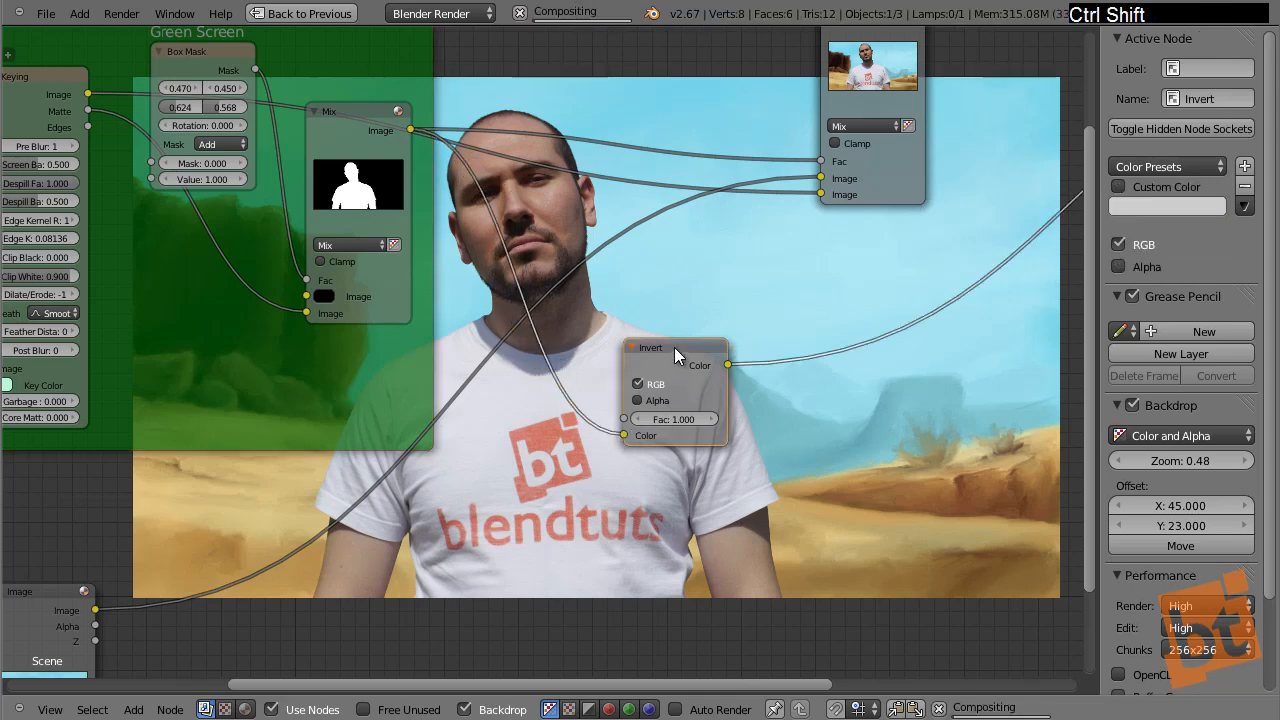
{"action": "middle_click_drag", "start_coordinate": [674, 345], "coordinate": [620, 370]}
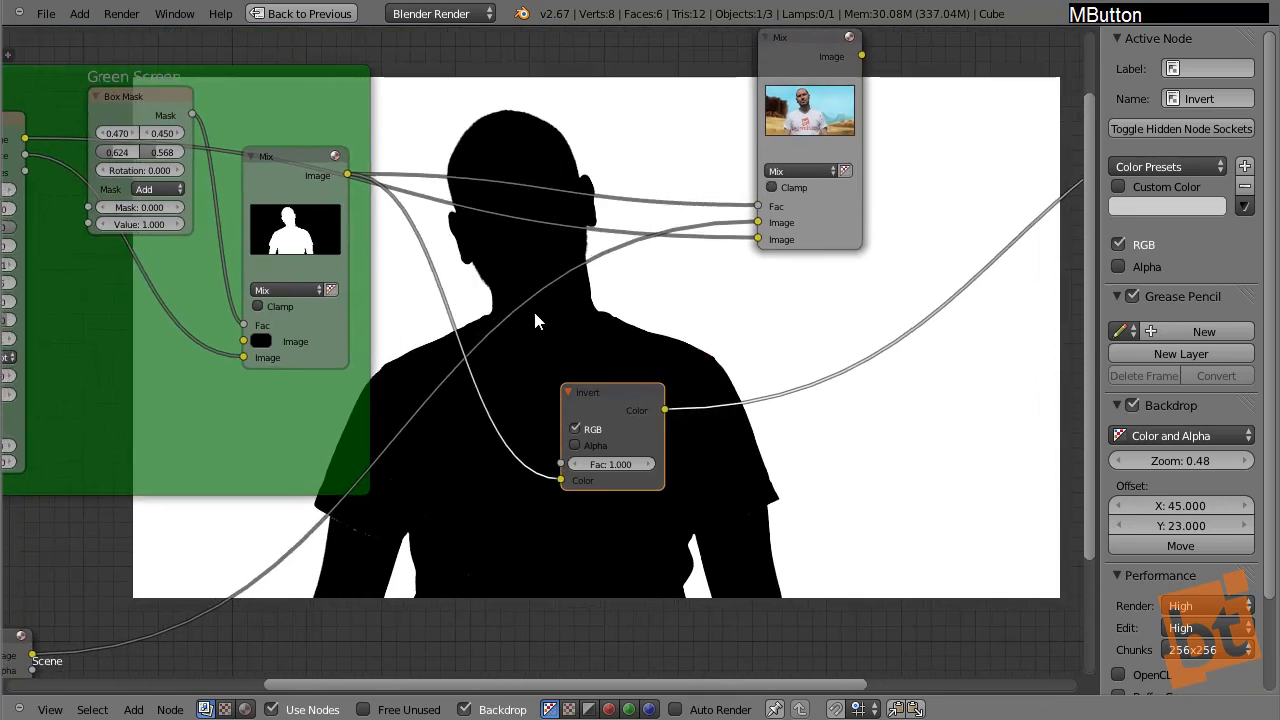
- Move the Invert node farther down, to about the height of the desert Image node
{"action": "left_click_drag", "start_coordinate": [634, 414], "coordinate": [576, 565]}
{"action": "middle_click_drag", "start_coordinate": [595, 476], "coordinate": [544, 300]}
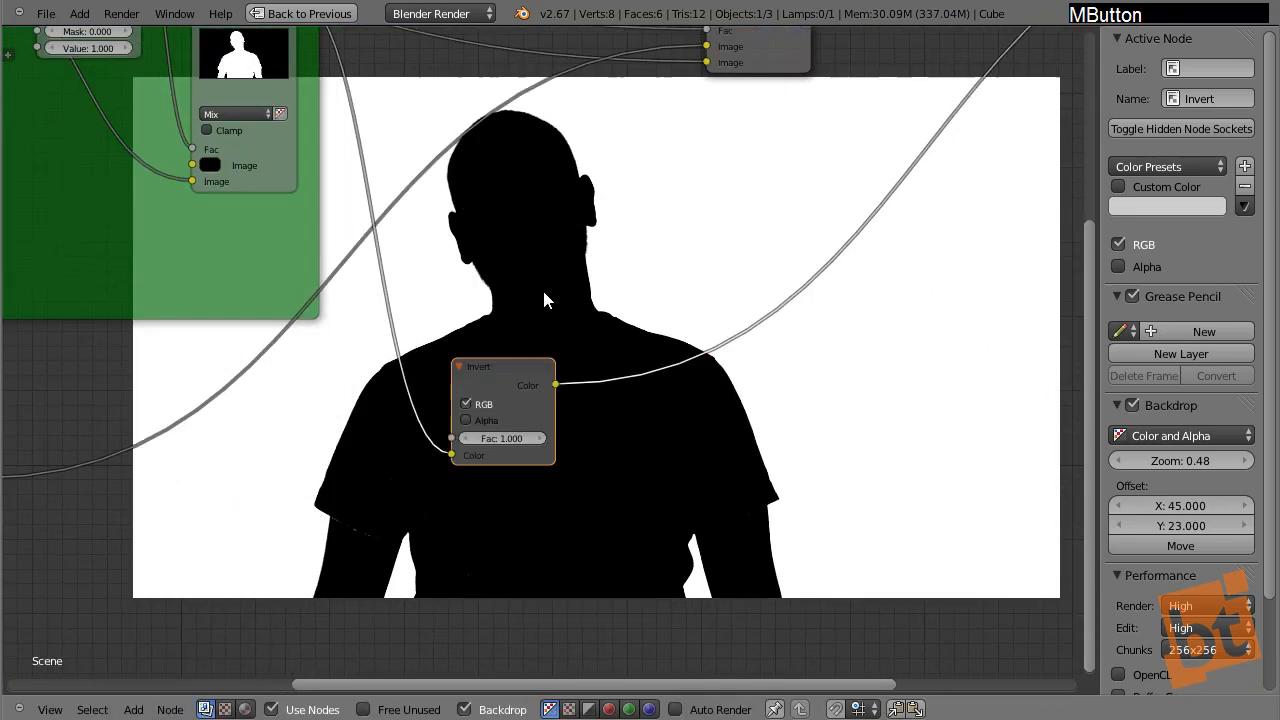
{"action": "scroll", "coordinate": [544, 300], "scroll_direction": "down", "scroll_amount": 1}
{"action": "left_click_drag", "start_coordinate": [521, 348], "coordinate": [476, 442]}
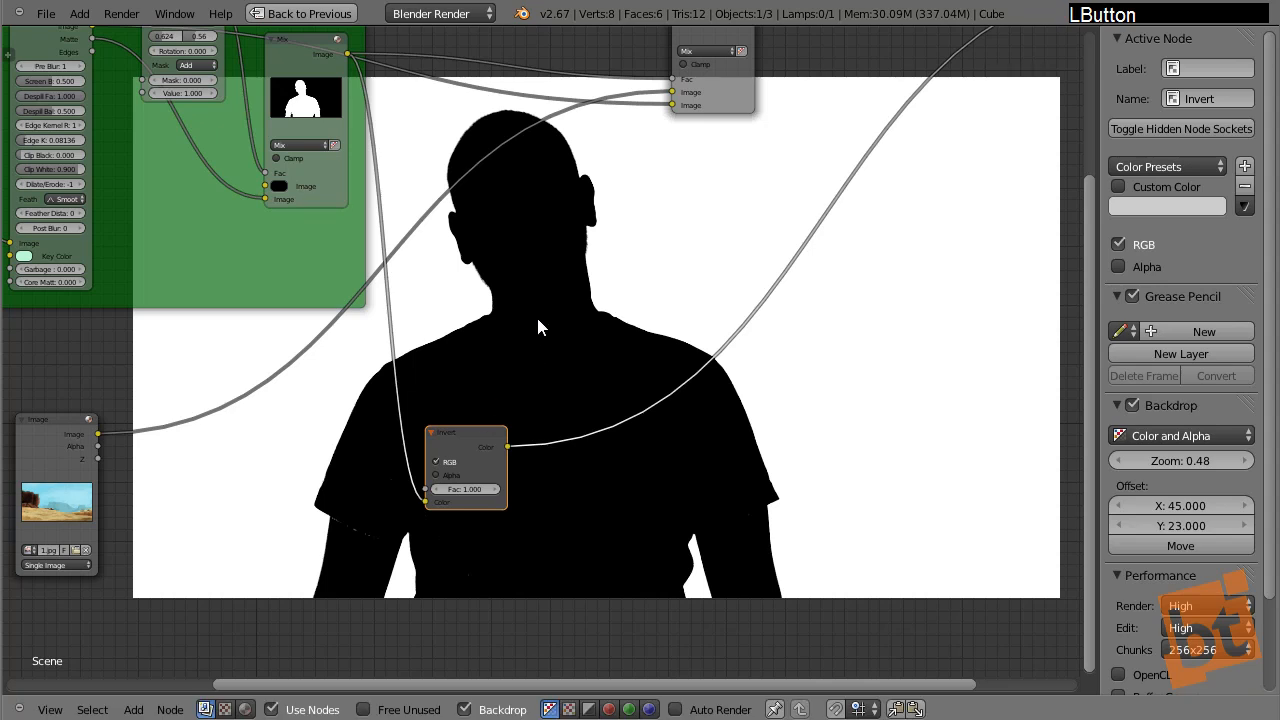
- Add a Mix node after Invert, with the original mask in its first Image input and the inverted mask in the second
{"action": "key", "text": "shift+a"}
{"action": "mouse_move", "coordinate": [581, 283]}
{"action": "left_click", "coordinate": [634, 277]}
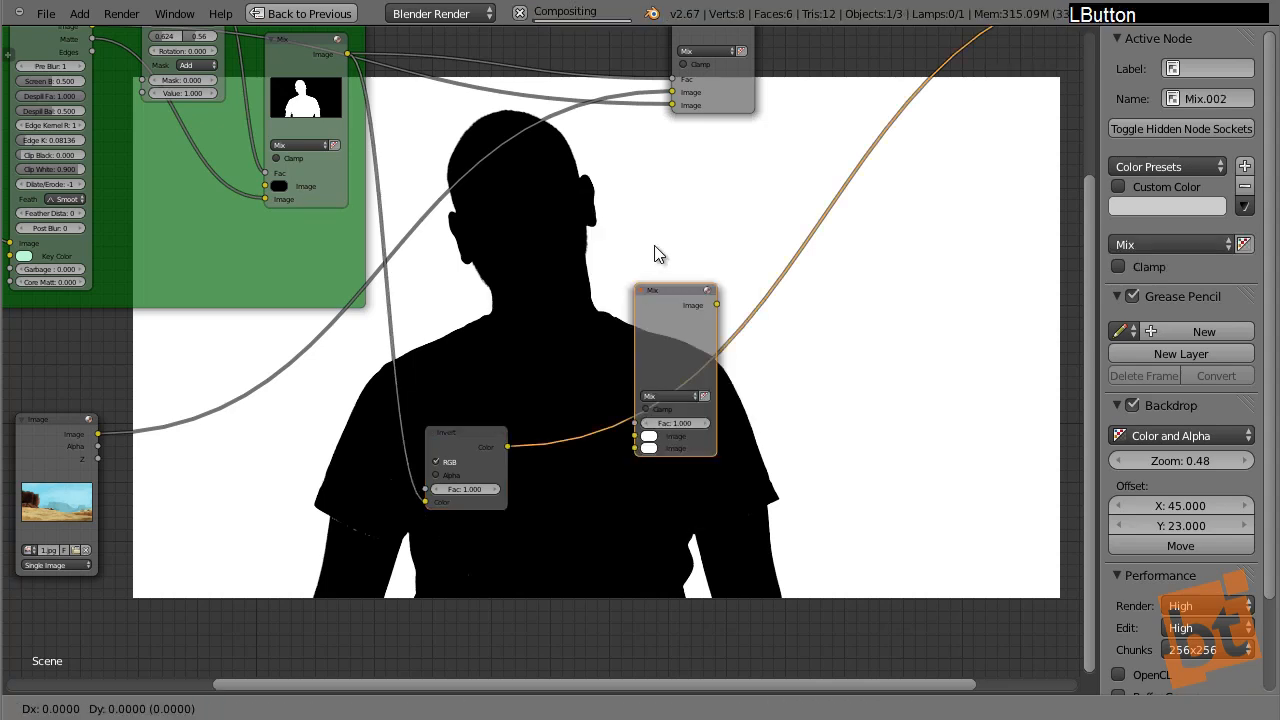
{"action": "left_click", "coordinate": [760, 258]}
{"action": "left_click_drag", "start_coordinate": [766, 263], "coordinate": [730, 364]}
{"action": "mouse_move", "coordinate": [688, 492]}
{"action": "left_mouse_down"}
{"action": "mouse_move", "coordinate": [677, 519]}
{"action": "mouse_move", "coordinate": [687, 506]}
{"action": "left_mouse_up"}
{"action": "left_click_drag", "start_coordinate": [741, 345], "coordinate": [777, 328]}
{"action": "left_click_drag", "start_coordinate": [347, 53], "coordinate": [723, 477]}
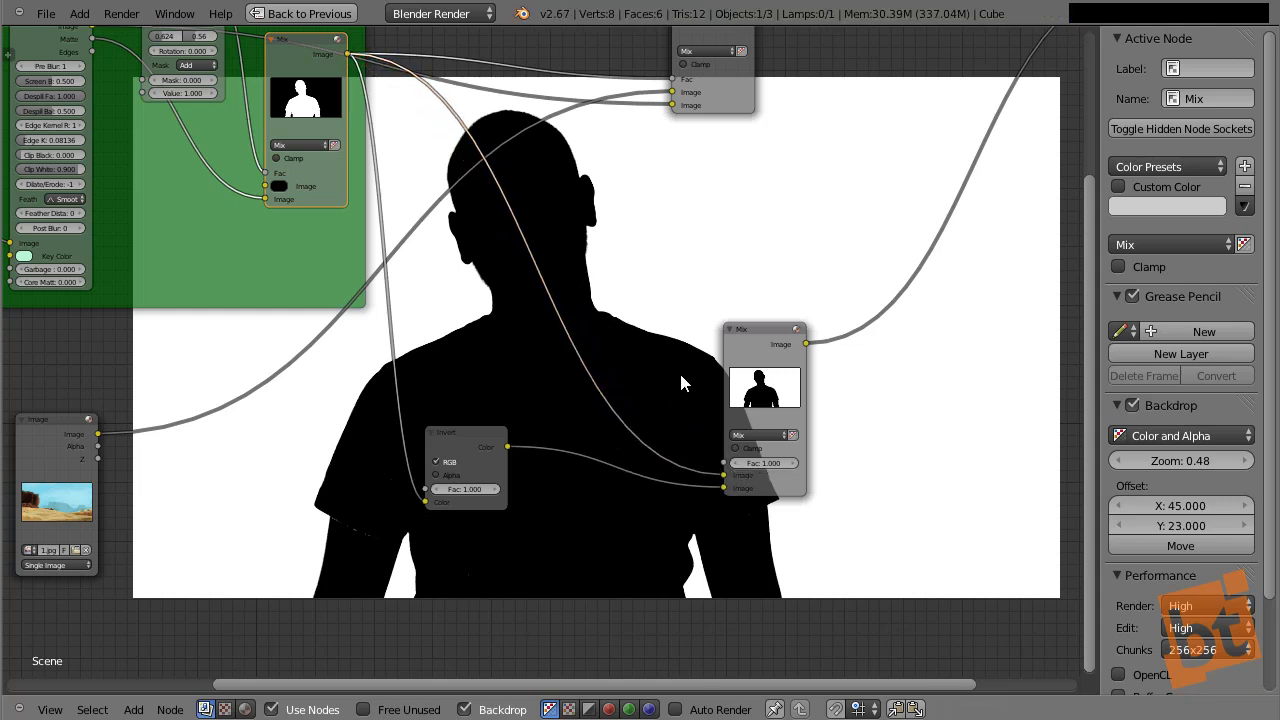
- Change the new Mix node's blend type to Multiply to isolate the outline of the mask
{"action": "scroll", "coordinate": [776, 441], "scroll_direction": "up", "scroll_amount": 2}
{"action": "left_click", "coordinate": [761, 430]}
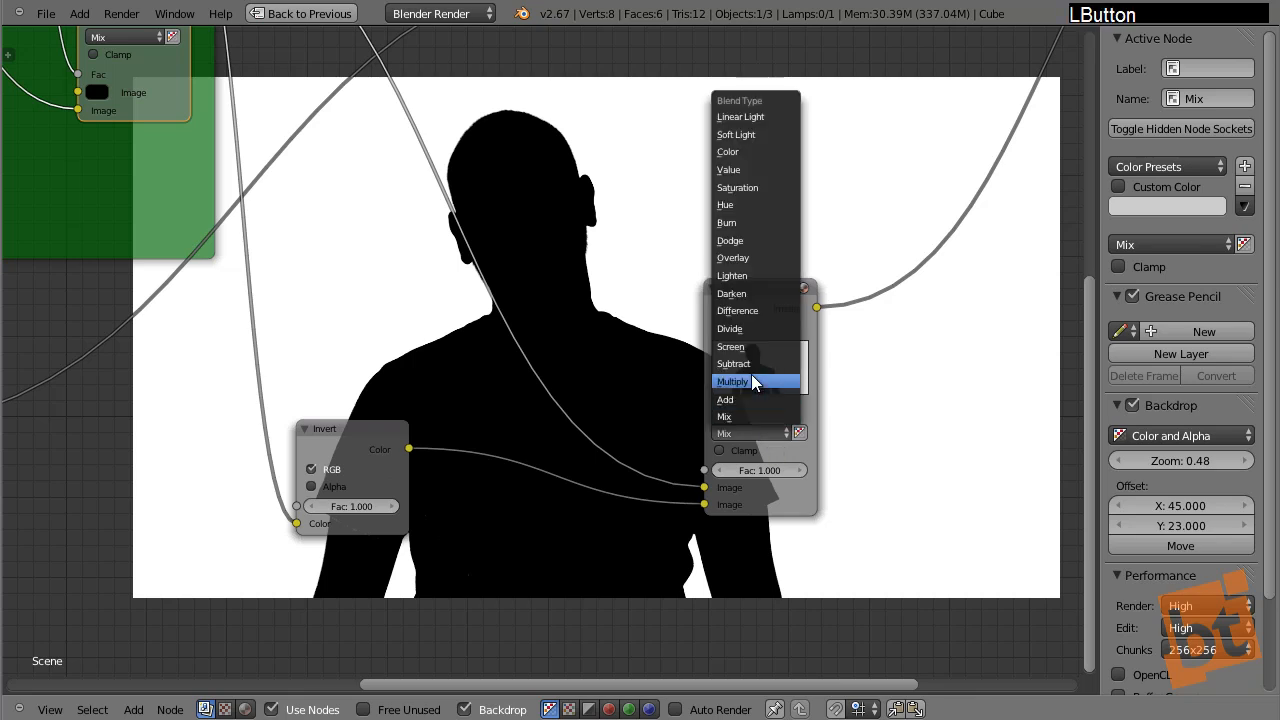
{"action": "left_click", "coordinate": [751, 380]}
{"action": "middle_click_drag", "start_coordinate": [716, 392], "coordinate": [786, 374]}
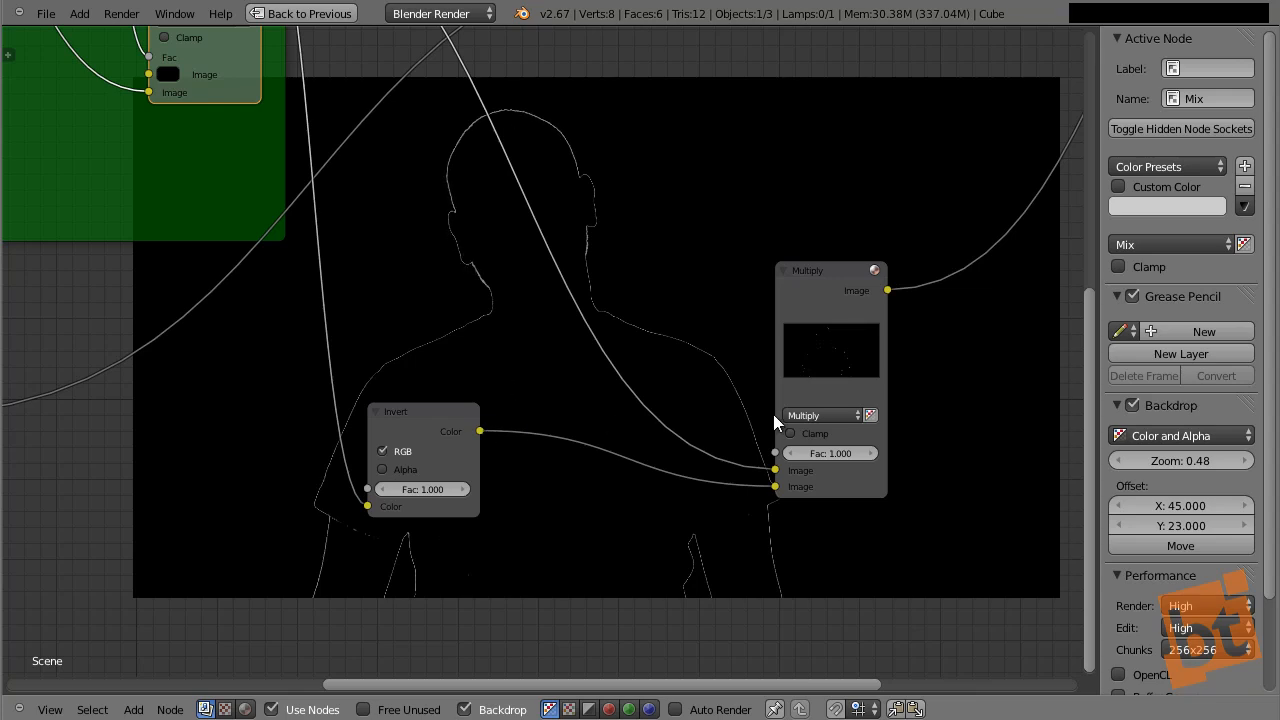
- Preview the Invert node's output in the backdrop for comparison with the original mask
{"action": "left_click", "coordinate": [407, 412], "text": "ctrl+shift"}
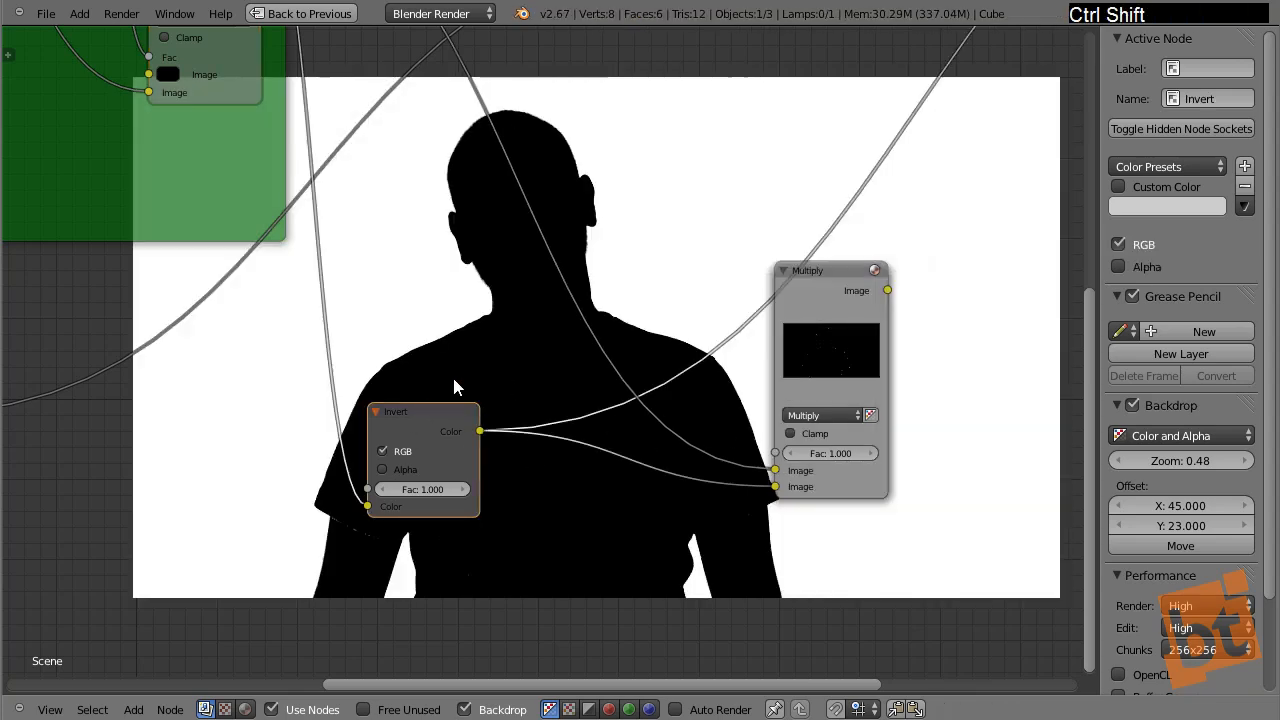
{"action": "middle_click_drag", "start_coordinate": [307, 165], "coordinate": [361, 345]}
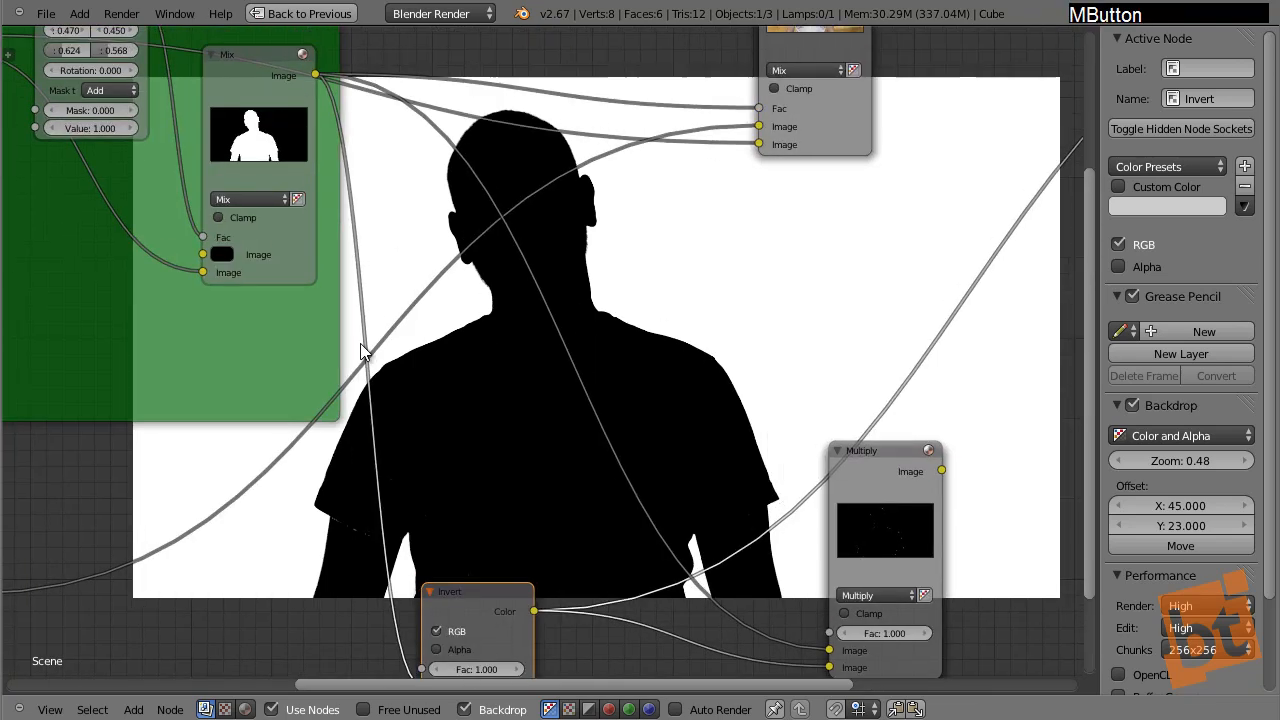
- Preview the original mask in the backdrop, followed by the Multiply node's output
{"action": "scroll", "coordinate": [361, 350], "scroll_direction": "down", "scroll_amount": 1}
{"action": "left_click", "coordinate": [296, 117], "text": "ctrl+shift"}
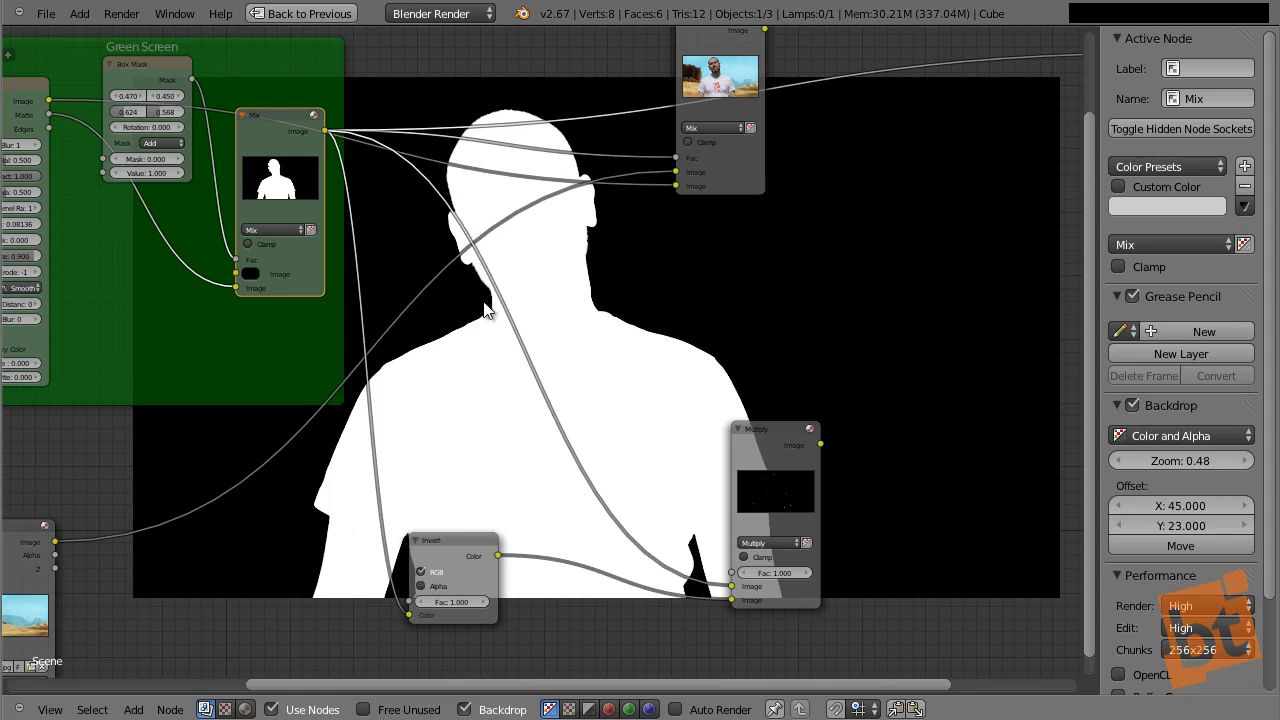
{"action": "left_click", "coordinate": [778, 428], "text": "ctrl+shift"}
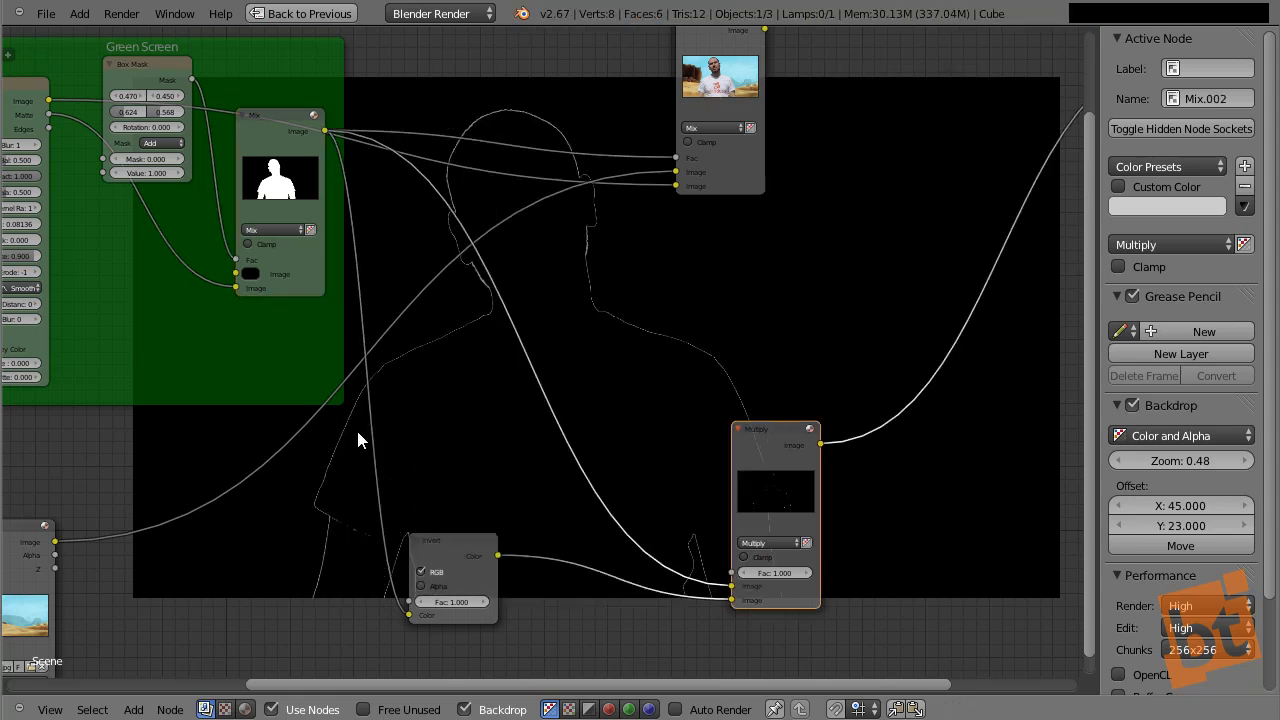
- Move the Invert node farther left to make room between it and the Multiply node
{"action": "middle_click_drag", "start_coordinate": [572, 445], "coordinate": [584, 420]}
{"action": "scroll", "coordinate": [526, 541], "scroll_direction": "up", "scroll_amount": 4}
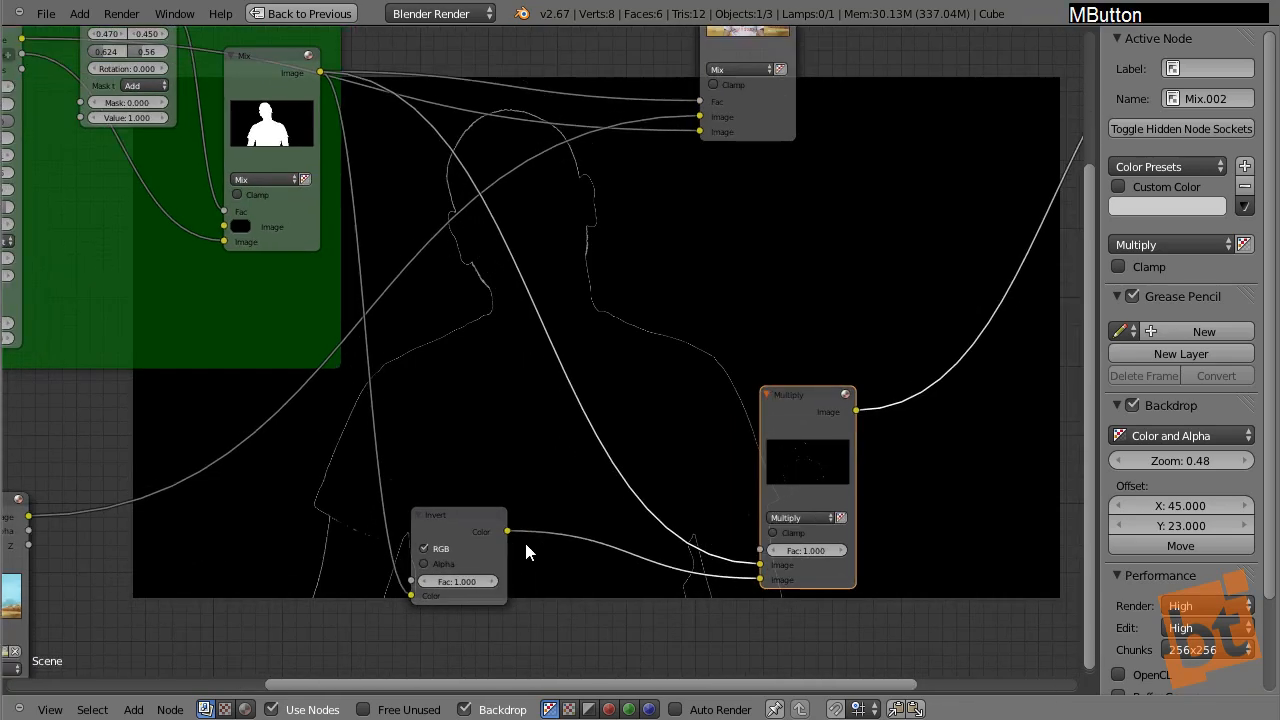
{"action": "left_click_drag", "start_coordinate": [342, 533], "coordinate": [180, 597]}
{"action": "middle_click_drag", "start_coordinate": [292, 543], "coordinate": [432, 365]}
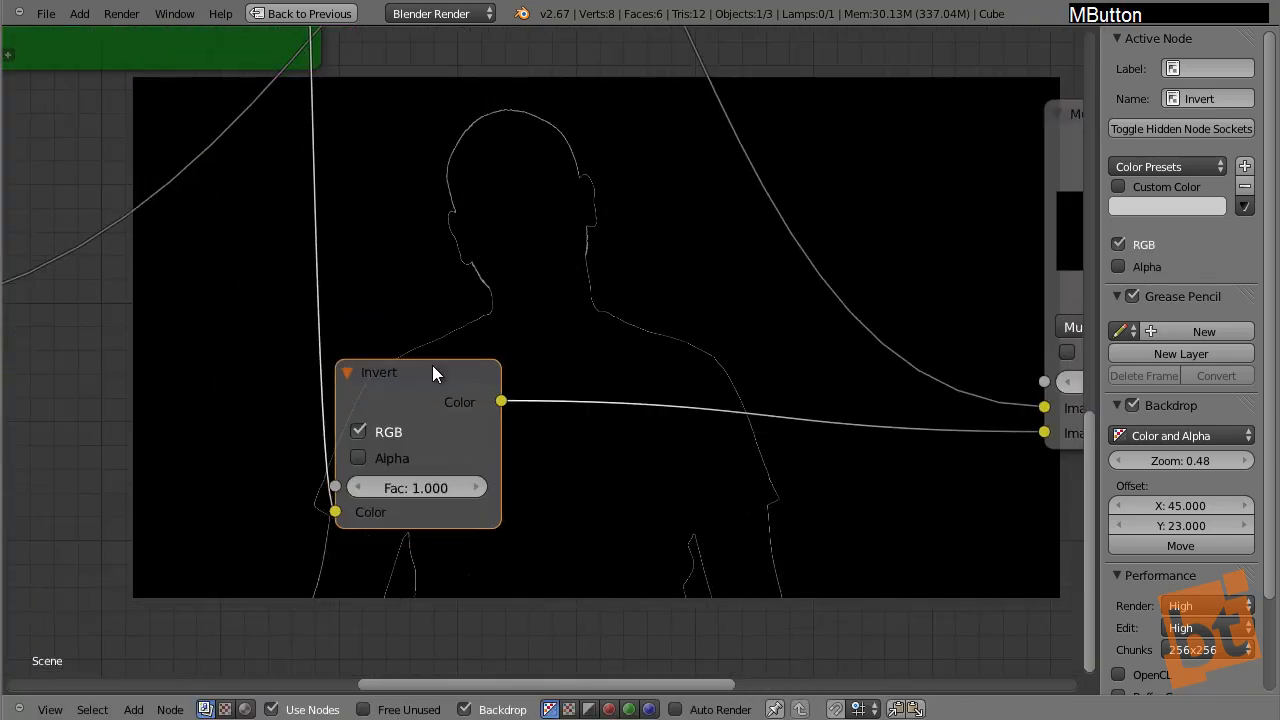
{"action": "left_click_drag", "start_coordinate": [422, 384], "coordinate": [399, 399]}
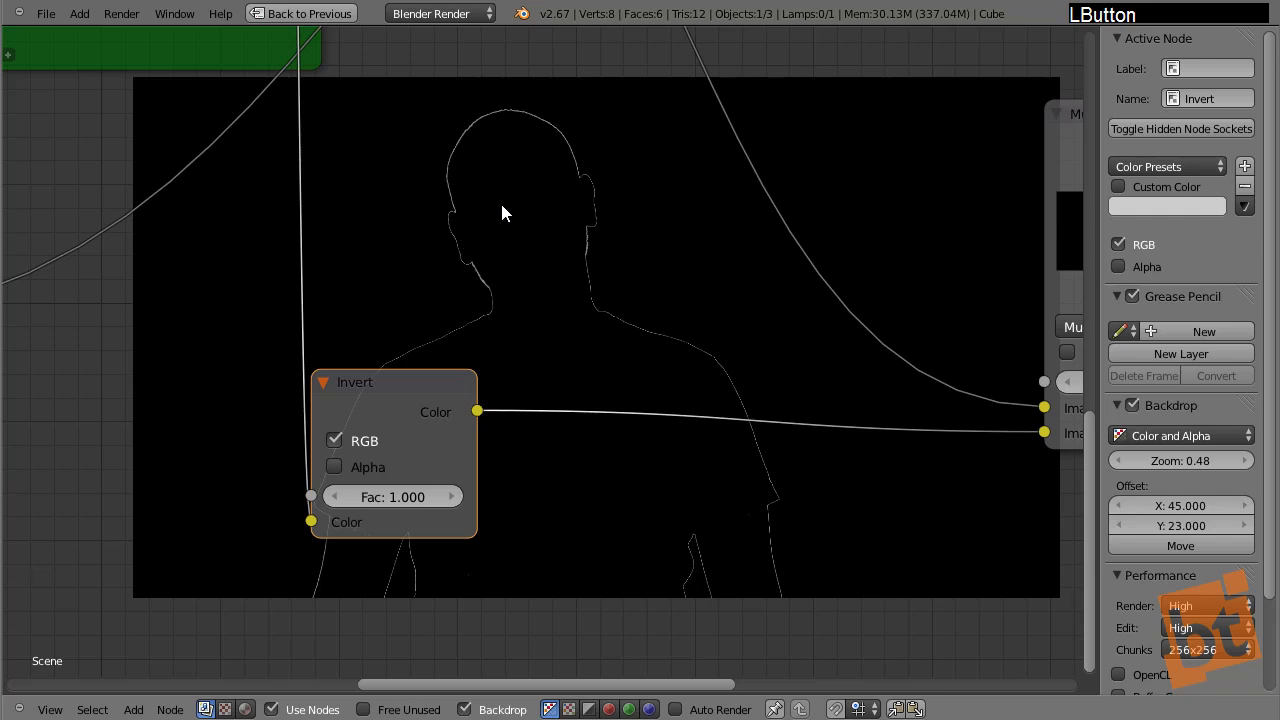
- Insert a Dilate/Erode filter node on the link between the Invert and Multiply nodes
{"action": "key", "text": "shift+a"}
{"action": "mouse_move", "coordinate": [647, 244]}
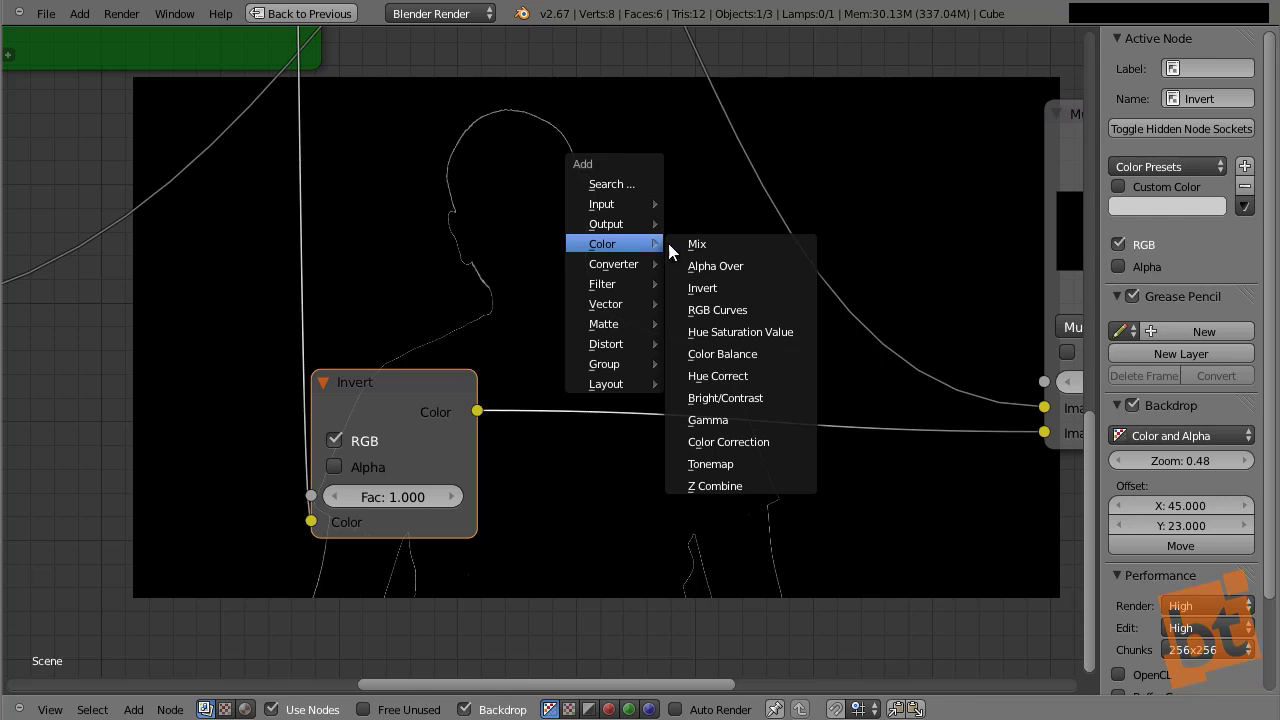
{"action": "mouse_move", "coordinate": [621, 280]}
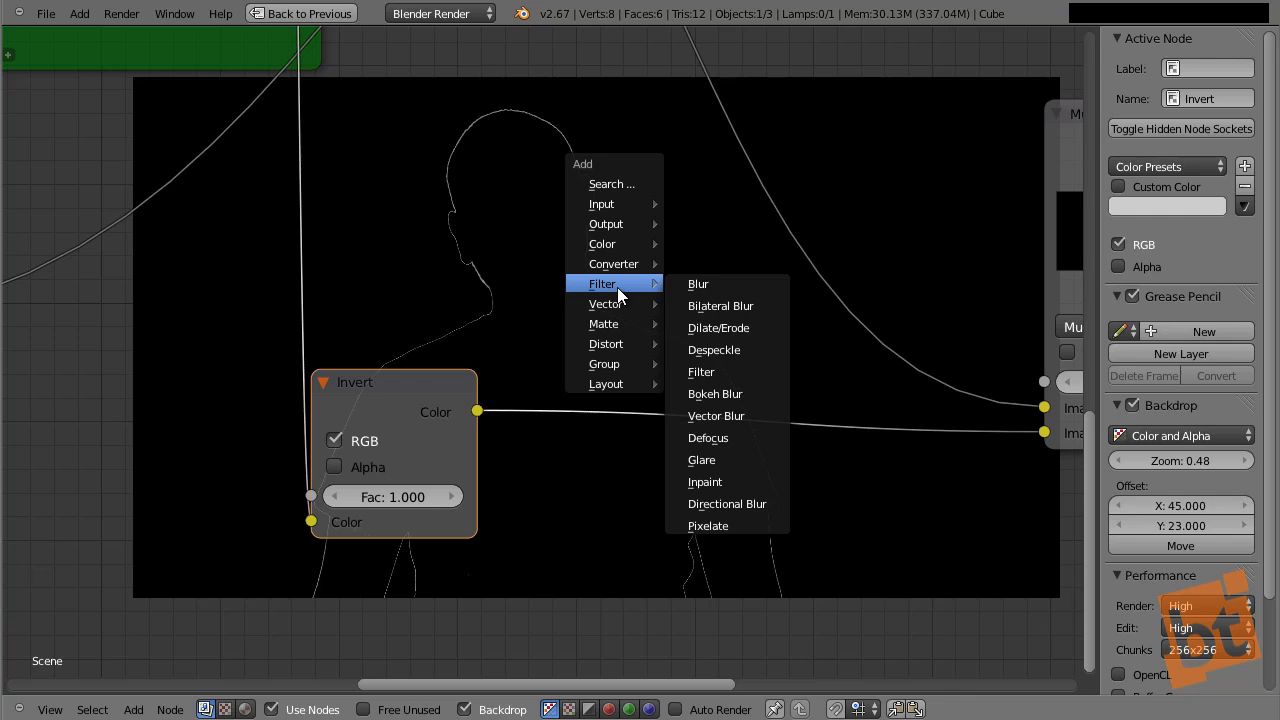
{"action": "left_click", "coordinate": [742, 330]}
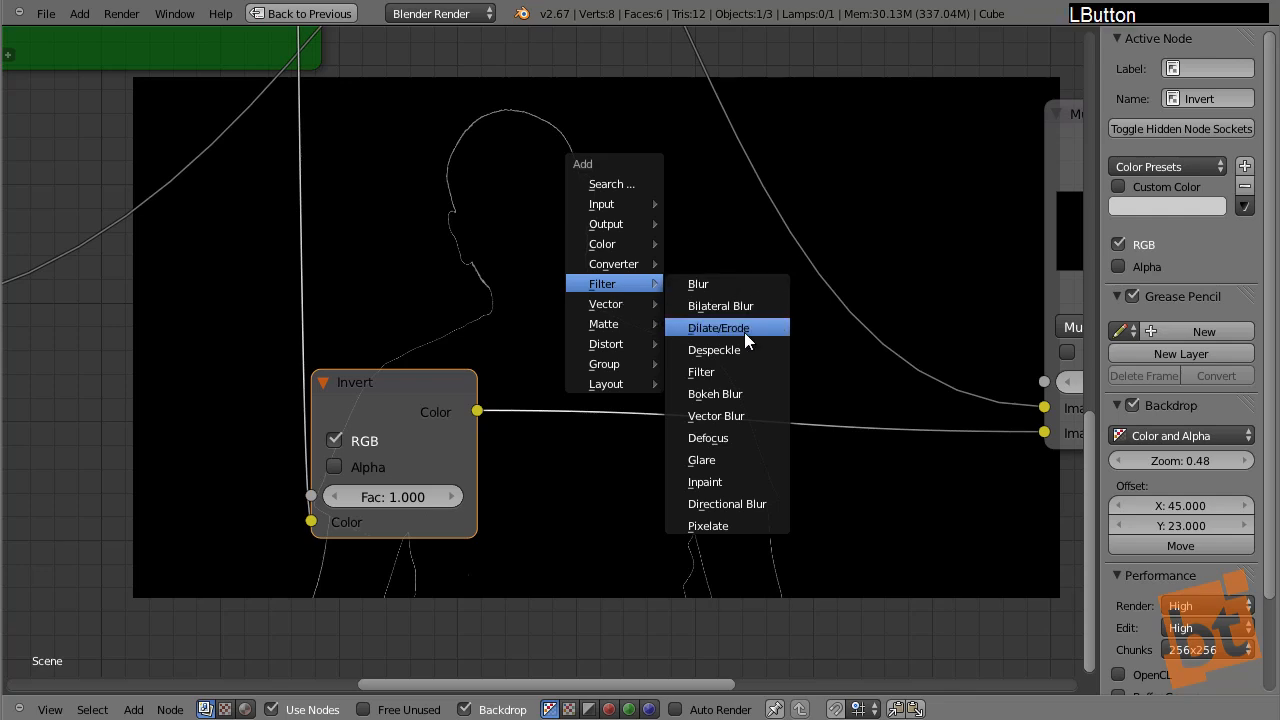
{"action": "left_click", "coordinate": [595, 379]}
- Shift the Multiply node away from Dilate/Erode and insert a Blur node on the link between them
{"action": "middle_click_drag", "start_coordinate": [741, 379], "coordinate": [435, 384]}
{"action": "scroll", "coordinate": [600, 300], "scroll_direction": "down", "scroll_amount": 2}
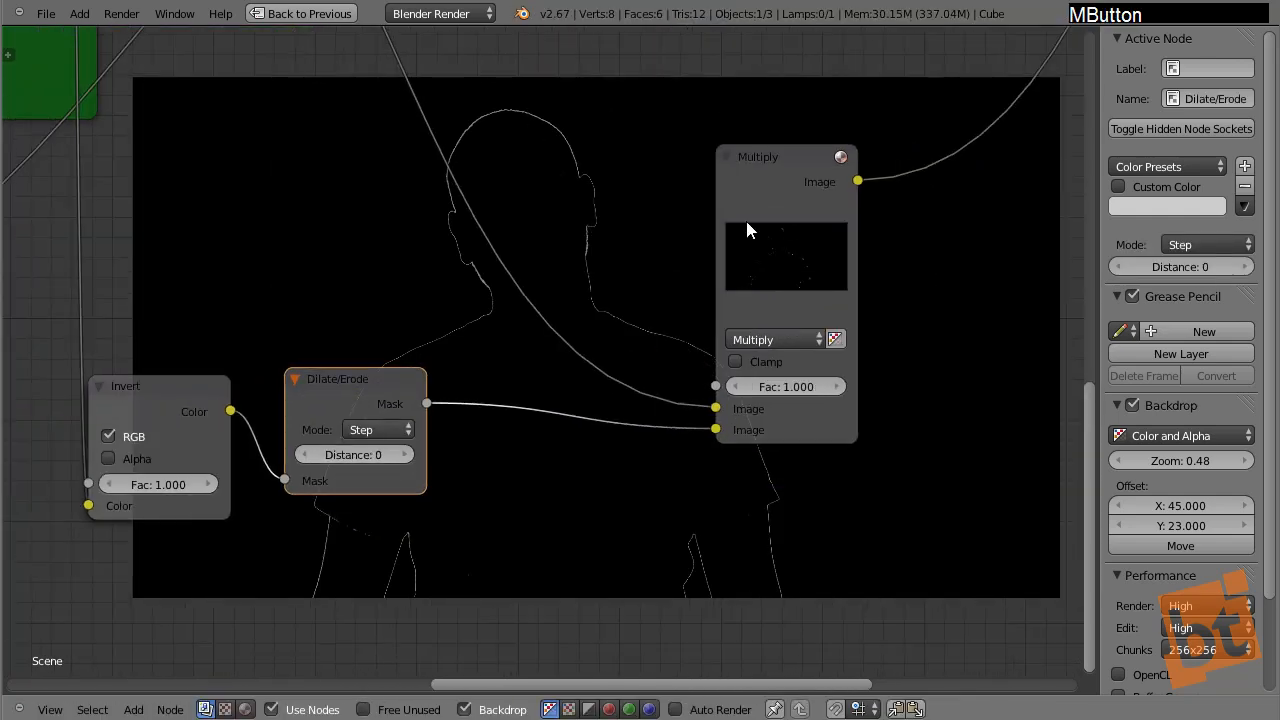
{"action": "left_click_drag", "start_coordinate": [827, 145], "coordinate": [982, 122]}
{"action": "key", "text": "shift+a"}
{"action": "mouse_move", "coordinate": [500, 363]}
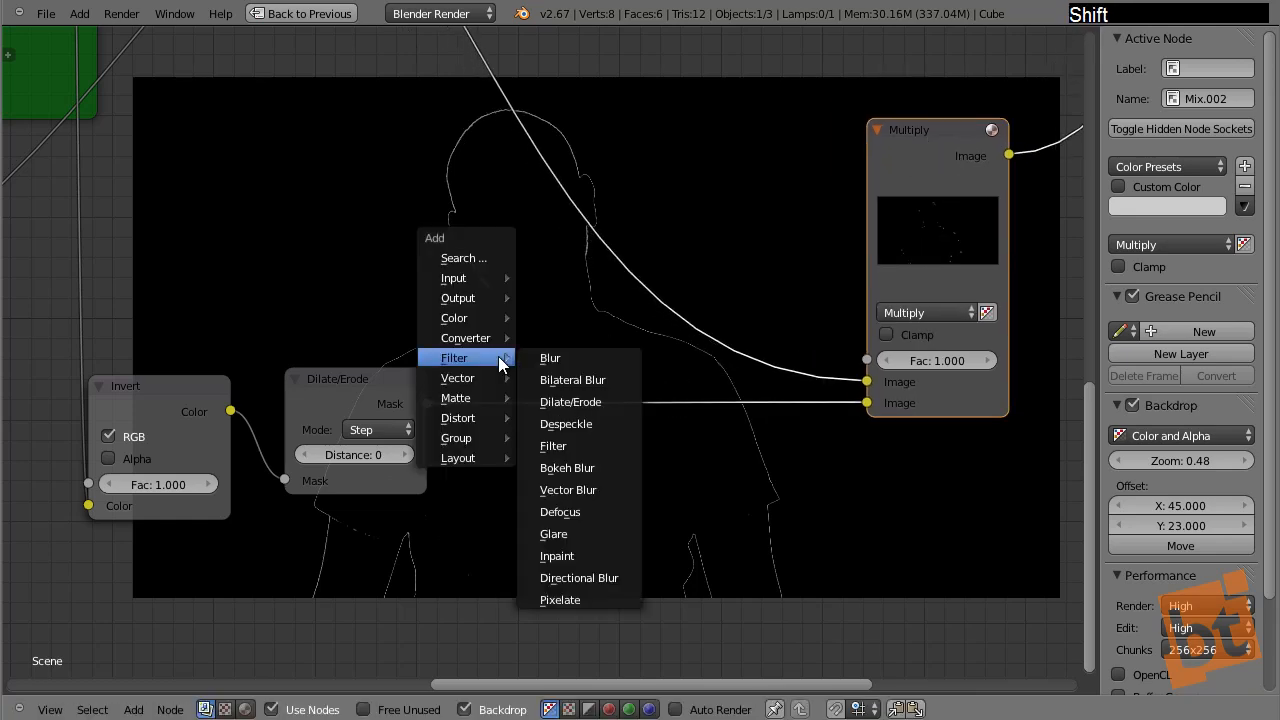
{"action": "left_click", "coordinate": [567, 358]}
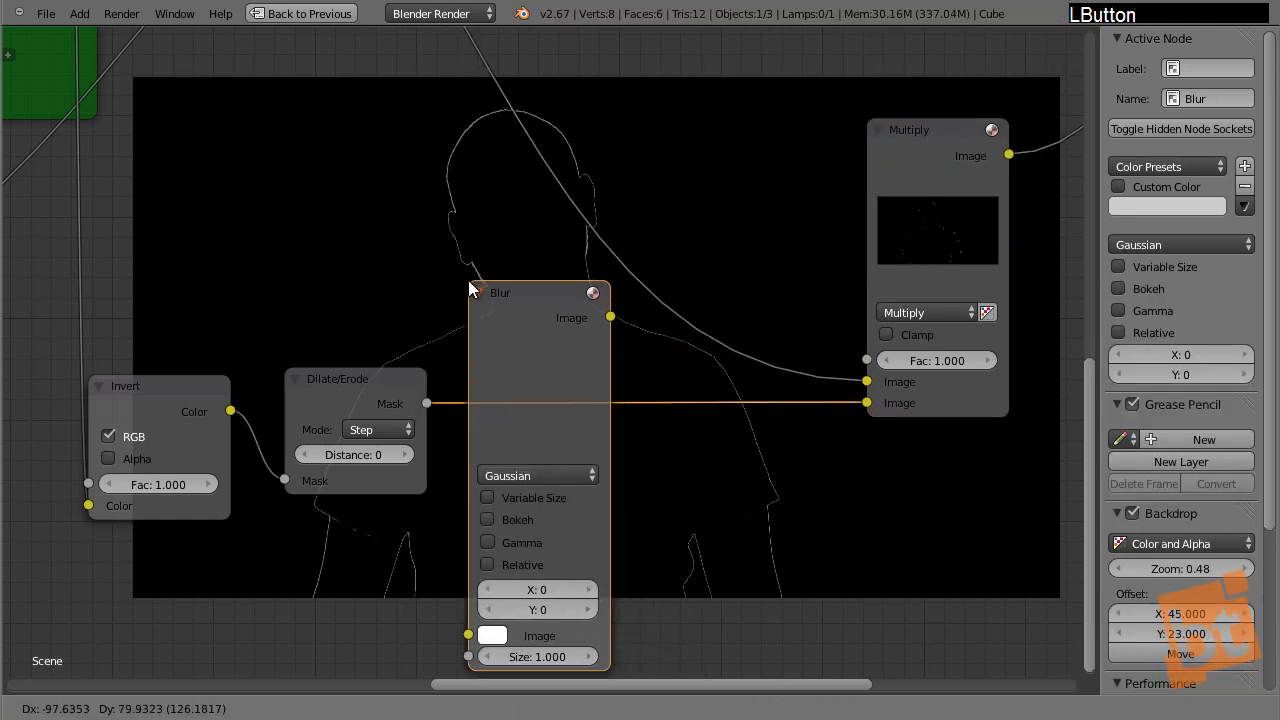
{"action": "left_click", "coordinate": [580, 386]}
- Enlarge the backdrop image and set the Dilate/Erode distance to 7 to thicken the mask outline
{"action": "middle_click_drag", "start_coordinate": [543, 396], "coordinate": [604, 395]}
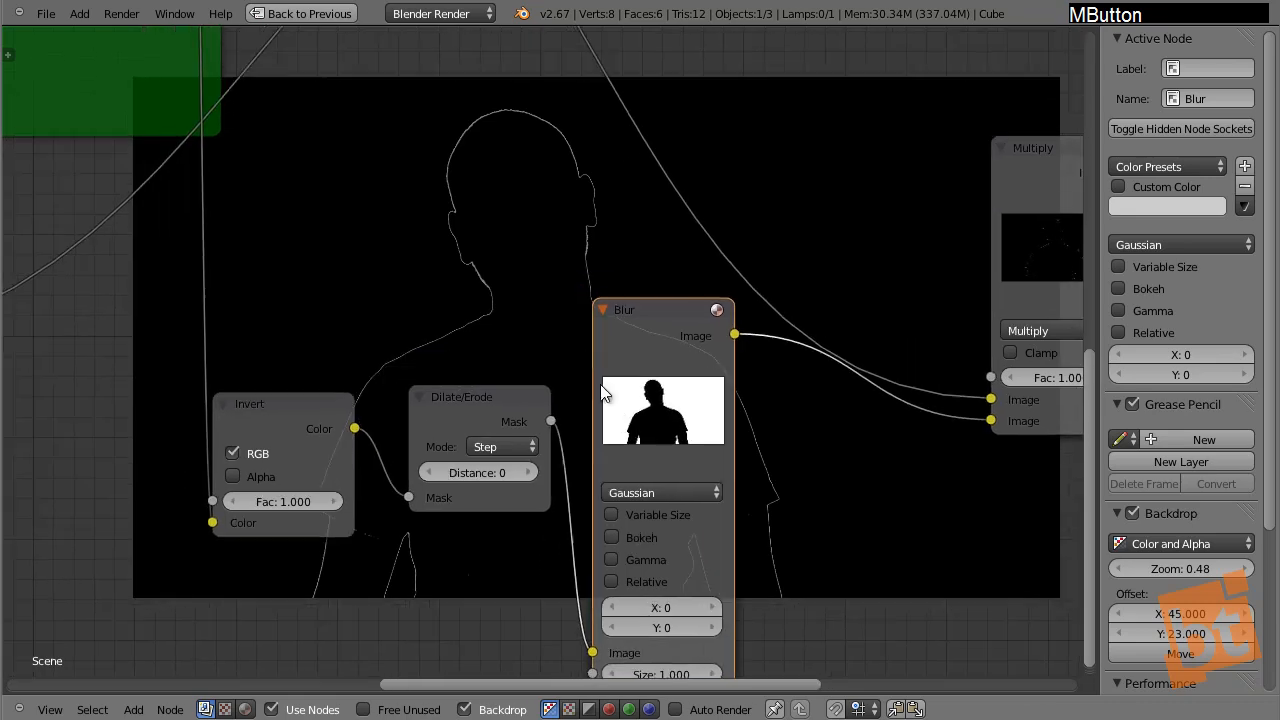
{"action": "key", "text": "alt+v"}
{"action": "key", "text": "alt+v"}
{"action": "key", "text": "alt+v"}
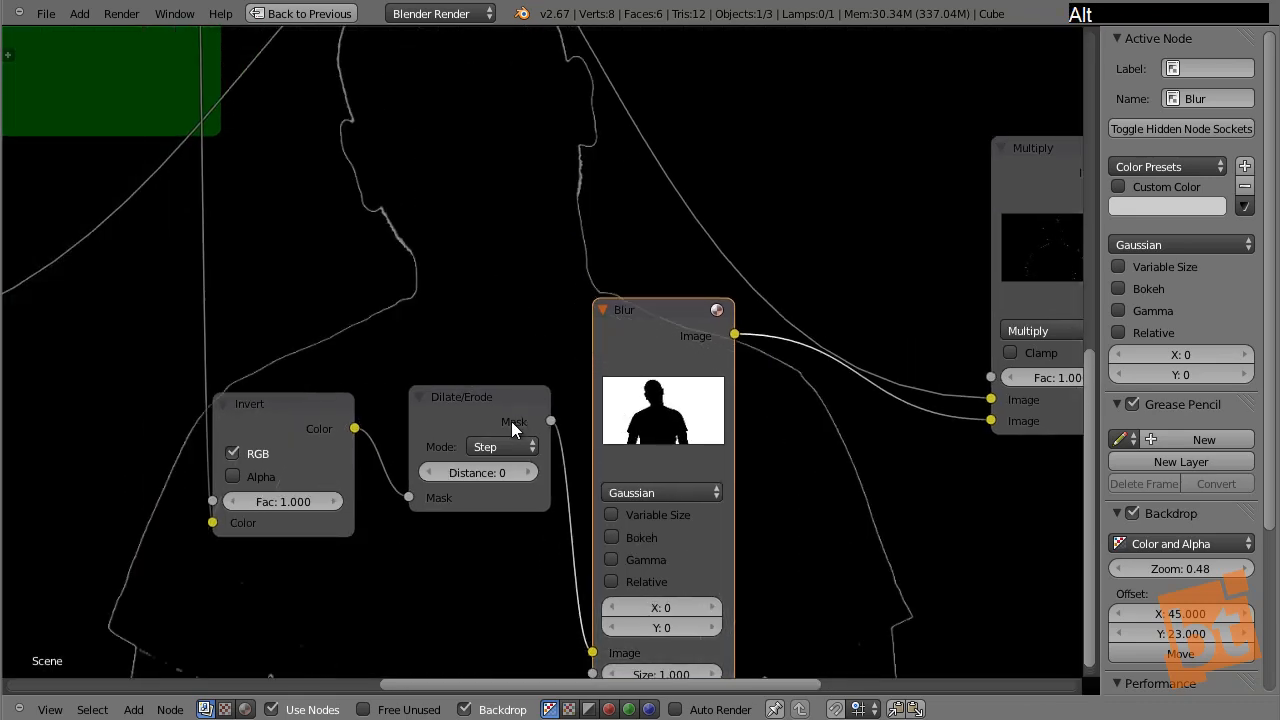
{"action": "left_click", "coordinate": [433, 478]}
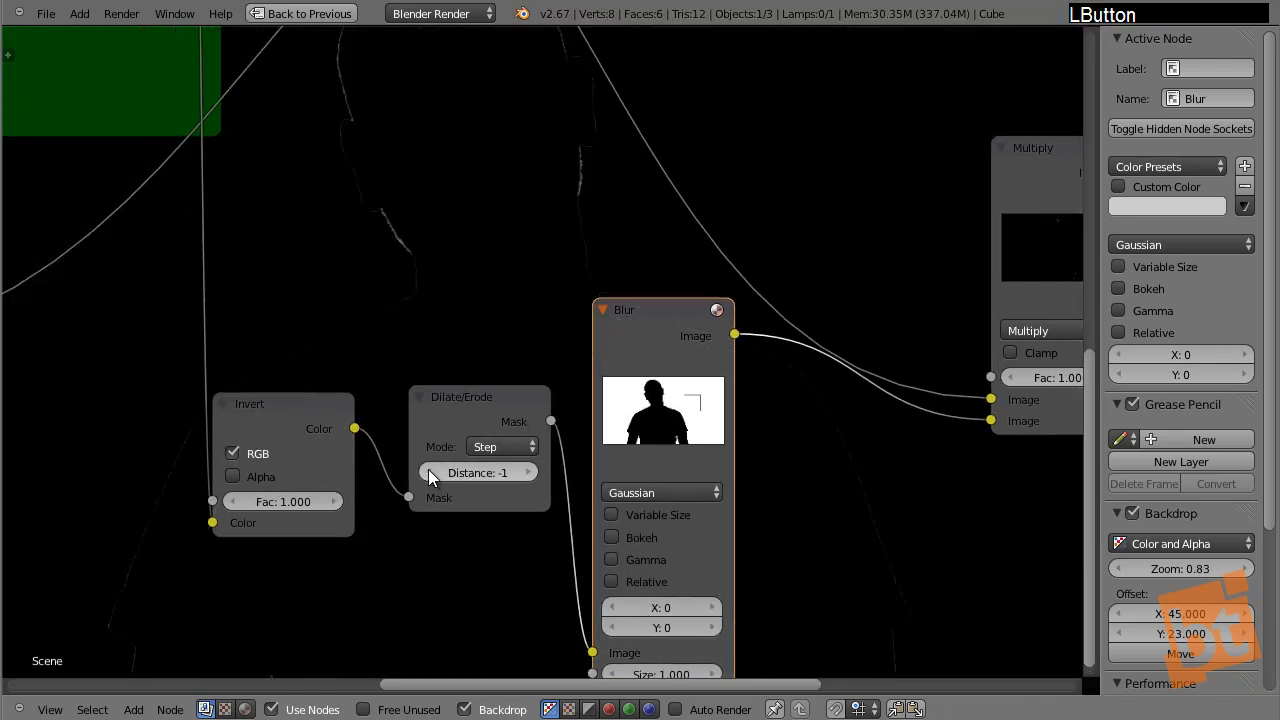
{"action": "left_click", "coordinate": [535, 472]}
{"action": "left_click", "coordinate": [535, 472]}
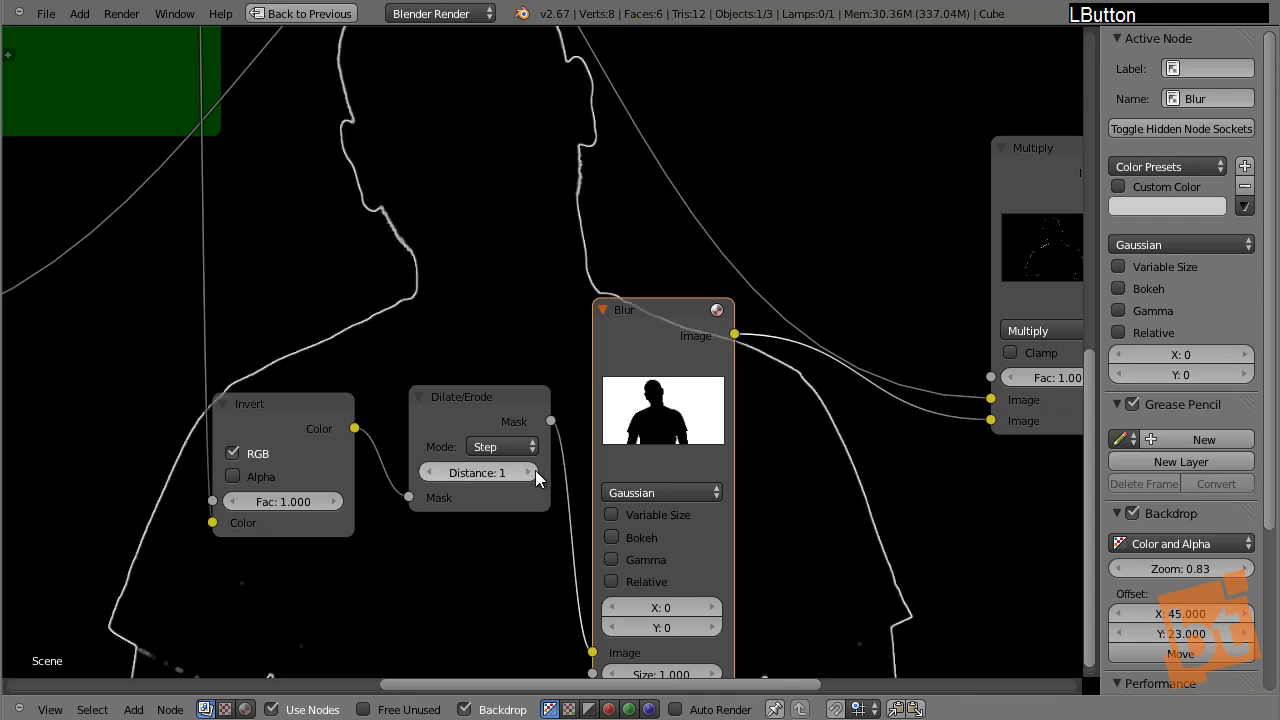
{"action": "left_click", "coordinate": [535, 472]}
{"action": "left_click", "coordinate": [535, 472]}
{"action": "left_click", "coordinate": [535, 472]}
{"action": "left_click", "coordinate": [535, 472]}
{"action": "left_click", "coordinate": [535, 472]}
{"action": "left_click", "coordinate": [535, 472]}
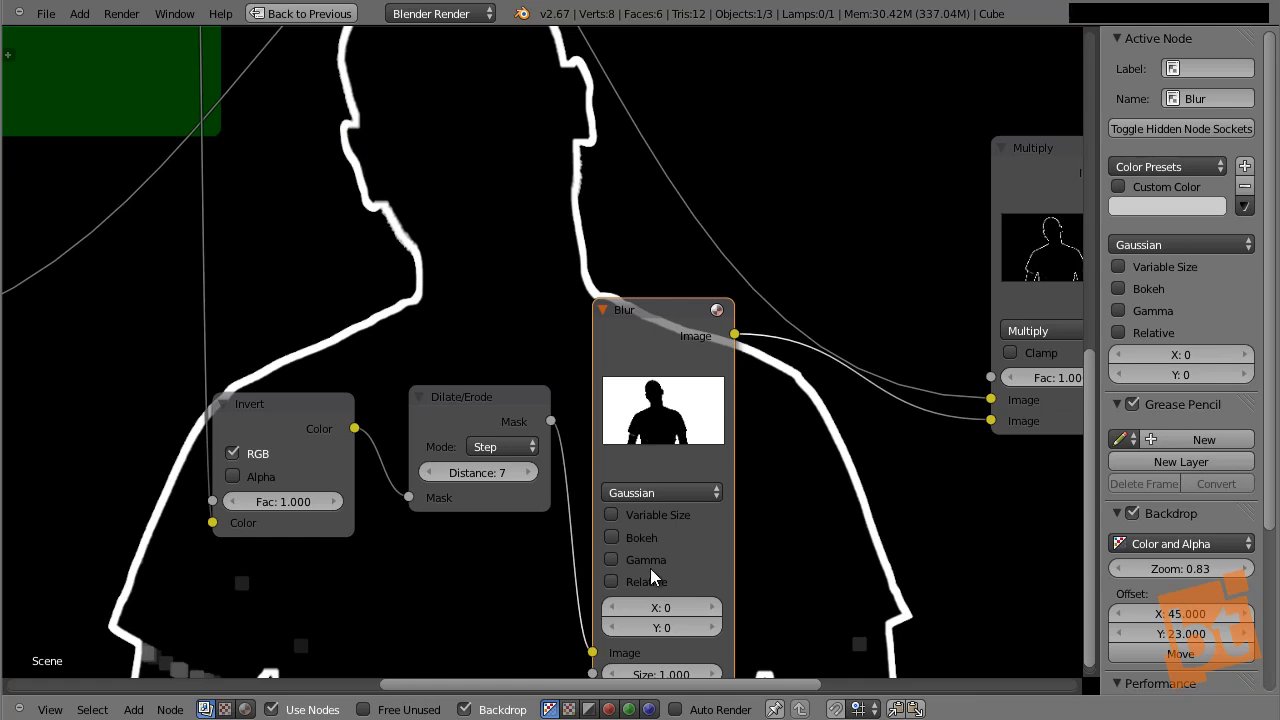
- Set the Gaussian Blur node's X and Y sizes to 20 to soften the inverted mask
{"action": "middle_click_drag", "start_coordinate": [683, 607], "coordinate": [706, 573]}
{"action": "left_click", "coordinate": [695, 576]}
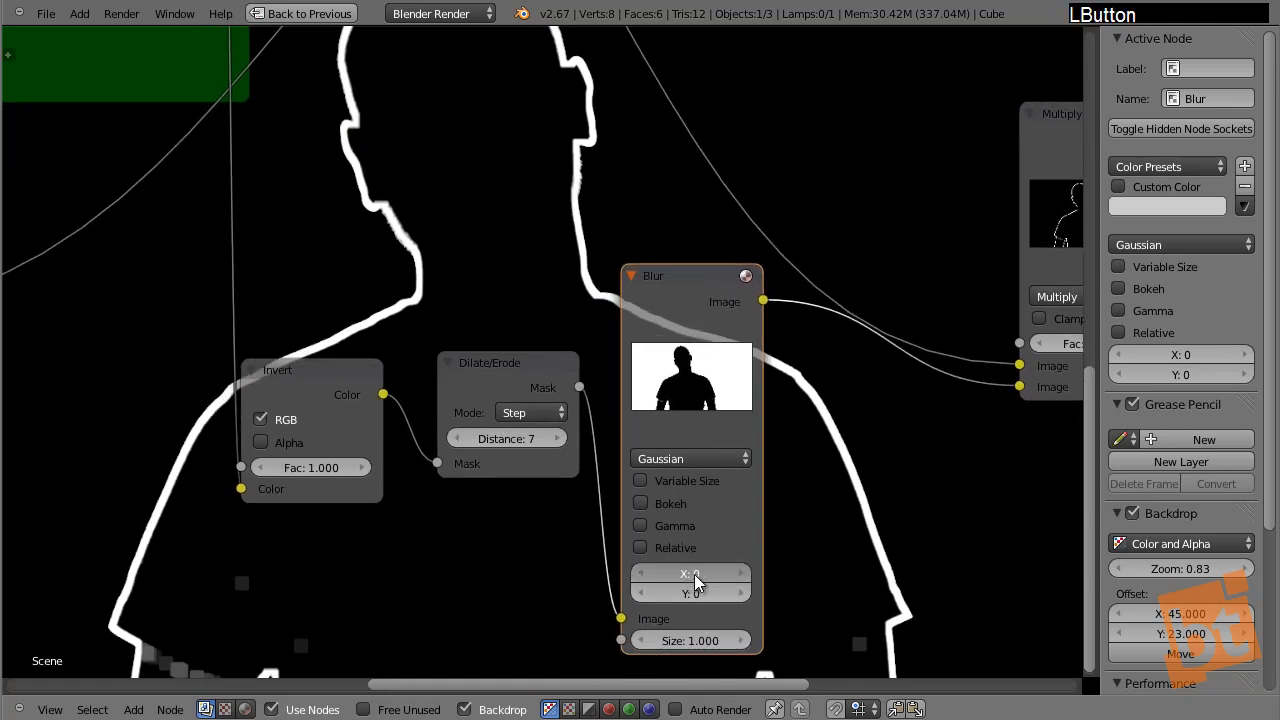
{"action": "left_click_drag", "start_coordinate": [695, 576], "coordinate": [709, 600]}
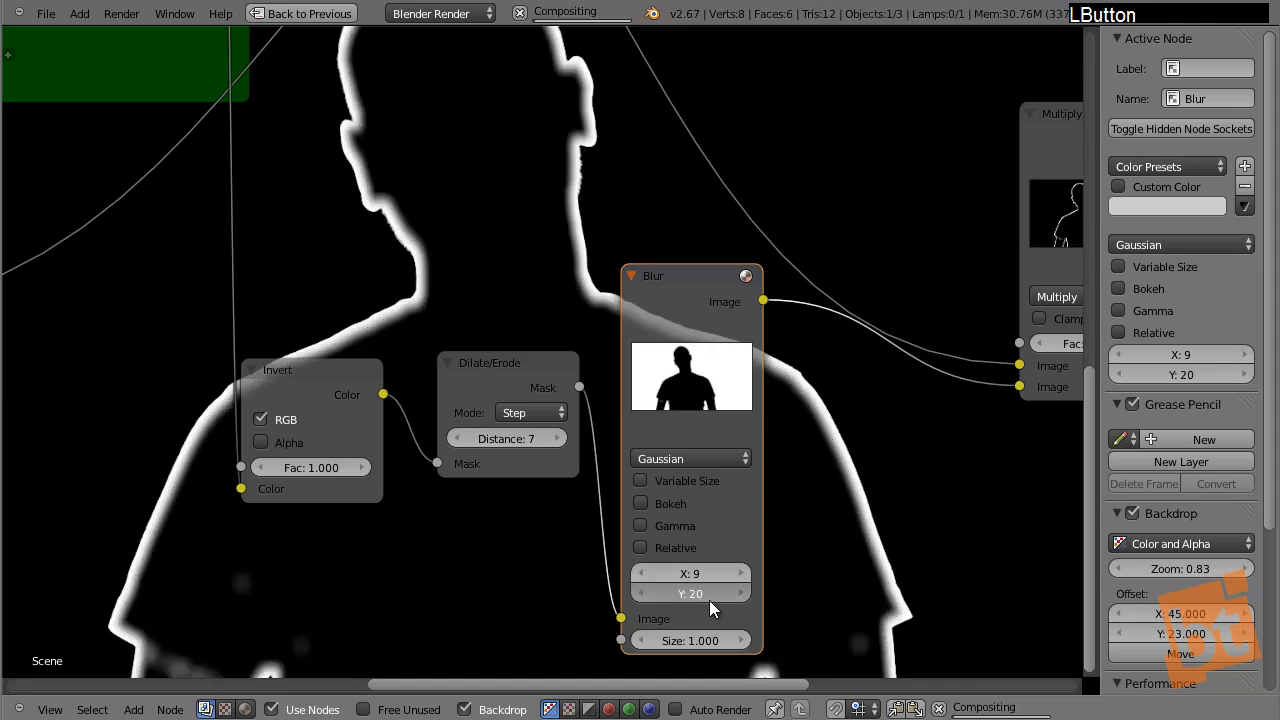
{"action": "left_click", "coordinate": [695, 573]}
{"action": "type", "text": "2"}
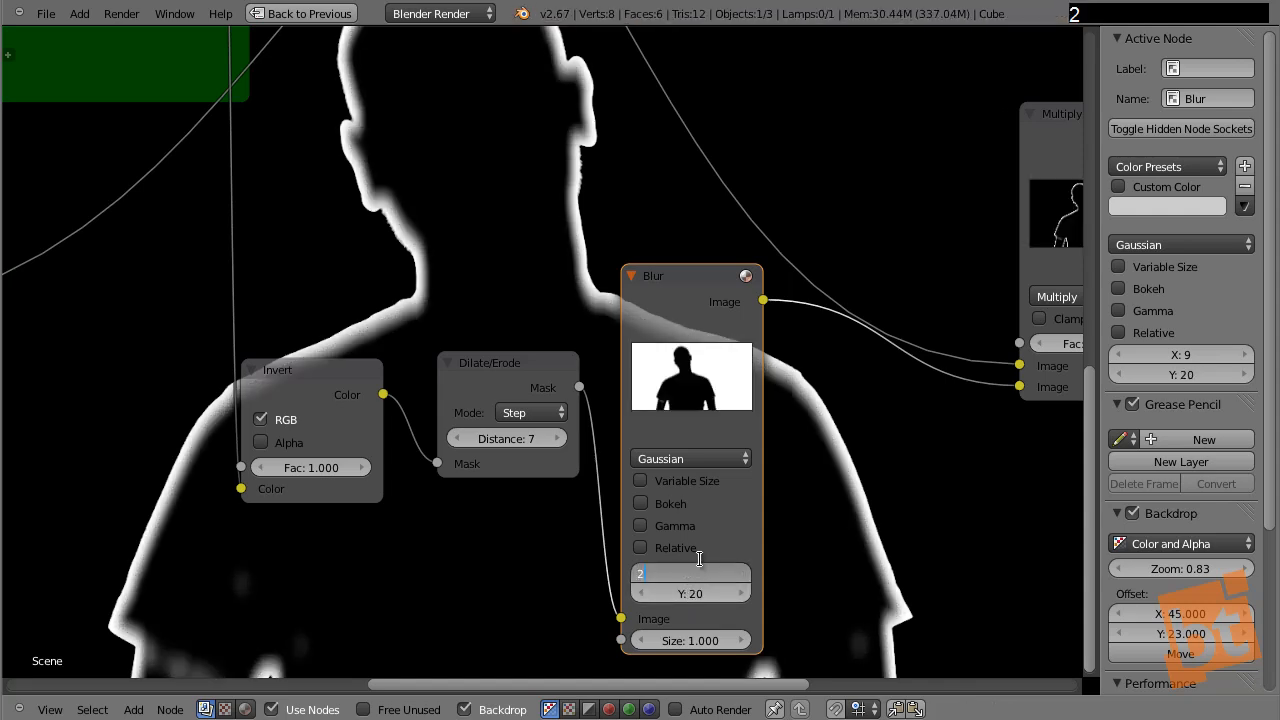
{"action": "type", "text": "0"}
{"action": "key", "text": "Return"}
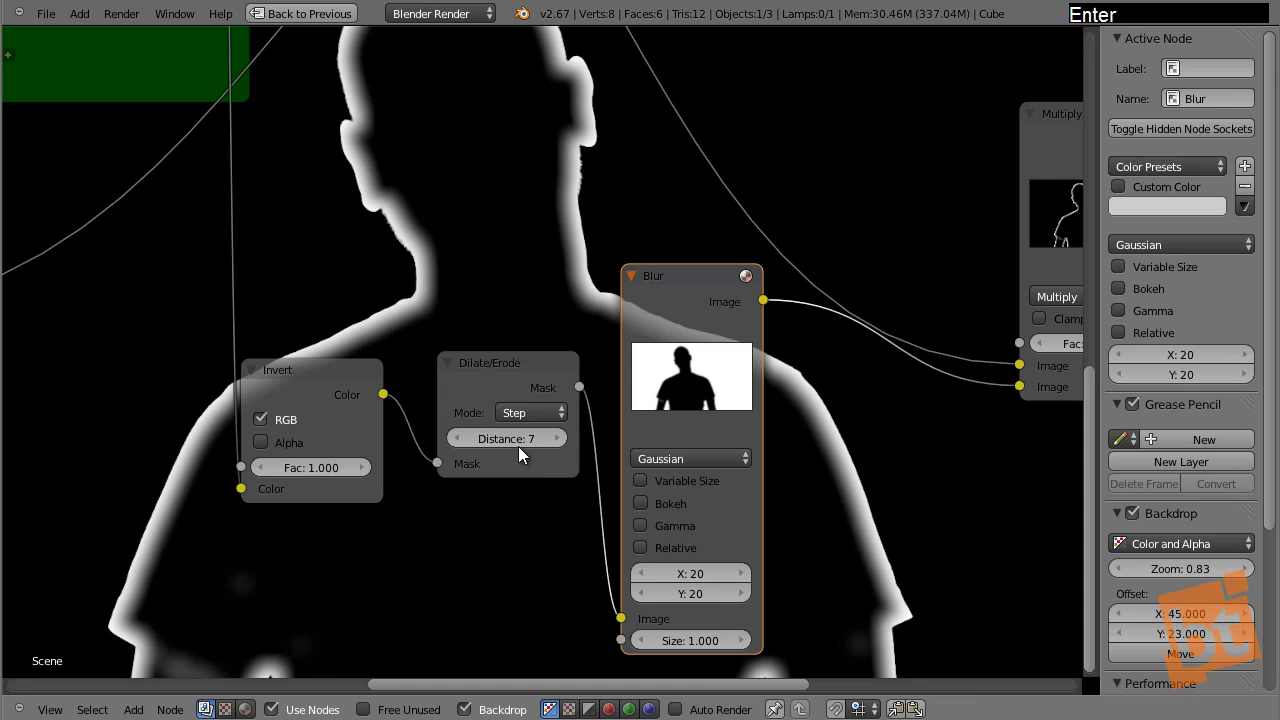
- Open the Dilate/Erode node's distance value for editing
{"action": "left_click", "coordinate": [507, 433]}
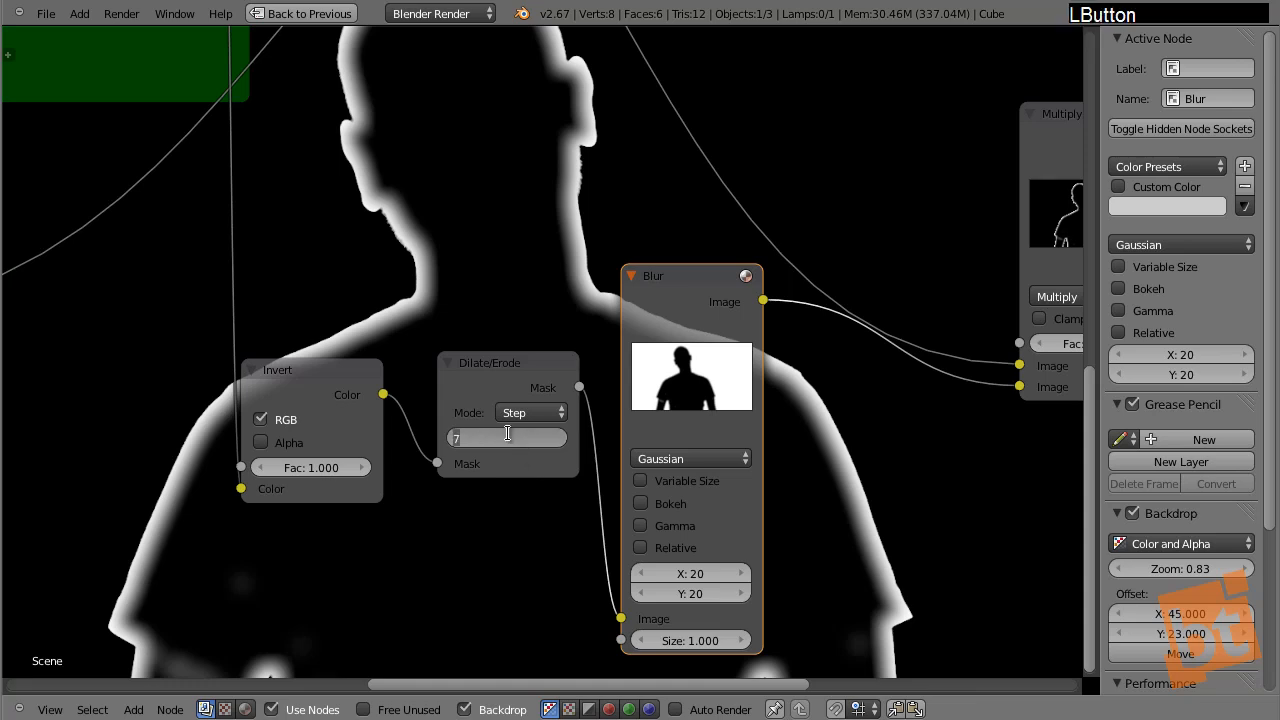
- Try Dilate/Erode distances of 2 and 1 on the inverted mask
{"action": "type", "text": "2"}
{"action": "key", "text": "Return"}
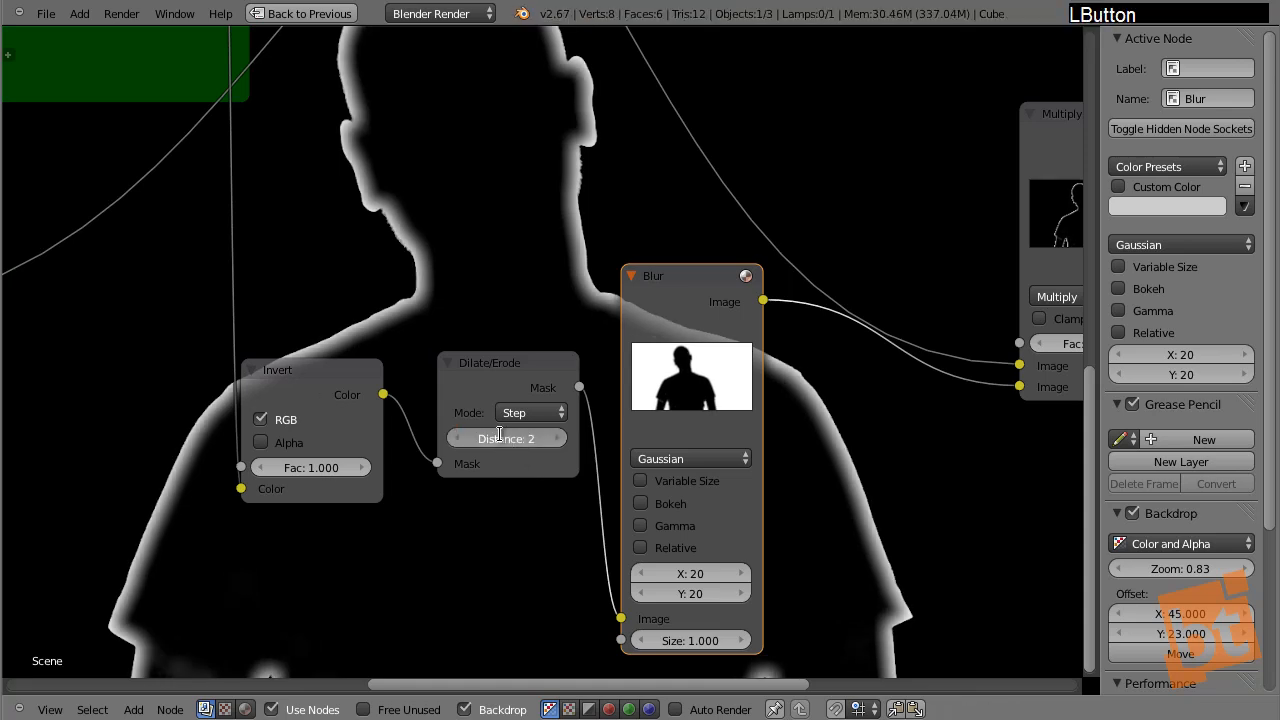
{"action": "left_click", "coordinate": [499, 434]}
{"action": "type", "text": "1"}
{"action": "key", "text": "Return"}
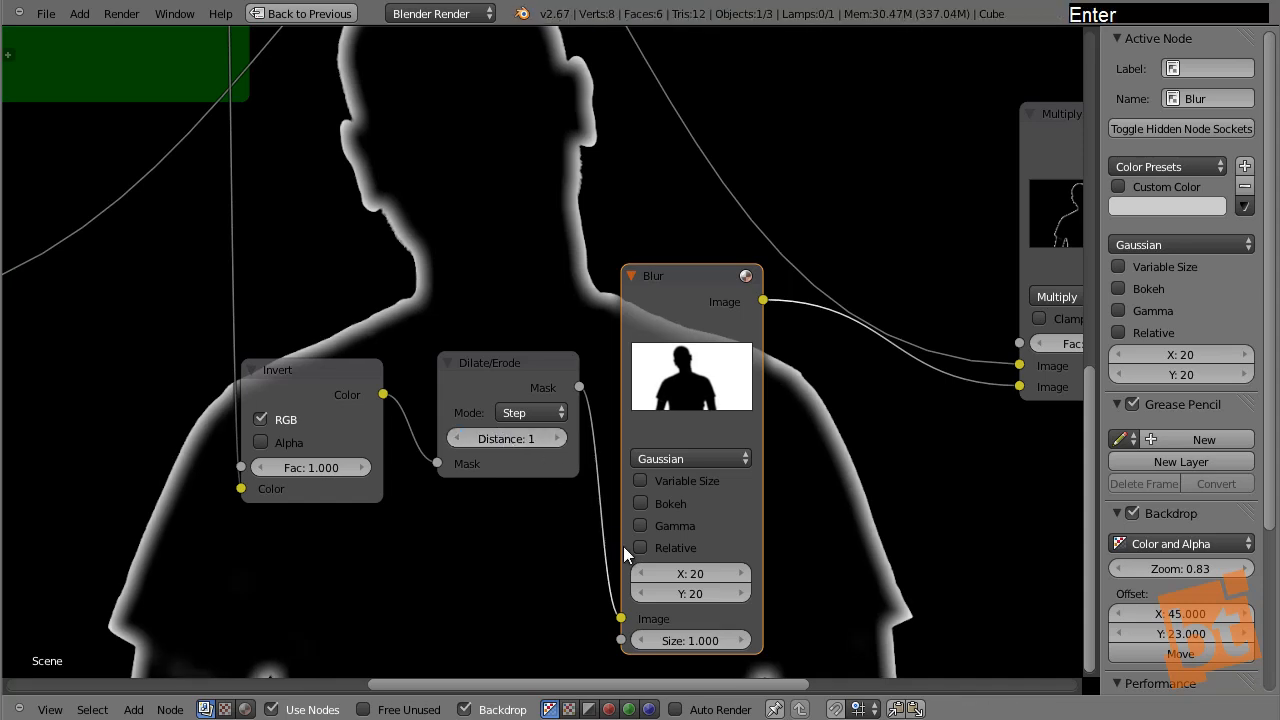
- Reduce the Blur node's size to X 18 and Y 17
{"action": "left_click", "coordinate": [641, 573]}
{"action": "left_click", "coordinate": [641, 573]}
{"action": "left_click", "coordinate": [641, 594]}
{"action": "left_click", "coordinate": [641, 594]}
{"action": "left_click", "coordinate": [641, 594]}
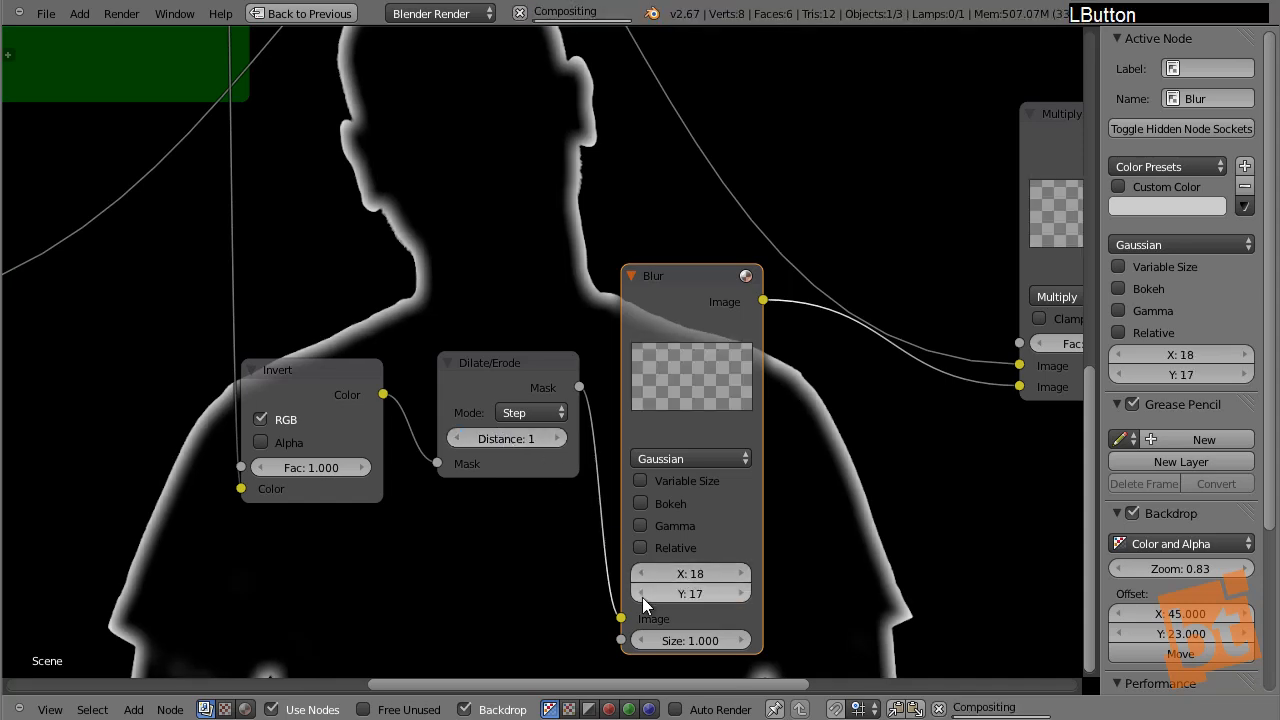
- Lower the Dilate/Erode node's distance to -5
{"action": "left_click", "coordinate": [459, 441]}
{"action": "left_click", "coordinate": [459, 440]}
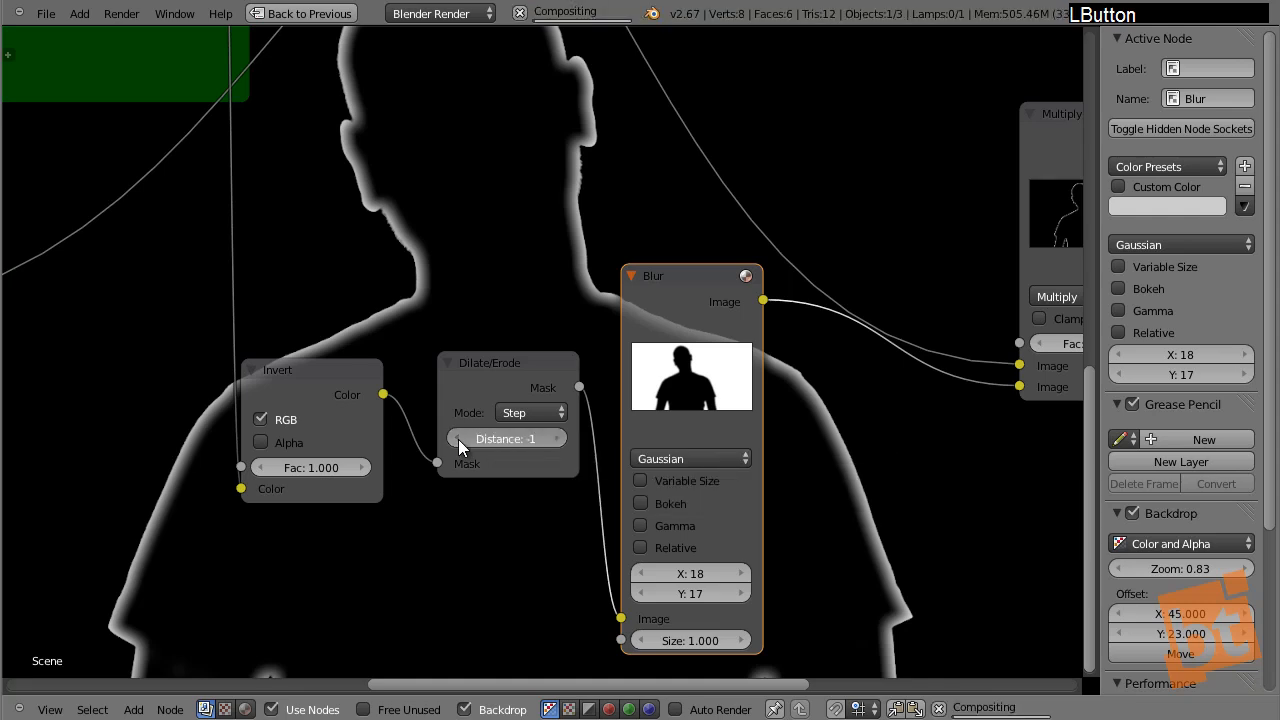
{"action": "left_click", "coordinate": [458, 439]}
{"action": "left_click", "coordinate": [458, 439]}
{"action": "left_click", "coordinate": [458, 439]}
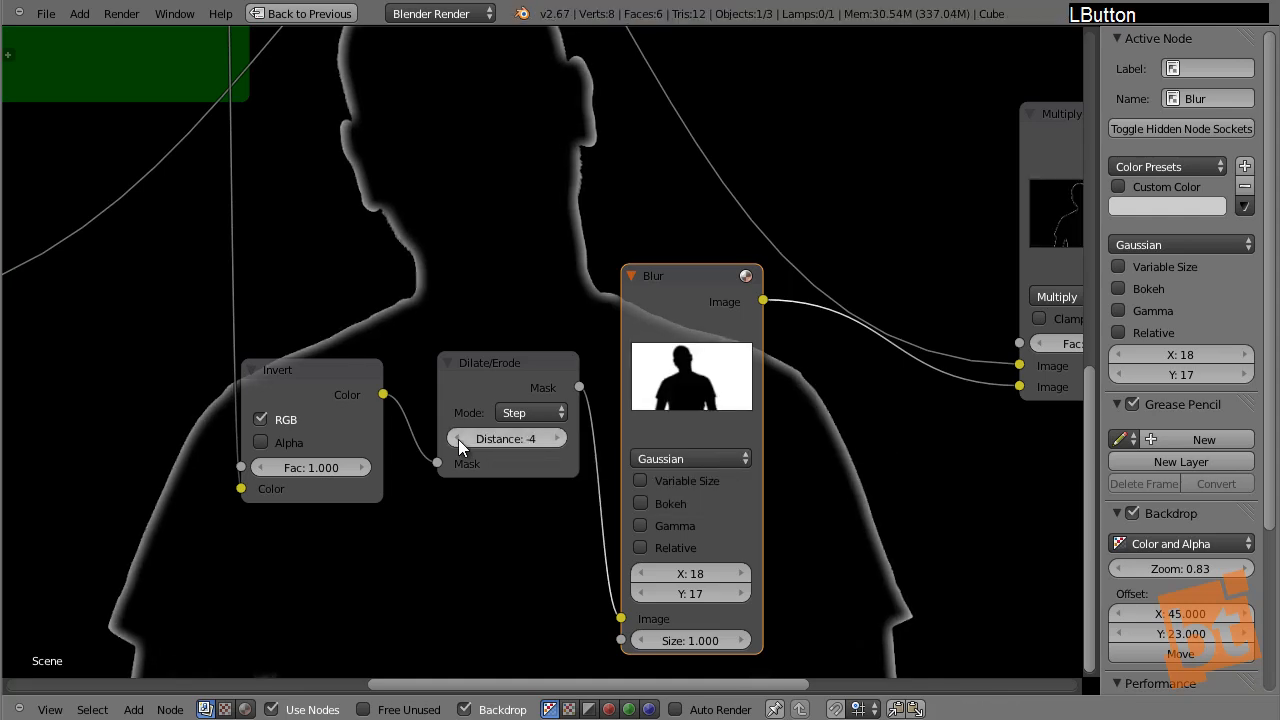
{"action": "left_click", "coordinate": [458, 439]}
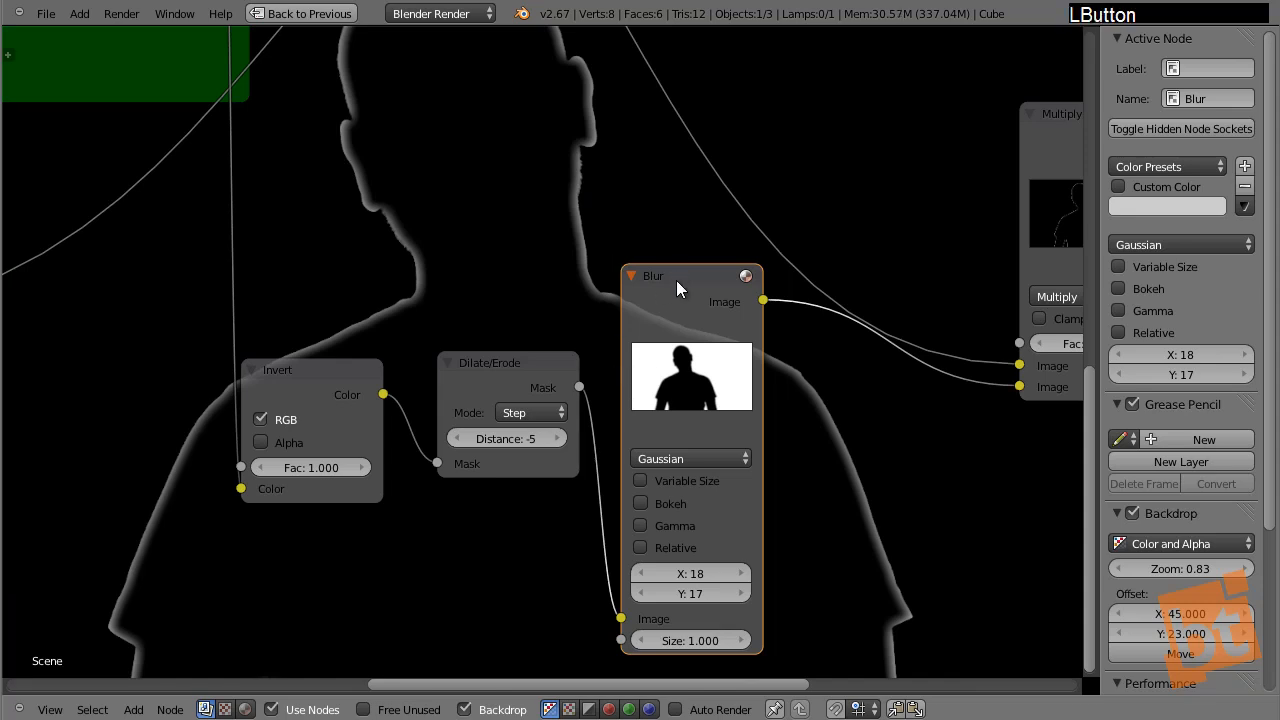
- Set the Blur node's Y size to 18 and offset the backdrop to X 13, Y -62
{"action": "left_click", "coordinate": [741, 595]}
{"action": "middle_click_drag", "start_coordinate": [677, 451], "coordinate": [750, 341]}
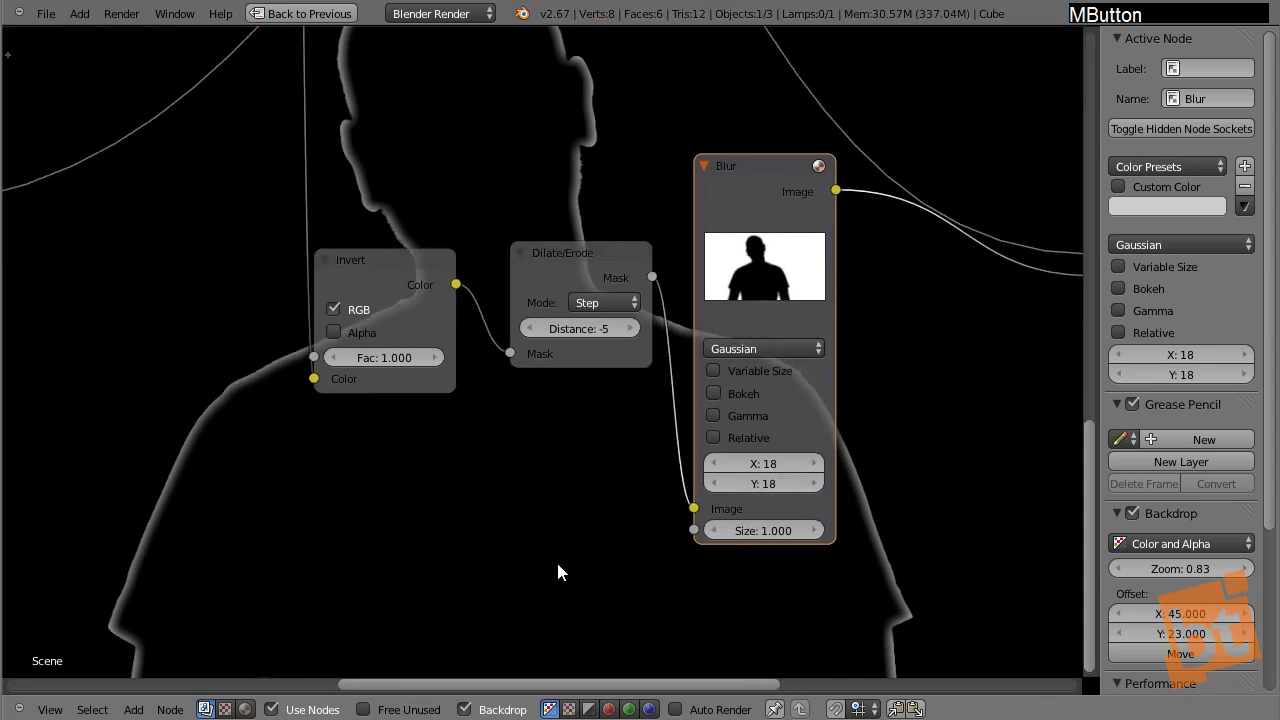
{"action": "middle_click_drag", "start_coordinate": [522, 551], "coordinate": [590, 409], "text": "alt"}
{"action": "middle_click_drag", "start_coordinate": [590, 513], "coordinate": [524, 641], "text": "alt"}
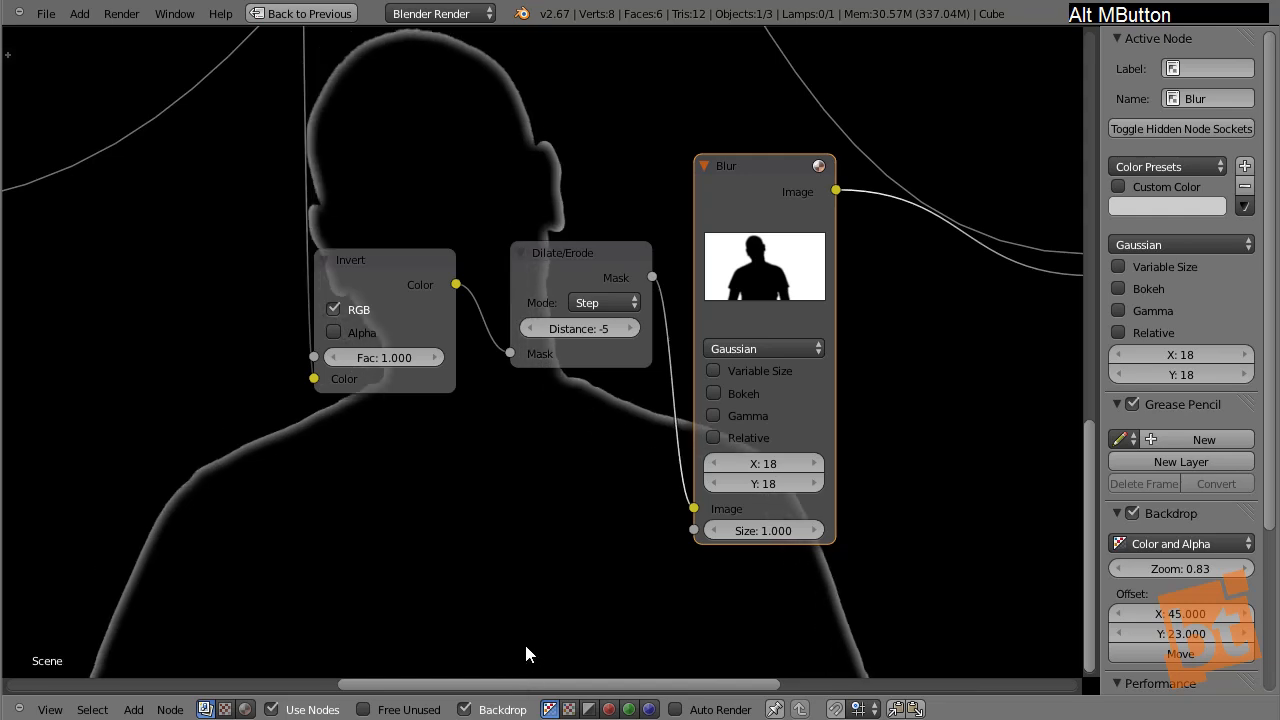
- Move the Multiply node closer to the Blur node
{"action": "scroll", "coordinate": [547, 535], "scroll_direction": "down", "scroll_amount": 2}
{"action": "middle_click_drag", "start_coordinate": [742, 400], "coordinate": [617, 475]}
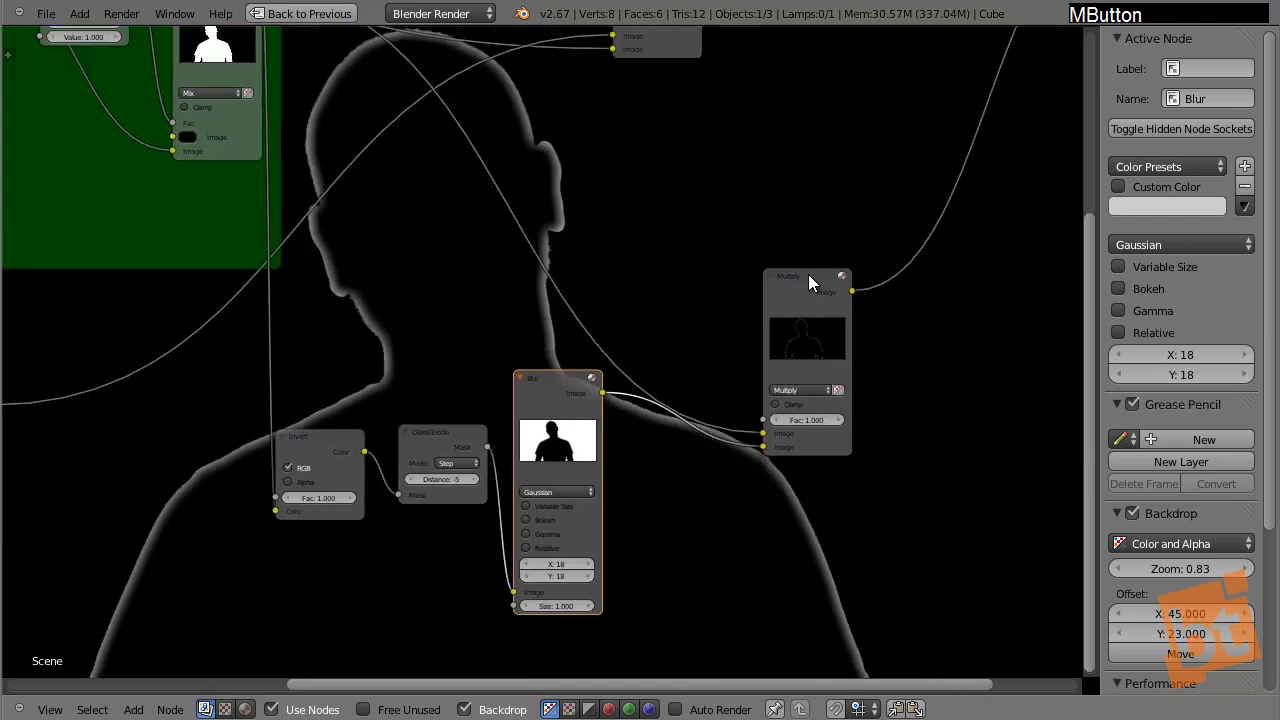
{"action": "left_click_drag", "start_coordinate": [808, 274], "coordinate": [699, 326]}
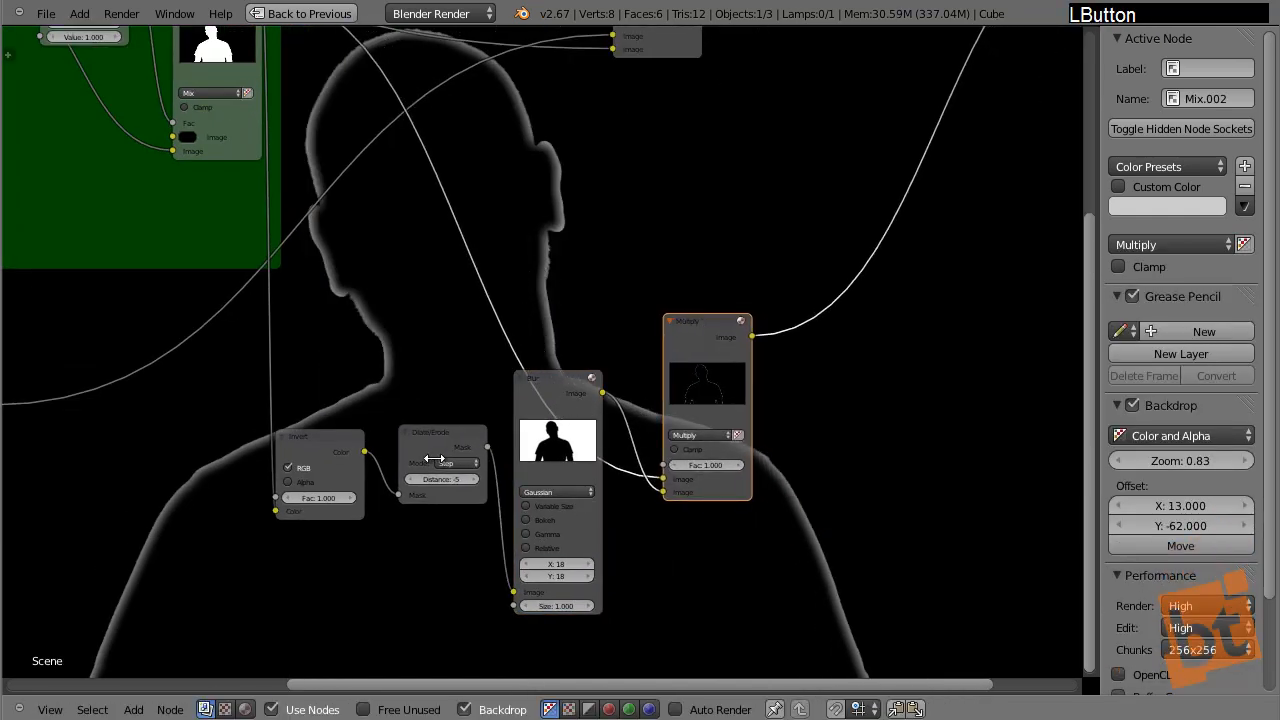
- Select the Invert, Dilate/Erode, Blur and Multiply nodes and shift them together slightly to the right, away from the green frame
{"action": "left_click", "coordinate": [332, 439]}
{"action": "left_click", "coordinate": [423, 432], "text": "shift"}
{"action": "left_click", "coordinate": [563, 392], "text": "shift"}
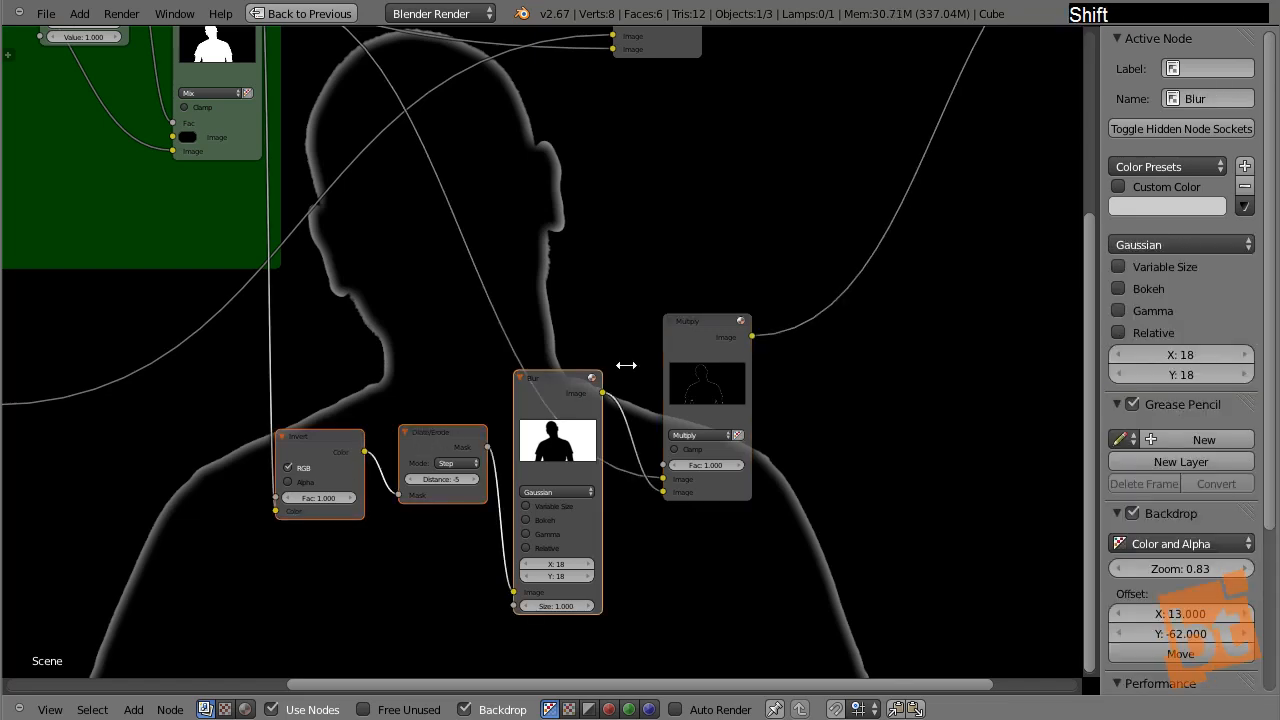
{"action": "left_click", "coordinate": [686, 386], "text": "shift"}
{"action": "key", "text": "g"}
{"action": "left_click", "coordinate": [768, 359]}
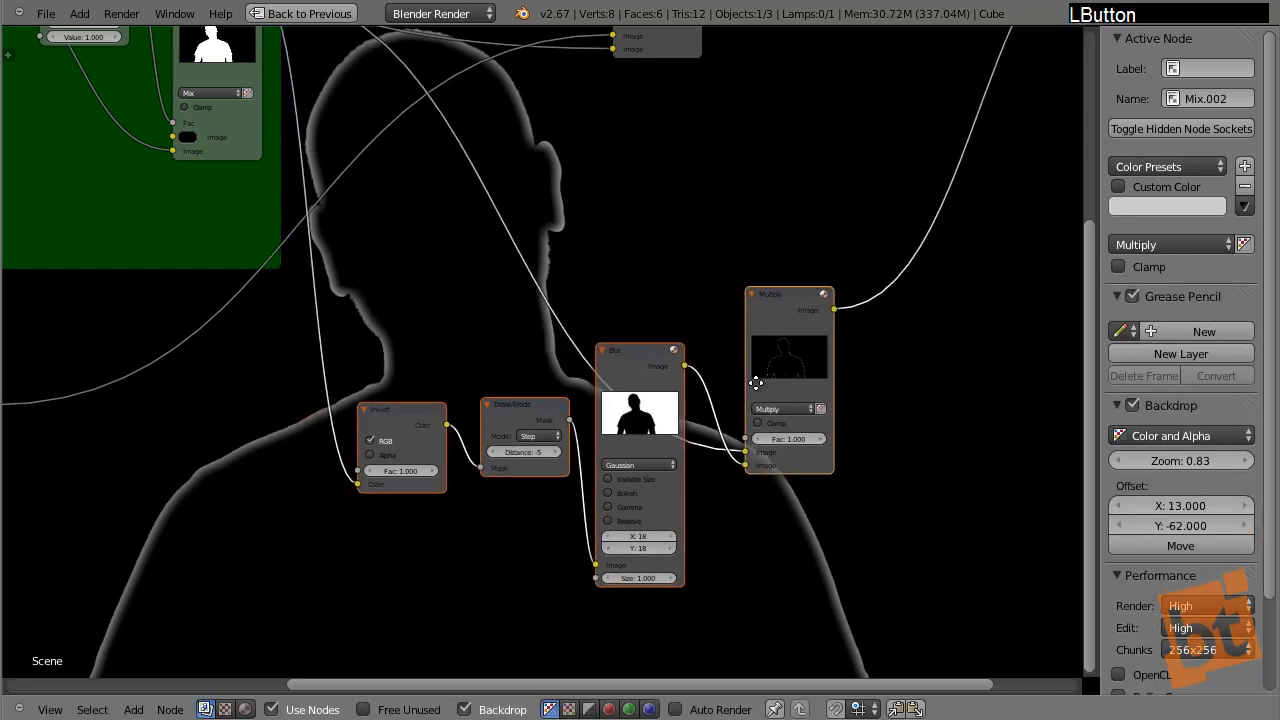
- Join the four selected nodes in a frame and label it LightWrapp
{"action": "middle_click_drag", "start_coordinate": [668, 400], "coordinate": [673, 404]}
{"action": "key", "text": "ctrl+j"}
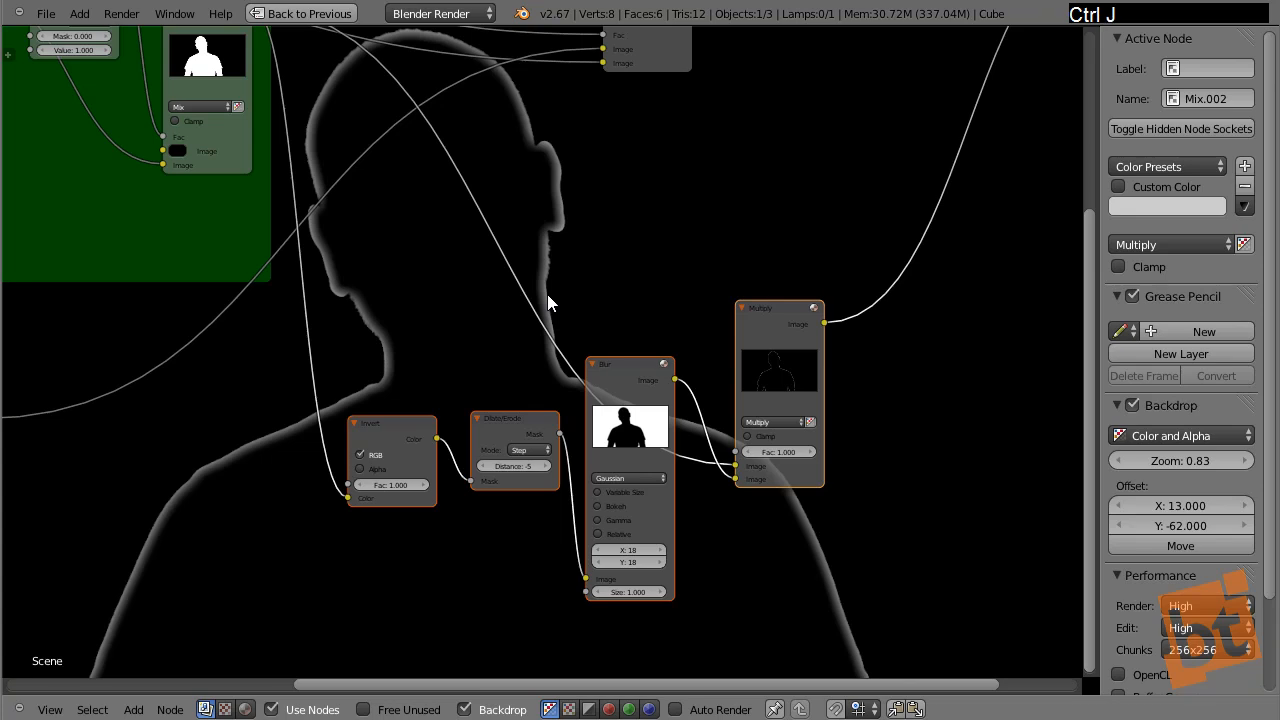
{"action": "right_click", "coordinate": [641, 296]}
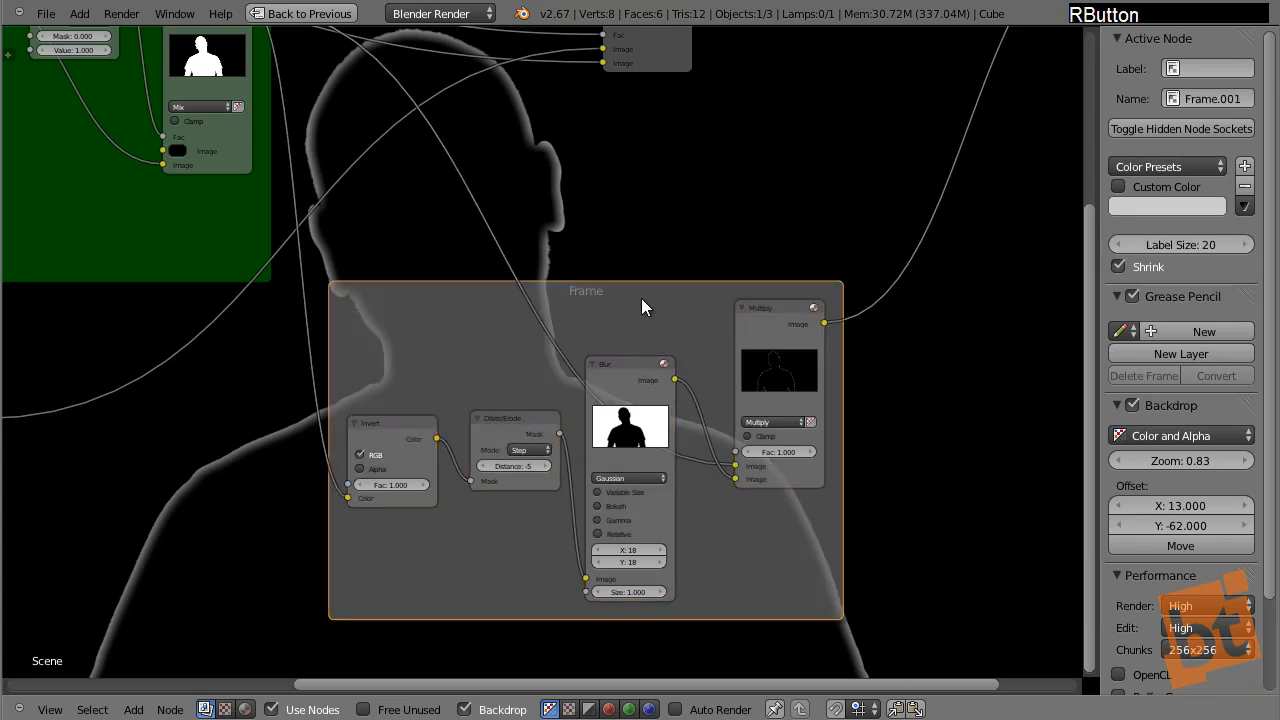
{"action": "left_click", "coordinate": [1207, 66]}
{"action": "type", "text": "LightWrapp"}
{"action": "key", "text": "Return"}
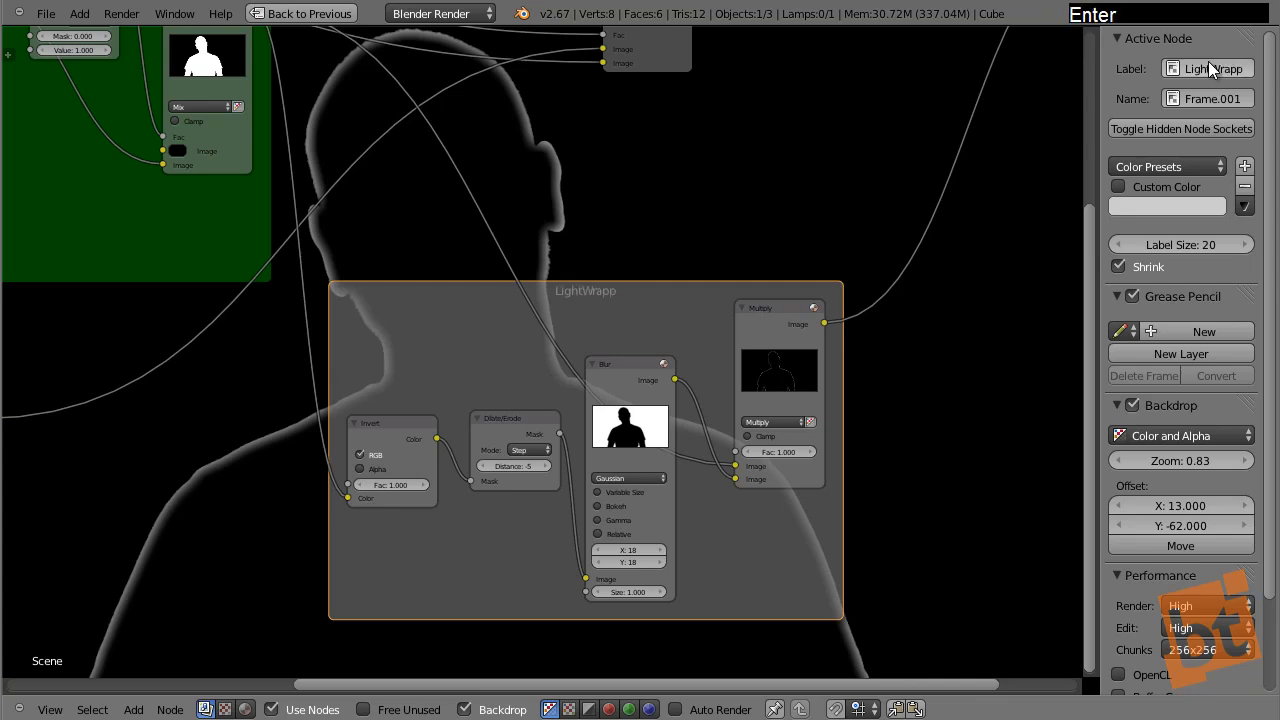
- Enable a custom color for the LightWrapp frame and make it golden yellow
{"action": "left_click", "coordinate": [1118, 187]}
{"action": "left_click", "coordinate": [1120, 206]}
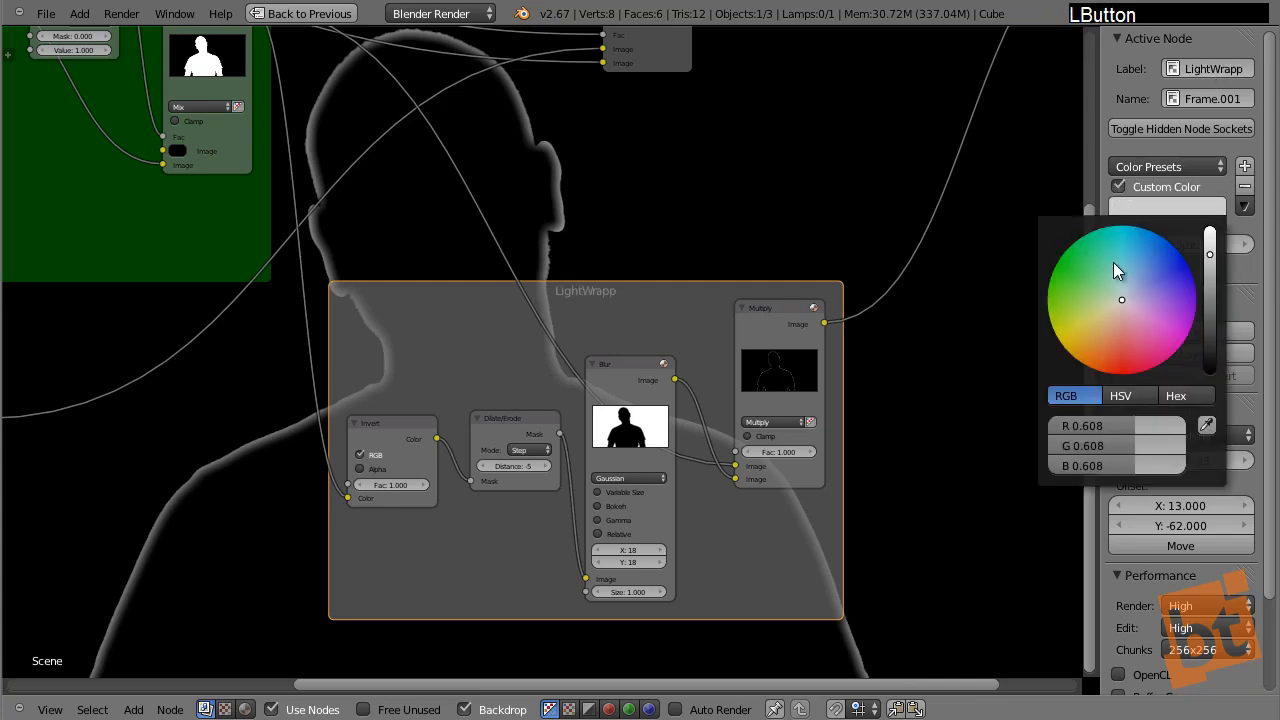
{"action": "left_click", "coordinate": [1073, 341]}
{"action": "left_click_drag", "start_coordinate": [1073, 341], "coordinate": [1063, 358]}
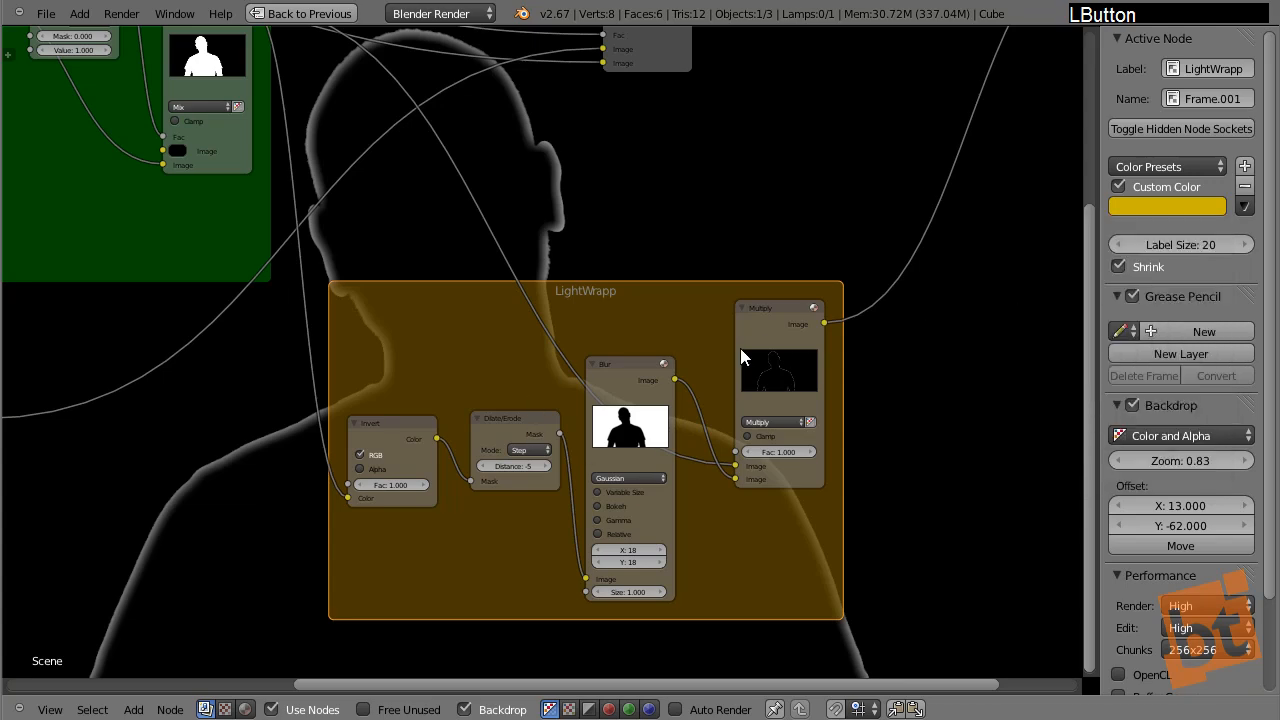
- Move the Viewer and Composite nodes farther right to make room in the node tree
{"action": "middle_click_drag", "start_coordinate": [657, 315], "coordinate": [691, 345]}
{"action": "scroll", "coordinate": [691, 345], "scroll_direction": "down", "scroll_amount": 7}
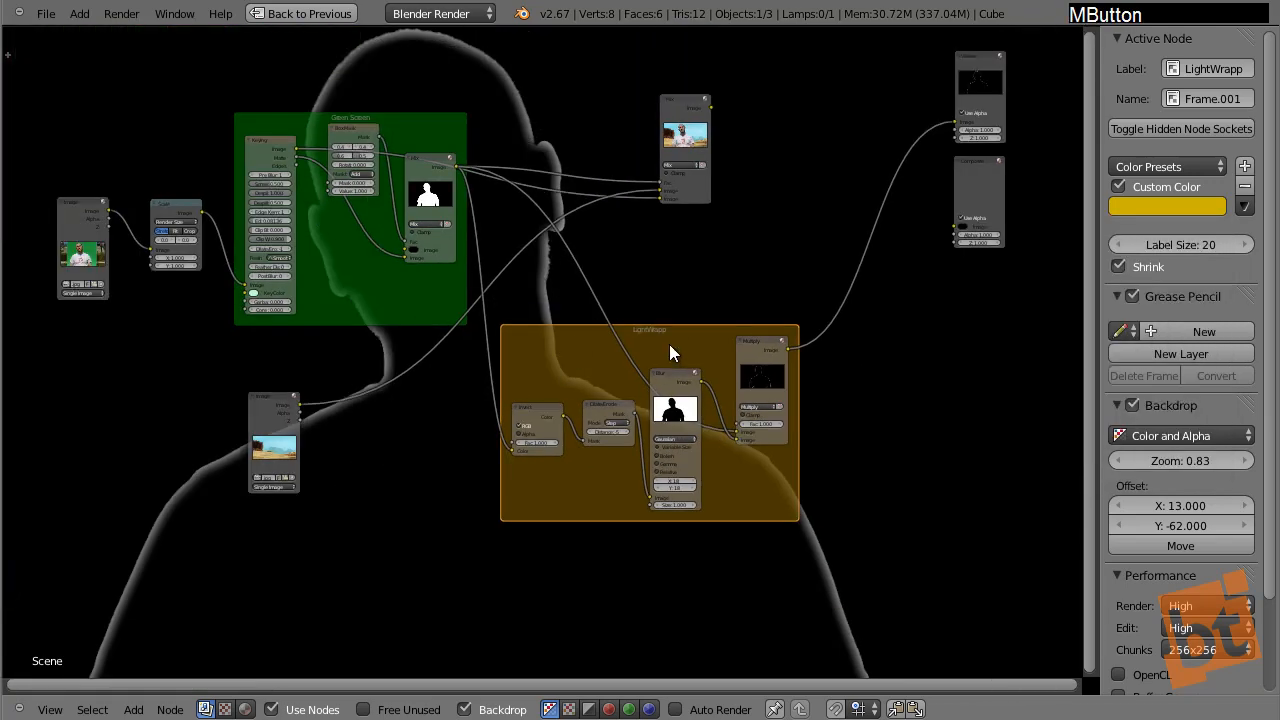
{"action": "middle_click_drag", "start_coordinate": [660, 327], "coordinate": [340, 363]}
{"action": "right_click_drag", "start_coordinate": [668, 112], "coordinate": [781, 129]}
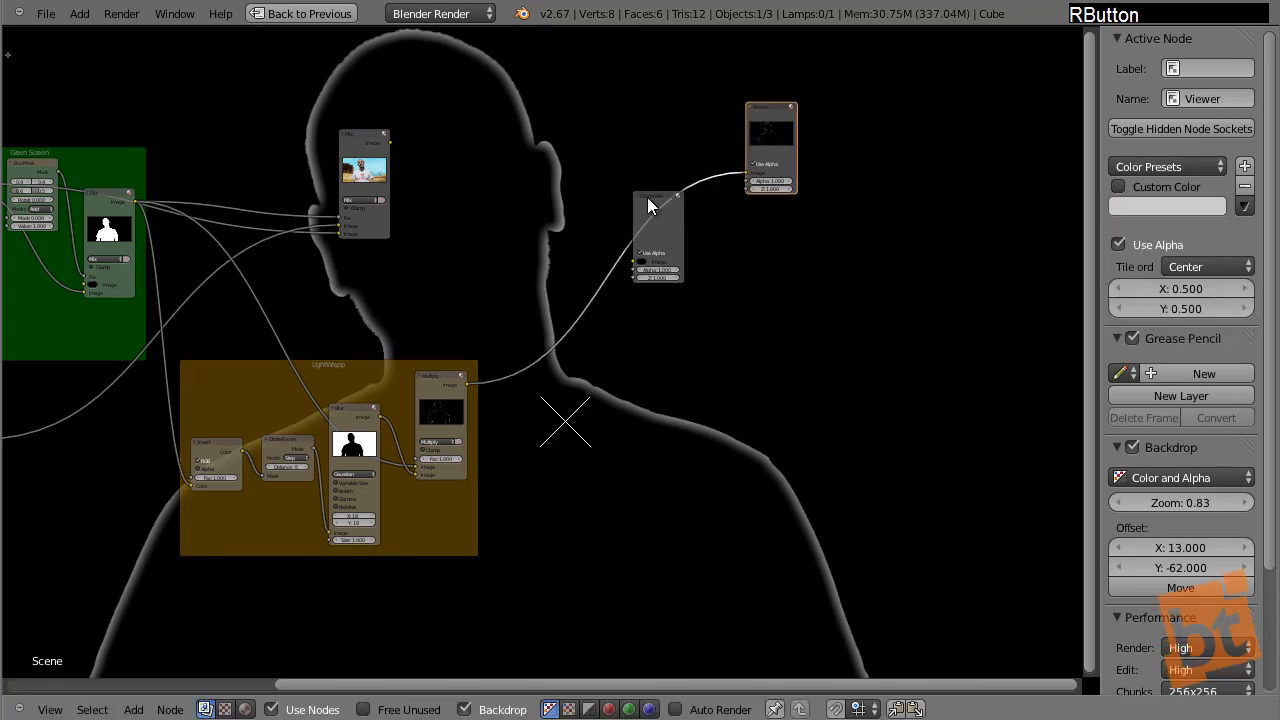
{"action": "right_click_drag", "start_coordinate": [648, 205], "coordinate": [823, 261]}
{"action": "right_click_drag", "start_coordinate": [772, 112], "coordinate": [825, 122]}
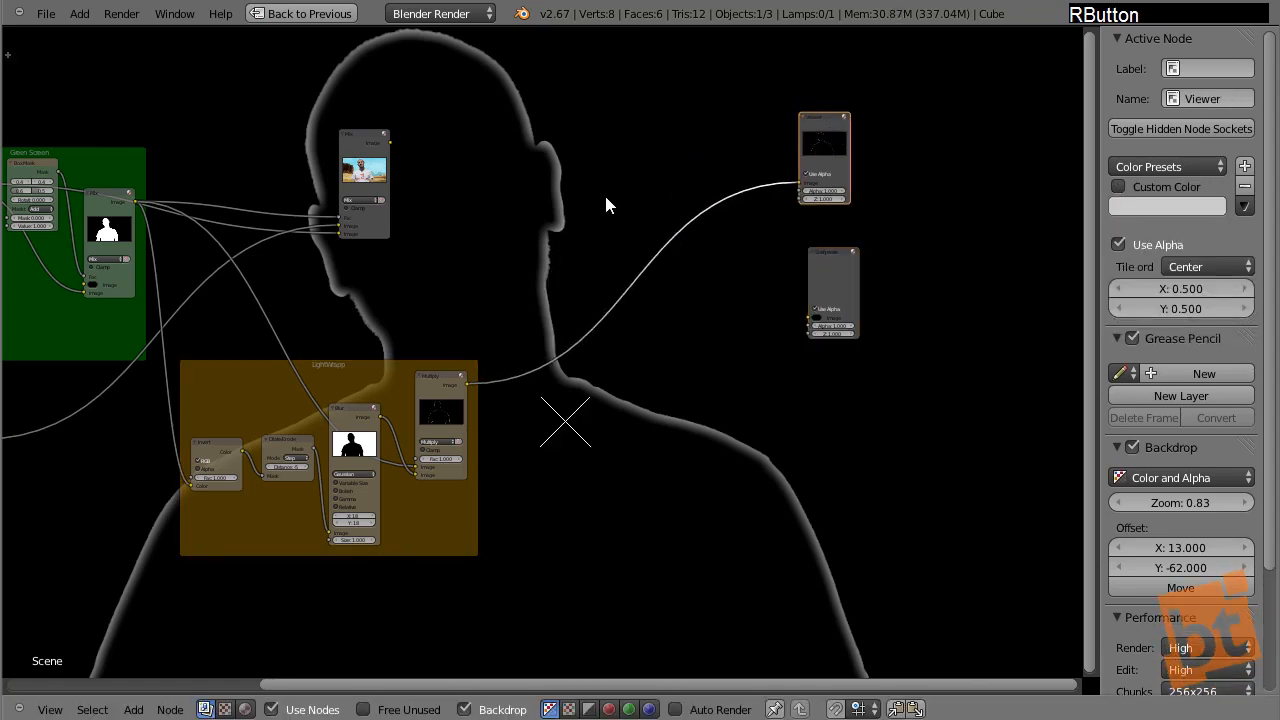
- Duplicate the compositing Mix node and insert the copy on the link between the Multiply and Viewer nodes
{"action": "middle_click_drag", "start_coordinate": [606, 205], "coordinate": [816, 136]}
{"action": "right_click", "coordinate": [583, 80]}
{"action": "key", "text": "shift+d"}
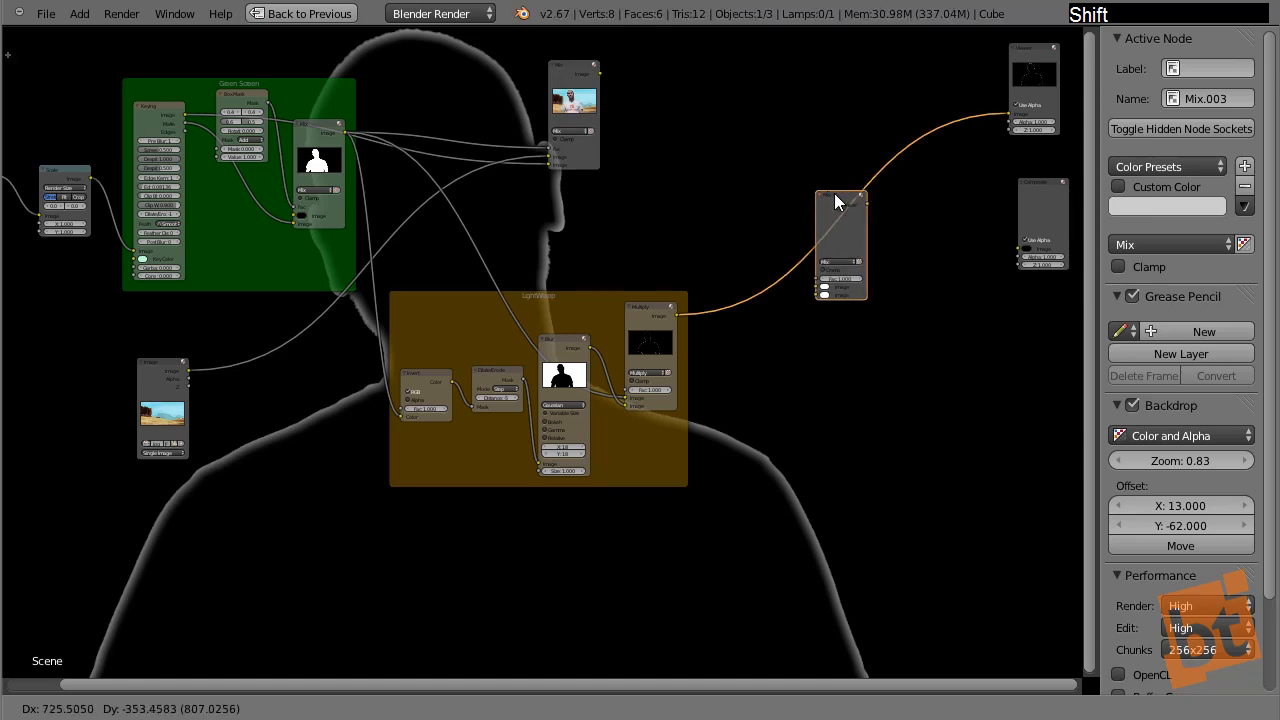
{"action": "left_click", "coordinate": [834, 193]}
{"action": "scroll", "coordinate": [787, 289], "scroll_direction": "up", "scroll_amount": 2}
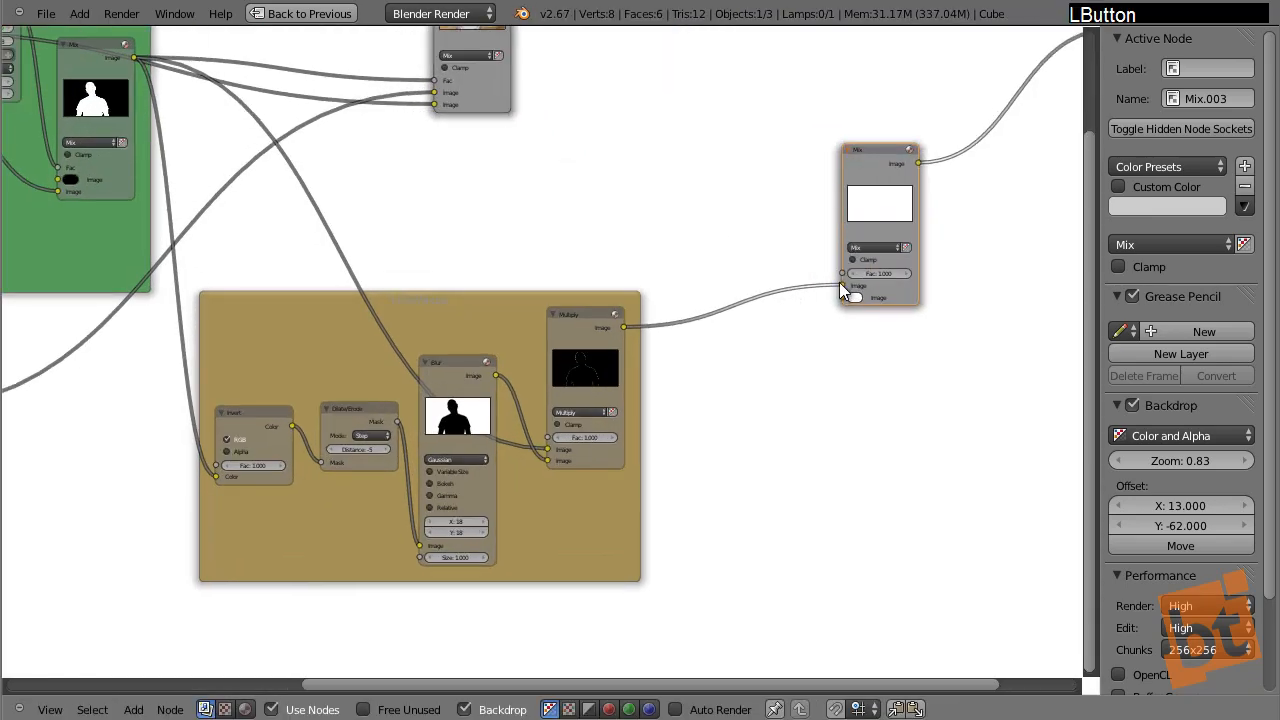
- Feed the Multiply output into the new Mix node's Fac and the original Mix output into its first Image input
{"action": "left_click_drag", "start_coordinate": [840, 285], "coordinate": [843, 273]}
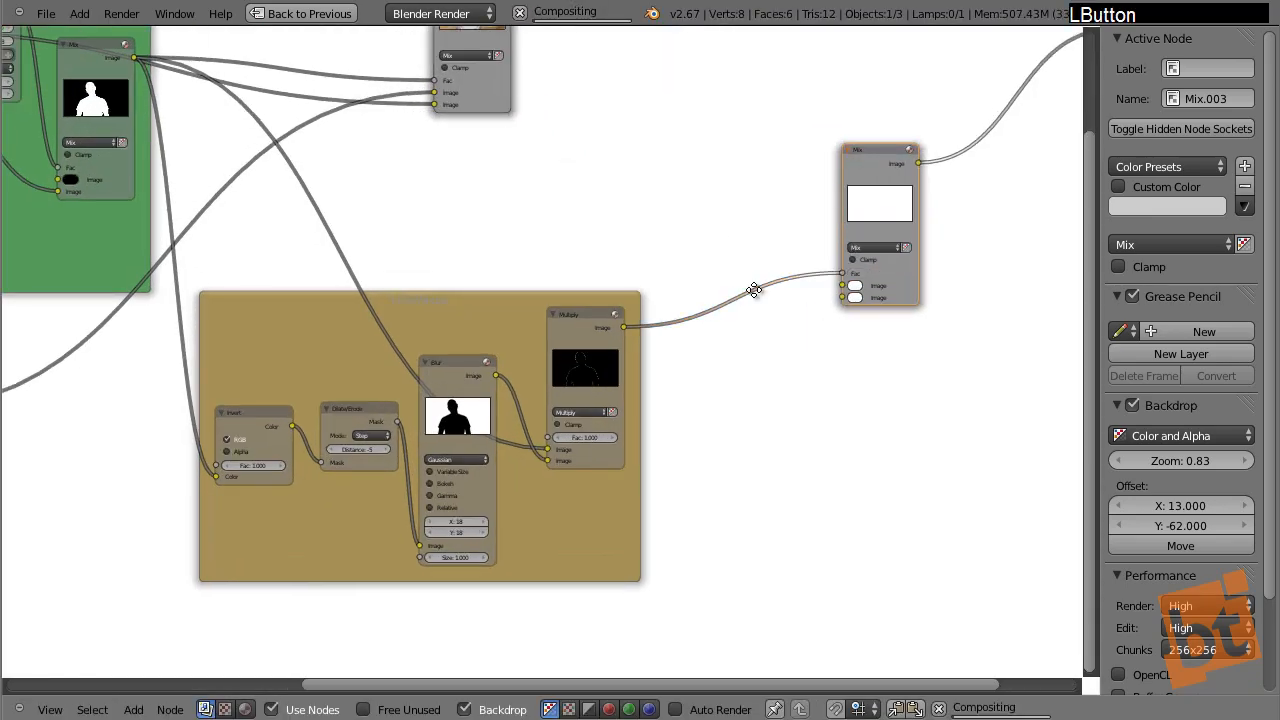
{"action": "middle_click_drag", "start_coordinate": [754, 289], "coordinate": [842, 338]}
{"action": "scroll", "coordinate": [663, 228], "scroll_direction": "down", "scroll_amount": 3}
{"action": "left_click_drag", "start_coordinate": [585, 75], "coordinate": [840, 323]}
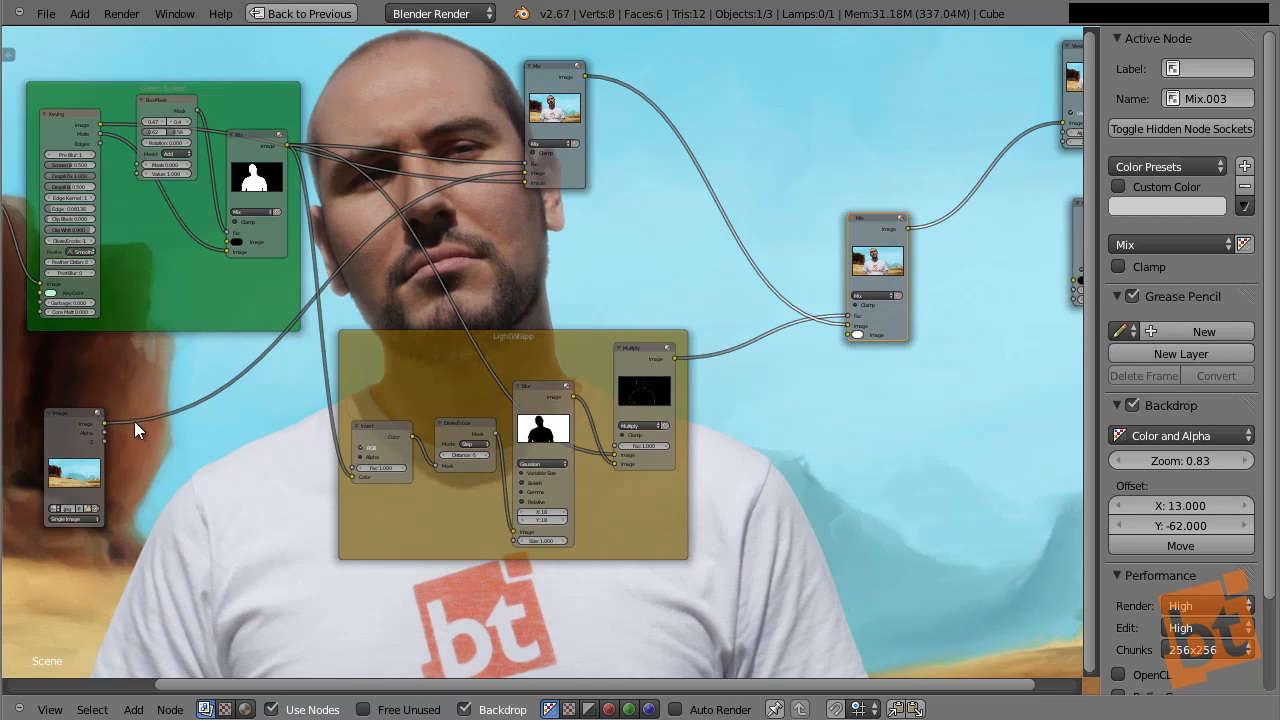
- Add a reroute point on the link between the background Image node and the original Mix node
{"action": "key", "text": "shift"}
{"action": "mouse_move", "coordinate": [408, 189]}
{"action": "left_mouse_down", "text": "shift"}
{"action": "mouse_move", "coordinate": [446, 220]}
{"action": "mouse_move", "coordinate": [443, 242]}
{"action": "left_mouse_up", "text": "shift"}
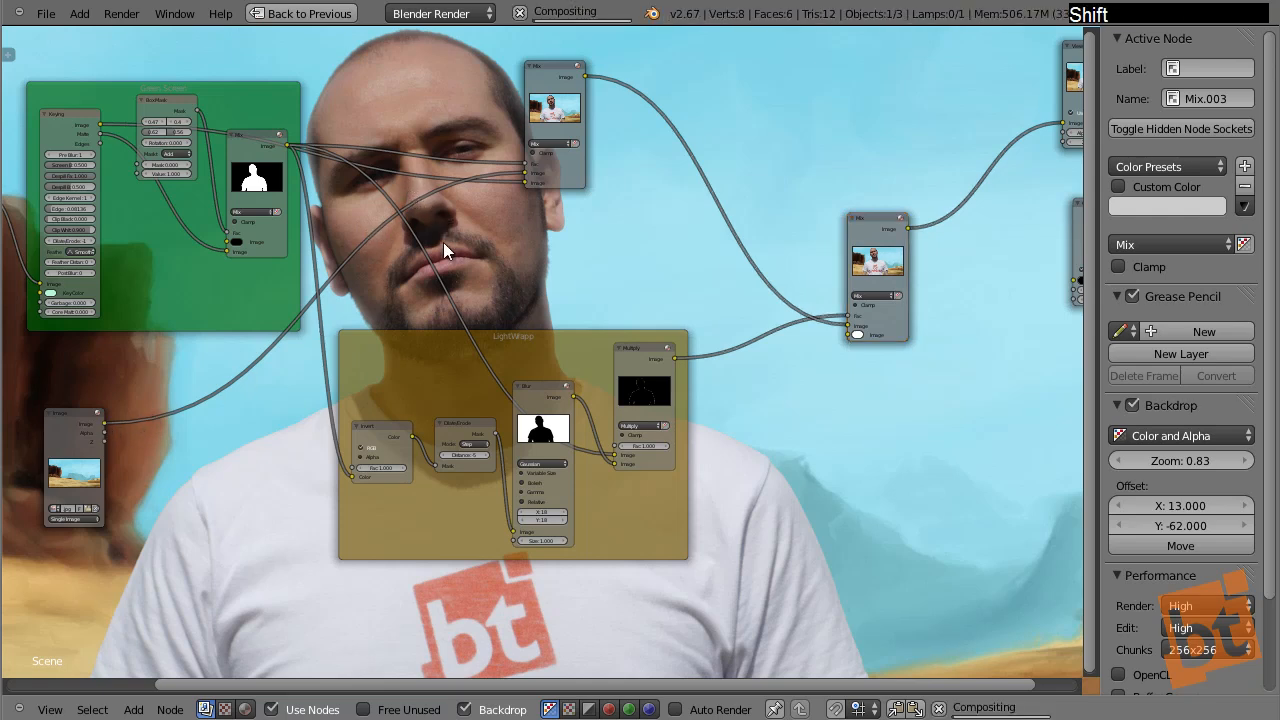
{"action": "left_click_drag", "start_coordinate": [409, 182], "coordinate": [438, 215], "text": "shift"}
{"action": "middle_click_drag", "start_coordinate": [438, 215], "coordinate": [494, 269]}
{"action": "scroll", "coordinate": [480, 266], "scroll_direction": "up", "scroll_amount": 4}
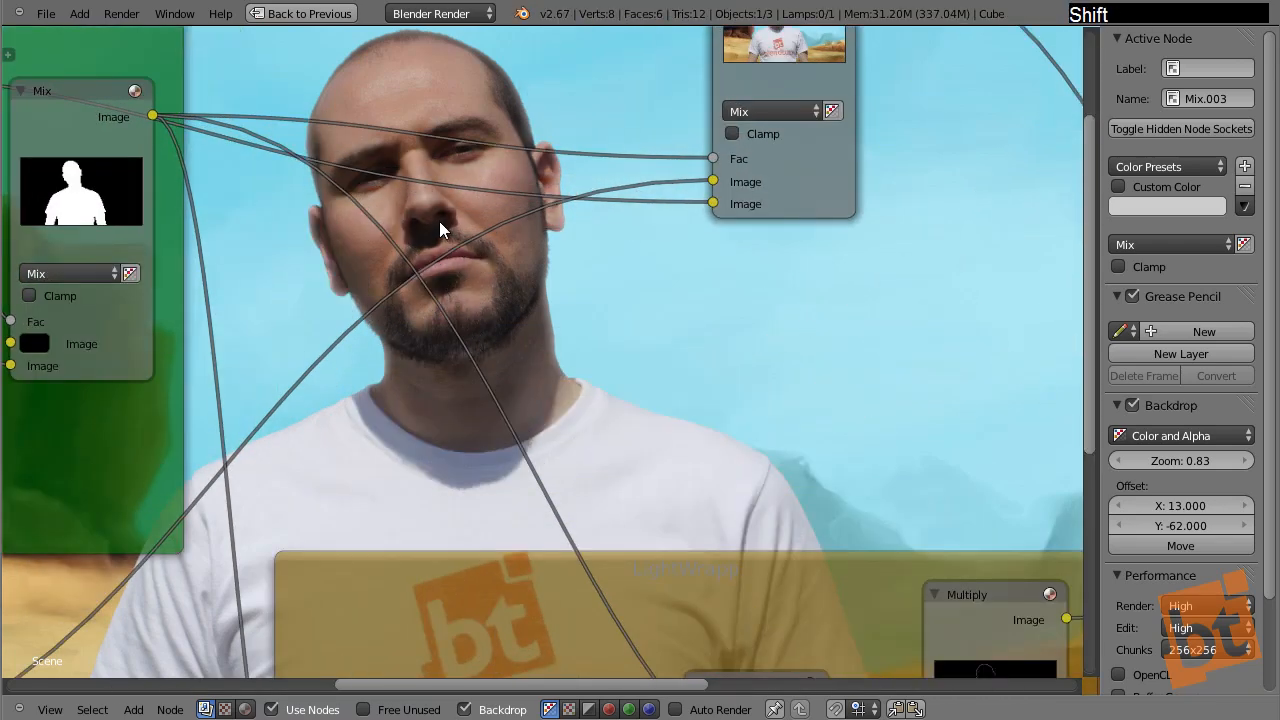
{"action": "left_click_drag", "start_coordinate": [442, 221], "coordinate": [505, 307], "text": "shift"}
{"action": "scroll", "coordinate": [563, 300], "scroll_direction": "down", "scroll_amount": 4}
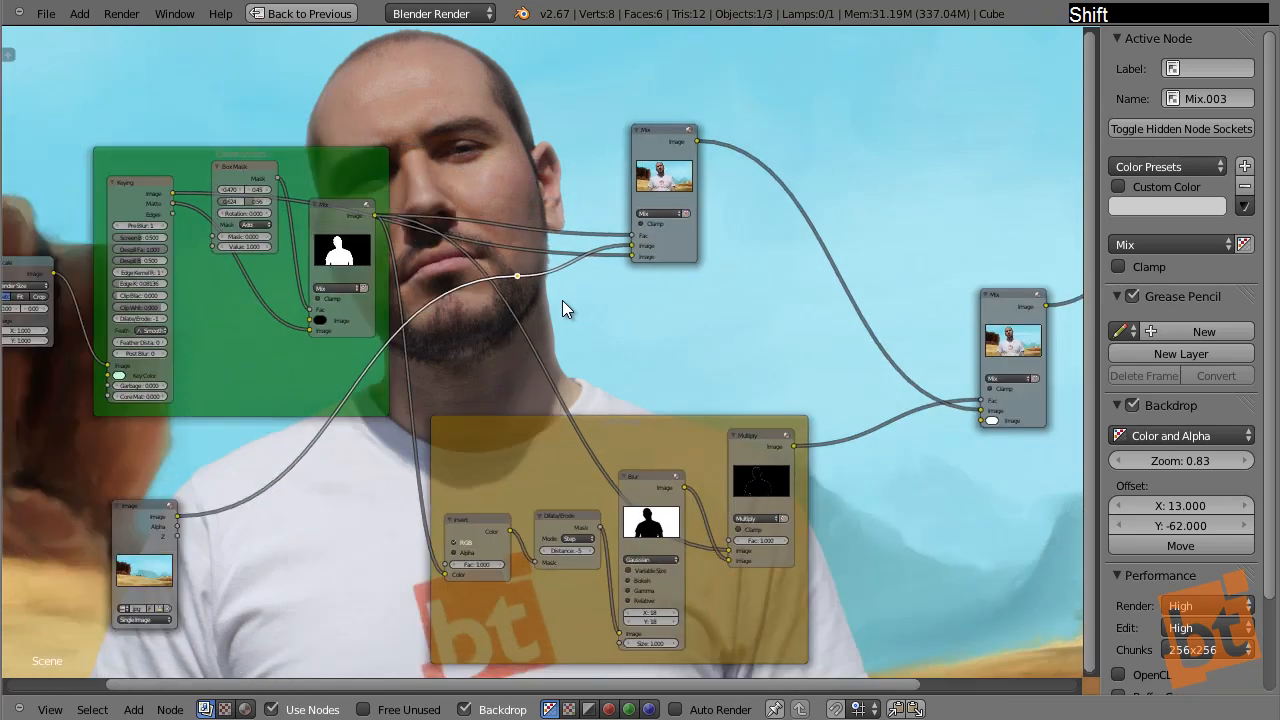
- Move the reroute point below the original Mix node and connect it to the new Mix node's second Image input
{"action": "middle_click_drag", "start_coordinate": [562, 300], "coordinate": [528, 277]}
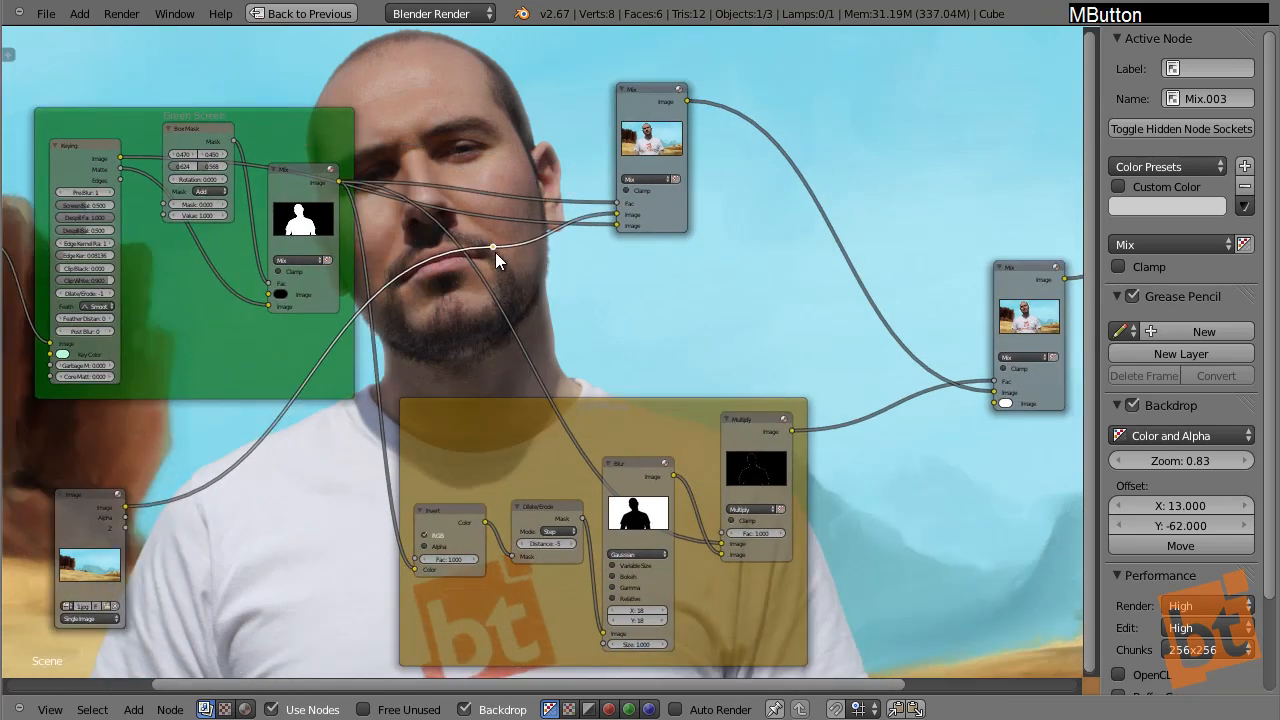
{"action": "right_click", "coordinate": [492, 246]}
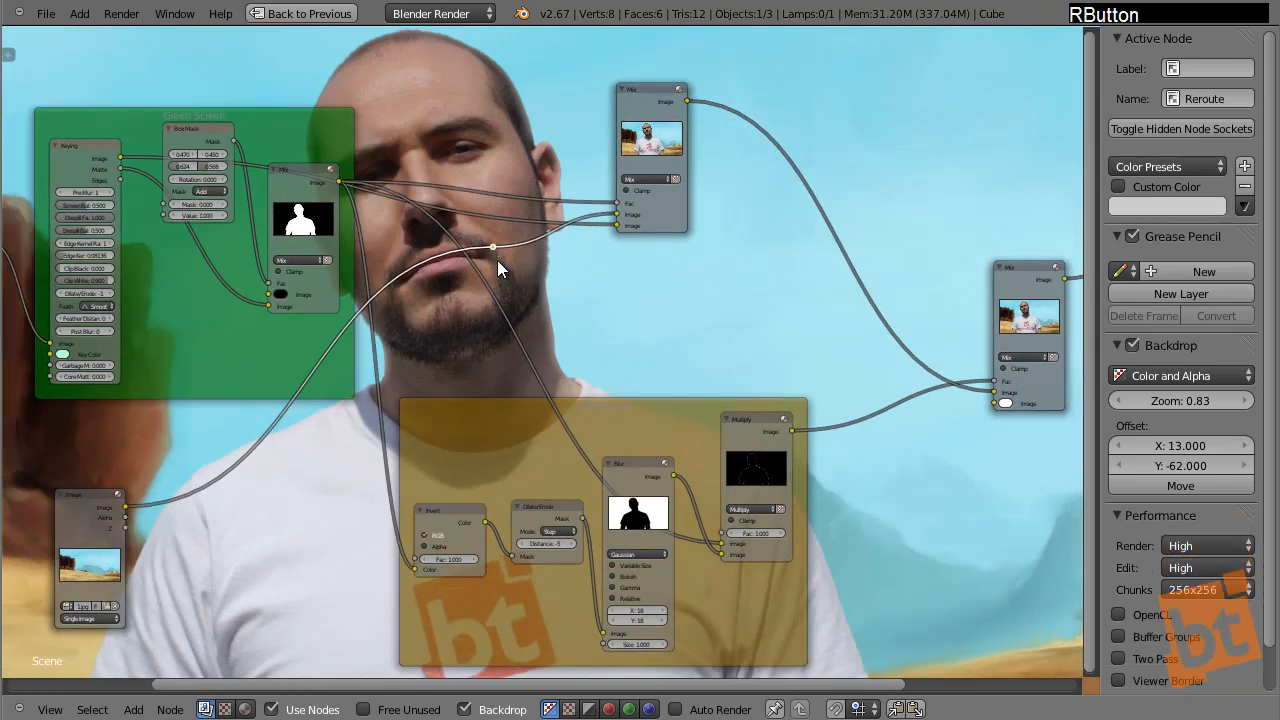
{"action": "right_click_drag", "start_coordinate": [500, 251], "coordinate": [572, 332]}
{"action": "left_click_drag", "start_coordinate": [569, 330], "coordinate": [990, 408]}
- Move the background Image node farther left, below the green-screen Image node
{"action": "middle_click_drag", "start_coordinate": [684, 366], "coordinate": [787, 278]}
{"action": "left_click_drag", "start_coordinate": [172, 432], "coordinate": [88, 467]}
{"action": "middle_click_drag", "start_coordinate": [264, 395], "coordinate": [453, 262]}
{"action": "scroll", "coordinate": [453, 262], "scroll_direction": "down", "scroll_amount": 2}
{"action": "left_click_drag", "start_coordinate": [346, 332], "coordinate": [172, 359]}
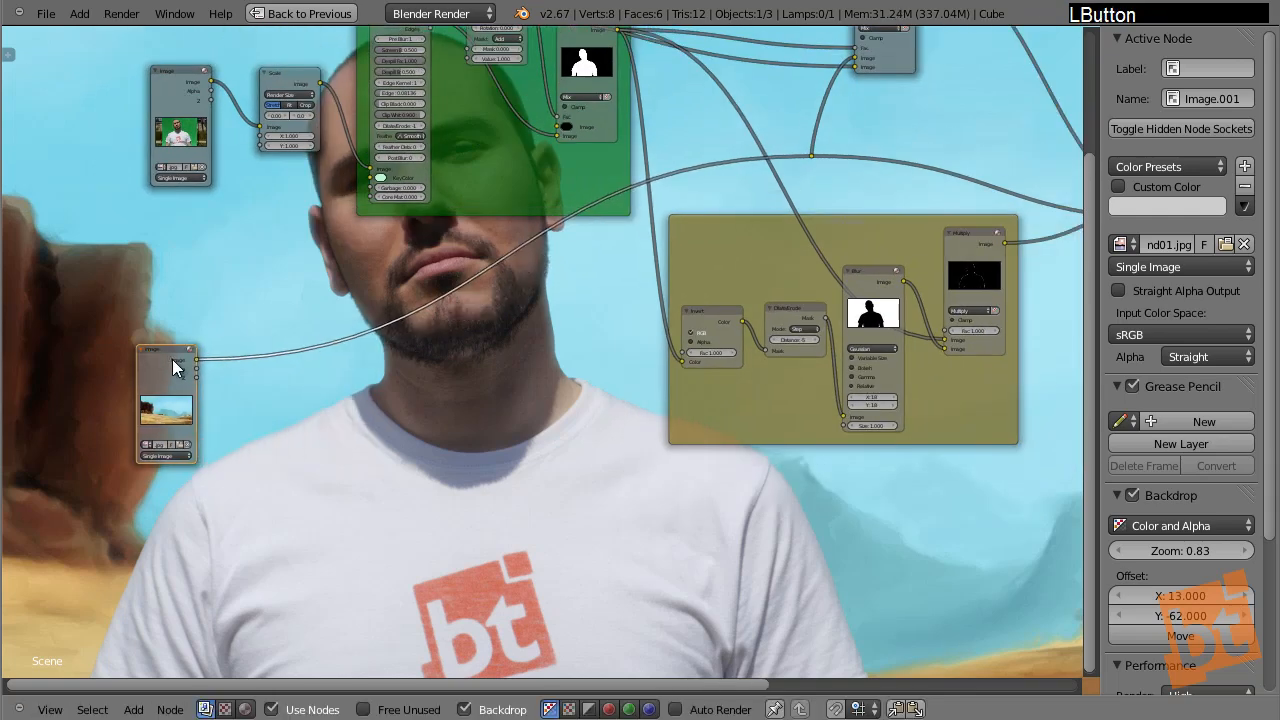
{"action": "middle_click_drag", "start_coordinate": [172, 359], "coordinate": [196, 396]}
{"action": "left_click_drag", "start_coordinate": [196, 396], "coordinate": [184, 424]}
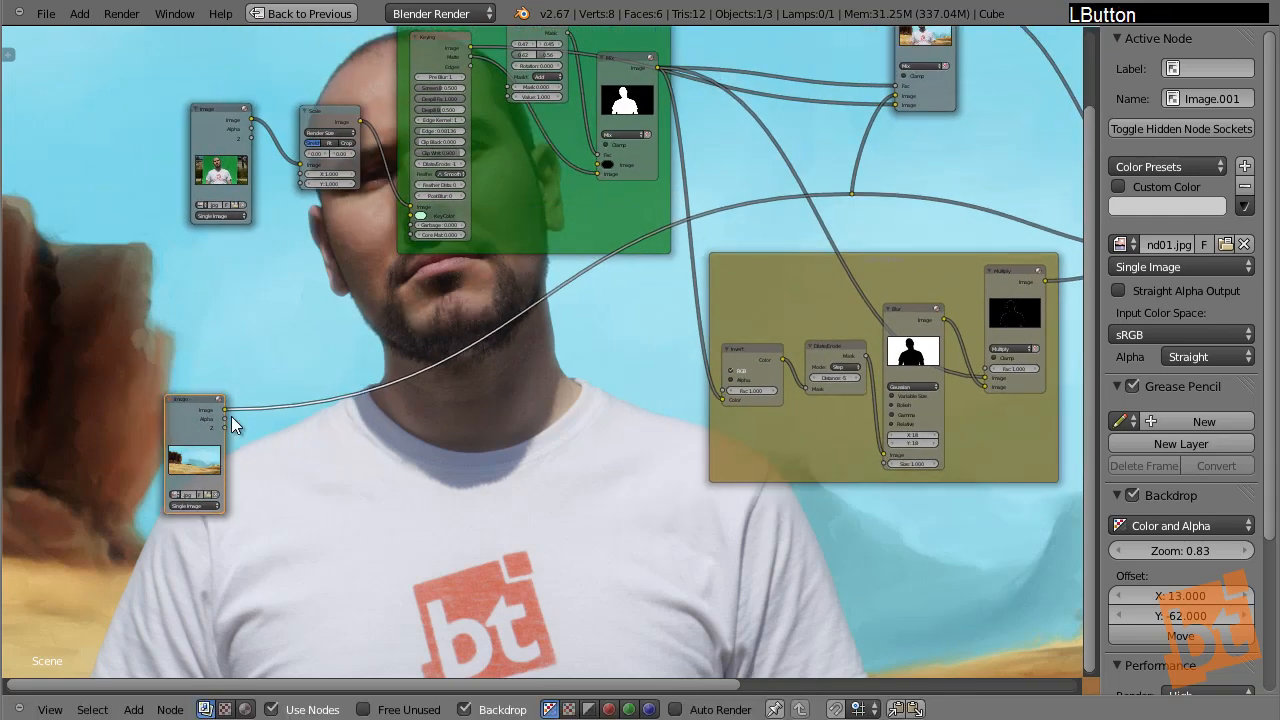
{"action": "mouse_move", "coordinate": [202, 414]}
{"action": "left_mouse_down"}
{"action": "mouse_move", "coordinate": [171, 422]}
{"action": "mouse_move", "coordinate": [181, 414]}
{"action": "left_mouse_up"}
- Nudge the background Image node slightly farther left and up
{"action": "middle_click_drag", "start_coordinate": [534, 420], "coordinate": [487, 350]}
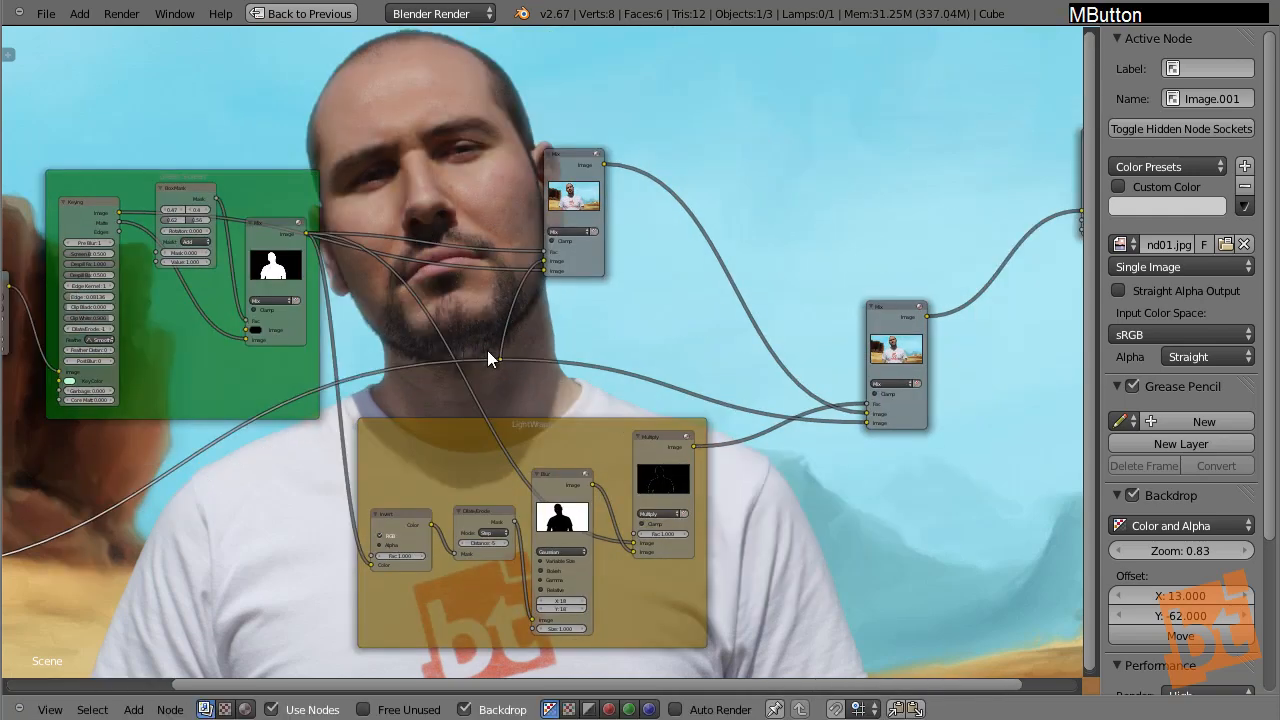
{"action": "left_click_drag", "start_coordinate": [500, 360], "coordinate": [443, 386]}
{"action": "middle_click_drag", "start_coordinate": [381, 377], "coordinate": [316, 427]}
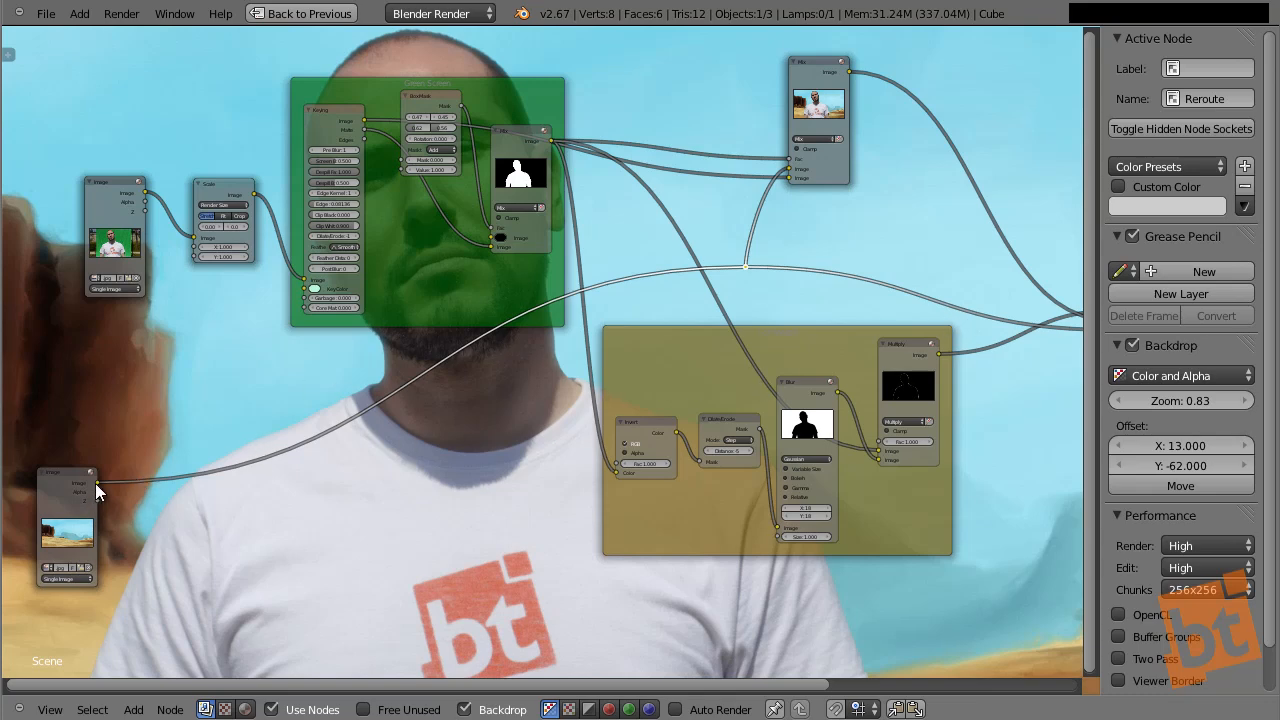
{"action": "left_click_drag", "start_coordinate": [95, 483], "coordinate": [210, 424]}
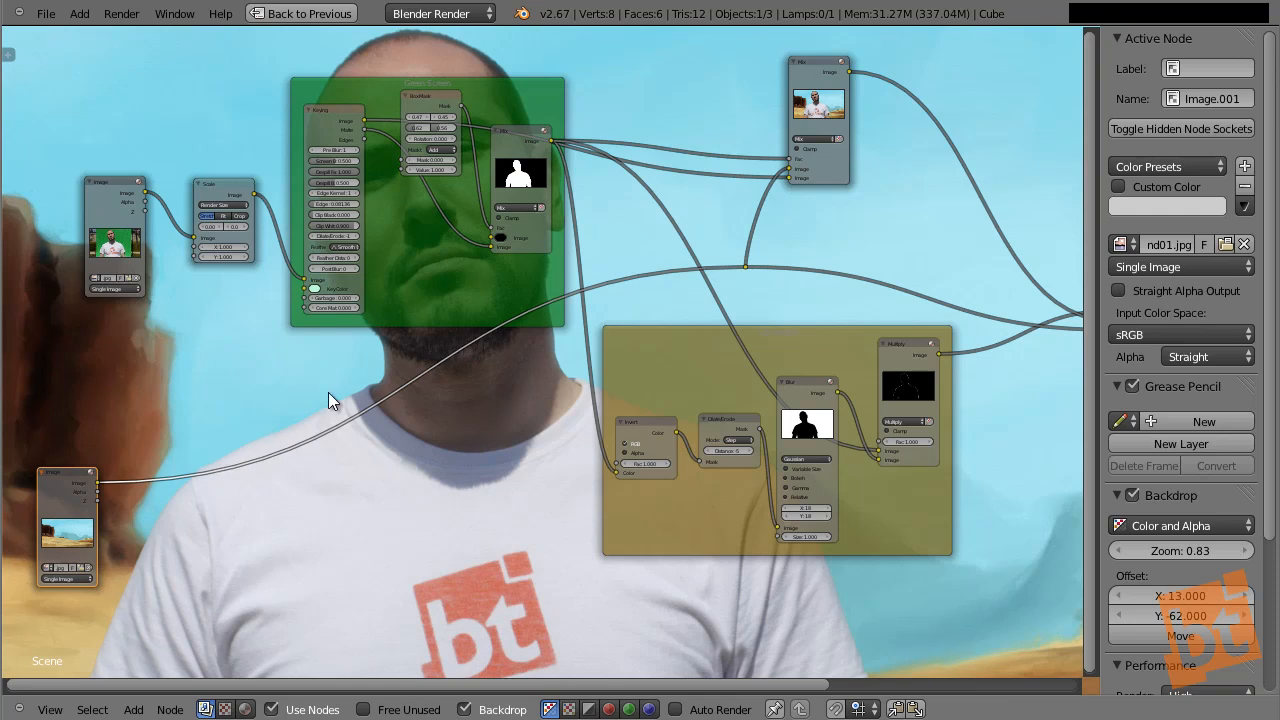
{"action": "left_click_drag", "start_coordinate": [55, 479], "coordinate": [49, 467]}
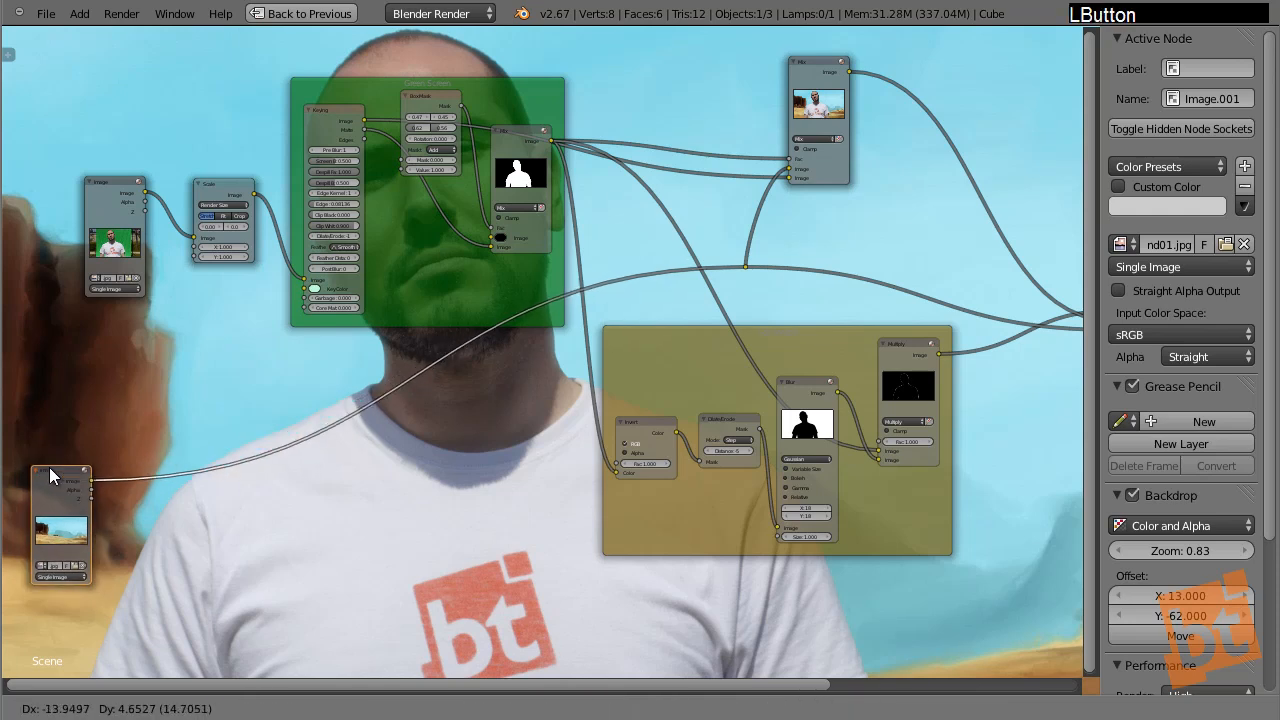
- Duplicate the Scale node and insert the copy on the link directly after the background Image node
{"action": "middle_click_drag", "start_coordinate": [183, 212], "coordinate": [192, 212]}
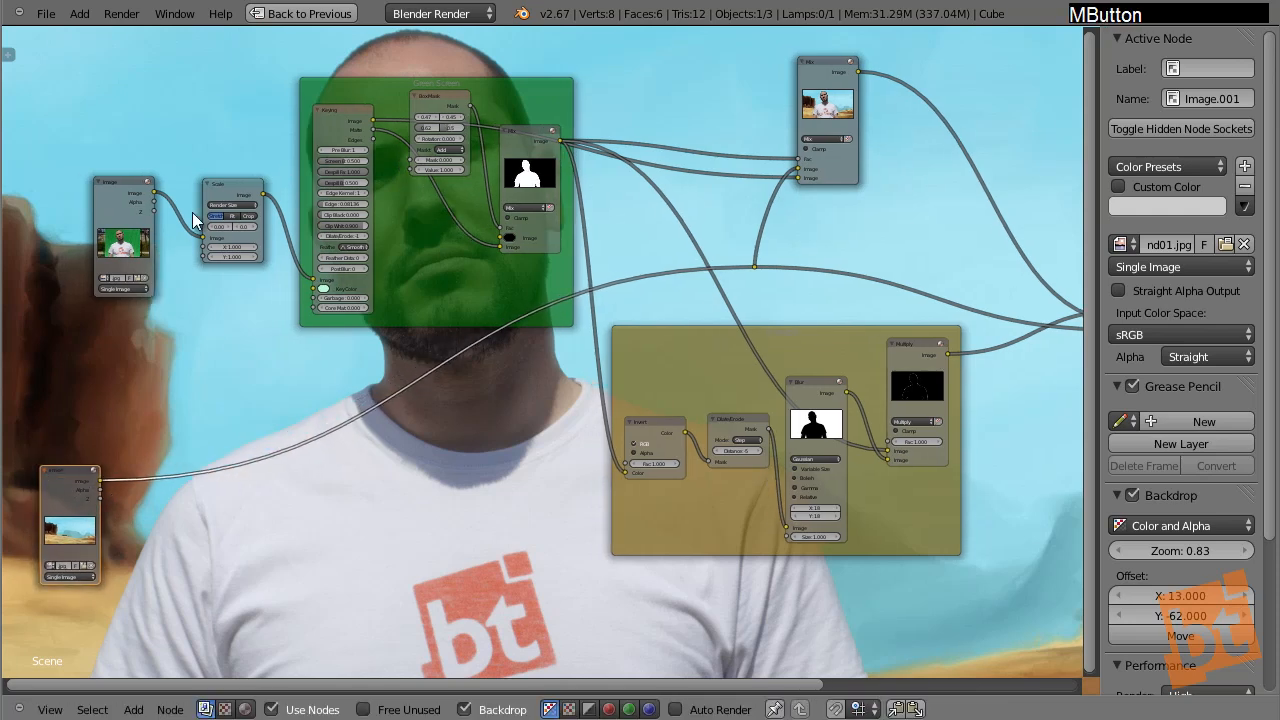
{"action": "left_click", "coordinate": [234, 182]}
{"action": "key", "text": "shift"}
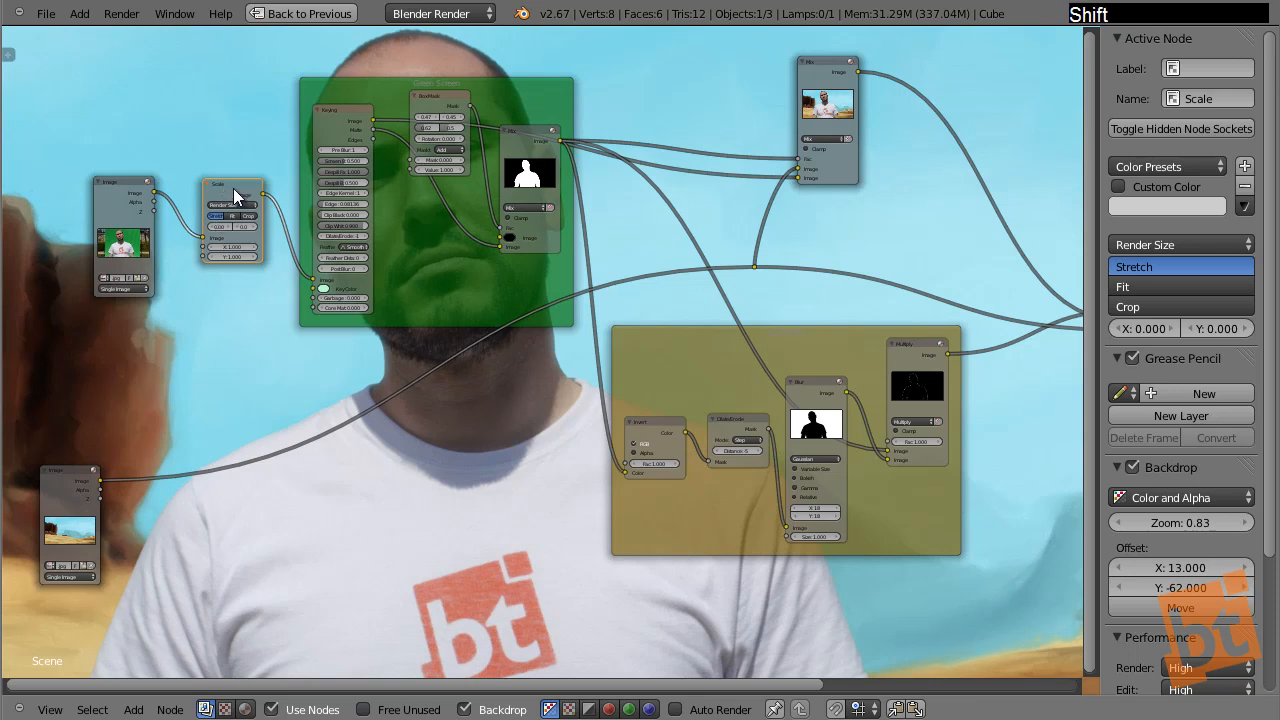
{"action": "key", "text": "shift+d"}
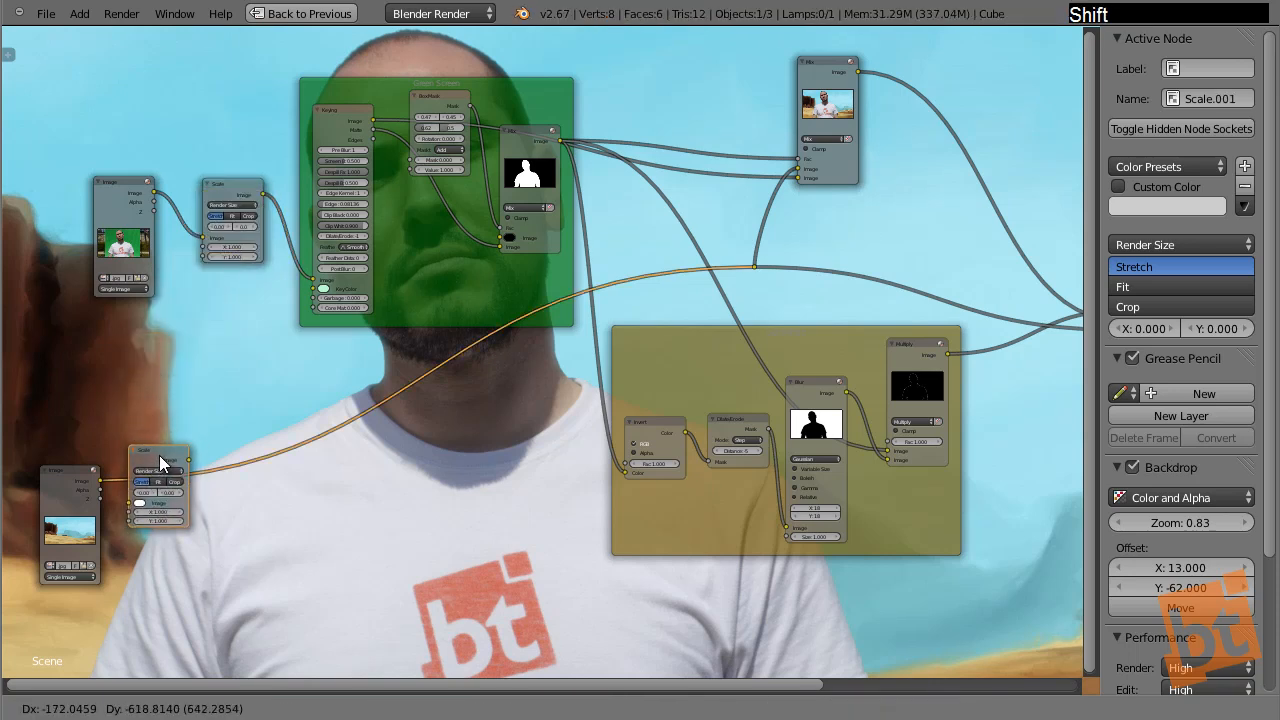
{"action": "left_click", "coordinate": [166, 455]}
{"action": "right_click_drag", "start_coordinate": [168, 454], "coordinate": [156, 479]}
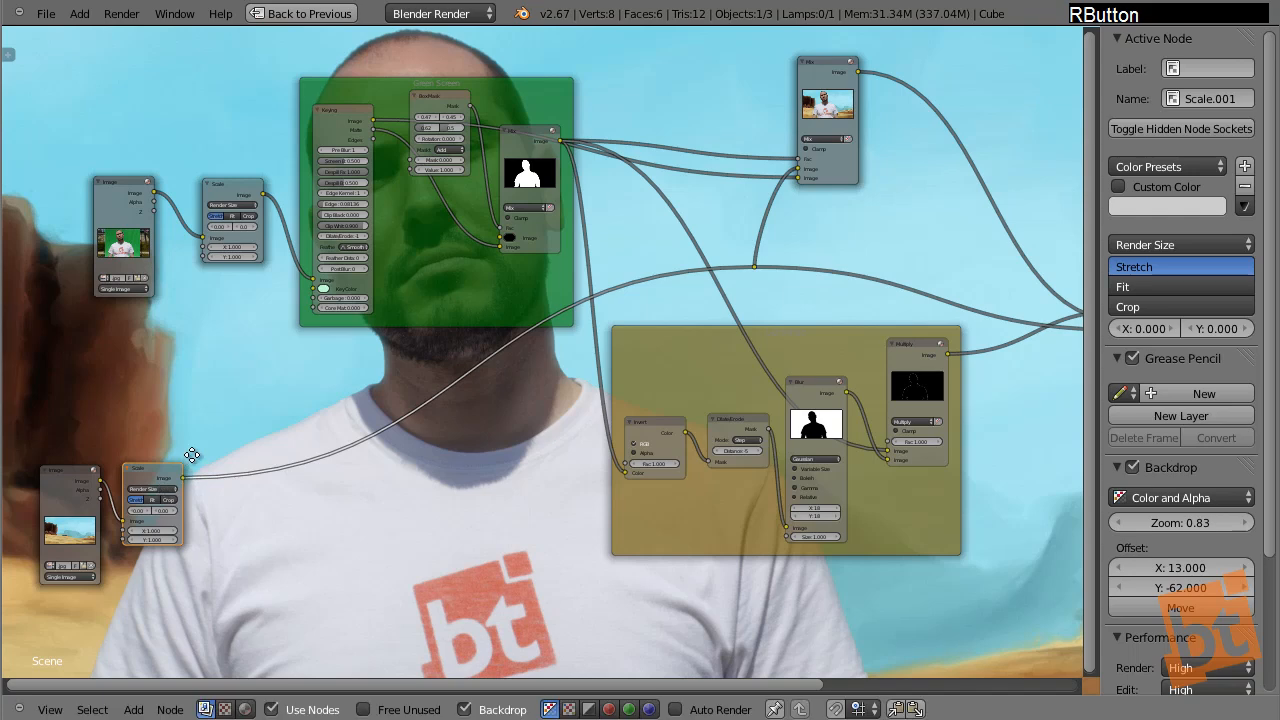
- Preview the original Mix node's output in the backdrop, and the new Mix node's output for comparison
{"action": "middle_click_drag", "start_coordinate": [200, 330], "coordinate": [217, 309]}
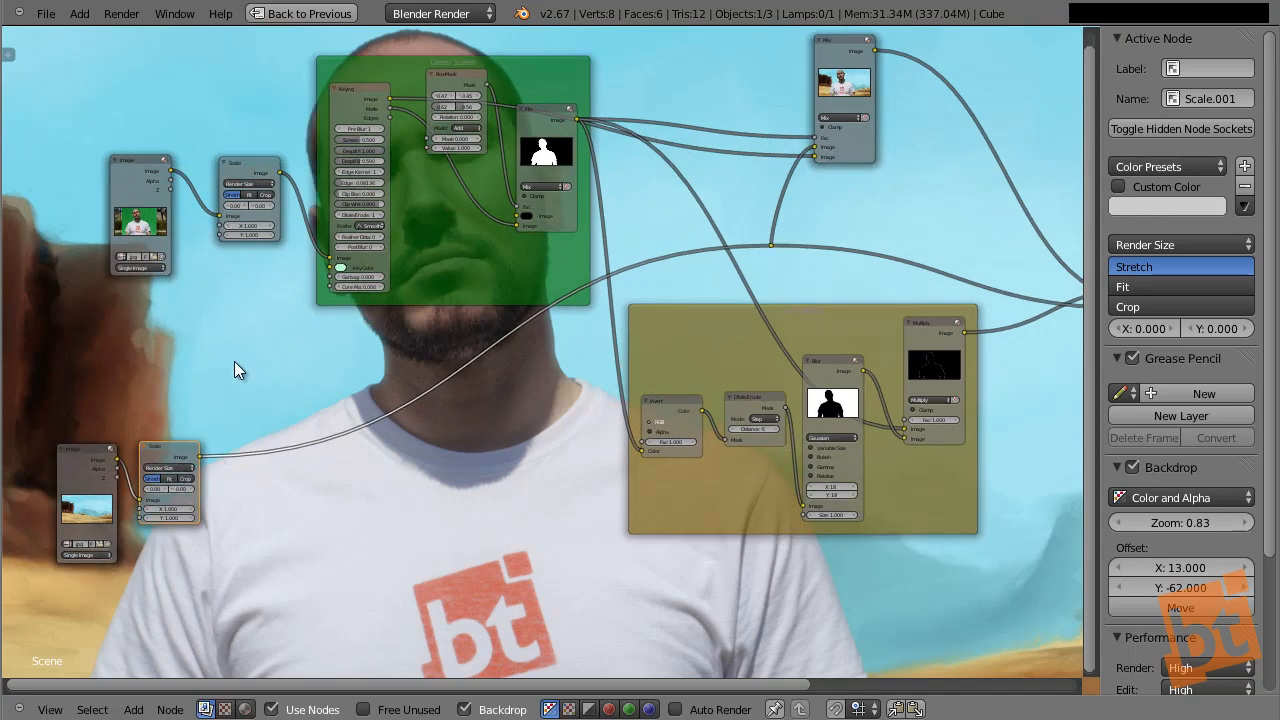
{"action": "middle_click_drag", "start_coordinate": [586, 414], "coordinate": [536, 178]}
{"action": "left_click", "coordinate": [536, 180], "text": "ctrl+shift"}
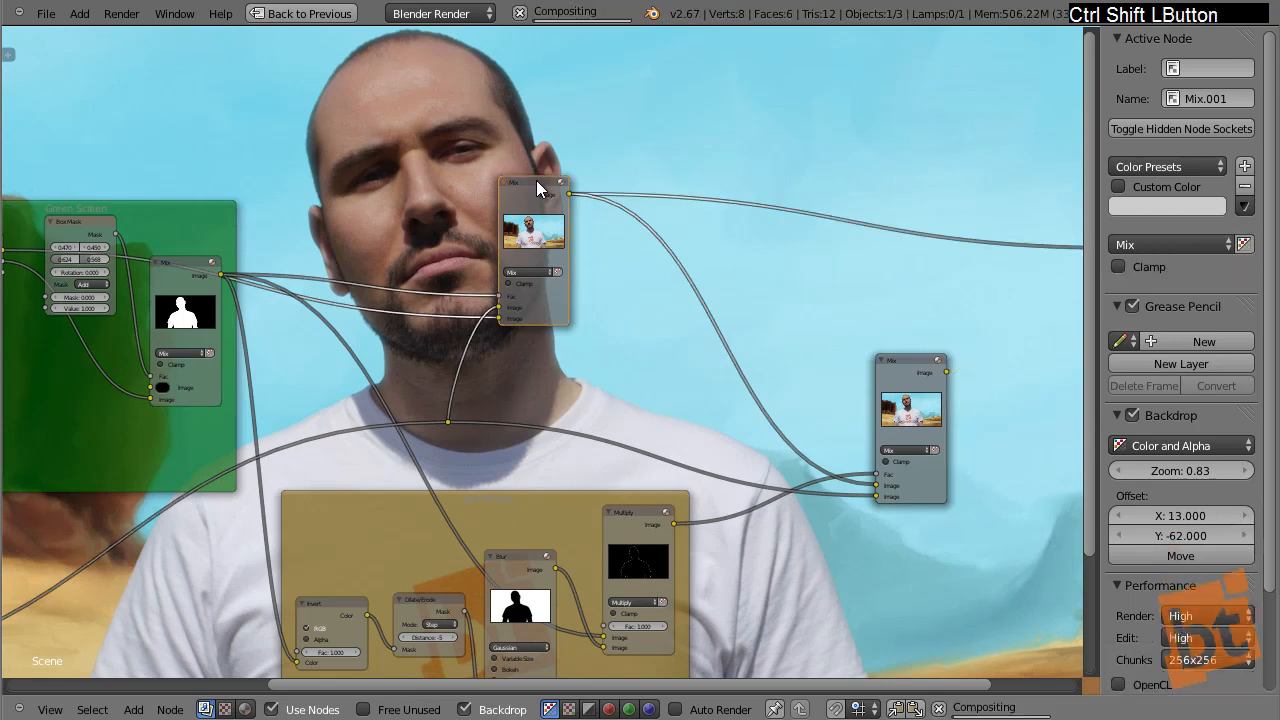
{"action": "left_click", "coordinate": [908, 368], "text": "ctrl+shift"}
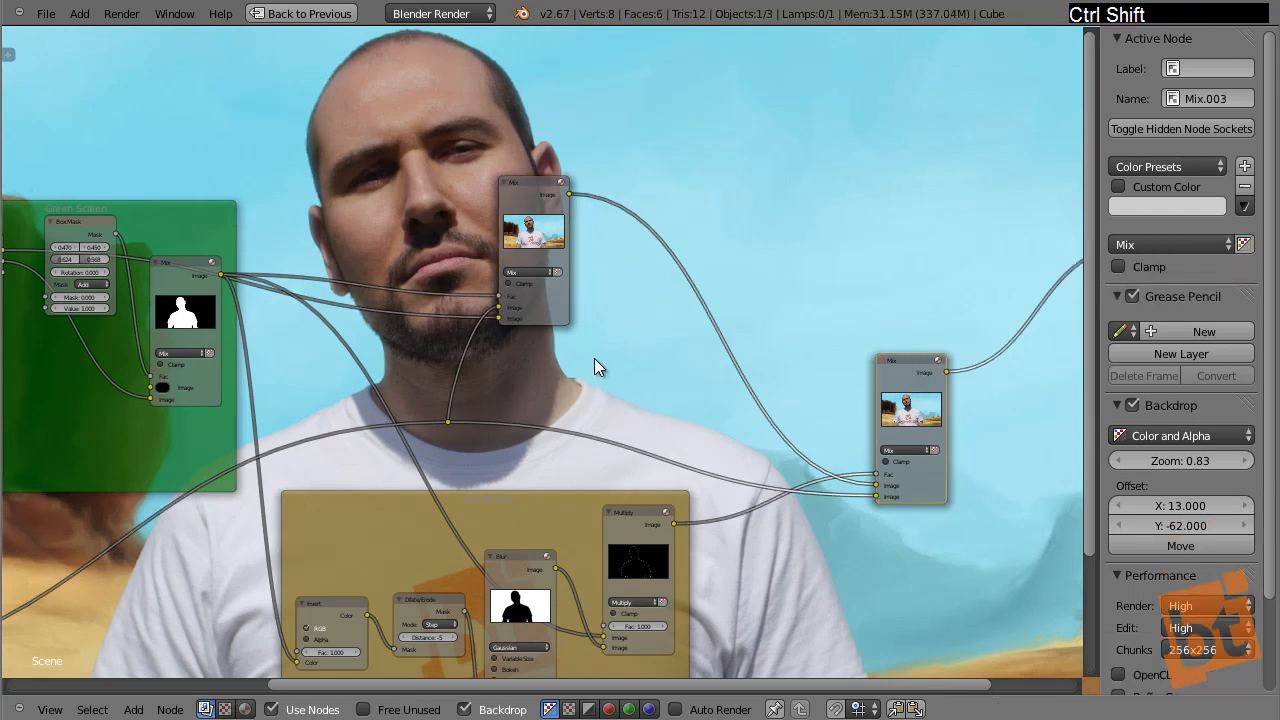
- Examine the light wrap along the edges of the subject's head, shoulders and shirt in the backdrop
{"action": "mouse_move", "coordinate": [594, 360]}
{"action": "middle_mouse_down"}
{"action": "mouse_move", "coordinate": [743, 363]}
{"action": "mouse_move", "coordinate": [573, 357]}
{"action": "middle_mouse_up"}
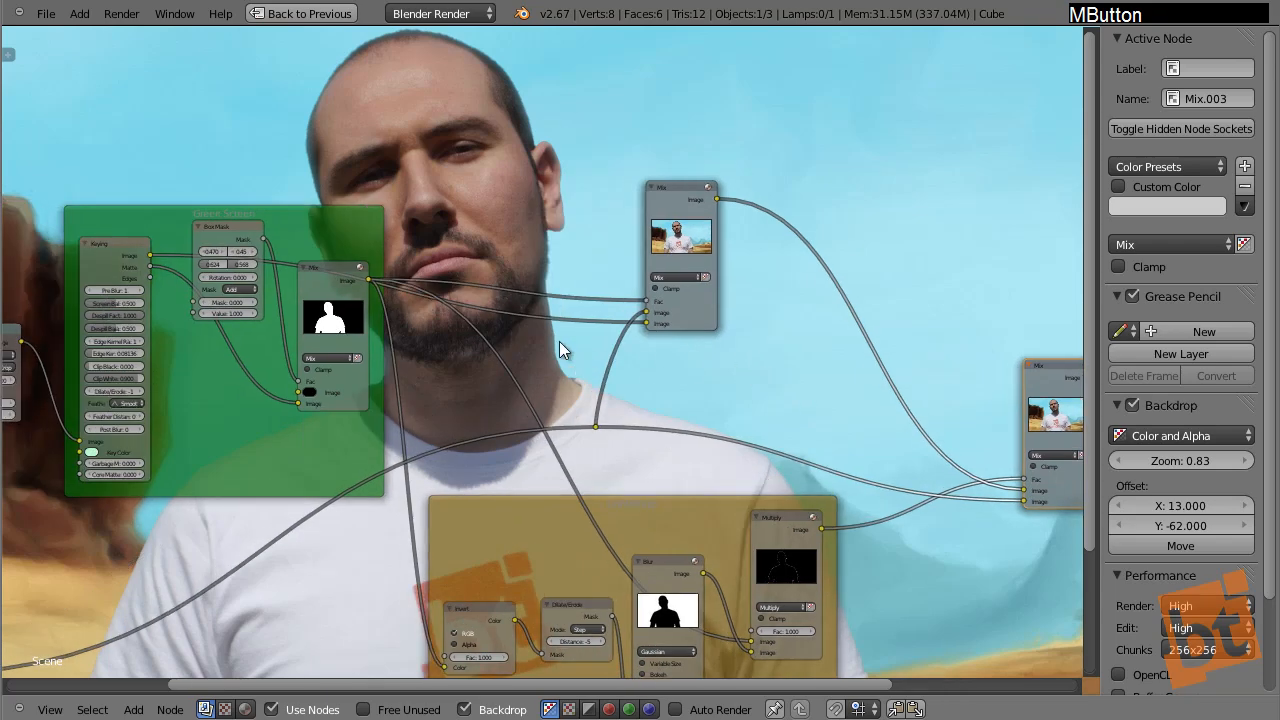
{"action": "key", "text": "alt+v"}
{"action": "key", "text": "alt+v"}
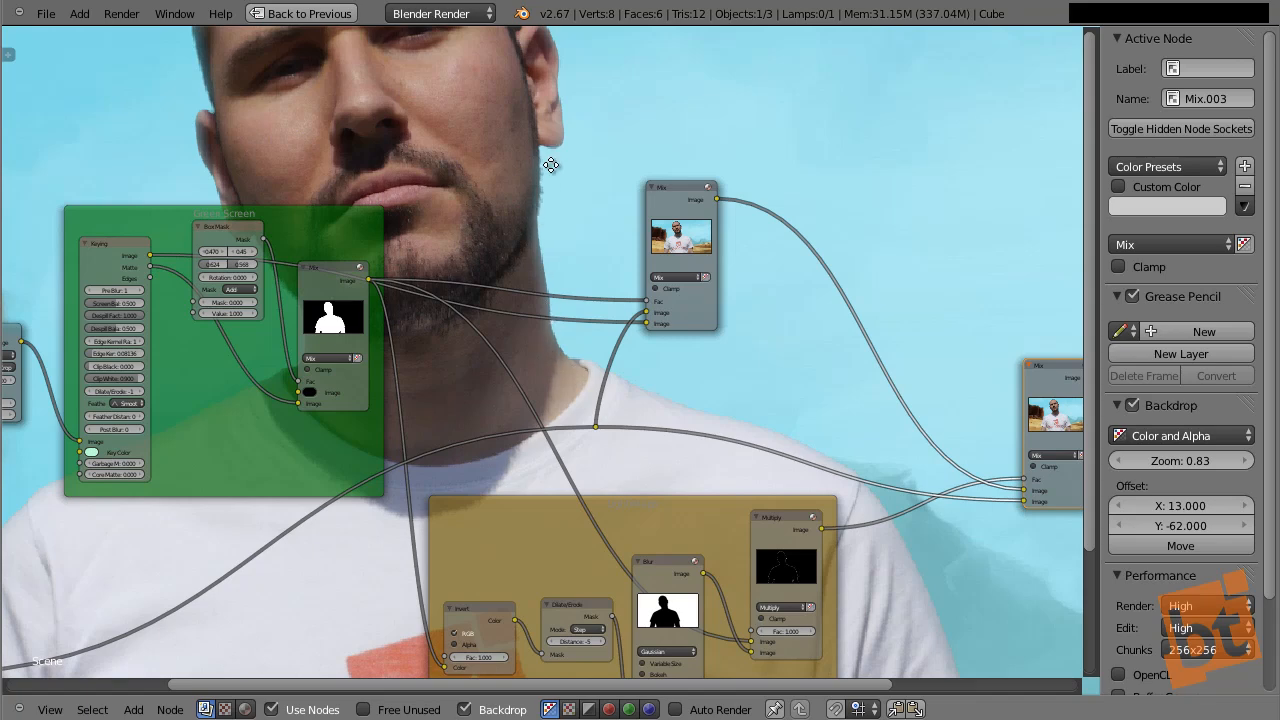
{"action": "middle_click_drag", "start_coordinate": [551, 165], "coordinate": [319, 183]}
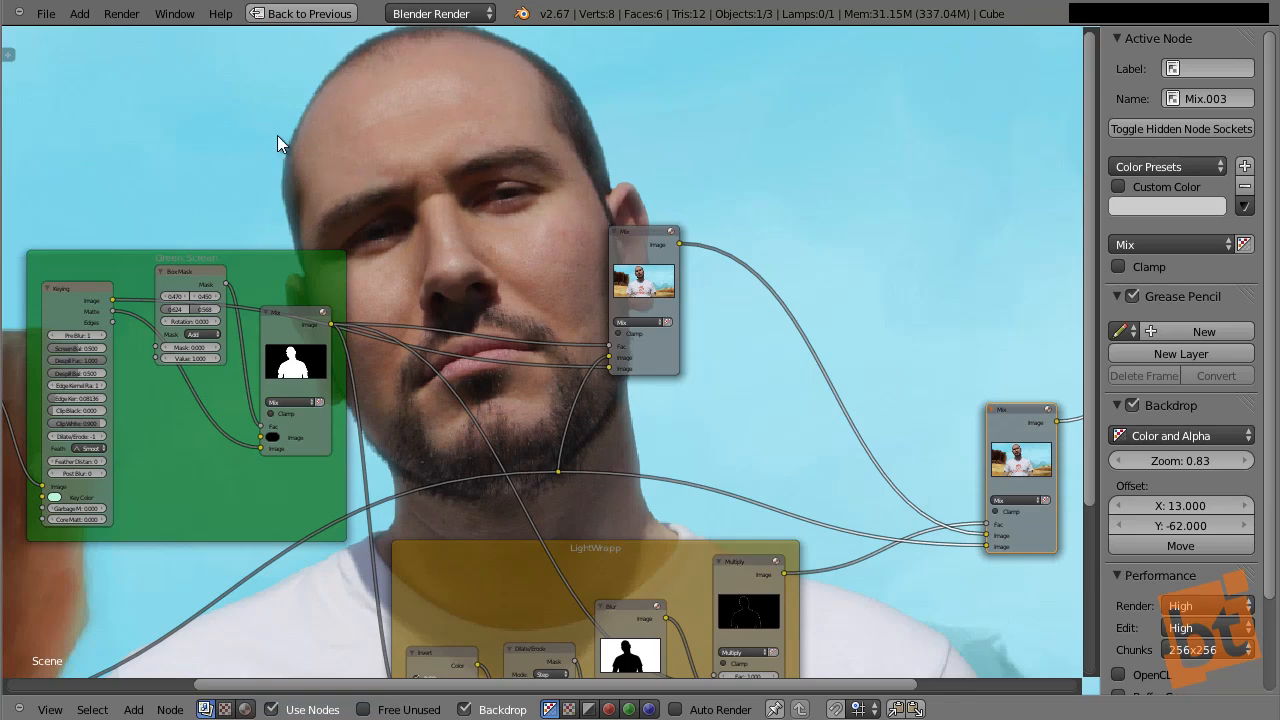
{"action": "key", "text": "alt+v"}
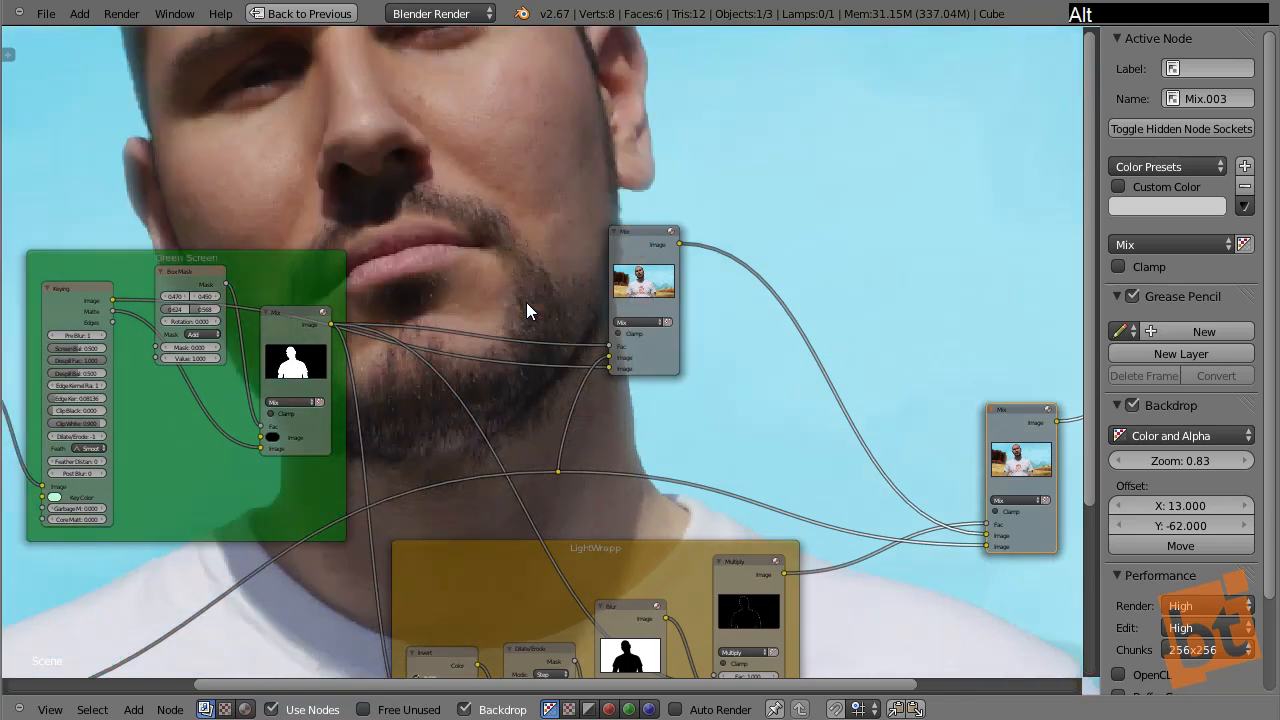
{"action": "key", "text": "v"}
{"action": "key", "text": "v"}
{"action": "middle_click_drag", "start_coordinate": [544, 376], "coordinate": [508, 197], "text": "alt"}
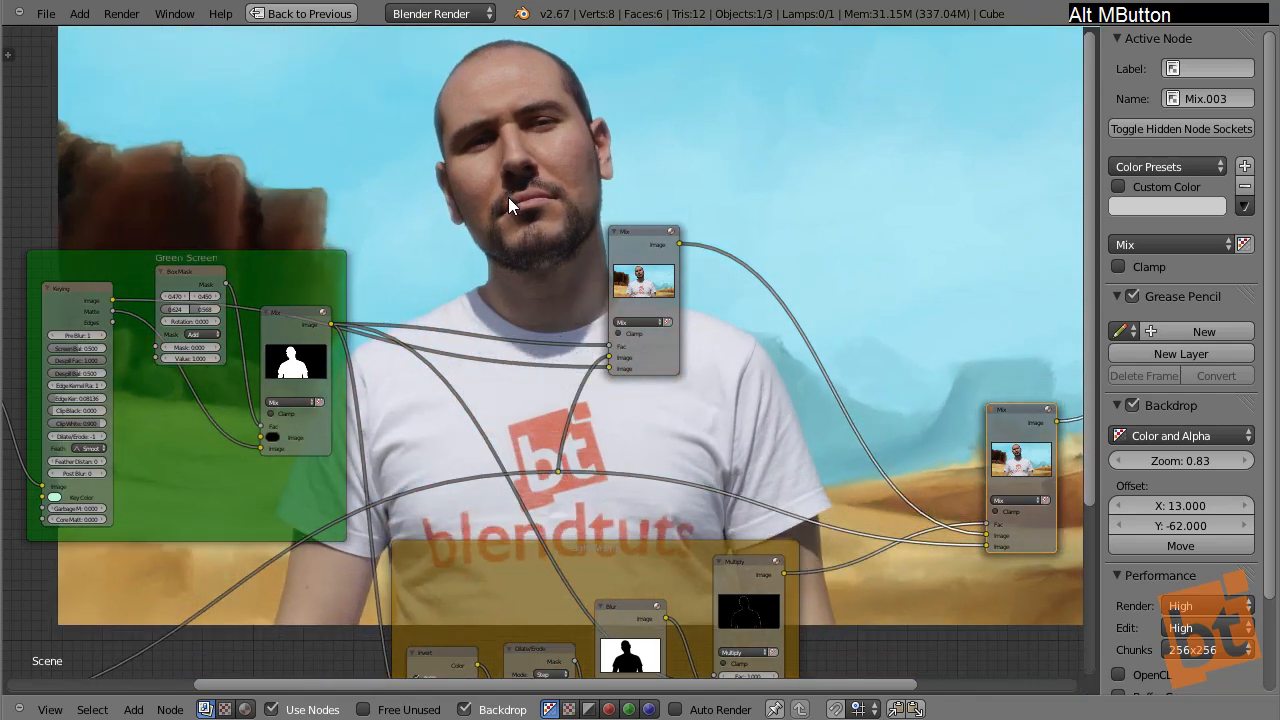
{"action": "middle_click_drag", "start_coordinate": [502, 283], "coordinate": [705, 407], "text": "alt"}
{"action": "key", "text": "v"}
{"action": "key", "text": "v"}
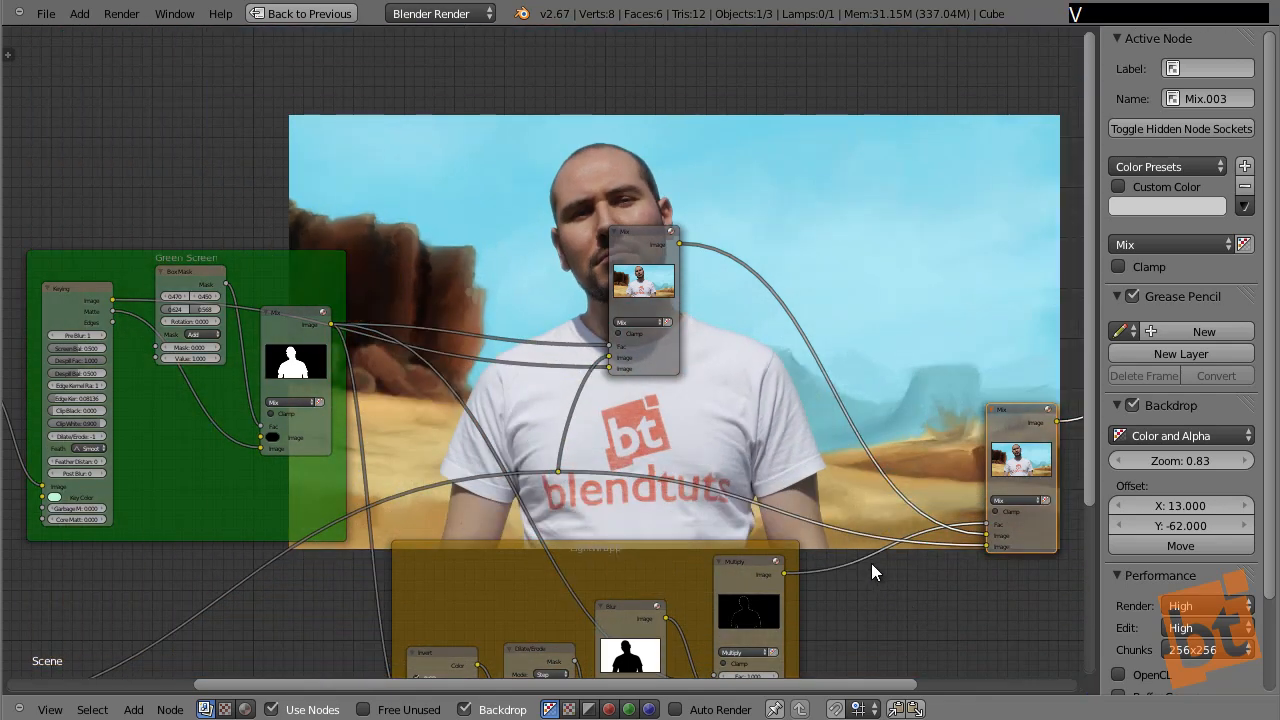
{"action": "key", "text": "alt+v"}
{"action": "key", "text": "alt+v"}
{"action": "middle_click_drag", "start_coordinate": [962, 639], "coordinate": [834, 374], "text": "alt"}
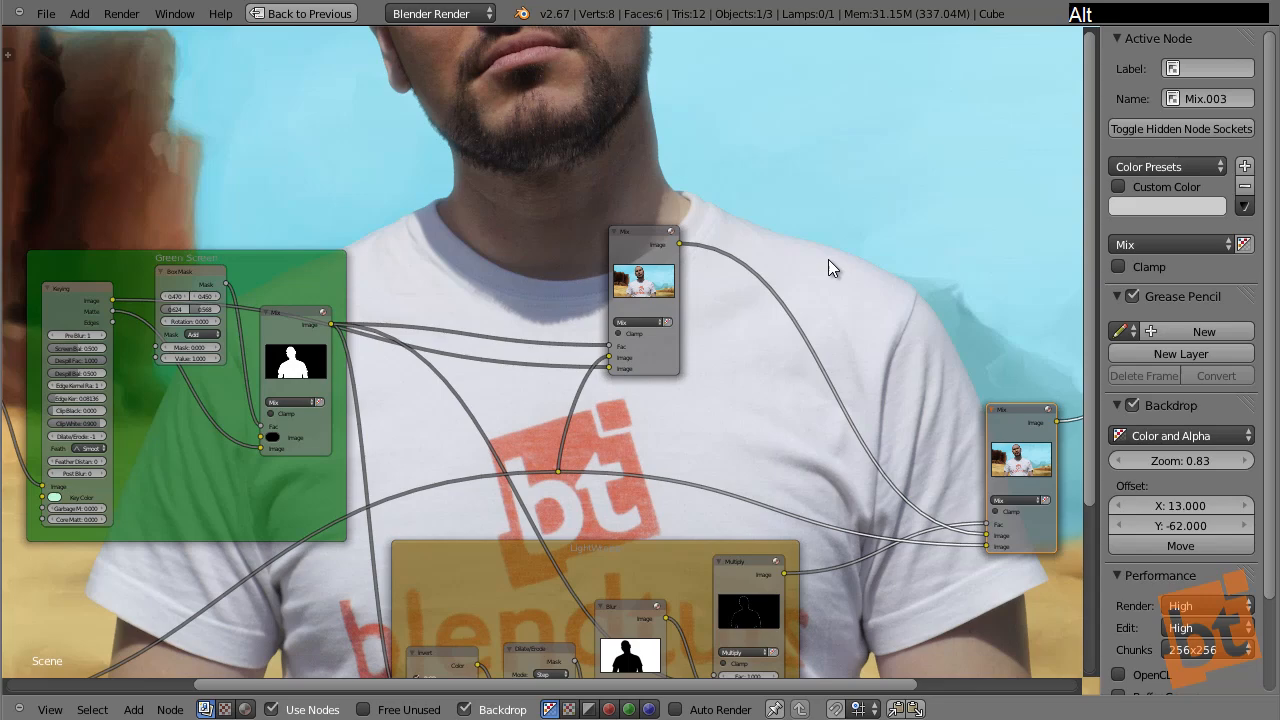
{"action": "mouse_move", "coordinate": [828, 268]}
{"action": "middle_mouse_down", "text": "alt"}
{"action": "mouse_move", "coordinate": [897, 323]}
{"action": "mouse_move", "coordinate": [823, 277]}
{"action": "mouse_move", "coordinate": [817, 354]}
{"action": "mouse_move", "coordinate": [815, 289]}
{"action": "middle_mouse_up", "text": "alt"}
- Try a Distance of -10 on the LightWrapp frame's Dilate/Erode node and settle on -4
{"action": "middle_click_drag", "start_coordinate": [662, 608], "coordinate": [755, 453]}
{"action": "scroll", "coordinate": [646, 578], "scroll_direction": "up", "scroll_amount": 6}
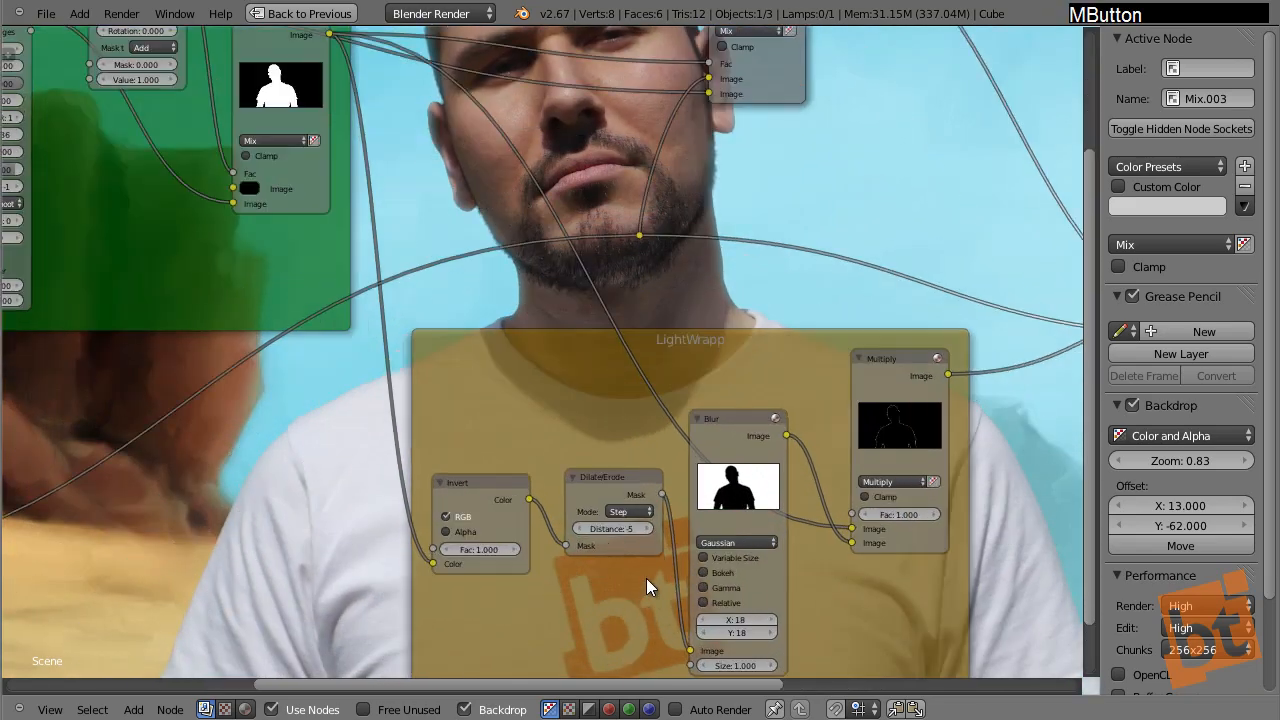
{"action": "left_click", "coordinate": [572, 526]}
{"action": "left_click", "coordinate": [572, 526]}
{"action": "left_click", "coordinate": [572, 526]}
{"action": "left_click", "coordinate": [572, 526]}
{"action": "left_click", "coordinate": [572, 526]}
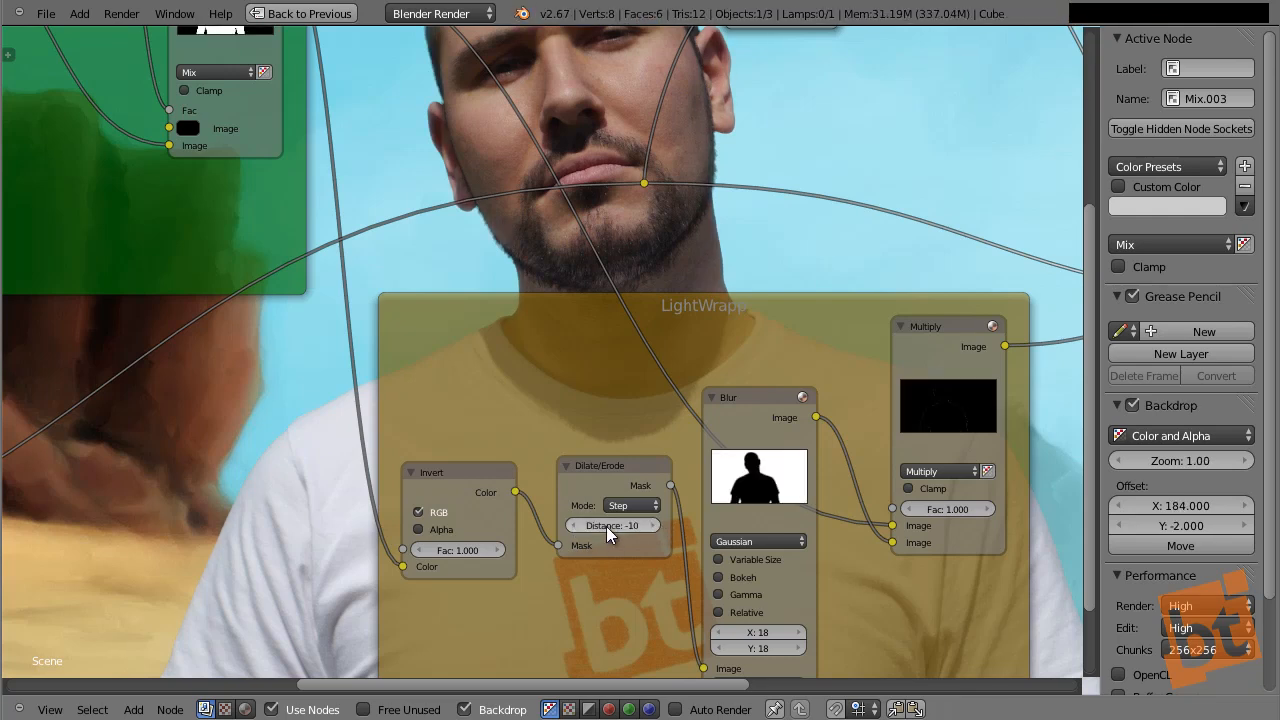
{"action": "mouse_move", "coordinate": [606, 526]}
{"action": "left_mouse_down"}
{"action": "mouse_move", "coordinate": [639, 530]}
{"action": "mouse_move", "coordinate": [588, 528]}
{"action": "left_mouse_up"}
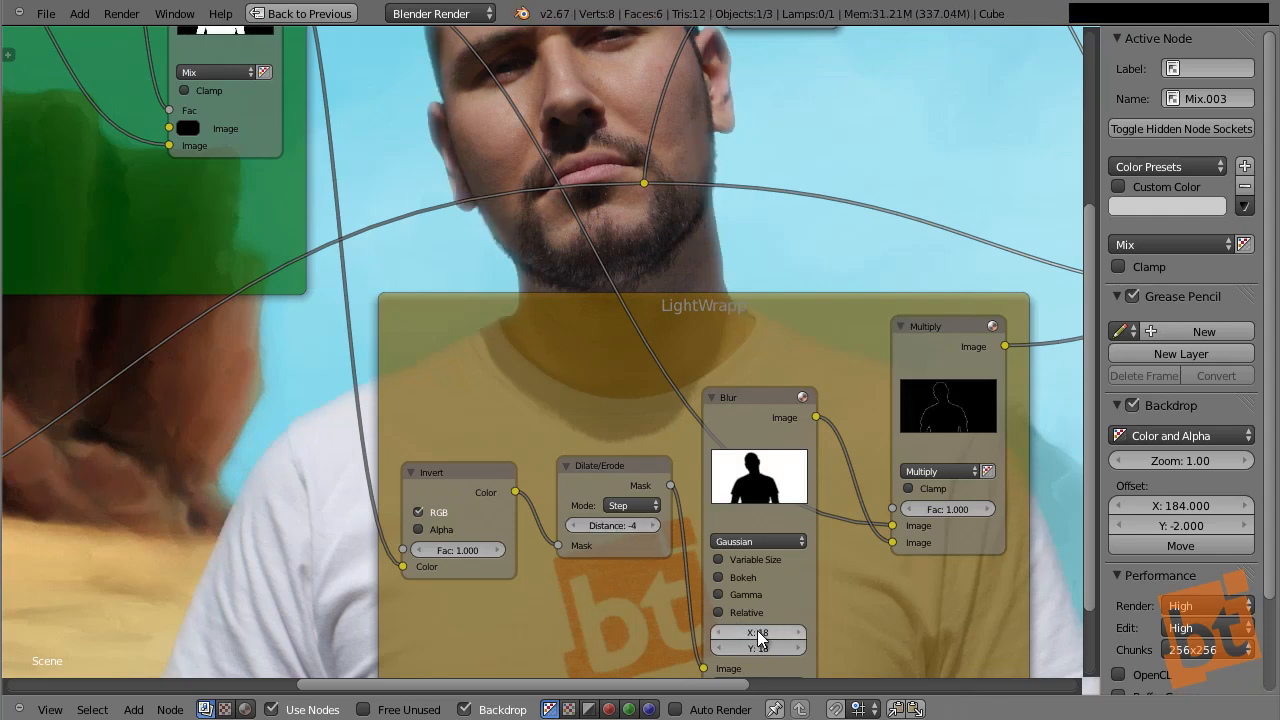
- Try Blur sizes of X 58 and Y 75 in the LightWrapp frame, and set both X and Y to 20
{"action": "left_click_drag", "start_coordinate": [757, 630], "coordinate": [815, 655]}
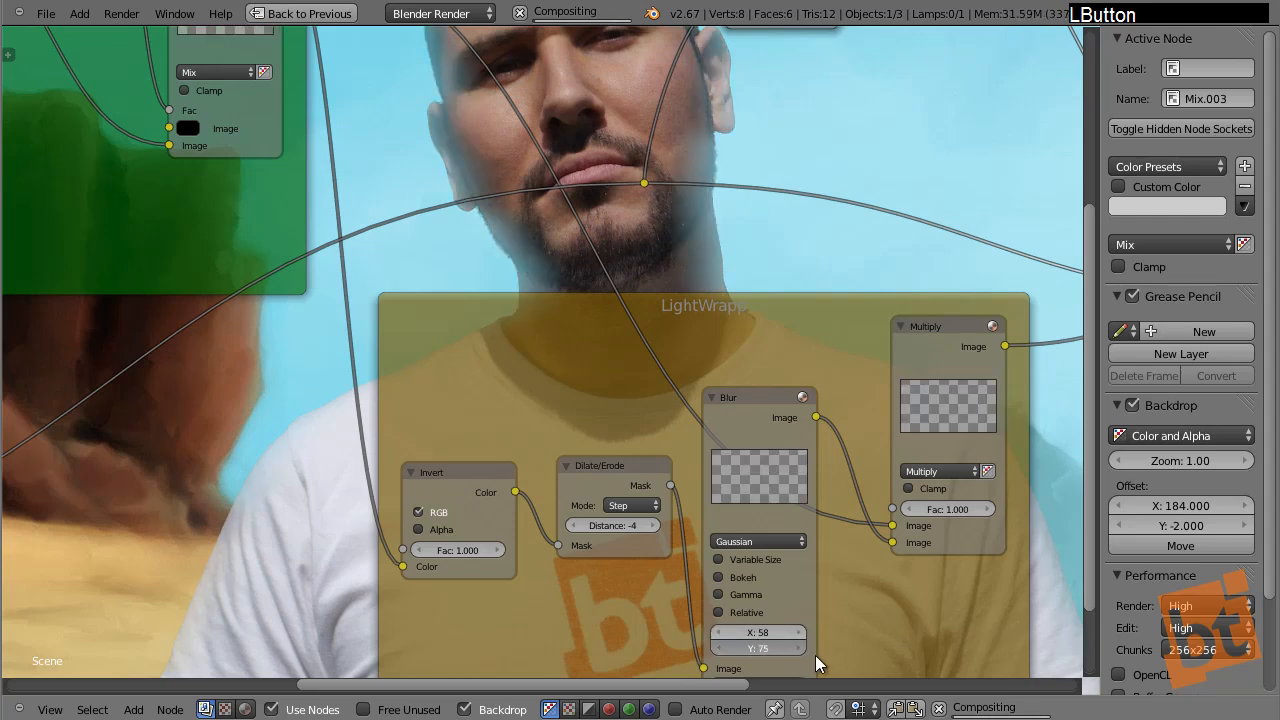
{"action": "left_click", "coordinate": [765, 634]}
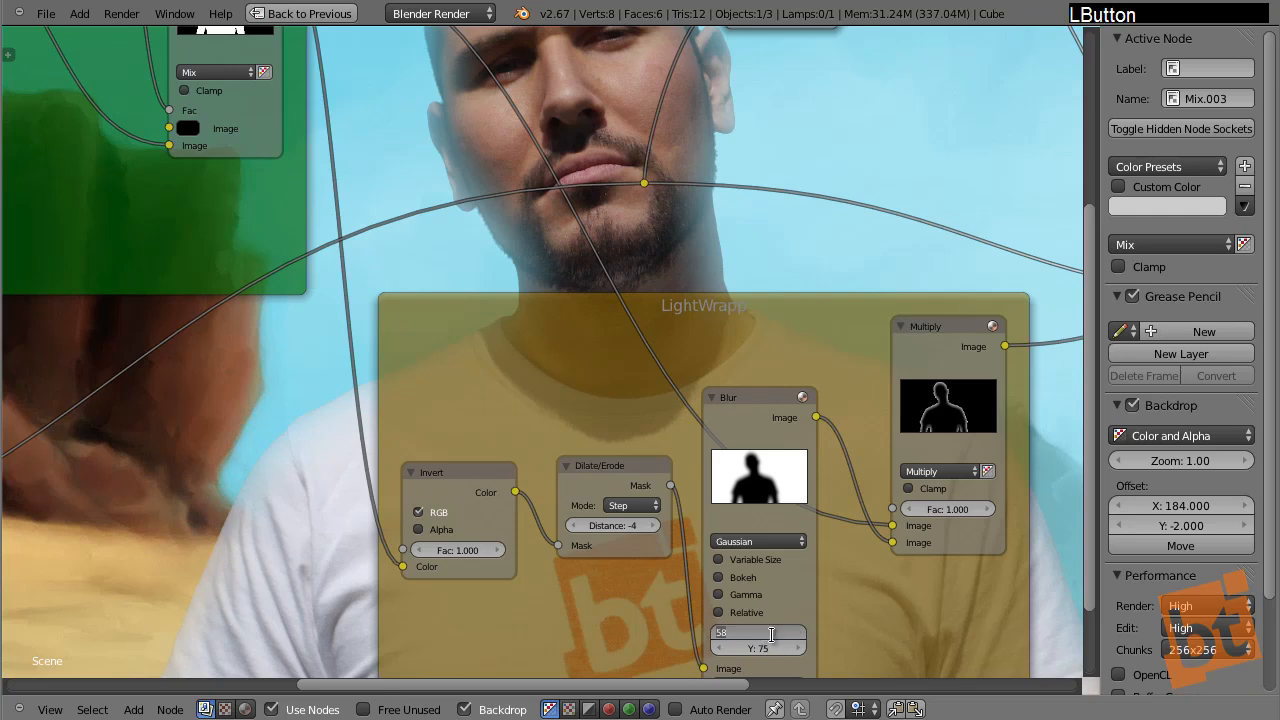
{"action": "type", "text": "20"}
{"action": "key", "text": "Tab"}
{"action": "type", "text": "20"}
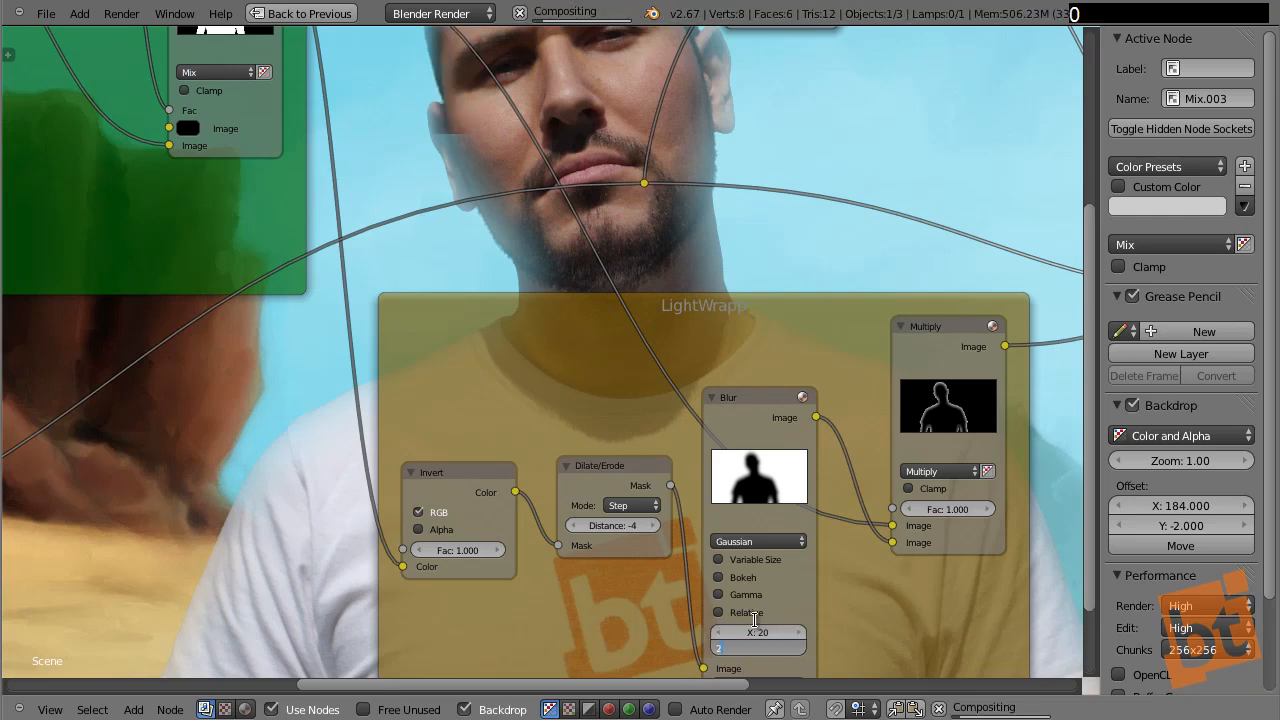
{"action": "key", "text": "Return"}
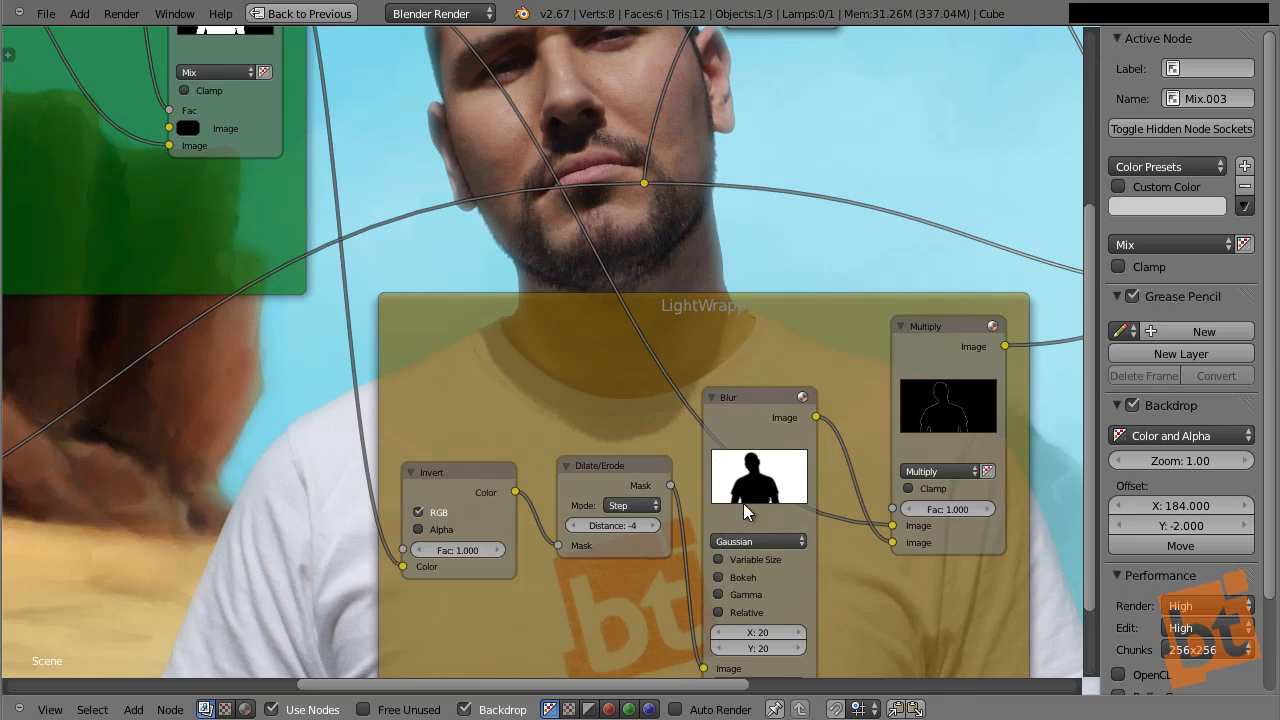
- Change the blend type of the new Mix node that combines the light wrap with the composite to Add
{"action": "middle_click_drag", "start_coordinate": [754, 493], "coordinate": [696, 504]}
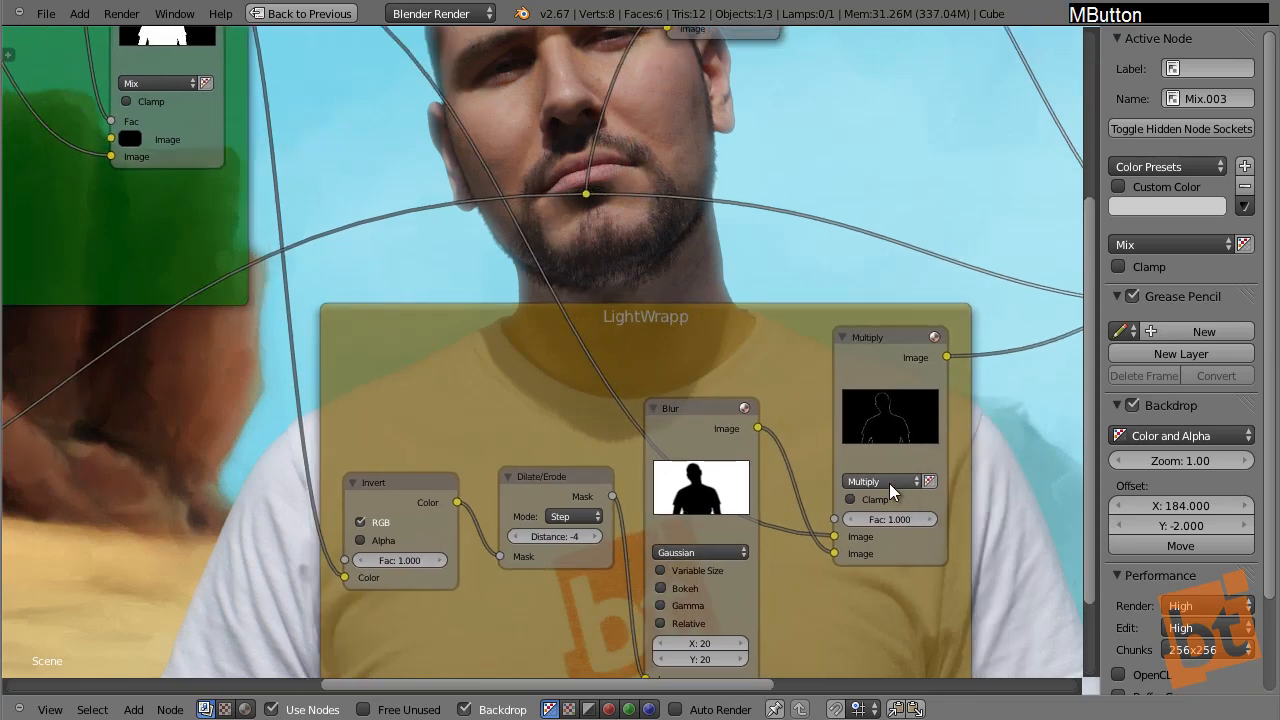
{"action": "left_click", "coordinate": [889, 483]}
{"action": "middle_click_drag", "start_coordinate": [800, 499], "coordinate": [420, 700]}
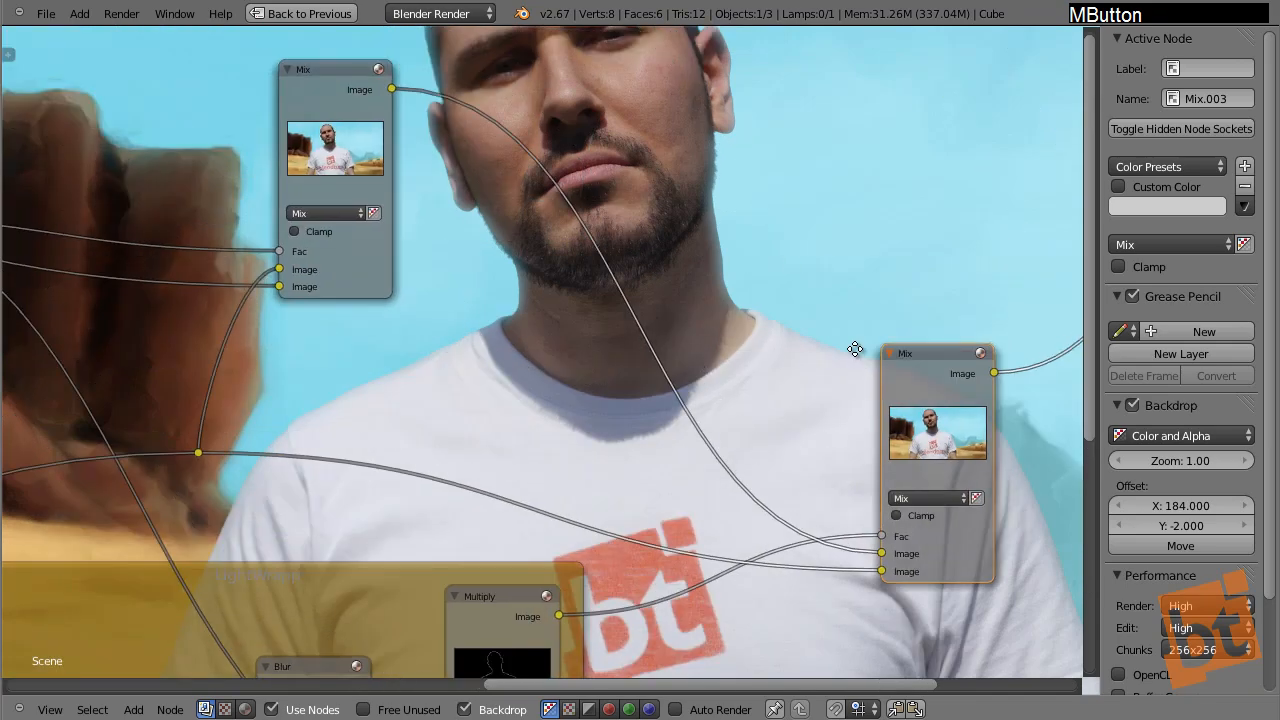
{"action": "middle_click_drag", "start_coordinate": [854, 349], "coordinate": [646, 246]}
{"action": "left_click", "coordinate": [708, 394]}
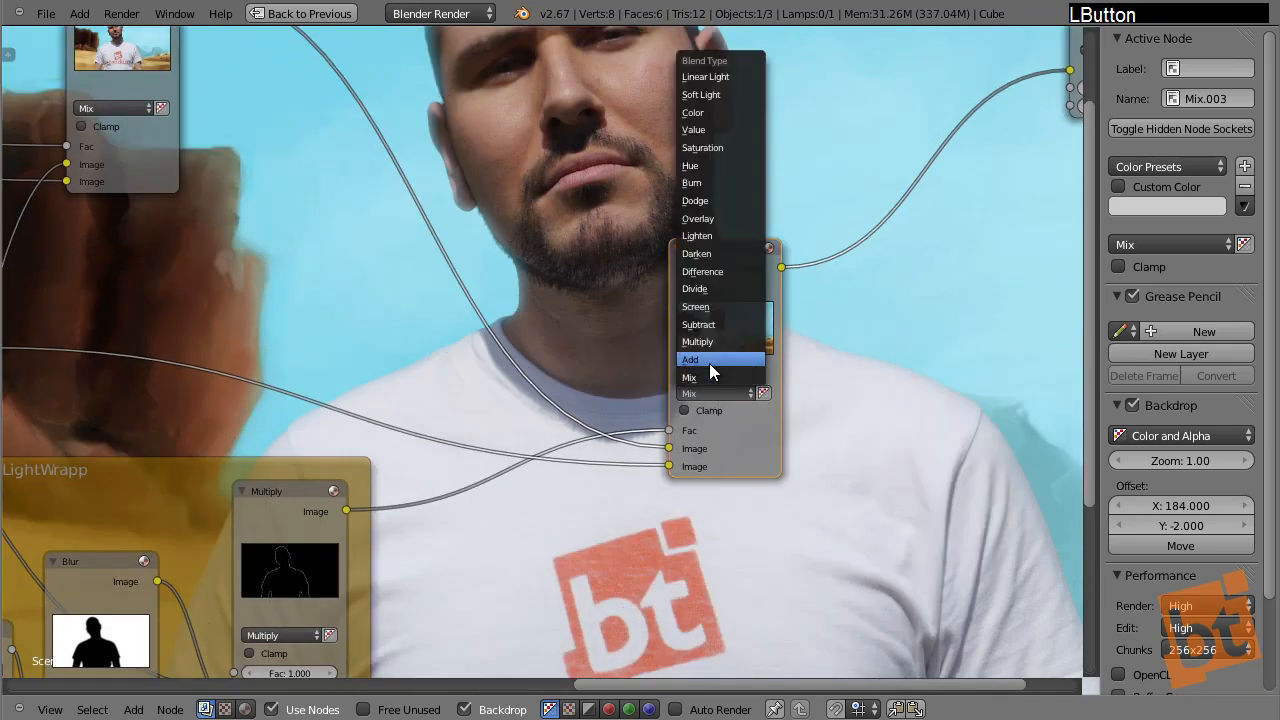
{"action": "left_click", "coordinate": [709, 363]}
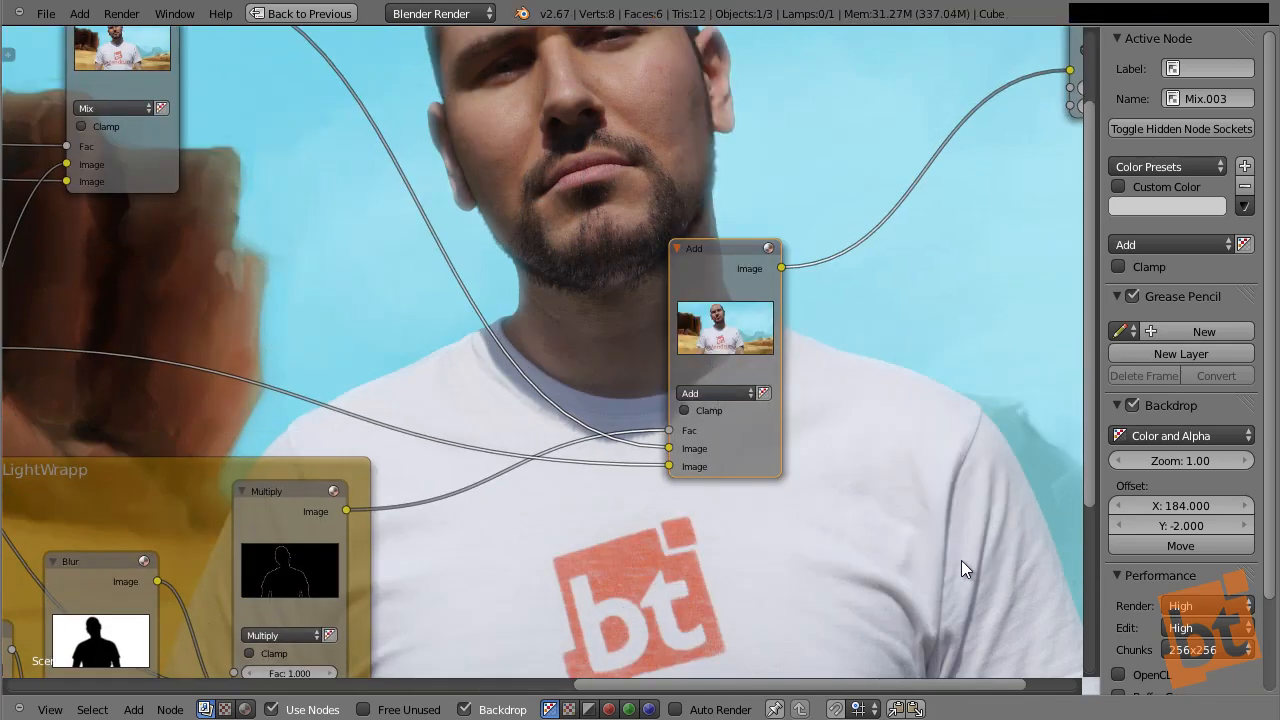
- Move the Add node up and to the right, clear of the subject's face in the backdrop
{"action": "middle_click_drag", "start_coordinate": [884, 446], "coordinate": [766, 251], "text": "alt"}
{"action": "middle_click_drag", "start_coordinate": [857, 286], "coordinate": [851, 458], "text": "alt"}
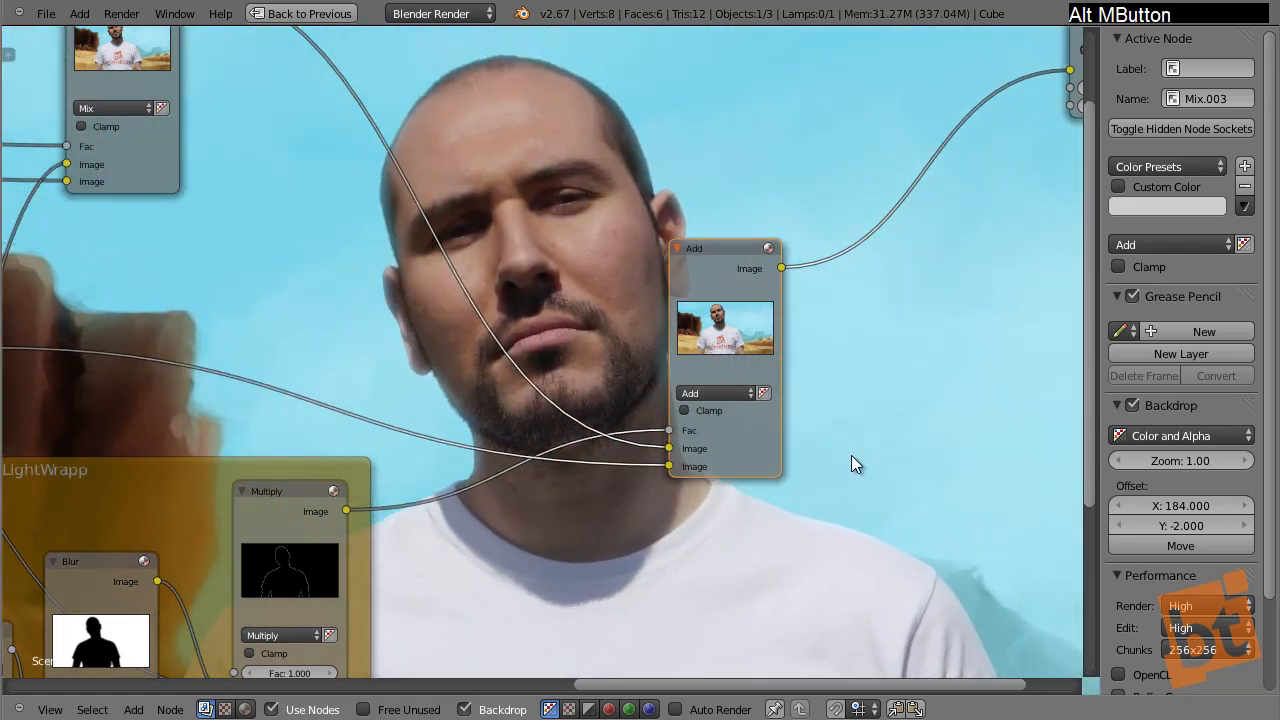
{"action": "left_click_drag", "start_coordinate": [719, 246], "coordinate": [806, 218]}
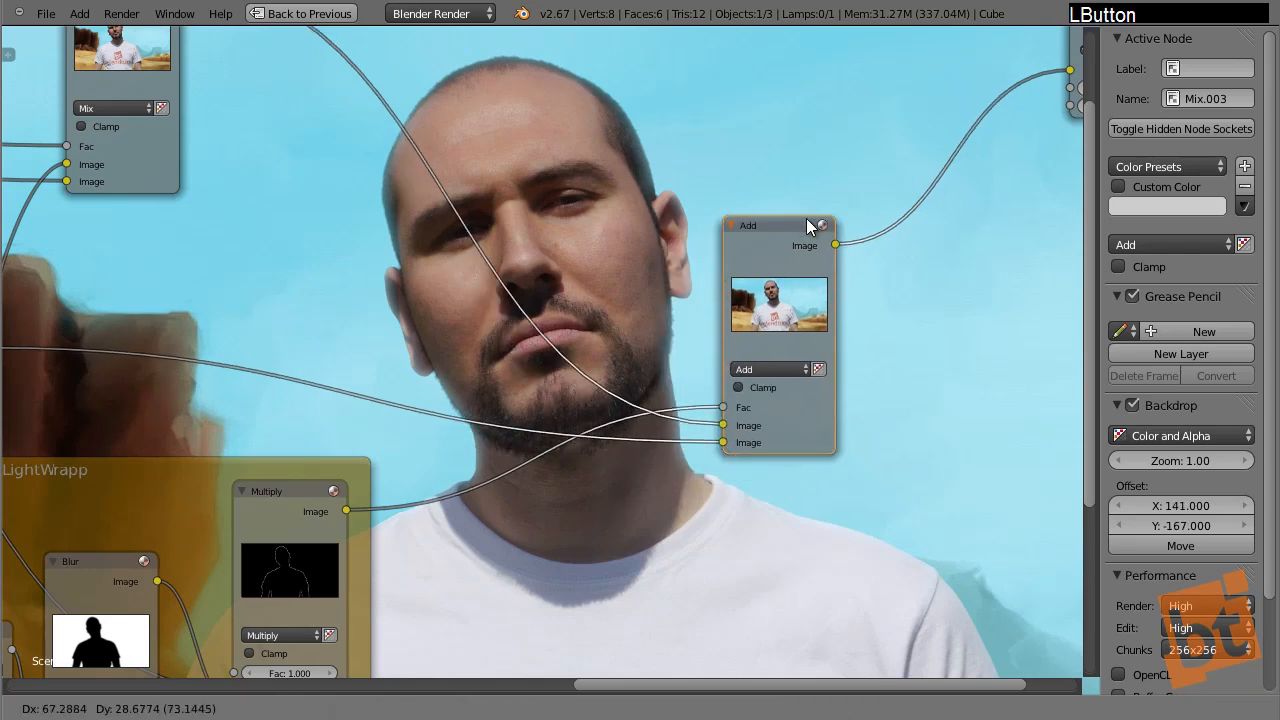
- Add a Mix node after the Multiply node inside the LightWrapp frame, on the link leading to the Add node
{"action": "middle_click_drag", "start_coordinate": [98, 472], "coordinate": [392, 352]}
{"action": "left_click", "coordinate": [392, 352]}
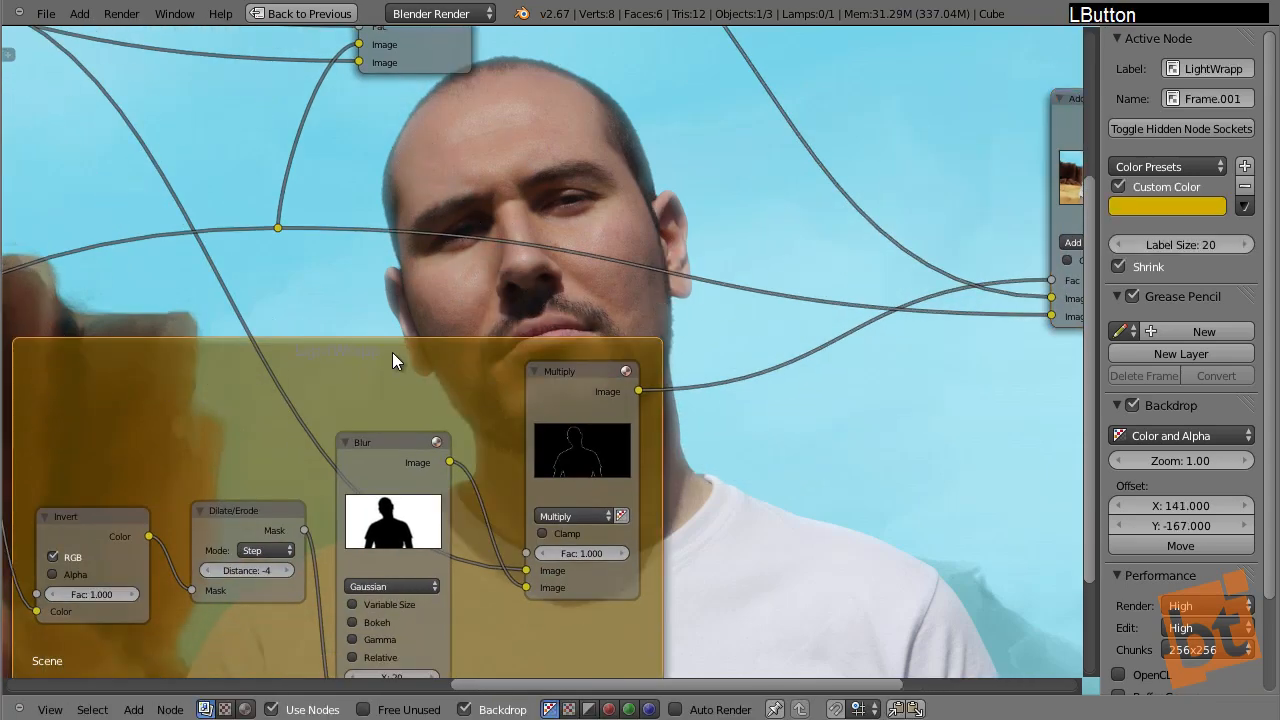
{"action": "middle_click_drag", "start_coordinate": [669, 400], "coordinate": [534, 327]}
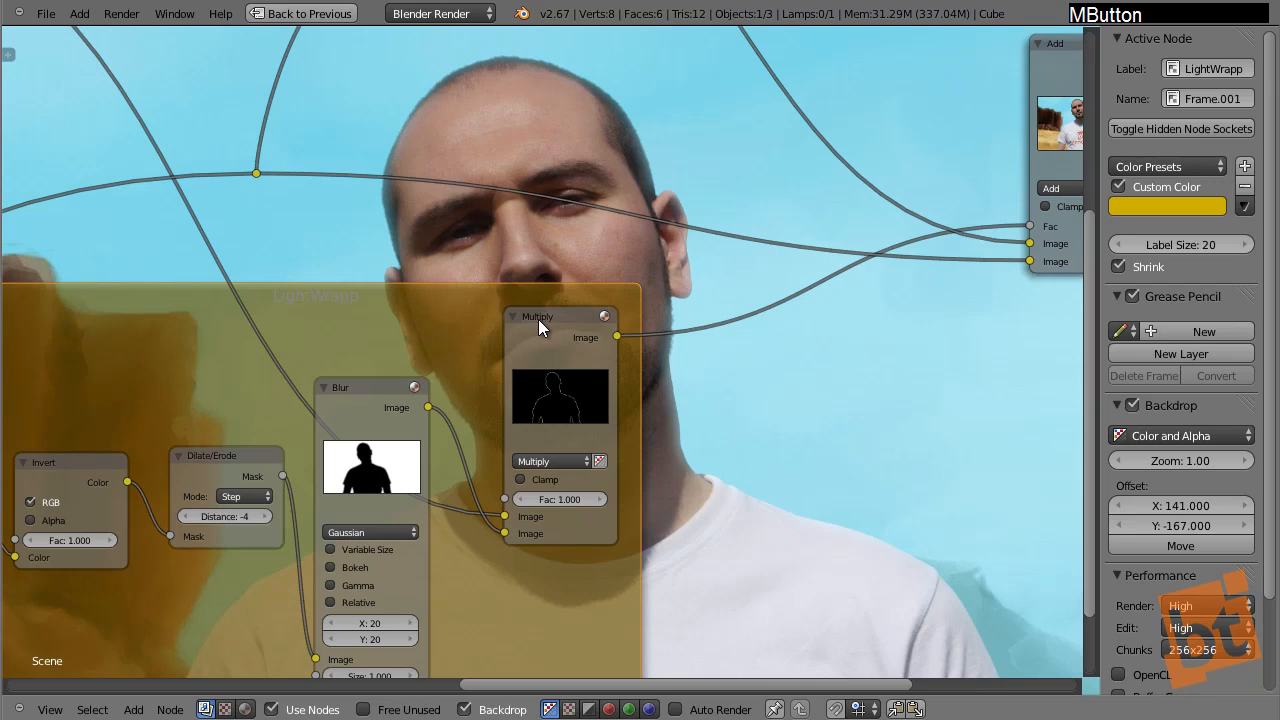
{"action": "key", "text": "shift+a"}
{"action": "mouse_move", "coordinate": [847, 411]}
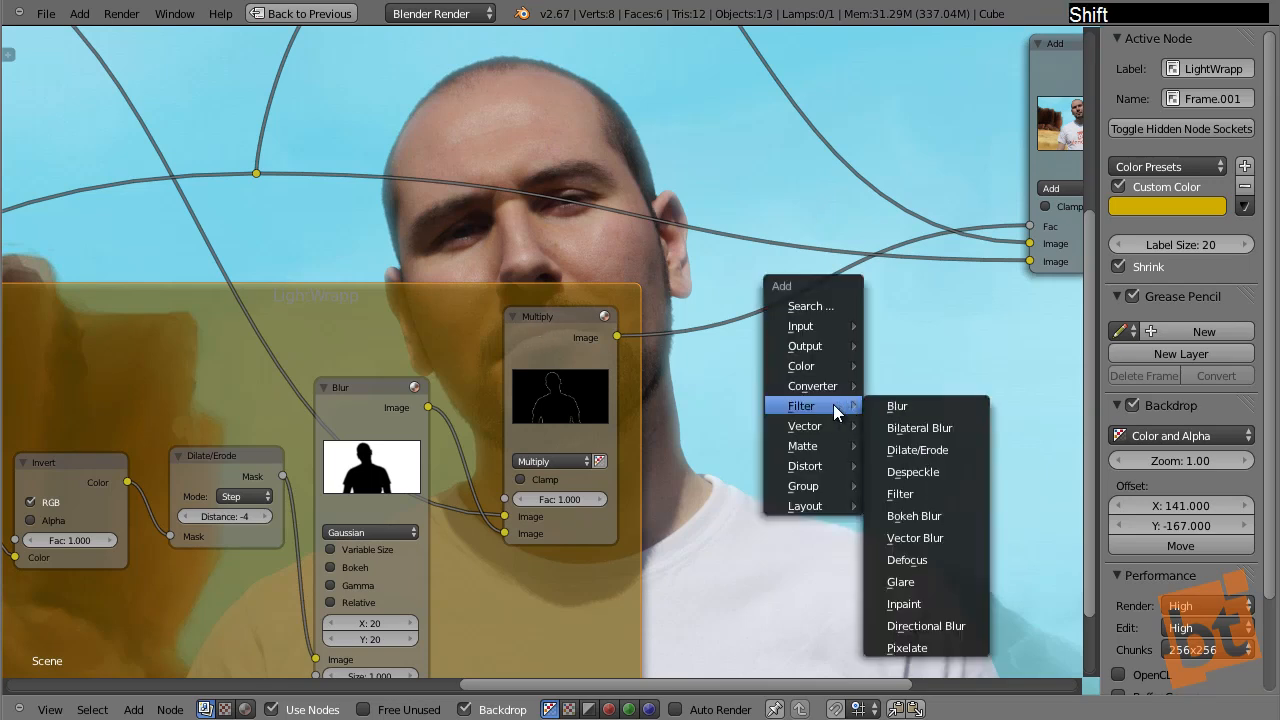
{"action": "left_click", "coordinate": [928, 364]}
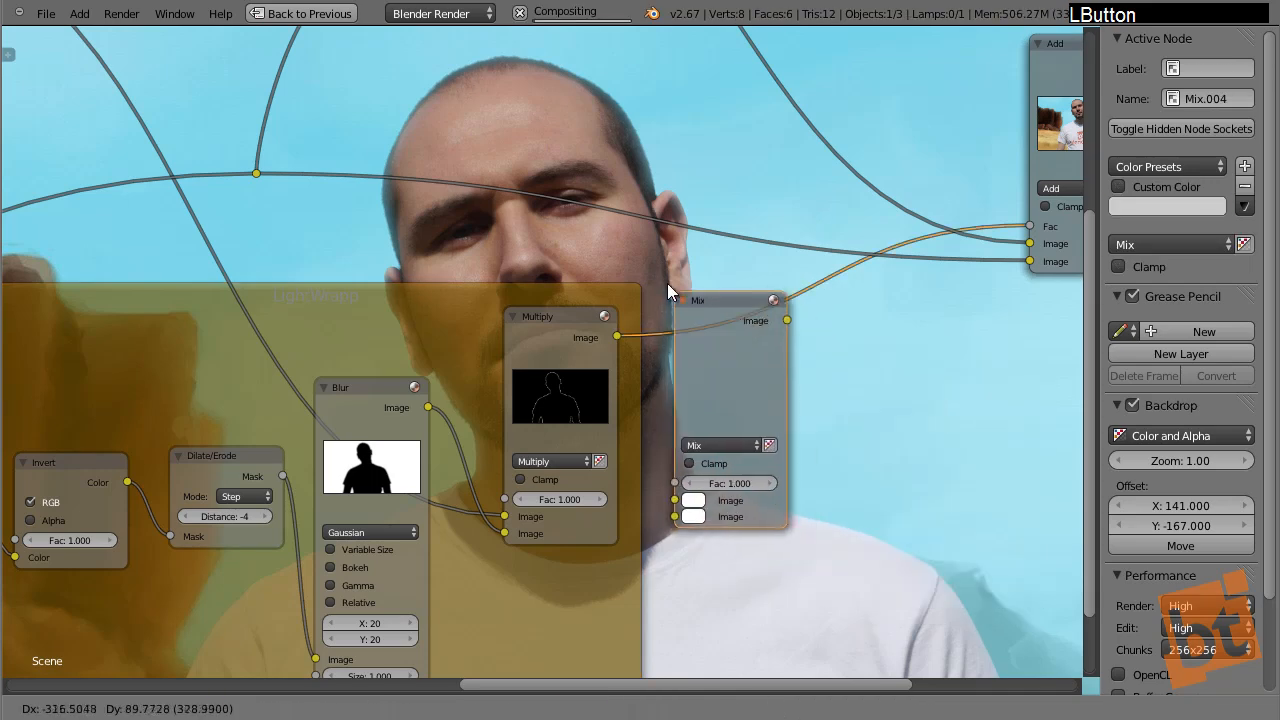
{"action": "left_click", "coordinate": [663, 279]}
{"action": "left_click_drag", "start_coordinate": [702, 302], "coordinate": [718, 323]}
{"action": "middle_click_drag", "start_coordinate": [699, 402], "coordinate": [728, 407]}
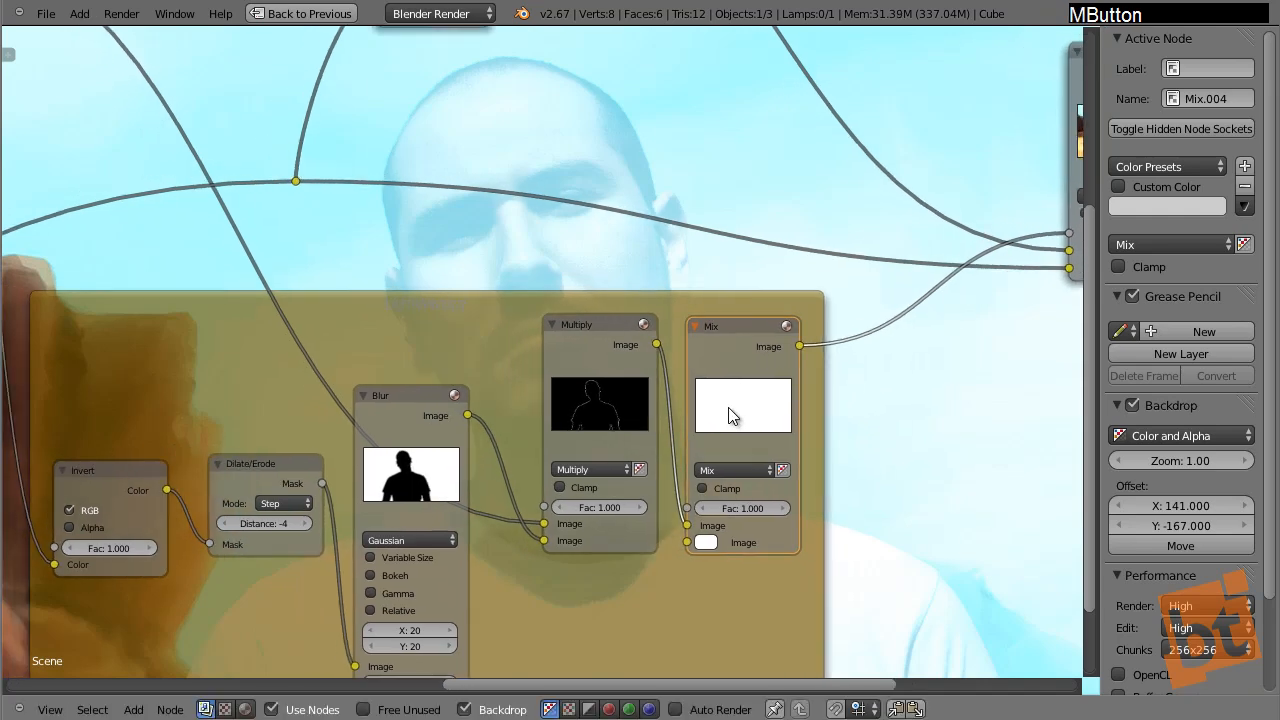
- Set the new Mix node's second Image colour to black and try Fac values of 0 and 0.1
{"action": "left_click", "coordinate": [703, 543]}
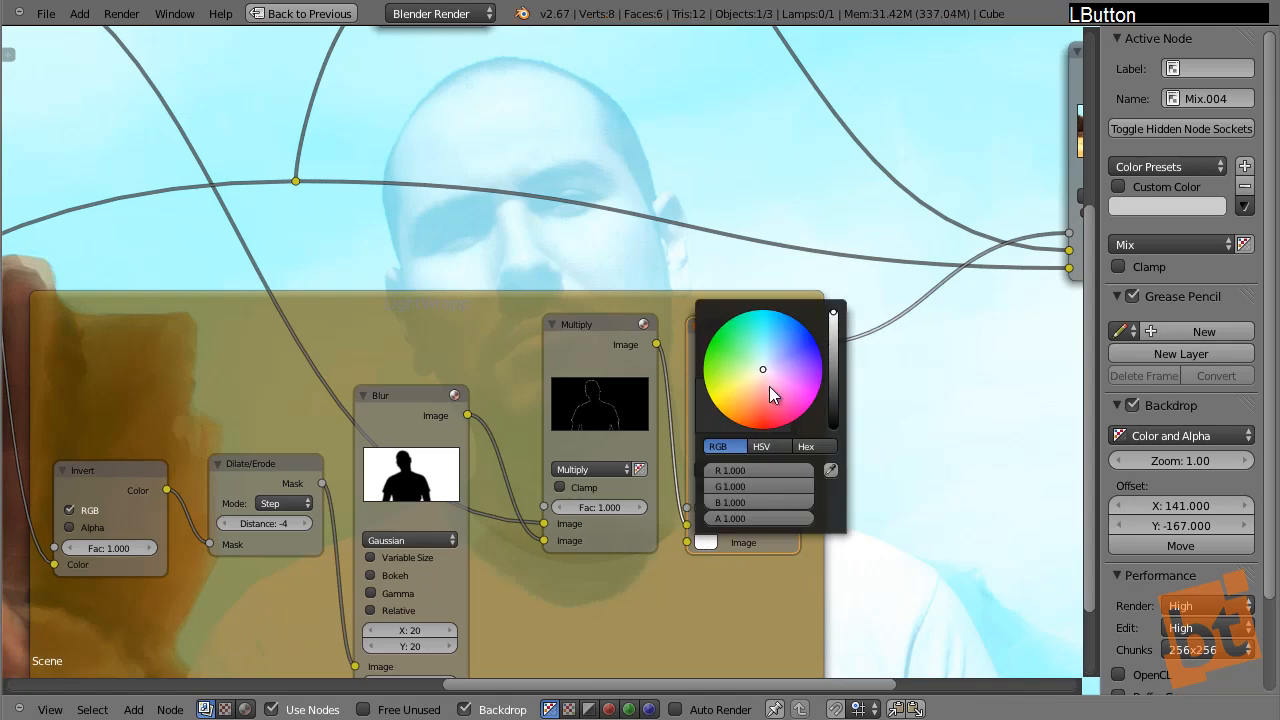
{"action": "left_click_drag", "start_coordinate": [835, 320], "coordinate": [835, 463]}
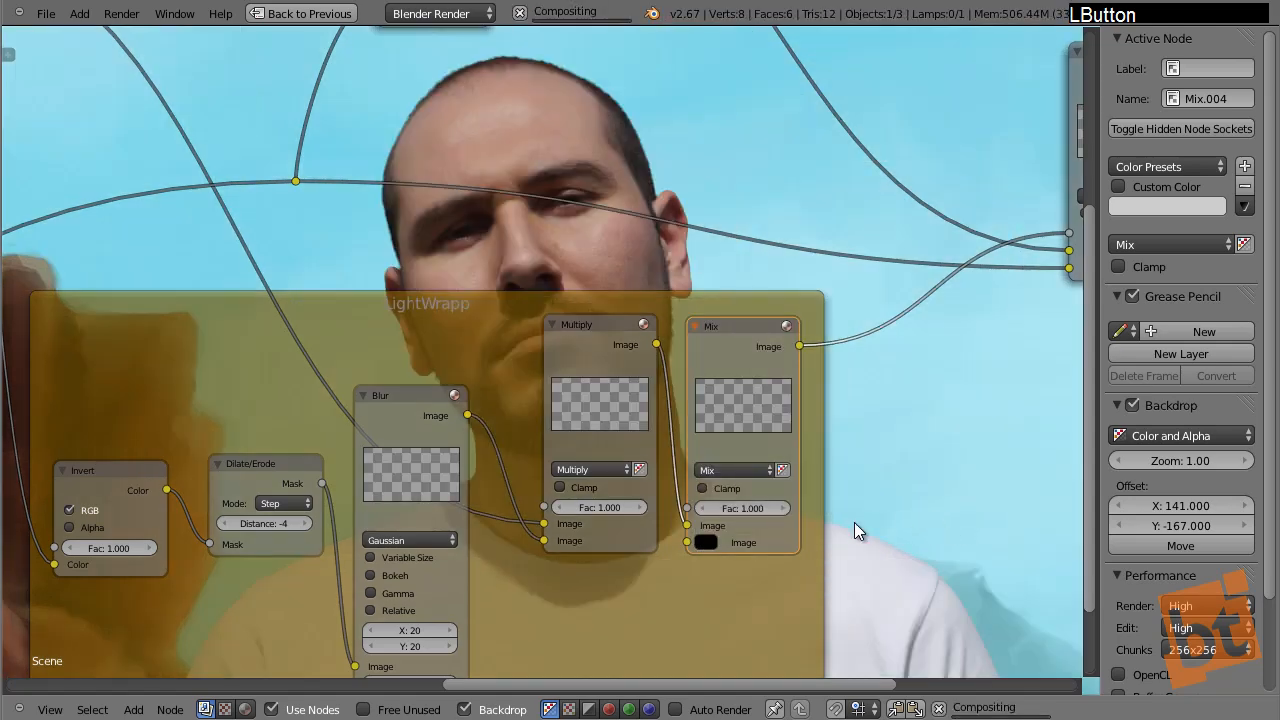
{"action": "middle_click_drag", "start_coordinate": [743, 499], "coordinate": [730, 524]}
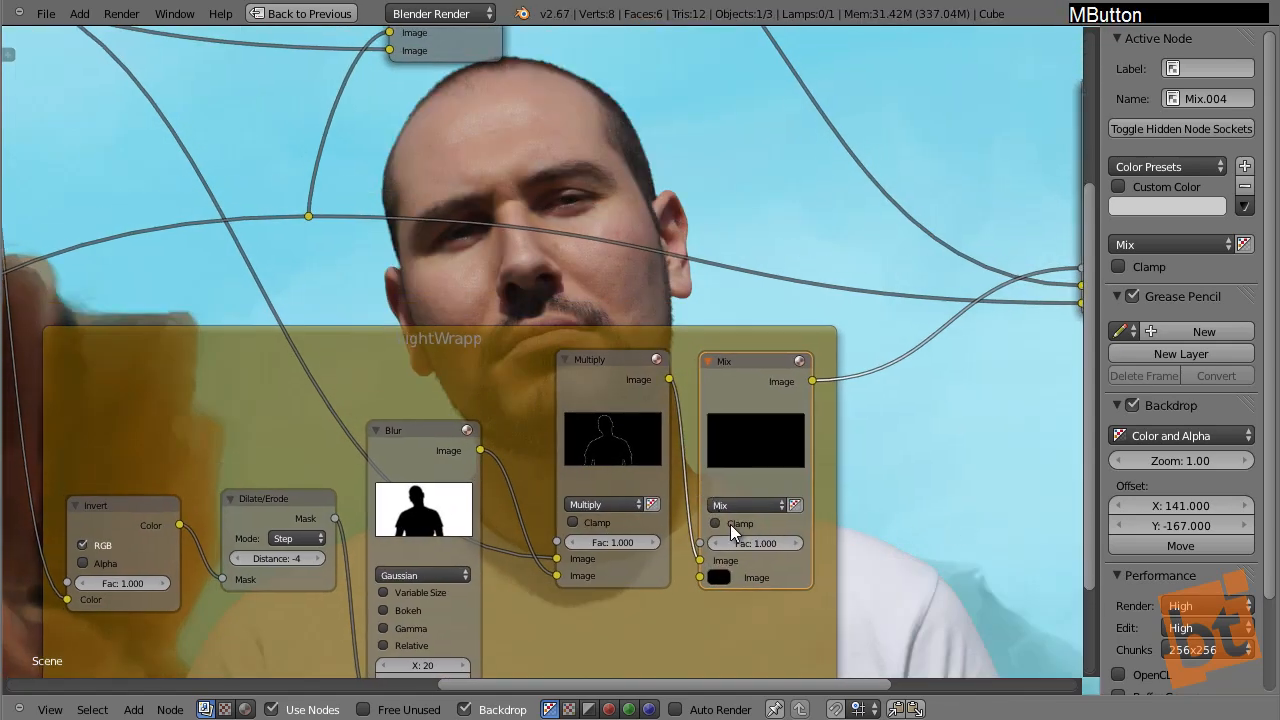
{"action": "left_click_drag", "start_coordinate": [770, 542], "coordinate": [760, 544]}
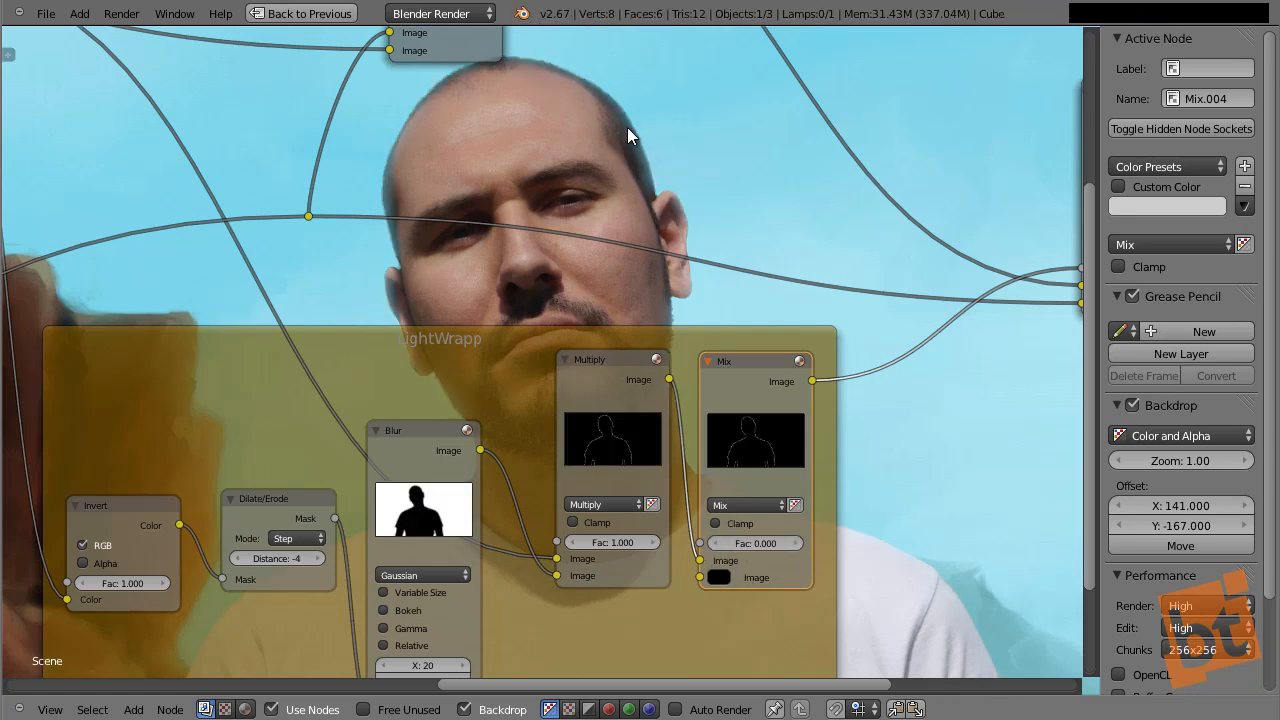
{"action": "left_click", "coordinate": [798, 543]}
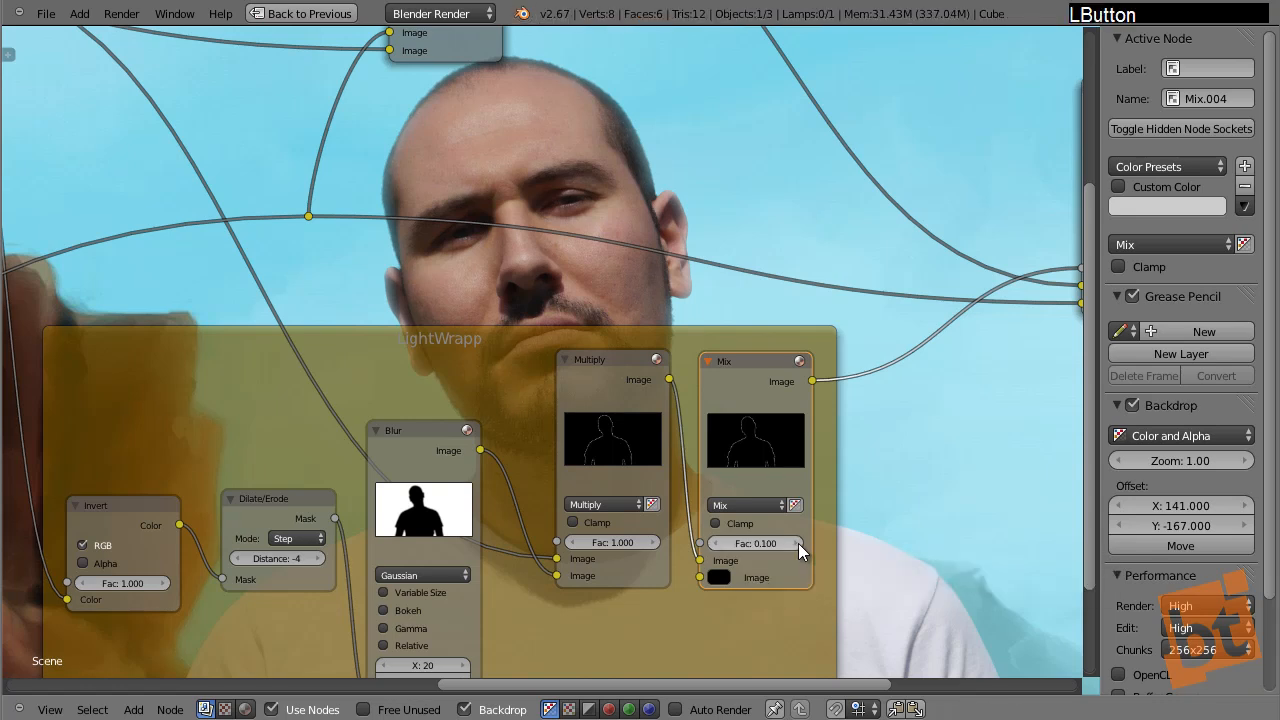
- Move the Multiply link to the Mix node's second Image input and set its first Image colour to black
{"action": "left_click_drag", "start_coordinate": [798, 543], "coordinate": [696, 577]}
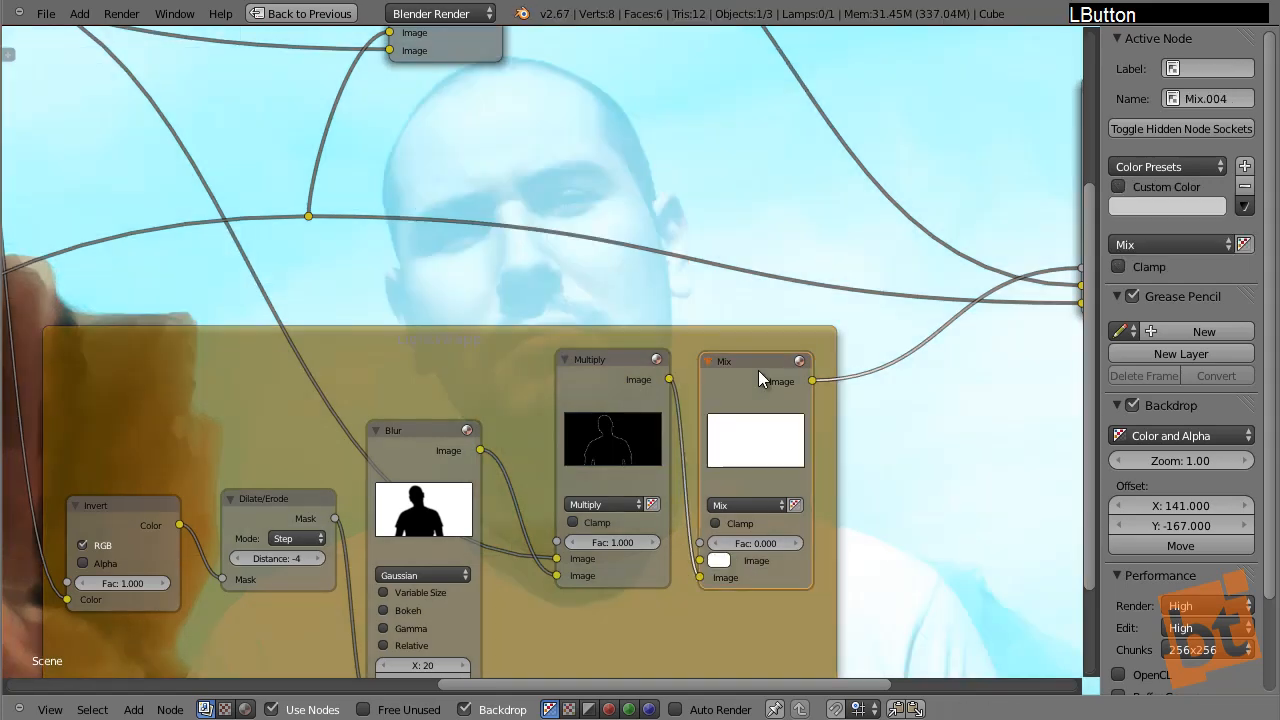
{"action": "left_click_drag", "start_coordinate": [758, 370], "coordinate": [775, 368]}
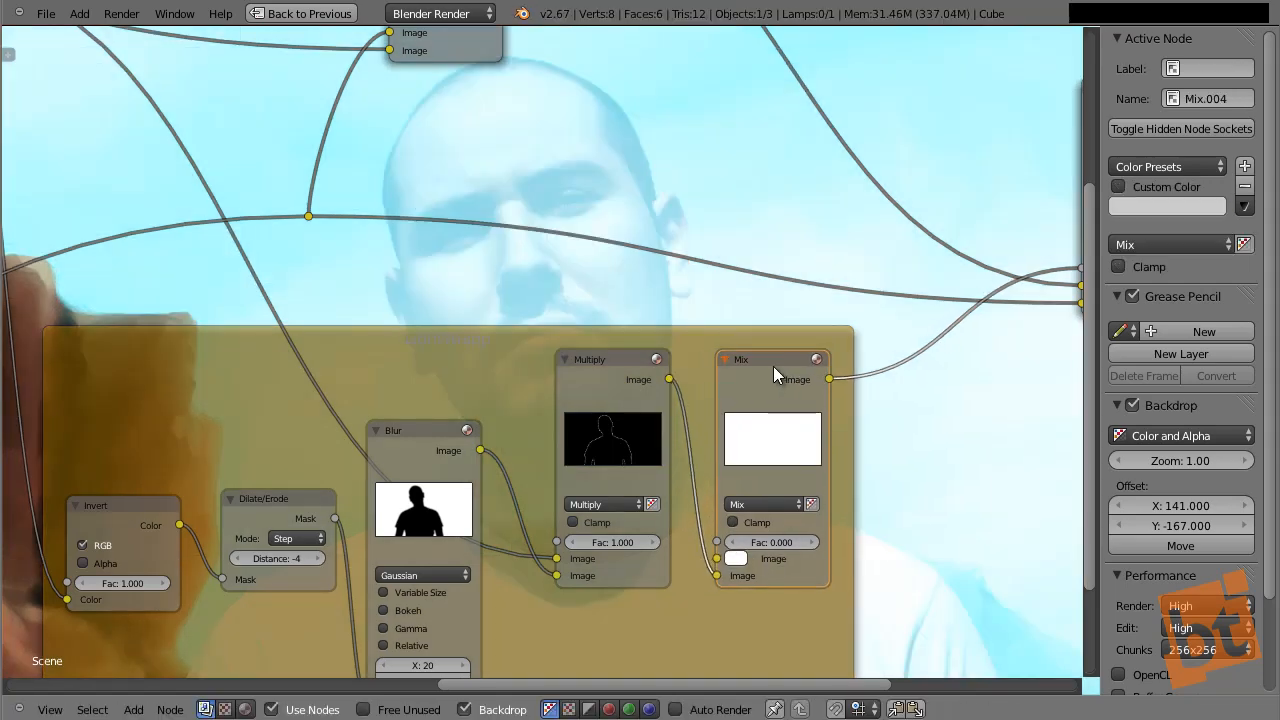
{"action": "key", "text": "h"}
{"action": "key", "text": "h"}
{"action": "middle_click_drag", "start_coordinate": [760, 466], "coordinate": [775, 484]}
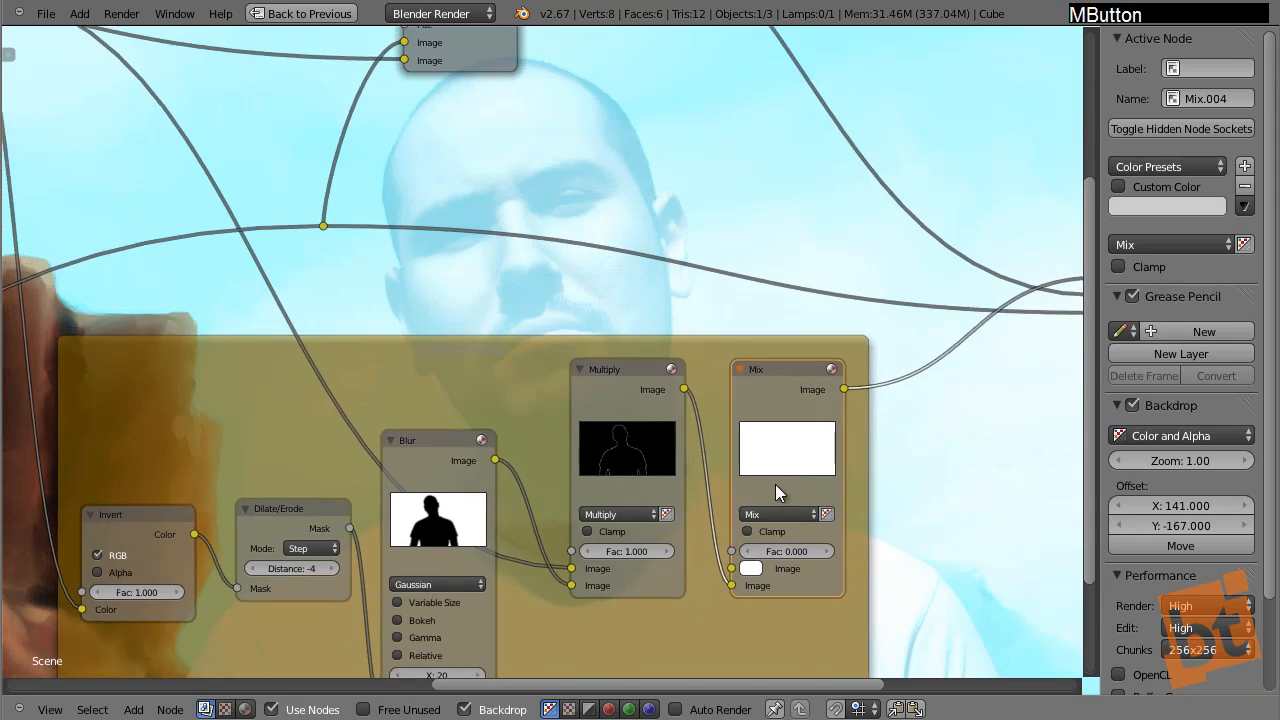
{"action": "left_click", "coordinate": [751, 568]}
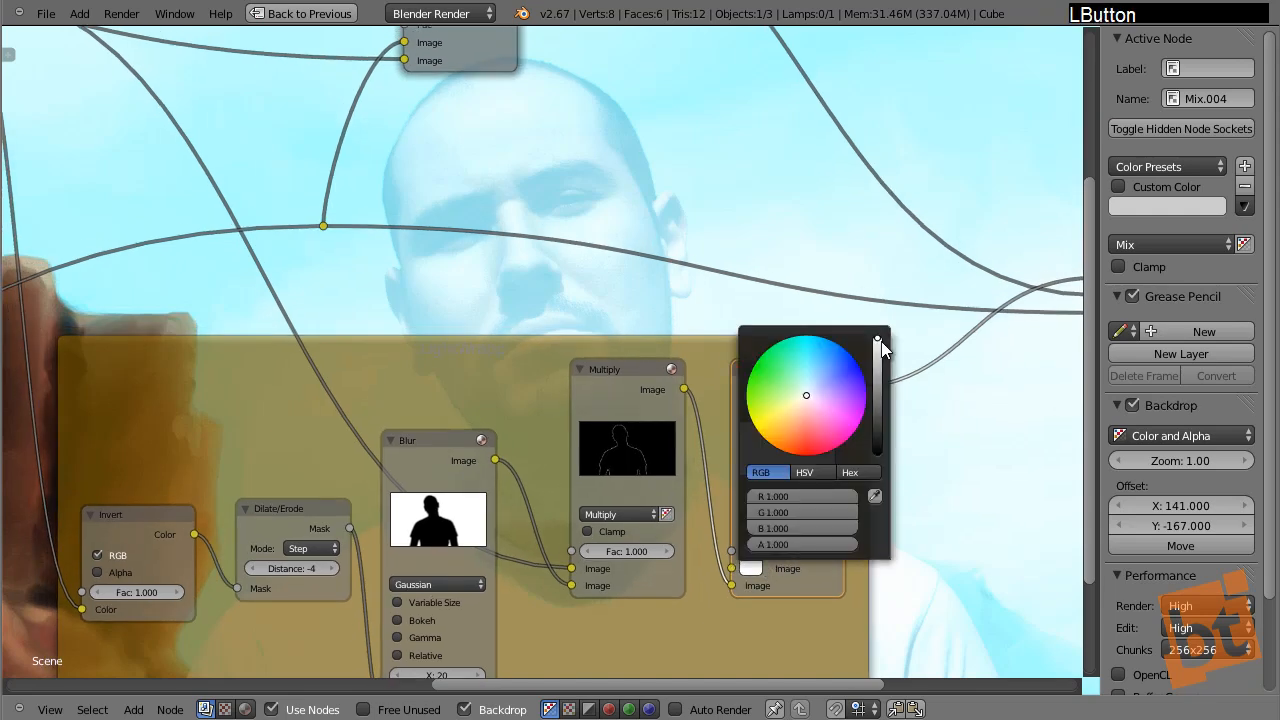
{"action": "left_click_drag", "start_coordinate": [881, 341], "coordinate": [877, 500]}
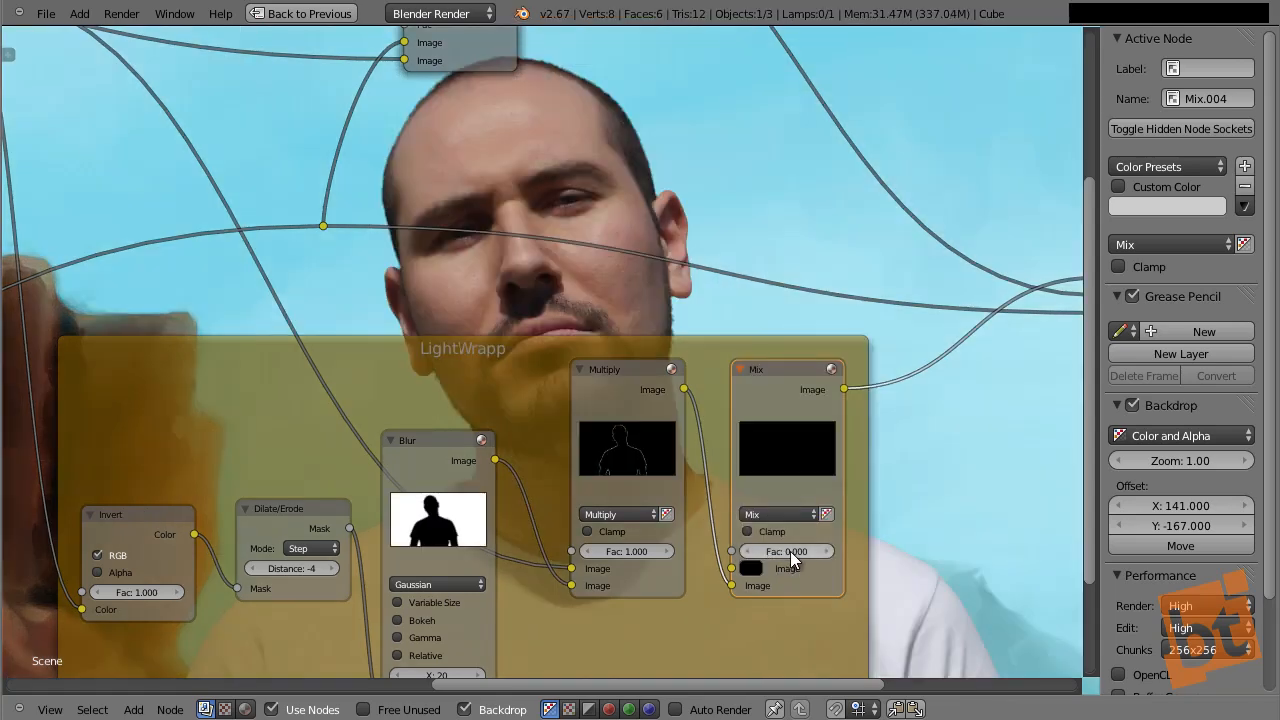
- Raise the Fac of the Mix node in the LightWrapp frame in steps of 0.1 up to 1.0
{"action": "left_click", "coordinate": [829, 553]}
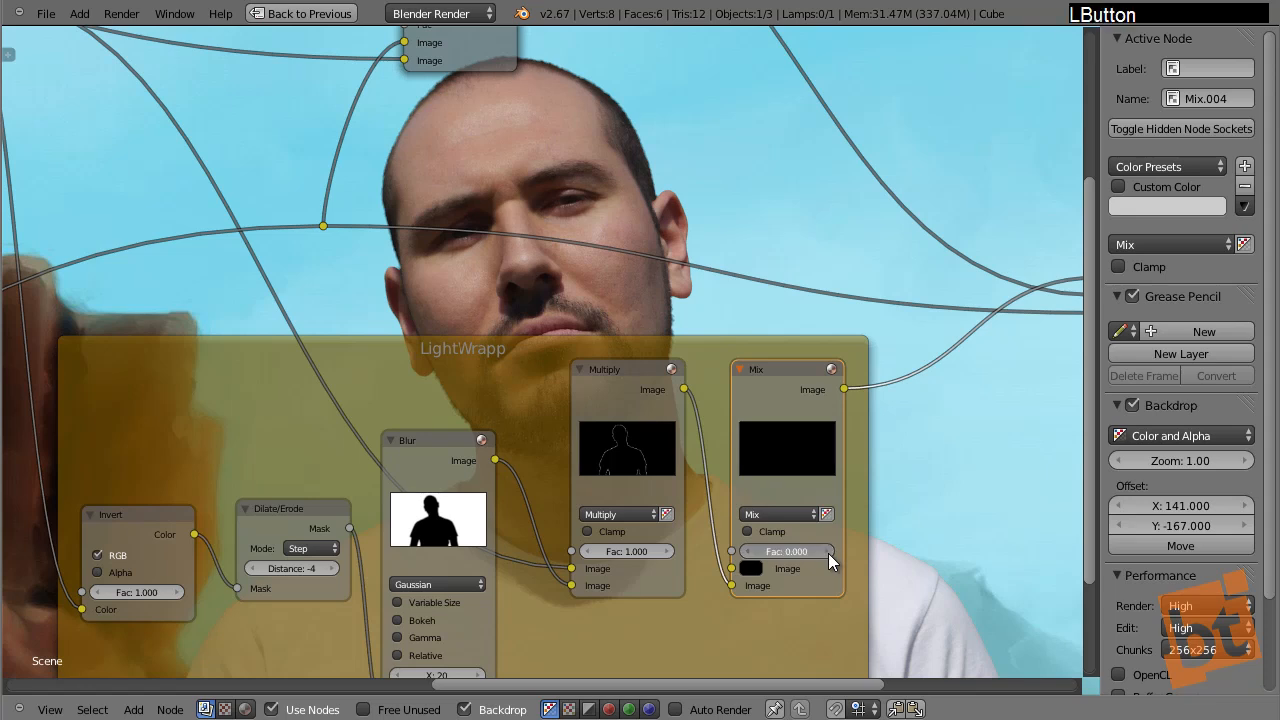
{"action": "left_click", "coordinate": [829, 553]}
{"action": "left_click", "coordinate": [829, 553]}
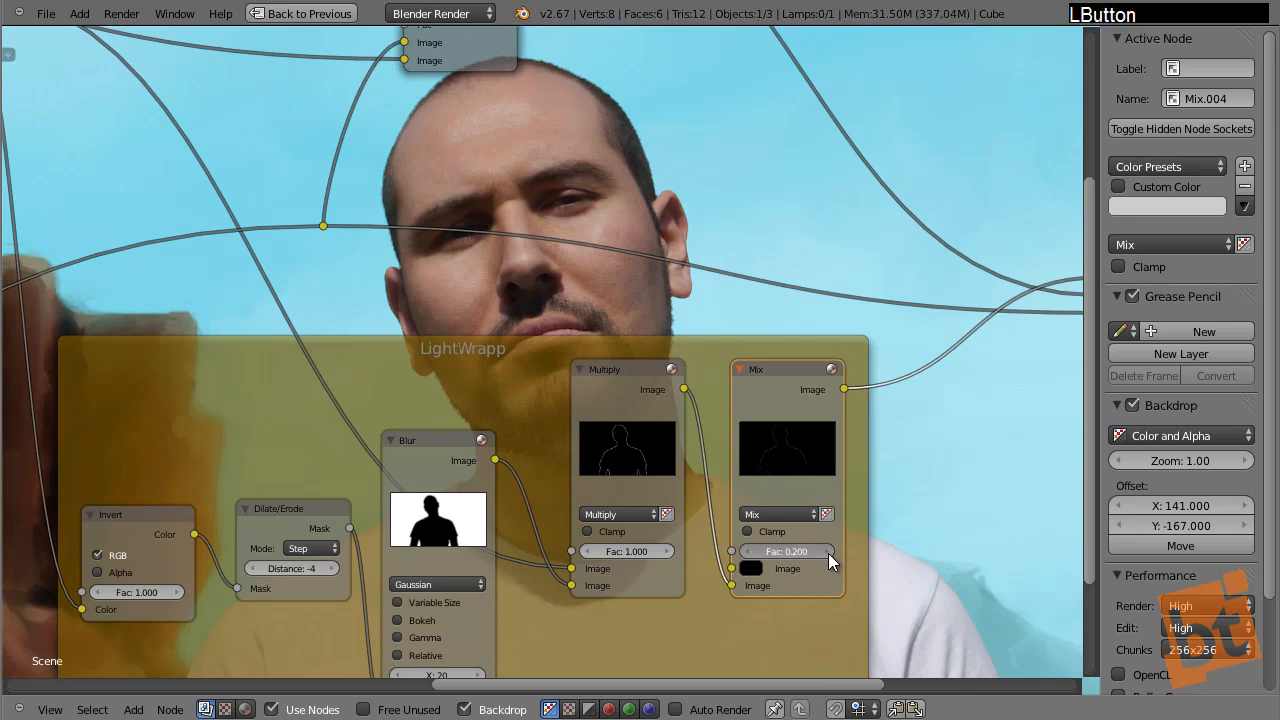
{"action": "left_click", "coordinate": [829, 553]}
{"action": "left_click", "coordinate": [829, 553]}
{"action": "left_click", "coordinate": [829, 553]}
{"action": "left_click", "coordinate": [829, 553]}
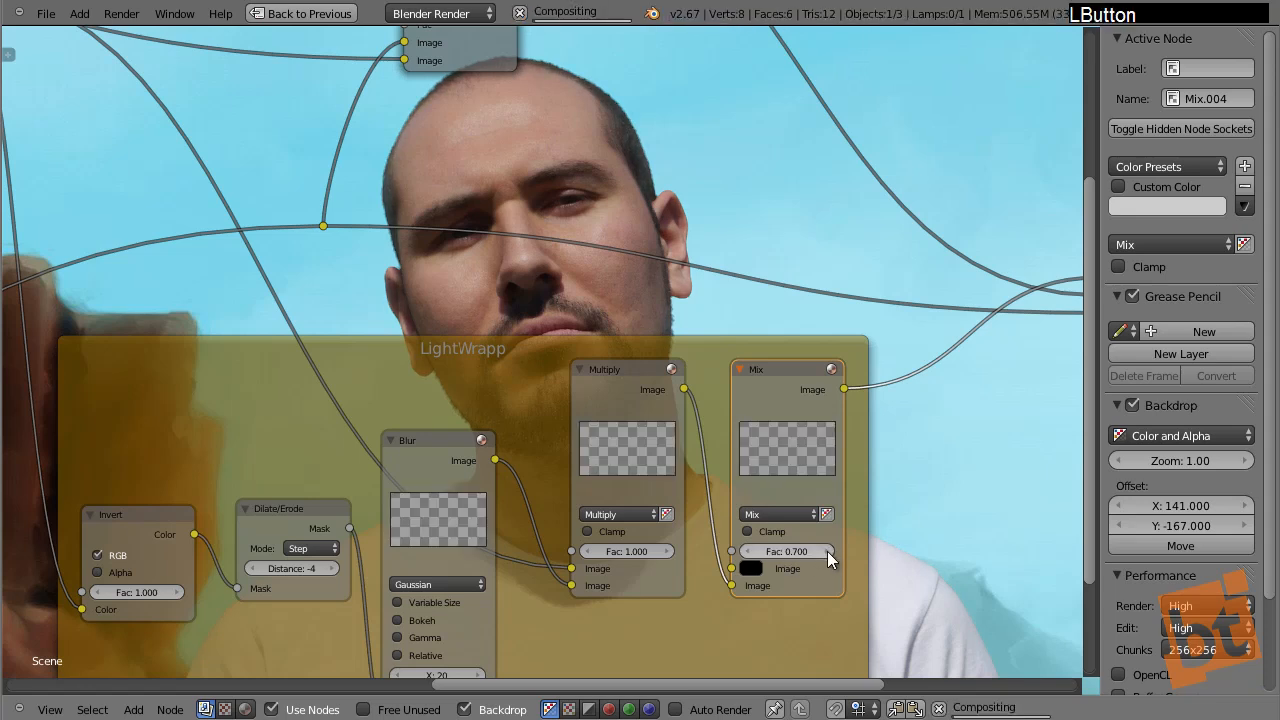
{"action": "left_click", "coordinate": [829, 553]}
{"action": "left_click", "coordinate": [829, 553]}
{"action": "left_click", "coordinate": [829, 553]}
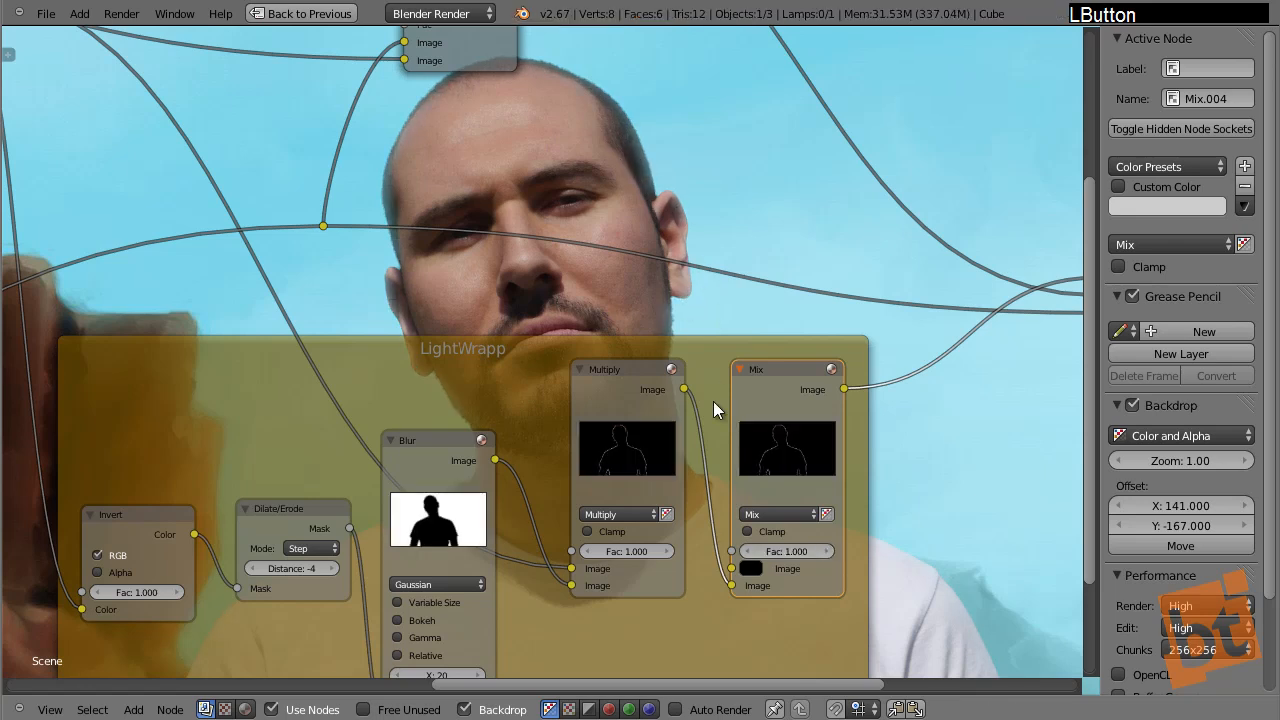
- Try an exaggerated Fac of 4.5 on the LightWrapp frame's Mix node and set it back to 1
{"action": "left_click", "coordinate": [790, 551]}
{"action": "type", "text": "4.5"}
{"action": "key", "text": "Return"}
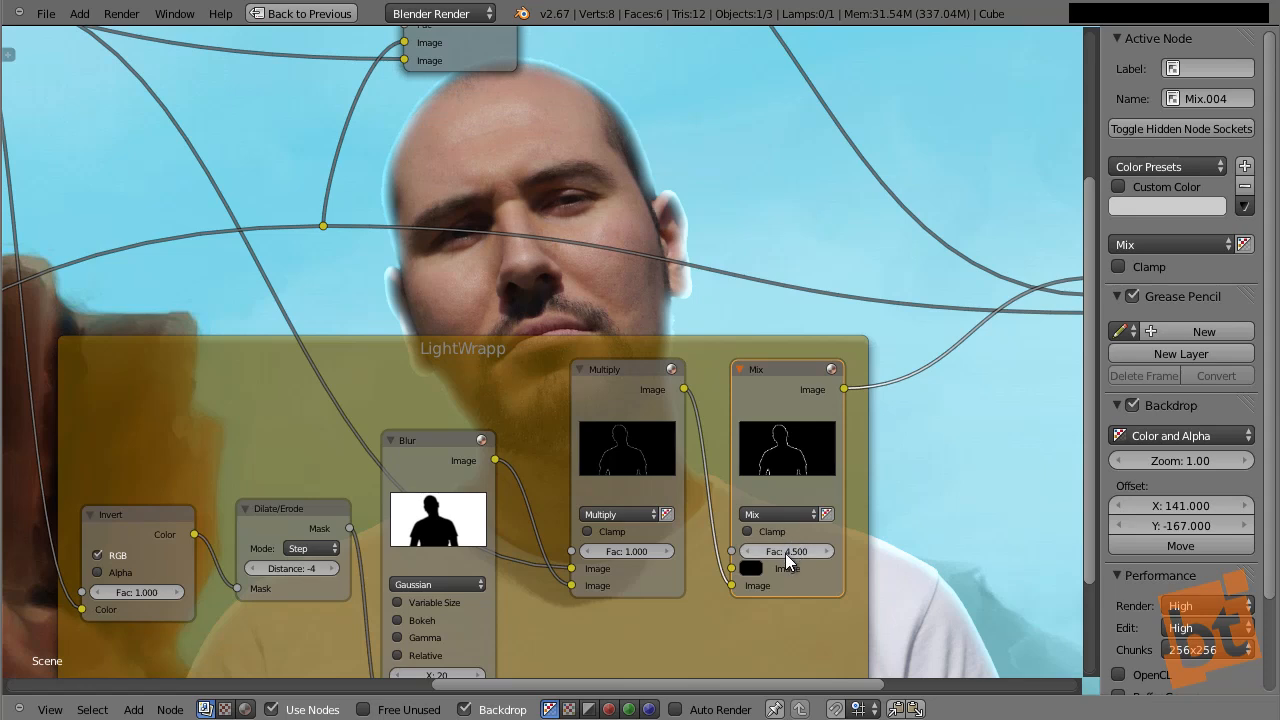
{"action": "left_click", "coordinate": [790, 553]}
{"action": "key", "text": "Return"}
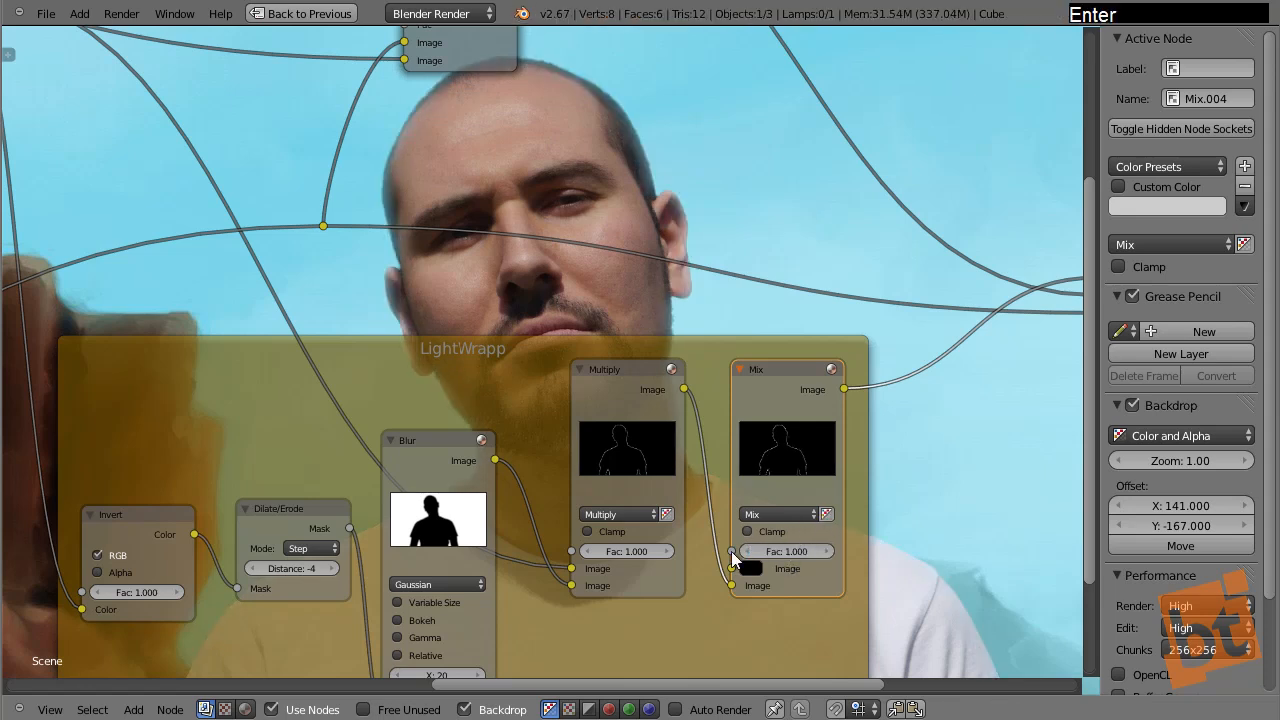
- Lower the Fac of the LightWrapp frame's Mix node to 0.5, check the subject's edges, and raise it to 0.7
{"action": "left_click", "coordinate": [747, 550]}
{"action": "left_click", "coordinate": [747, 550]}
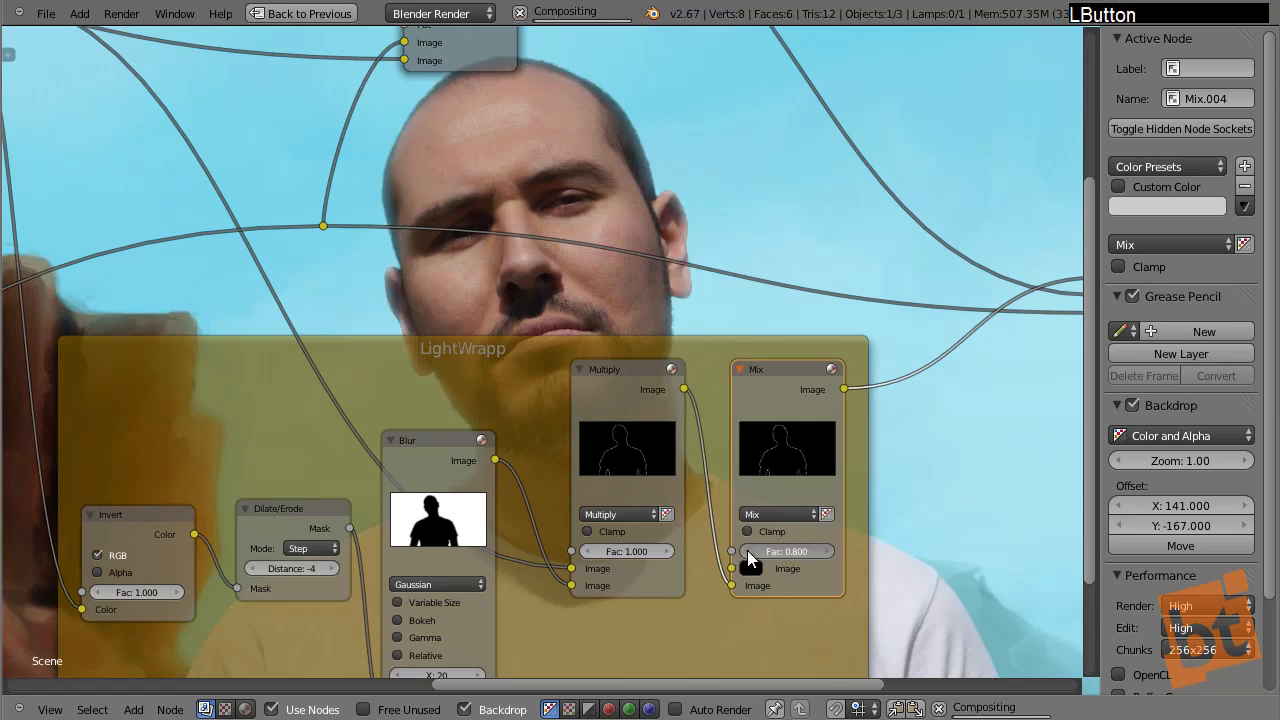
{"action": "left_click", "coordinate": [747, 550]}
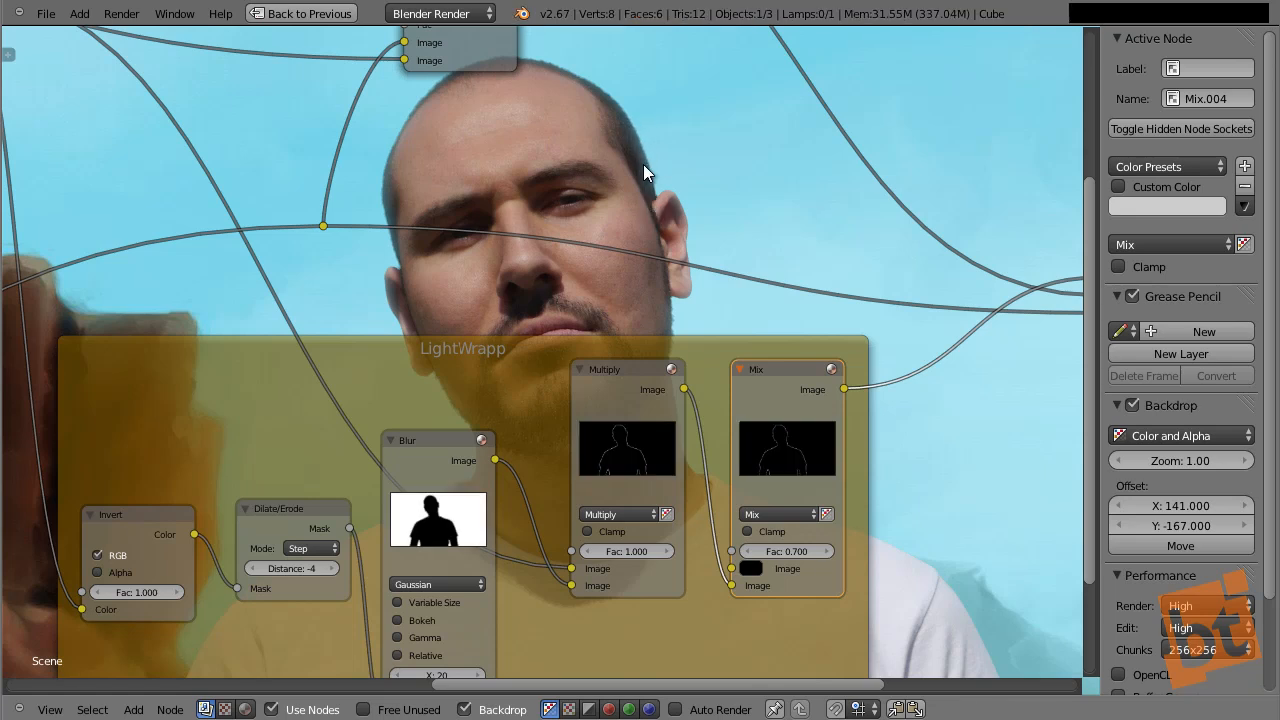
{"action": "left_click", "coordinate": [748, 551]}
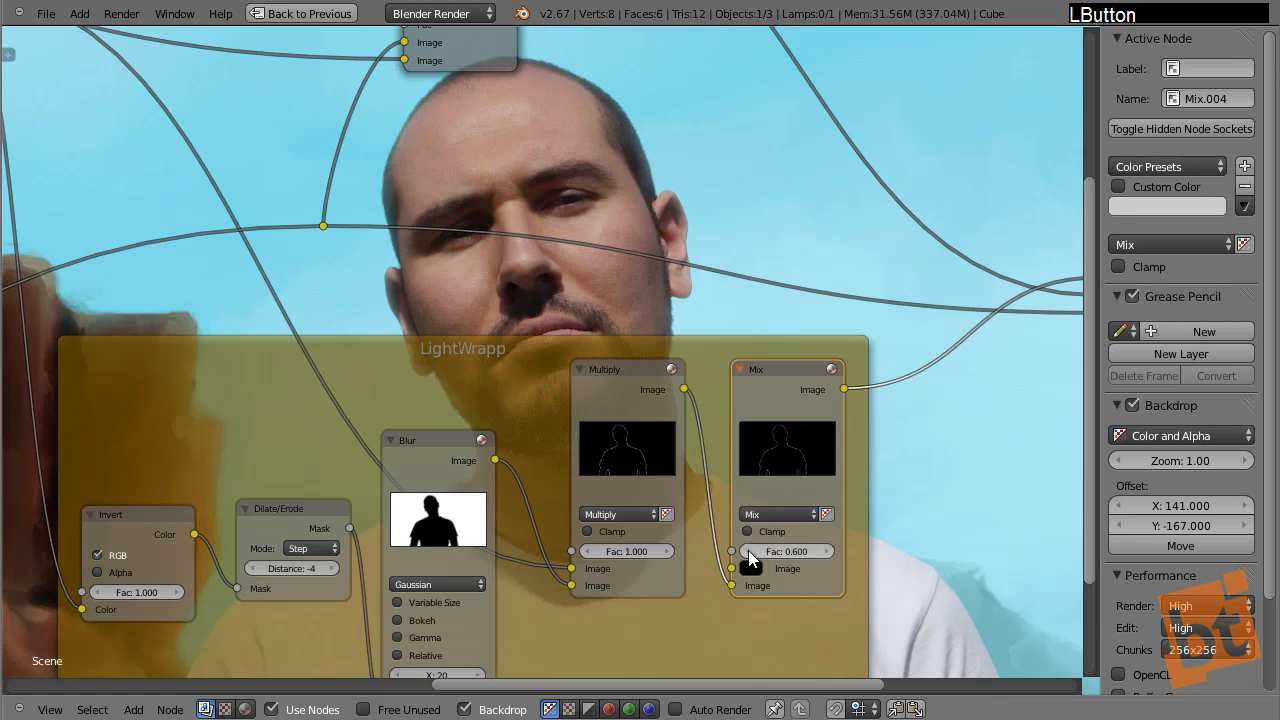
{"action": "left_click", "coordinate": [748, 550]}
{"action": "middle_click_drag", "start_coordinate": [690, 398], "coordinate": [649, 591]}
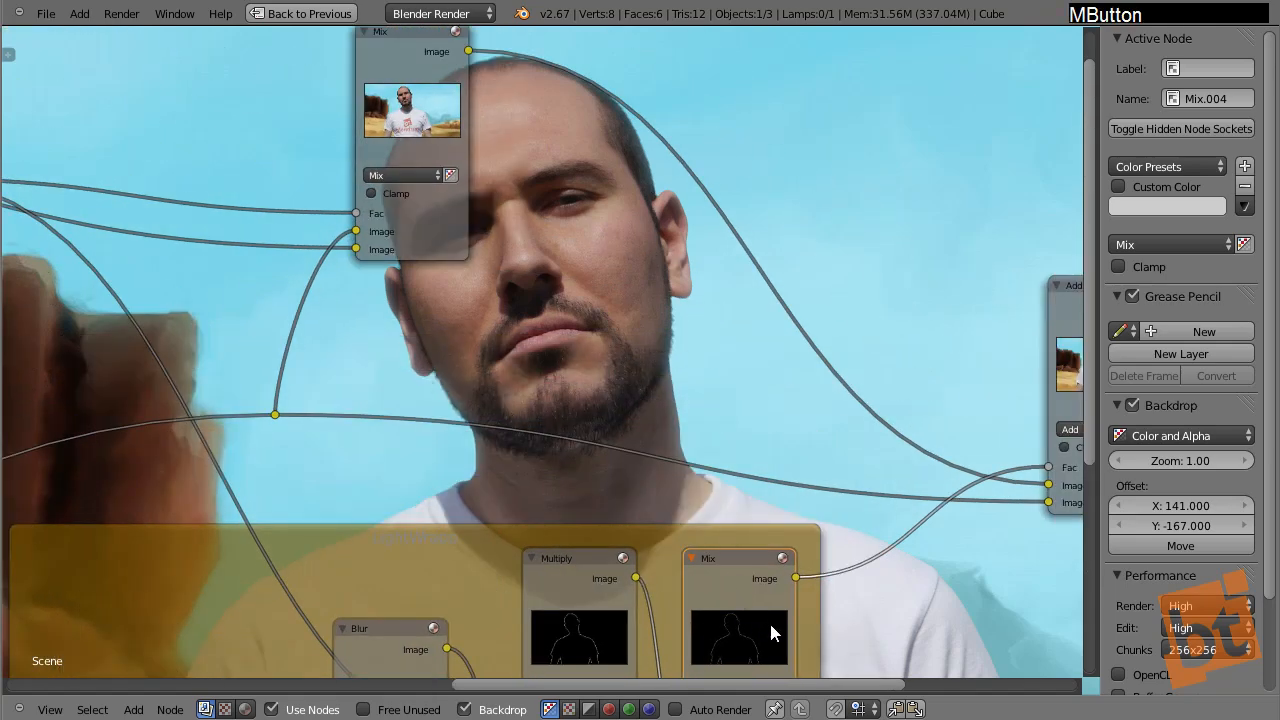
{"action": "middle_click_drag", "start_coordinate": [800, 571], "coordinate": [827, 527]}
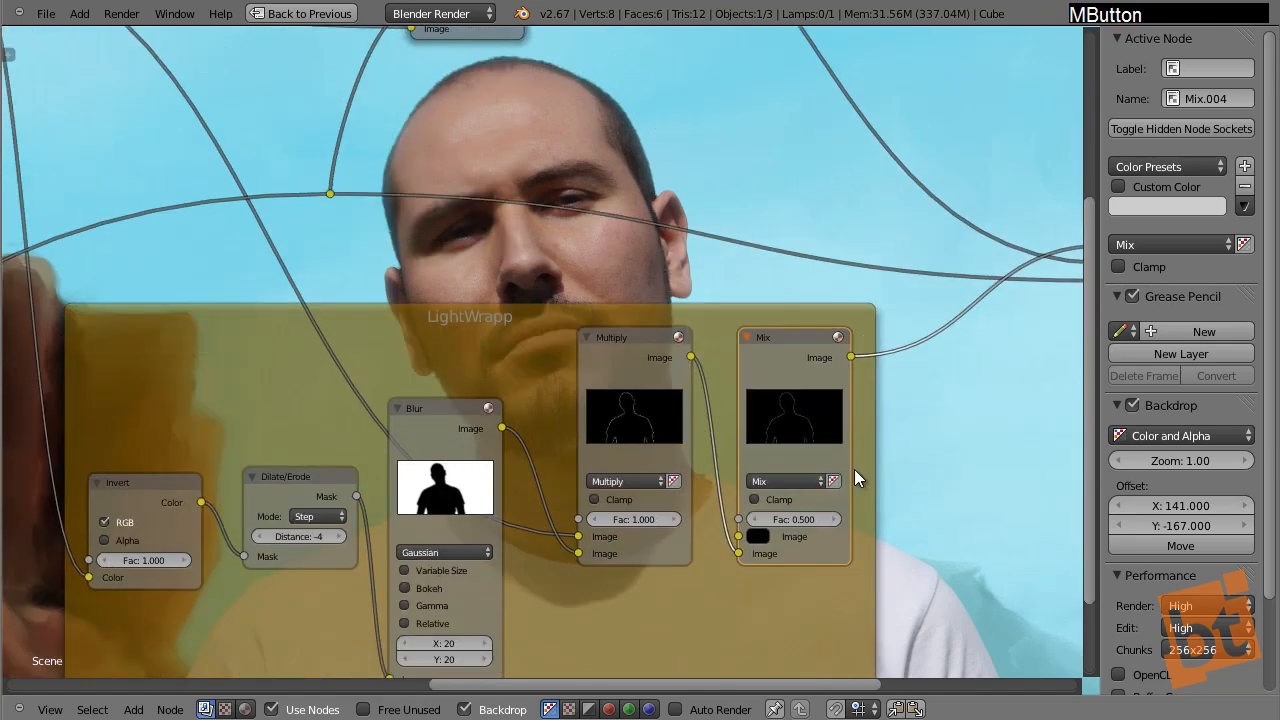
{"action": "left_click", "coordinate": [838, 528]}
{"action": "left_click", "coordinate": [838, 528]}
{"action": "middle_click_drag", "start_coordinate": [708, 423], "coordinate": [784, 298]}
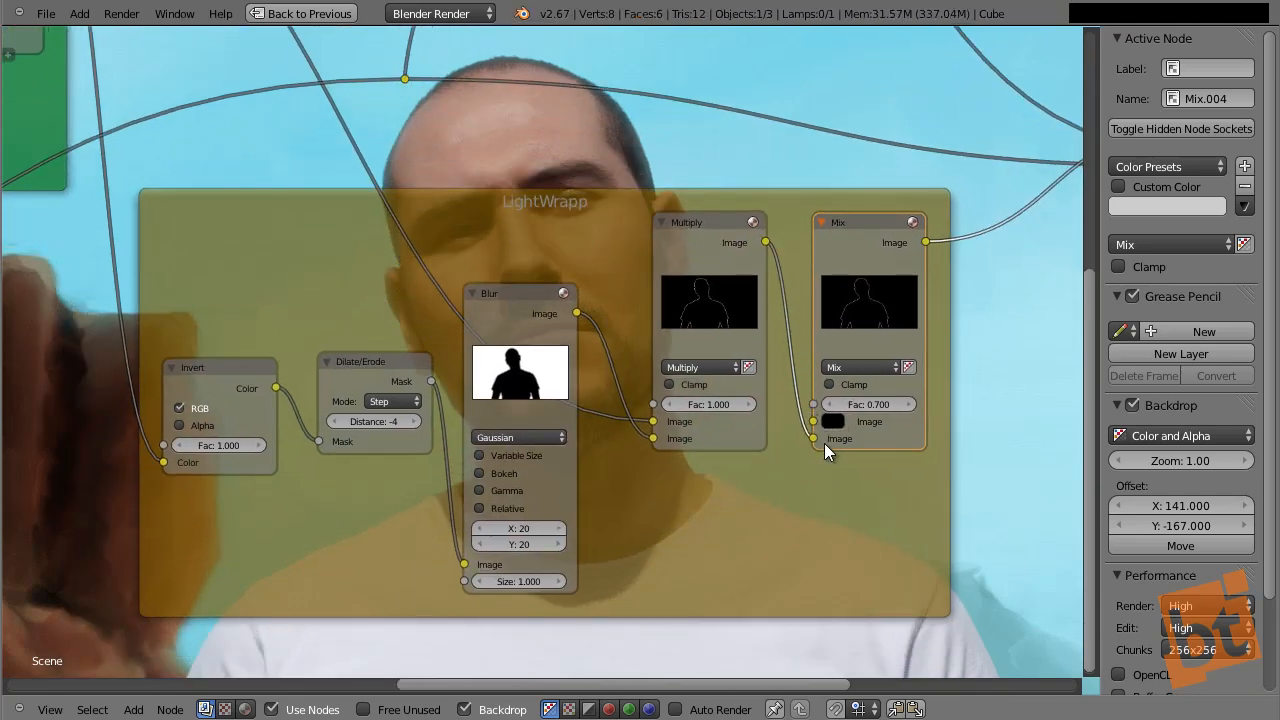
- Preview the Multiply and Mix outputs of the LightWrapp frame in the backdrop and set the Mix node's Fac to 0.6
{"action": "left_click", "coordinate": [702, 232], "text": "ctrl+shift"}
{"action": "middle_click_drag", "start_coordinate": [702, 232], "coordinate": [680, 348]}
{"action": "left_click", "coordinate": [789, 360], "text": "ctrl+shift"}
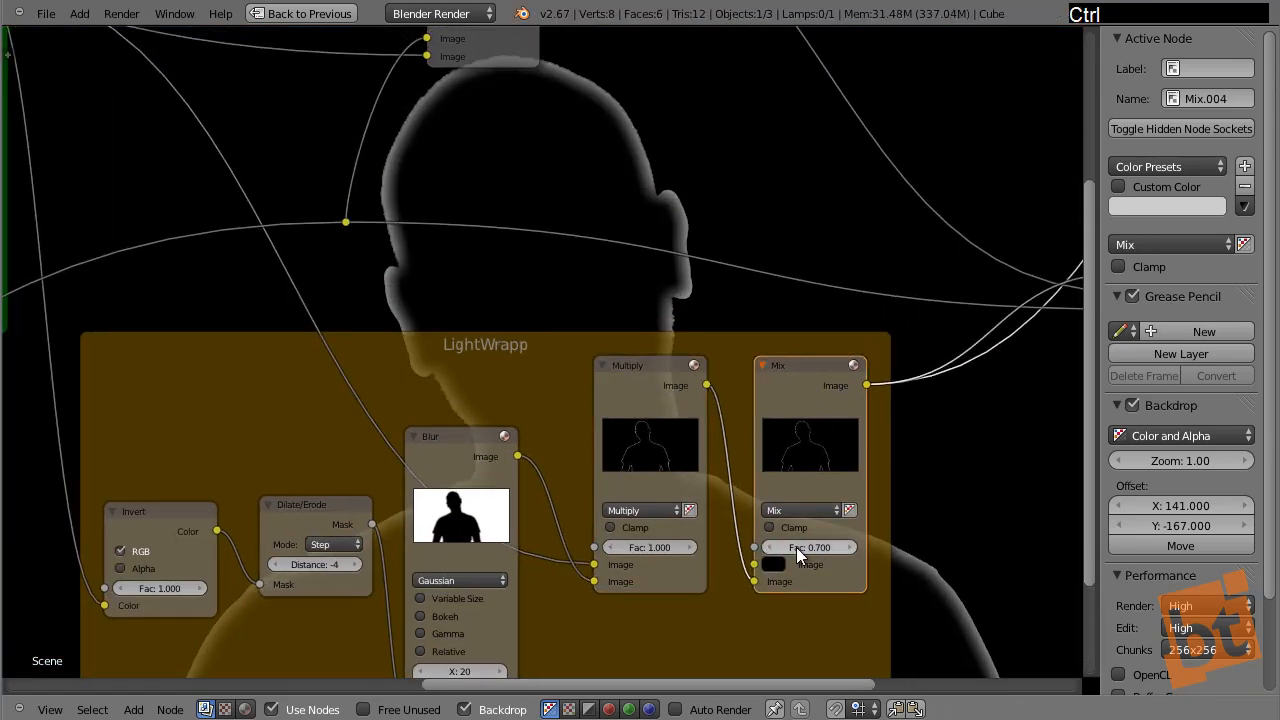
{"action": "left_click_drag", "start_coordinate": [796, 547], "coordinate": [773, 556], "text": "ctrl"}
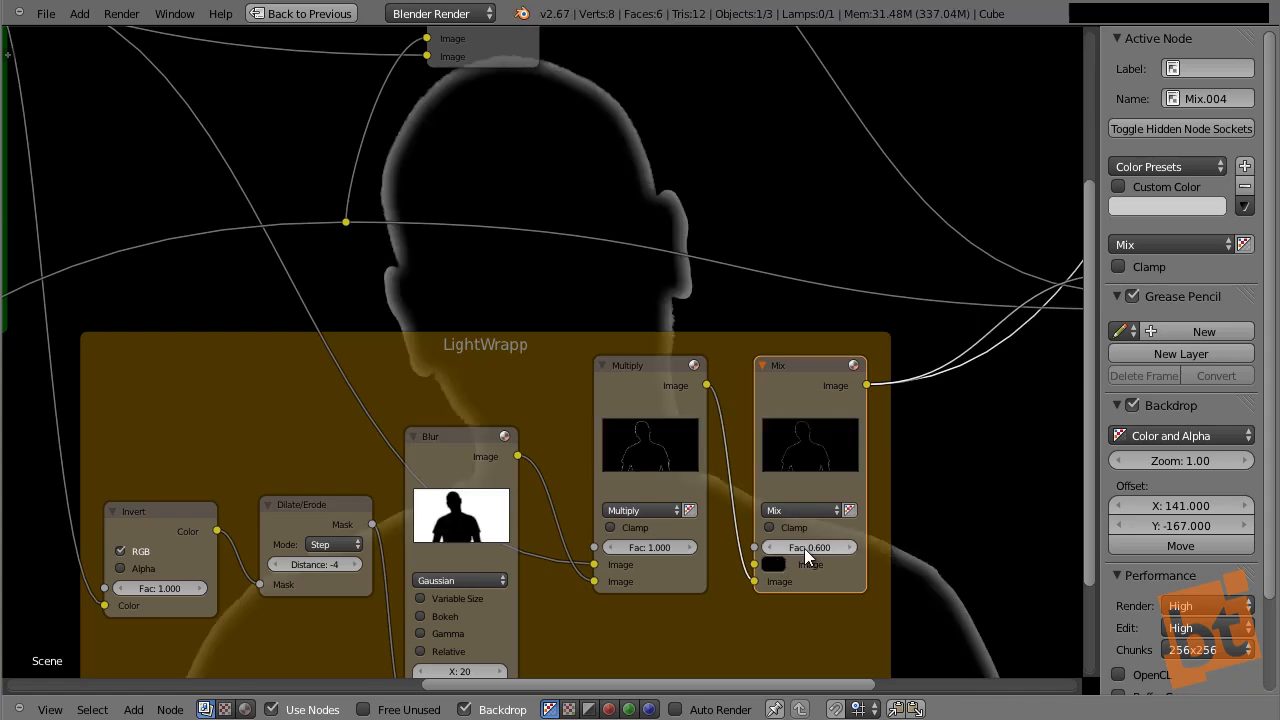
- Route the Add node's output back to the Viewer and review the complete node tree over the final composite
{"action": "middle_click_drag", "start_coordinate": [820, 361], "coordinate": [336, 363]}
{"action": "scroll", "coordinate": [336, 375], "scroll_direction": "down", "scroll_amount": 2}
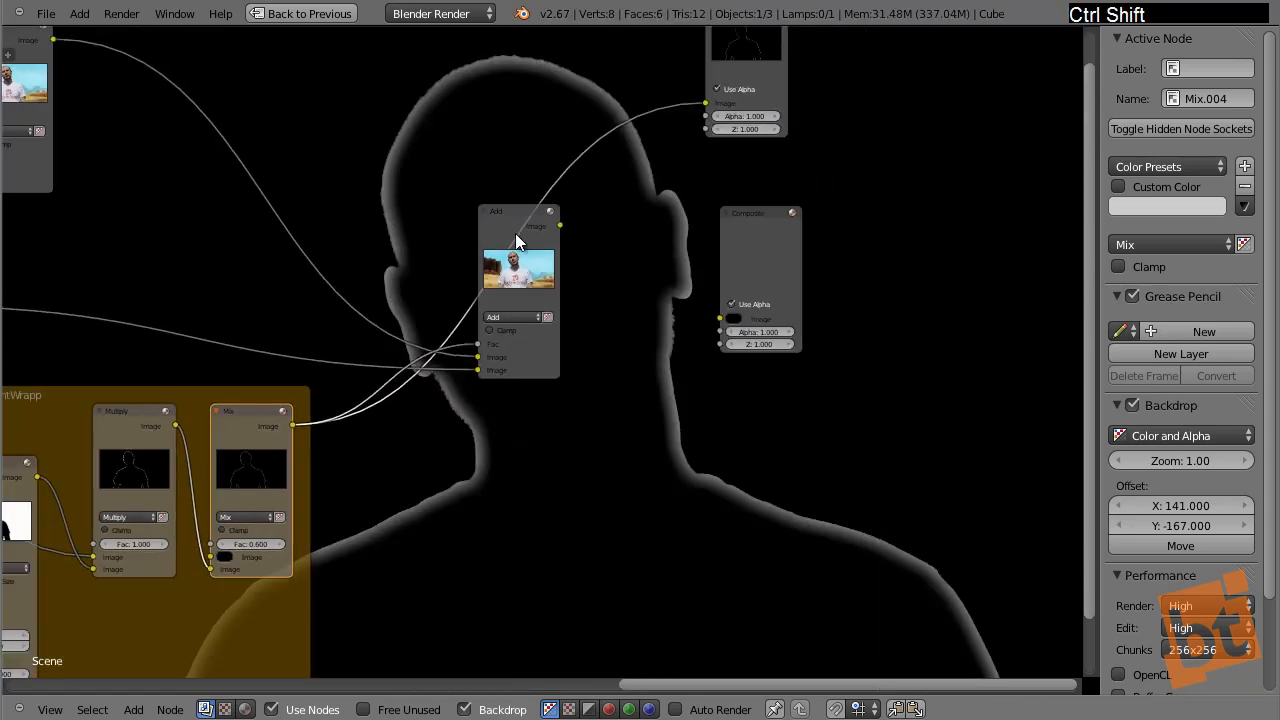
{"action": "left_click", "coordinate": [500, 214], "text": "ctrl+shift"}
{"action": "middle_click_drag", "start_coordinate": [630, 237], "coordinate": [786, 236]}
{"action": "scroll", "coordinate": [787, 236], "scroll_direction": "down", "scroll_amount": 3}
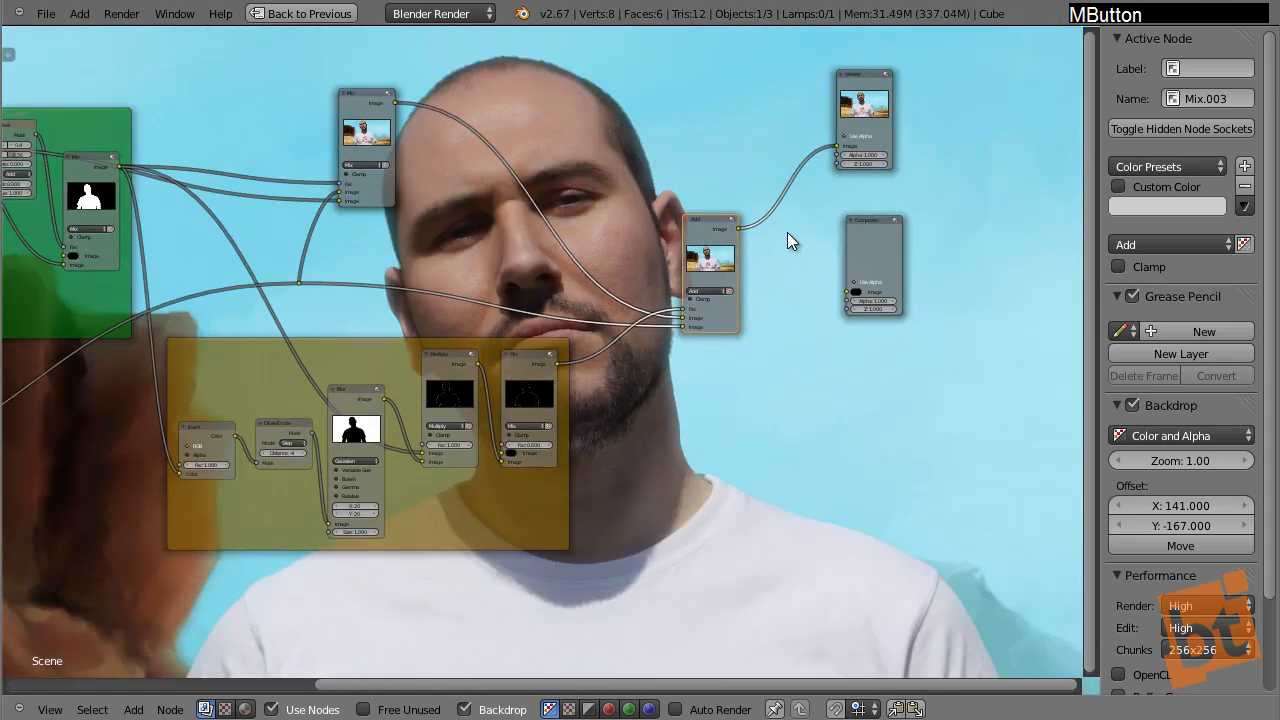
{"action": "scroll", "coordinate": [651, 363], "scroll_direction": "down", "scroll_amount": 2}
{"action": "middle_click_drag", "start_coordinate": [651, 363], "coordinate": [766, 420]}
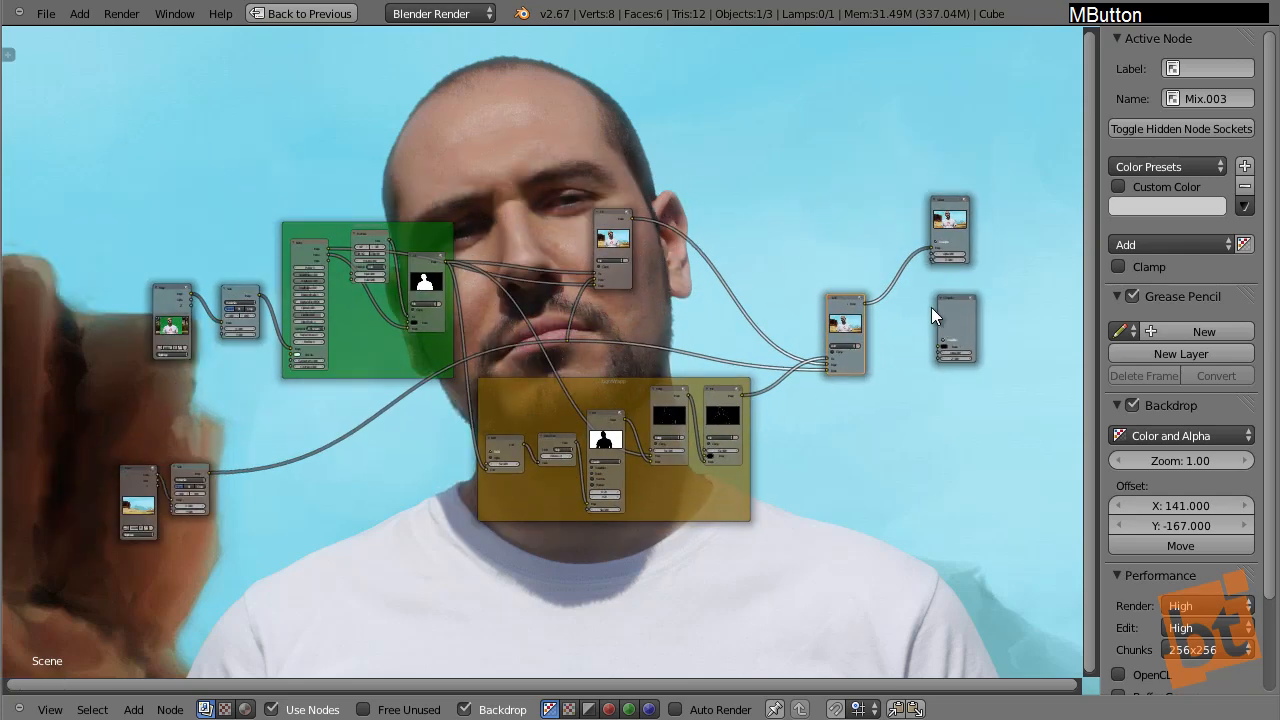
- Move the Viewer and Composite nodes farther to the right of the Add node
{"action": "scroll", "coordinate": [931, 313], "scroll_direction": "up", "scroll_amount": 3}
{"action": "middle_click_drag", "start_coordinate": [931, 287], "coordinate": [739, 146]}
{"action": "left_click", "coordinate": [739, 145]}
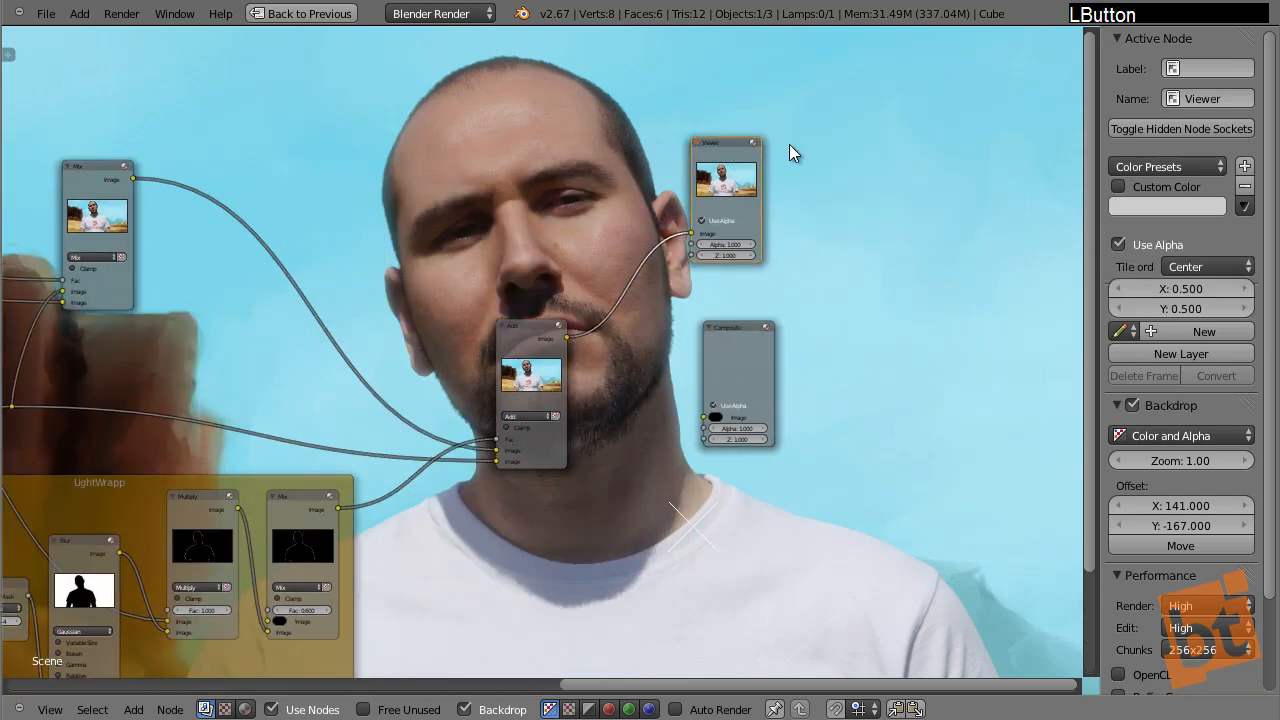
{"action": "left_click_drag", "start_coordinate": [700, 226], "coordinate": [918, 211]}
{"action": "left_click_drag", "start_coordinate": [742, 345], "coordinate": [950, 305]}
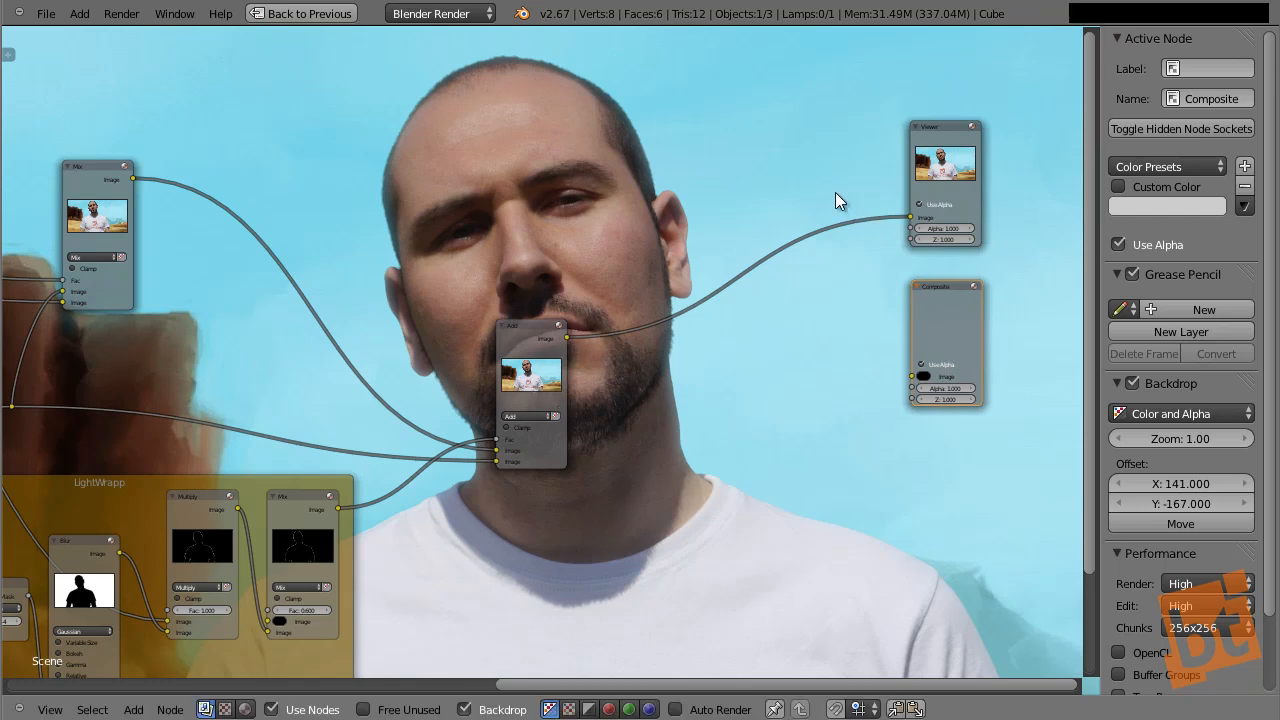
- Add a reroute point on the link between the Add and Viewer nodes and connect it to the Composite node's Image input
{"action": "left_click_drag", "start_coordinate": [828, 168], "coordinate": [829, 355], "text": "shift"}
{"action": "left_click_drag", "start_coordinate": [918, 178], "coordinate": [914, 376]}
{"action": "right_click", "coordinate": [840, 234]}
{"action": "right_click", "coordinate": [826, 237]}
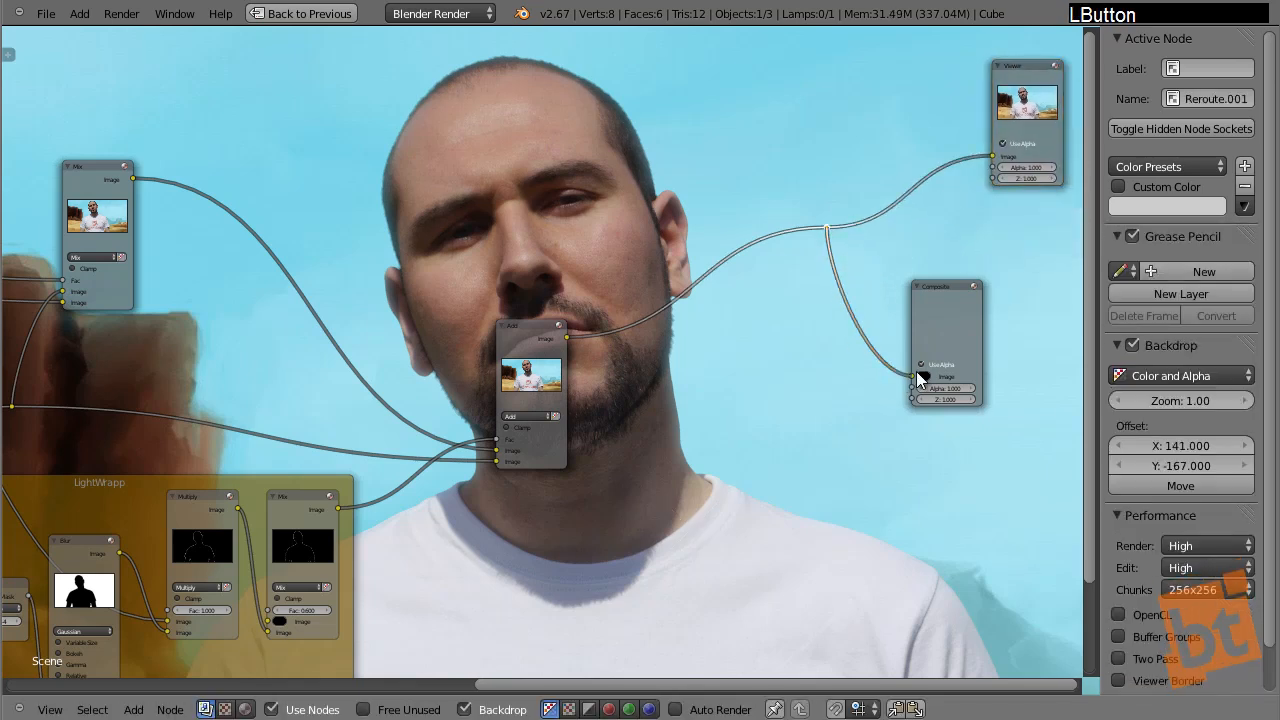
- Place the Composite node directly below the Viewer and move the reroute point closer to both output nodes
{"action": "left_click_drag", "start_coordinate": [930, 290], "coordinate": [1027, 225]}
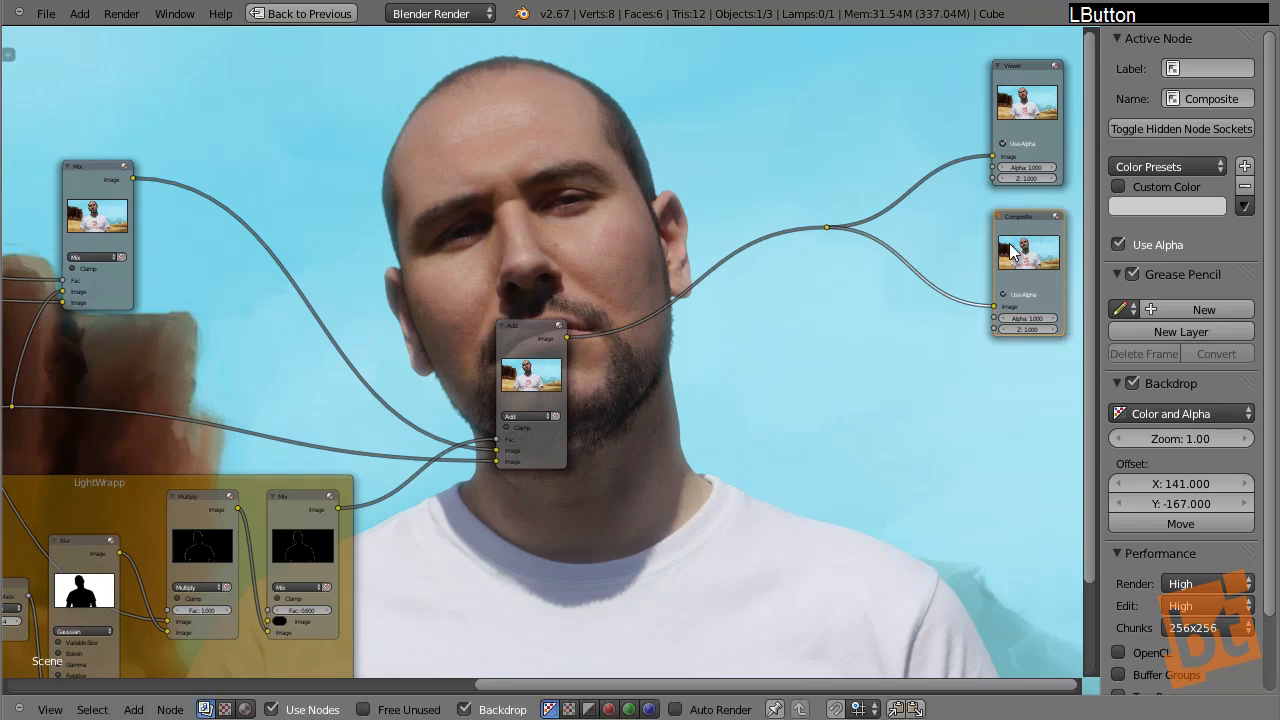
{"action": "middle_click_drag", "start_coordinate": [943, 235], "coordinate": [736, 377]}
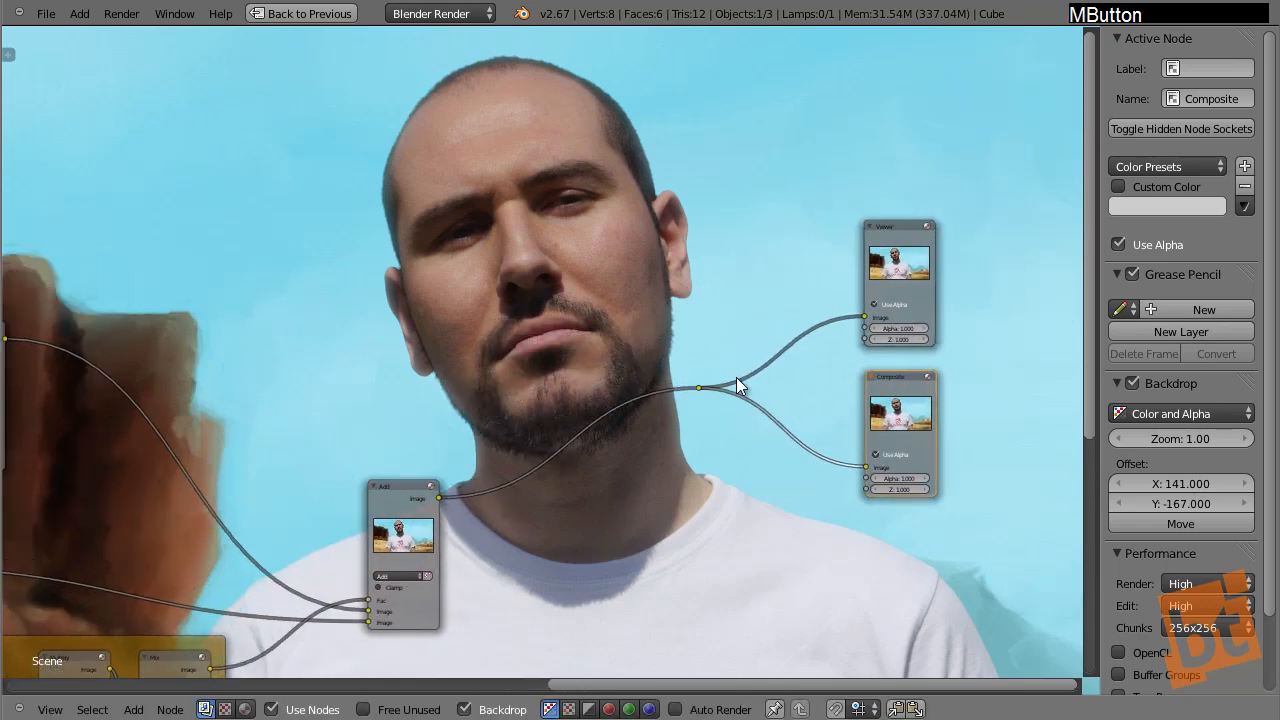
{"action": "scroll", "coordinate": [908, 367], "scroll_direction": "up", "scroll_amount": 1}
{"action": "middle_click_drag", "start_coordinate": [634, 417], "coordinate": [774, 320]}
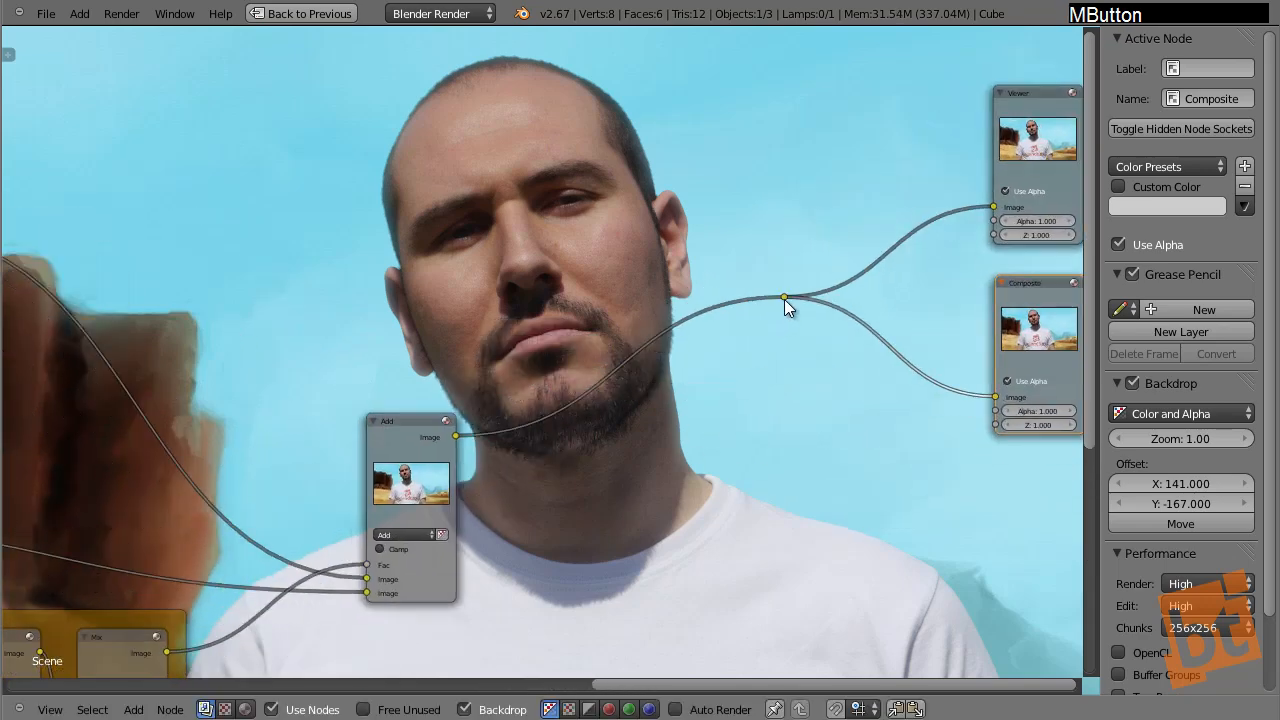
{"action": "right_click_drag", "start_coordinate": [784, 299], "coordinate": [881, 302]}
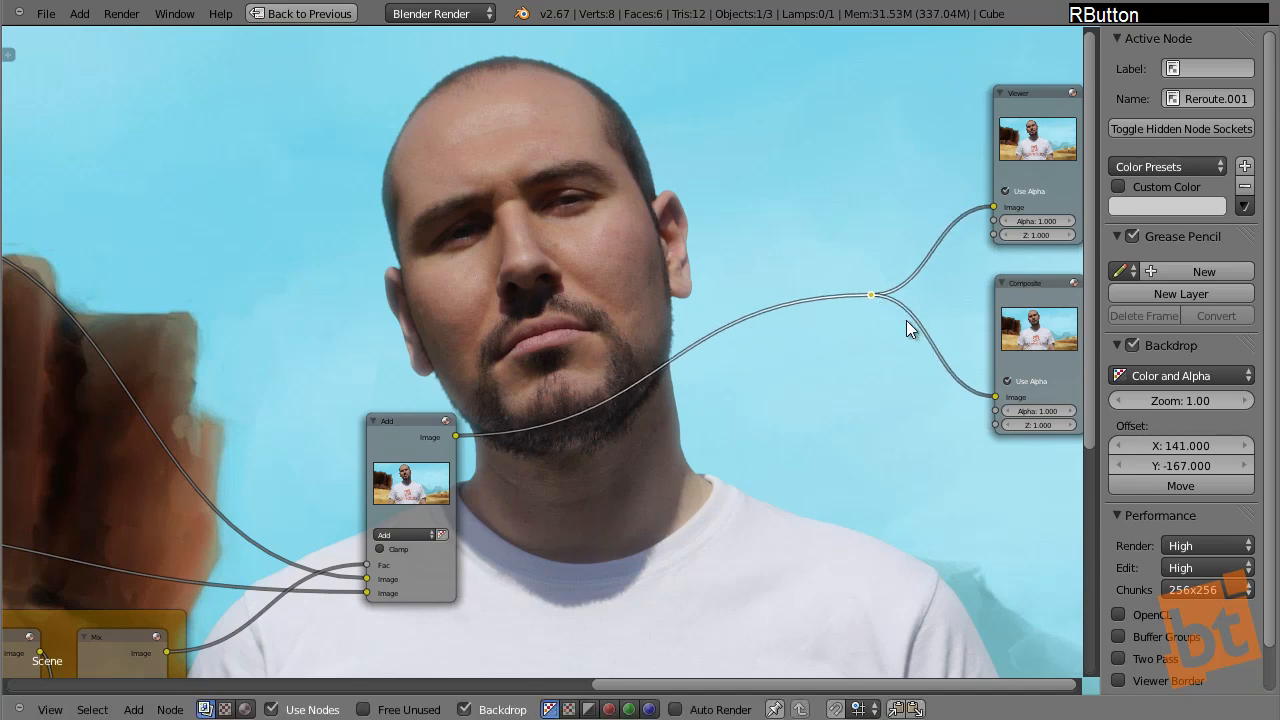
{"action": "middle_click_drag", "start_coordinate": [906, 320], "coordinate": [806, 353]}
{"action": "left_click", "coordinate": [768, 333]}
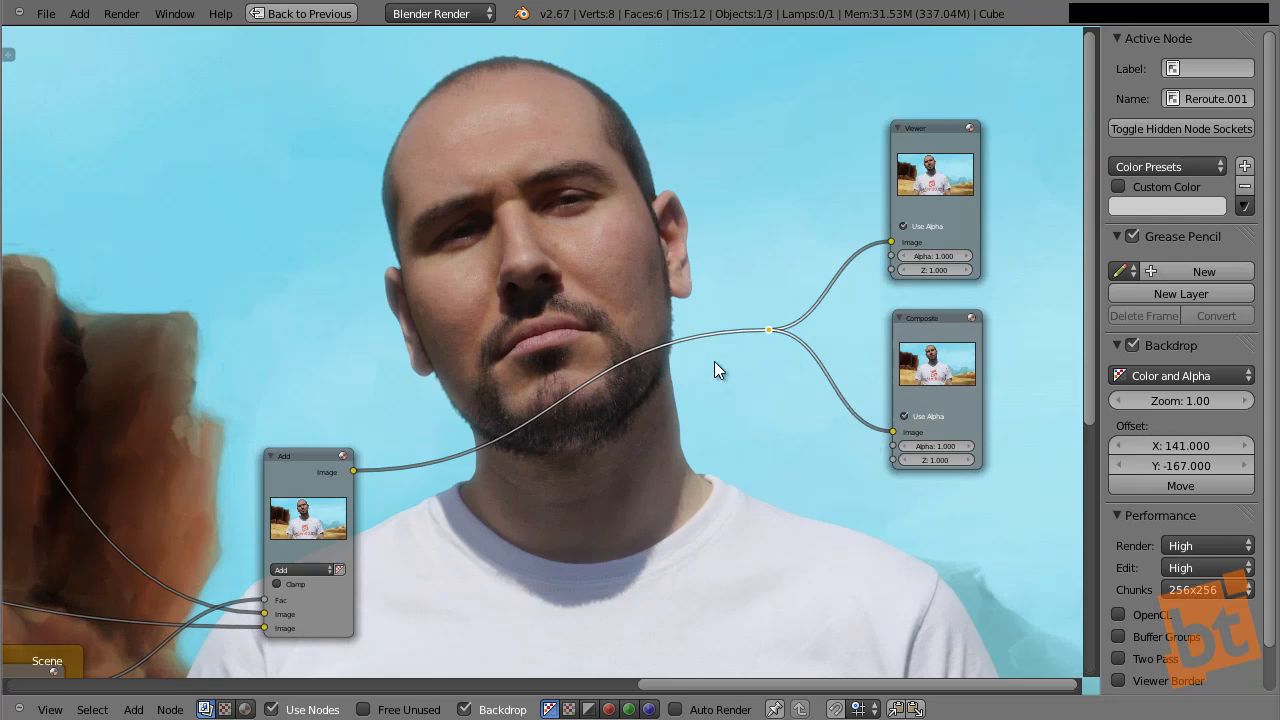
- Delete the reroute point keeping its links, insert an RGB Curves node between Add and Viewer, and connect its output to Composite
{"action": "mouse_move", "coordinate": [773, 331]}
{"action": "left_mouse_down"}
{"action": "mouse_move", "coordinate": [697, 332]}
{"action": "mouse_move", "coordinate": [737, 397]}
{"action": "mouse_move", "coordinate": [777, 331]}
{"action": "left_mouse_up"}
{"action": "right_click", "coordinate": [766, 330]}
{"action": "key", "text": "ctrl+x"}
{"action": "key", "text": "shift+a"}
{"action": "mouse_move", "coordinate": [725, 375]}
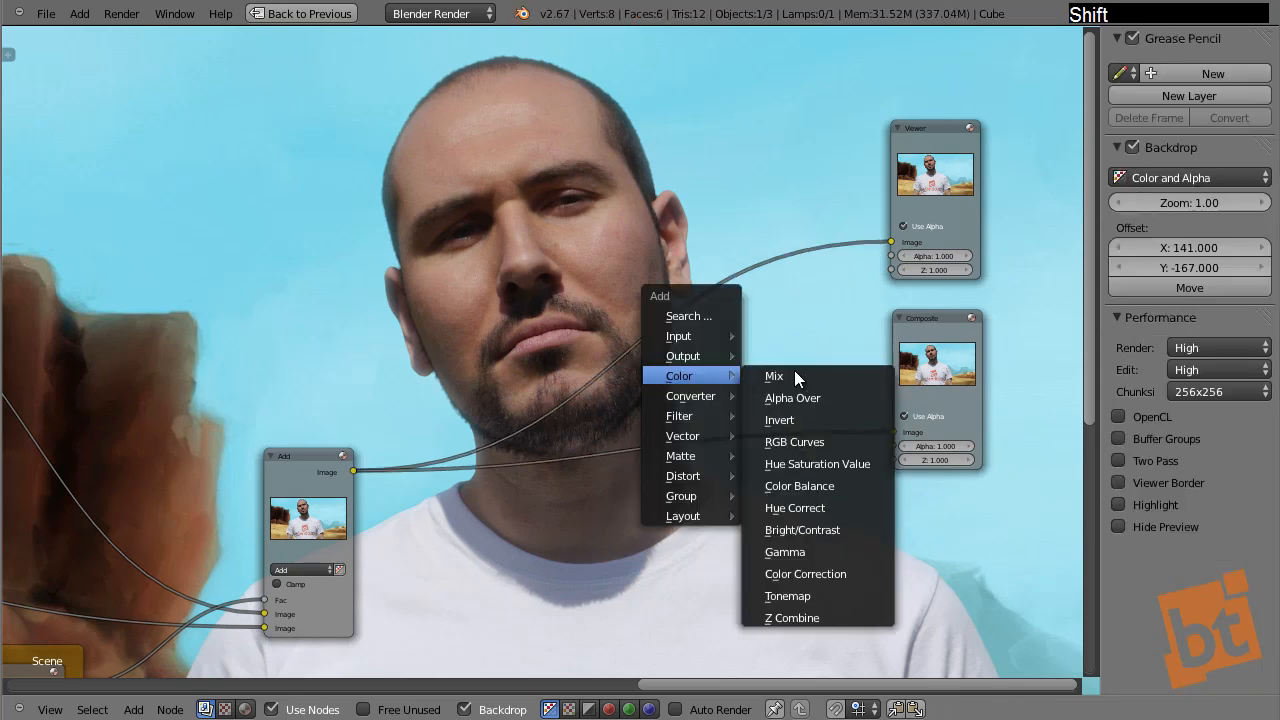
{"action": "mouse_move", "coordinate": [686, 354]}
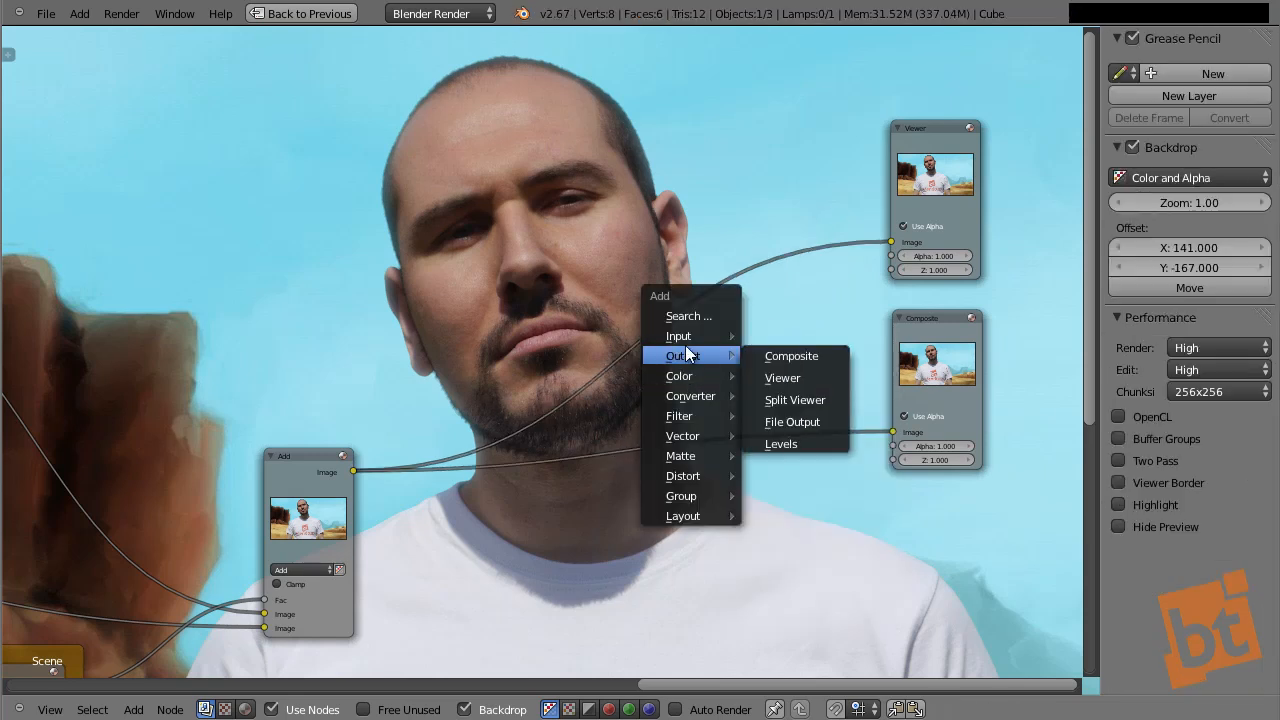
{"action": "left_click", "coordinate": [789, 440]}
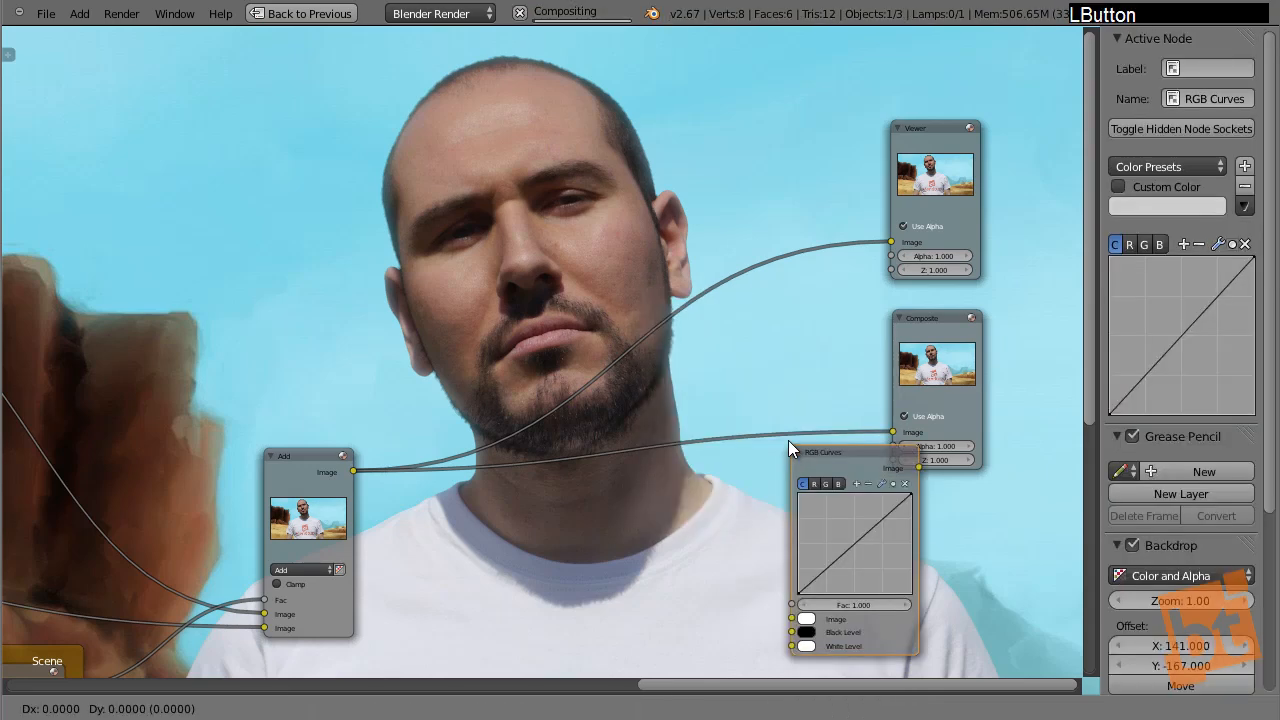
{"action": "left_click", "coordinate": [572, 190]}
{"action": "left_click_drag", "start_coordinate": [637, 213], "coordinate": [892, 432]}
{"action": "key", "text": "ctrl"}
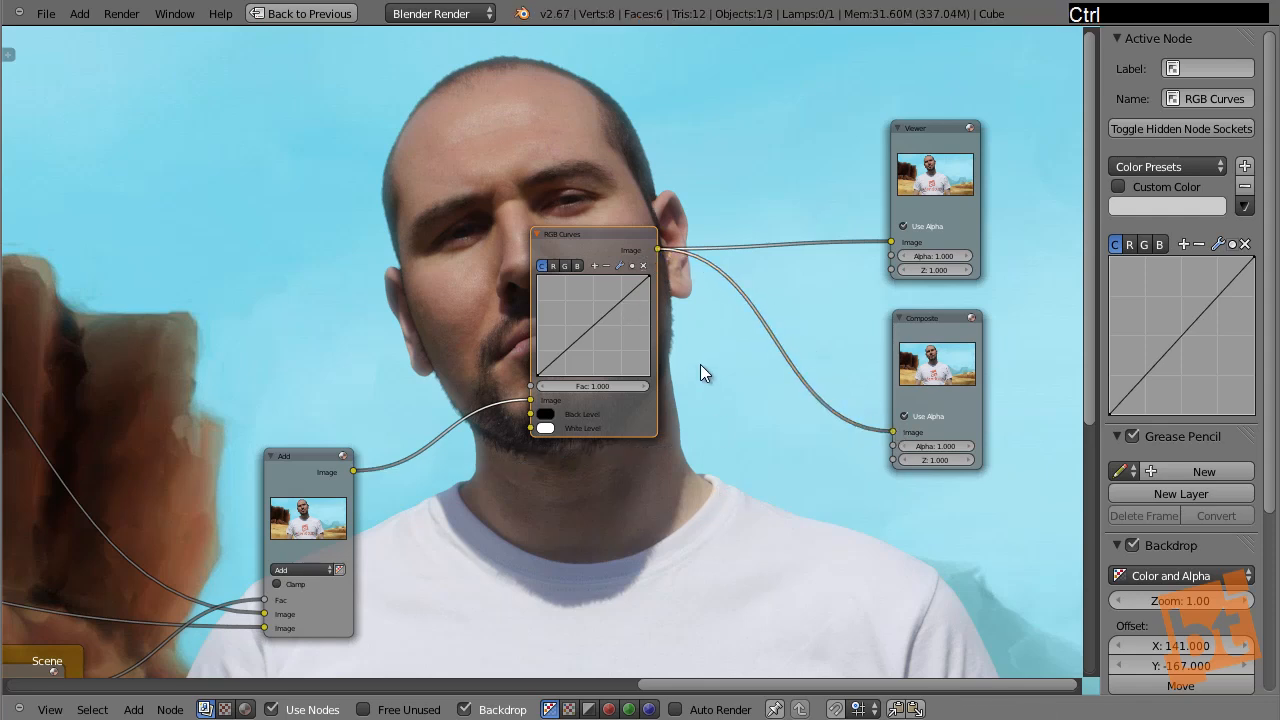
- Remove the RGB Curves node keeping its links, and recreate the reroute point feeding both the Viewer and Composite nodes
{"action": "key", "text": "ctrl+x"}
{"action": "mouse_move", "coordinate": [677, 236]}
{"action": "left_mouse_down", "text": "shift"}
{"action": "mouse_move", "coordinate": [708, 337]}
{"action": "mouse_move", "coordinate": [705, 321]}
{"action": "mouse_move", "coordinate": [911, 450]}
{"action": "mouse_move", "coordinate": [893, 432]}
{"action": "left_mouse_up", "text": "shift"}
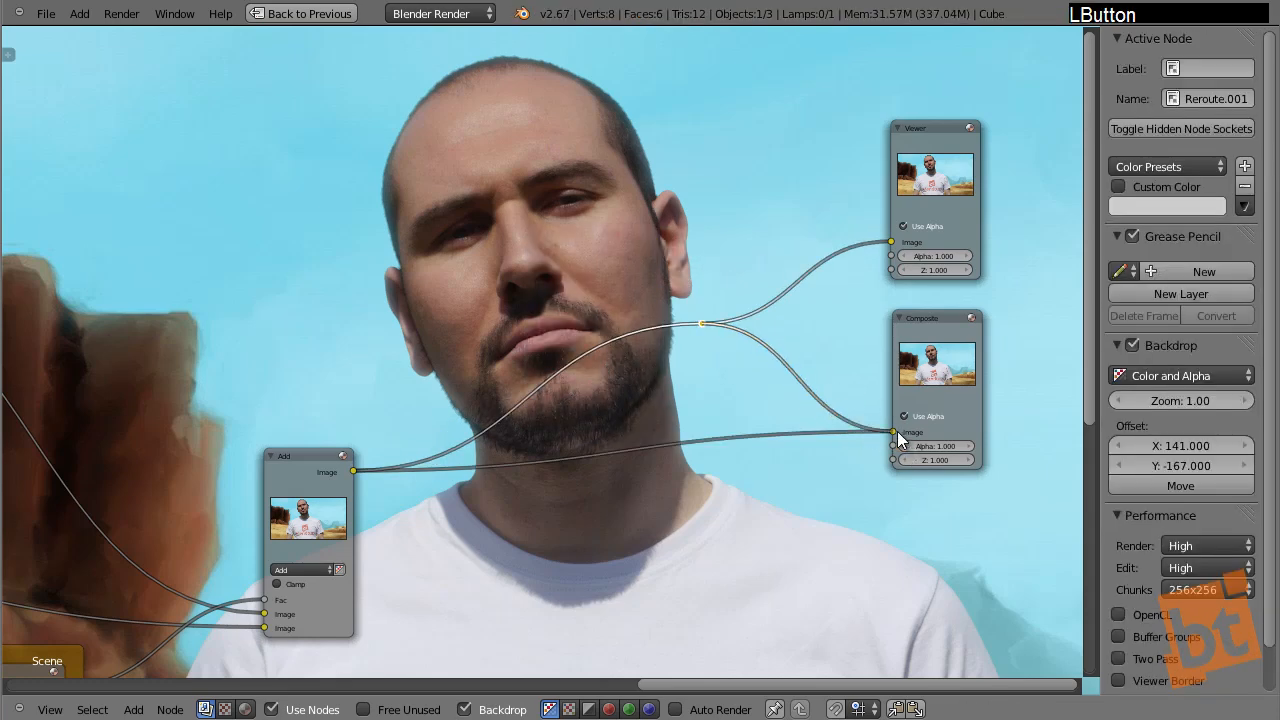
{"action": "right_click_drag", "start_coordinate": [715, 325], "coordinate": [823, 317]}
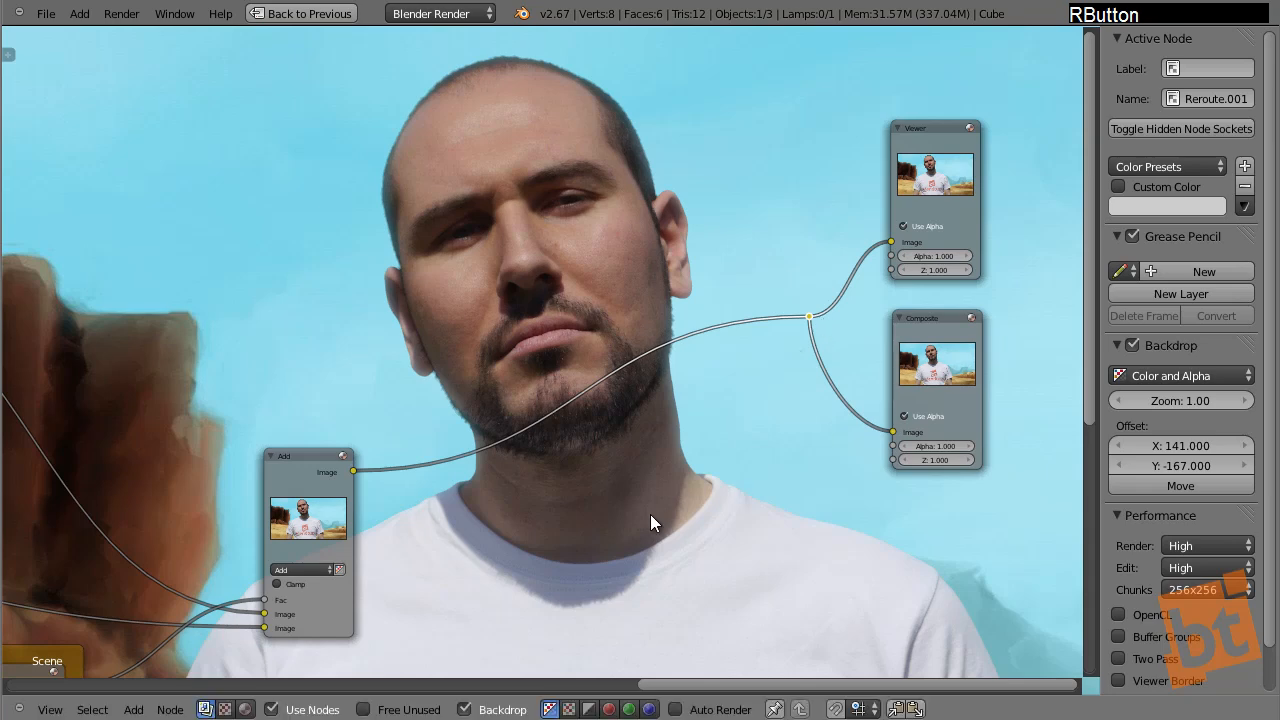
- Try inserting an RGB Curves node on the link between the Add node and the reroute point, and remove it again
{"action": "key", "text": "shift+a"}
{"action": "mouse_move", "coordinate": [549, 535]}
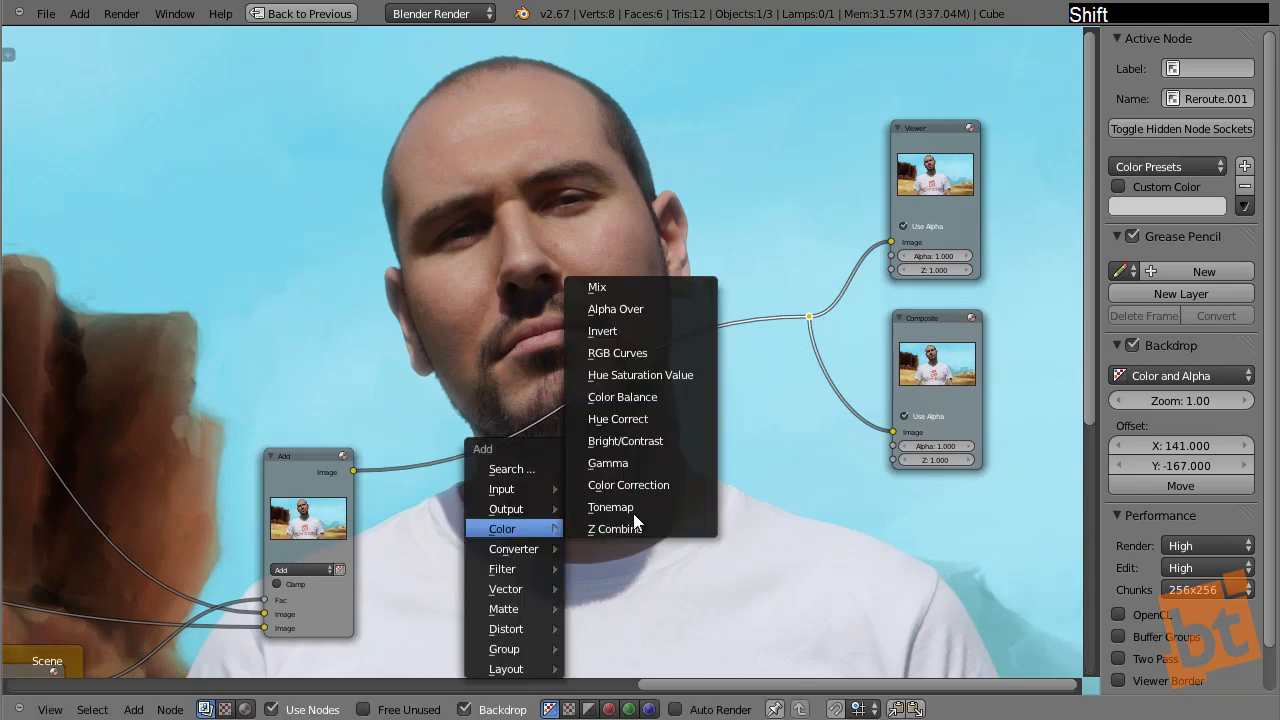
{"action": "left_click", "coordinate": [652, 355]}
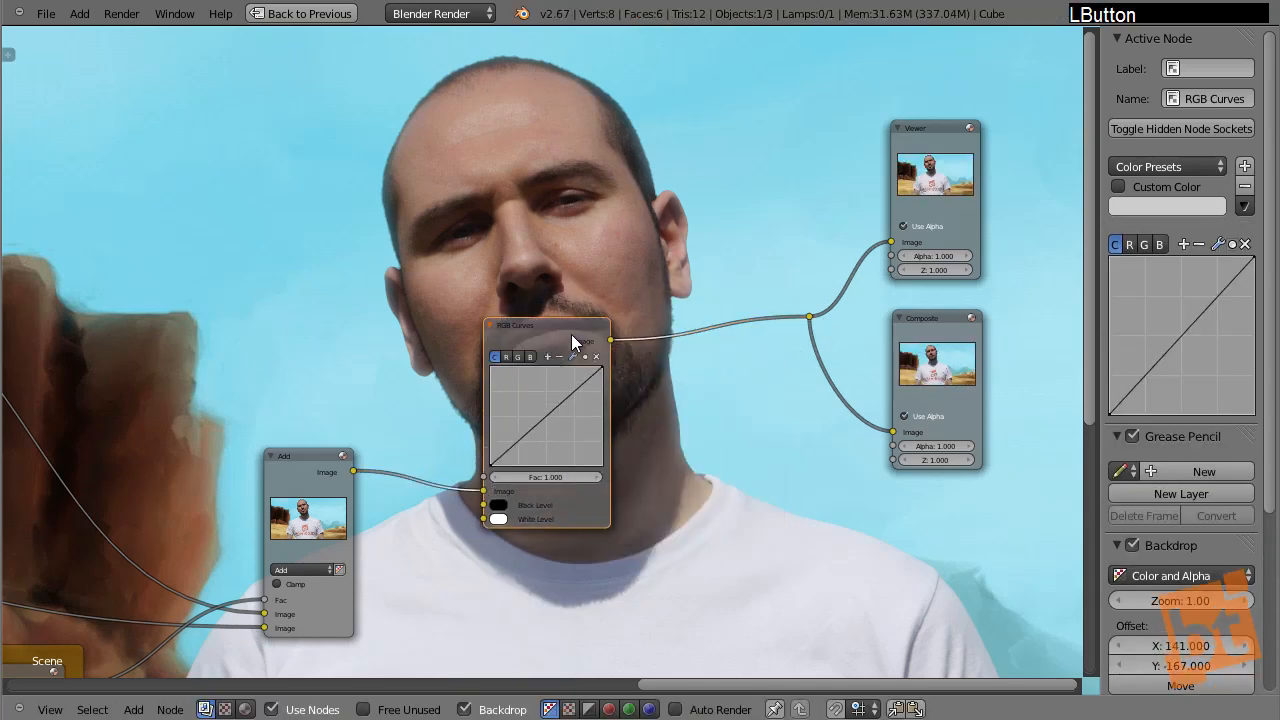
{"action": "left_click", "coordinate": [590, 323]}
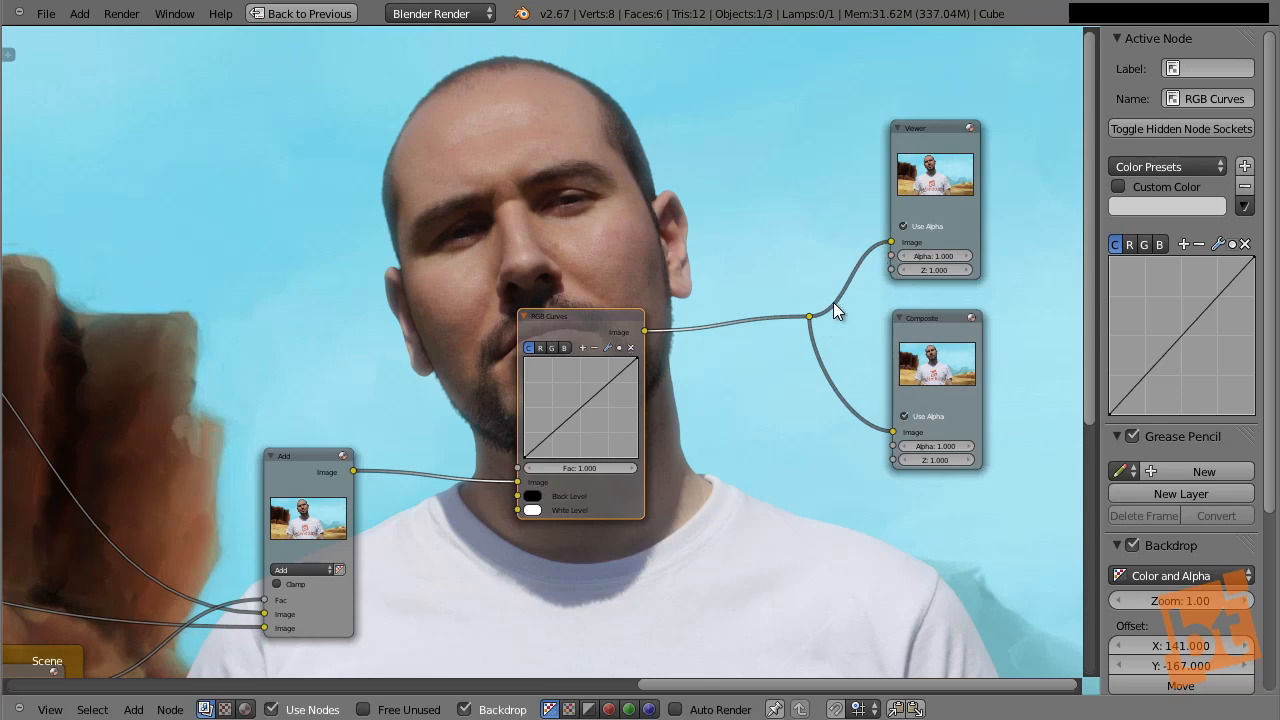
{"action": "left_click_drag", "start_coordinate": [545, 320], "coordinate": [599, 325]}
{"action": "key", "text": "ctrl+x"}
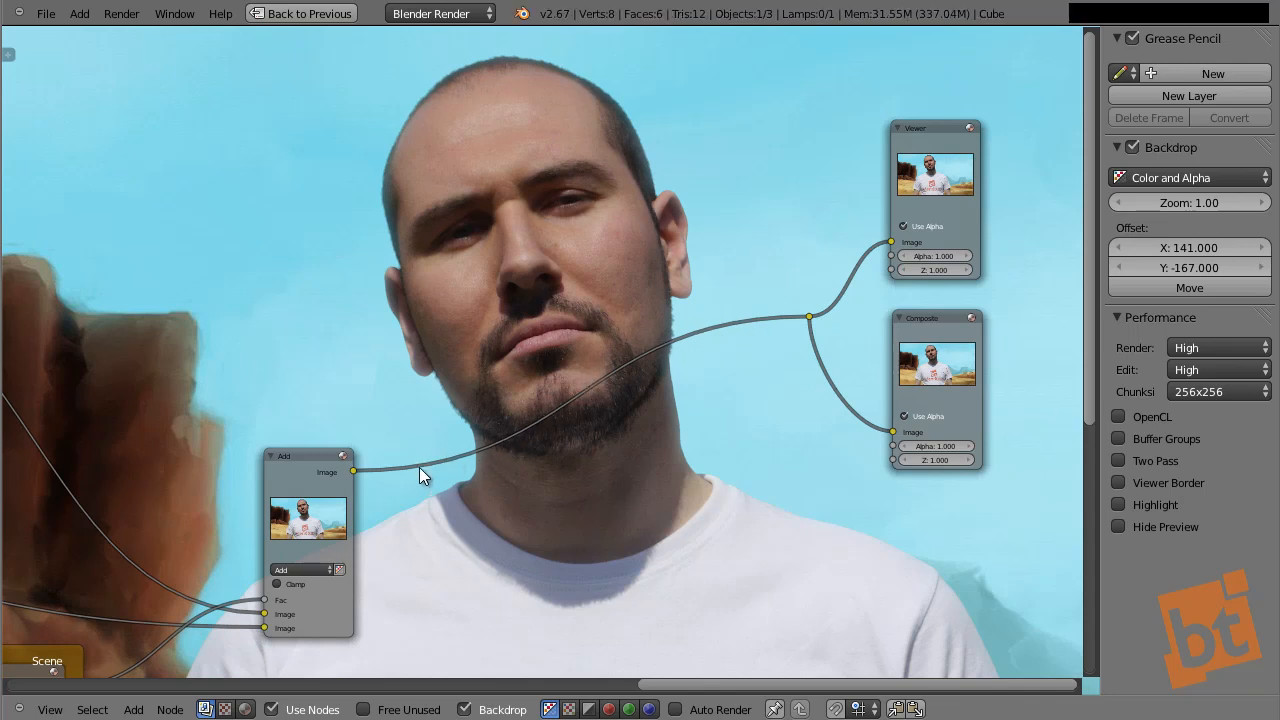
- Label the Mix node that combines the keyed subject with the background as BG/FG
{"action": "middle_click_drag", "start_coordinate": [419, 467], "coordinate": [410, 401]}
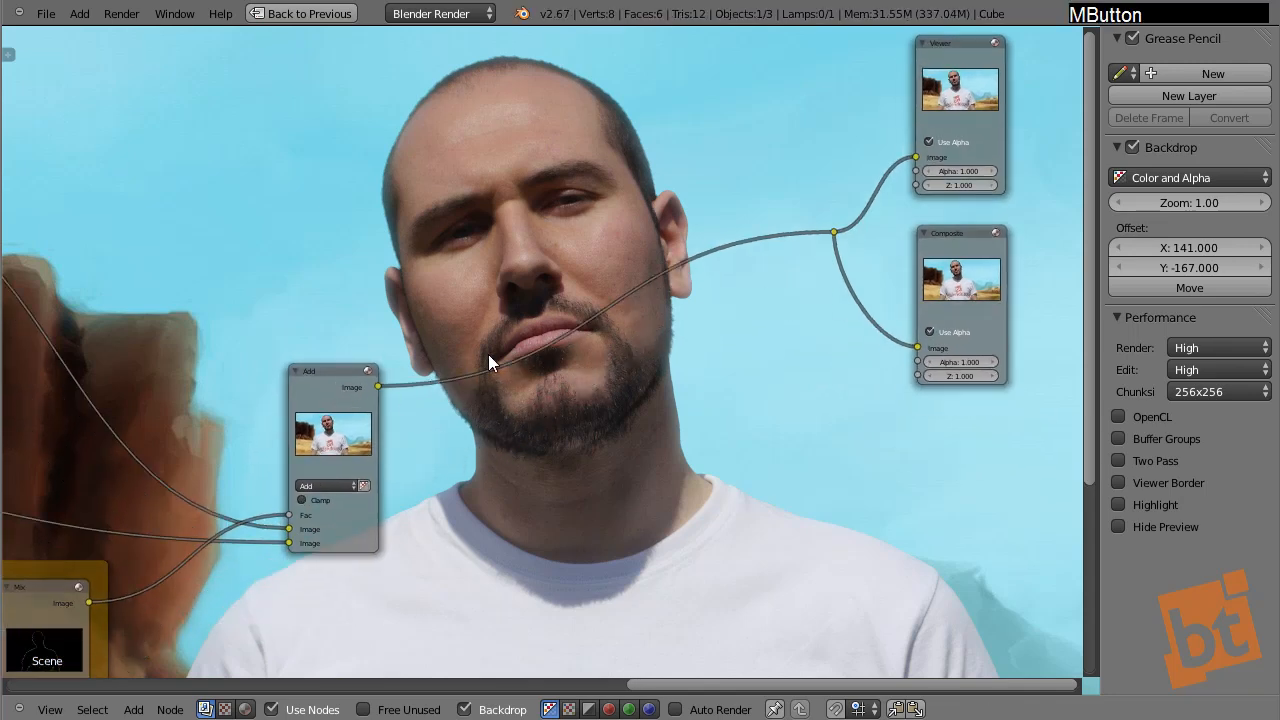
{"action": "left_click", "coordinate": [334, 377]}
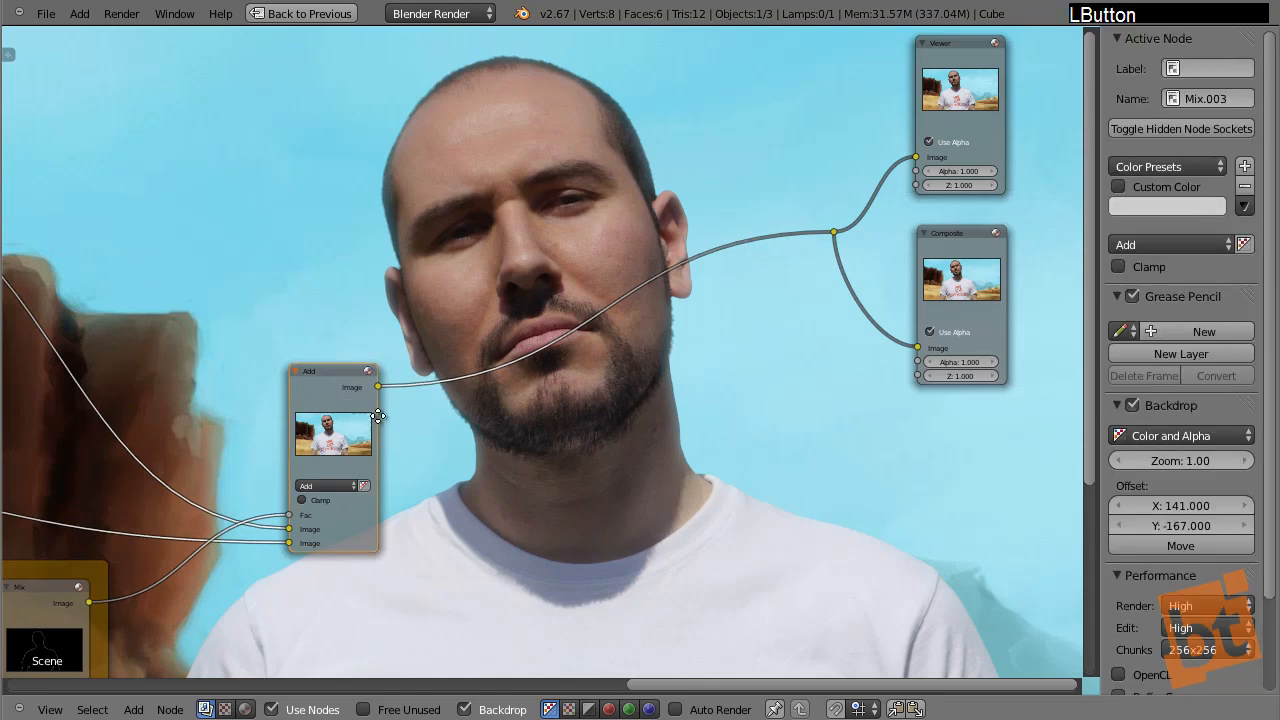
{"action": "middle_click_drag", "start_coordinate": [374, 422], "coordinate": [512, 388]}
{"action": "scroll", "coordinate": [500, 394], "scroll_direction": "down", "scroll_amount": 8}
{"action": "scroll", "coordinate": [500, 400], "scroll_direction": "up", "scroll_amount": 3}
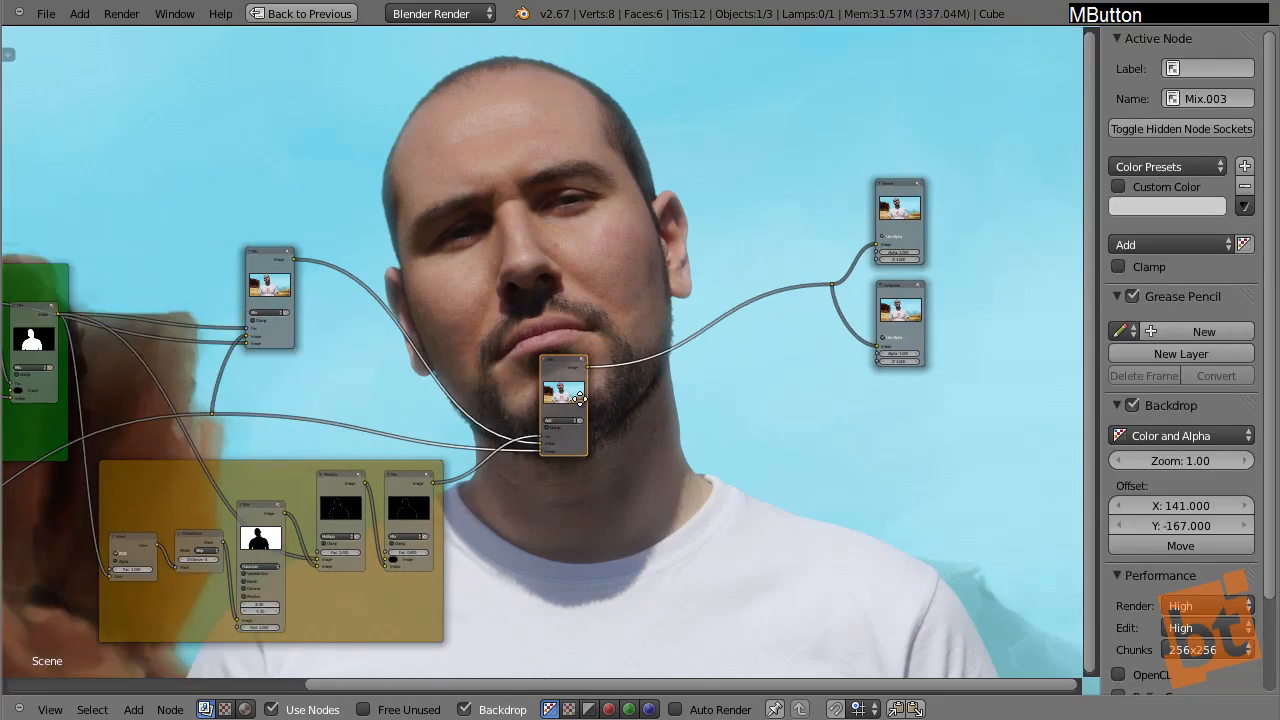
{"action": "middle_click_drag", "start_coordinate": [544, 304], "coordinate": [636, 304]}
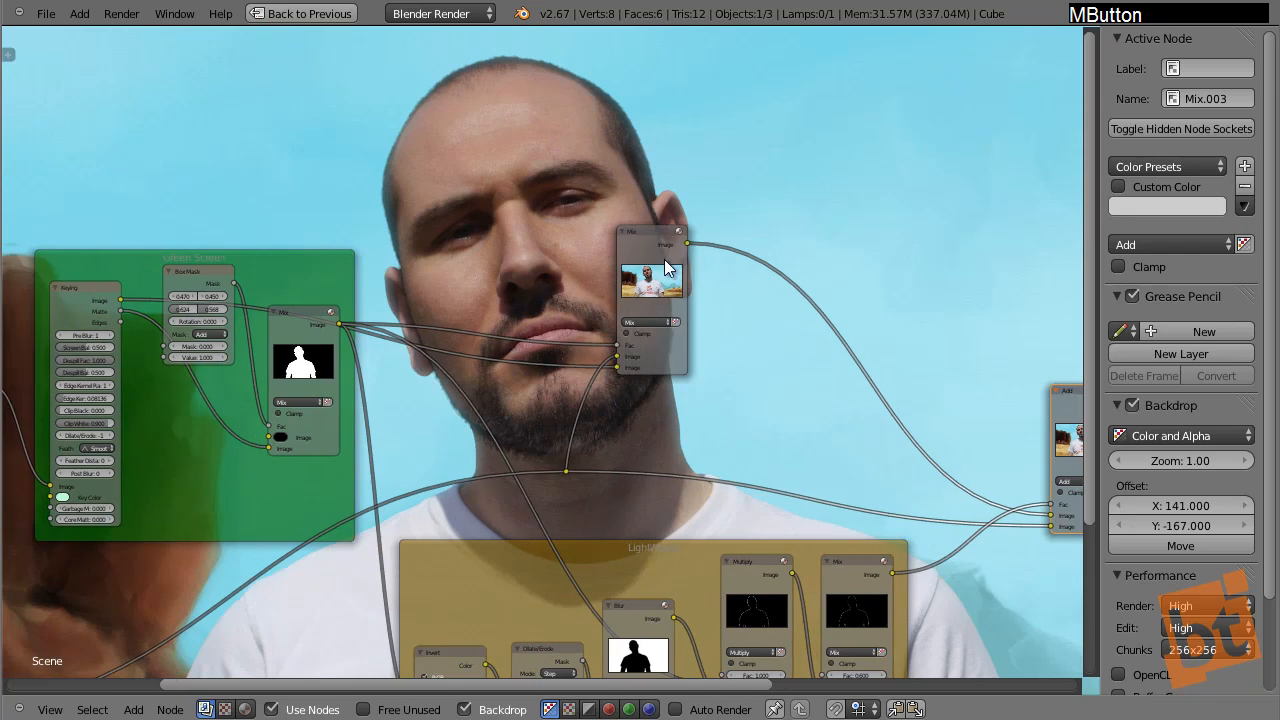
{"action": "left_click", "coordinate": [640, 239]}
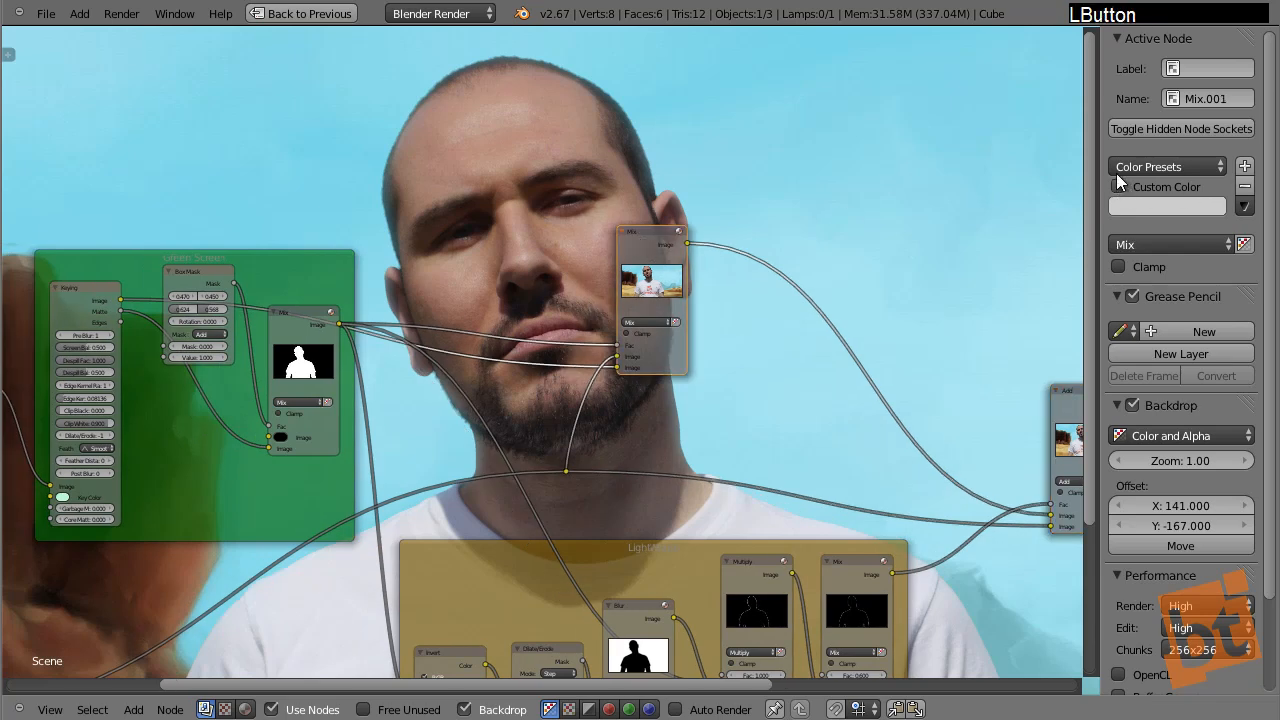
{"action": "left_click", "coordinate": [1200, 63]}
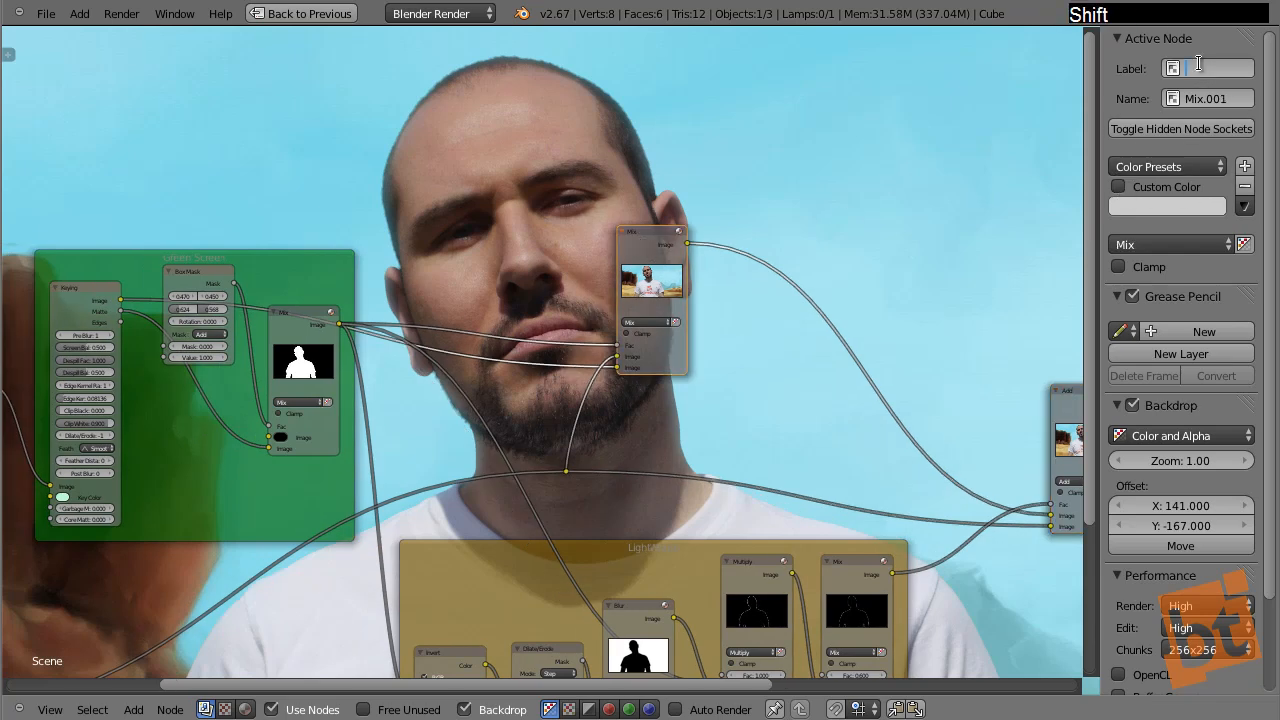
{"action": "type", "text": "Green"}
{"action": "key", "text": "BackSpace"}
{"action": "key", "text": "BackSpace"}
{"action": "key", "text": "BackSpace"}
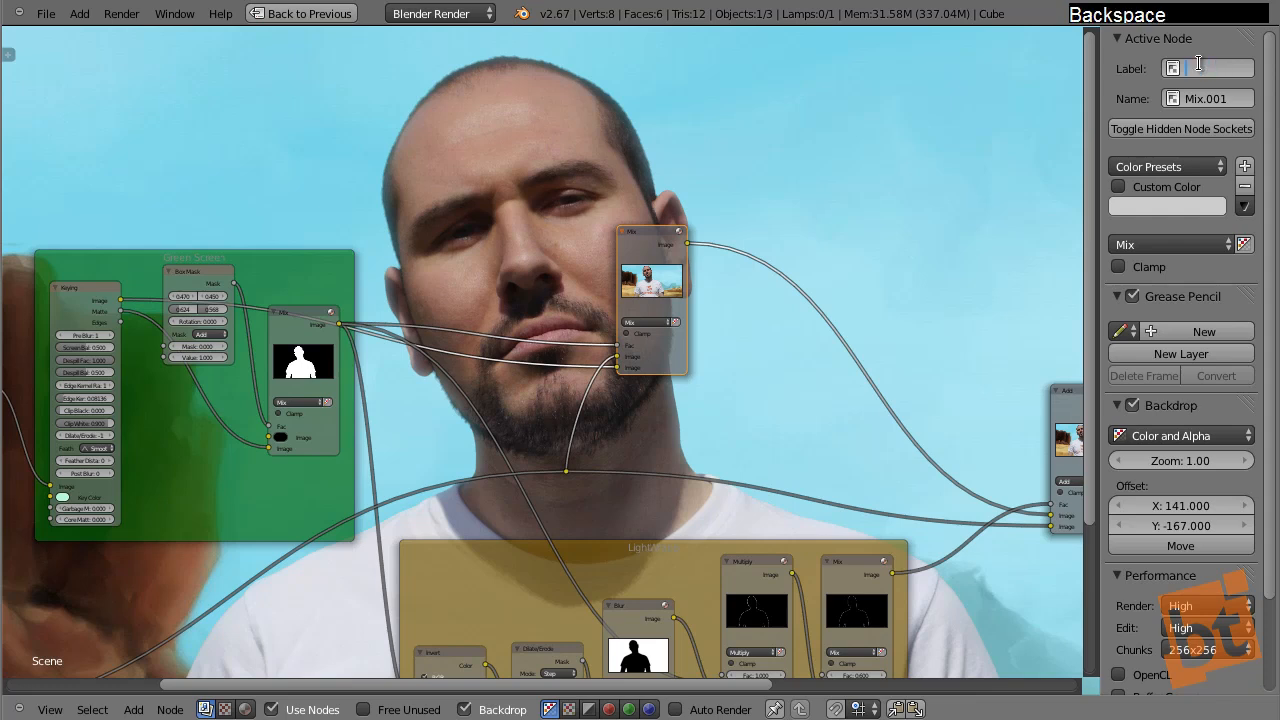
{"action": "type", "text": "Bef"}
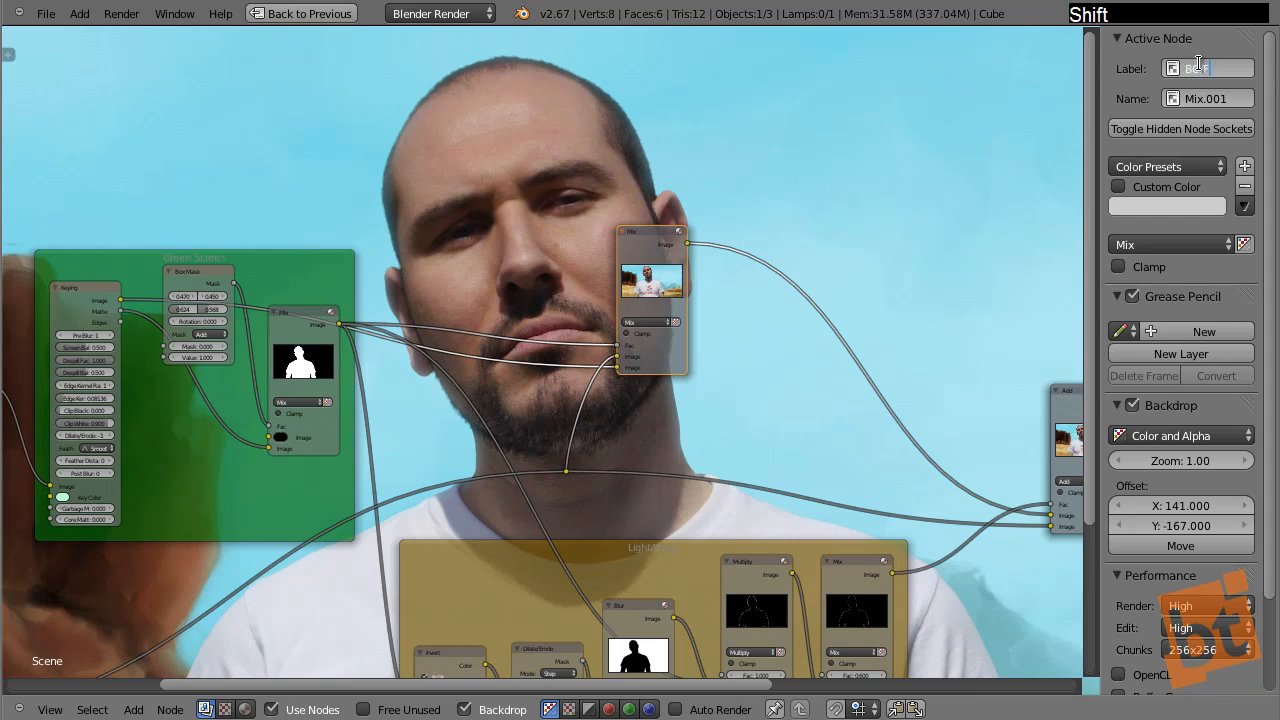
{"action": "type", "text": "/FG"}
{"action": "key", "text": "Return"}
- Enable a custom color for the BG/FG node and make it green
{"action": "left_click", "coordinate": [1118, 187]}
{"action": "left_click", "coordinate": [1138, 208]}
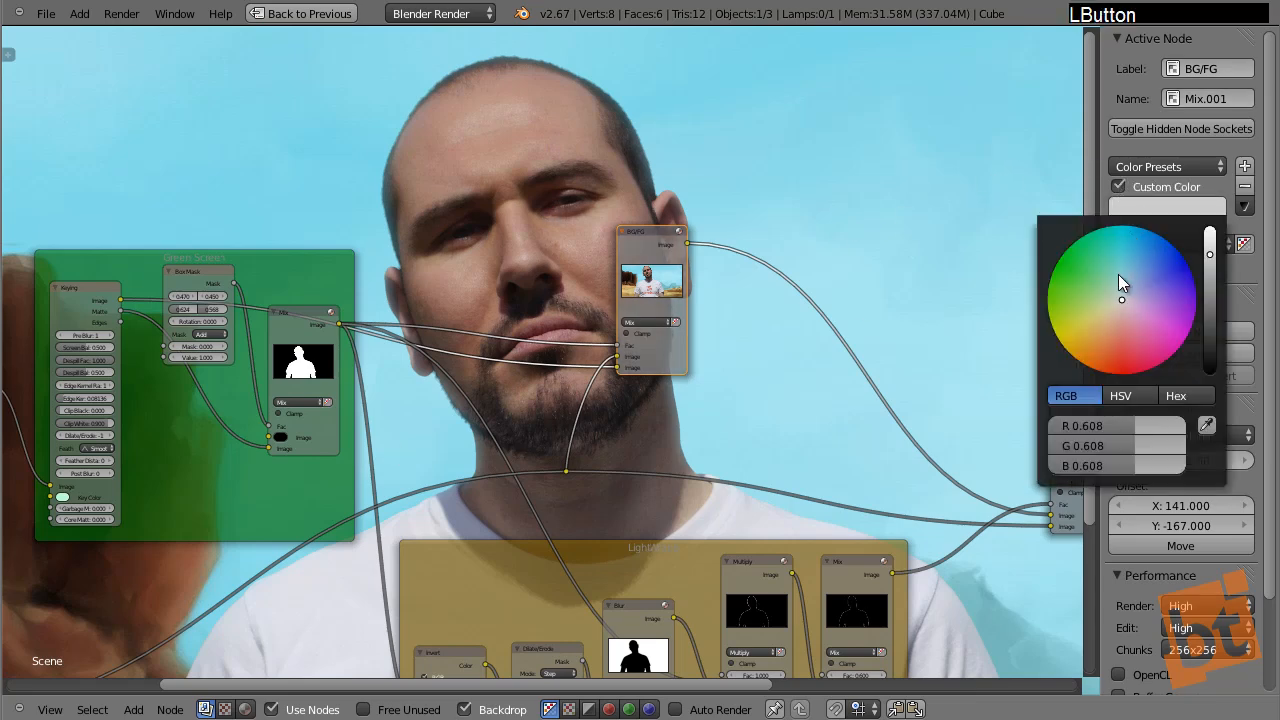
{"action": "left_click_drag", "start_coordinate": [1118, 274], "coordinate": [1037, 244]}
- Give the Add node a yellow custom color of R 0.608, G 0.556, B 0.000
{"action": "middle_click_drag", "start_coordinate": [1082, 399], "coordinate": [877, 334]}
{"action": "left_click", "coordinate": [878, 335]}
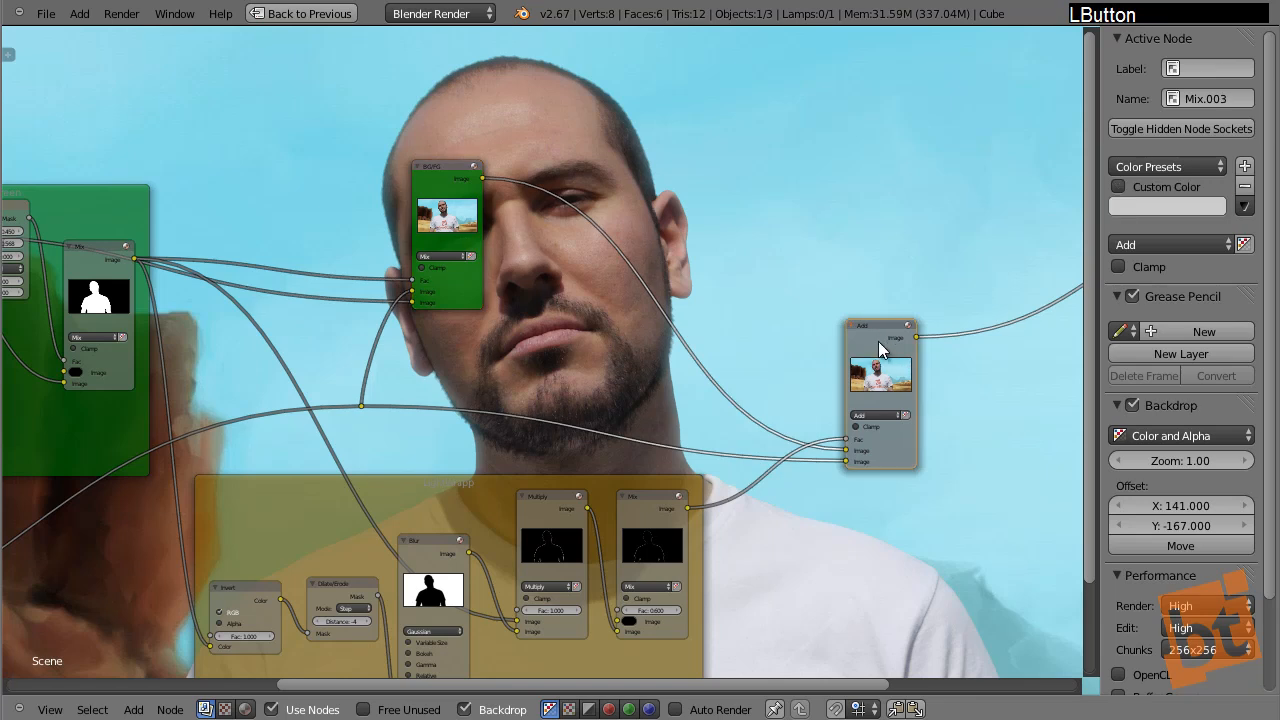
{"action": "left_click", "coordinate": [1118, 187]}
{"action": "left_click", "coordinate": [1138, 206]}
{"action": "left_click_drag", "start_coordinate": [1140, 250], "coordinate": [1034, 361]}
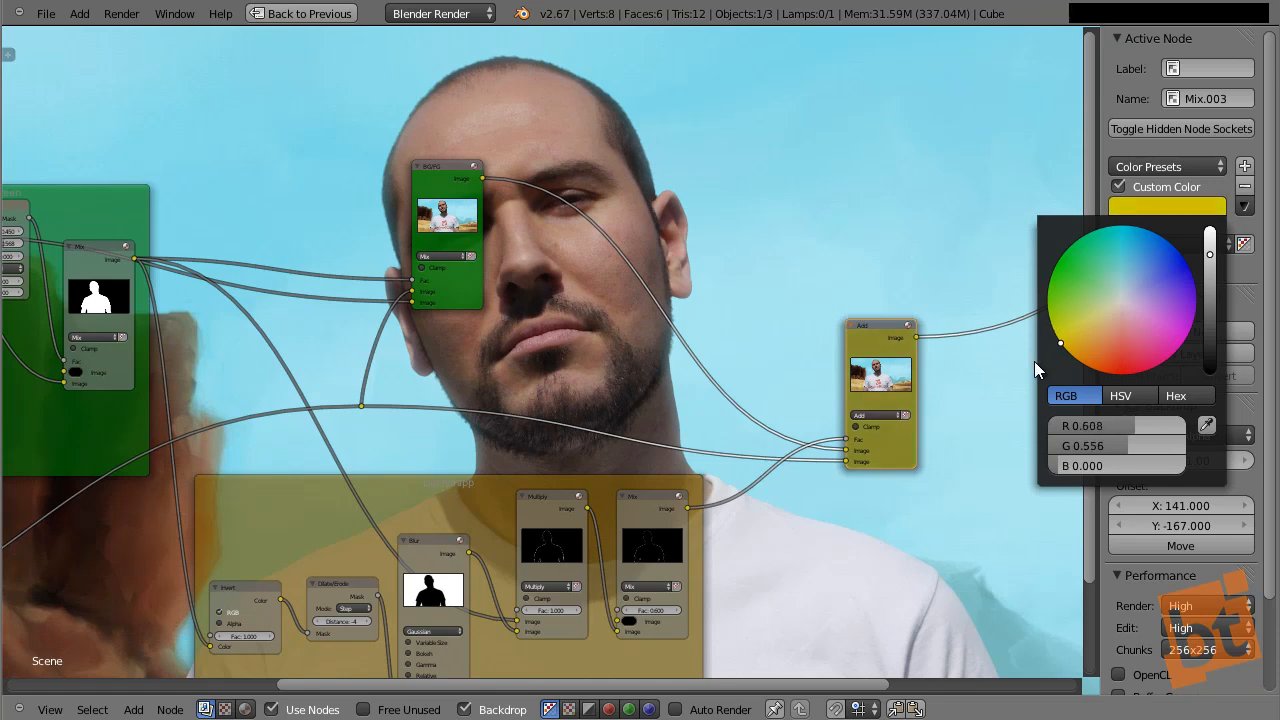
- Label the yellow Add node as Lightwrapp
{"action": "left_click", "coordinate": [1184, 68]}
{"action": "type", "text": "Light"}
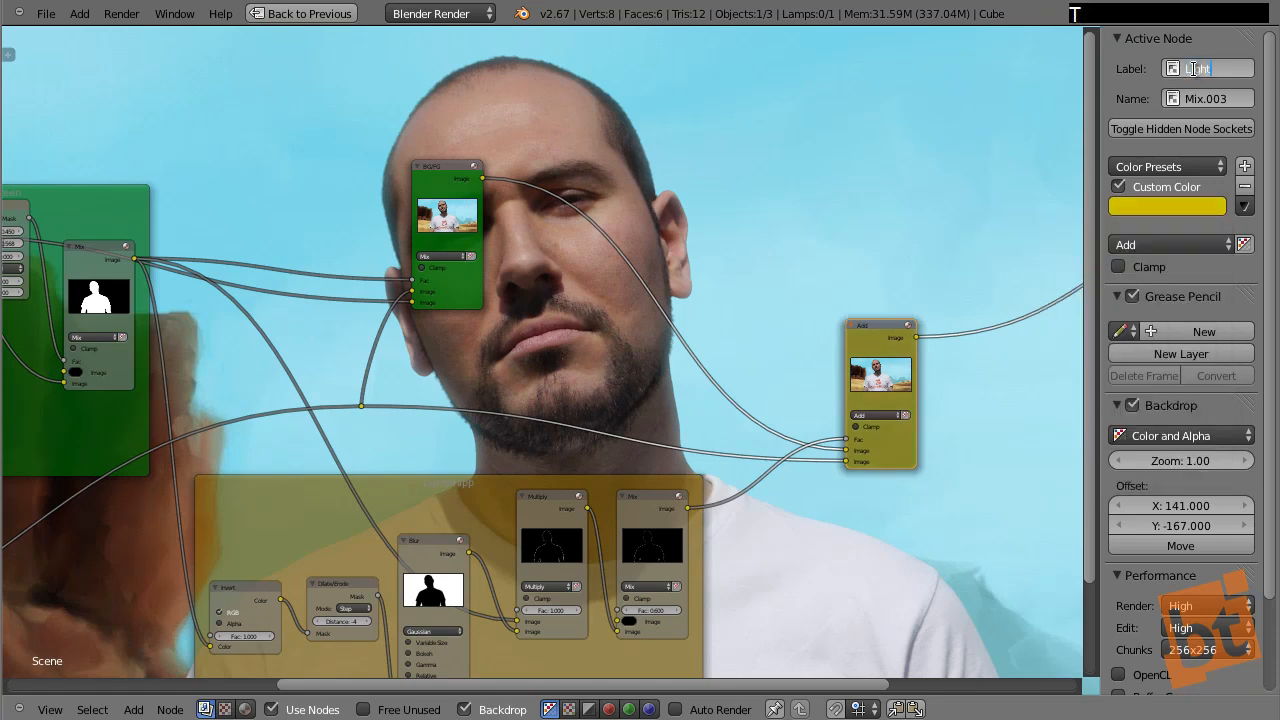
{"action": "type", "text": "wrapp"}
{"action": "key", "text": "Return"}
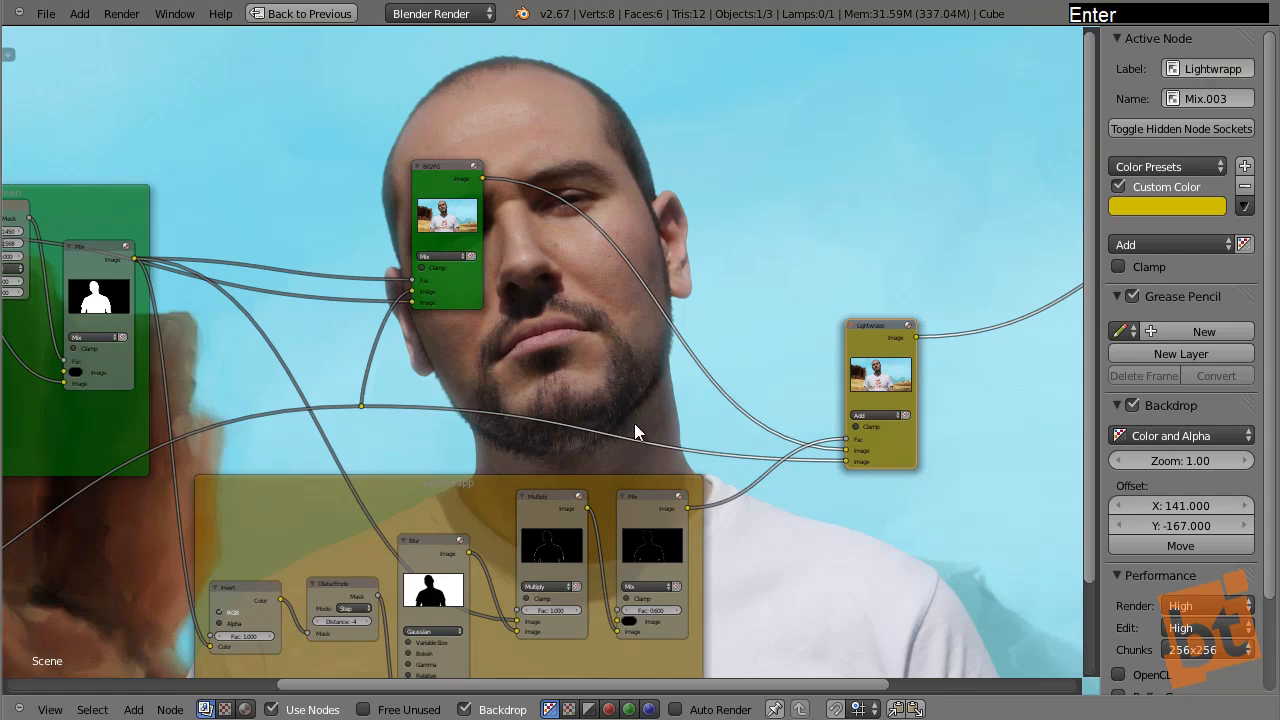
- Review the color-coded node tree, checking the Green Screen frame, the BG/FG node and the links into the light wrap section
{"action": "scroll", "coordinate": [646, 389], "scroll_direction": "down", "scroll_amount": 12}
{"action": "middle_click_drag", "start_coordinate": [634, 423], "coordinate": [637, 395]}
{"action": "scroll", "coordinate": [637, 395], "scroll_direction": "up", "scroll_amount": 1}
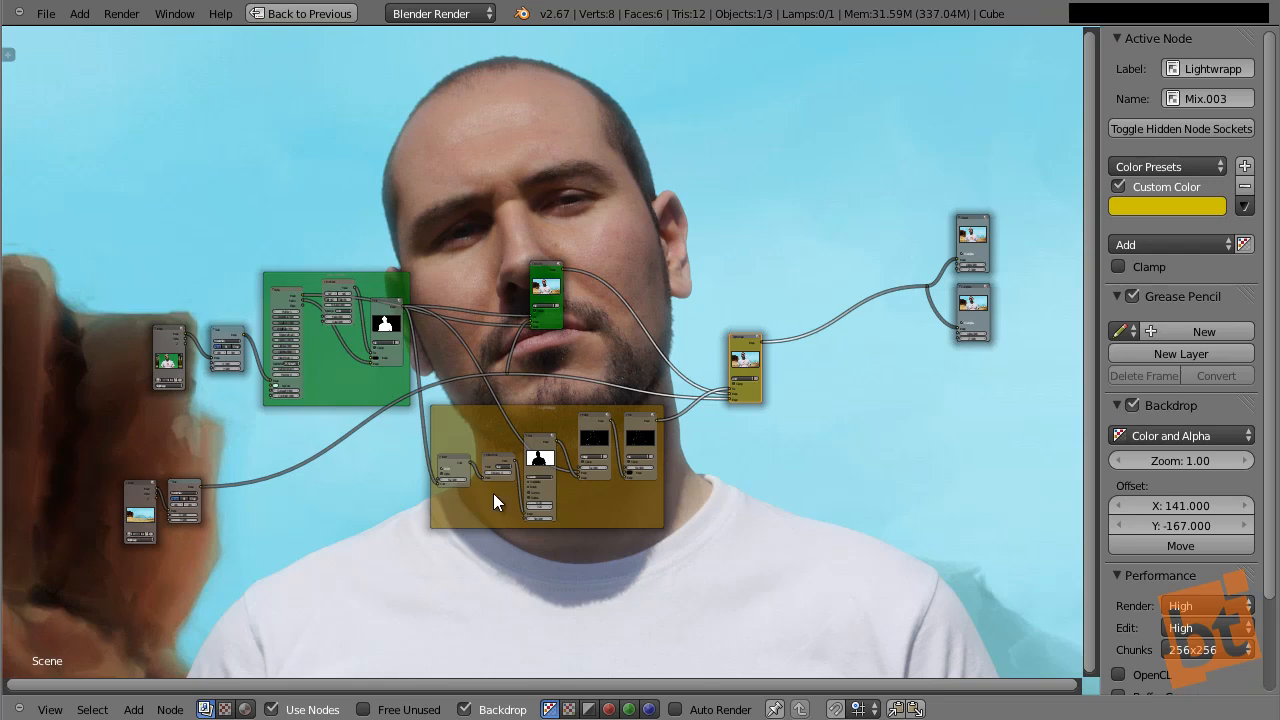
{"action": "left_click", "coordinate": [390, 289]}
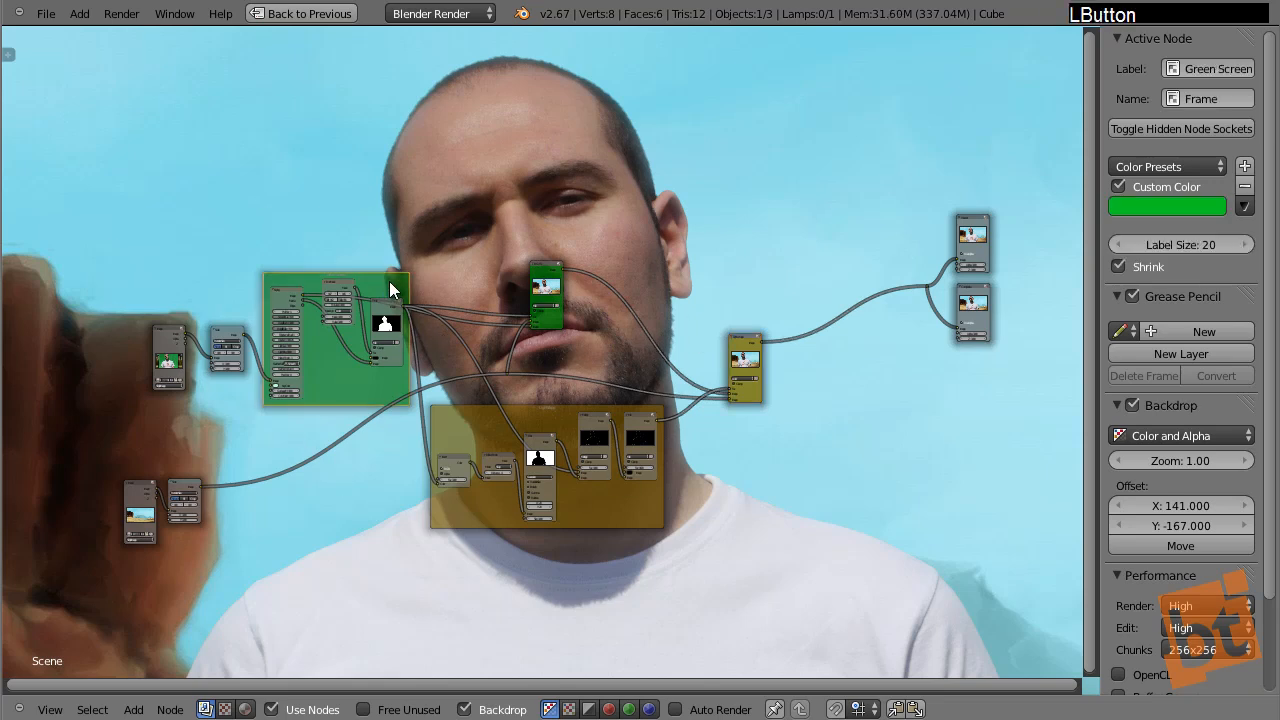
{"action": "left_click", "coordinate": [545, 276]}
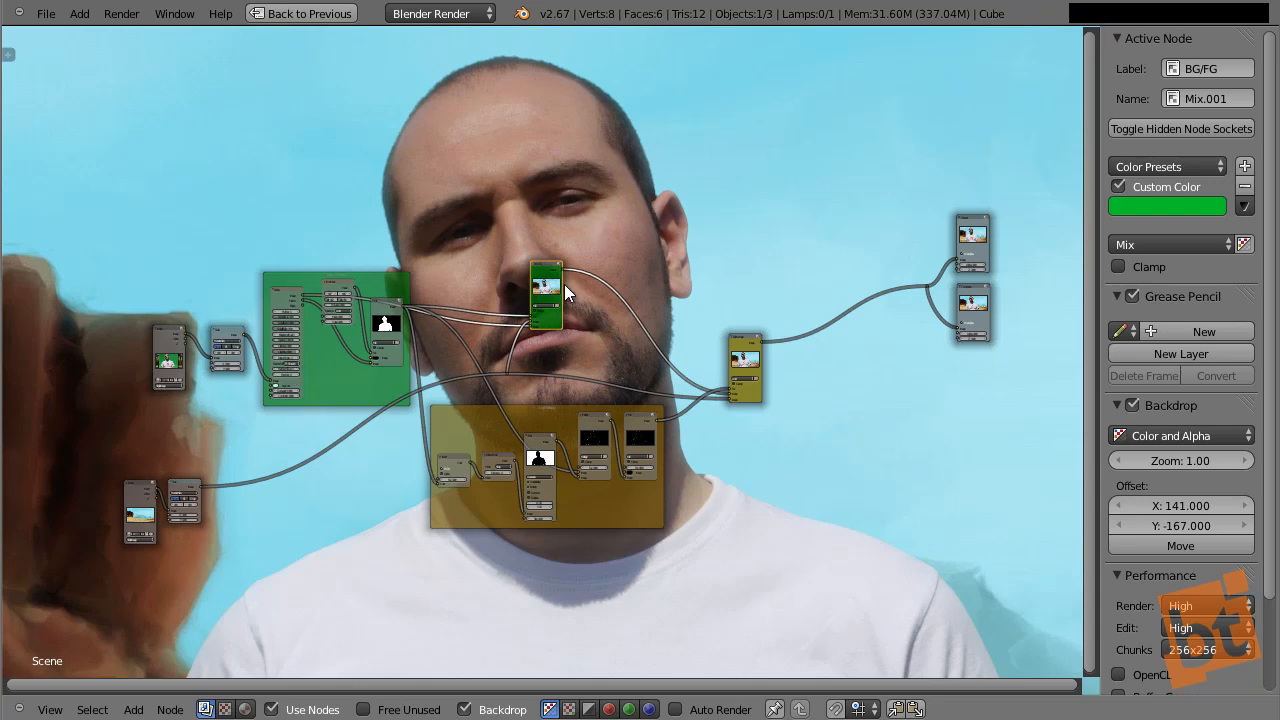
{"action": "key", "text": "a"}
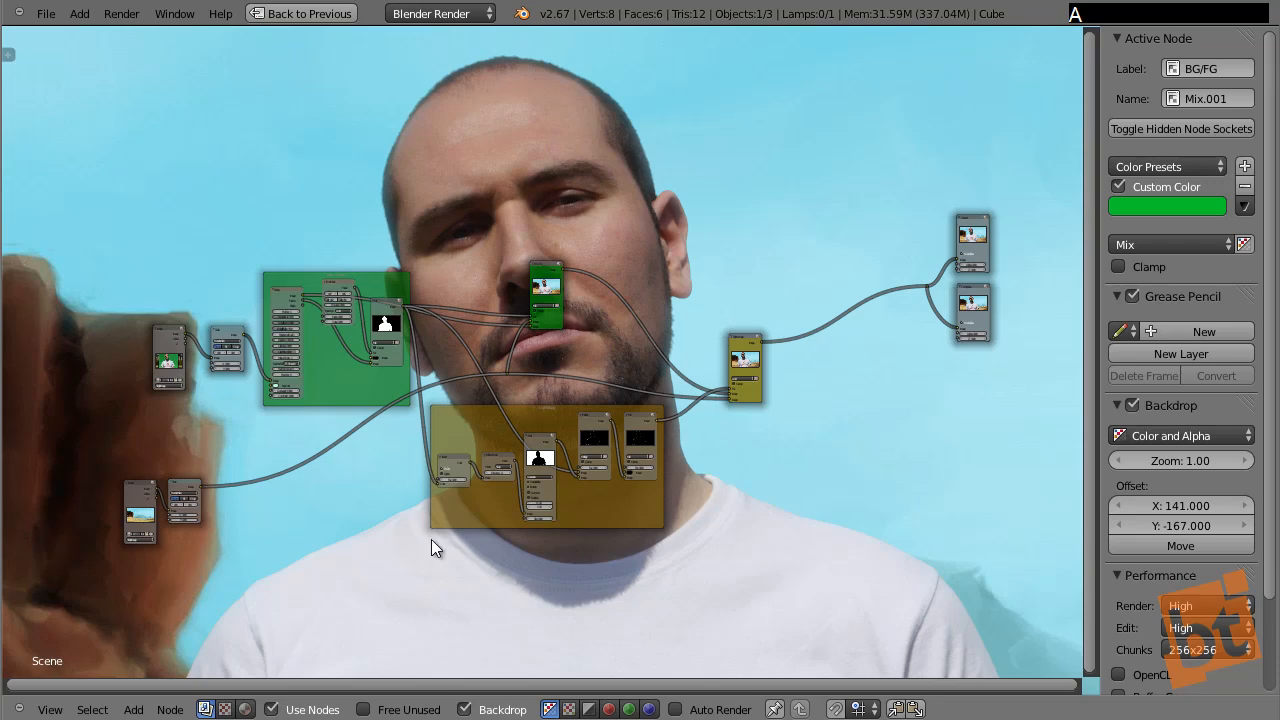
{"action": "middle_click_drag", "start_coordinate": [682, 361], "coordinate": [700, 351]}
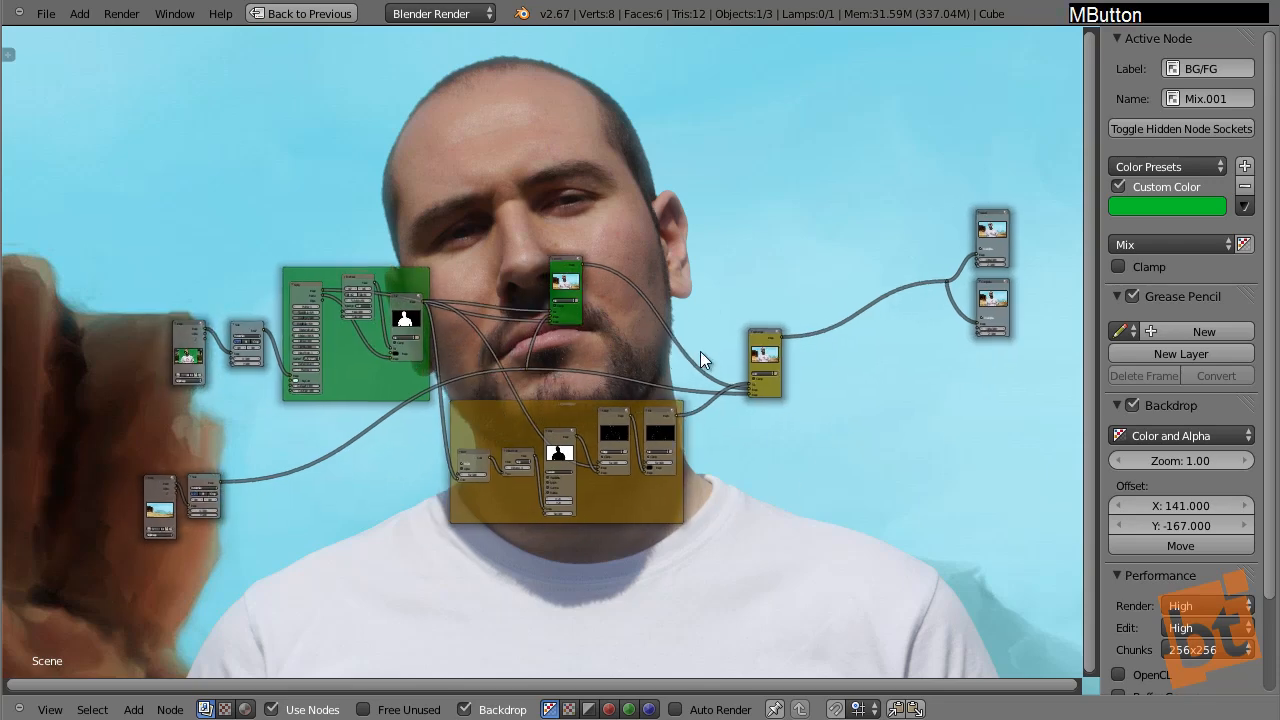
{"action": "scroll", "coordinate": [500, 385], "scroll_direction": "up", "scroll_amount": 5}
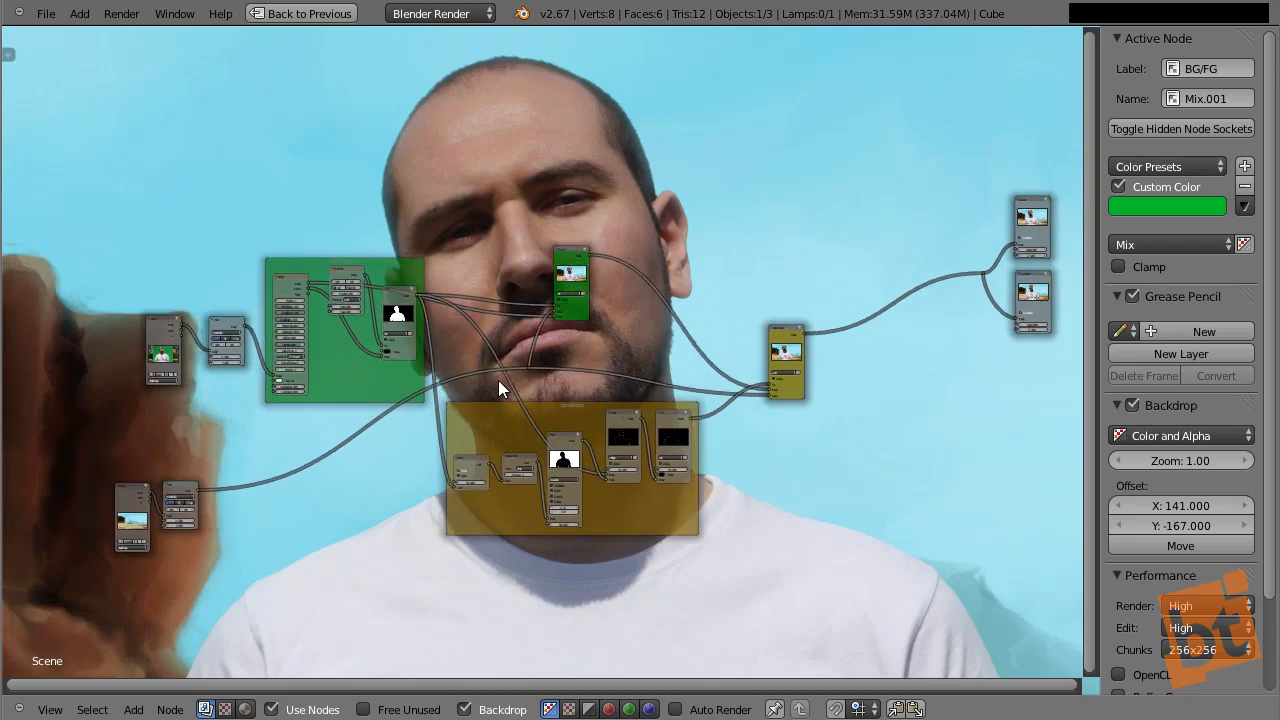
{"action": "middle_click_drag", "start_coordinate": [480, 434], "coordinate": [630, 295]}
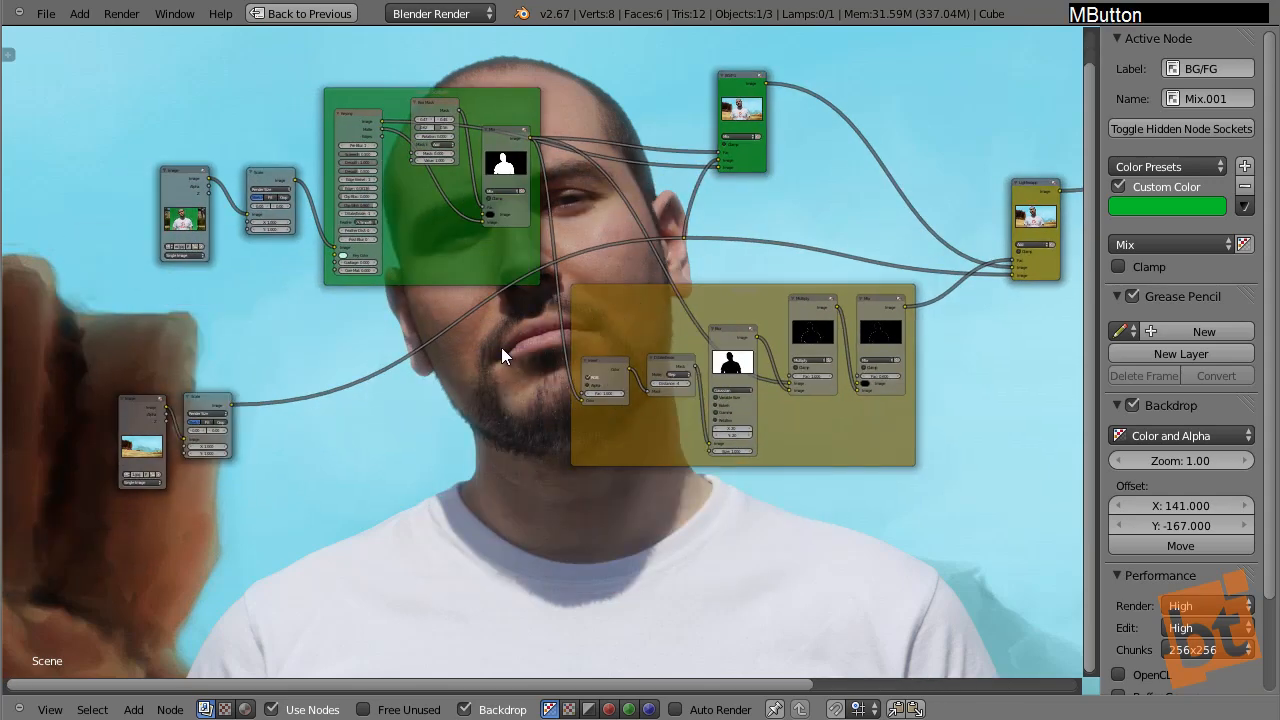
- Scale the backdrop down to a zoom of 0.58 and reposition it at offset X 35, Y 5
{"action": "scroll", "coordinate": [501, 348], "scroll_direction": "up", "scroll_amount": 2}
{"action": "middle_click_drag", "start_coordinate": [440, 441], "coordinate": [696, 438]}
{"action": "scroll", "coordinate": [437, 433], "scroll_direction": "up", "scroll_amount": 3}
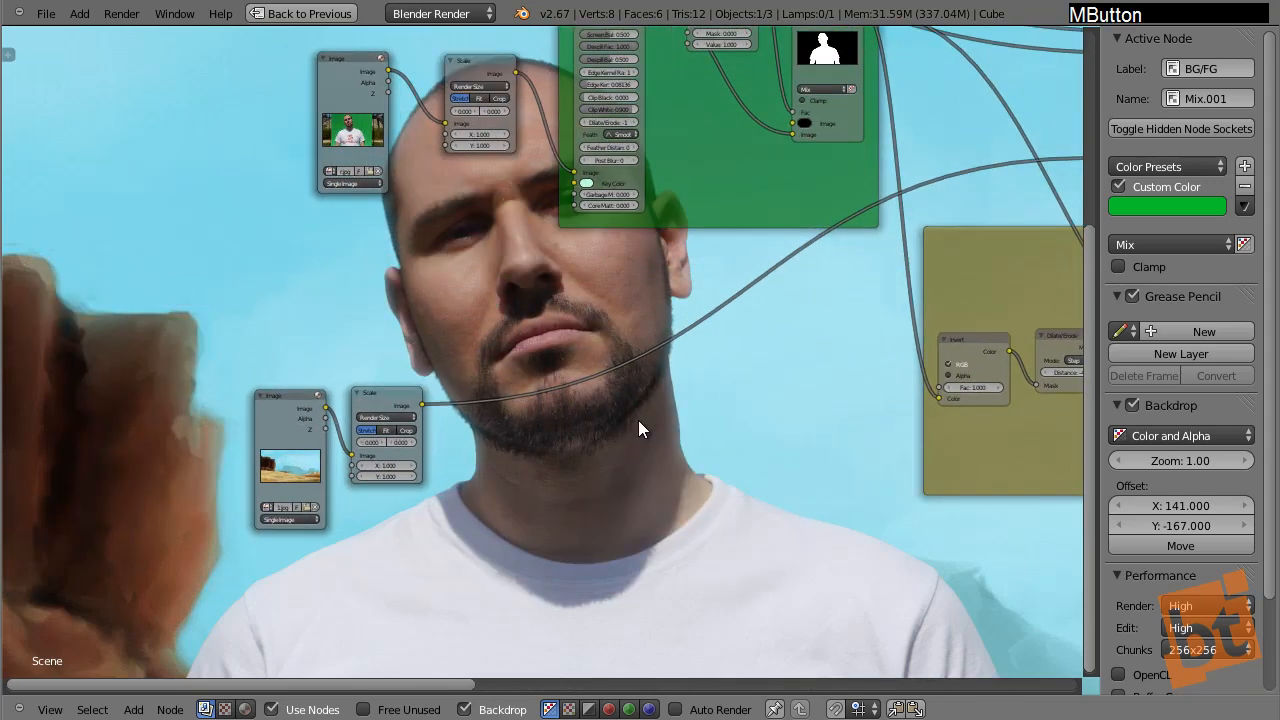
{"action": "key", "text": "v"}
{"action": "key", "text": "v"}
{"action": "key", "text": "v"}
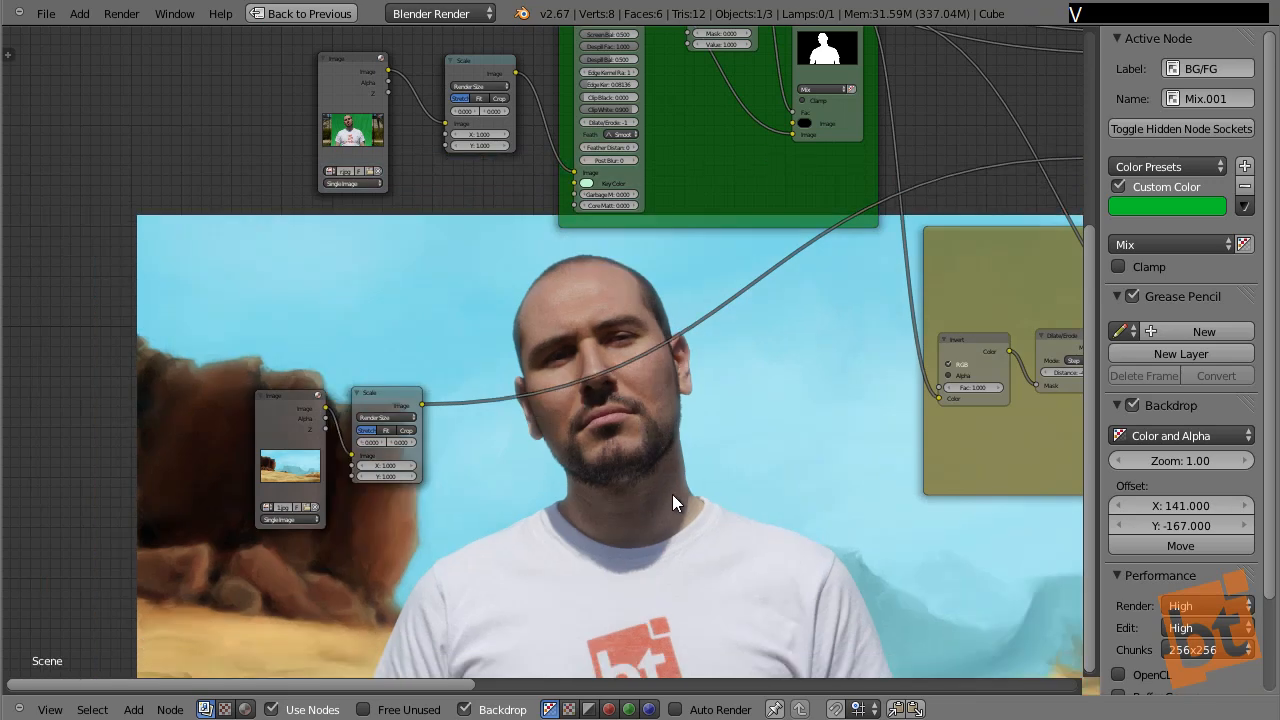
{"action": "middle_click_drag", "start_coordinate": [672, 494], "coordinate": [666, 420], "text": "alt"}
{"action": "key", "text": "alt+v"}
{"action": "middle_click_drag", "start_coordinate": [773, 406], "coordinate": [813, 440]}
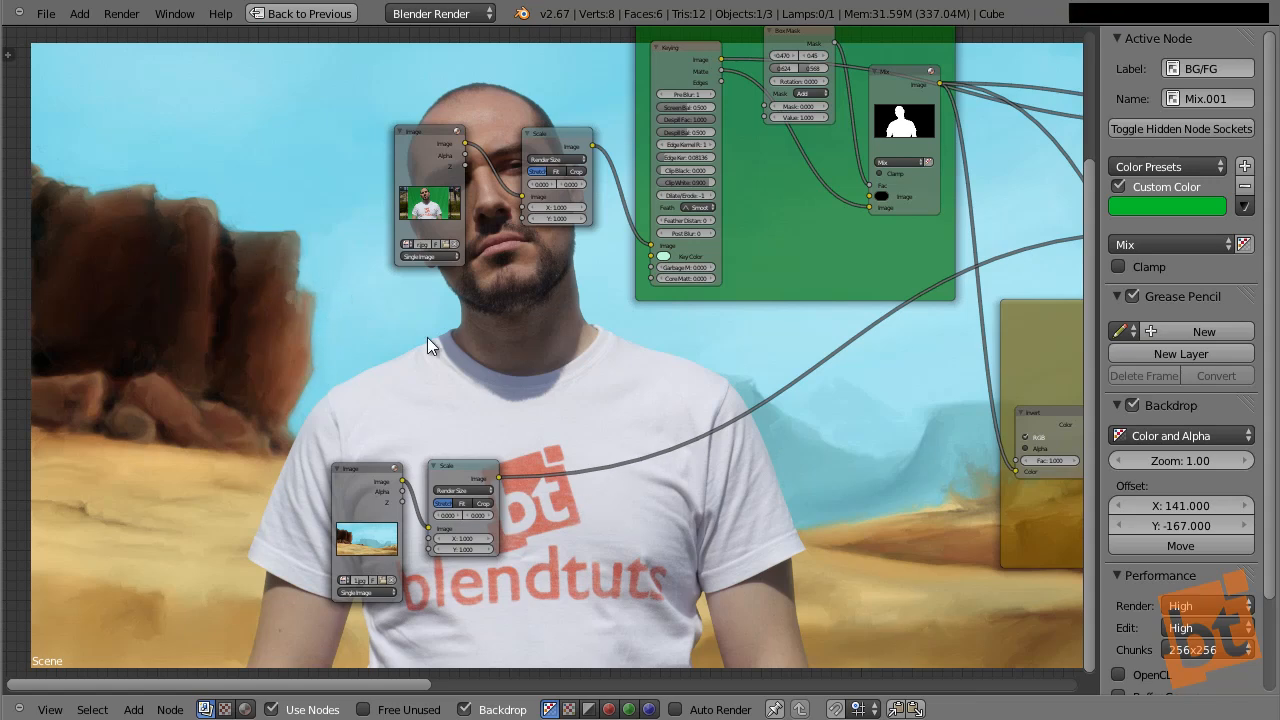
- Insert a Blur node on the link coming out of the desert background's Scale node
{"action": "middle_click_drag", "start_coordinate": [427, 337], "coordinate": [308, 348]}
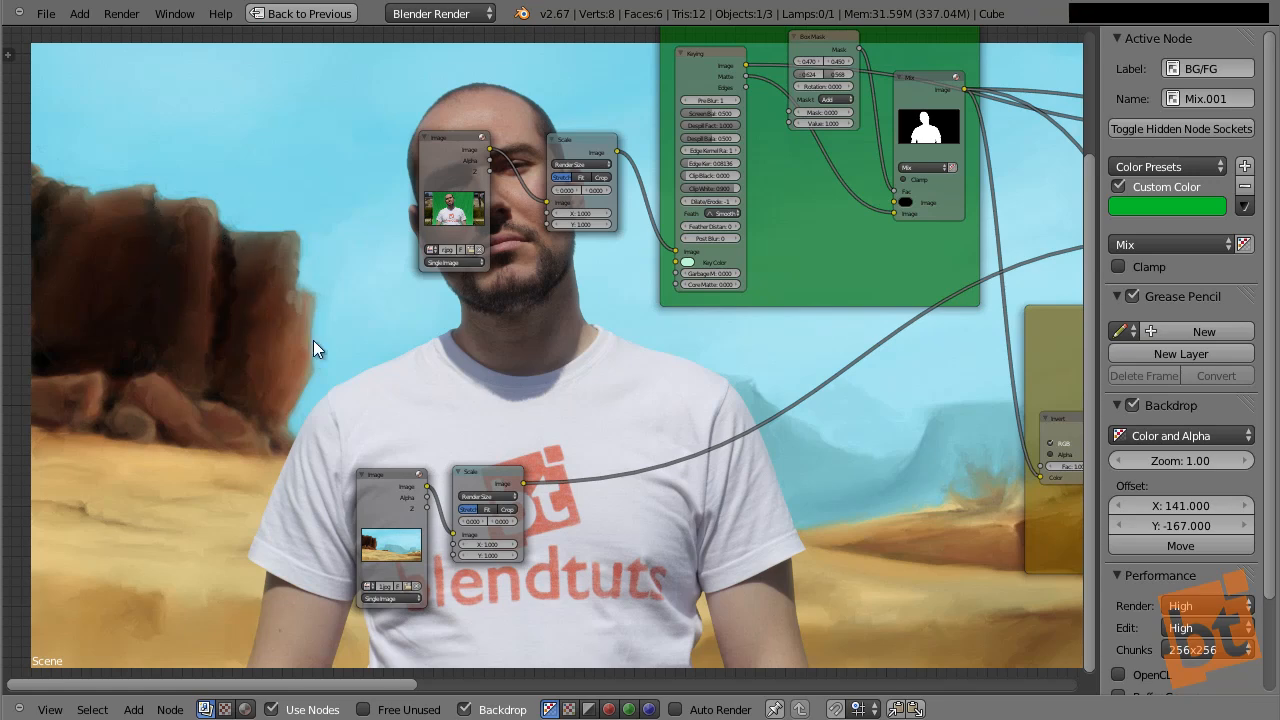
{"action": "mouse_move", "coordinate": [443, 408]}
{"action": "middle_mouse_down"}
{"action": "mouse_move", "coordinate": [481, 440]}
{"action": "mouse_move", "coordinate": [406, 423]}
{"action": "mouse_move", "coordinate": [428, 424]}
{"action": "middle_mouse_up"}
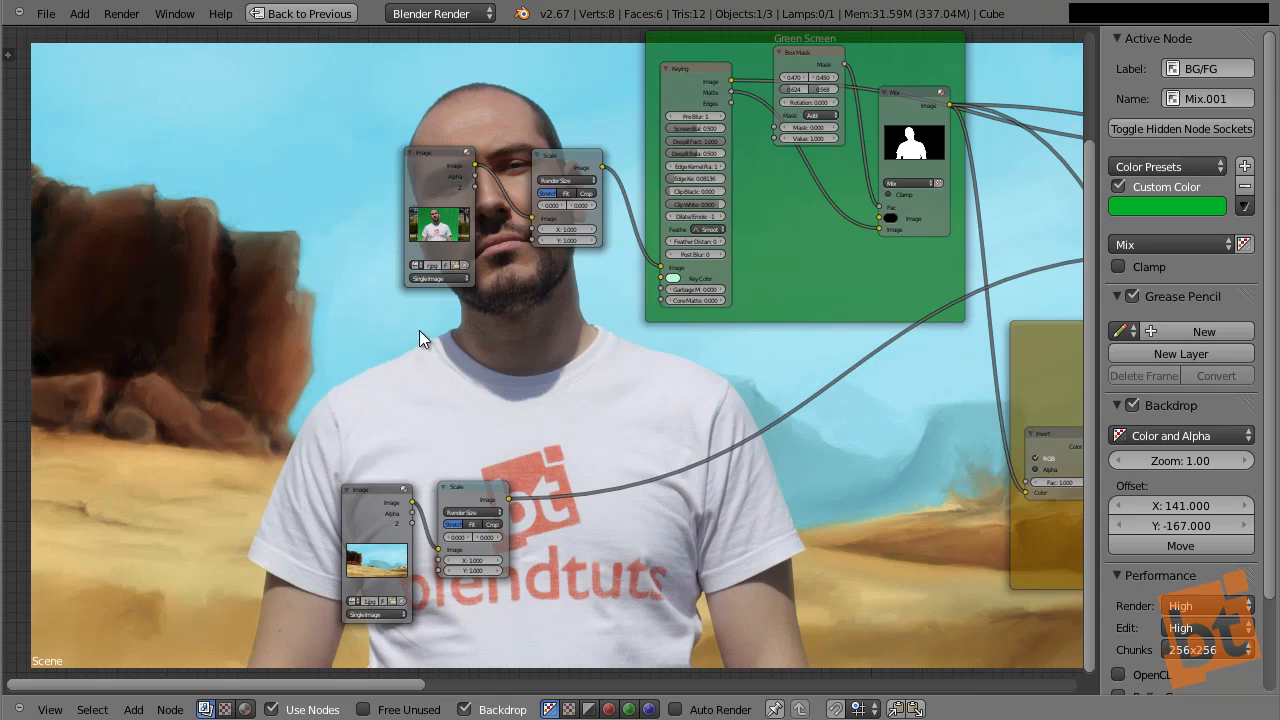
{"action": "mouse_move", "coordinate": [537, 397]}
{"action": "middle_mouse_down"}
{"action": "mouse_move", "coordinate": [475, 440]}
{"action": "mouse_move", "coordinate": [565, 395]}
{"action": "mouse_move", "coordinate": [535, 383]}
{"action": "middle_mouse_up"}
{"action": "key", "text": "shift+a"}
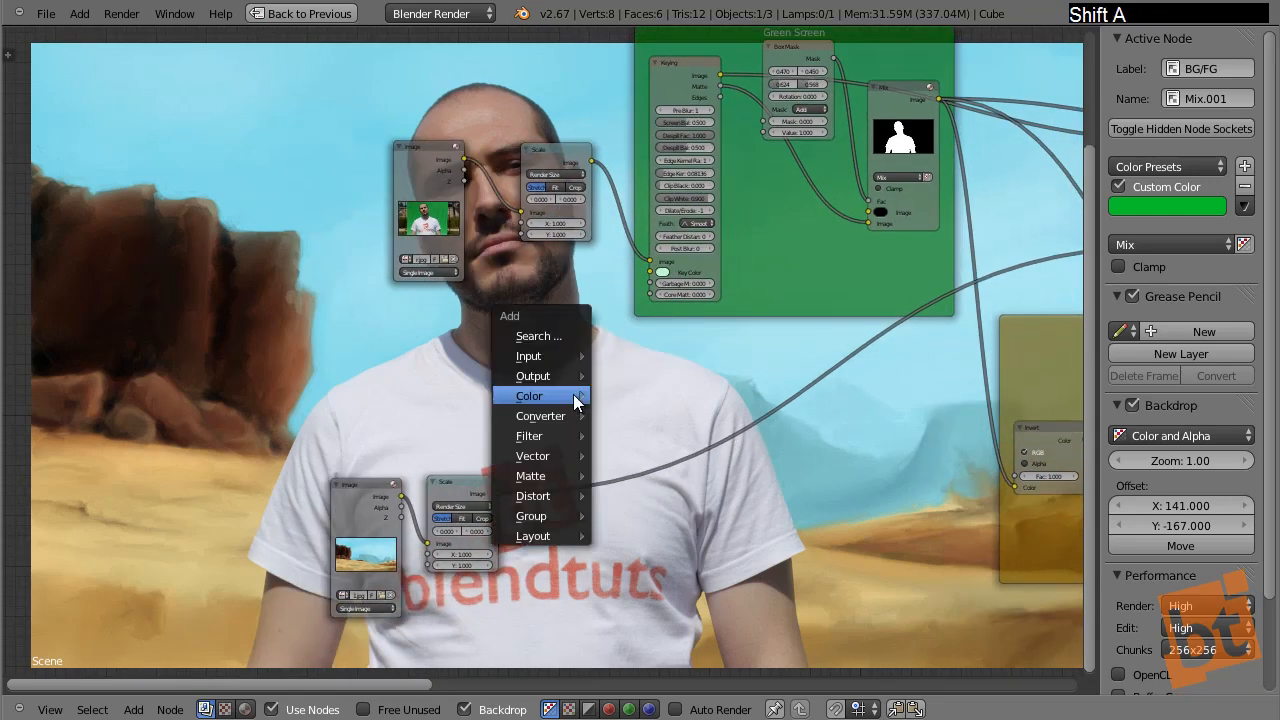
{"action": "mouse_move", "coordinate": [576, 402]}
{"action": "mouse_move", "coordinate": [537, 407]}
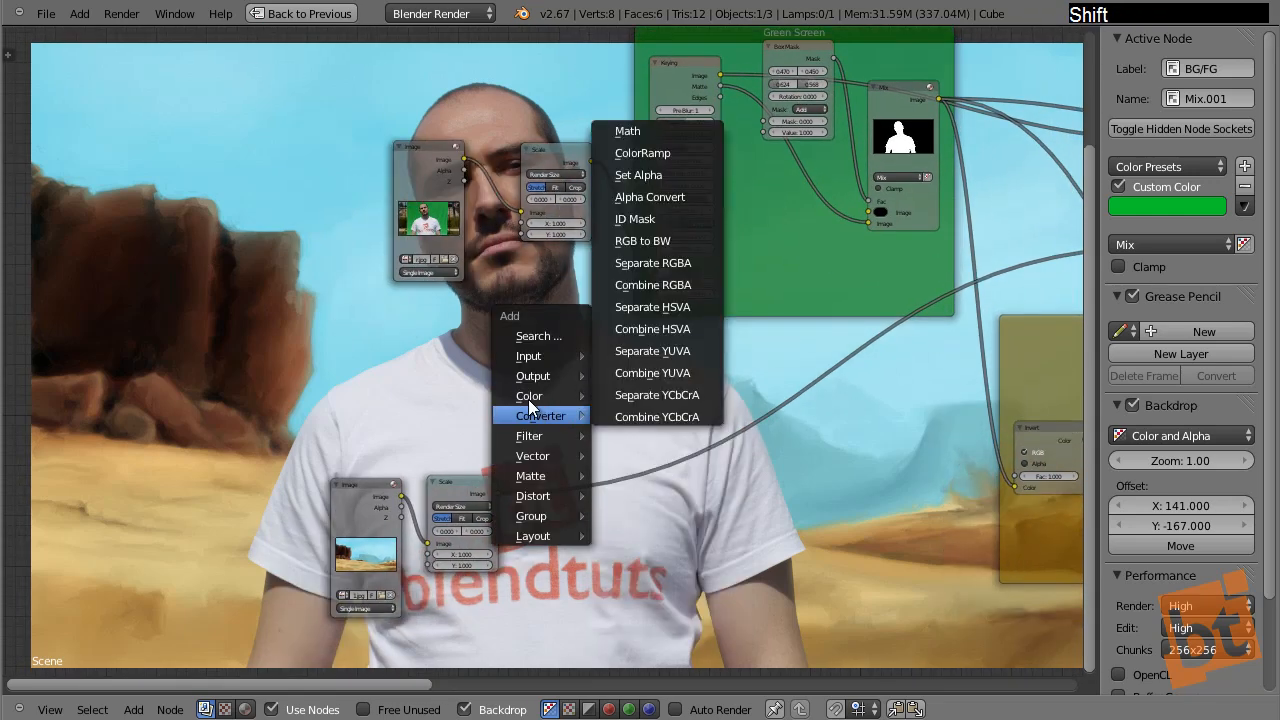
{"action": "mouse_move", "coordinate": [529, 437]}
{"action": "left_click", "coordinate": [640, 440]}
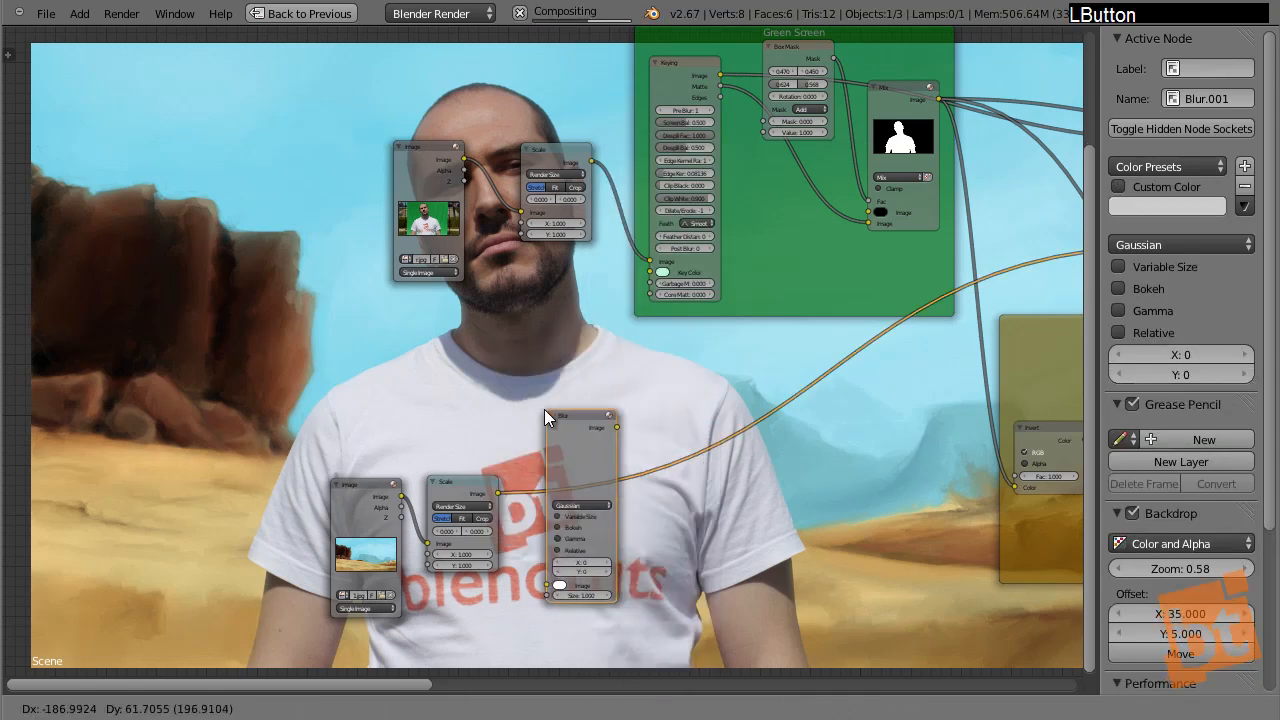
{"action": "left_click", "coordinate": [537, 409]}
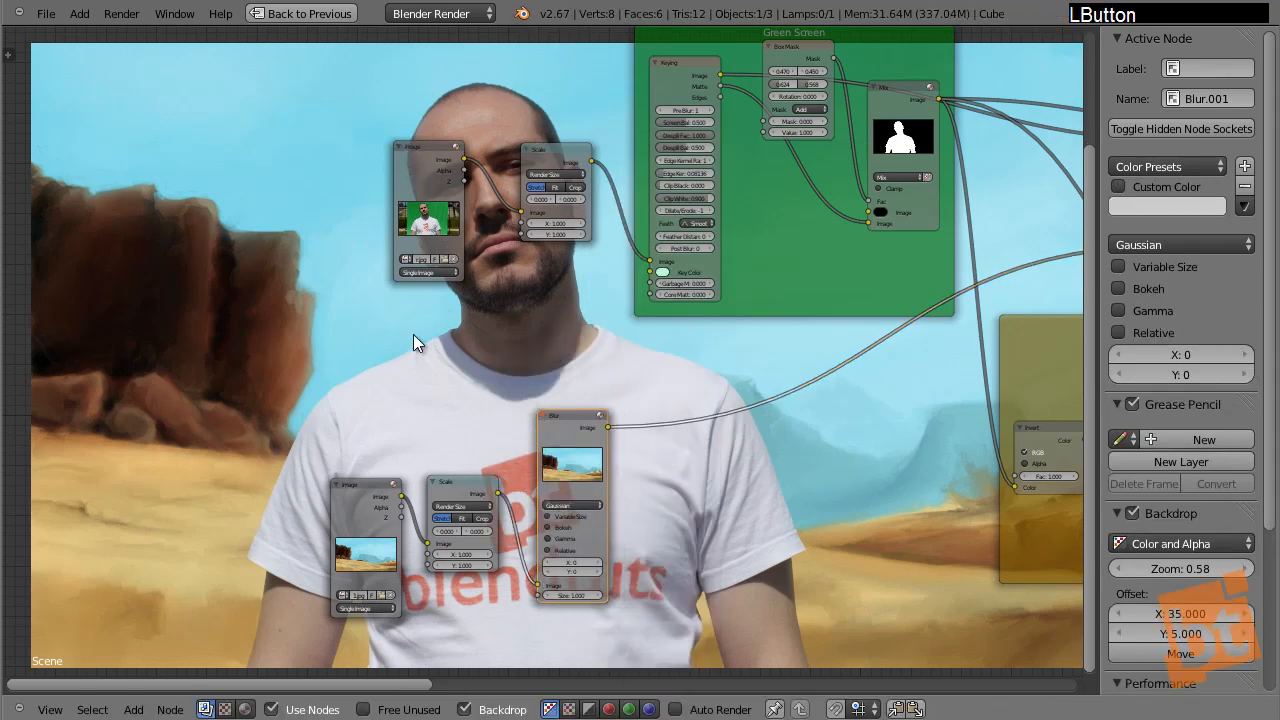
- Set the background Blur node's X and Y size to 10
{"action": "scroll", "coordinate": [569, 453], "scroll_direction": "up", "scroll_amount": 3}
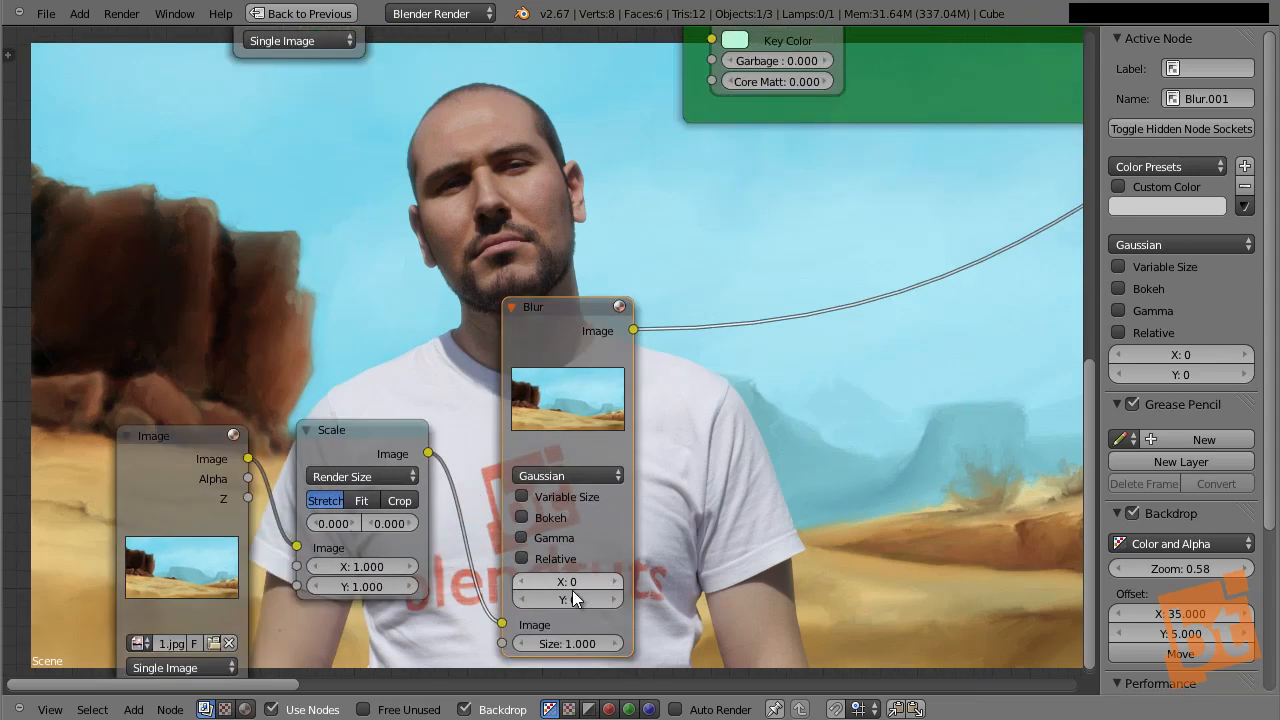
{"action": "left_click", "coordinate": [572, 582]}
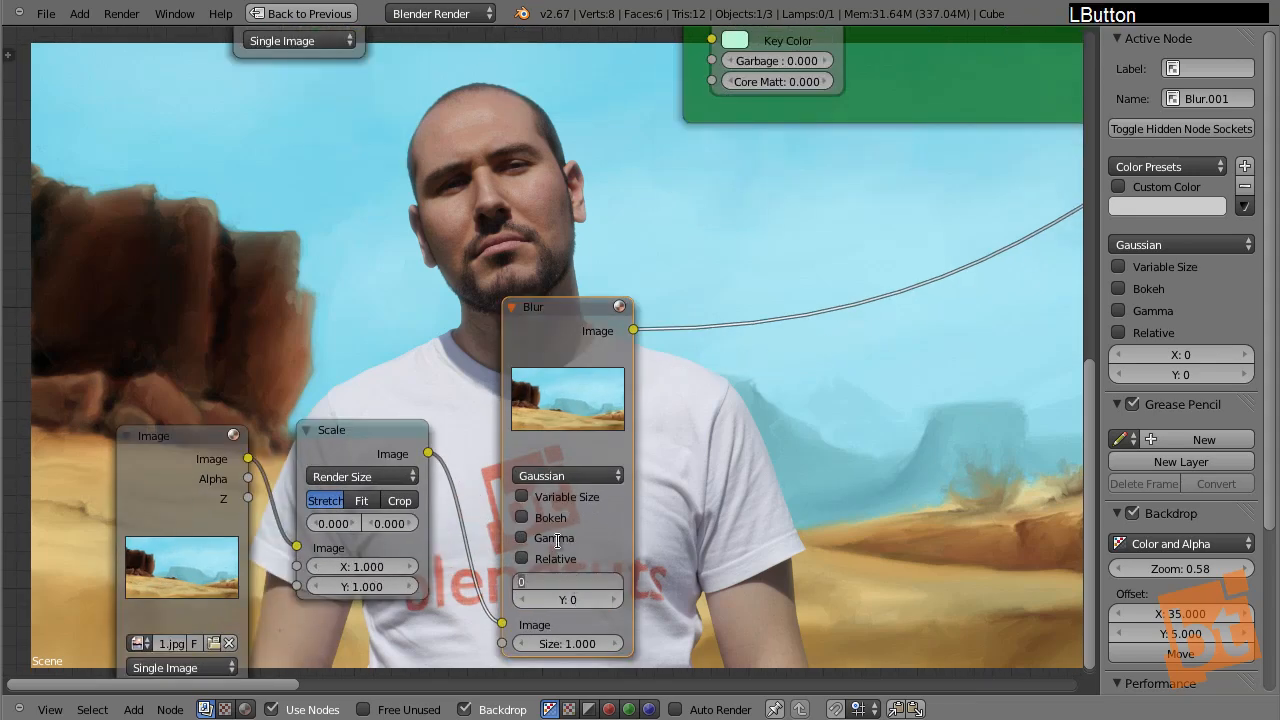
{"action": "type", "text": "10"}
{"action": "key", "text": "Tab"}
{"action": "type", "text": "10"}
{"action": "key", "text": "Return"}
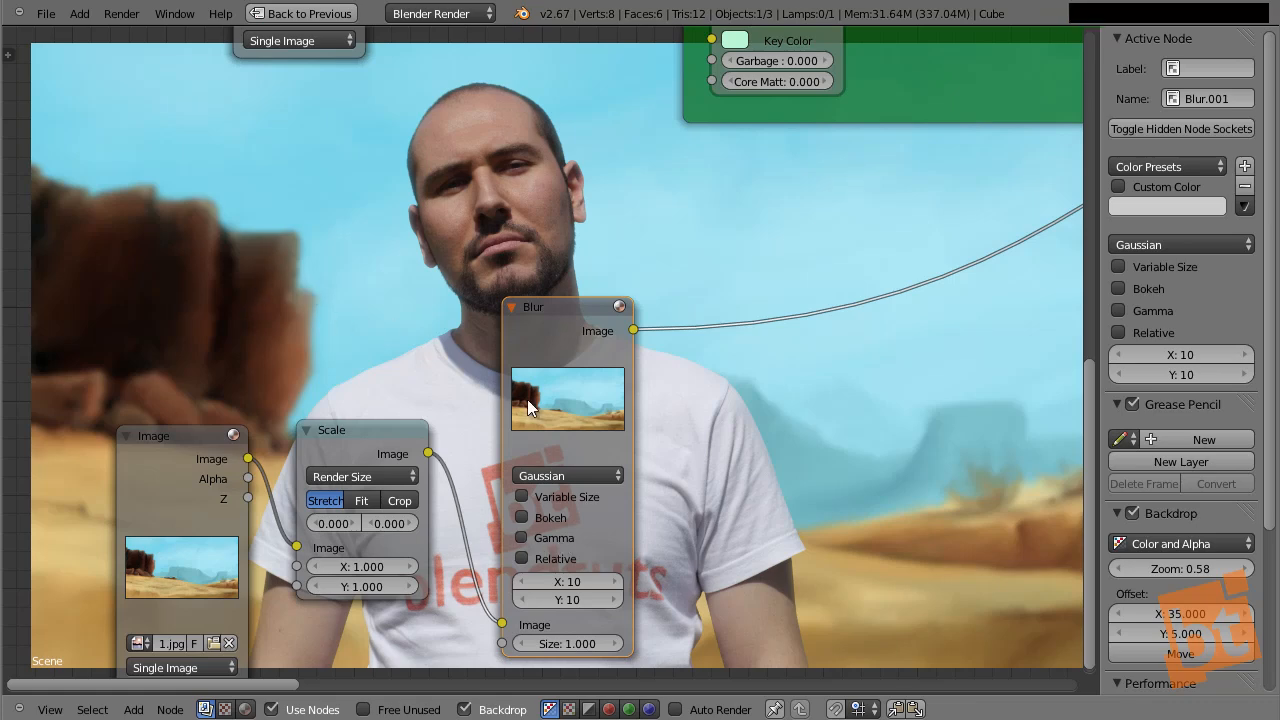
- Insert an RGB Curves node on the background link right after the Blur node
{"action": "middle_click_drag", "start_coordinate": [527, 399], "coordinate": [577, 396]}
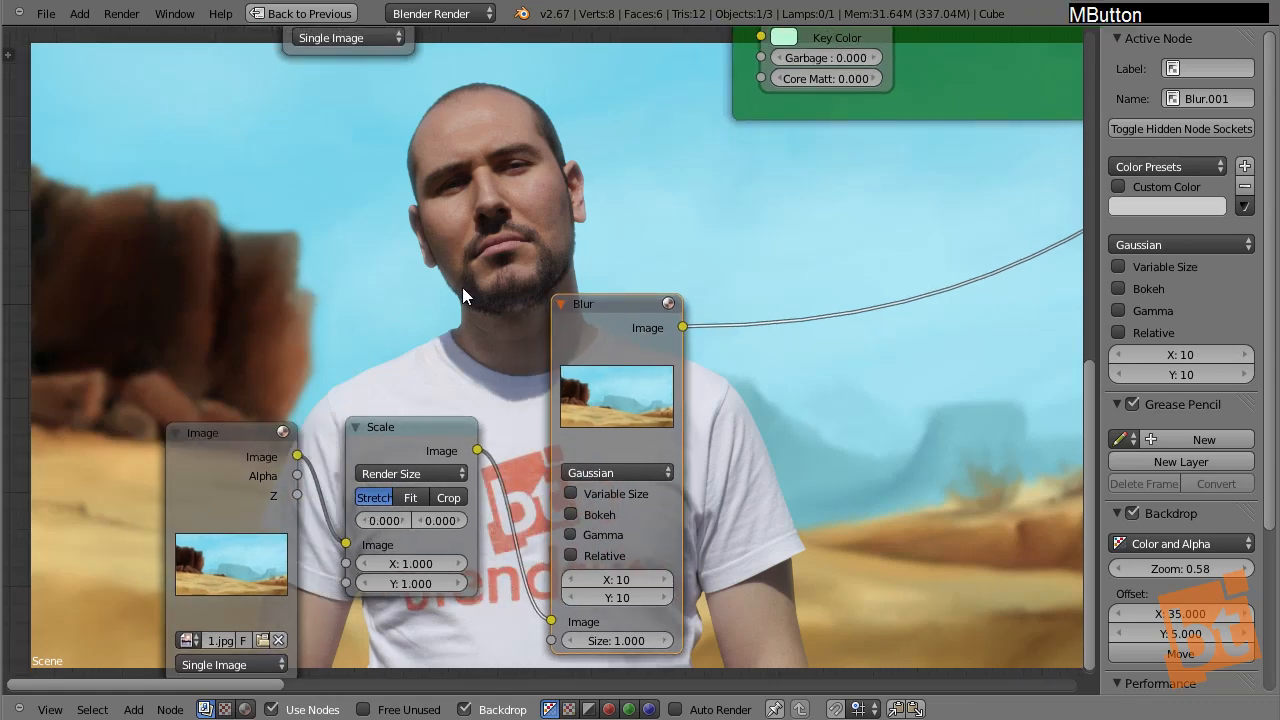
{"action": "middle_click_drag", "start_coordinate": [571, 388], "coordinate": [402, 406]}
{"action": "scroll", "coordinate": [404, 404], "scroll_direction": "down", "scroll_amount": 4}
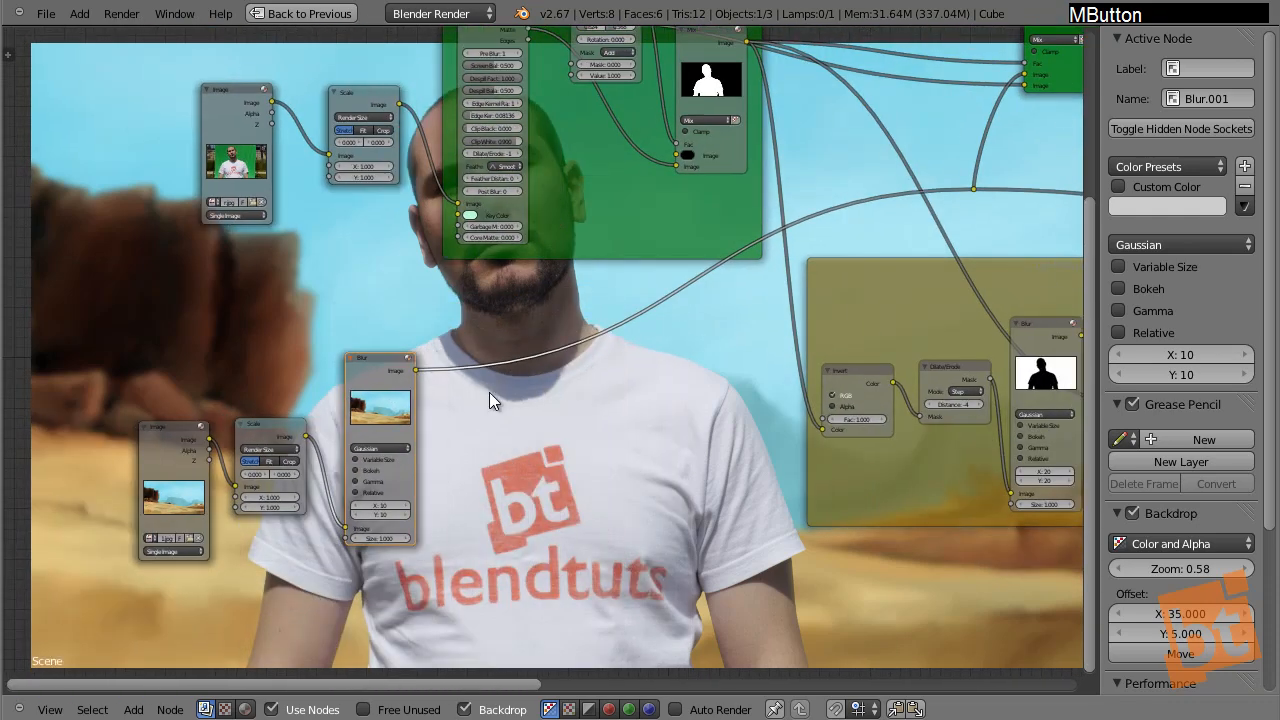
{"action": "key", "text": "shift+a"}
{"action": "mouse_move", "coordinate": [568, 424]}
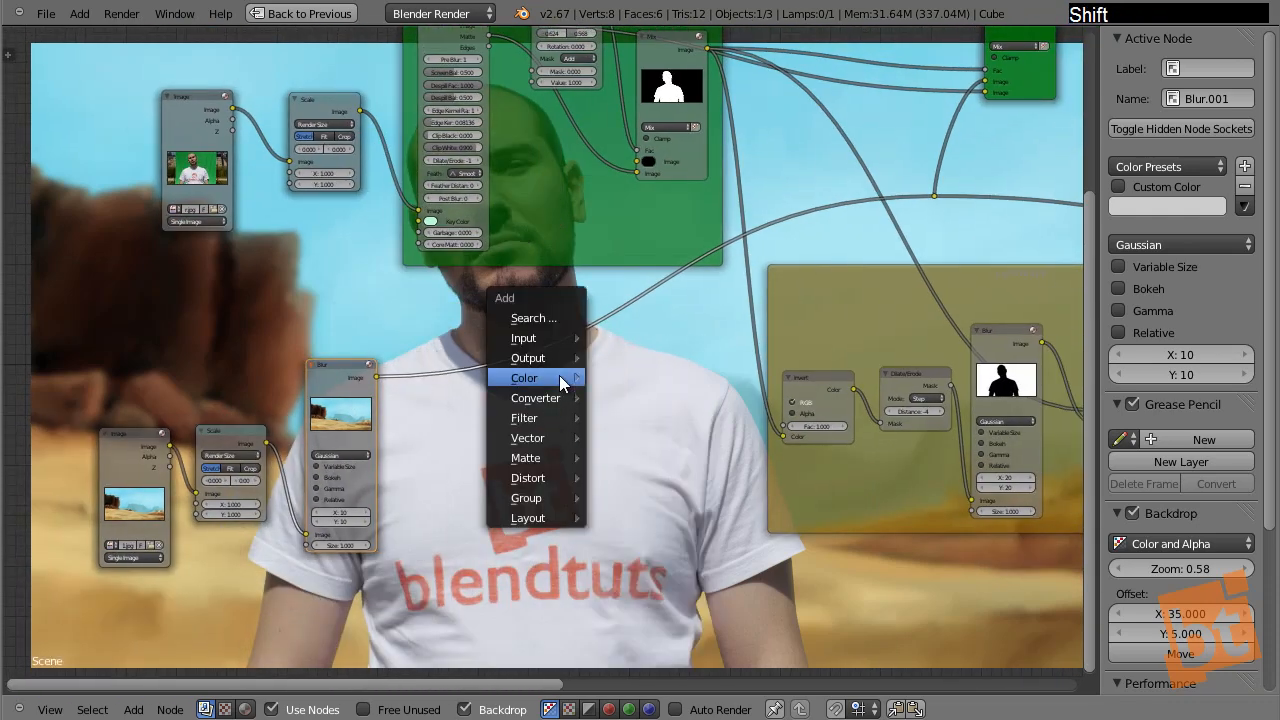
{"action": "mouse_move", "coordinate": [559, 375]}
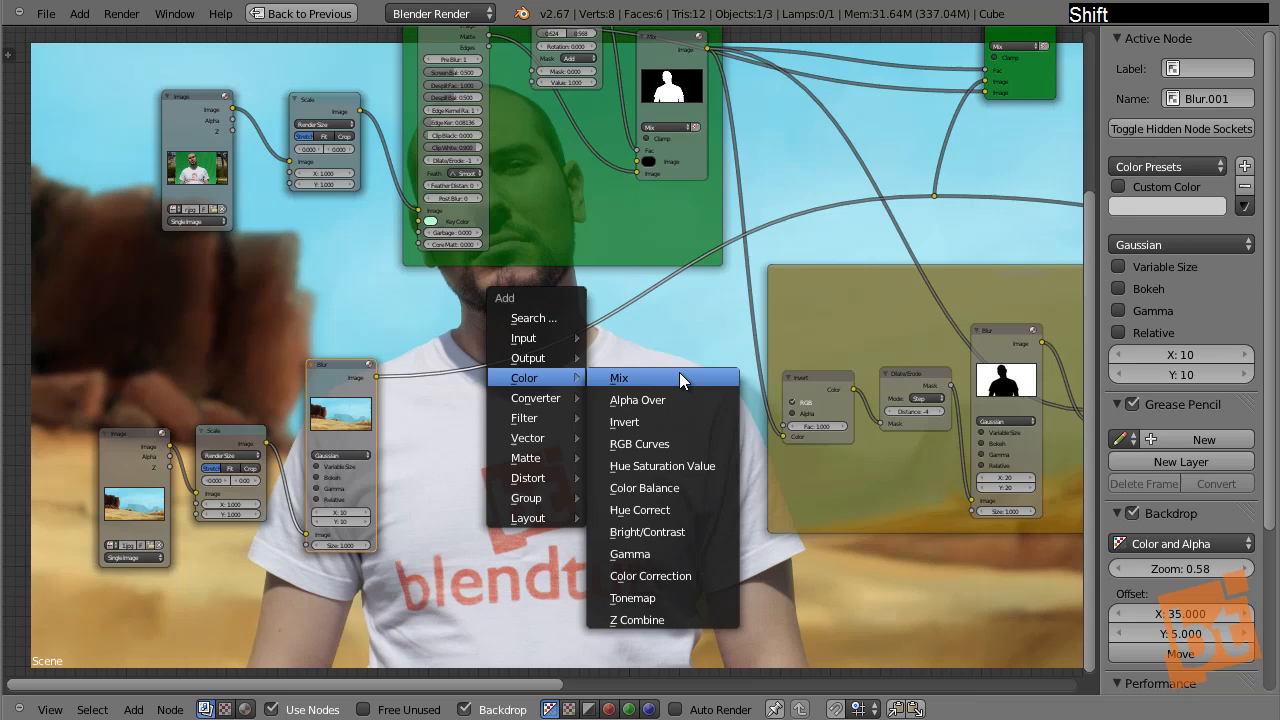
{"action": "left_click", "coordinate": [644, 443]}
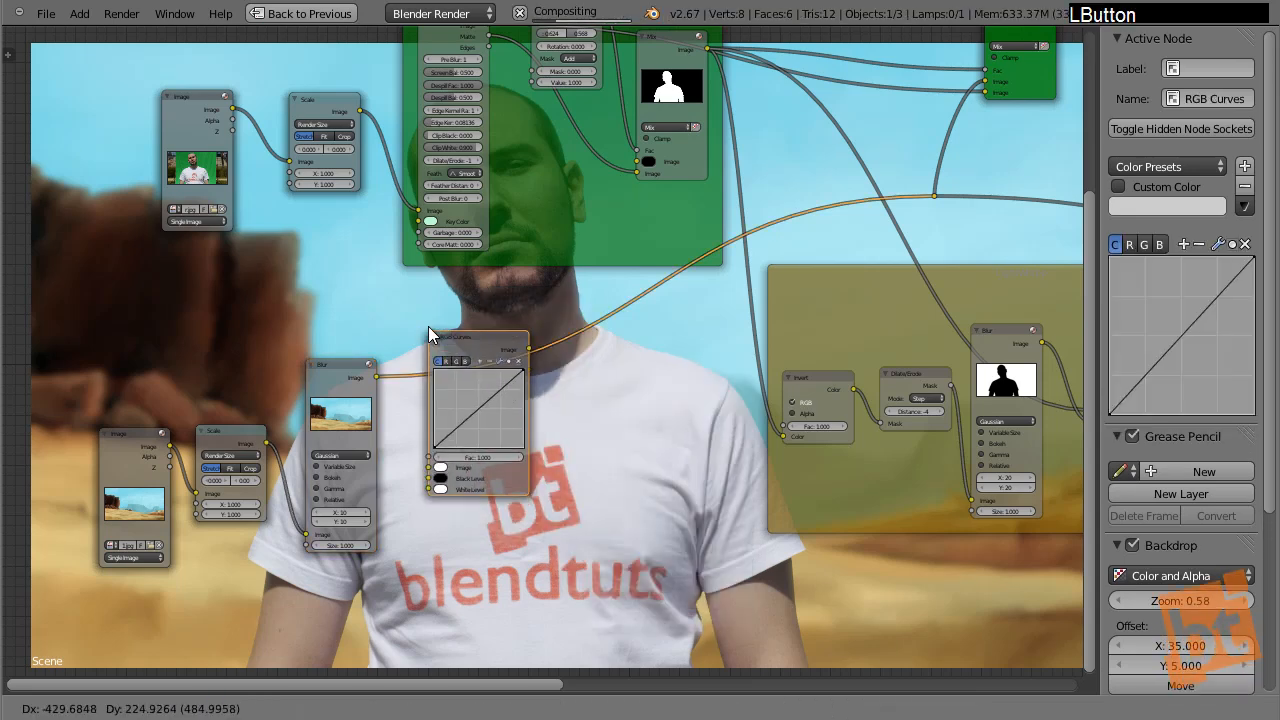
{"action": "left_click", "coordinate": [464, 406]}
- Darken the background with a combined-curve point at about X 0.567, Y 0.419 in the RGB Curves node
{"action": "scroll", "coordinate": [458, 390], "scroll_direction": "up", "scroll_amount": 3}
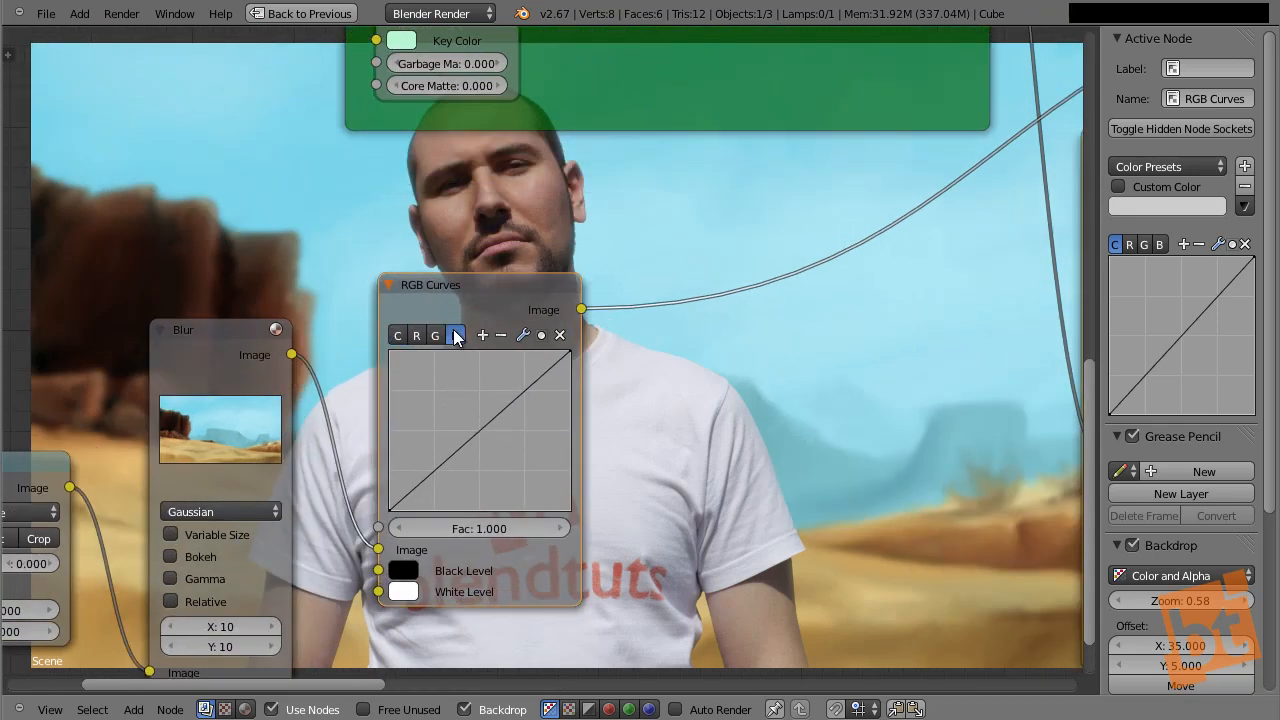
{"action": "left_click", "coordinate": [397, 335]}
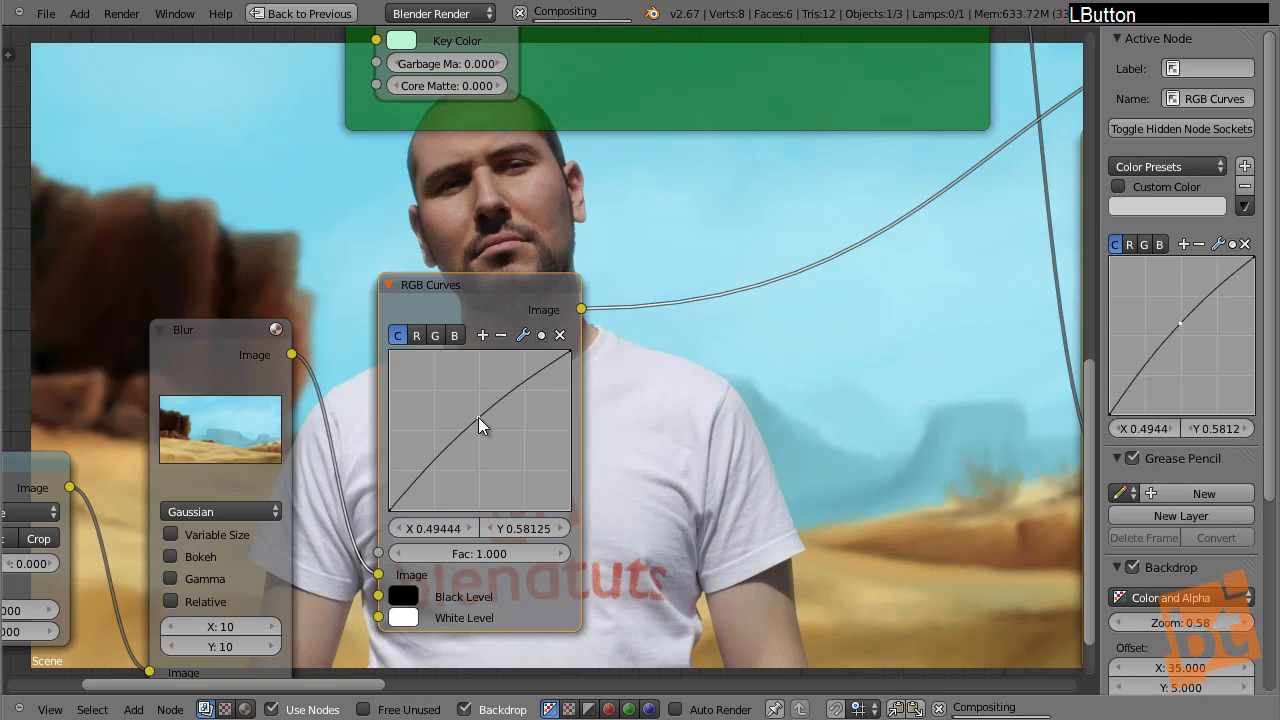
{"action": "left_click_drag", "start_coordinate": [478, 417], "coordinate": [491, 447]}
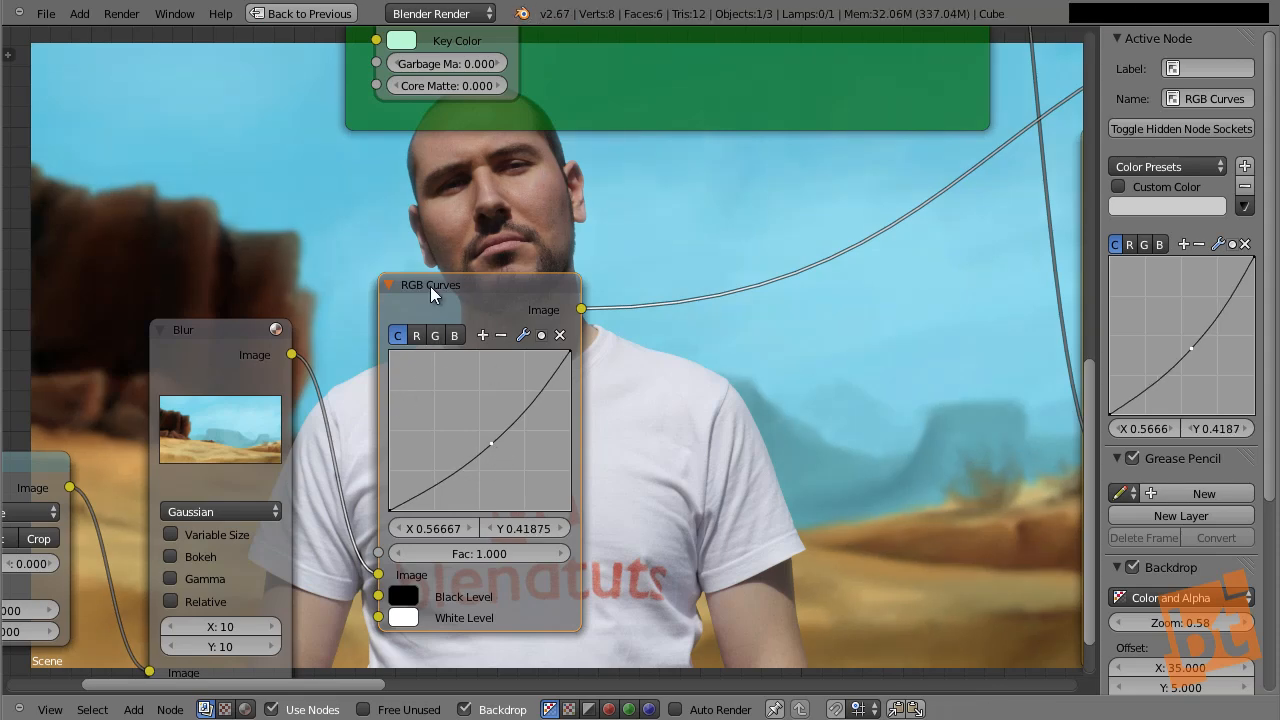
- Move the RGB Curves node down level with Blur and lower its blue curve with a point at about X 0.533, Y 0.413
{"action": "middle_click_drag", "start_coordinate": [446, 295], "coordinate": [470, 280]}
{"action": "left_click_drag", "start_coordinate": [493, 271], "coordinate": [495, 348]}
{"action": "middle_click_drag", "start_coordinate": [495, 348], "coordinate": [509, 279]}
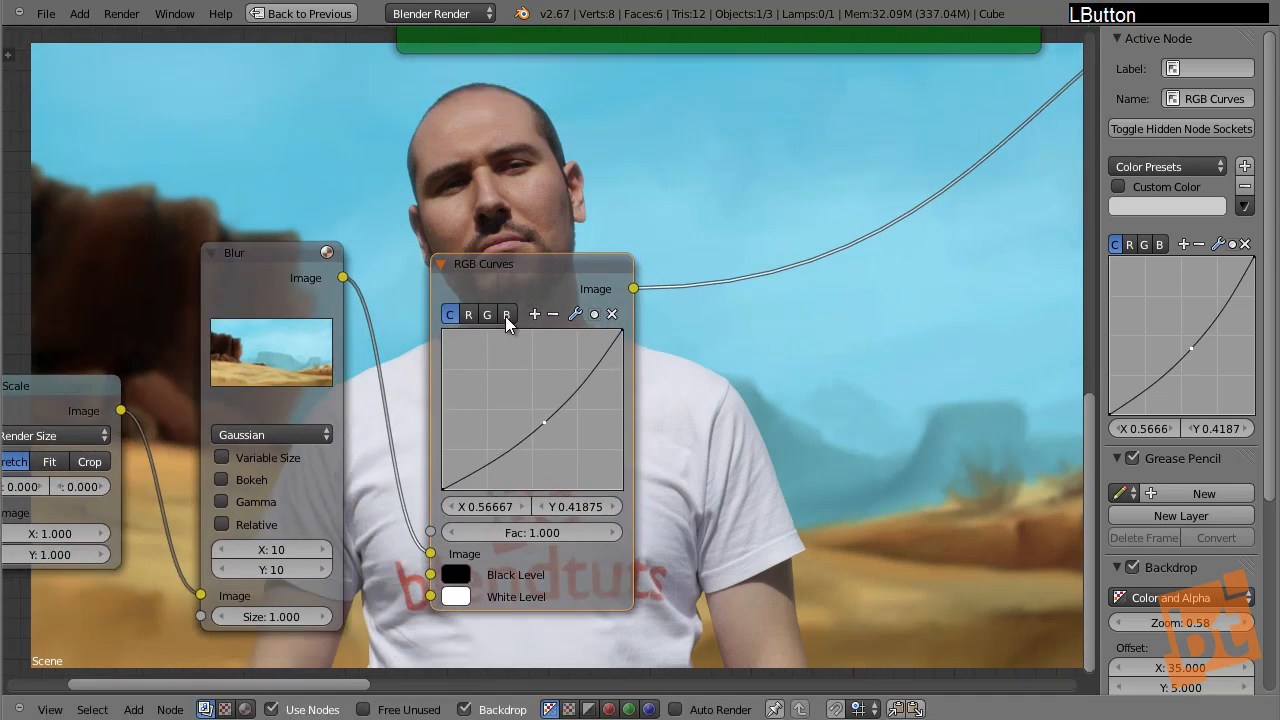
{"action": "left_click", "coordinate": [505, 315]}
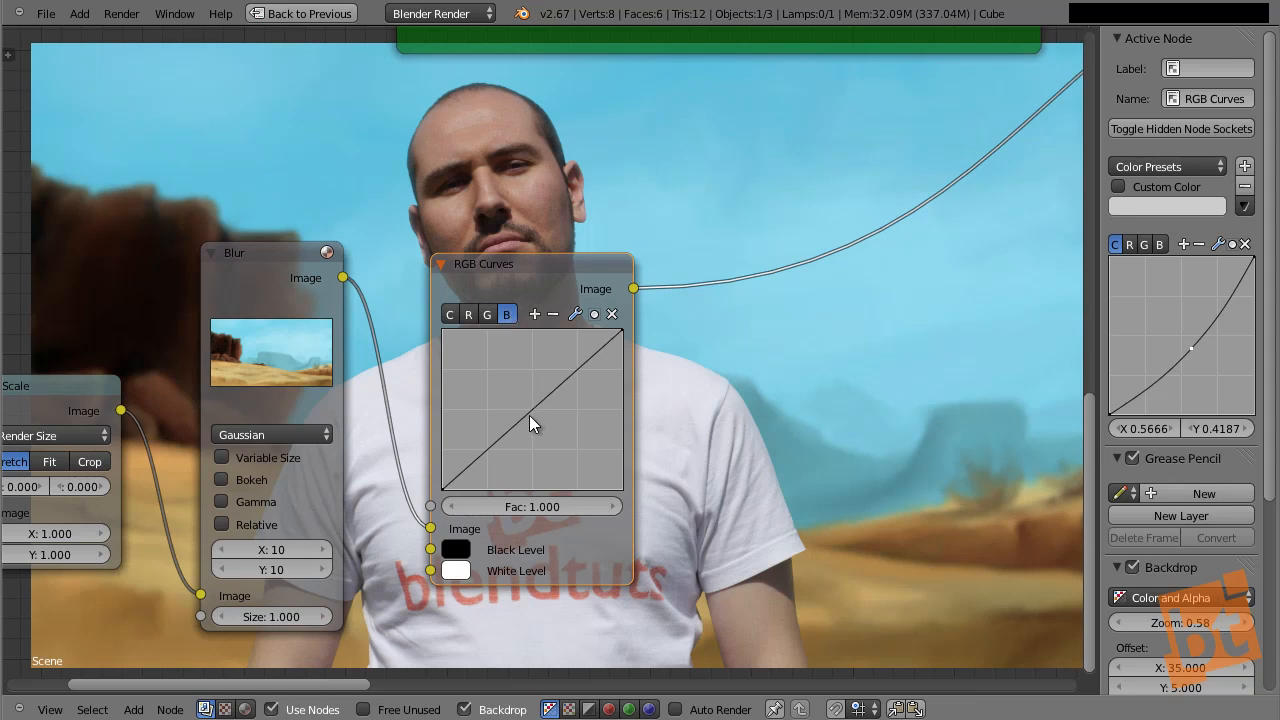
{"action": "left_click_drag", "start_coordinate": [529, 415], "coordinate": [538, 424]}
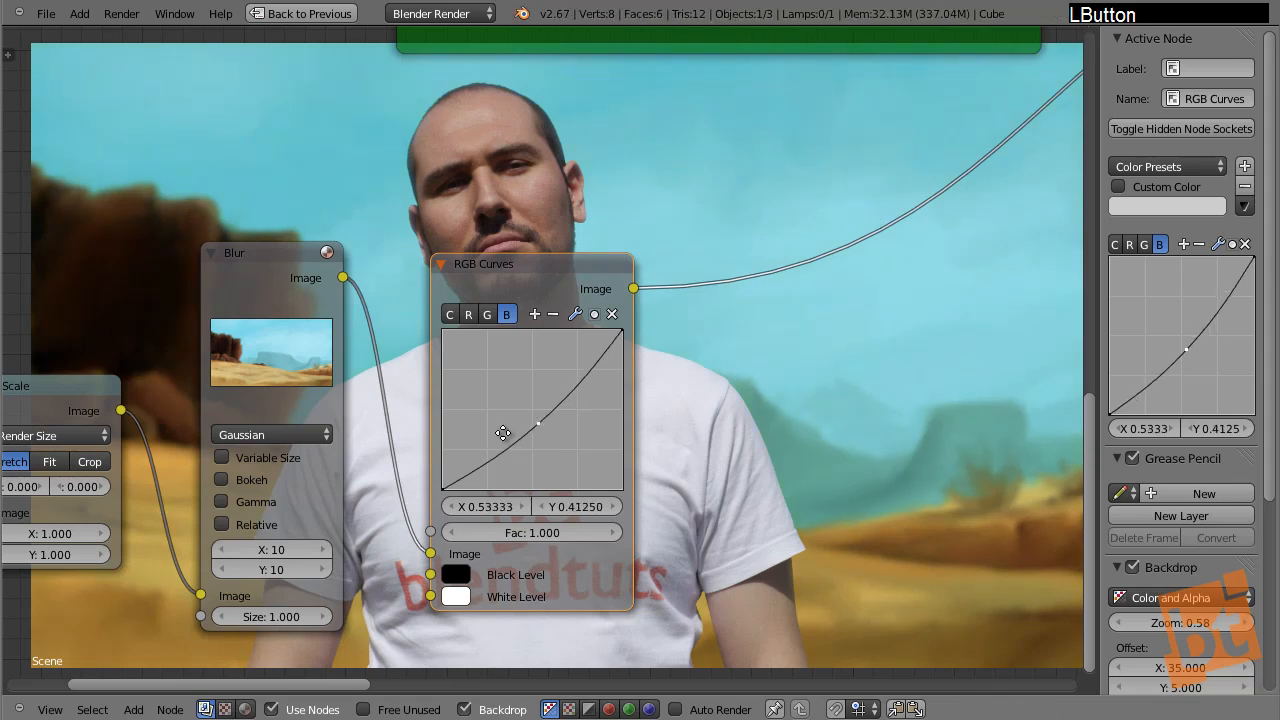
- Duplicate the background's RGB Curves node and place the copy above the Green Screen frame
{"action": "scroll", "coordinate": [503, 433], "scroll_direction": "down", "scroll_amount": 5}
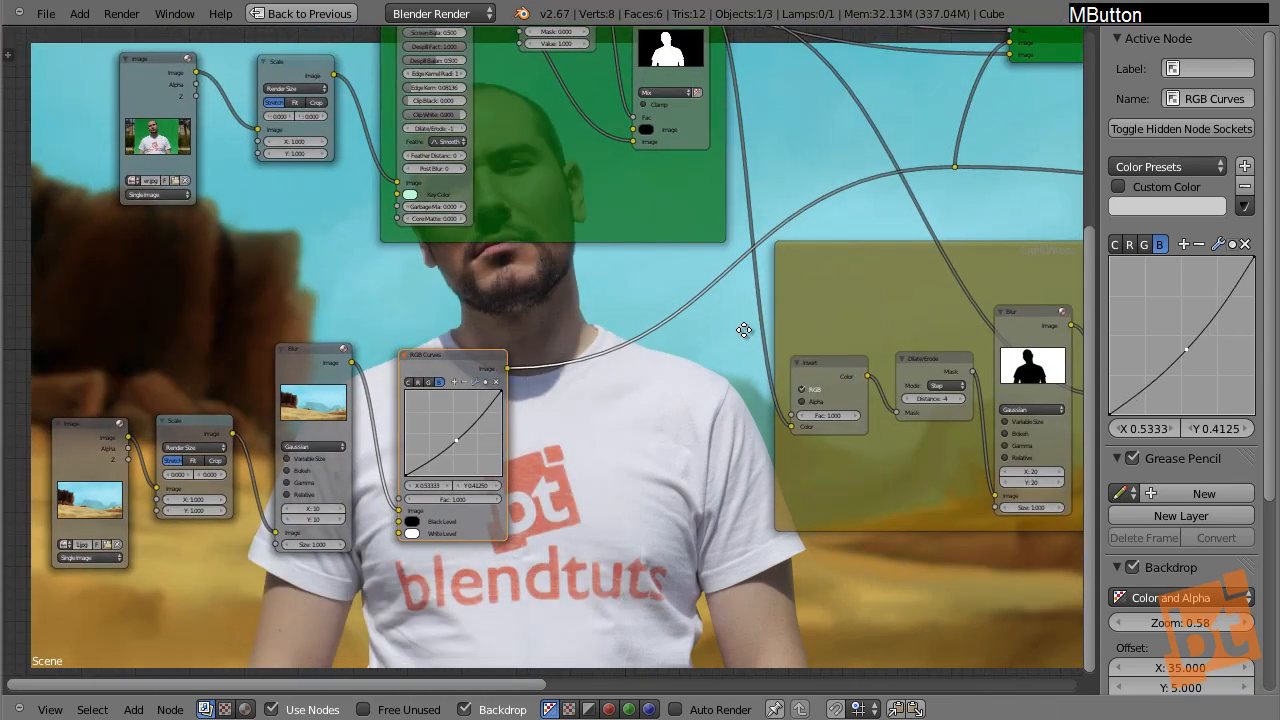
{"action": "middle_click_drag", "start_coordinate": [744, 330], "coordinate": [502, 358]}
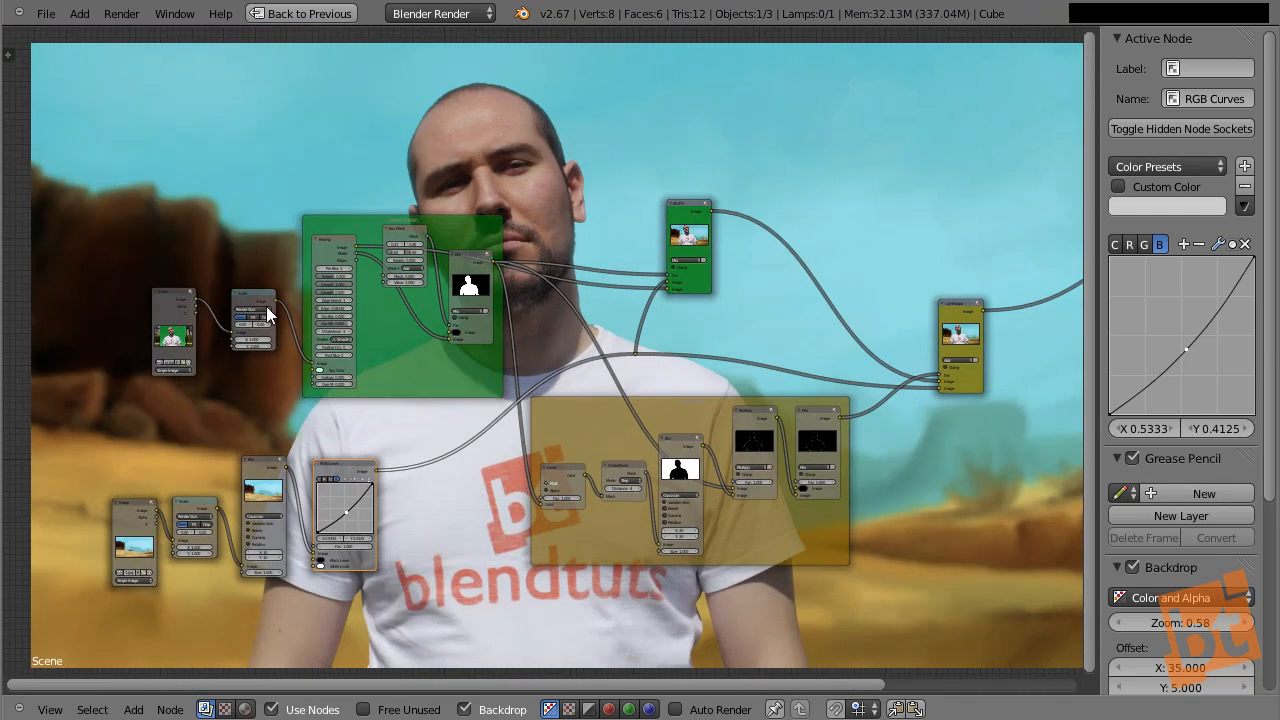
{"action": "scroll", "coordinate": [506, 304], "scroll_direction": "up", "scroll_amount": 1}
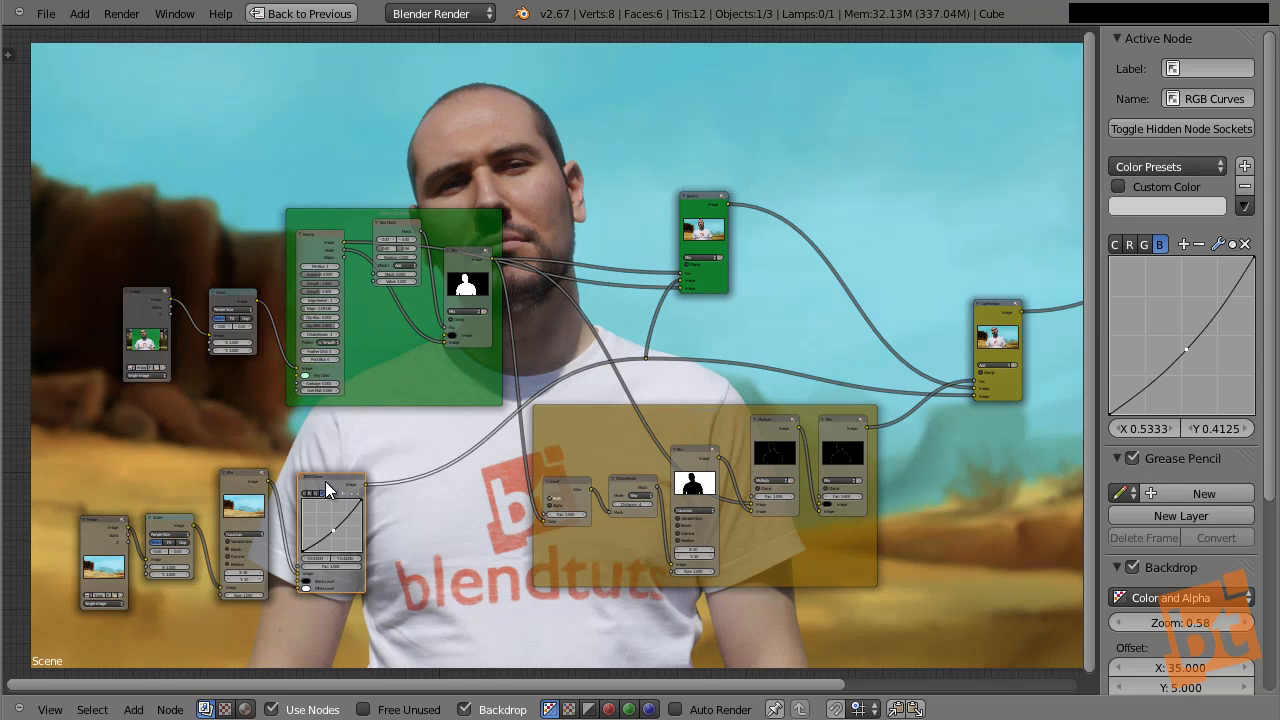
{"action": "key", "text": "shift+d"}
{"action": "left_click", "coordinate": [450, 198]}
{"action": "middle_click_drag", "start_coordinate": [450, 198], "coordinate": [351, 340]}
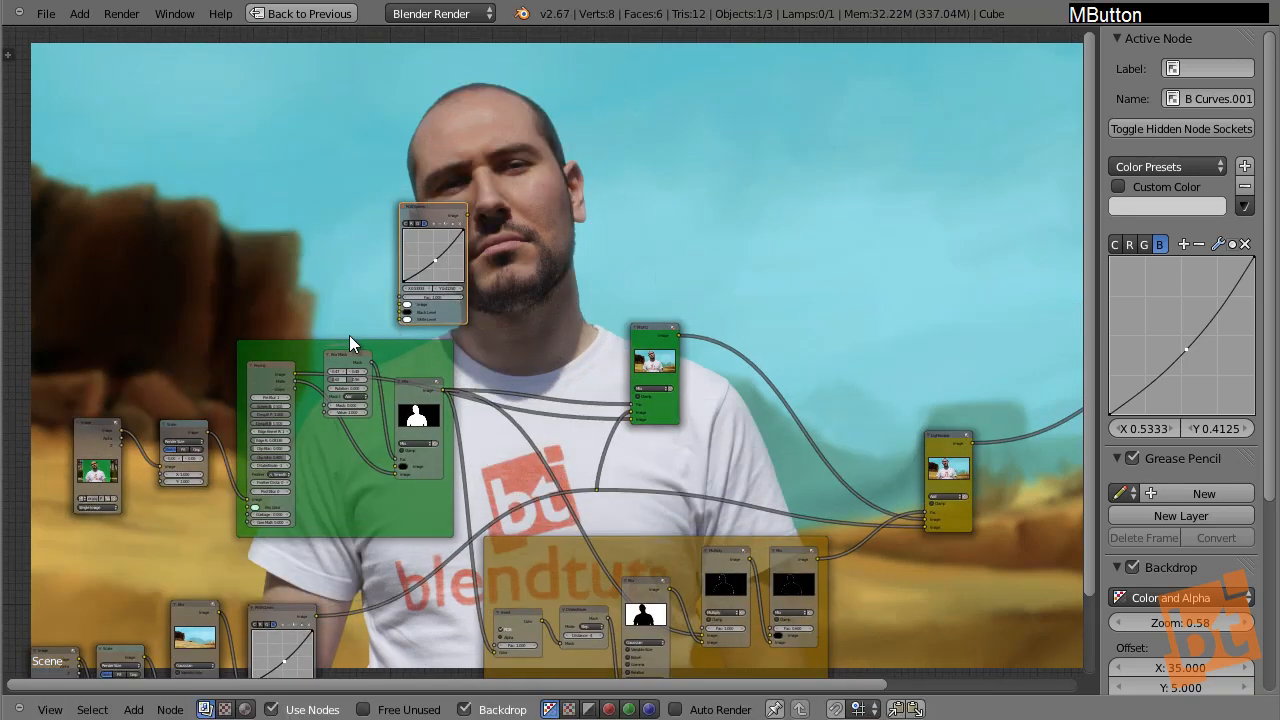
- Link the Keying node's Image output to the copied RGB Curves node and its output to the BG/FG node's second Image input
{"action": "scroll", "coordinate": [351, 340], "scroll_direction": "up", "scroll_amount": 3}
{"action": "left_click", "coordinate": [311, 343]}
{"action": "left_click_drag", "start_coordinate": [262, 397], "coordinate": [427, 286]}
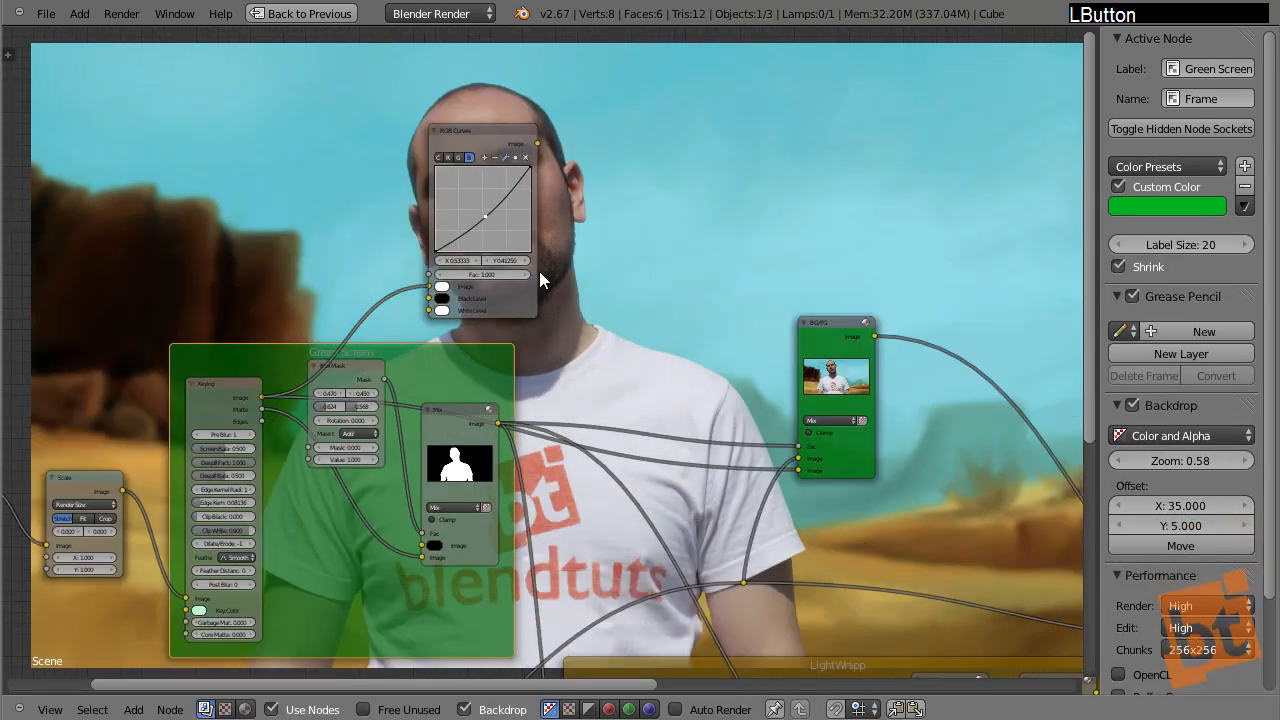
{"action": "left_click_drag", "start_coordinate": [537, 143], "coordinate": [800, 471]}
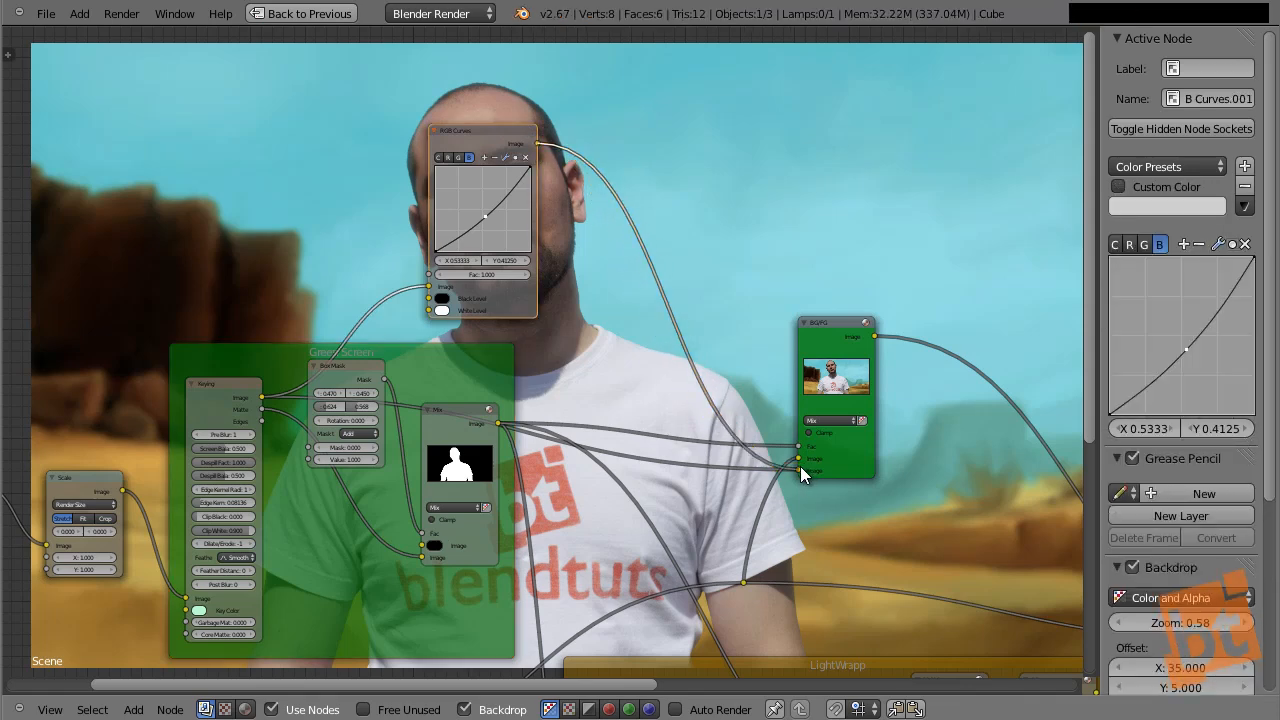
- Straighten the combined curve of the foreground RGB Curves node by moving its point to about X 0.489, Y 0.500
{"action": "middle_click_drag", "start_coordinate": [622, 312], "coordinate": [802, 392]}
{"action": "scroll", "coordinate": [638, 256], "scroll_direction": "up", "scroll_amount": 3}
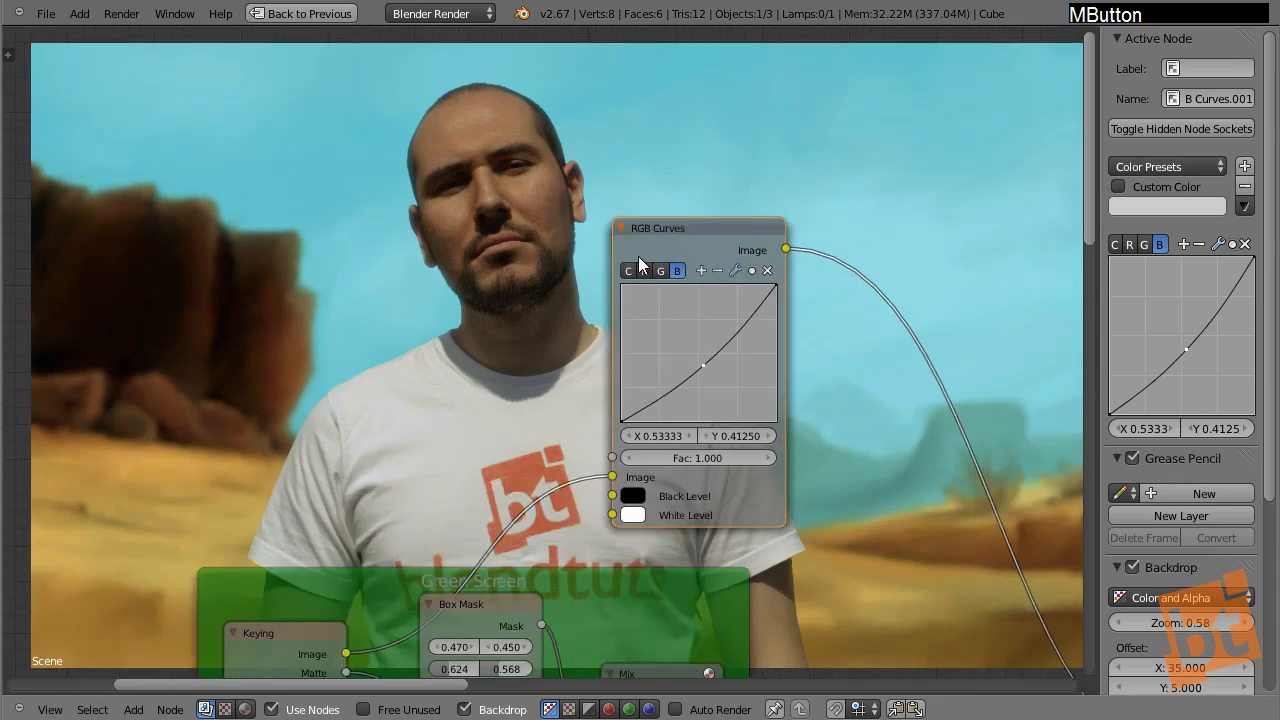
{"action": "left_click", "coordinate": [616, 260]}
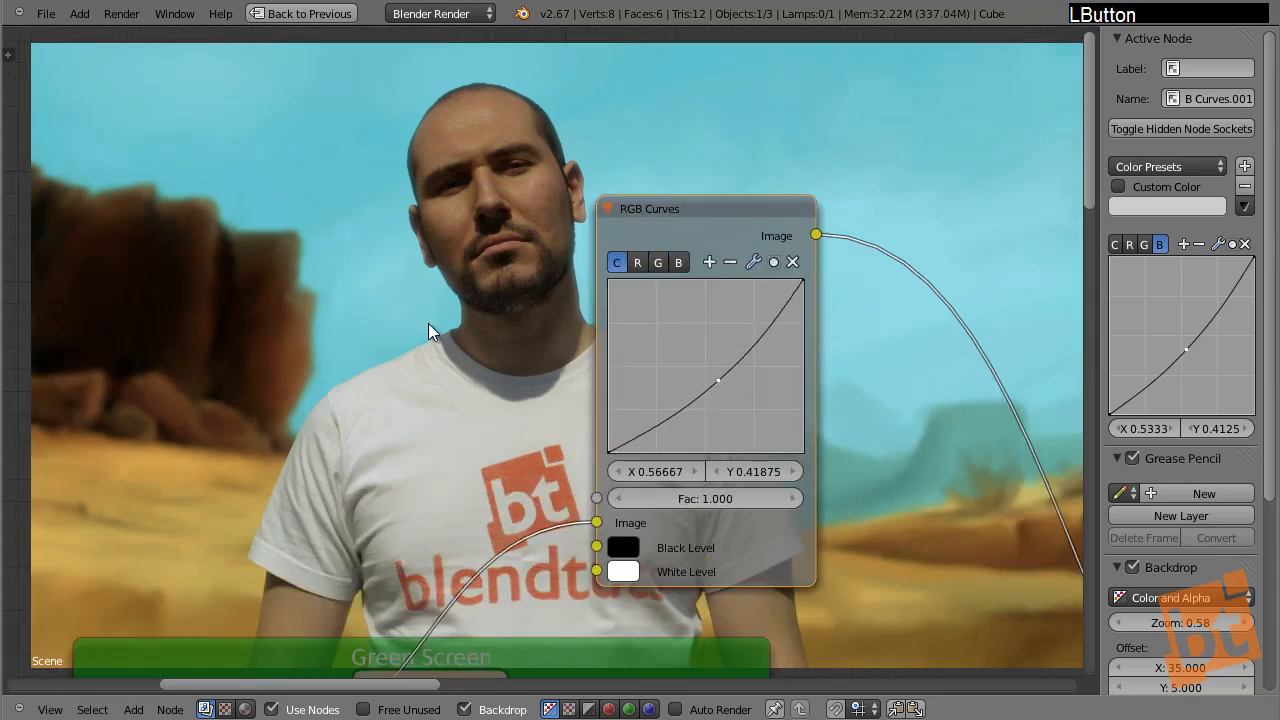
{"action": "left_click_drag", "start_coordinate": [718, 381], "coordinate": [704, 367]}
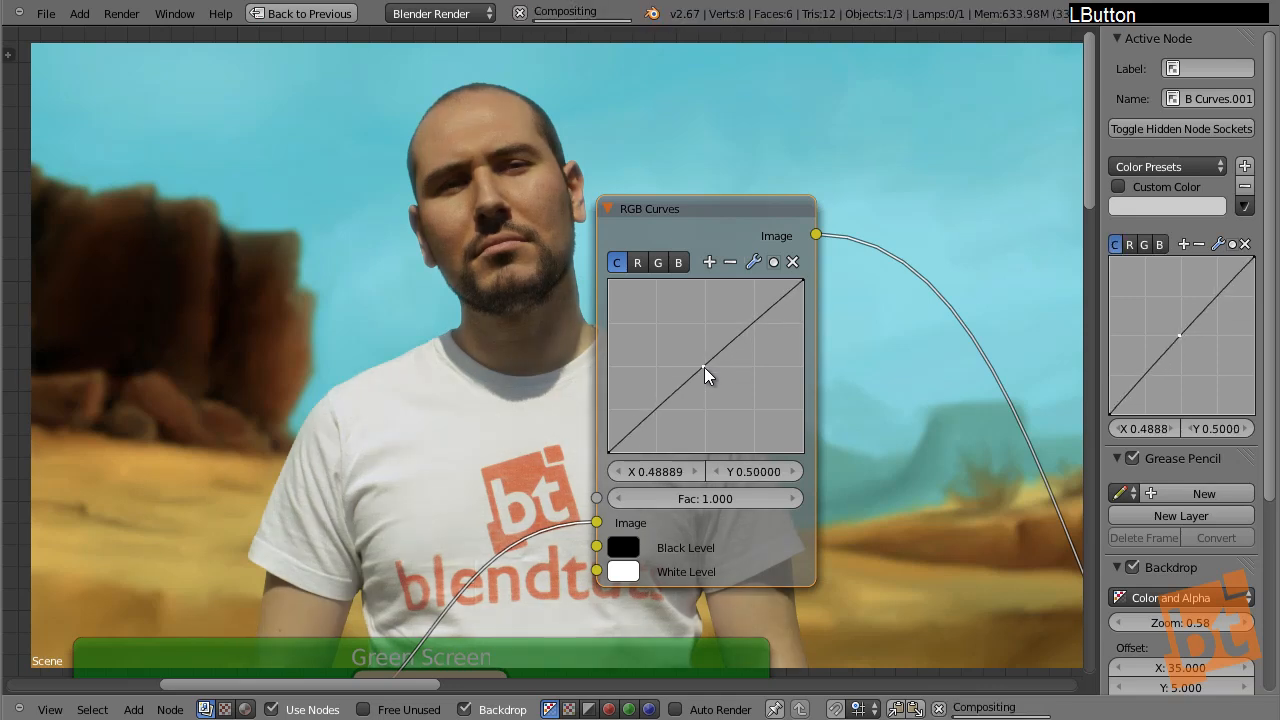
- Raise the red curve of the foreground RGB Curves node slightly with a point at about X 0.489, Y 0.513
{"action": "middle_click_drag", "start_coordinate": [536, 401], "coordinate": [625, 417]}
{"action": "middle_click_drag", "start_coordinate": [643, 325], "coordinate": [618, 328]}
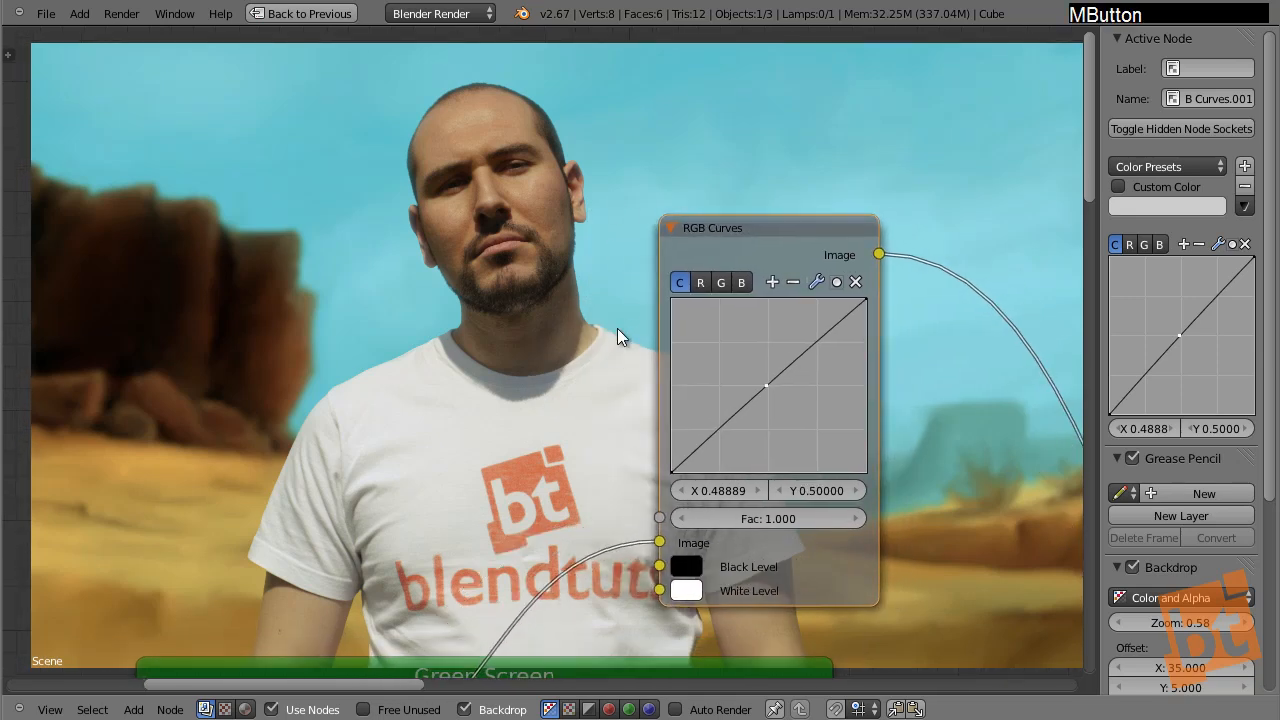
{"action": "left_click", "coordinate": [706, 286]}
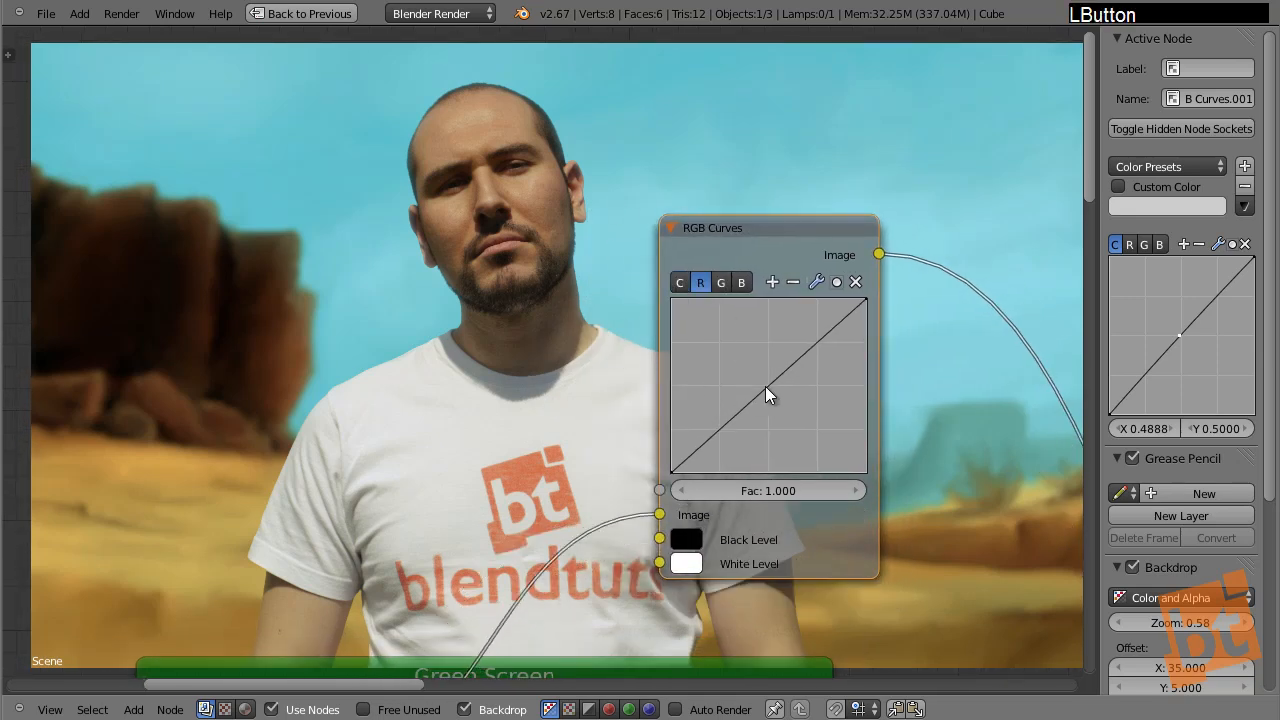
{"action": "mouse_move", "coordinate": [765, 386]}
{"action": "left_mouse_down"}
{"action": "mouse_move", "coordinate": [773, 396]}
{"action": "mouse_move", "coordinate": [766, 385]}
{"action": "left_mouse_up"}
{"action": "middle_click_drag", "start_coordinate": [766, 385], "coordinate": [472, 379]}
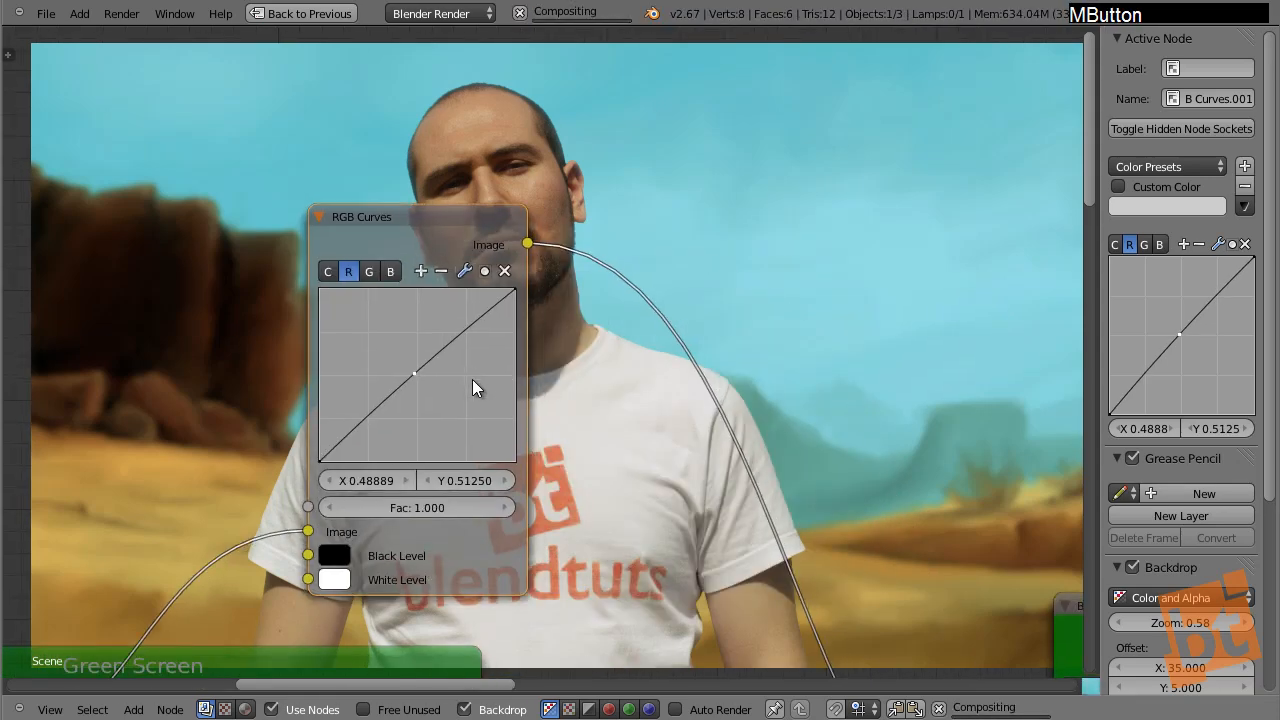
- Add an RGB Curves node and insert it into the link right after the Lightwrapp node
{"action": "scroll", "coordinate": [472, 379], "scroll_direction": "down", "scroll_amount": 3}
{"action": "scroll", "coordinate": [472, 379], "scroll_direction": "down", "scroll_amount": 2}
{"action": "middle_click_drag", "start_coordinate": [447, 327], "coordinate": [362, 250]}
{"action": "right_click_drag", "start_coordinate": [362, 250], "coordinate": [359, 162]}
{"action": "middle_click_drag", "start_coordinate": [359, 162], "coordinate": [552, 378]}
{"action": "key", "text": "shift+a"}
{"action": "mouse_move", "coordinate": [552, 370]}
{"action": "left_click", "coordinate": [643, 435]}
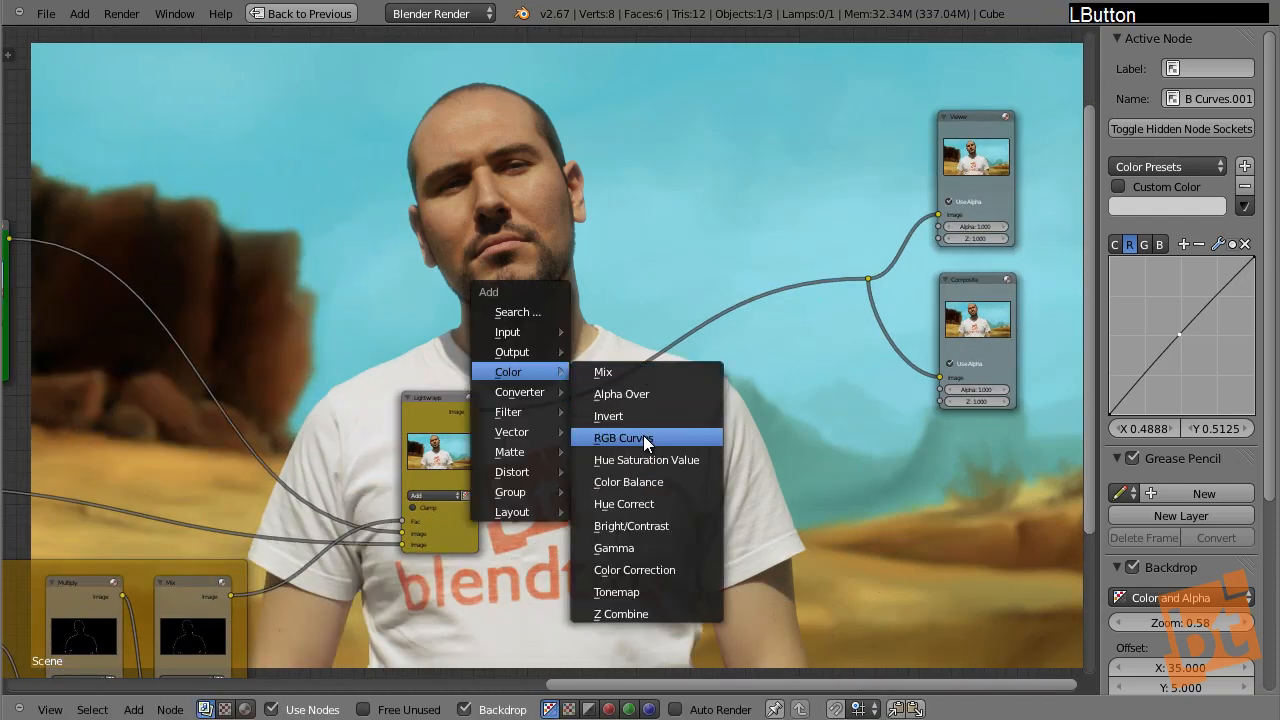
{"action": "left_click", "coordinate": [529, 354]}
{"action": "left_click_drag", "start_coordinate": [582, 364], "coordinate": [579, 403]}
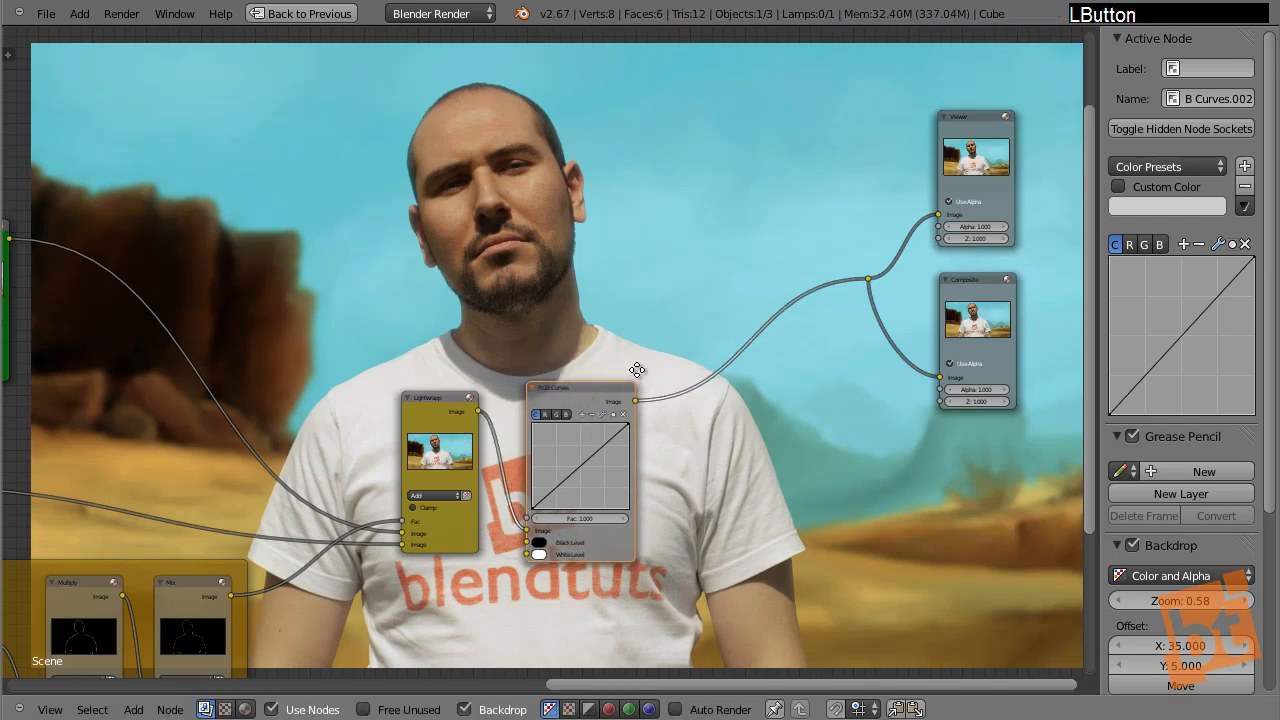
- Shape the new RGB Curves node's combined curve with a point in the shadows and a highlight point at about X 0.689, Y 0.719
{"action": "middle_click_drag", "start_coordinate": [637, 369], "coordinate": [668, 317]}
{"action": "scroll", "coordinate": [630, 380], "scroll_direction": "up", "scroll_amount": 4}
{"action": "scroll", "coordinate": [600, 394], "scroll_direction": "up", "scroll_amount": 3}
{"action": "left_click_drag", "start_coordinate": [640, 402], "coordinate": [629, 394]}
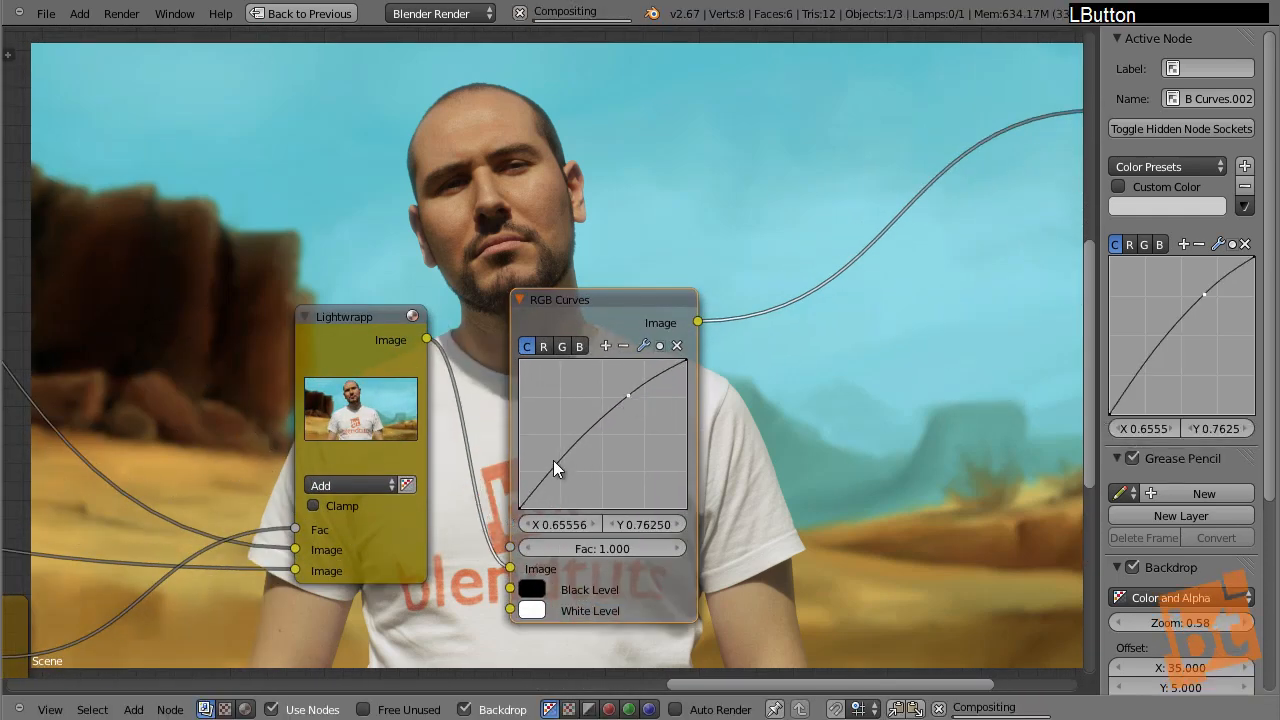
{"action": "left_click_drag", "start_coordinate": [558, 468], "coordinate": [559, 473]}
{"action": "left_click_drag", "start_coordinate": [627, 395], "coordinate": [631, 403]}
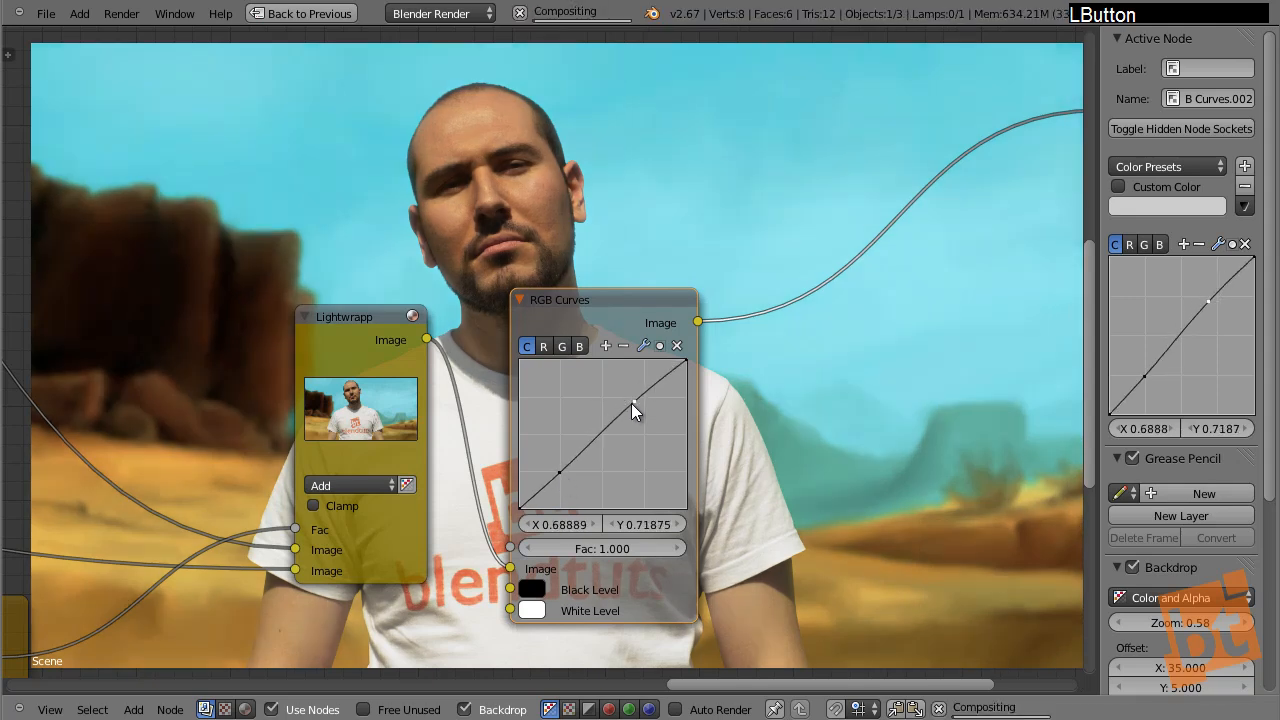
- Raise the green curve of the final RGB Curves node slightly with a point at about X 0.483, Y 0.513
{"action": "left_click_drag", "start_coordinate": [561, 476], "coordinate": [599, 432]}
{"action": "left_click", "coordinate": [579, 346]}
{"action": "left_click", "coordinate": [560, 346]}
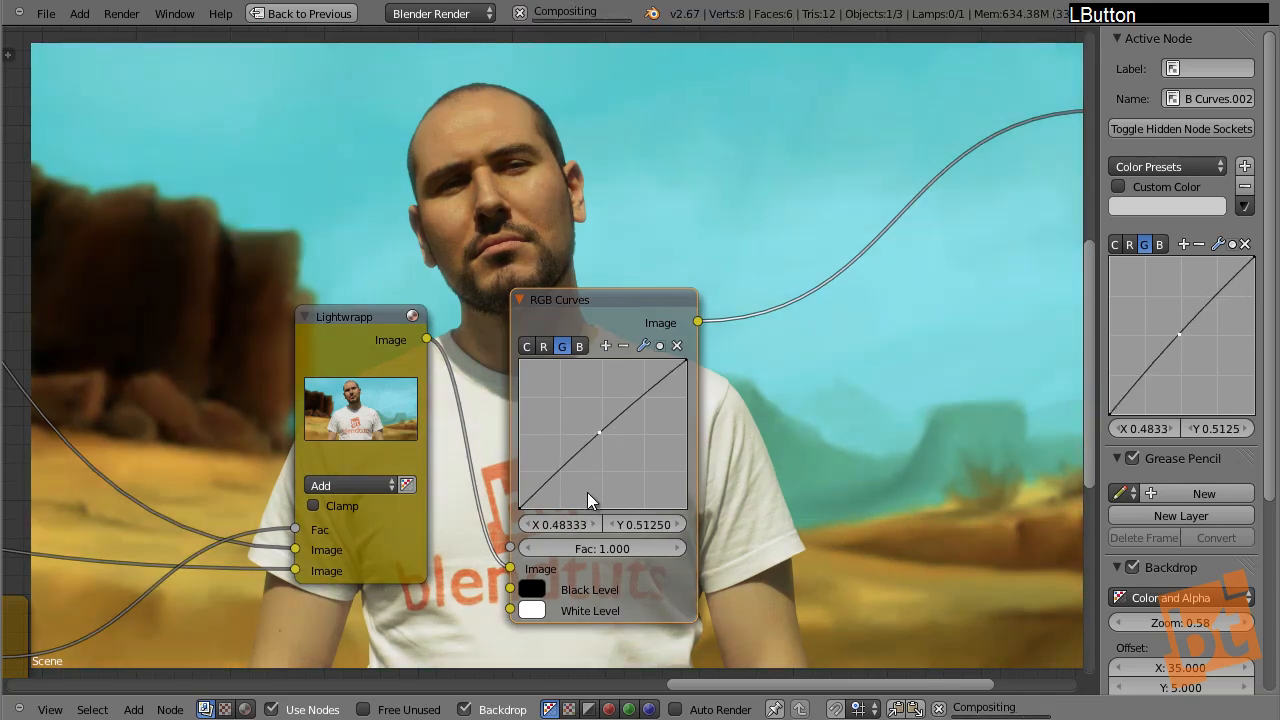
- Move the Viewer and Composite nodes farther right and bring their shared reroute point close in front of them
{"action": "middle_click_drag", "start_coordinate": [587, 492], "coordinate": [625, 514]}
{"action": "scroll", "coordinate": [630, 512], "scroll_direction": "down", "scroll_amount": 3}
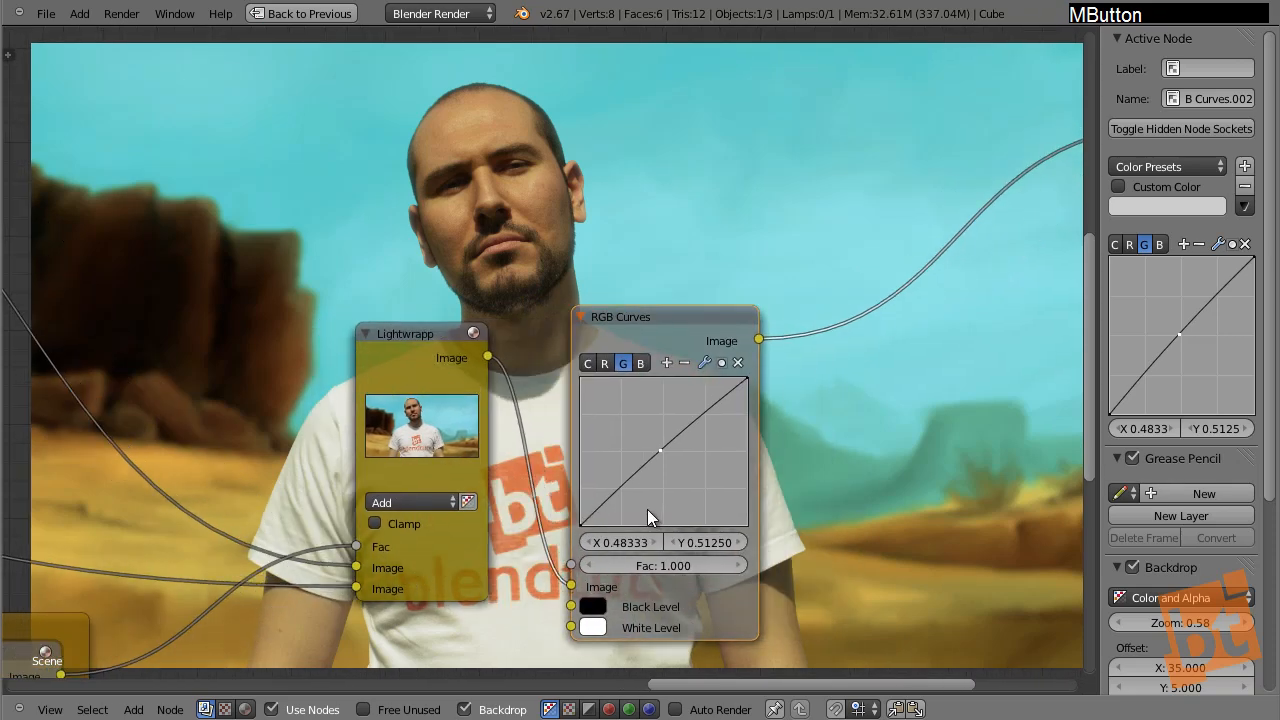
{"action": "middle_click_drag", "start_coordinate": [685, 487], "coordinate": [522, 480]}
{"action": "scroll", "coordinate": [525, 478], "scroll_direction": "down", "scroll_amount": 4}
{"action": "middle_click_drag", "start_coordinate": [703, 395], "coordinate": [501, 413]}
{"action": "left_click", "coordinate": [585, 235], "text": "shift"}
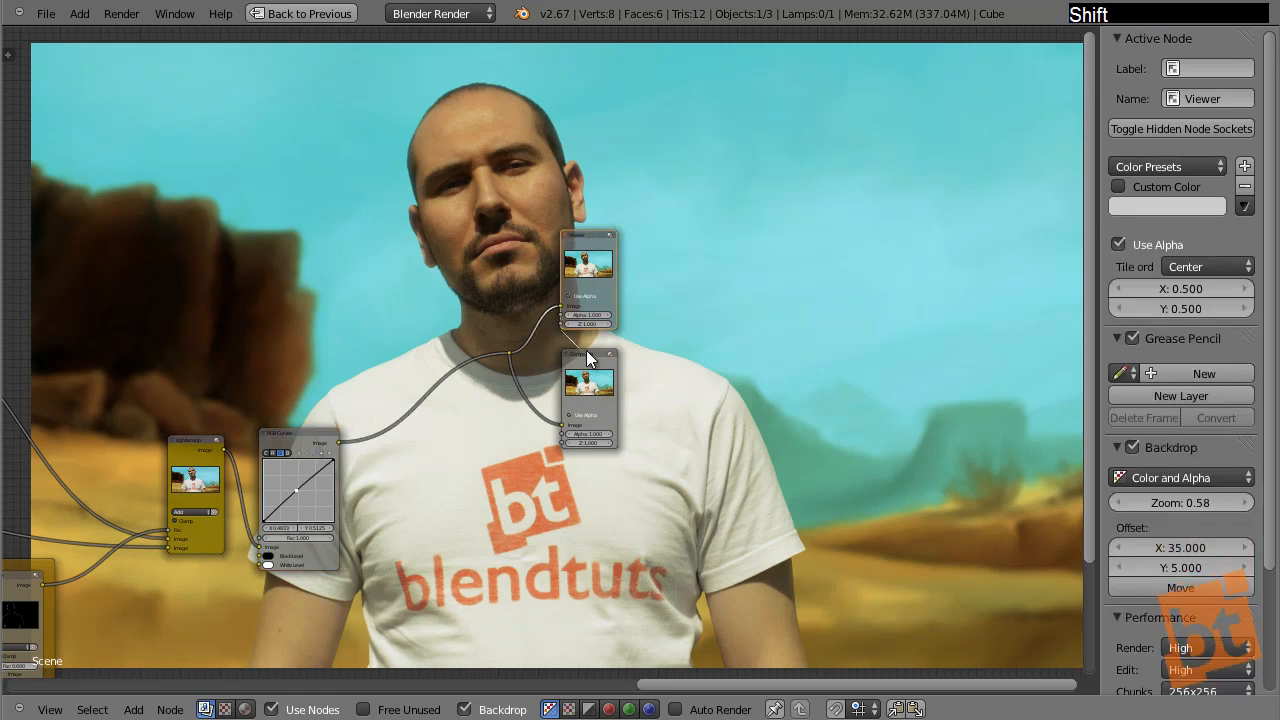
{"action": "left_click", "coordinate": [586, 351], "text": "shift"}
{"action": "key", "text": "g"}
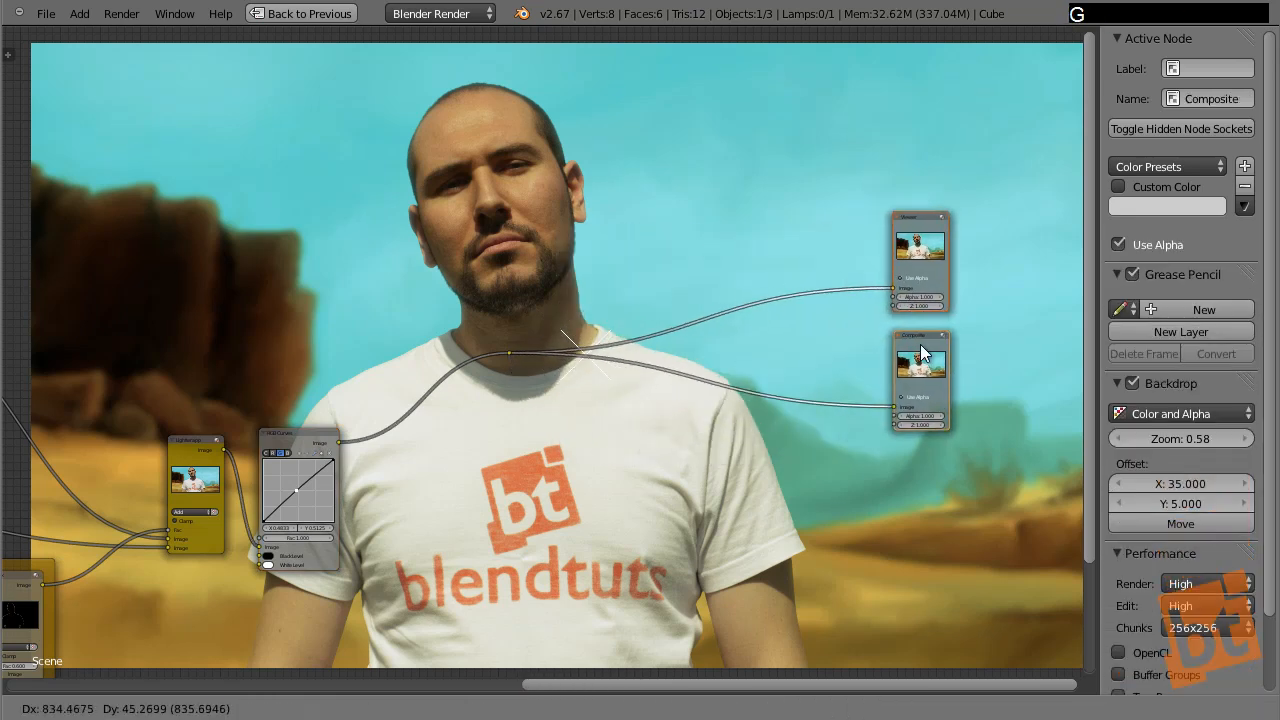
{"action": "left_click", "coordinate": [925, 351]}
{"action": "right_click", "coordinate": [508, 352]}
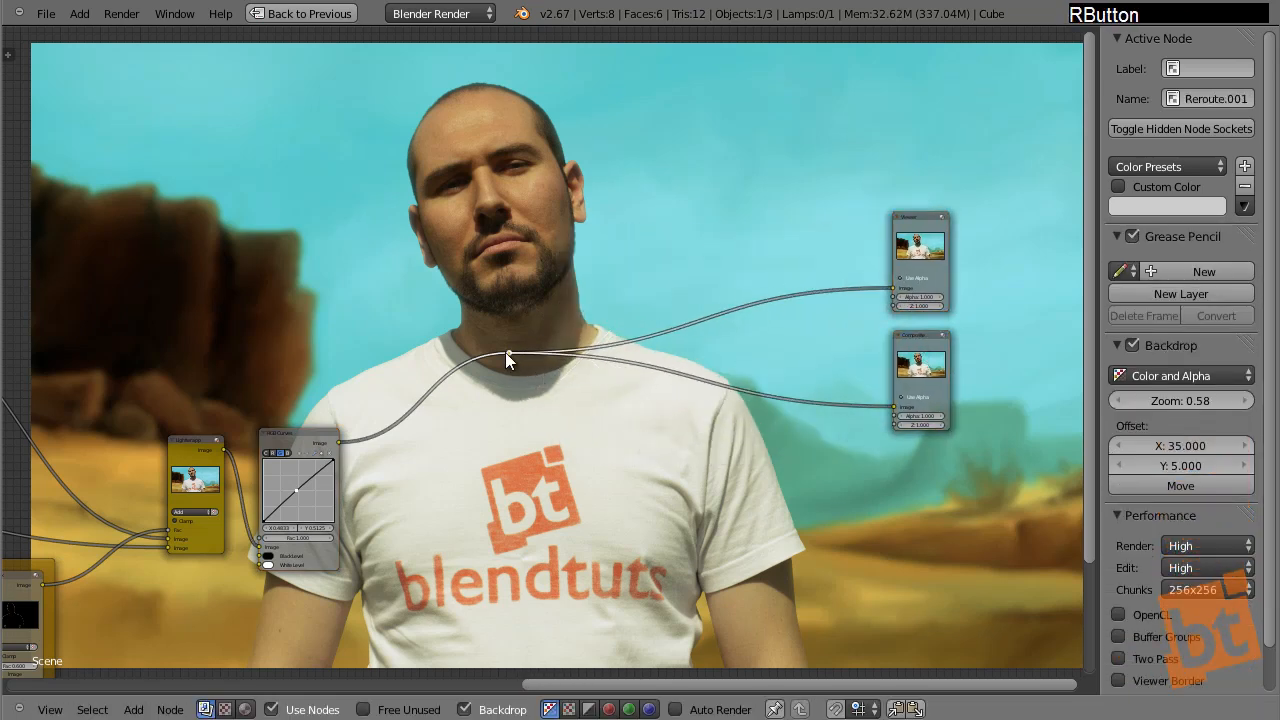
{"action": "right_click_drag", "start_coordinate": [505, 352], "coordinate": [786, 342]}
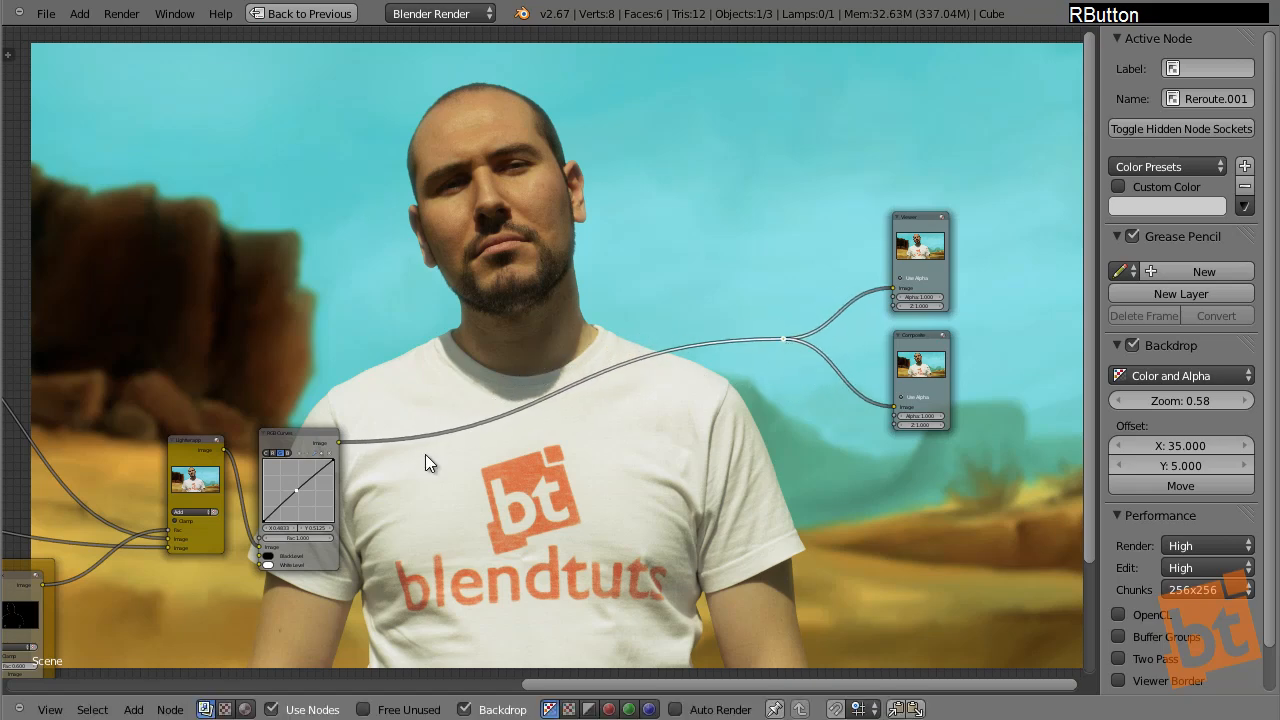
- Nudge the final RGB Curves node slightly upward beside the Lightwrapp node and deselect all nodes
{"action": "middle_click_drag", "start_coordinate": [357, 484], "coordinate": [476, 424]}
{"action": "scroll", "coordinate": [466, 420], "scroll_direction": "up", "scroll_amount": 6}
{"action": "right_click", "coordinate": [380, 336]}
{"action": "key", "text": "g"}
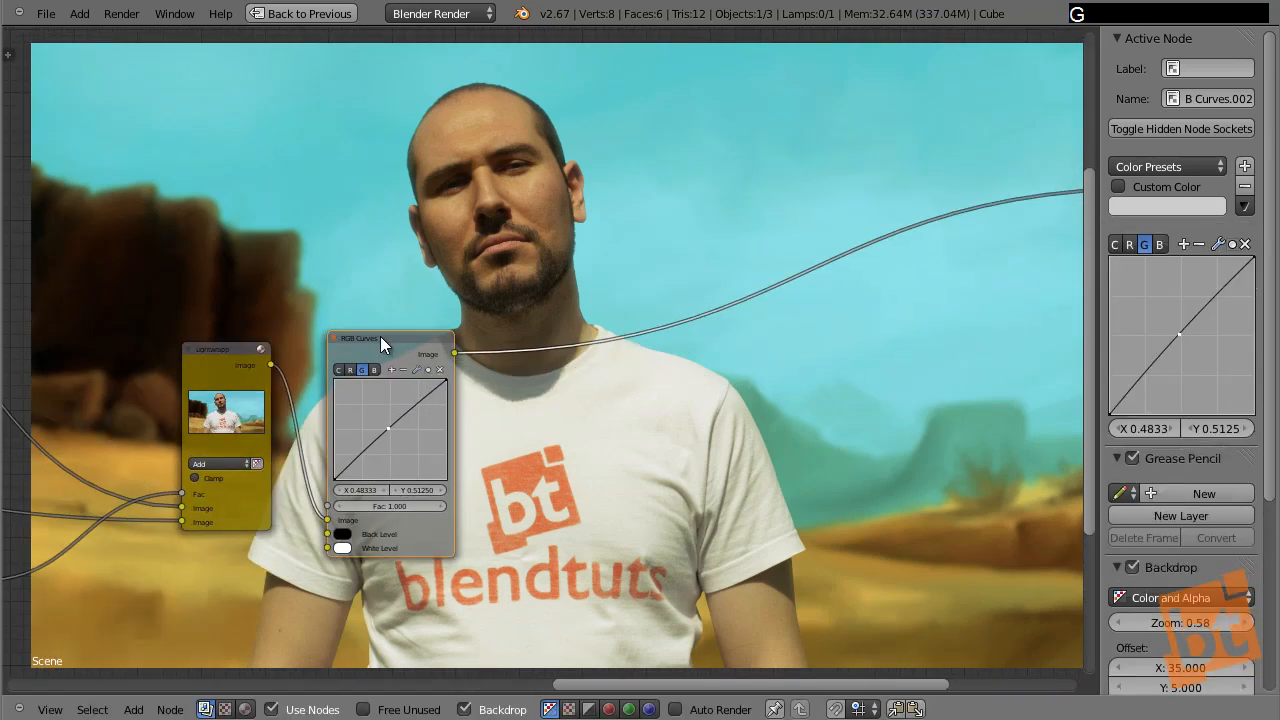
{"action": "left_click", "coordinate": [380, 306], "text": "shift"}
{"action": "key", "text": "a"}
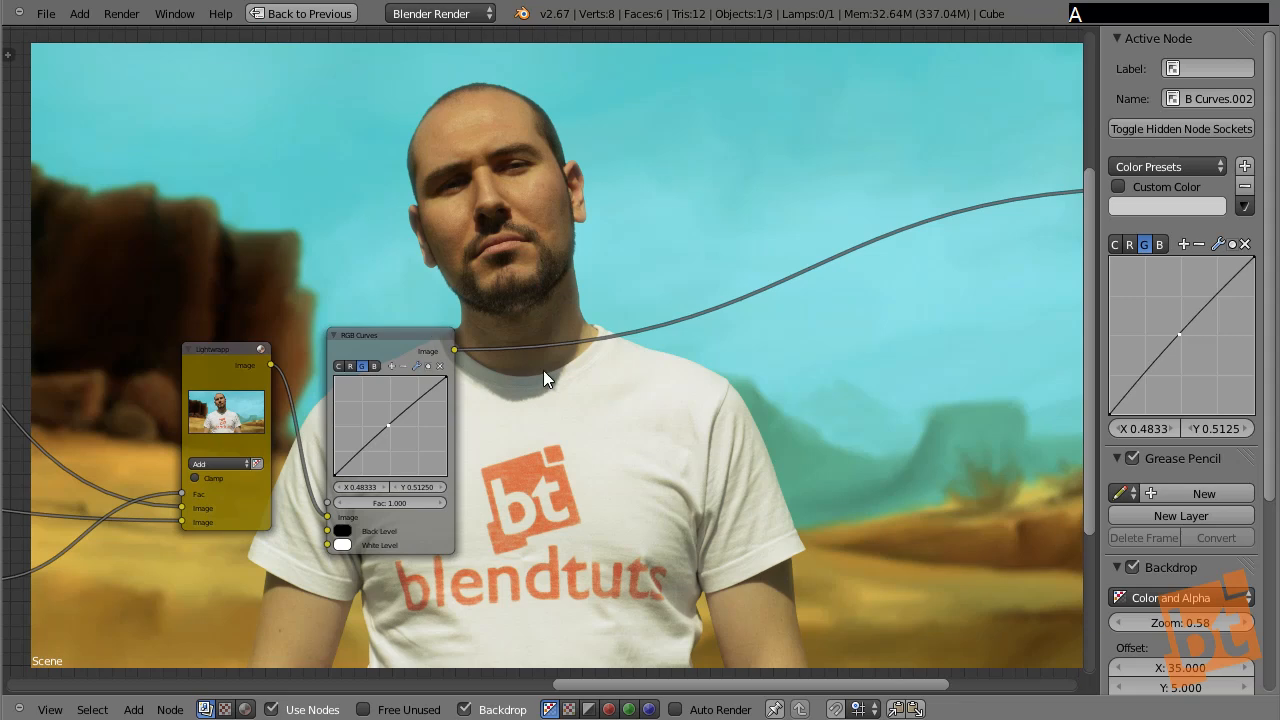
- Add a Mix node and insert it into the link after the final RGB Curves node
{"action": "middle_click_drag", "start_coordinate": [611, 400], "coordinate": [540, 449]}
{"action": "scroll", "coordinate": [544, 437], "scroll_direction": "up", "scroll_amount": 2}
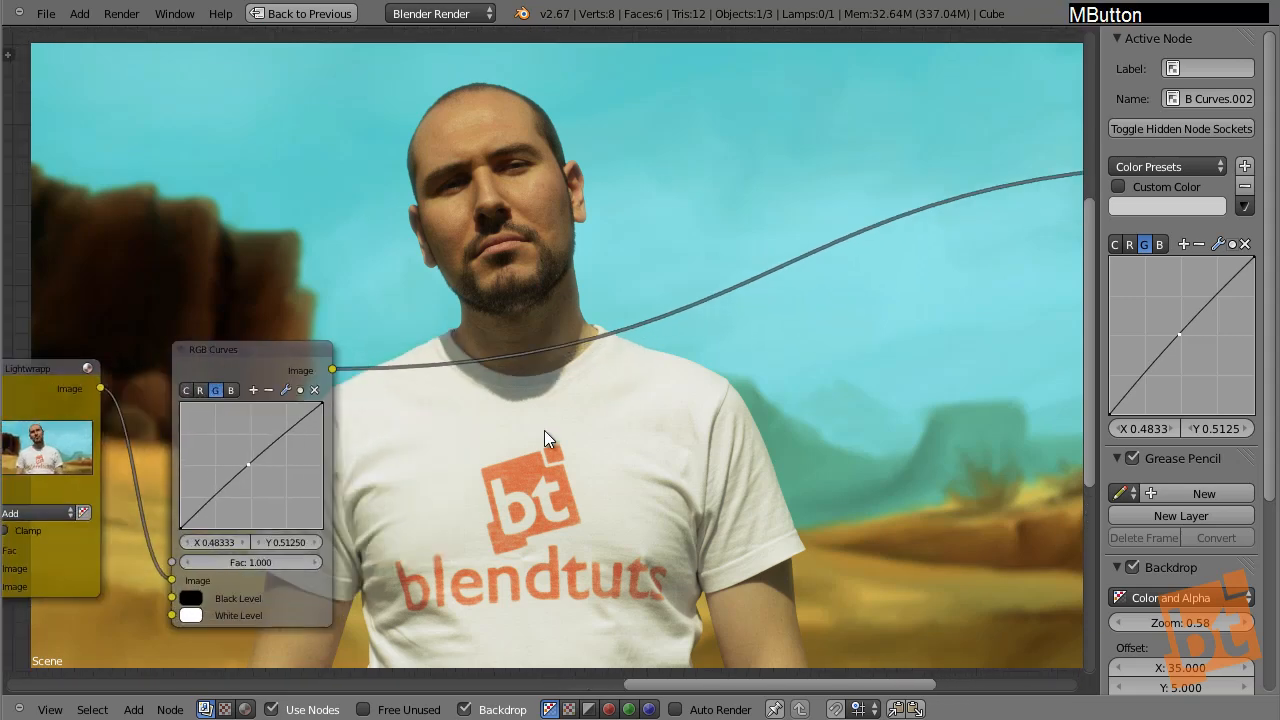
{"action": "key", "text": "shift+a"}
{"action": "mouse_move", "coordinate": [571, 427]}
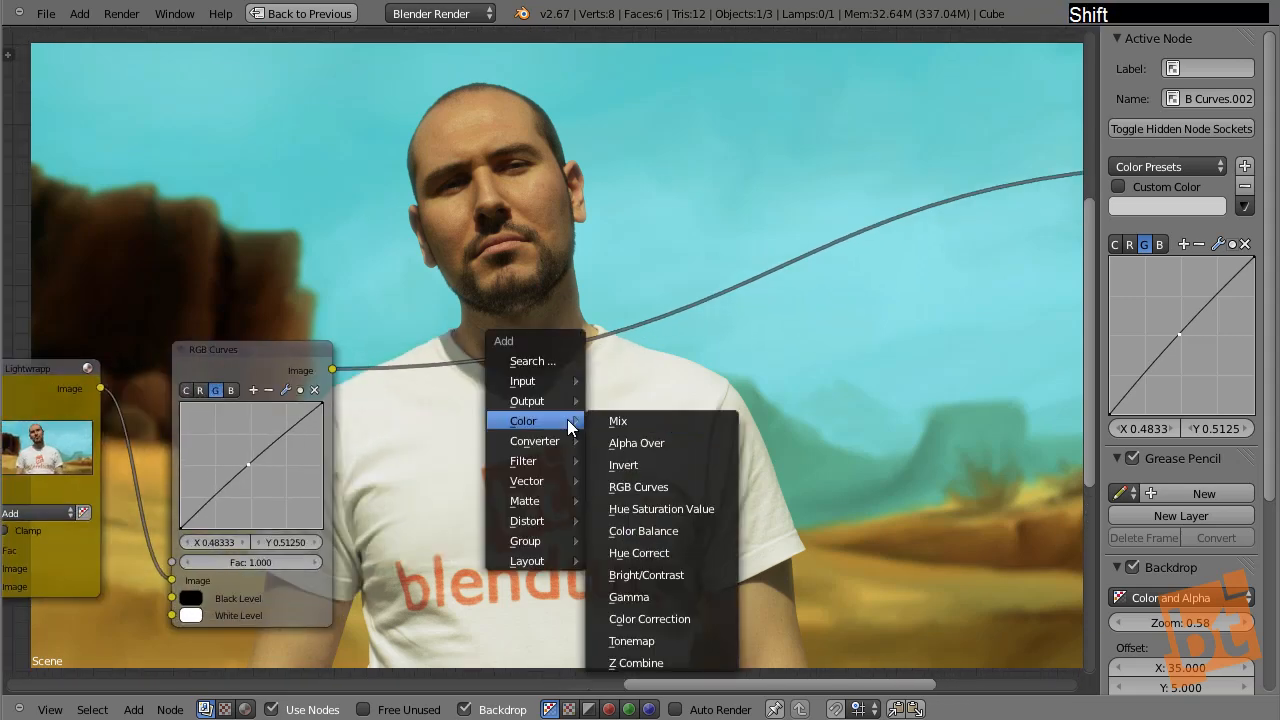
{"action": "left_click", "coordinate": [628, 421]}
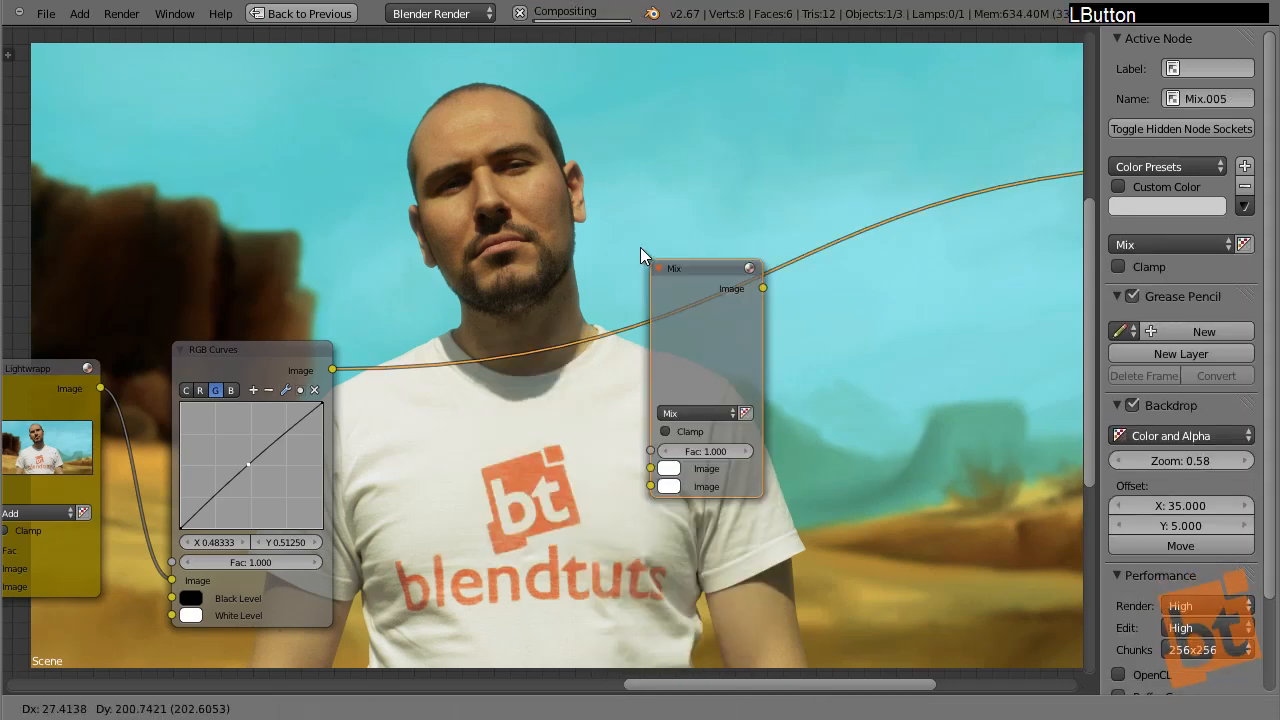
{"action": "left_click", "coordinate": [639, 241]}
{"action": "left_click_drag", "start_coordinate": [685, 265], "coordinate": [758, 202]}
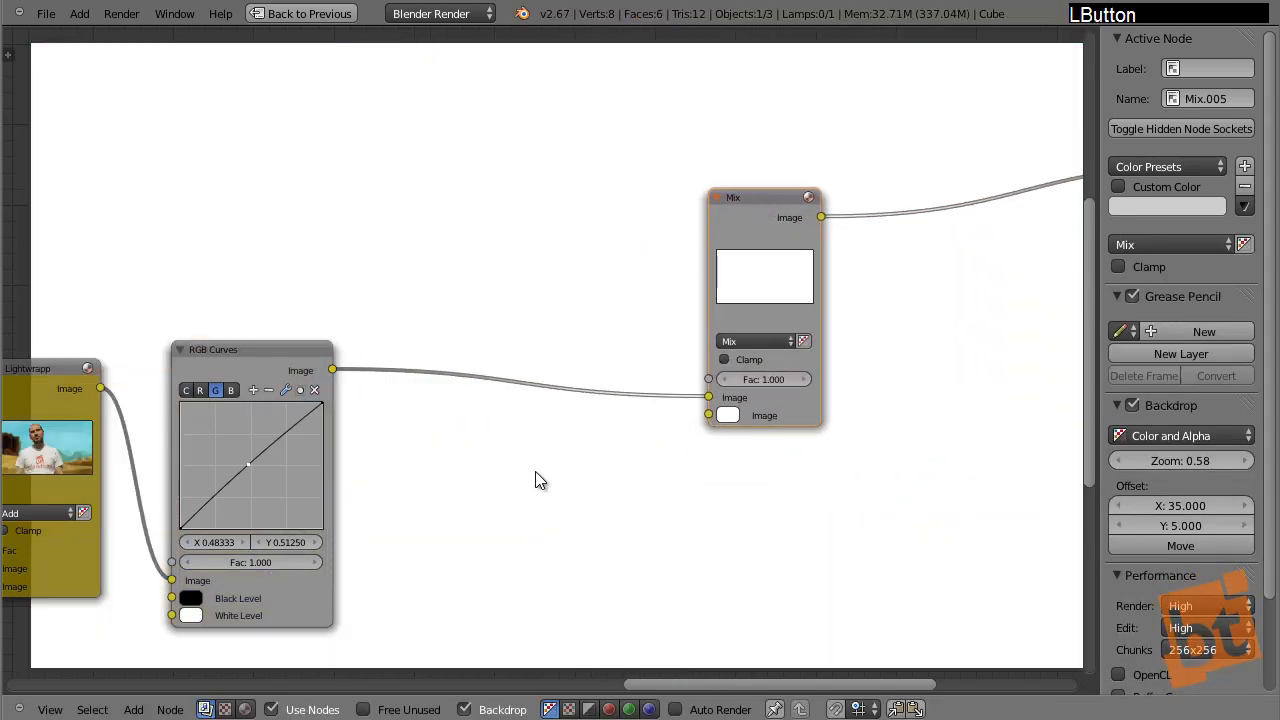
- Add a Blur node and place it between the final RGB Curves node and the Mix node
{"action": "key", "text": "shift+a"}
{"action": "mouse_move", "coordinate": [524, 514]}
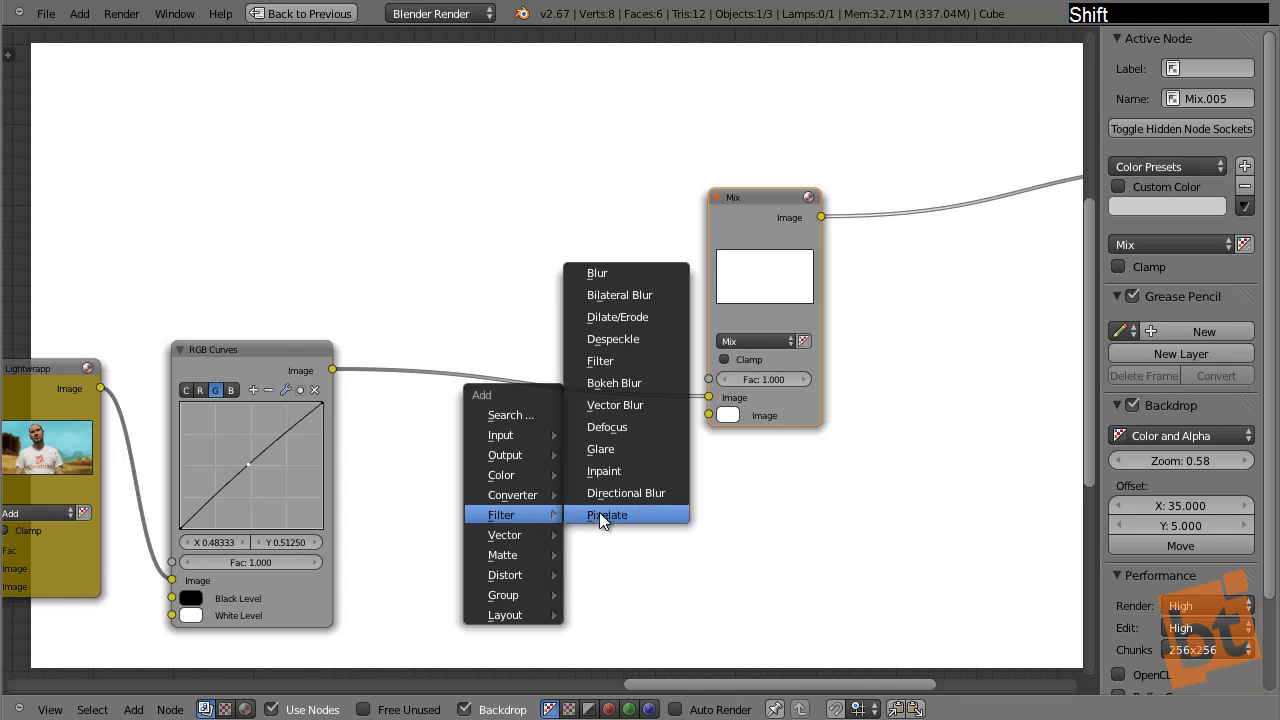
{"action": "left_click", "coordinate": [630, 276]}
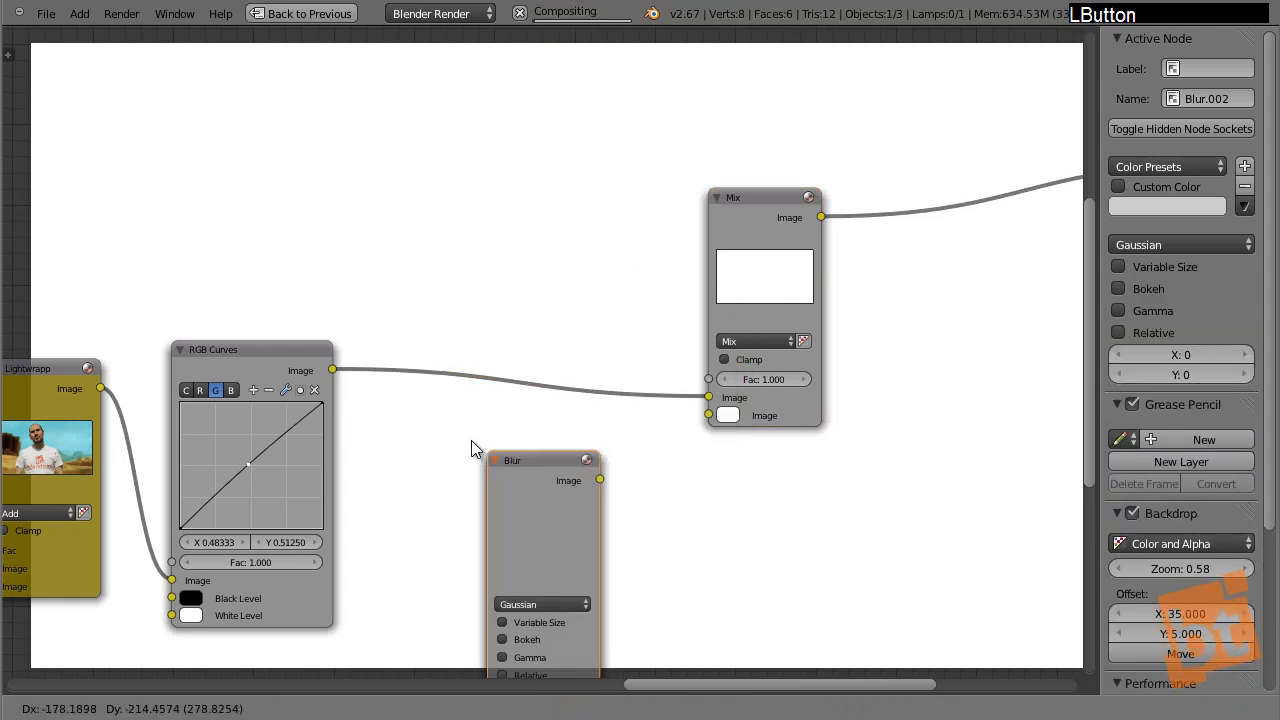
{"action": "left_click", "coordinate": [467, 309]}
{"action": "left_click_drag", "start_coordinate": [501, 341], "coordinate": [499, 474]}
{"action": "middle_click_drag", "start_coordinate": [530, 482], "coordinate": [519, 285]}
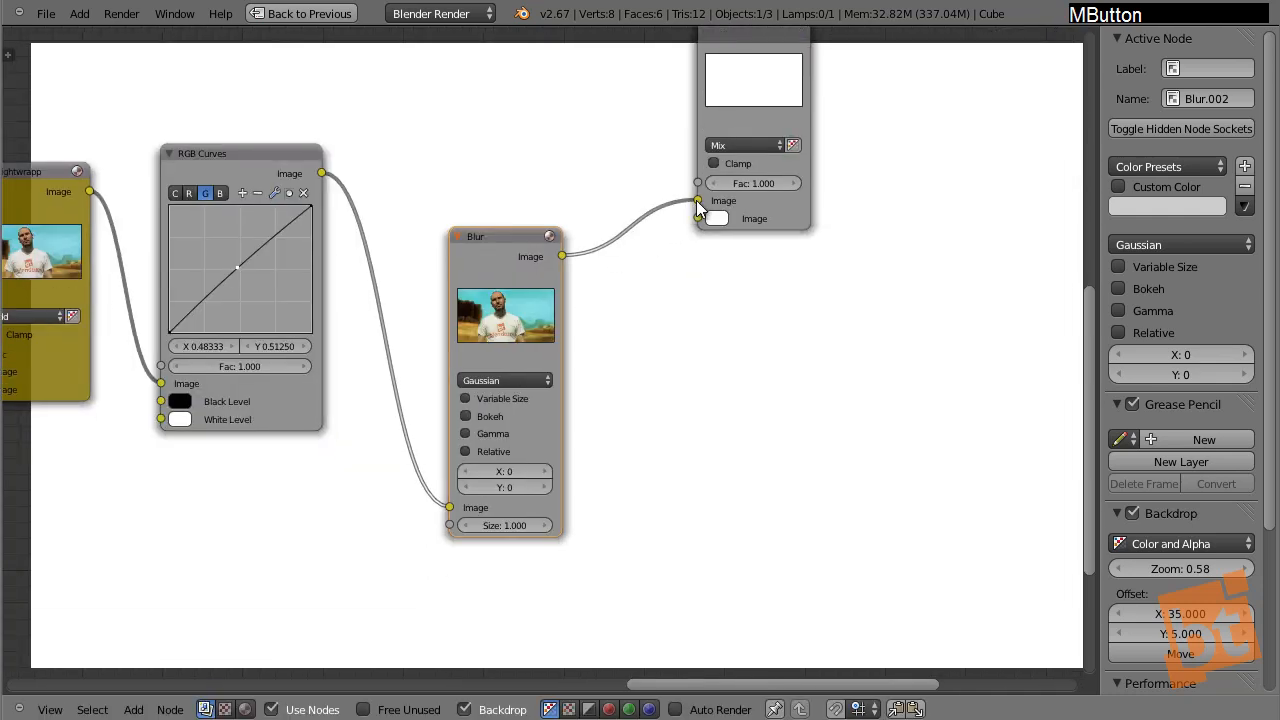
- Relink the Blur output to the Mix node's second Image input and the RGB Curves output to its first Image input
{"action": "left_click_drag", "start_coordinate": [703, 210], "coordinate": [700, 216]}
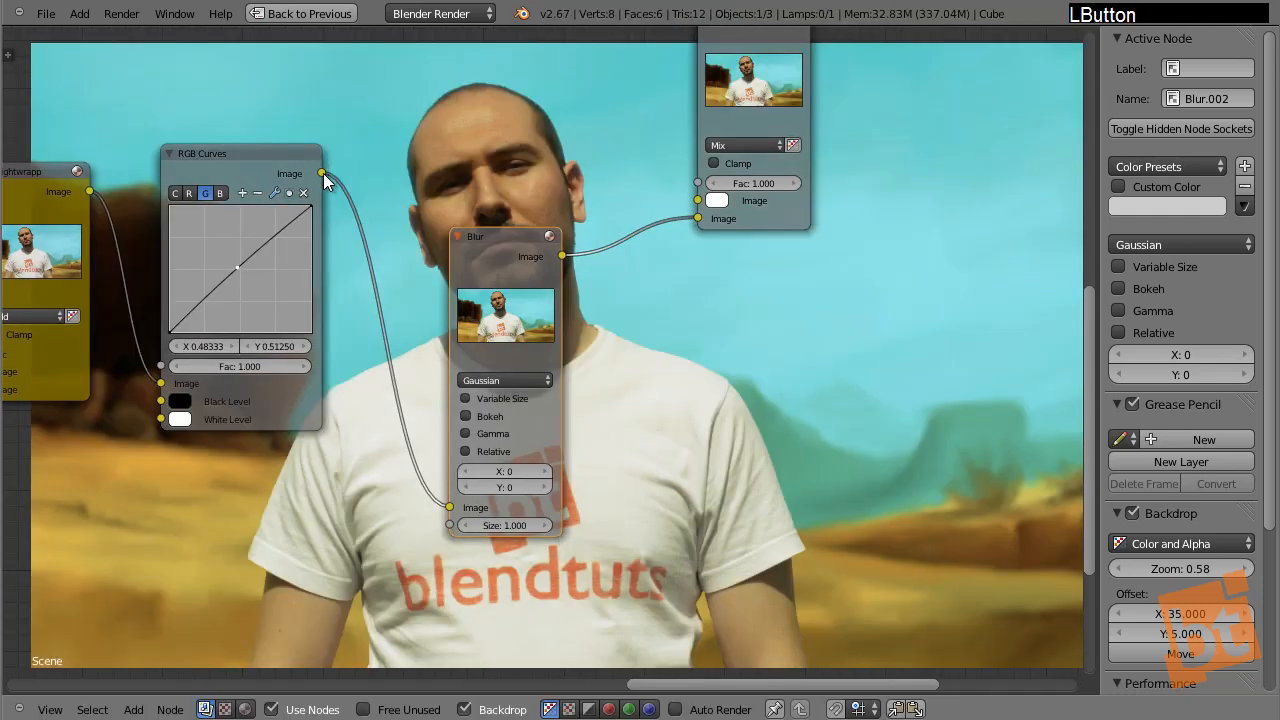
{"action": "left_click_drag", "start_coordinate": [322, 173], "coordinate": [697, 200]}
{"action": "middle_click_drag", "start_coordinate": [773, 114], "coordinate": [723, 241]}
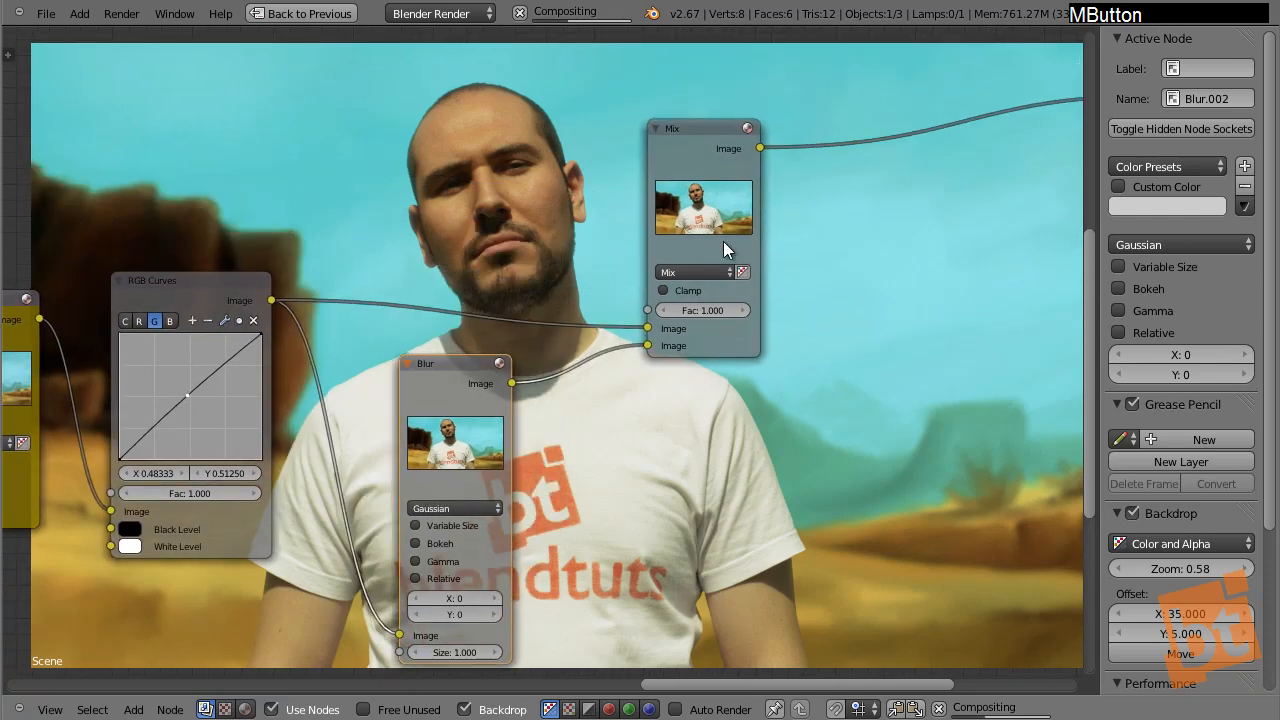
- Set the Blur node's X and Y sizes to 50
{"action": "middle_click_drag", "start_coordinate": [459, 598], "coordinate": [521, 524]}
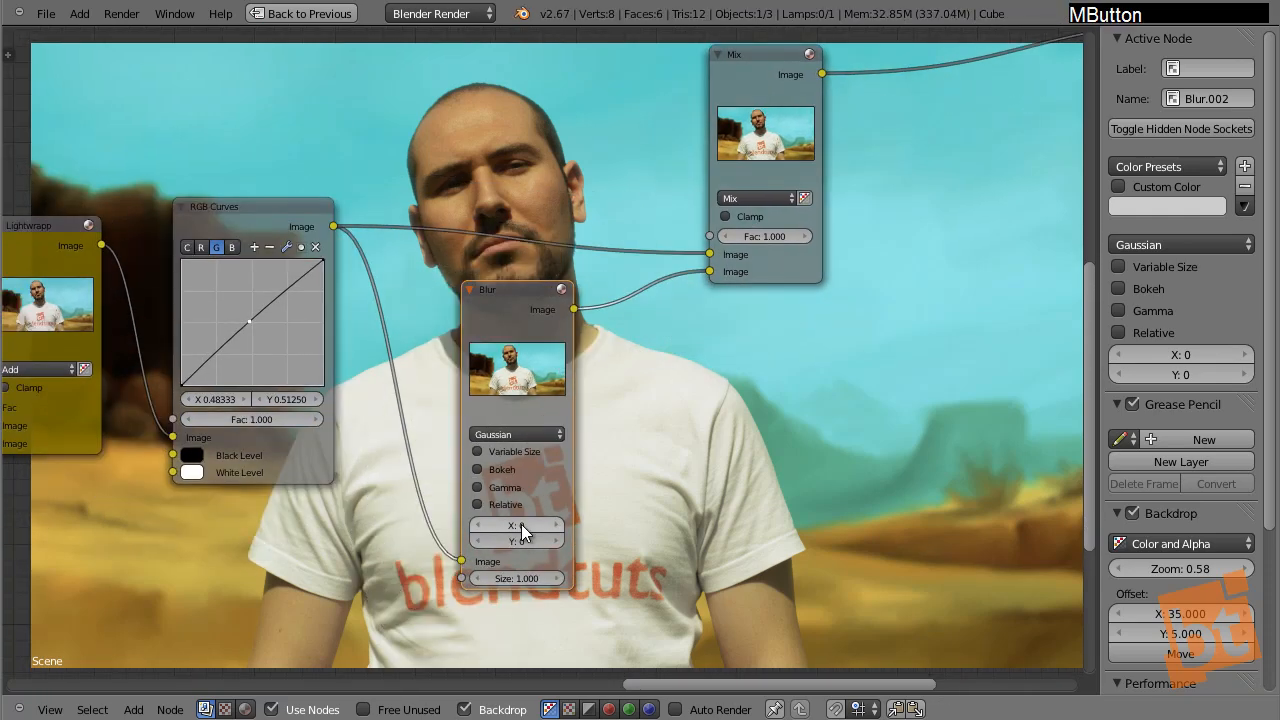
{"action": "left_click", "coordinate": [515, 525]}
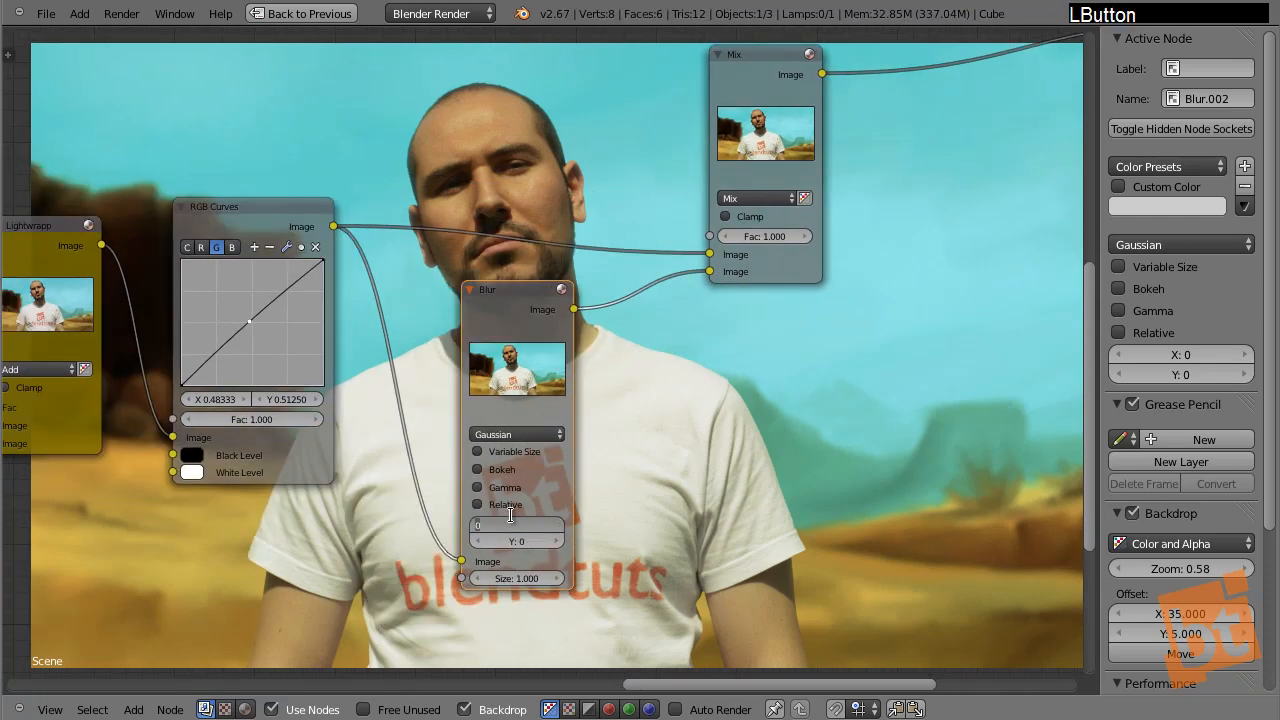
{"action": "type", "text": "50"}
{"action": "key", "text": "Tab"}
{"action": "type", "text": "50"}
{"action": "key", "text": "Return"}
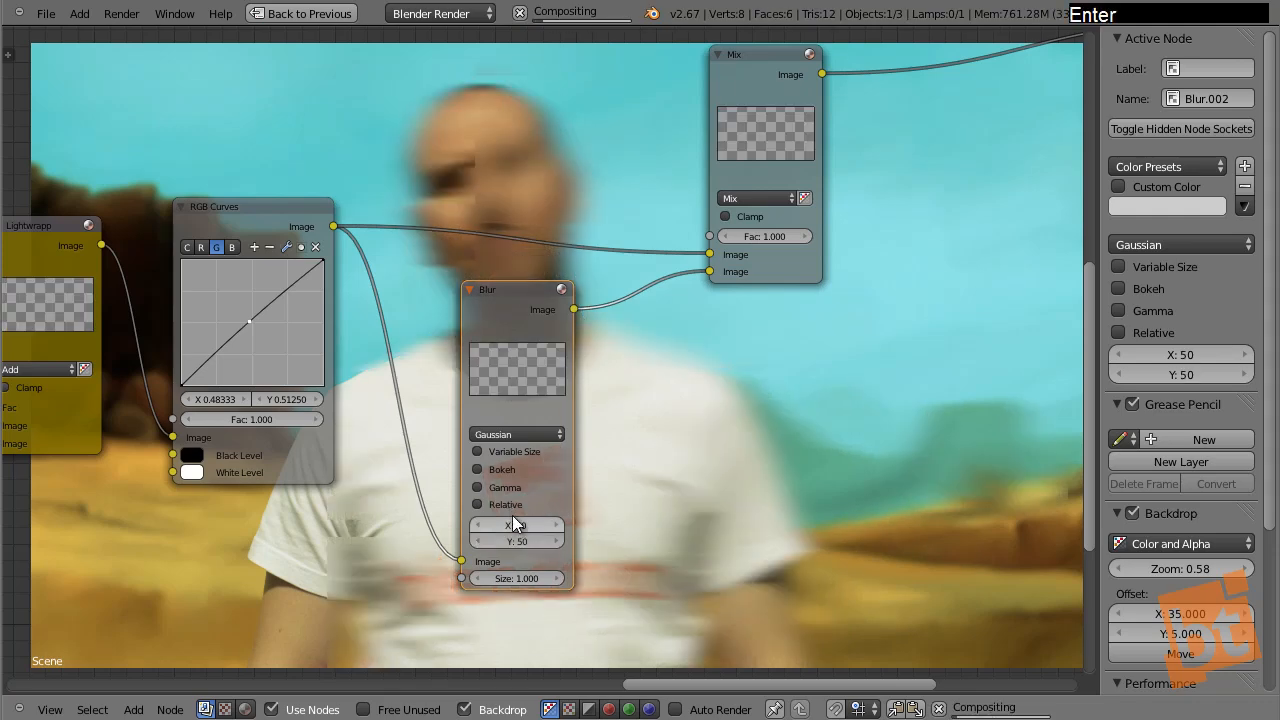
- Set the Mix node's Fac to 0.2
{"action": "middle_click_drag", "start_coordinate": [776, 237], "coordinate": [776, 333]}
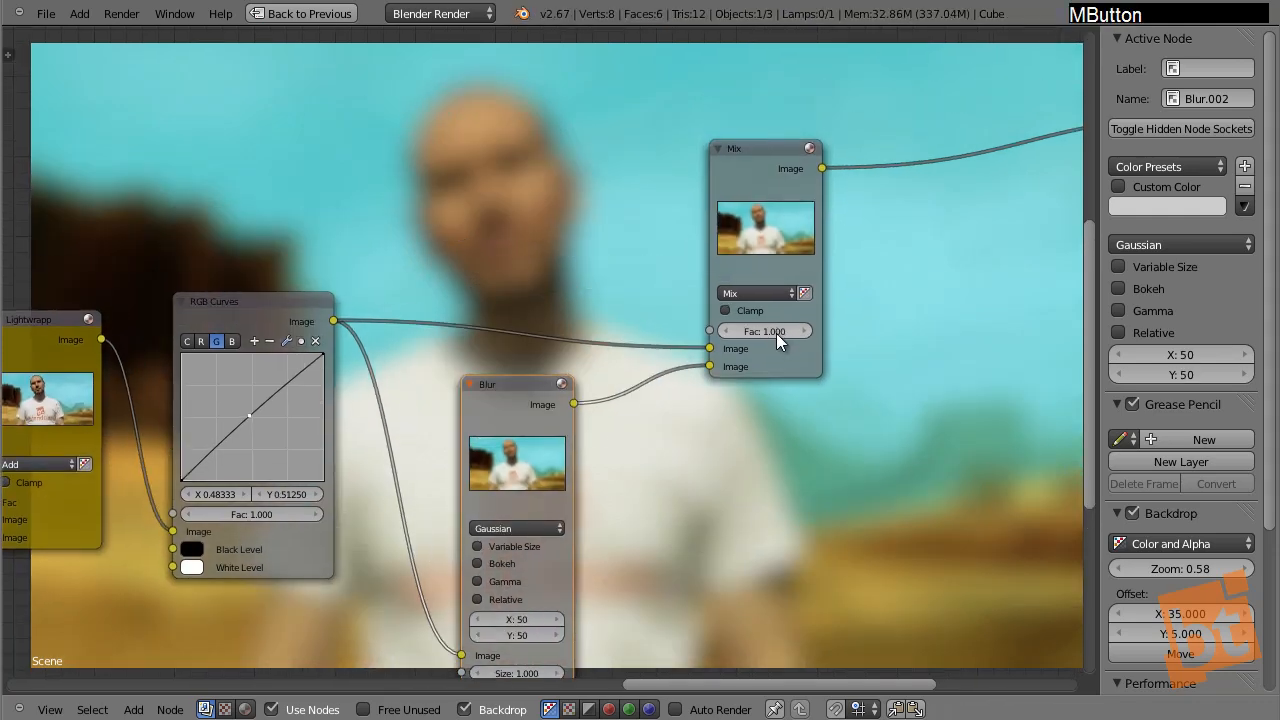
{"action": "left_click", "coordinate": [772, 330]}
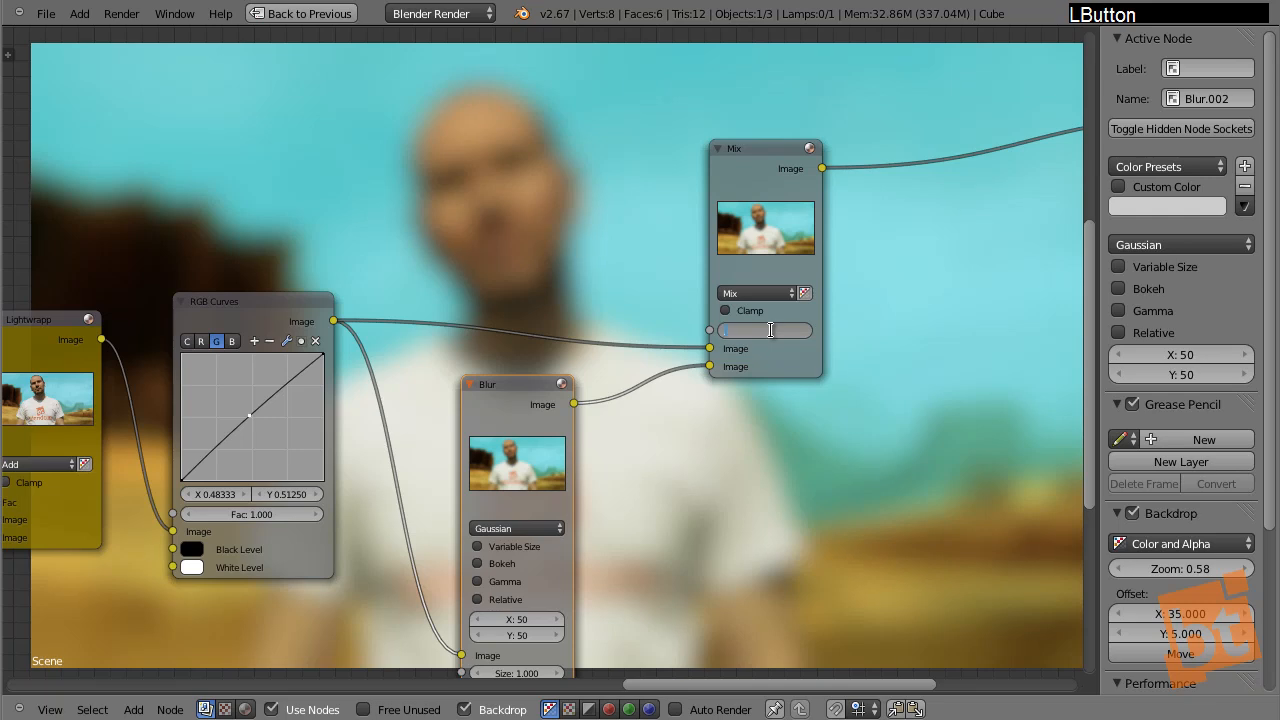
{"action": "type", "text": "0.2"}
{"action": "key", "text": "Return"}
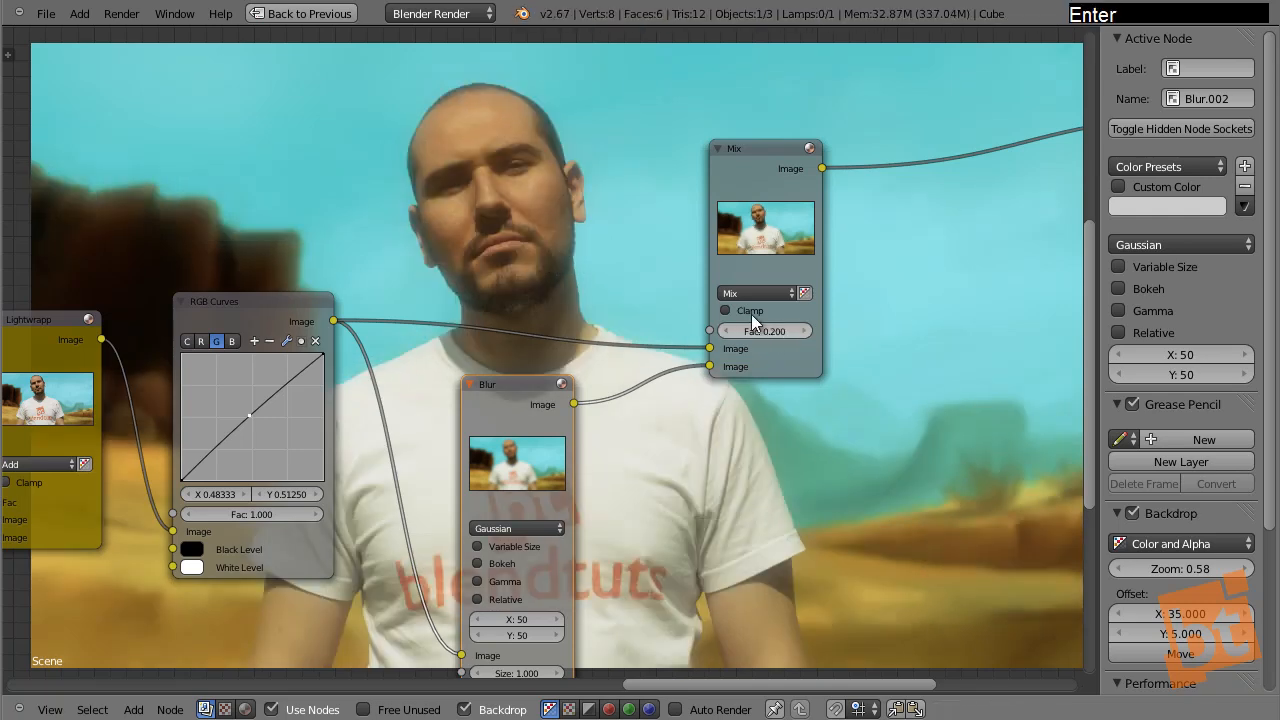
- Set the Blur node's X and Y sizes to 20 and lower the Mix node's Fac to 0.100
{"action": "left_click", "coordinate": [516, 619]}
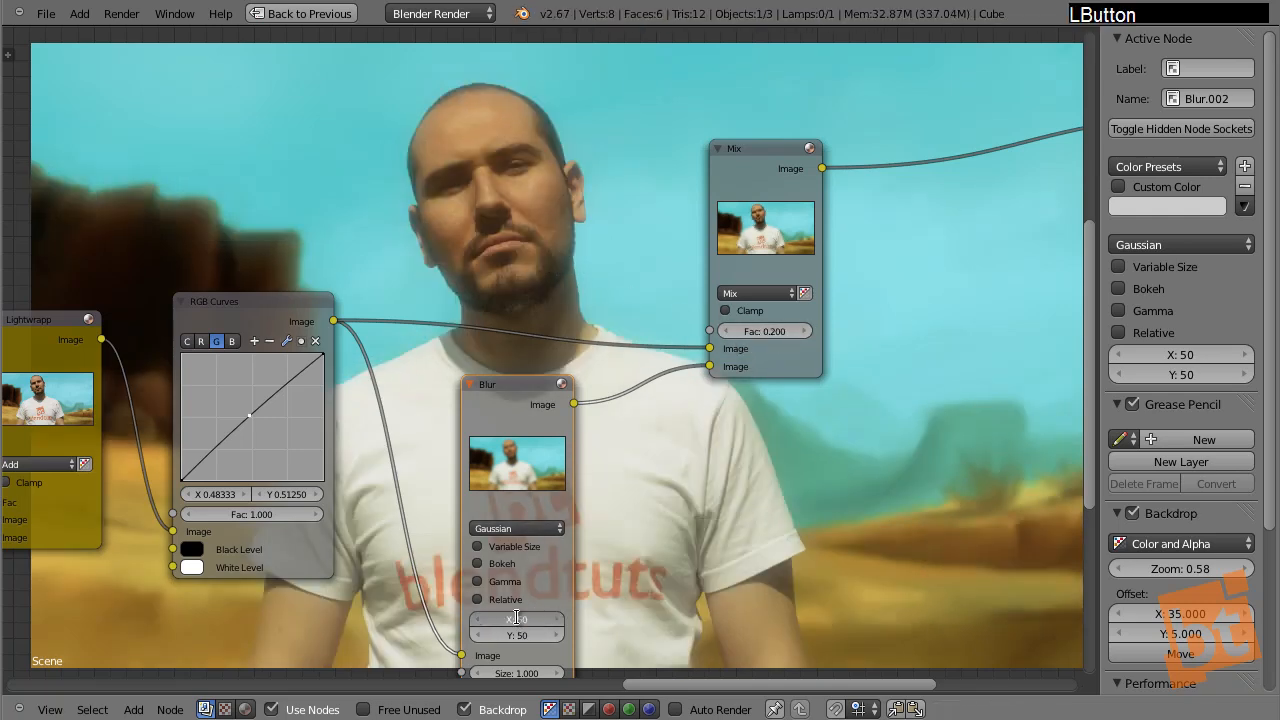
{"action": "type", "text": "20"}
{"action": "key", "text": "Tab"}
{"action": "type", "text": "20"}
{"action": "key", "text": "Return"}
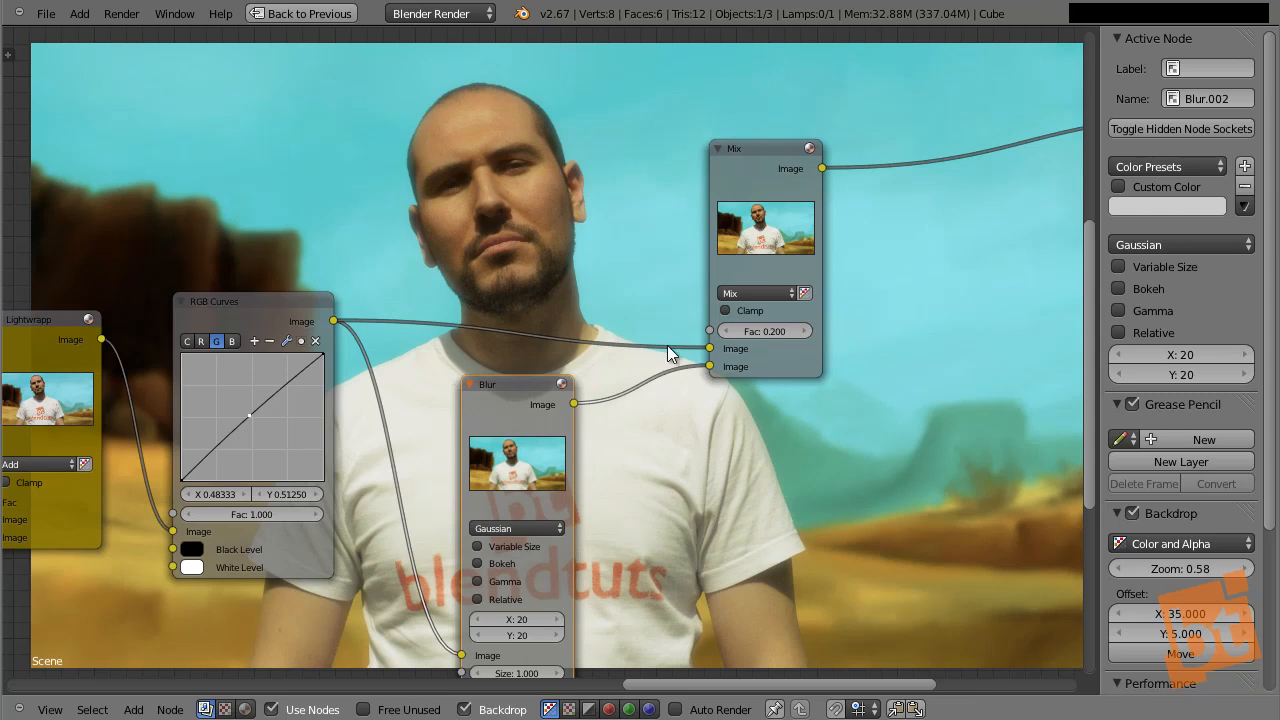
{"action": "left_click", "coordinate": [727, 335]}
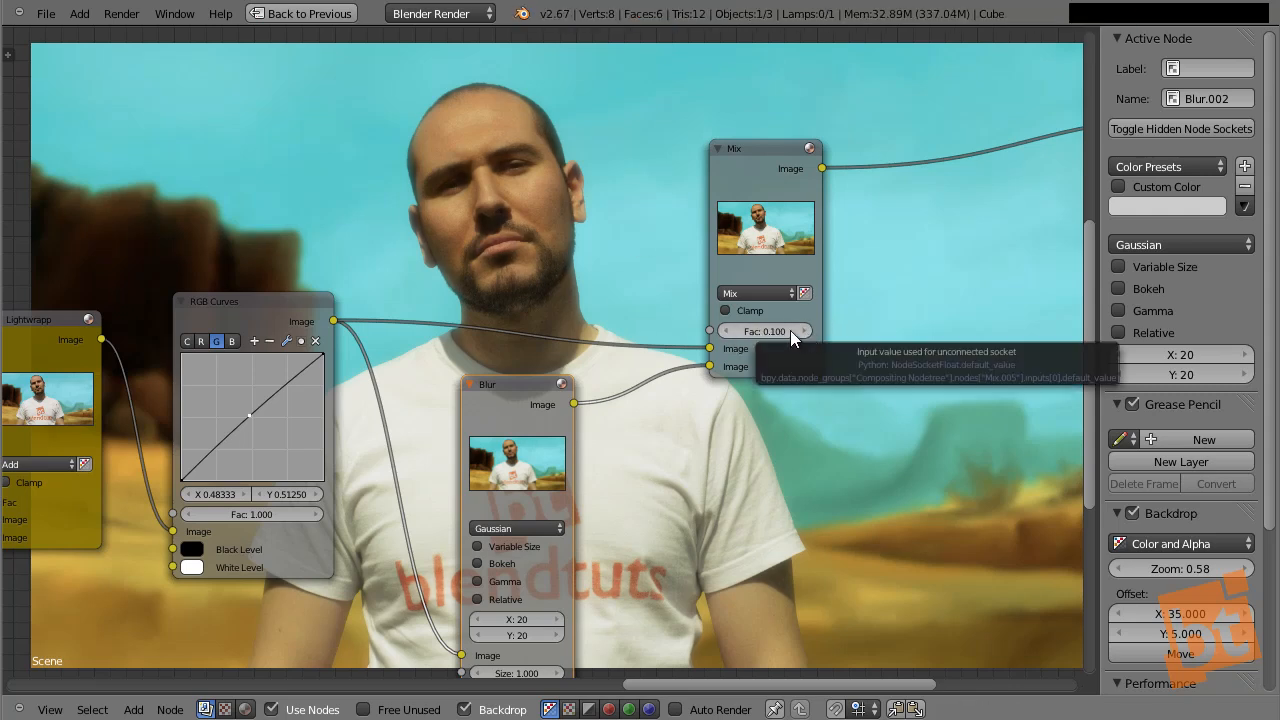
- Compare the final RGB Curves output with the Mix output by sending each to the Viewer in turn
{"action": "left_click", "coordinate": [271, 313], "text": "ctrl+shift"}
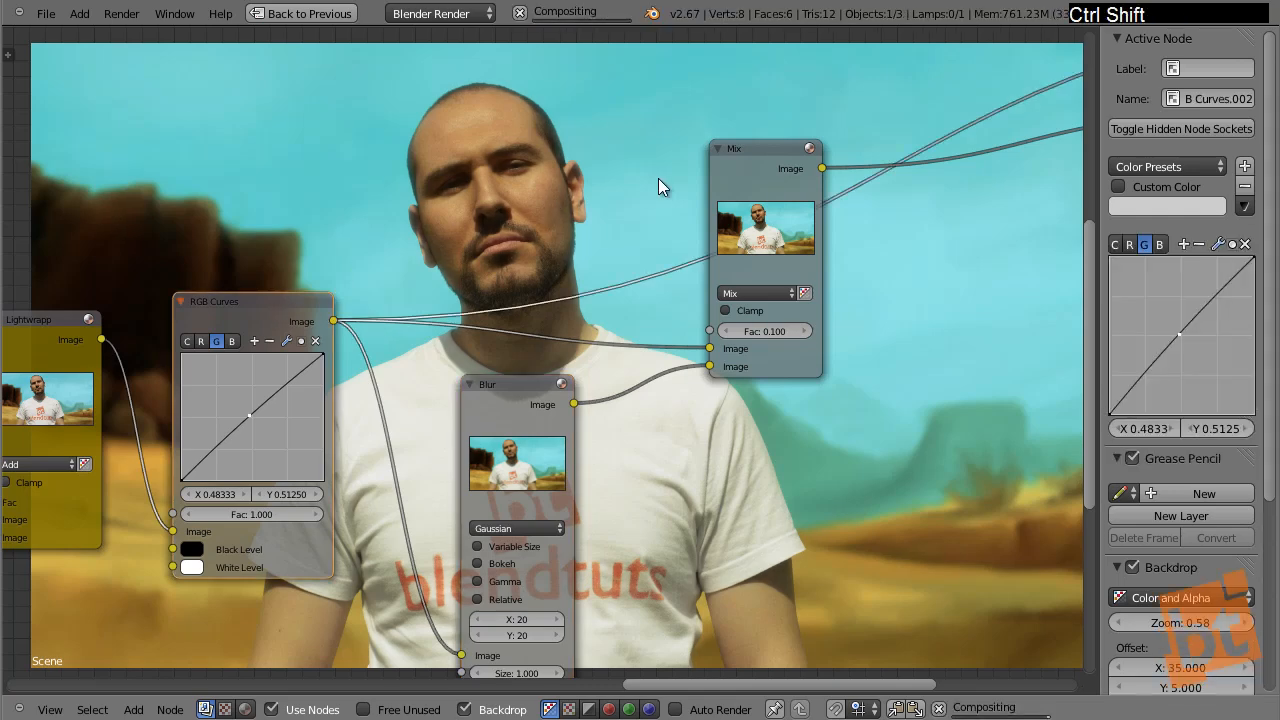
{"action": "left_click", "coordinate": [771, 158], "text": "ctrl+shift"}
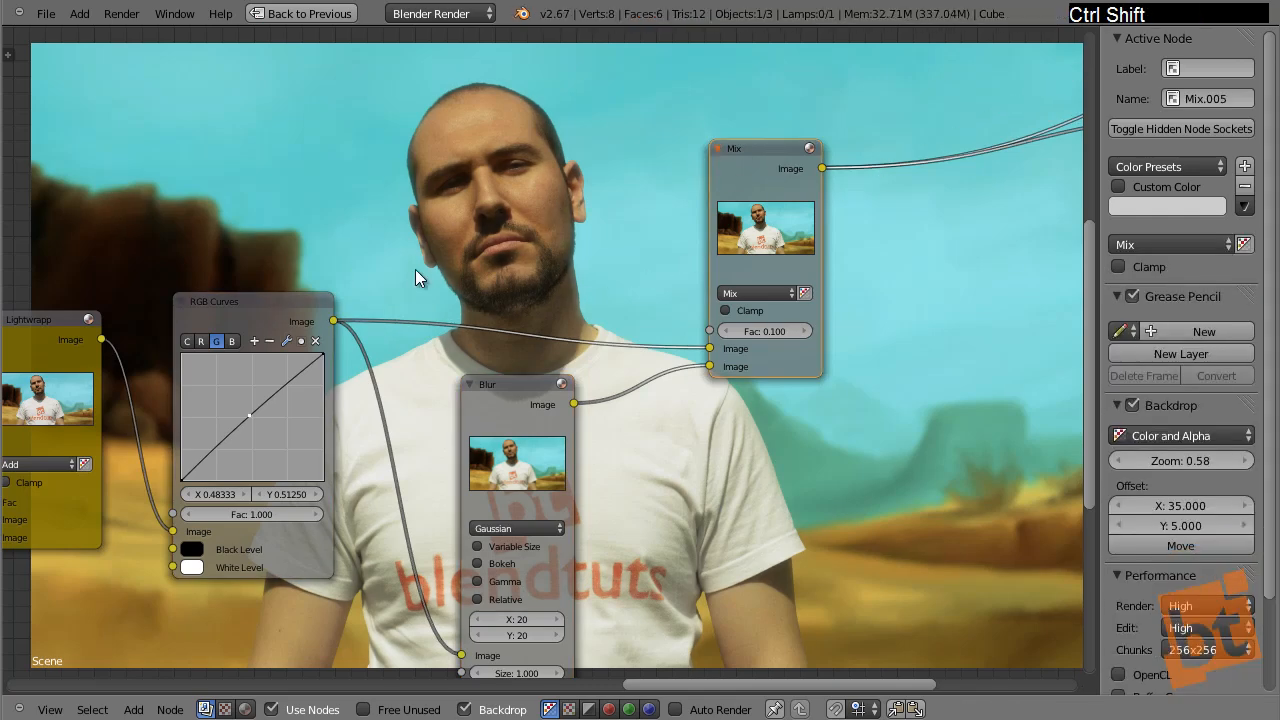
{"action": "left_click", "coordinate": [249, 317], "text": "ctrl+shift"}
{"action": "left_click", "coordinate": [778, 156], "text": "ctrl+shift"}
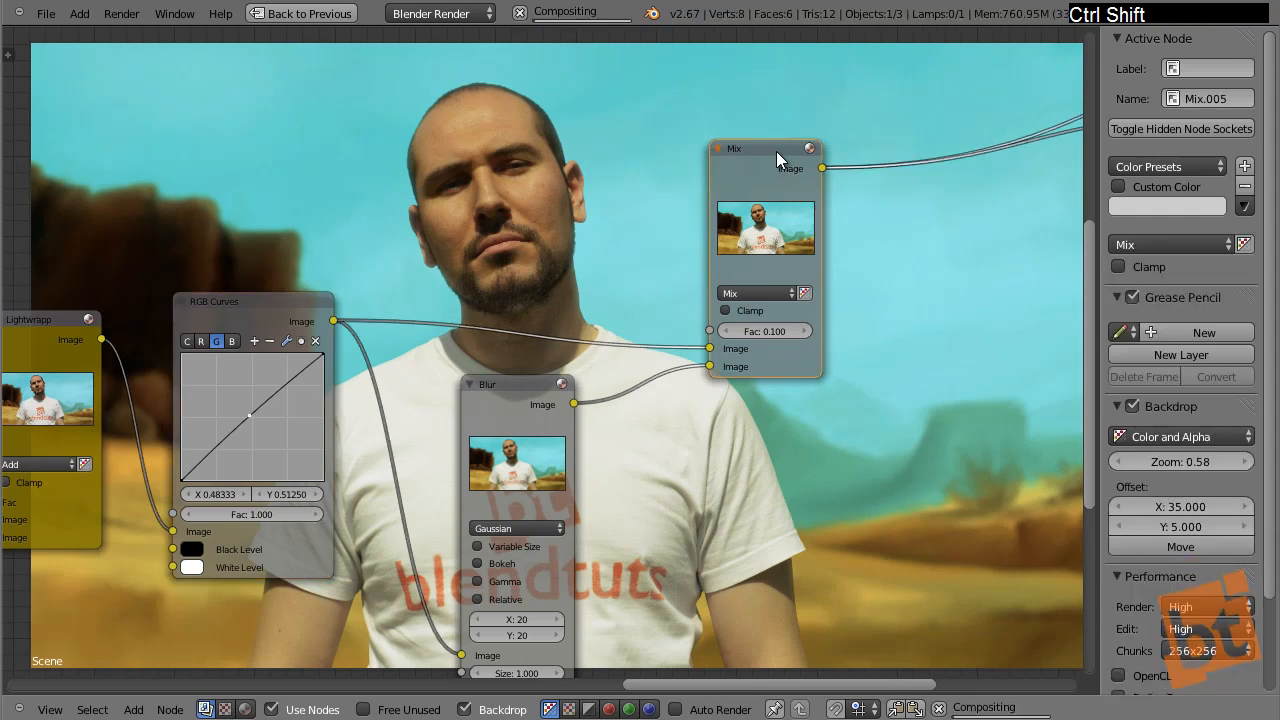
{"action": "middle_click_drag", "start_coordinate": [850, 216], "coordinate": [736, 332]}
{"action": "scroll", "coordinate": [736, 332], "scroll_direction": "down", "scroll_amount": 9}
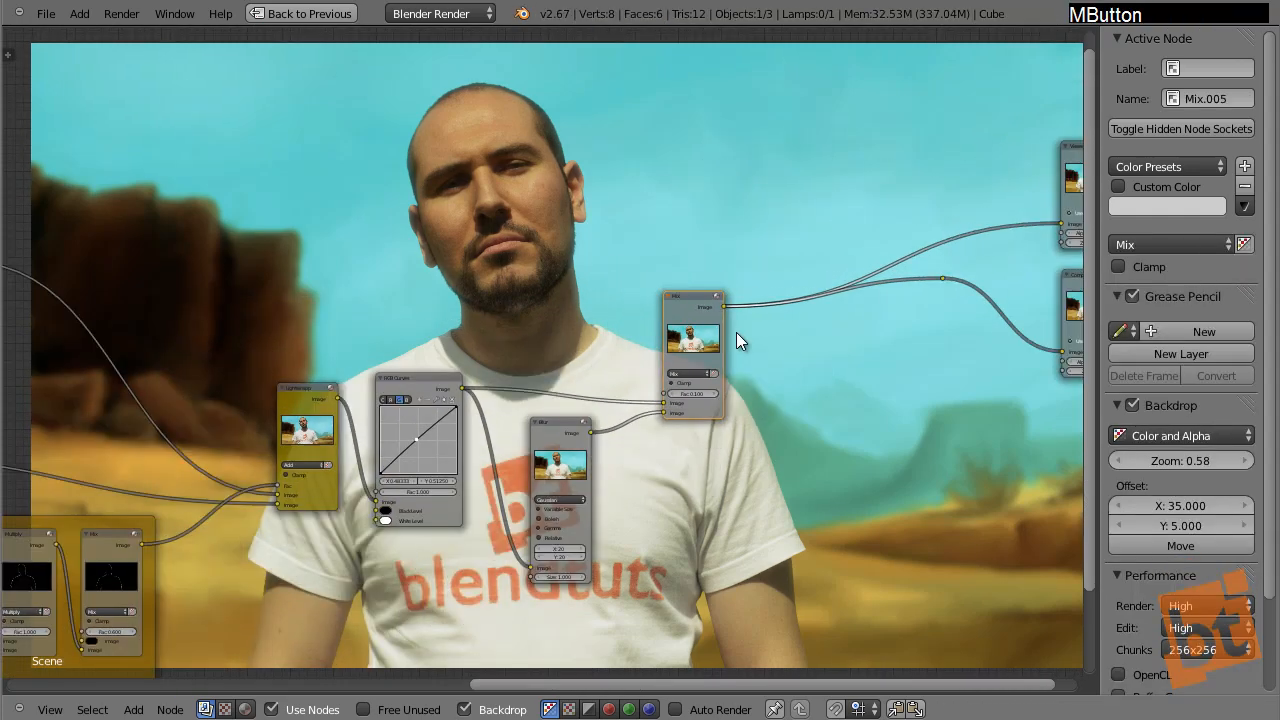
{"action": "middle_click_drag", "start_coordinate": [700, 398], "coordinate": [672, 410]}
{"action": "scroll", "coordinate": [580, 404], "scroll_direction": "up", "scroll_amount": 4}
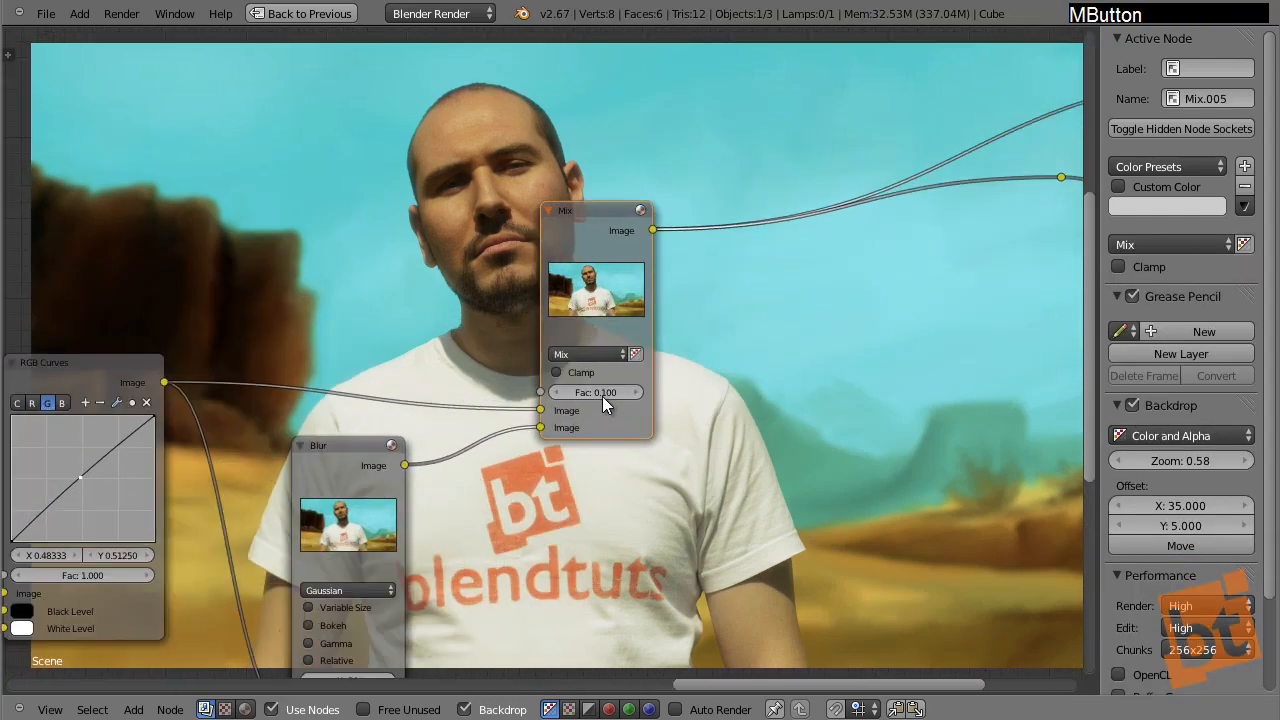
- Raise the Mix node's Fac to 0.500 and set the Blur node's X and Y sizes to 10
{"action": "left_click_drag", "start_coordinate": [603, 394], "coordinate": [611, 394]}
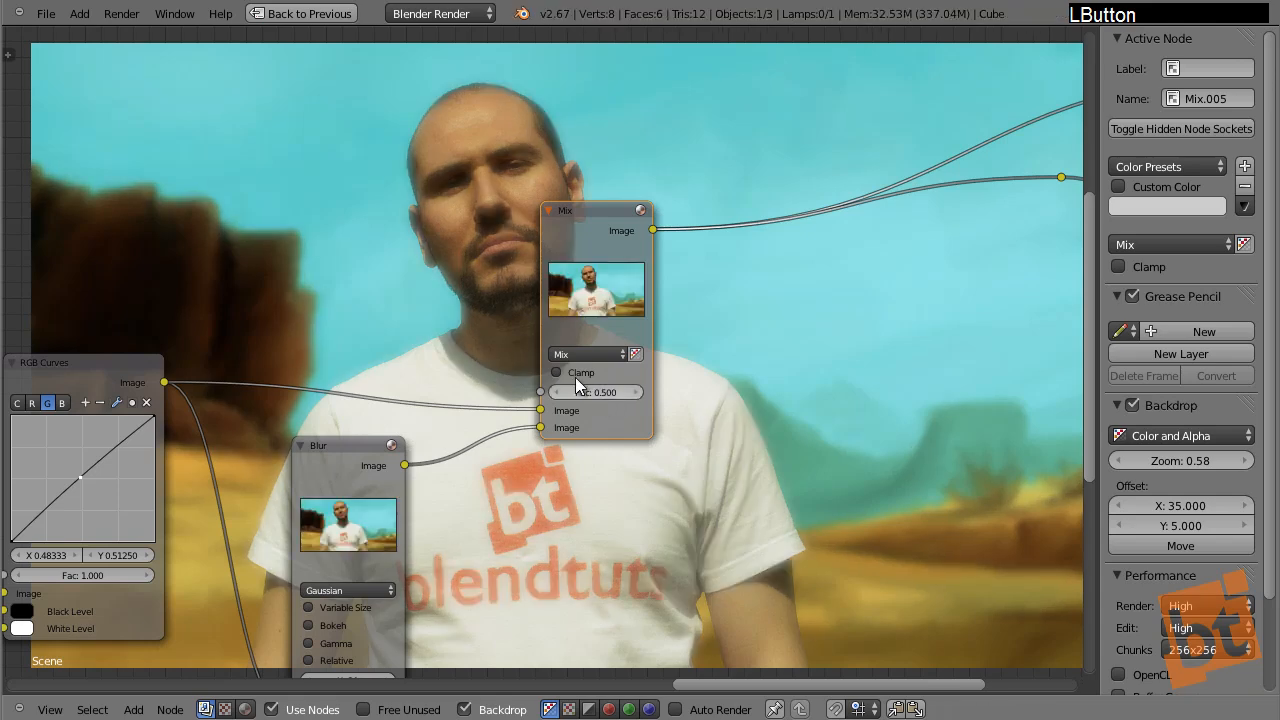
{"action": "middle_click_drag", "start_coordinate": [362, 676], "coordinate": [550, 556]}
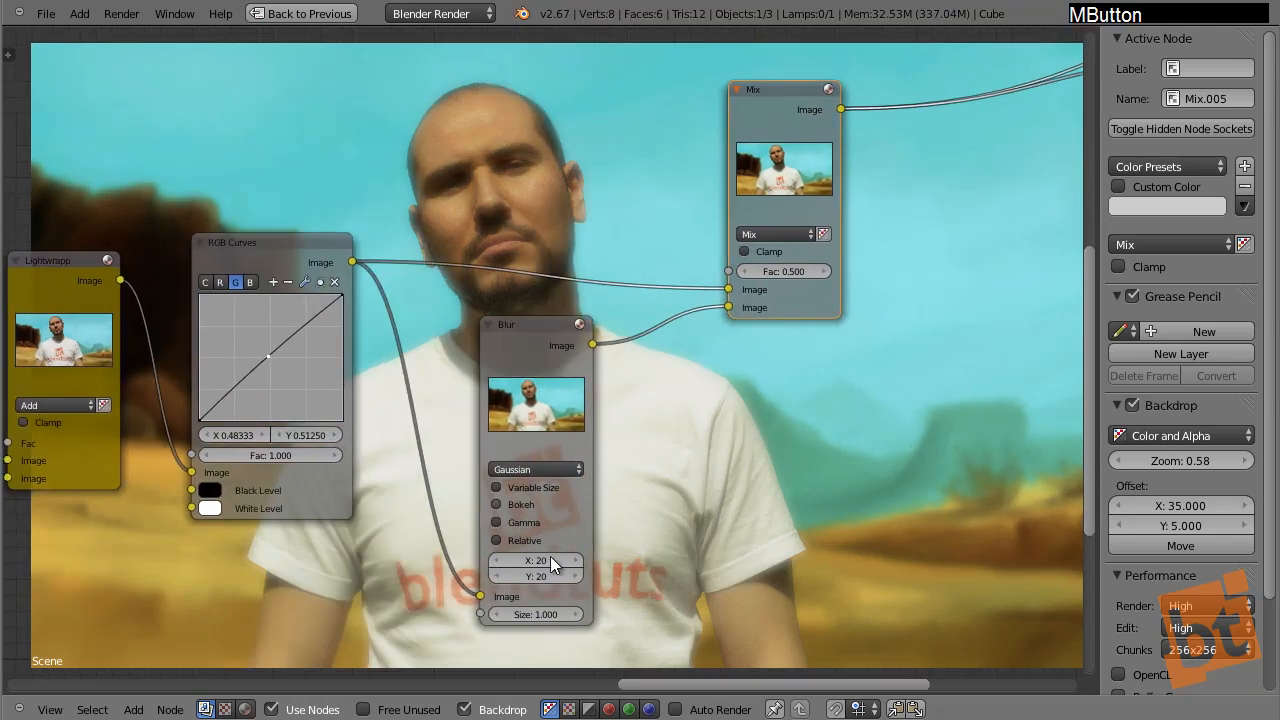
{"action": "scroll", "coordinate": [550, 557], "scroll_direction": "up", "scroll_amount": 3}
{"action": "left_click", "coordinate": [534, 561]}
{"action": "type", "text": "10"}
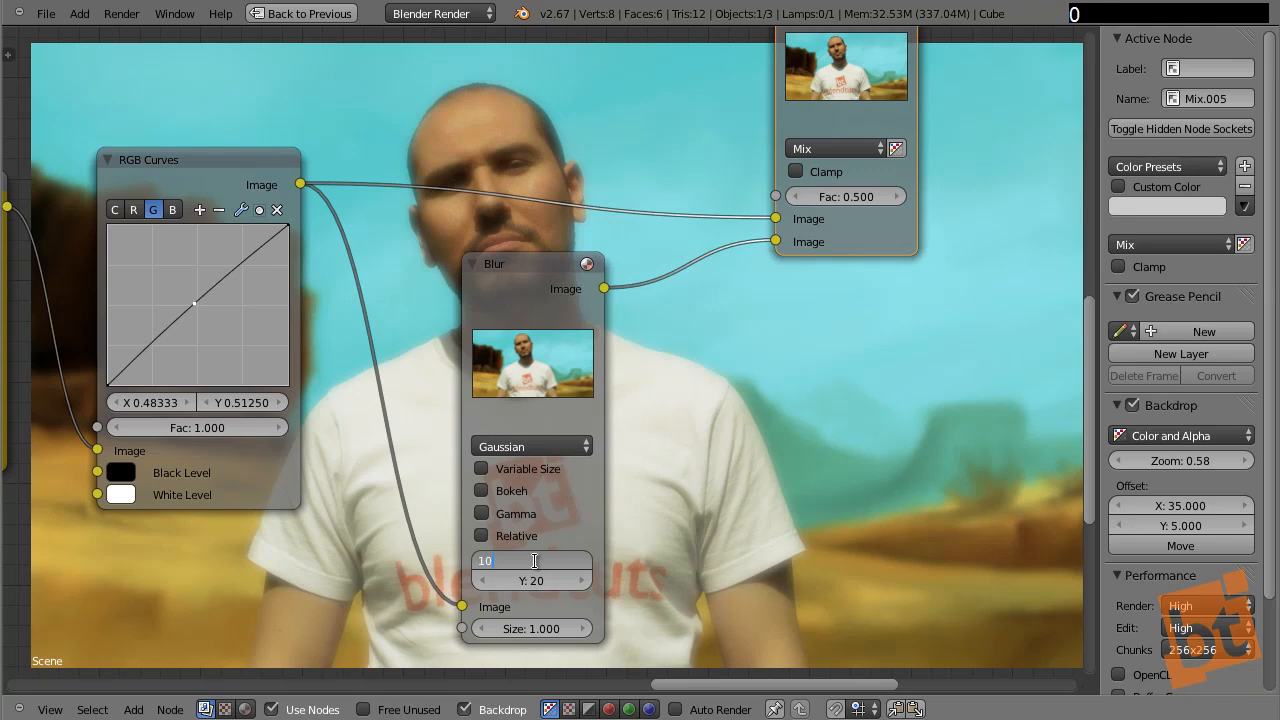
{"action": "key", "text": "Tab"}
{"action": "type", "text": "10"}
{"action": "key", "text": "Return"}
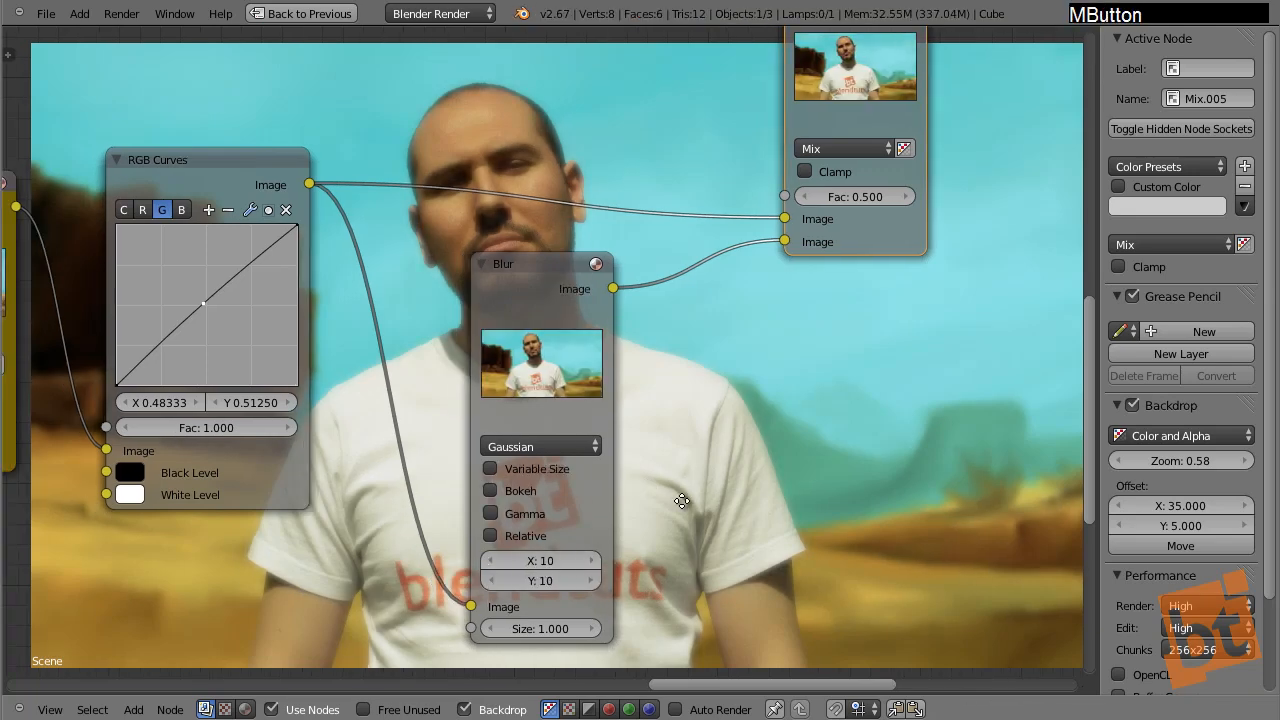
- Lower the Mix node's Fac to 0.200
{"action": "middle_click_drag", "start_coordinate": [680, 491], "coordinate": [617, 533]}
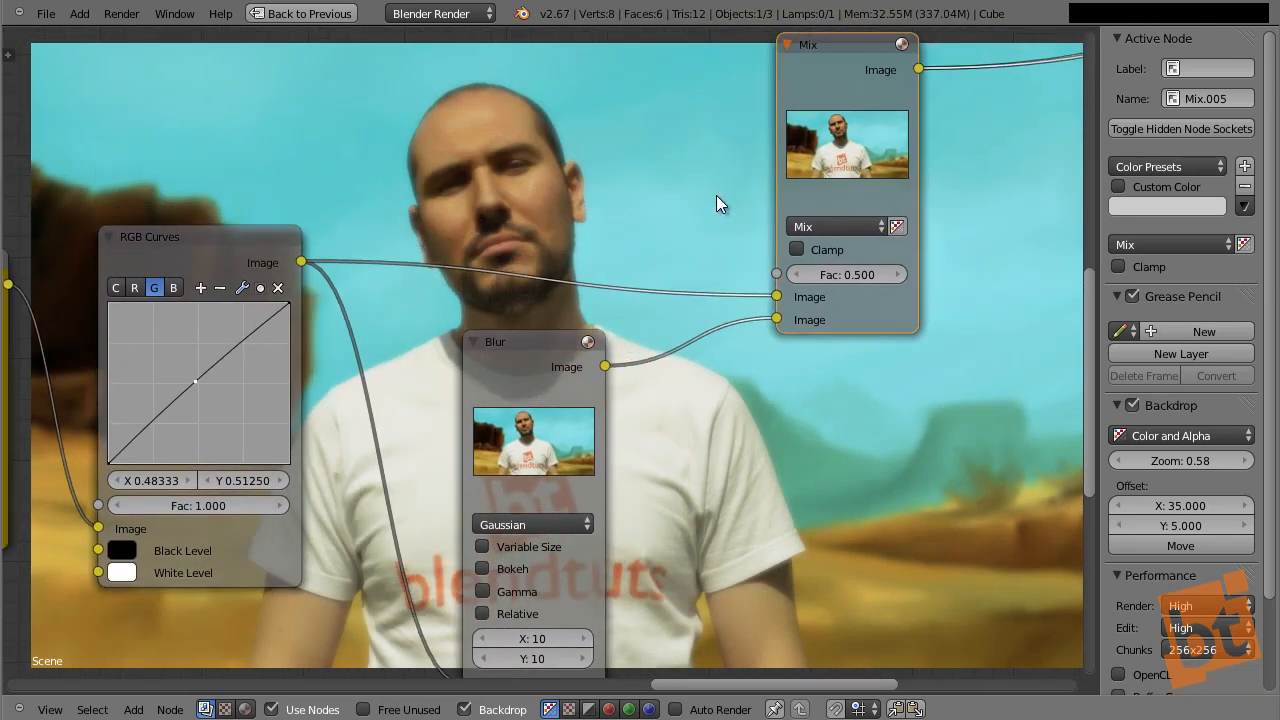
{"action": "middle_click_drag", "start_coordinate": [716, 195], "coordinate": [733, 265]}
{"action": "left_click", "coordinate": [795, 342]}
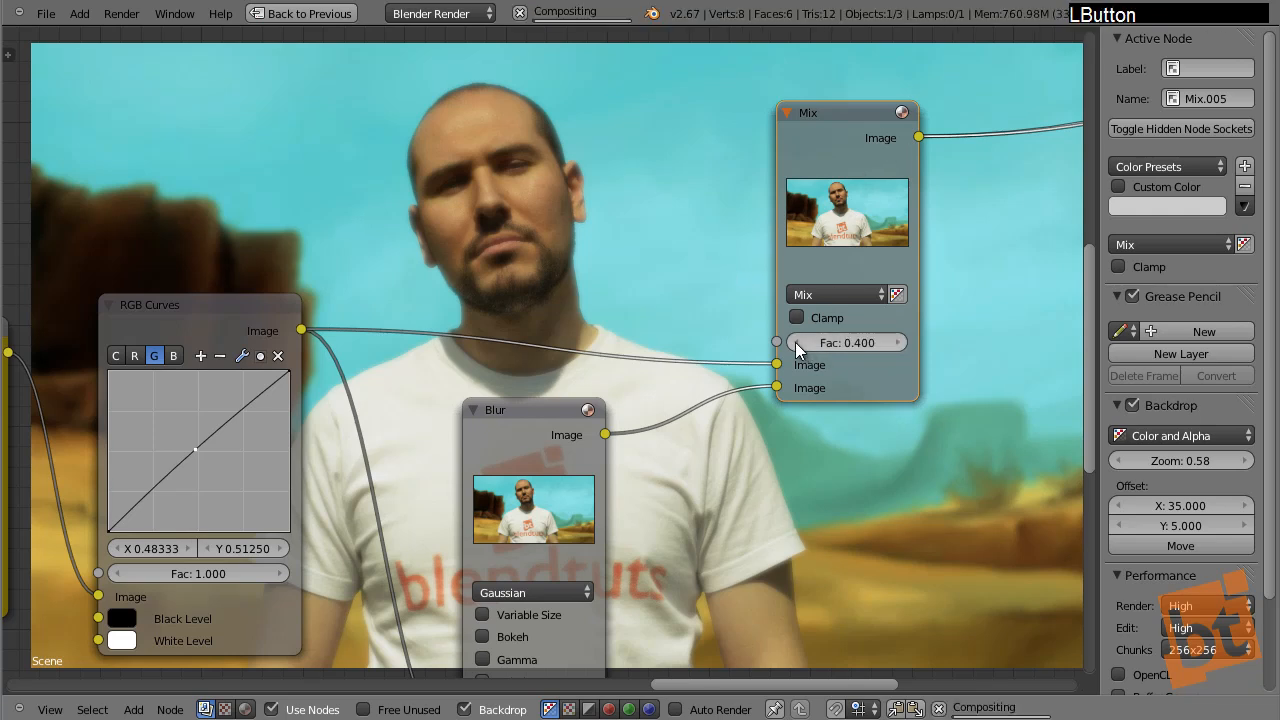
{"action": "left_click", "coordinate": [795, 342]}
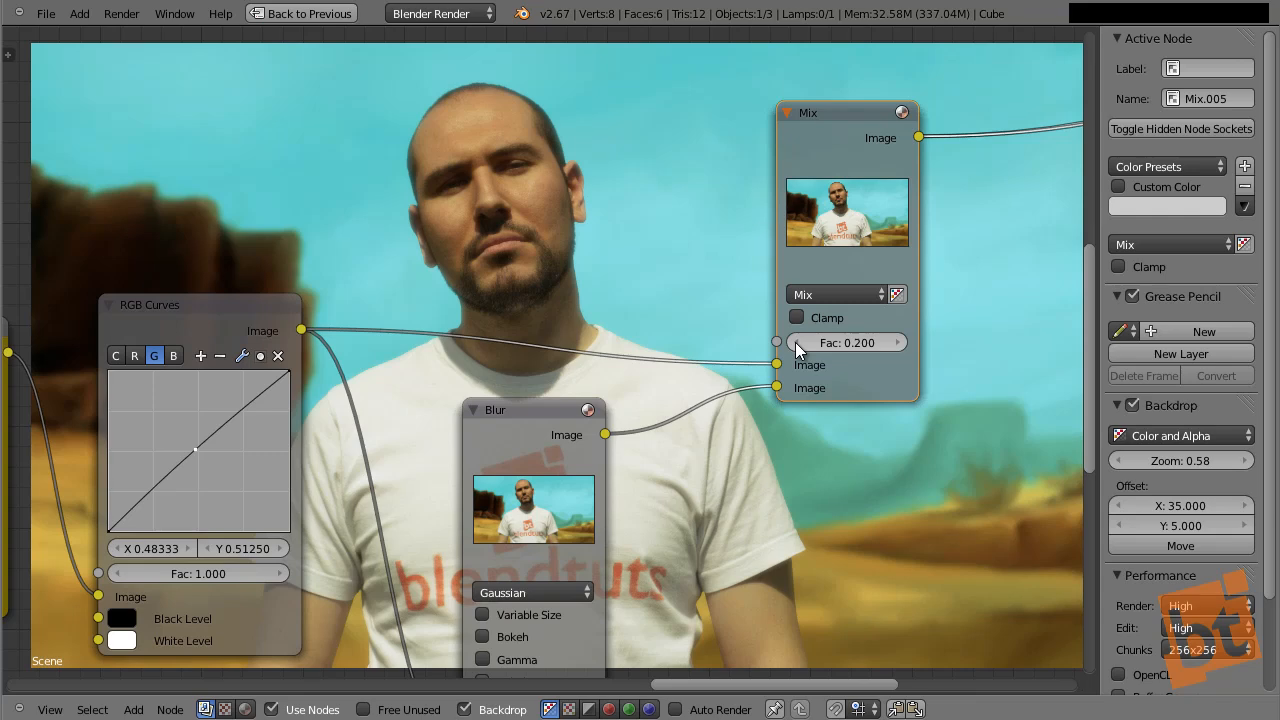
- Link the reroute point after the Mix node to the Viewer's Image input and shift the backdrop to offset X 12, Y 6
{"action": "middle_click_drag", "start_coordinate": [814, 323], "coordinate": [652, 413]}
{"action": "scroll", "coordinate": [652, 413], "scroll_direction": "down", "scroll_amount": 8}
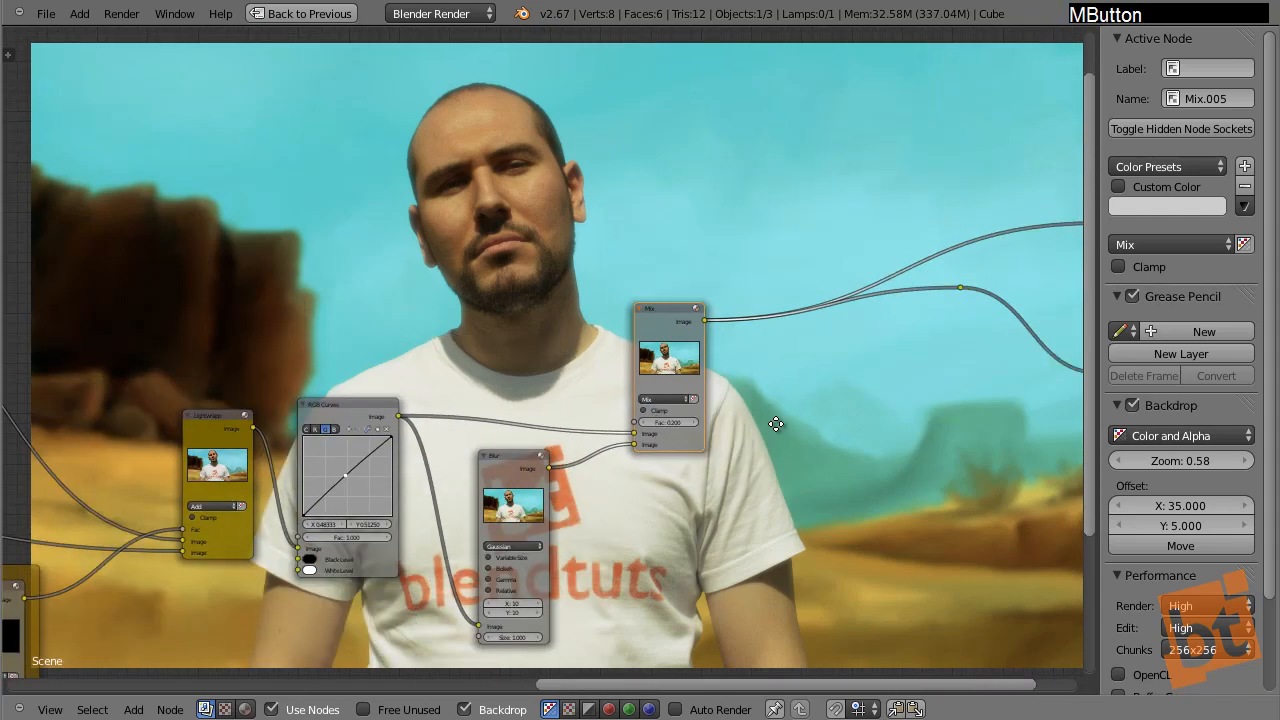
{"action": "middle_click_drag", "start_coordinate": [776, 424], "coordinate": [531, 452]}
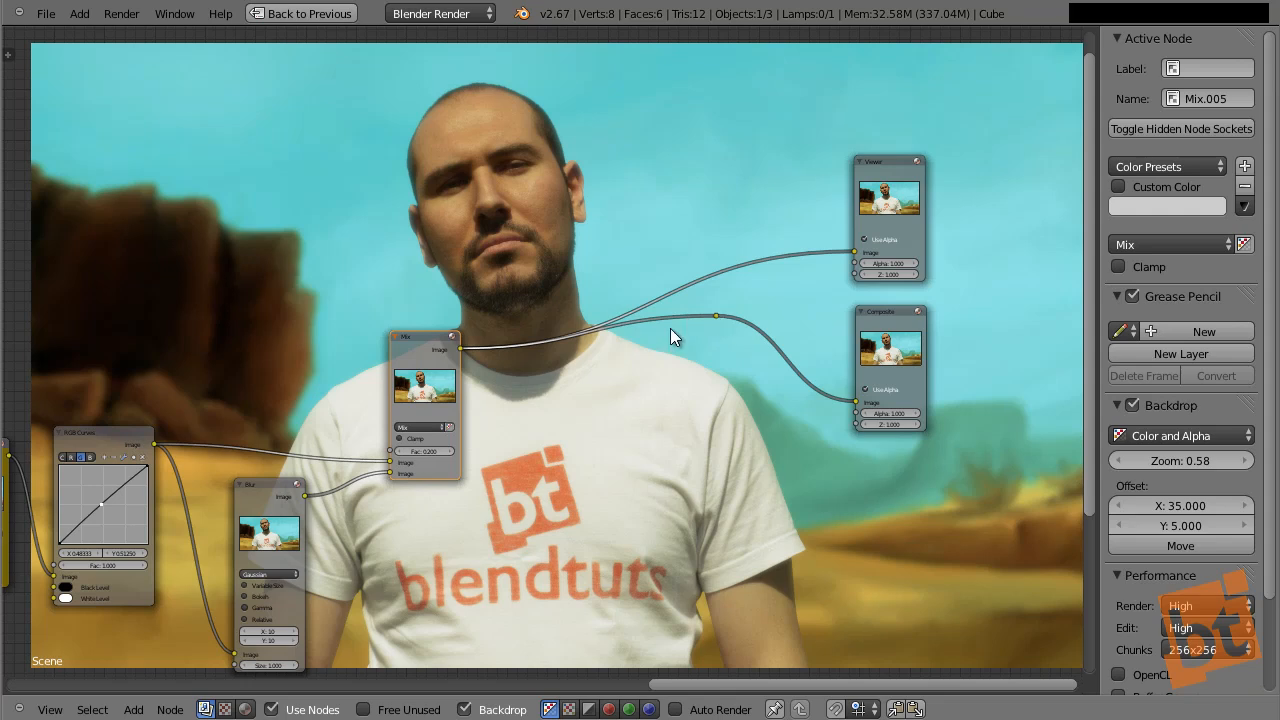
{"action": "left_click", "coordinate": [435, 342], "text": "ctrl+shift"}
{"action": "left_click_drag", "start_coordinate": [716, 316], "coordinate": [861, 241]}
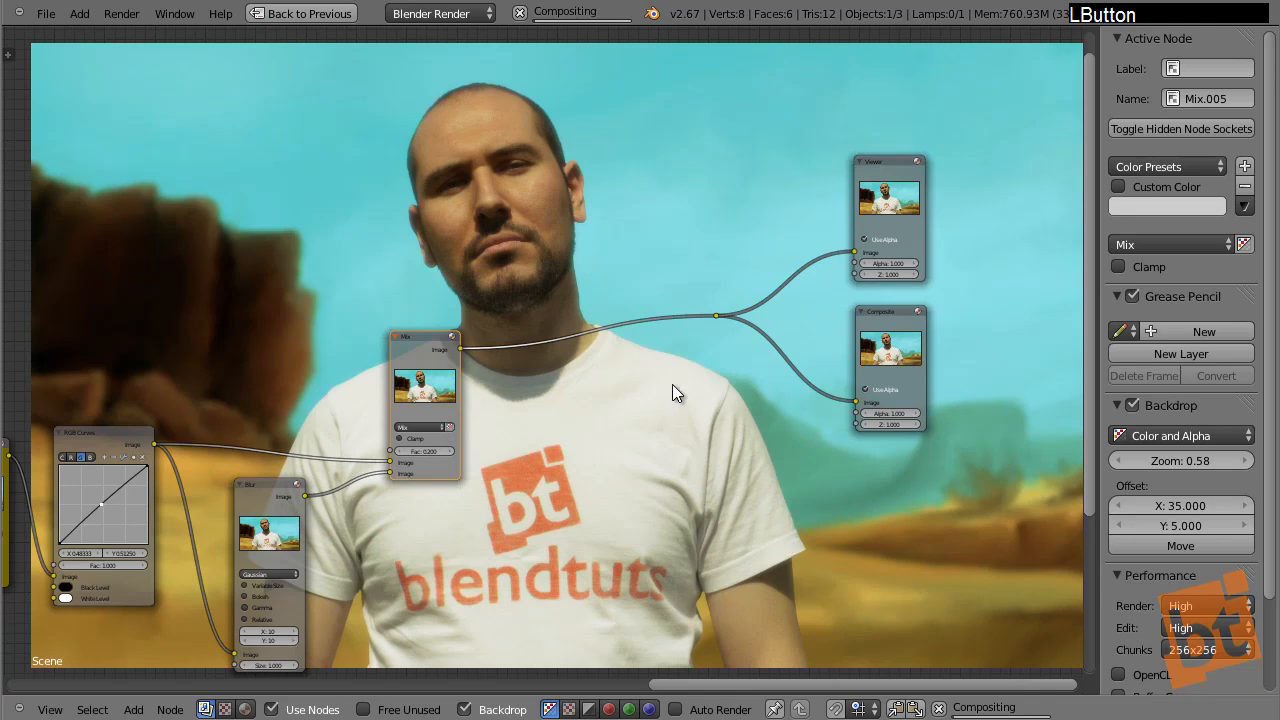
{"action": "middle_click_drag", "start_coordinate": [590, 248], "coordinate": [598, 247]}
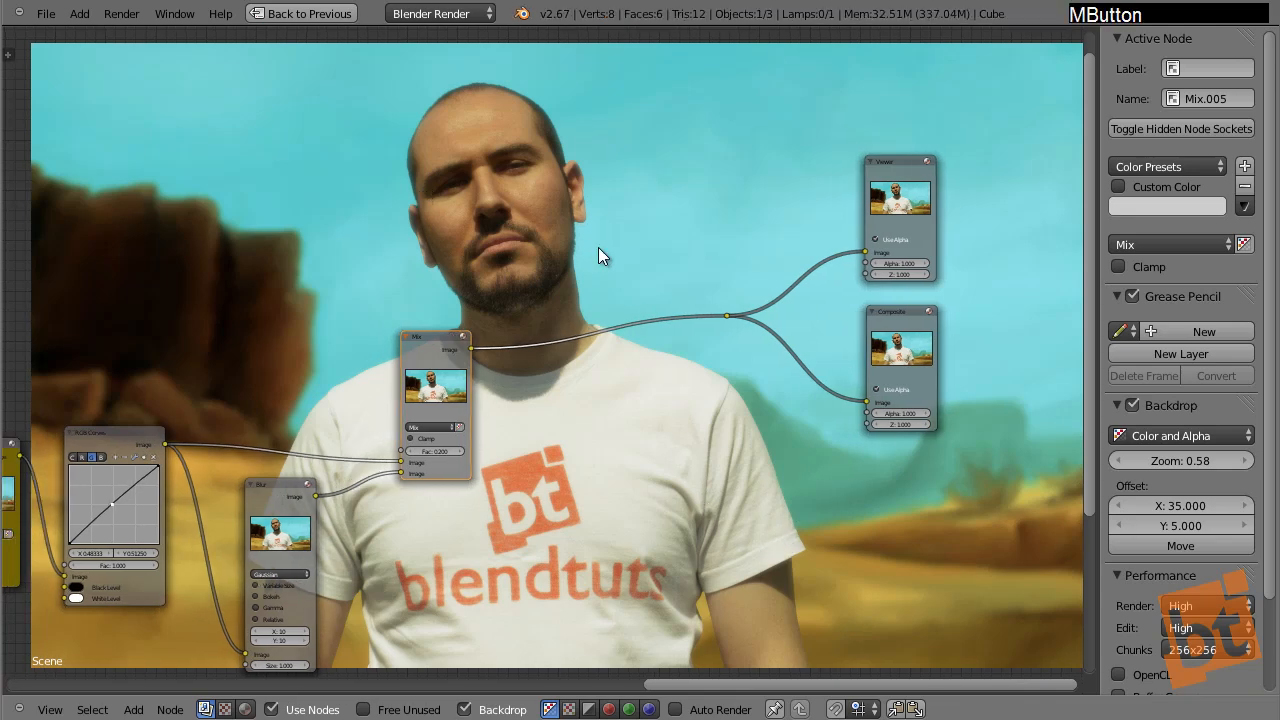
{"action": "middle_click_drag", "start_coordinate": [683, 263], "coordinate": [662, 265], "text": "alt"}
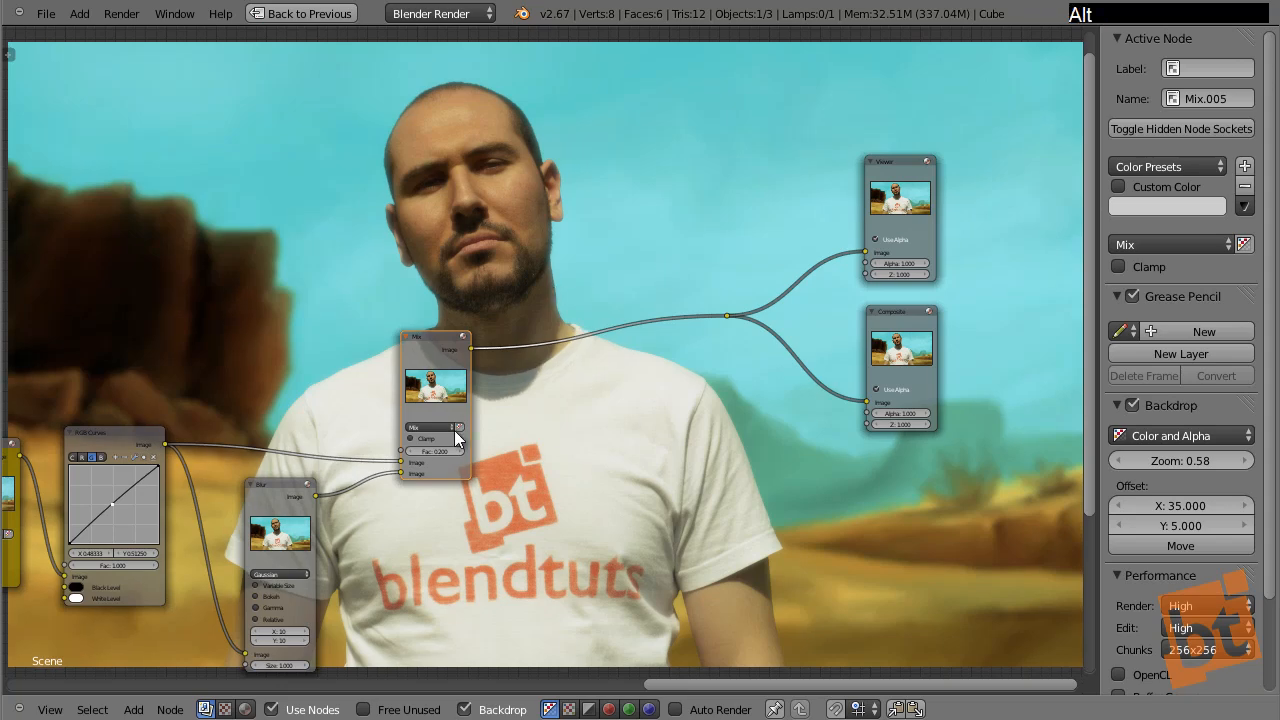
- Join the background image's Scale, Blur and RGB Curves nodes in a frame and move it slightly away from the Image node
{"action": "middle_click_drag", "start_coordinate": [455, 437], "coordinate": [540, 491]}
{"action": "right_click_drag", "start_coordinate": [169, 497], "coordinate": [258, 488]}
{"action": "scroll", "coordinate": [258, 488], "scroll_direction": "up", "scroll_amount": 1}
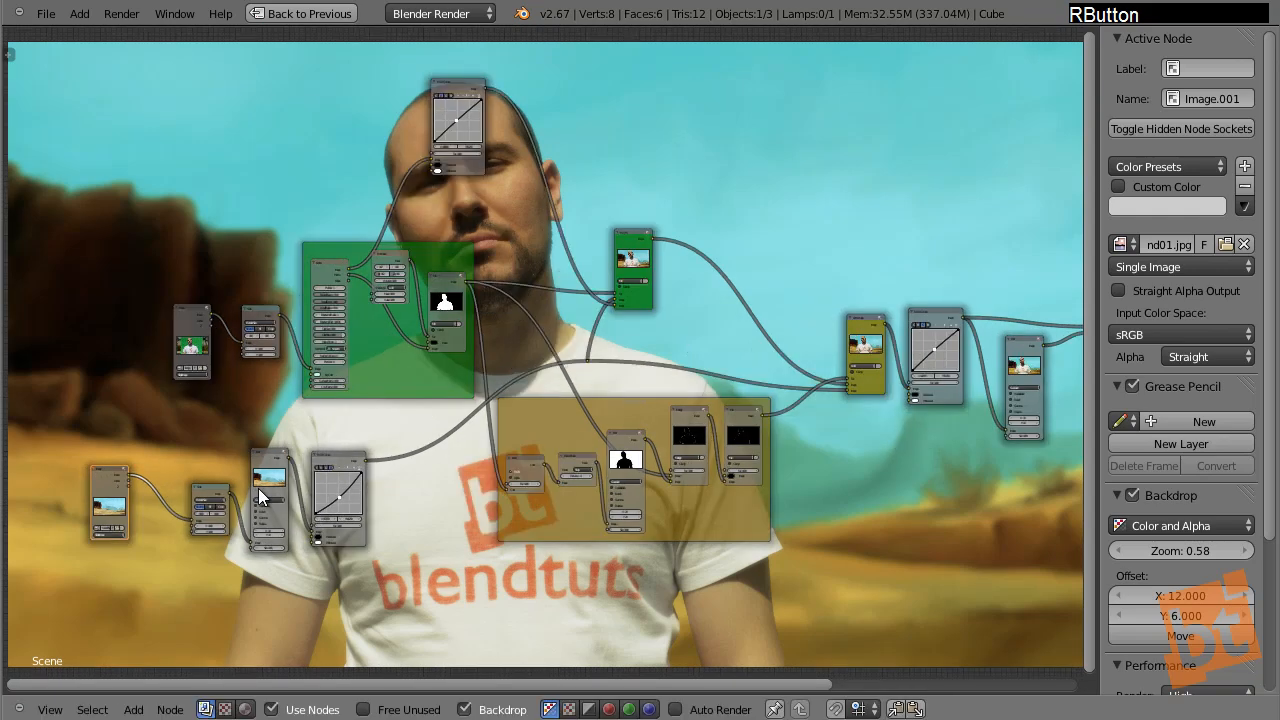
{"action": "scroll", "coordinate": [258, 488], "scroll_direction": "up", "scroll_amount": 3}
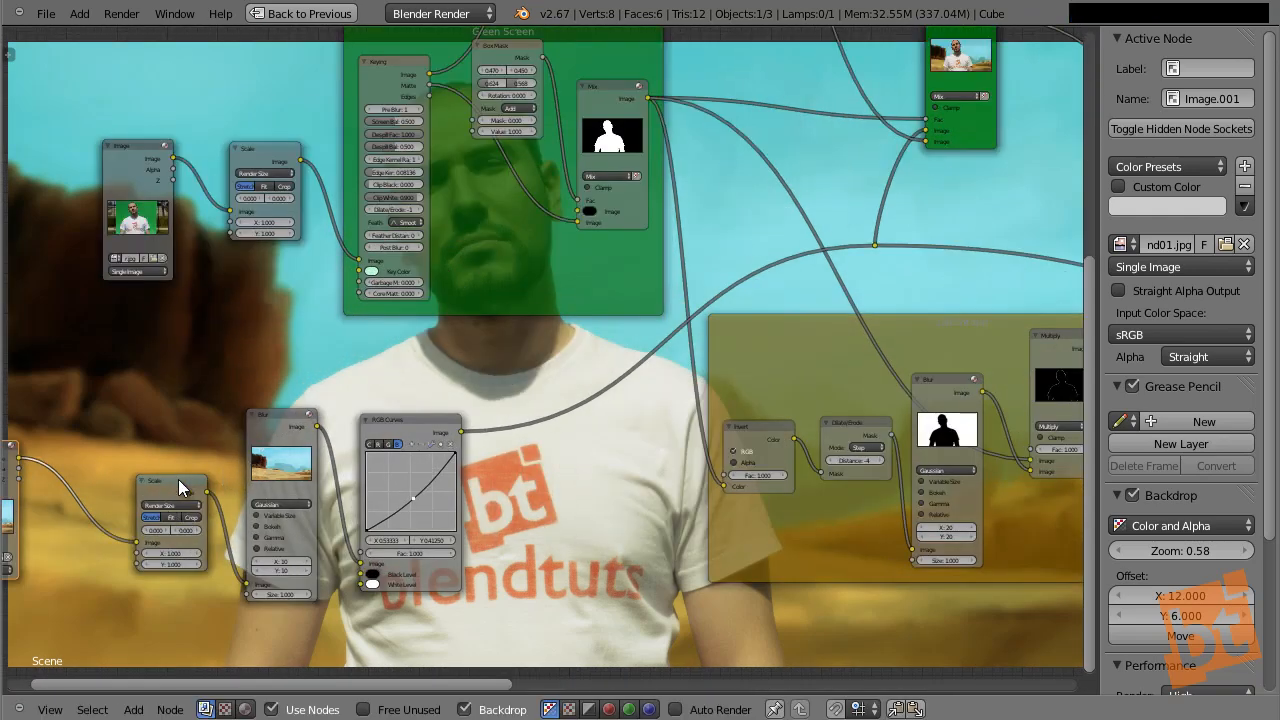
{"action": "right_click", "coordinate": [178, 479]}
{"action": "right_click", "coordinate": [280, 409], "text": "shift"}
{"action": "right_click", "coordinate": [395, 418], "text": "shift"}
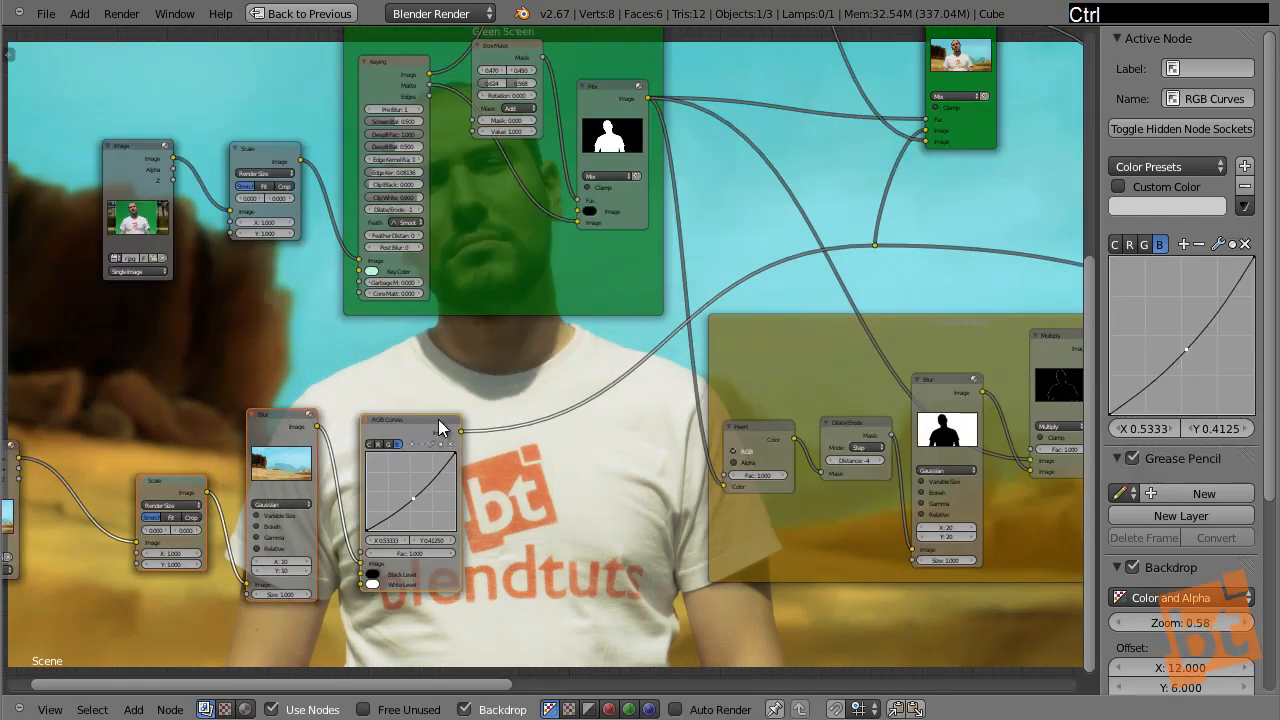
{"action": "key", "text": "ctrl+j"}
{"action": "right_click", "coordinate": [179, 405]}
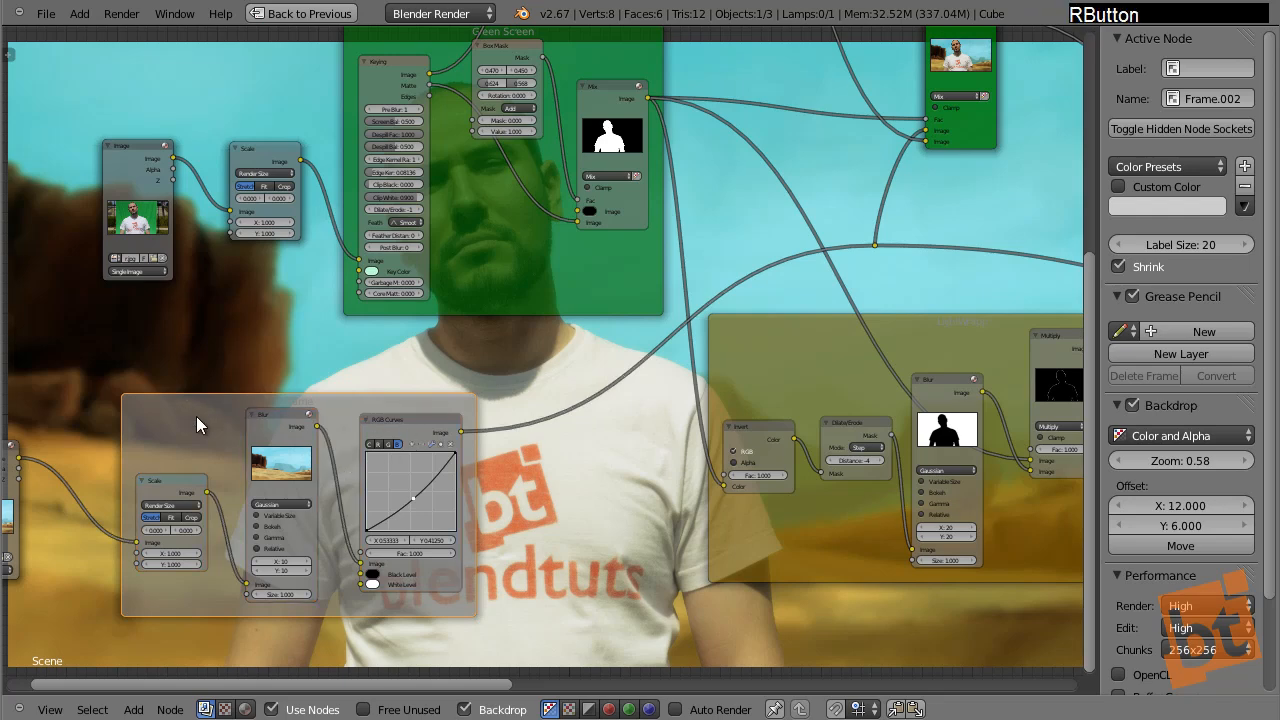
{"action": "middle_click_drag", "start_coordinate": [245, 434], "coordinate": [251, 466], "text": "ctrl"}
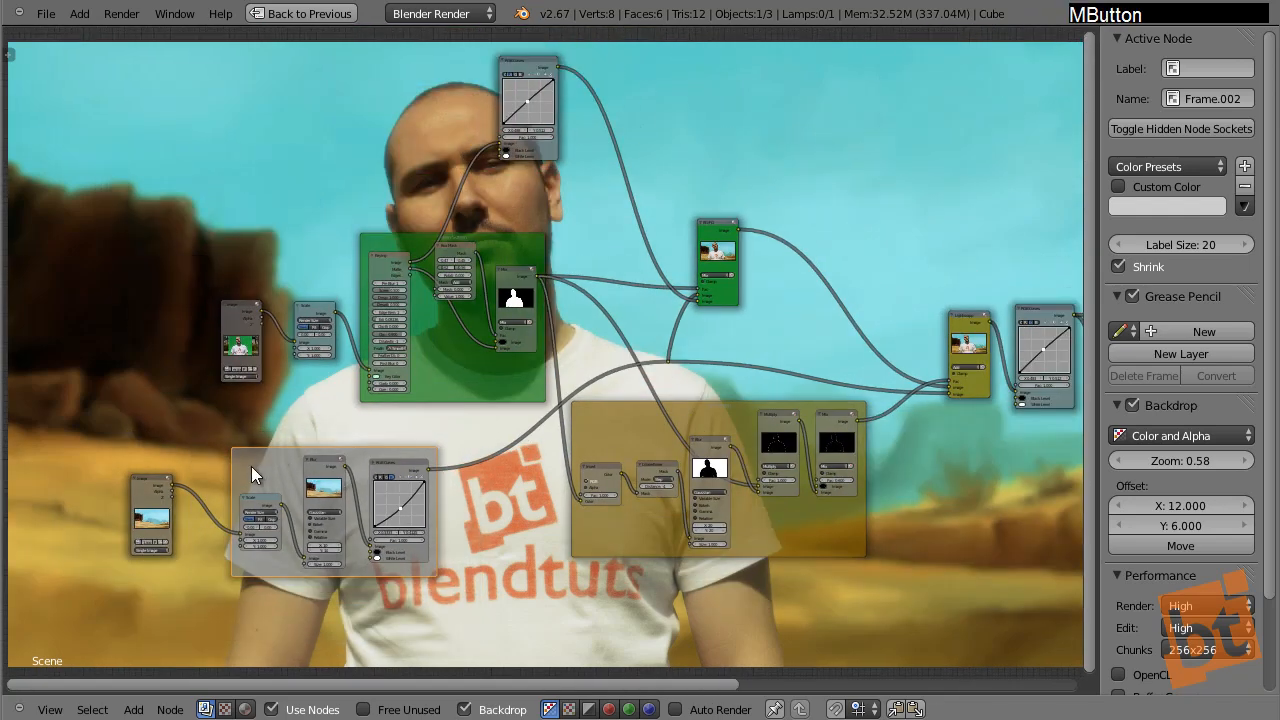
{"action": "right_click_drag", "start_coordinate": [251, 466], "coordinate": [279, 470]}
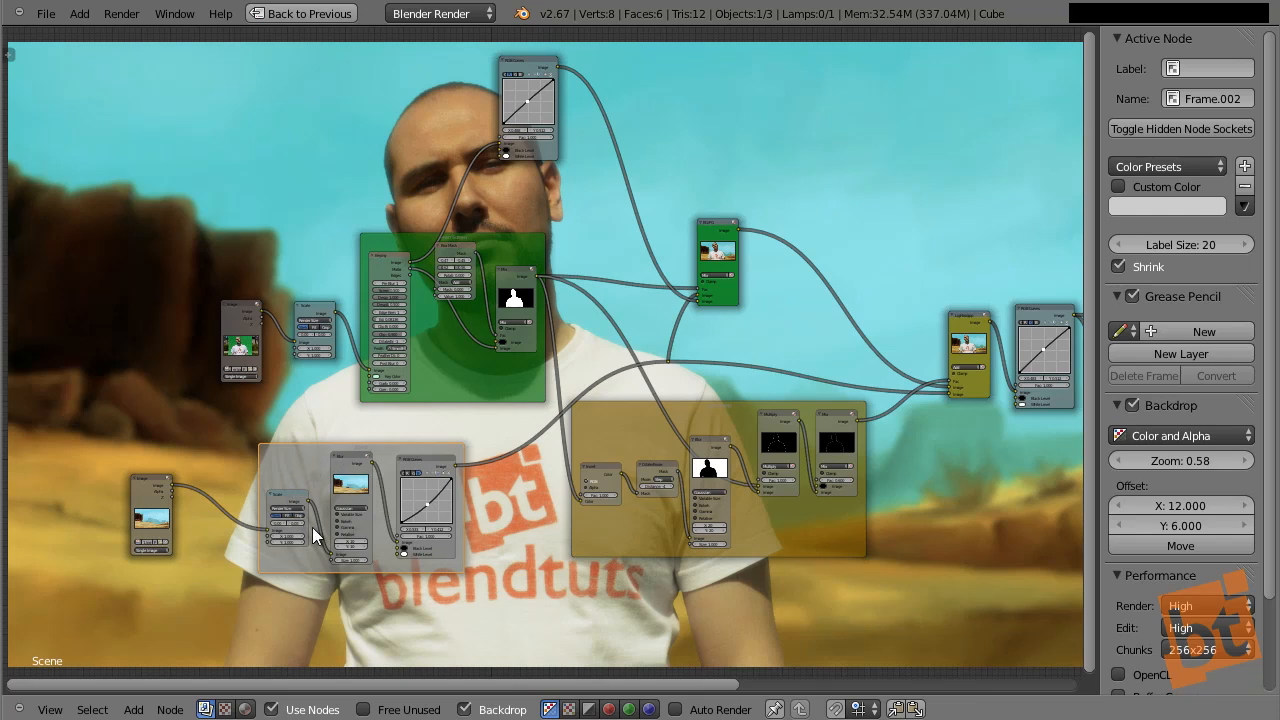
- Move the foreground's RGB Curves node down, closer to the Green Screen frame
{"action": "right_click", "coordinate": [149, 491]}
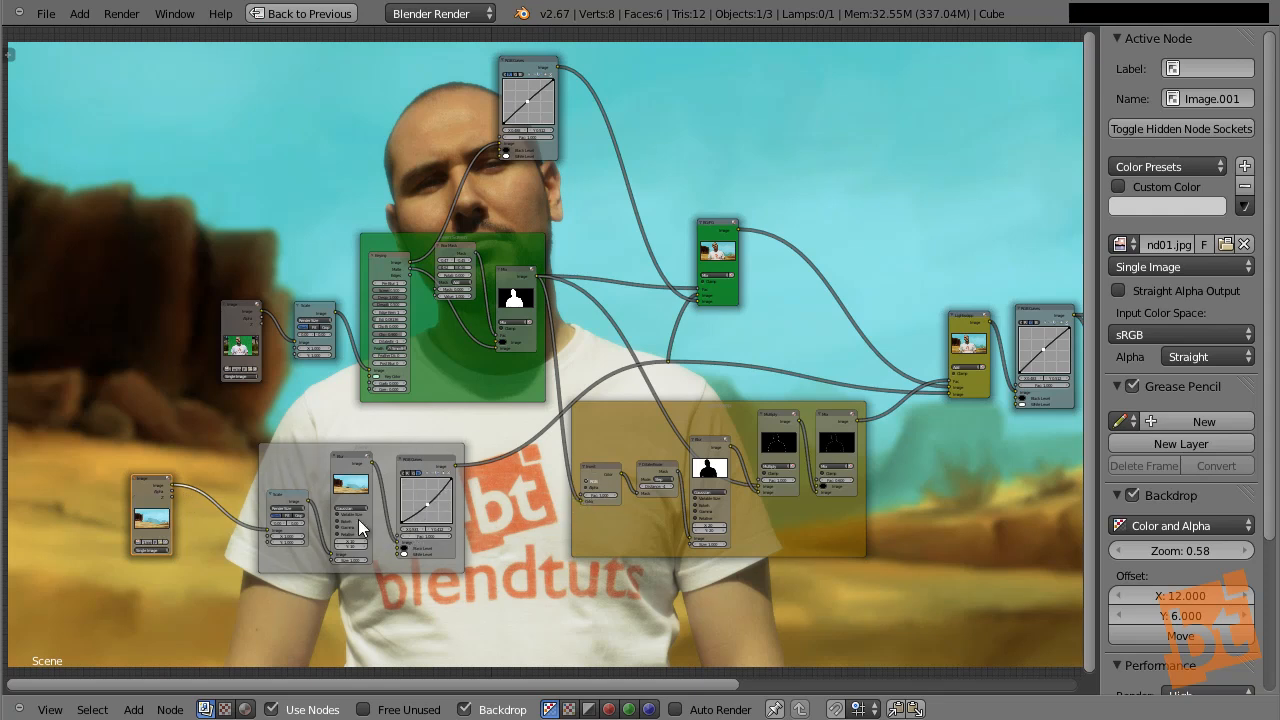
{"action": "middle_click_drag", "start_coordinate": [514, 511], "coordinate": [440, 548]}
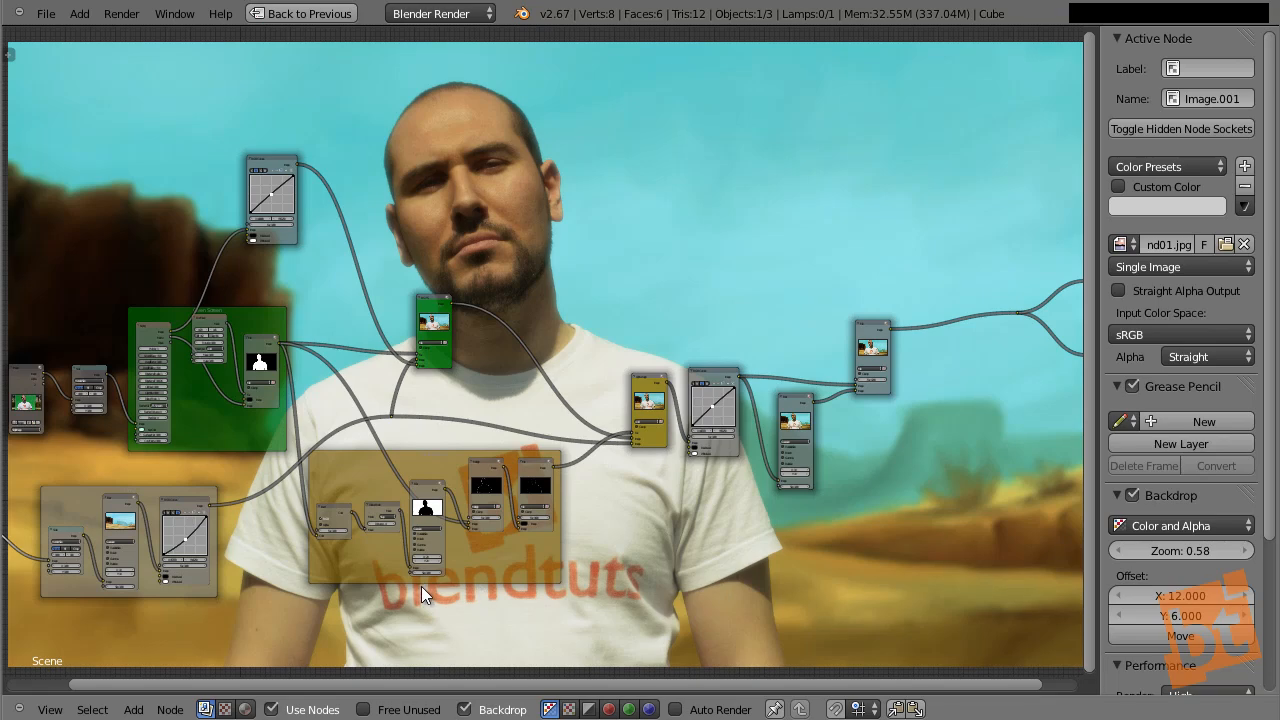
{"action": "middle_click_drag", "start_coordinate": [421, 586], "coordinate": [625, 603]}
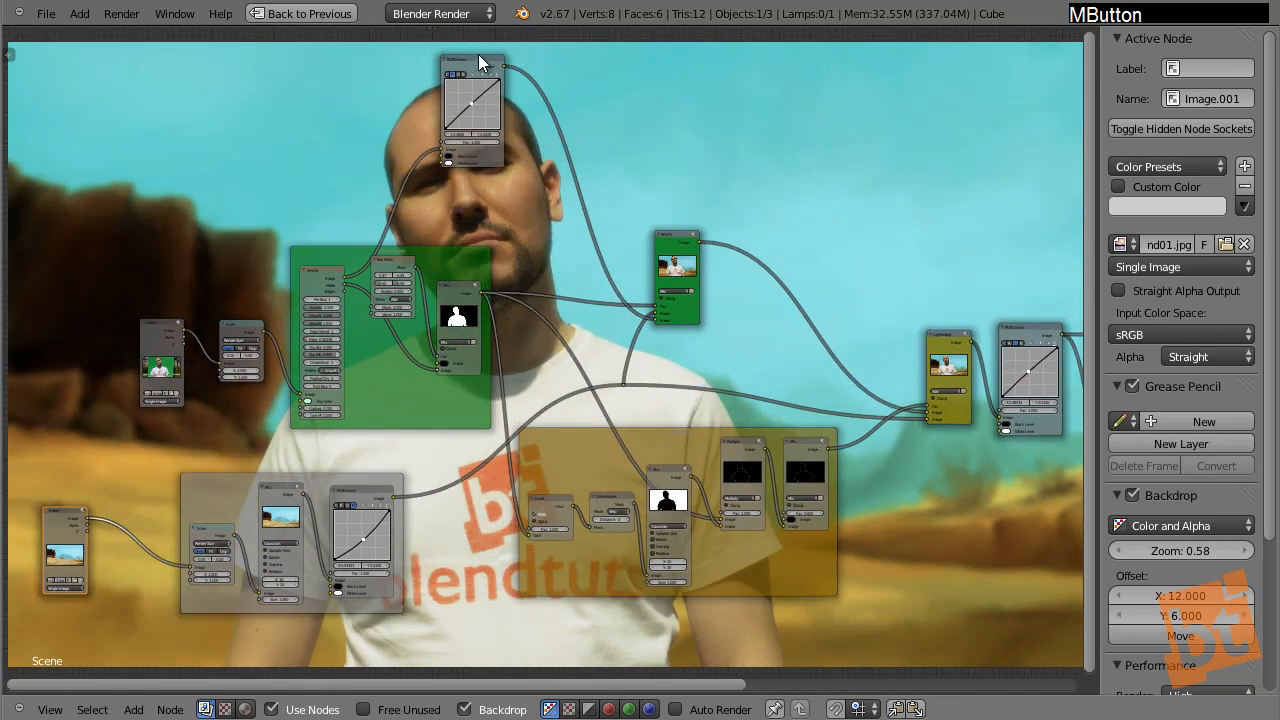
{"action": "right_click", "coordinate": [480, 60]}
{"action": "key", "text": "g"}
{"action": "left_click", "coordinate": [510, 108]}
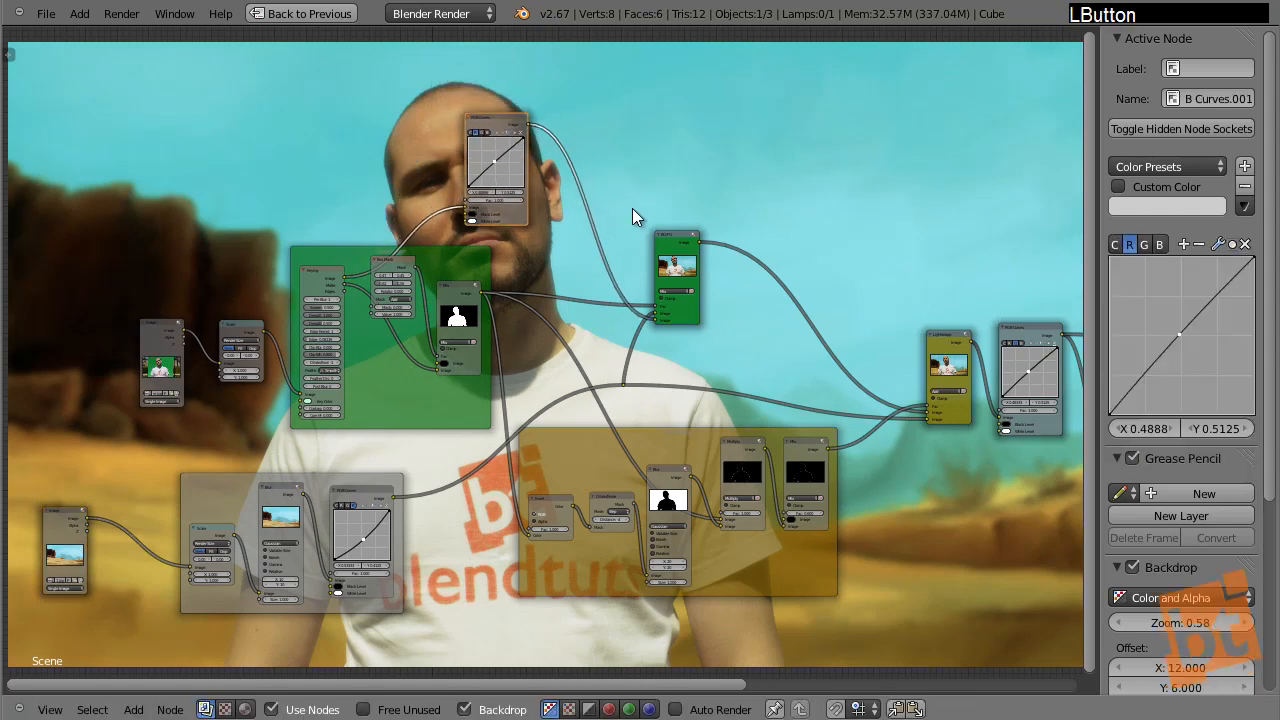
- Give the desert background's Image node an orange custom color
{"action": "middle_click_drag", "start_coordinate": [604, 455], "coordinate": [532, 459]}
{"action": "right_click", "coordinate": [597, 446]}
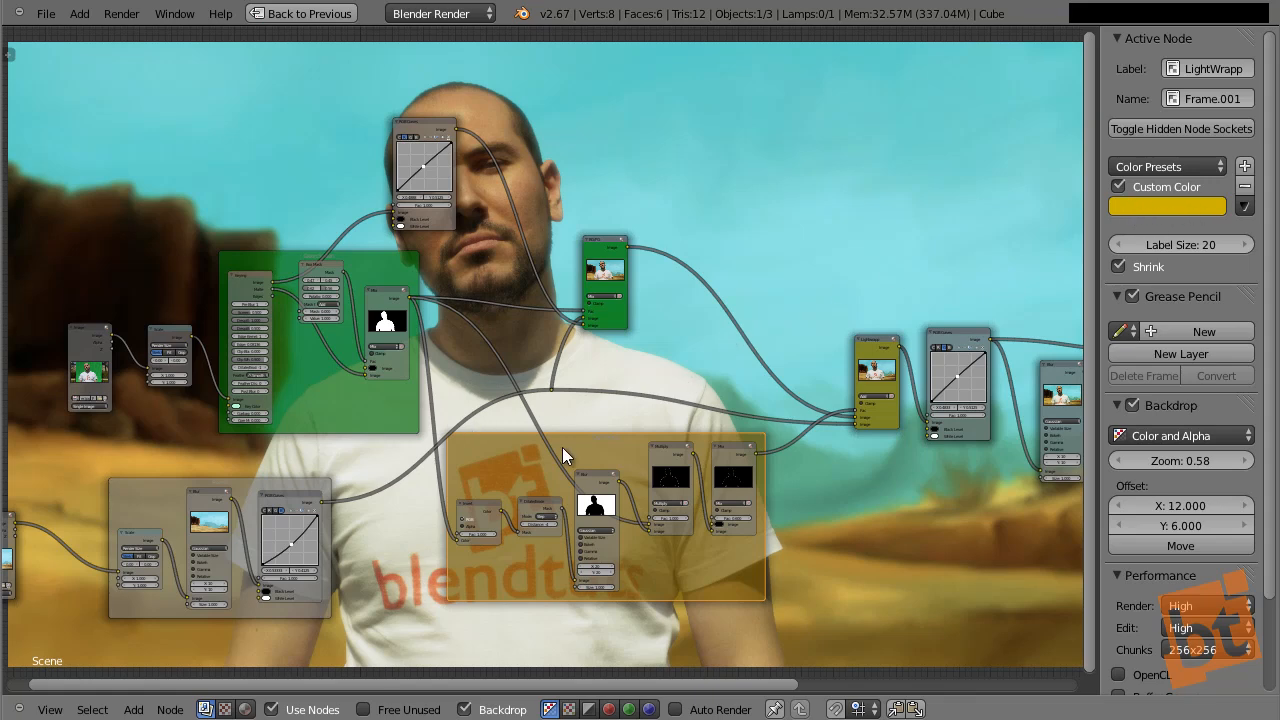
{"action": "middle_click_drag", "start_coordinate": [218, 514], "coordinate": [482, 462]}
{"action": "scroll", "coordinate": [510, 473], "scroll_direction": "up", "scroll_amount": 2}
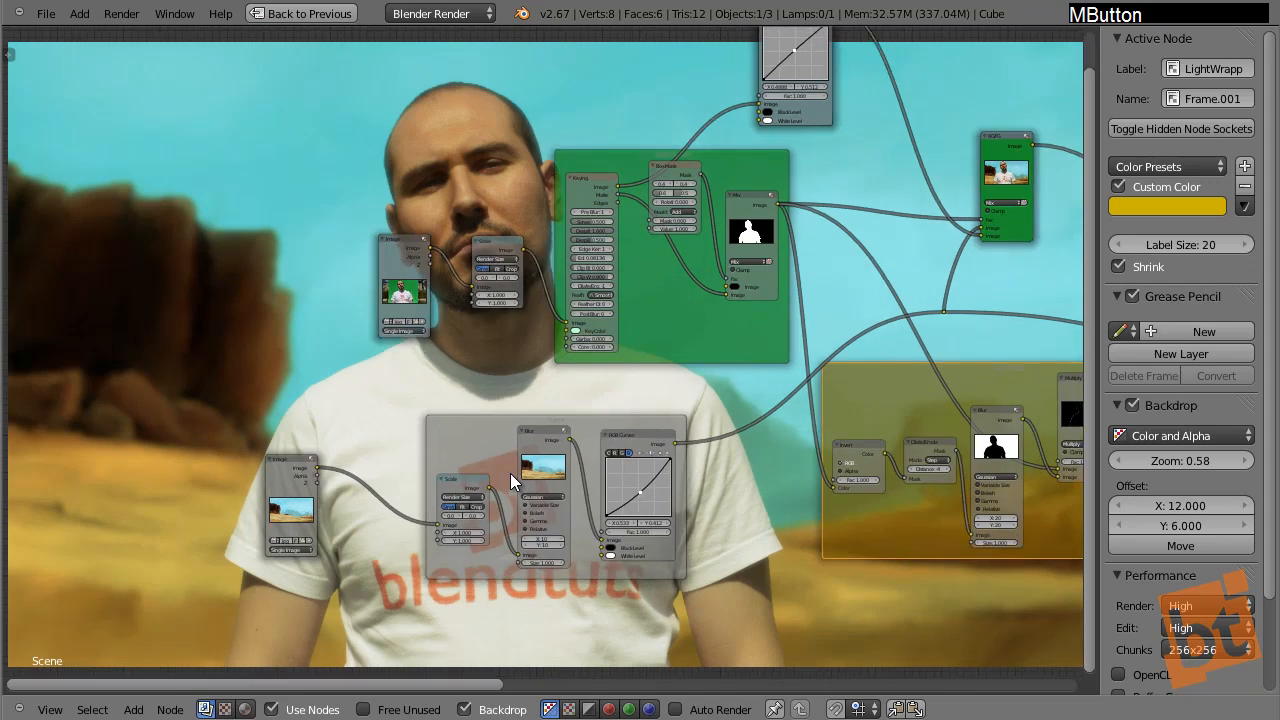
{"action": "scroll", "coordinate": [510, 473], "scroll_direction": "up", "scroll_amount": 1}
{"action": "right_click", "coordinate": [255, 463]}
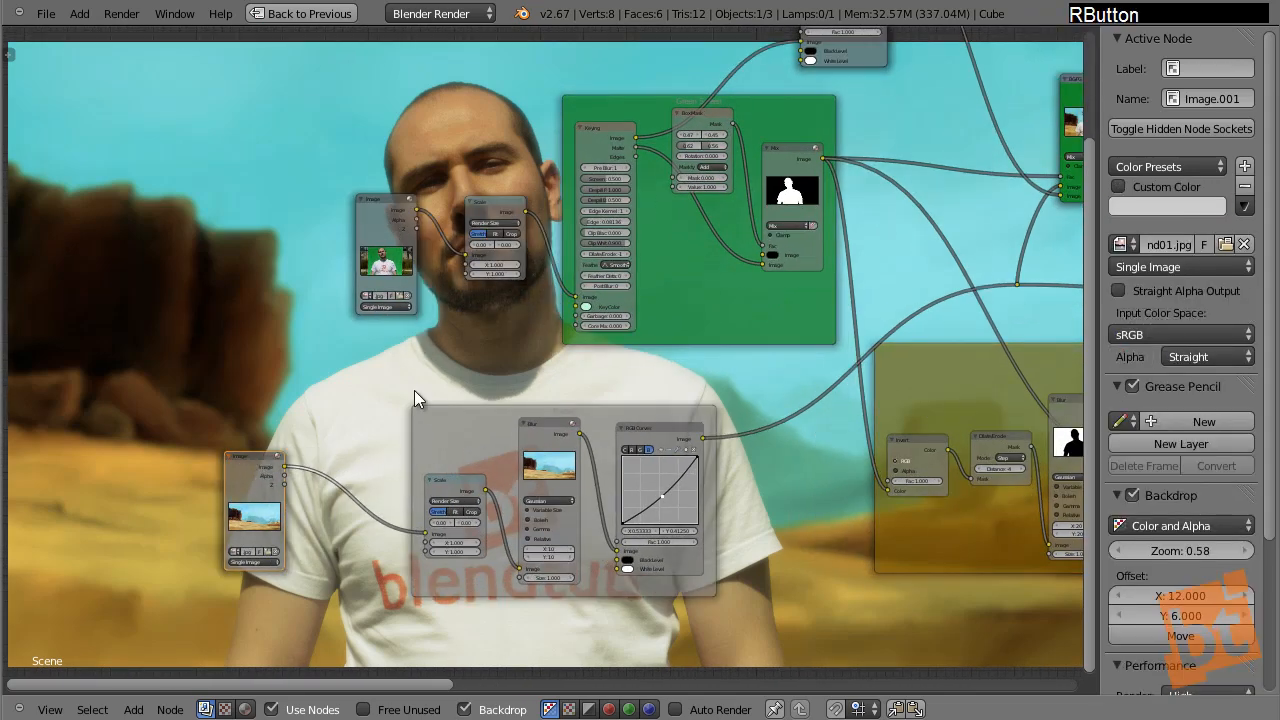
{"action": "left_click", "coordinate": [1119, 187]}
{"action": "left_click", "coordinate": [1152, 206]}
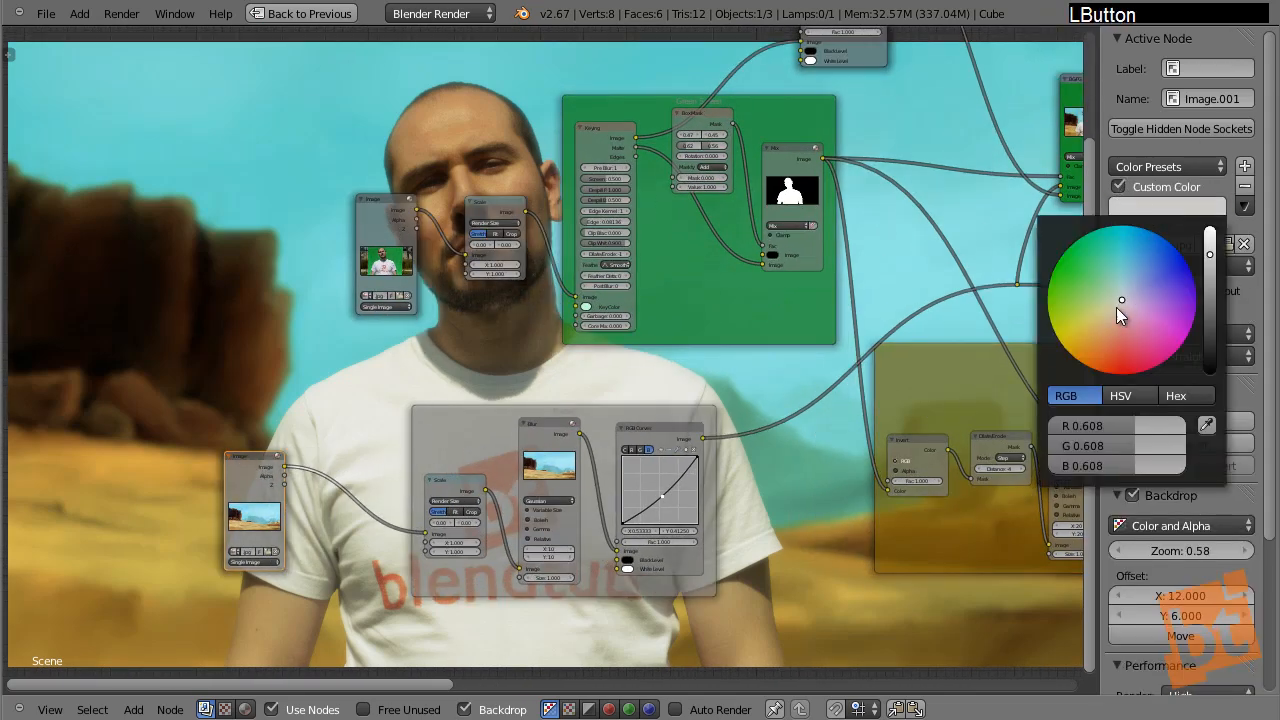
{"action": "left_click_drag", "start_coordinate": [1116, 307], "coordinate": [1103, 362]}
- Give the frame around the background's Scale, Blur and RGB Curves nodes a matching orange custom color
{"action": "right_click", "coordinate": [478, 415]}
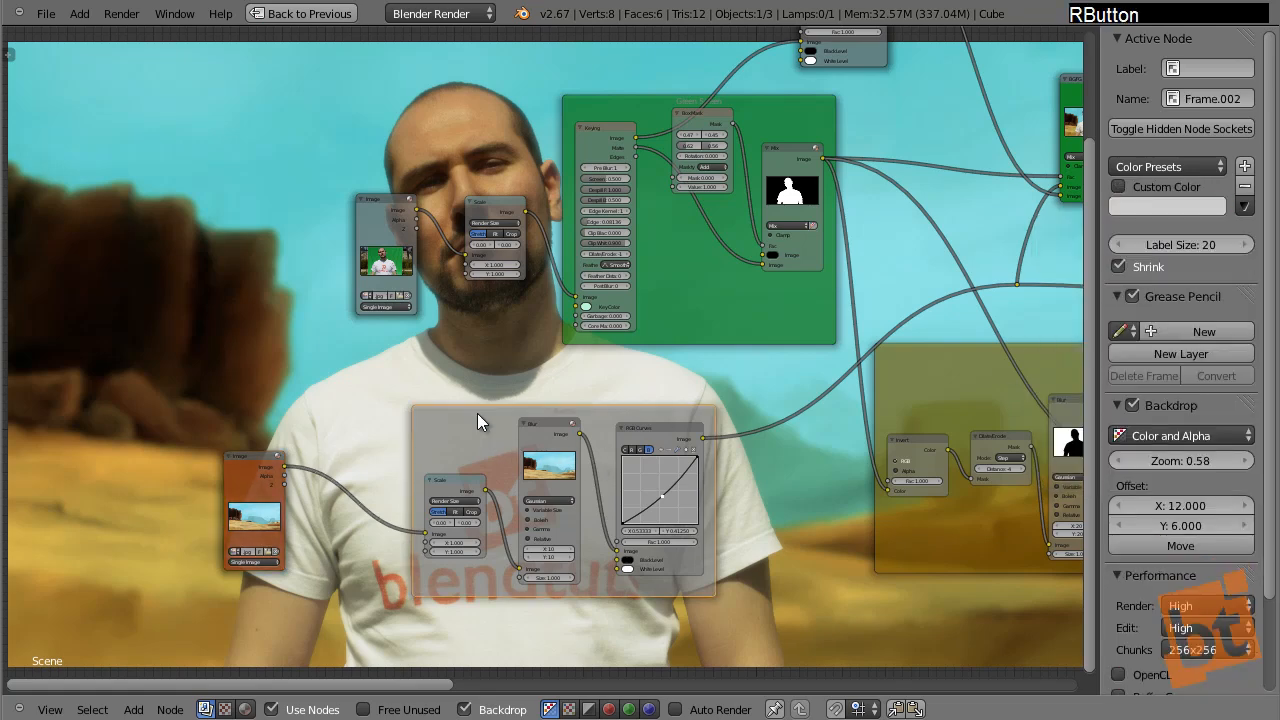
{"action": "left_click", "coordinate": [1126, 190]}
{"action": "left_click", "coordinate": [1136, 204]}
{"action": "left_click_drag", "start_coordinate": [1105, 292], "coordinate": [1106, 369]}
- Give the green-screen footage's Image node a blue custom color of about R 0.191, G 0.441, B 0.608
{"action": "middle_click_drag", "start_coordinate": [826, 265], "coordinate": [541, 376]}
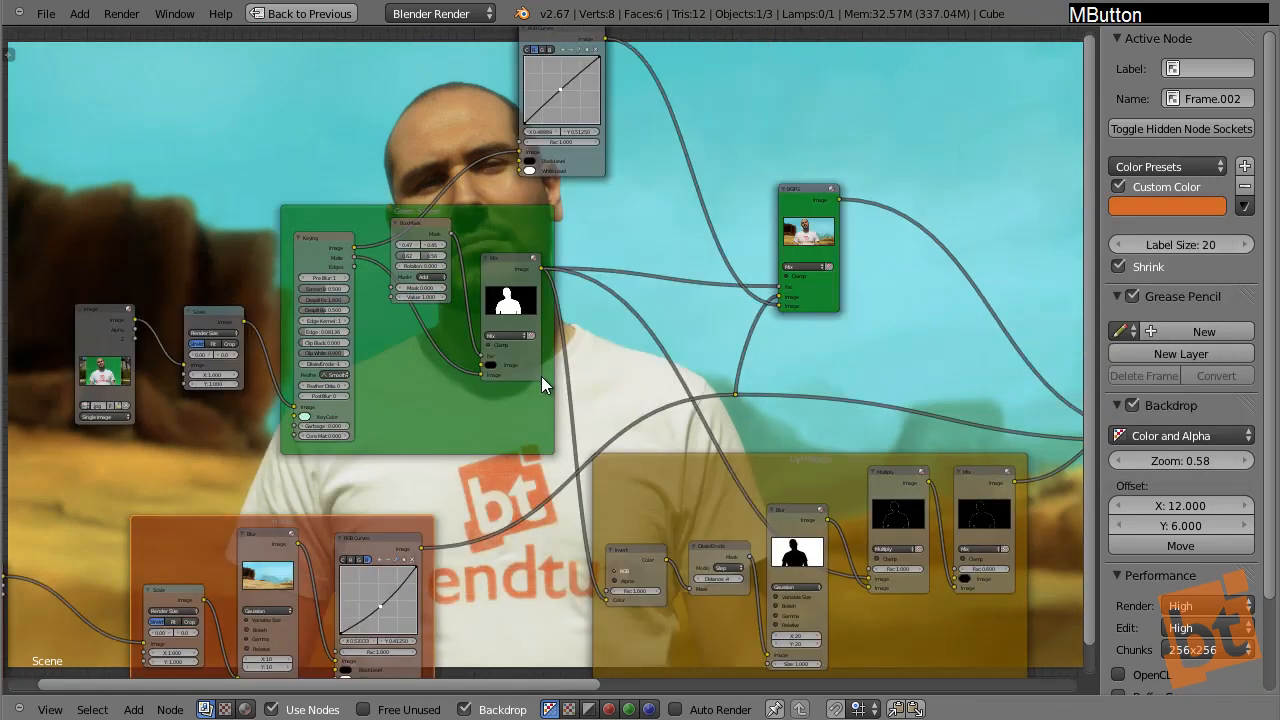
{"action": "scroll", "coordinate": [540, 360], "scroll_direction": "down", "scroll_amount": 1}
{"action": "scroll", "coordinate": [541, 360], "scroll_direction": "down", "scroll_amount": 1}
{"action": "middle_click_drag", "start_coordinate": [293, 381], "coordinate": [401, 379]}
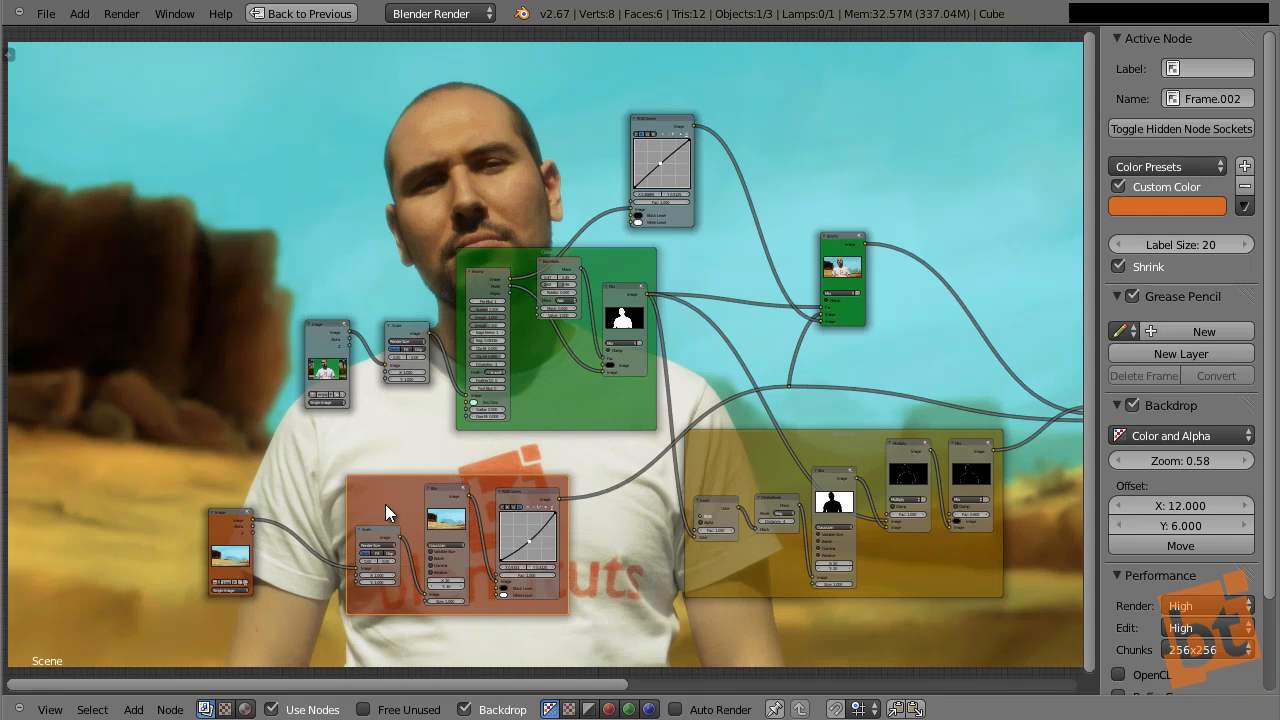
{"action": "scroll", "coordinate": [323, 449], "scroll_direction": "up", "scroll_amount": 2}
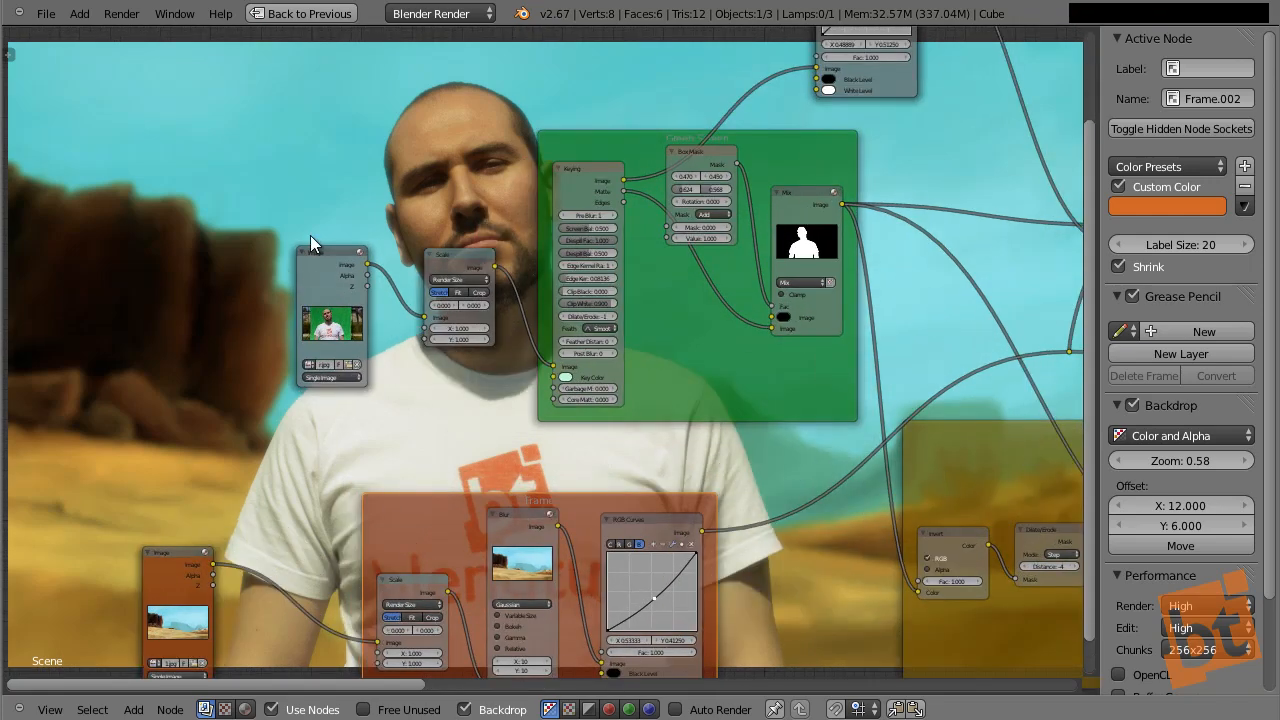
{"action": "right_click", "coordinate": [343, 262]}
{"action": "left_click", "coordinate": [1119, 186]}
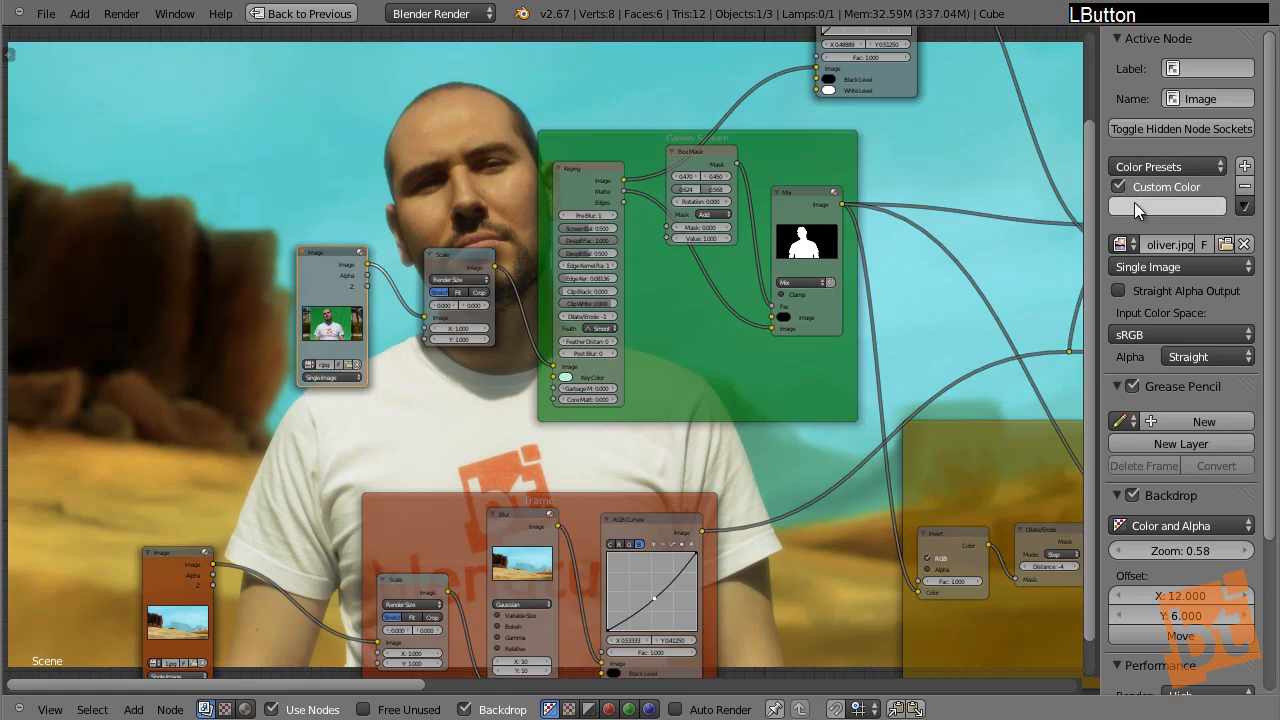
{"action": "left_click", "coordinate": [1134, 206]}
{"action": "left_click_drag", "start_coordinate": [1142, 280], "coordinate": [1068, 252]}
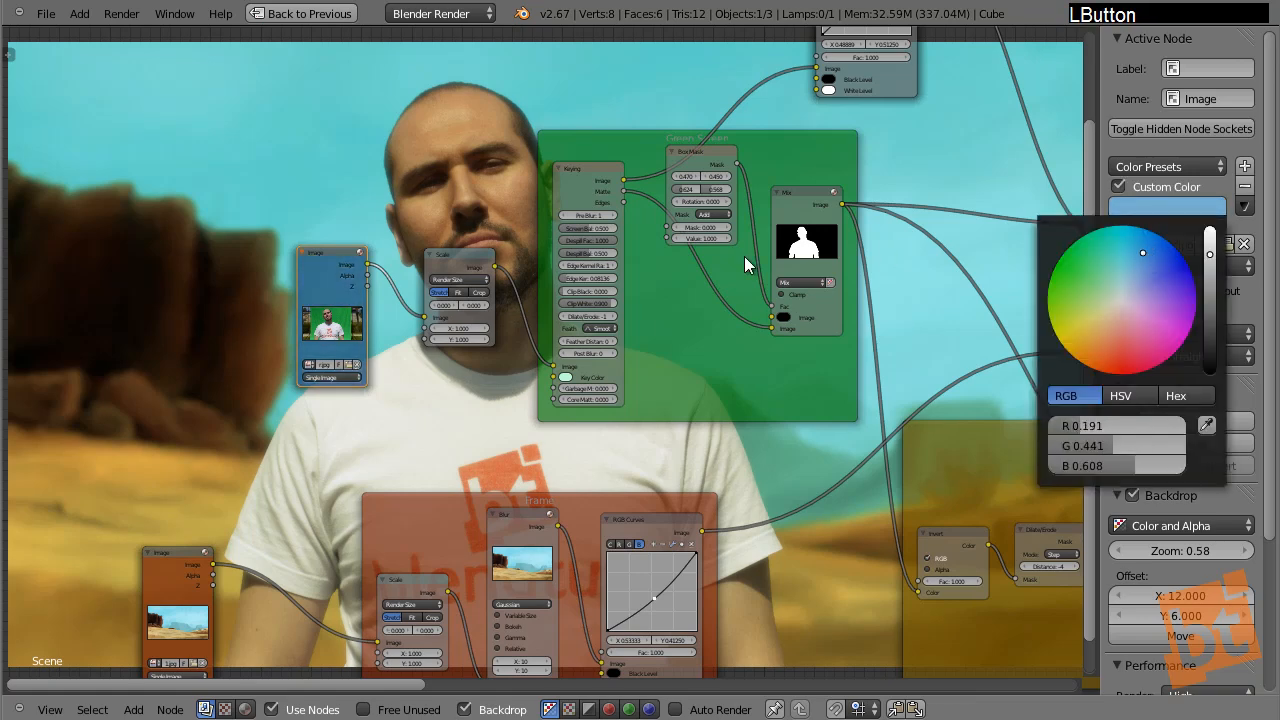
- Give the foreground's RGB Curves node a blue custom color of about R 0.212, G 0.405, B 0.608
{"action": "middle_click_drag", "start_coordinate": [438, 300], "coordinate": [124, 477]}
{"action": "right_click", "coordinate": [555, 97]}
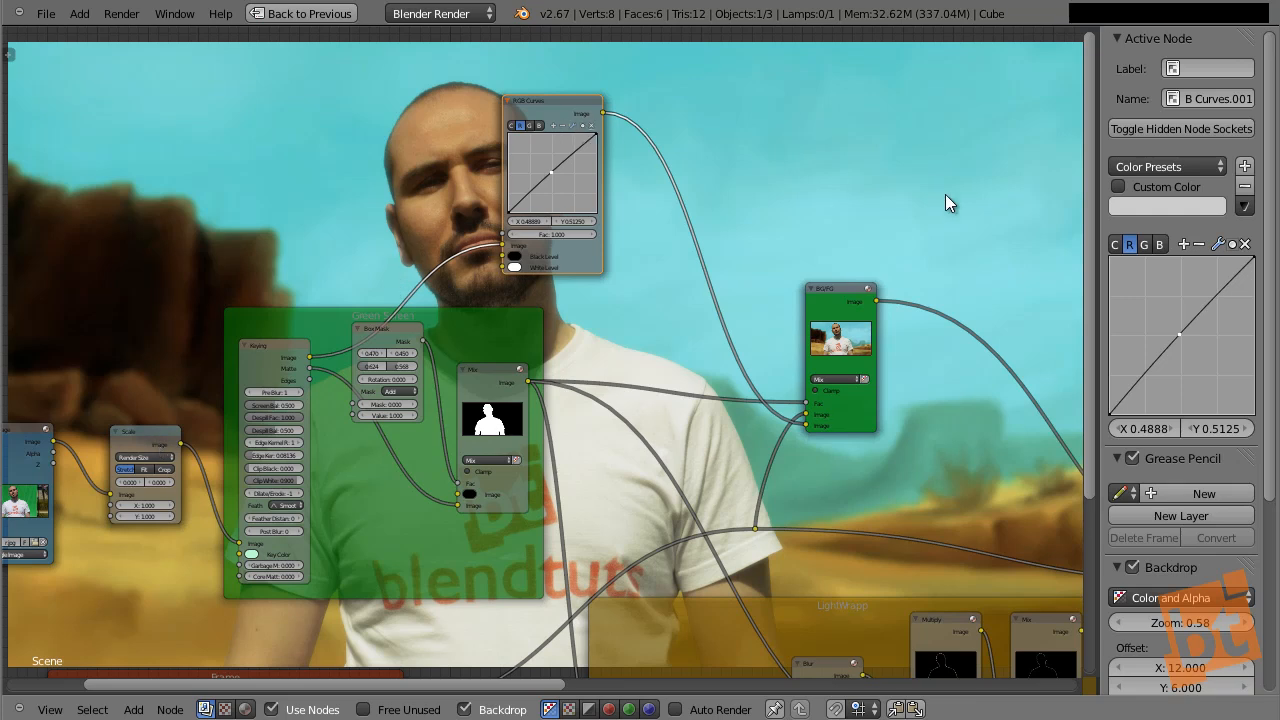
{"action": "left_click", "coordinate": [1128, 186]}
{"action": "left_click", "coordinate": [1154, 208]}
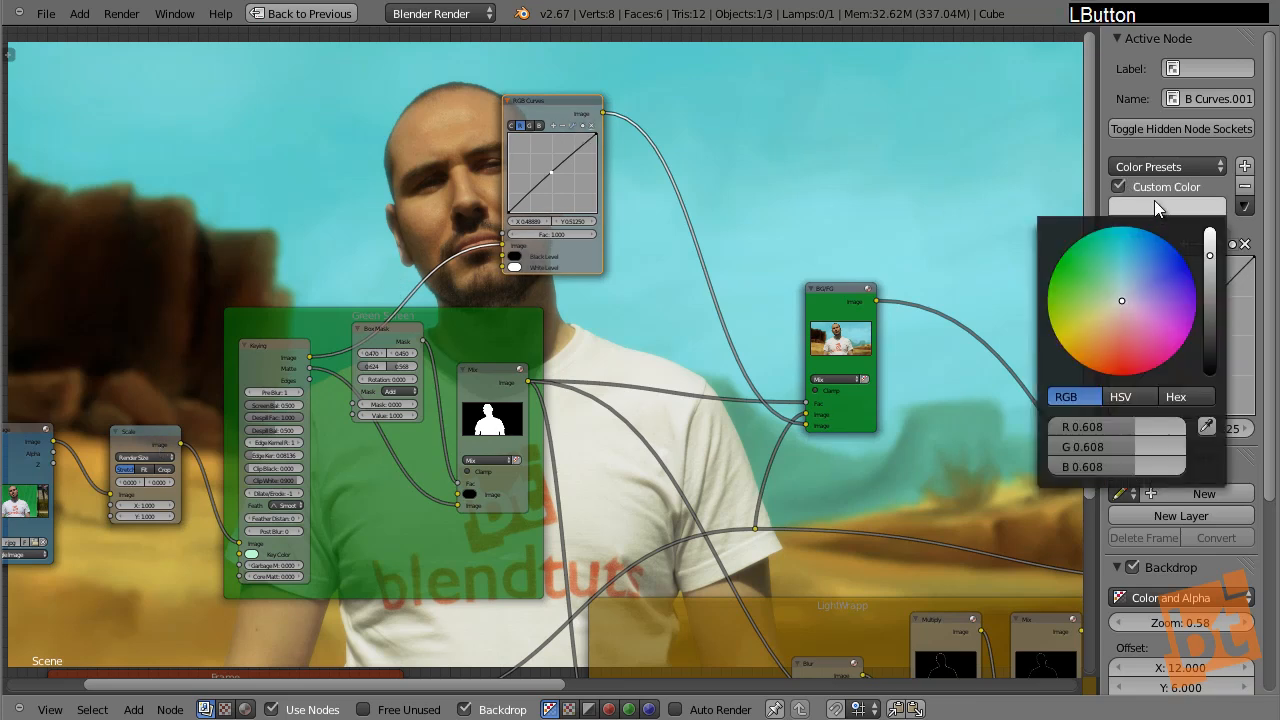
{"action": "left_click_drag", "start_coordinate": [1137, 283], "coordinate": [1147, 258]}
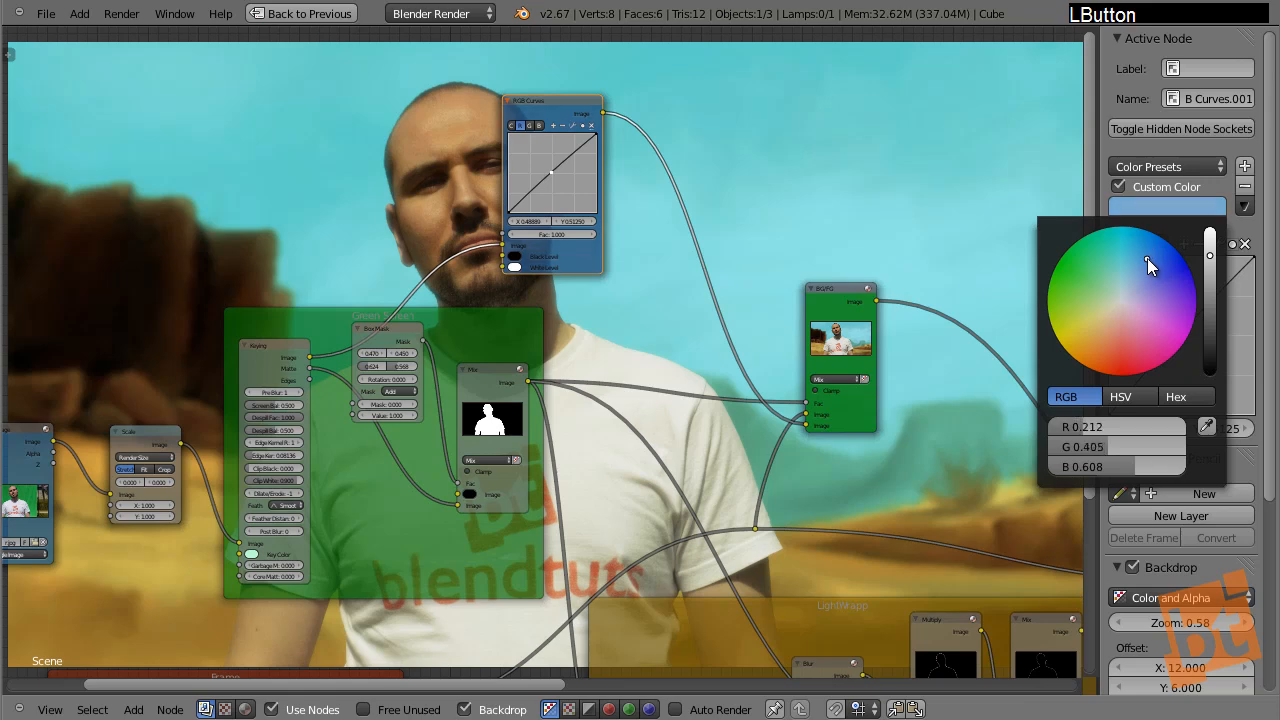
- Move the final RGB Curves, Blur and Mix nodes slightly toward the outputs and join them in a new frame
{"action": "key", "text": "a"}
{"action": "middle_click_drag", "start_coordinate": [717, 352], "coordinate": [622, 315]}
{"action": "scroll", "coordinate": [622, 315], "scroll_direction": "down", "scroll_amount": 9}
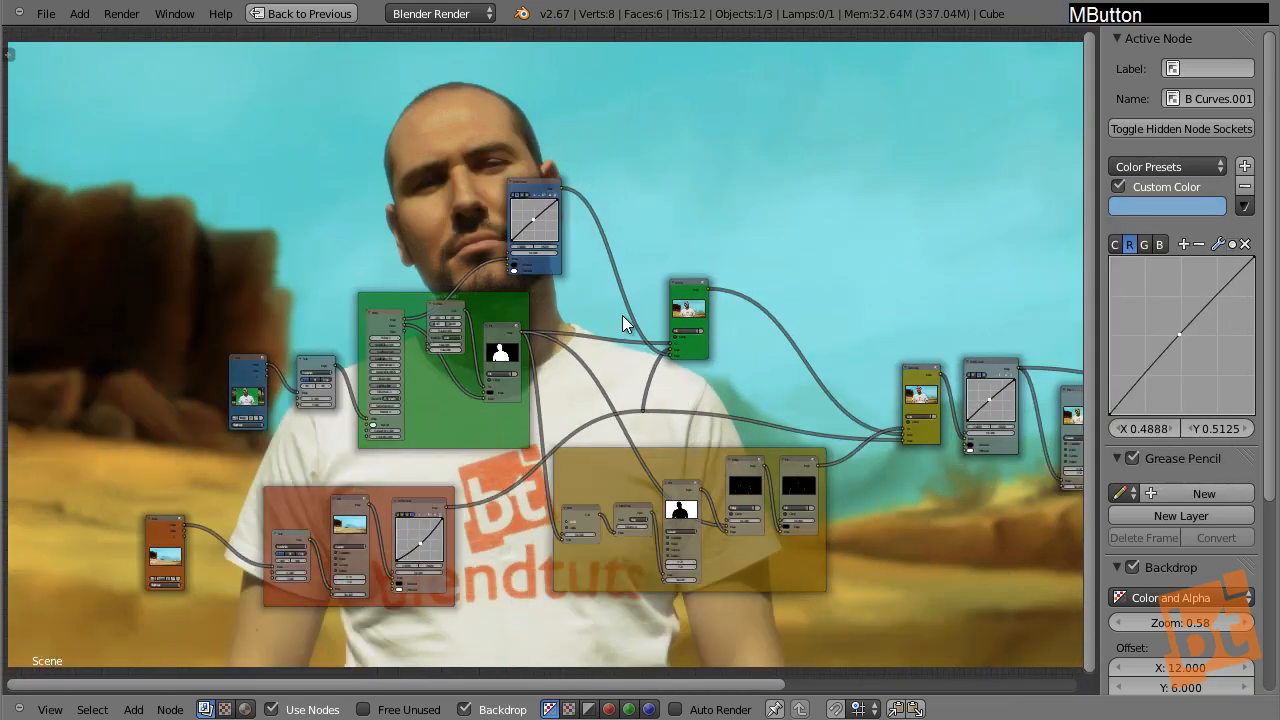
{"action": "middle_click_drag", "start_coordinate": [636, 382], "coordinate": [487, 372]}
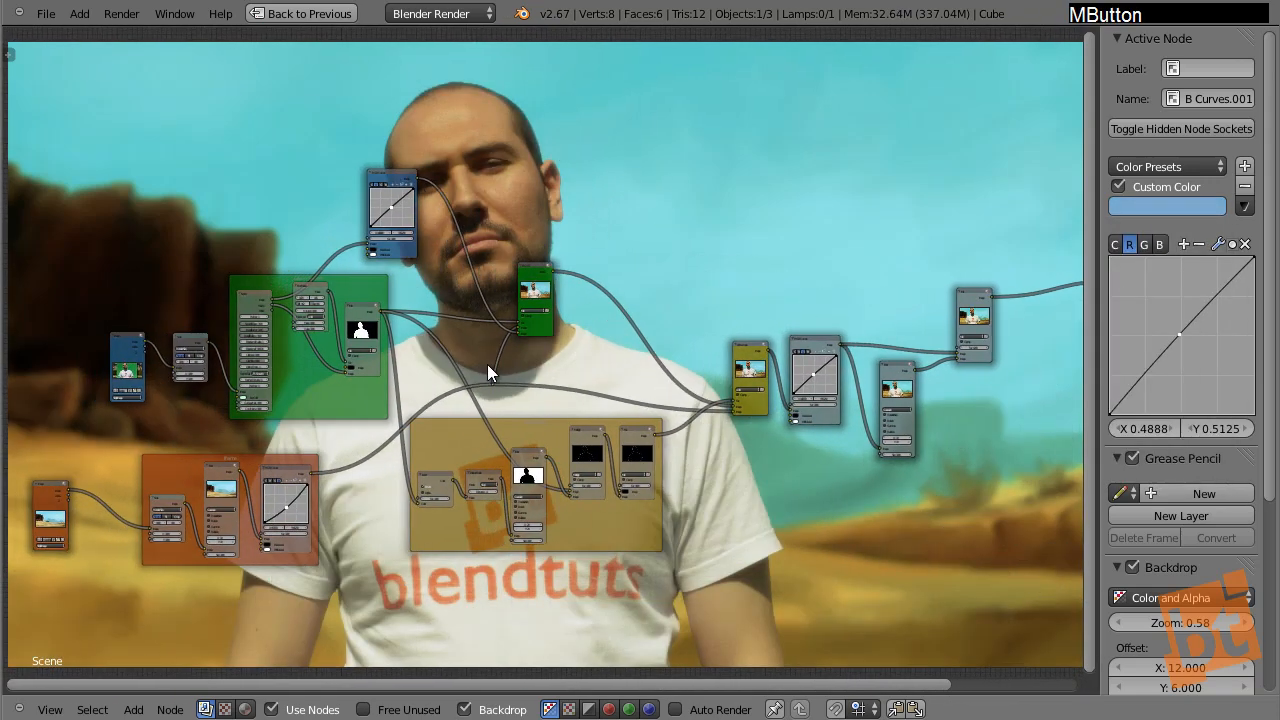
{"action": "scroll", "coordinate": [487, 364], "scroll_direction": "down", "scroll_amount": 1}
{"action": "middle_click_drag", "start_coordinate": [850, 362], "coordinate": [525, 382]}
{"action": "scroll", "coordinate": [472, 394], "scroll_direction": "up", "scroll_amount": 6}
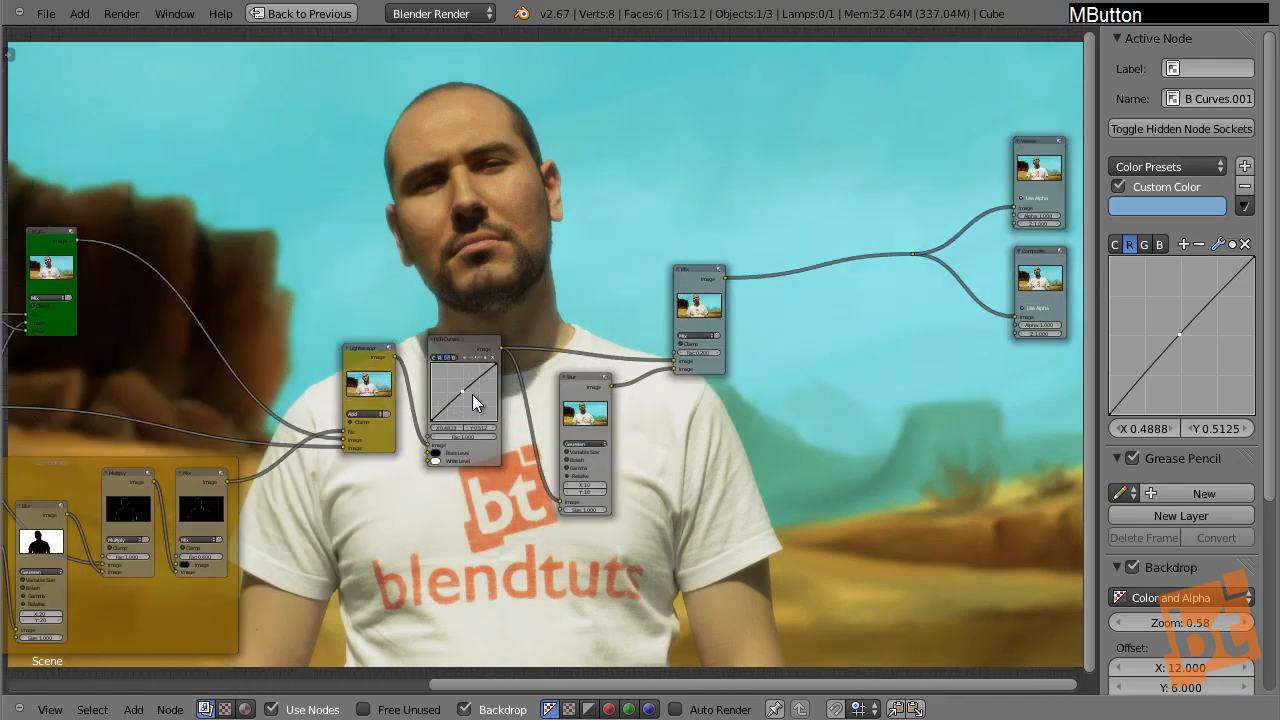
{"action": "right_click", "coordinate": [472, 339]}
{"action": "right_click", "coordinate": [585, 378], "text": "shift"}
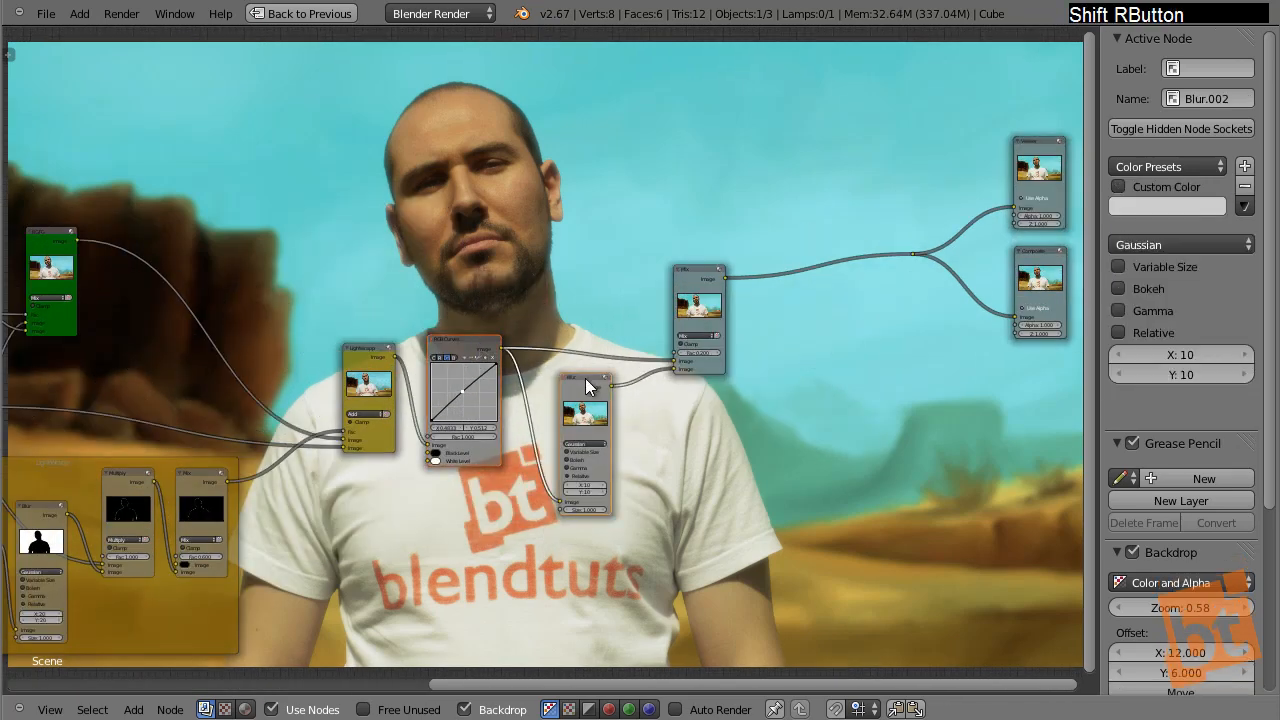
{"action": "right_click", "coordinate": [703, 270], "text": "shift"}
{"action": "key", "text": "g"}
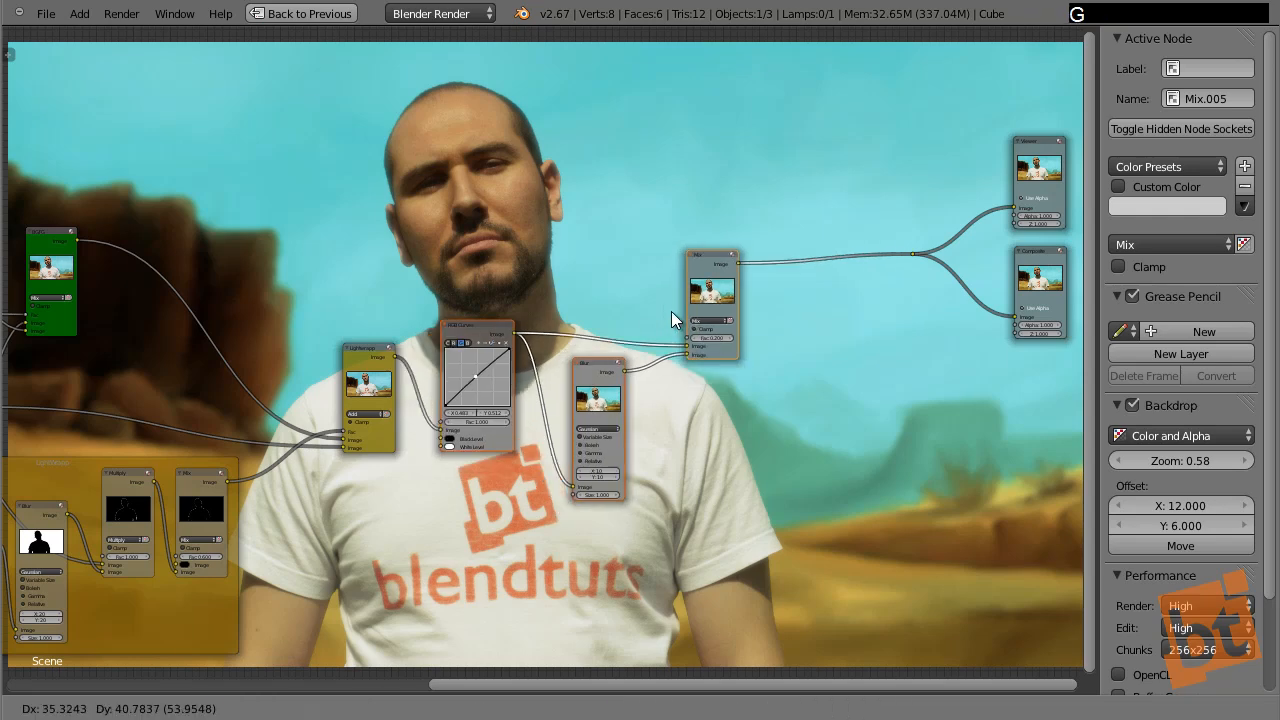
{"action": "left_click", "coordinate": [672, 311]}
{"action": "key", "text": "ctrl+j"}
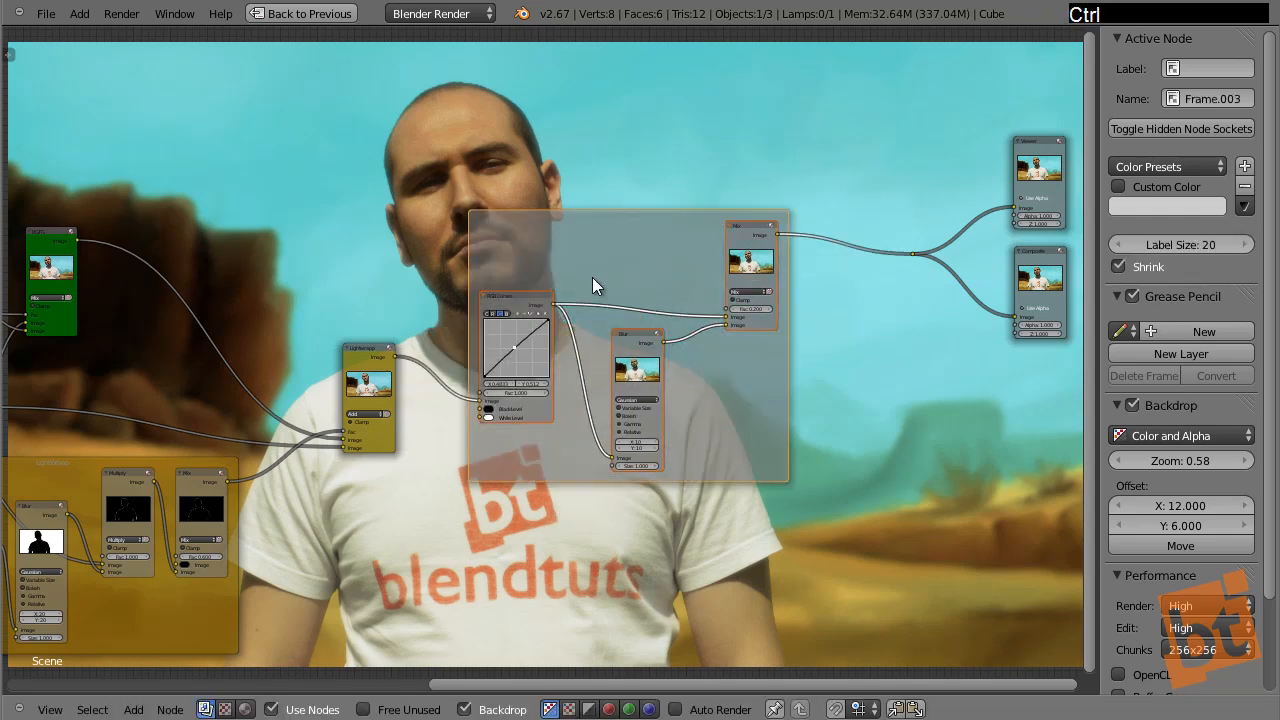
{"action": "key", "text": "a"}
- Shift the new frame around the final RGB Curves, Blur and Mix nodes slightly closer to the output nodes
{"action": "right_click", "coordinate": [466, 266]}
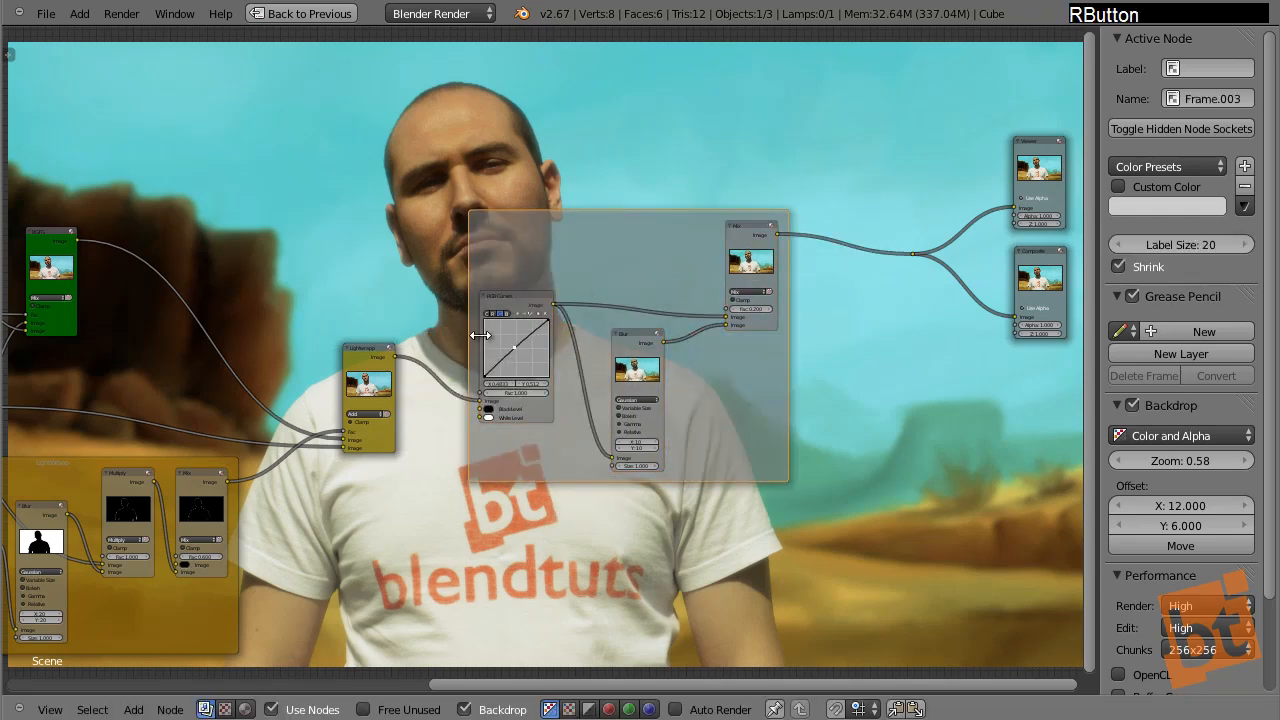
{"action": "middle_click_drag", "start_coordinate": [482, 336], "coordinate": [530, 366]}
{"action": "scroll", "coordinate": [530, 366], "scroll_direction": "down", "scroll_amount": 1}
{"action": "middle_click_drag", "start_coordinate": [795, 356], "coordinate": [618, 402]}
{"action": "scroll", "coordinate": [618, 402], "scroll_direction": "up", "scroll_amount": 1}
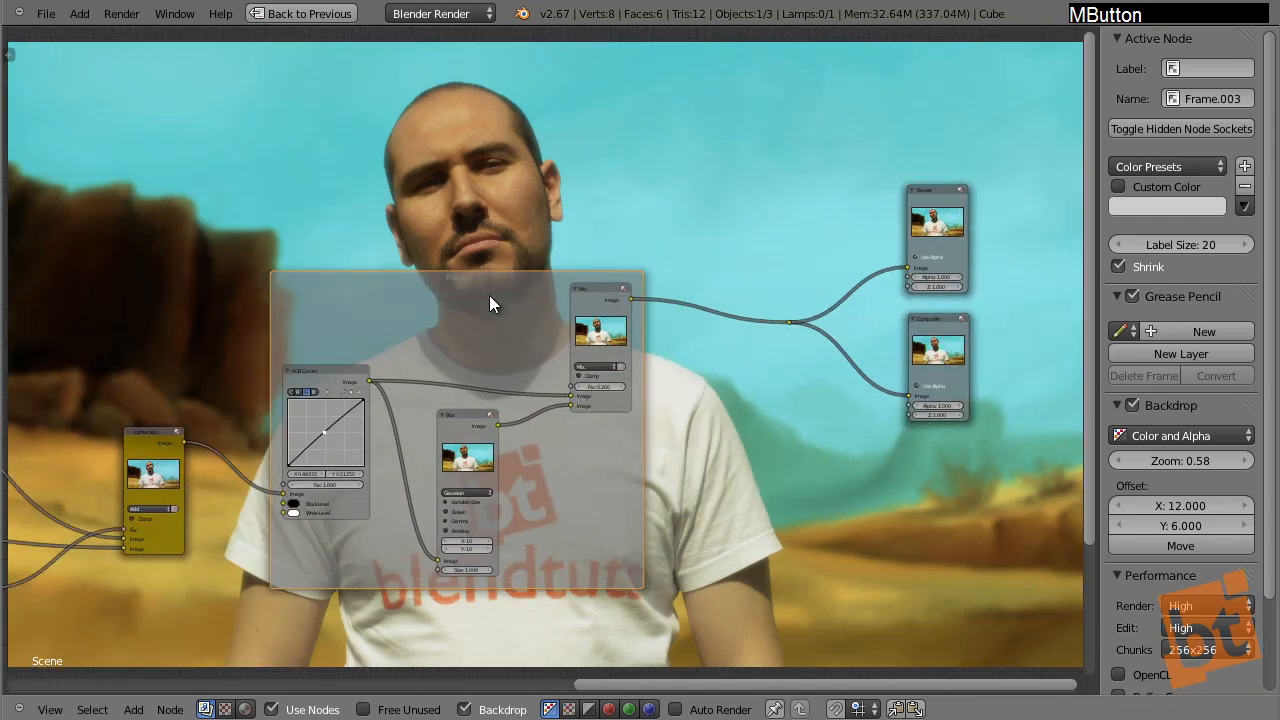
{"action": "right_click_drag", "start_coordinate": [489, 295], "coordinate": [527, 276]}
- Give the Composite node a purple custom color of about R 0.591, G 0.187, B 0.608
{"action": "right_click", "coordinate": [933, 318]}
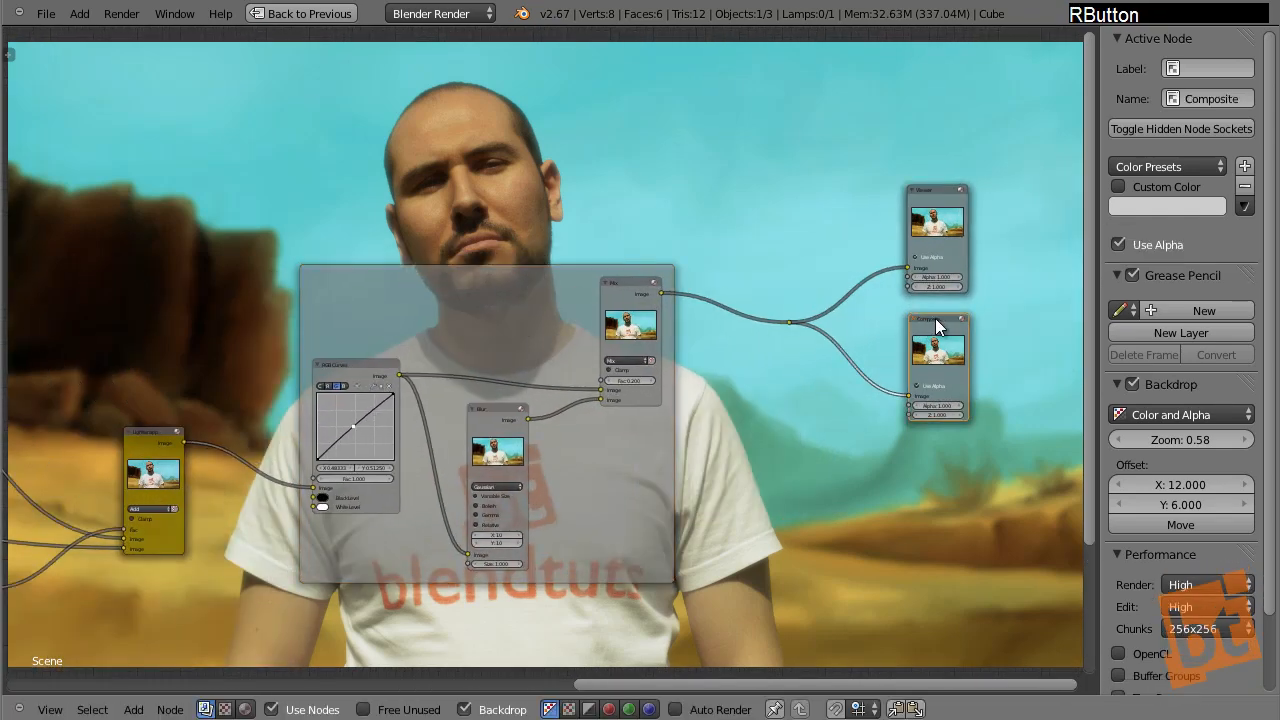
{"action": "left_click", "coordinate": [1119, 188]}
{"action": "left_click", "coordinate": [1130, 204]}
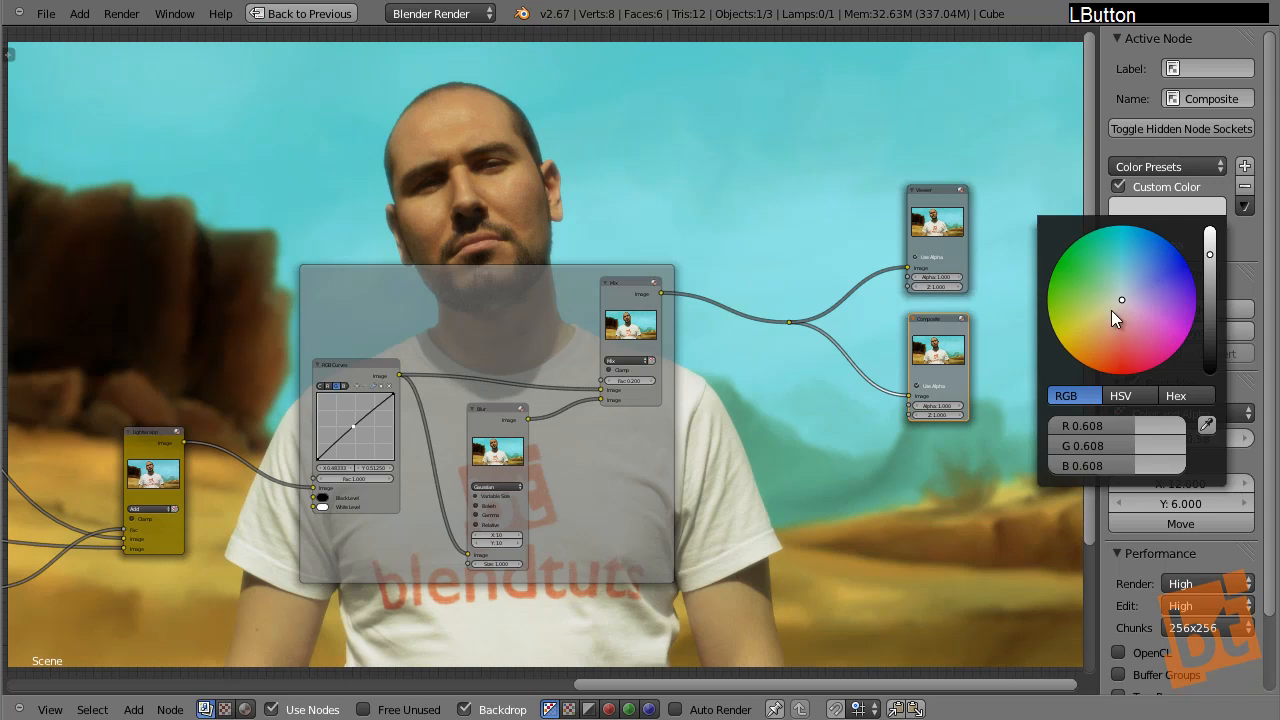
{"action": "left_click_drag", "start_coordinate": [1111, 310], "coordinate": [1177, 331]}
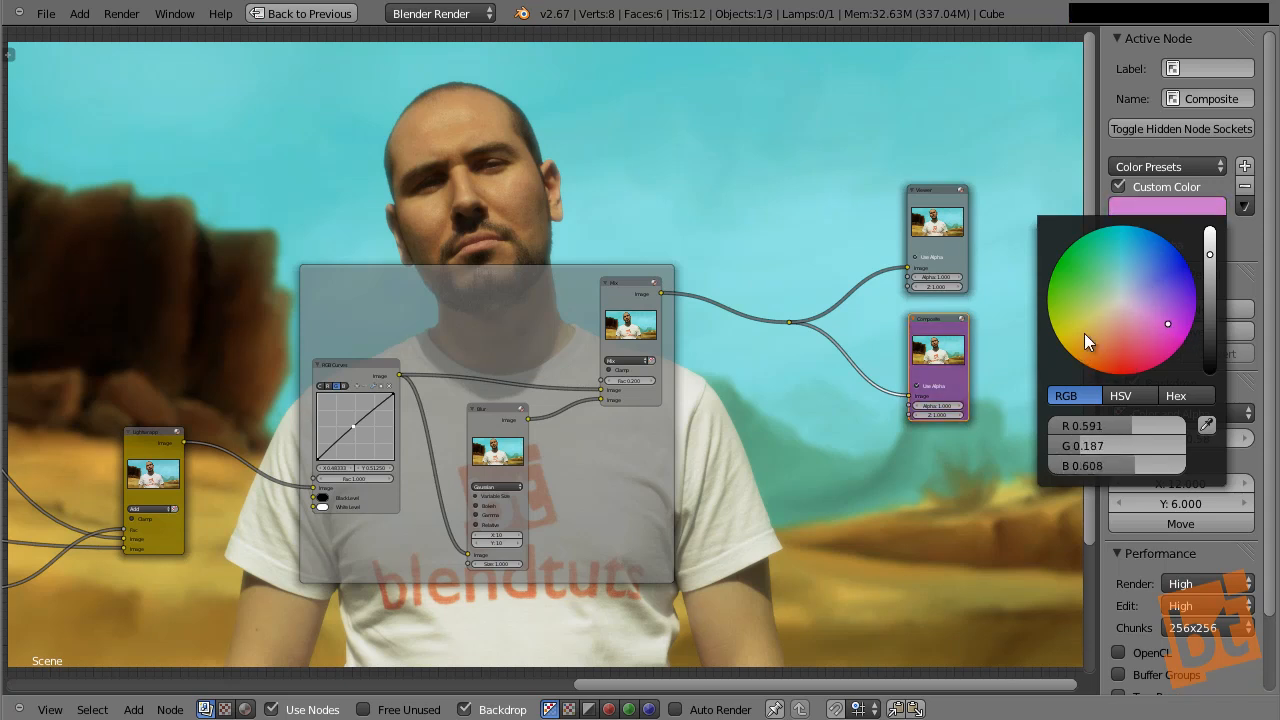
- Give the frame around the final RGB Curves, Blur and Mix nodes a matching purple-pink custom color
{"action": "right_click", "coordinate": [359, 273]}
{"action": "left_click", "coordinate": [1122, 205]}
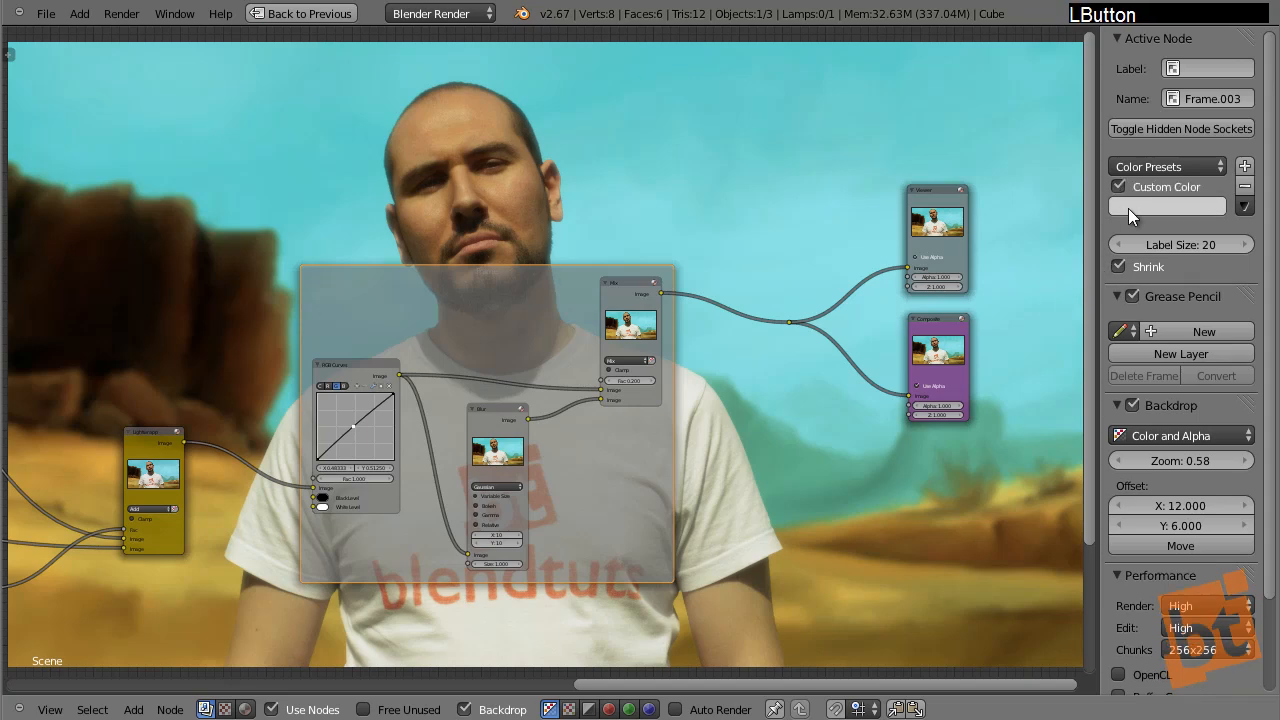
{"action": "left_click_drag", "start_coordinate": [1148, 318], "coordinate": [1174, 338]}
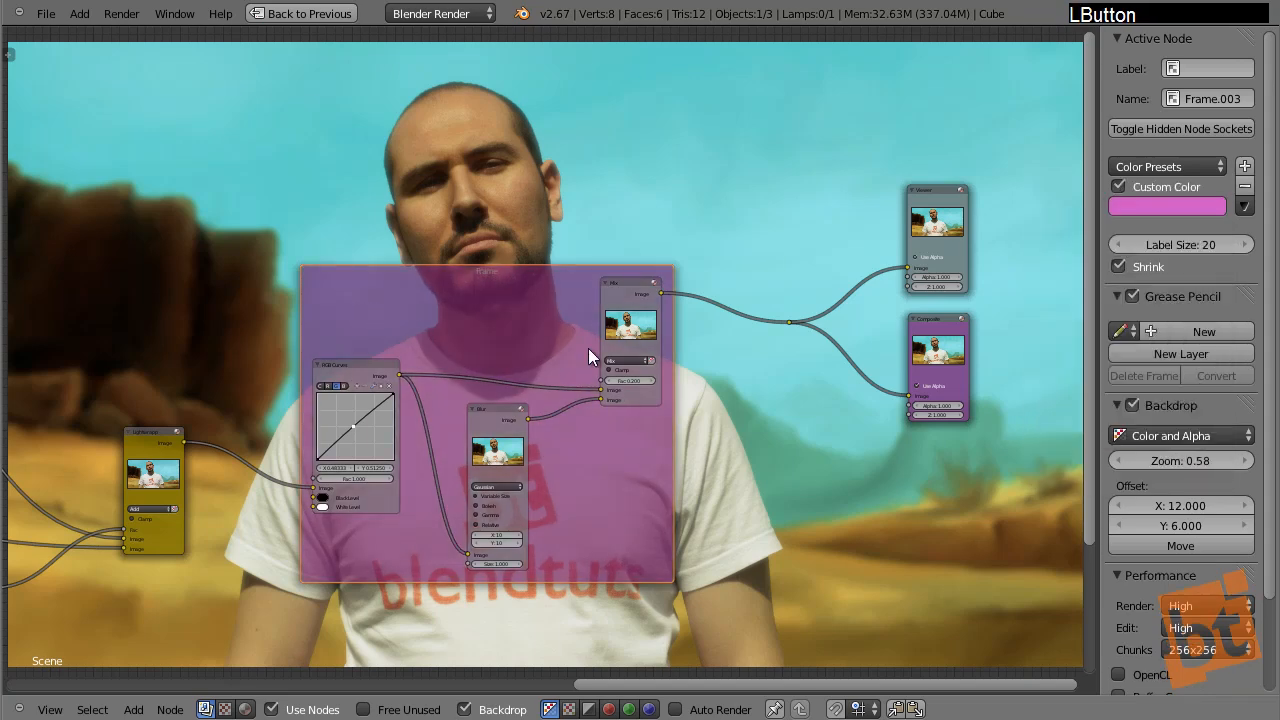
{"action": "key", "text": "a"}
- Fit the whole node tree in view and hide the backdrop to examine the color-coded layout
{"action": "middle_click_drag", "start_coordinate": [592, 370], "coordinate": [789, 391]}
{"action": "scroll", "coordinate": [752, 378], "scroll_direction": "down", "scroll_amount": 2}
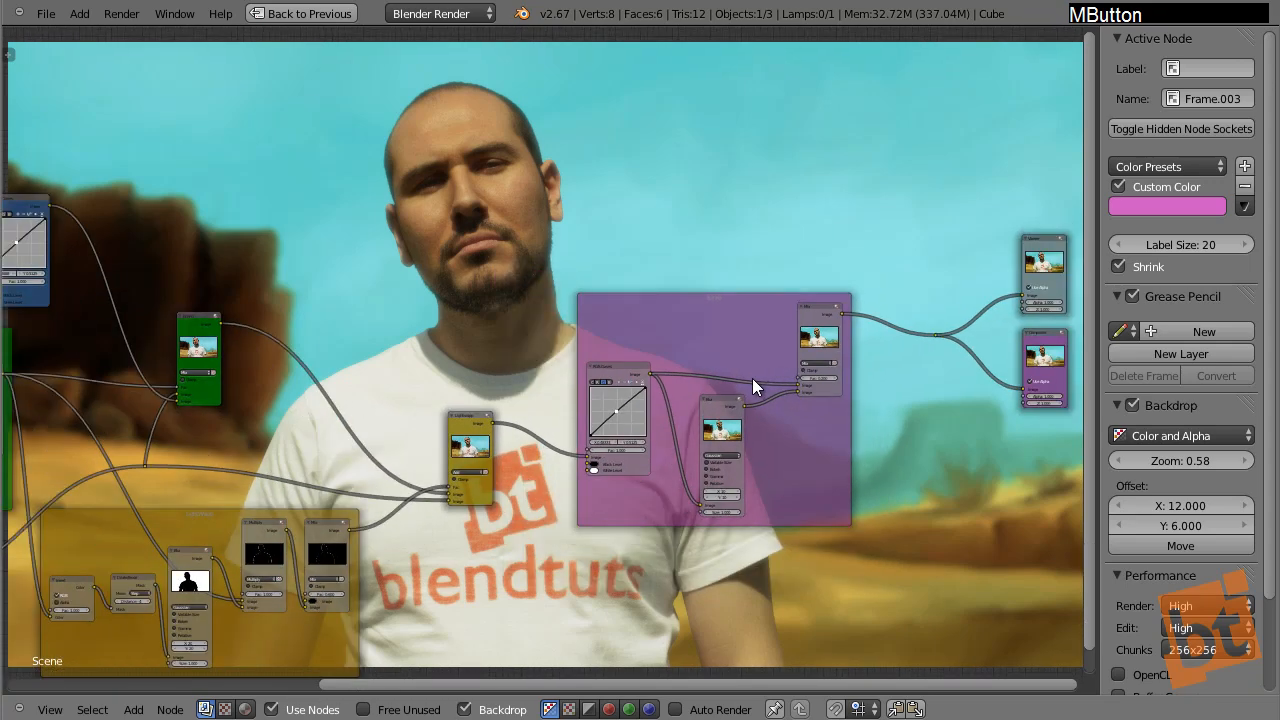
{"action": "right_click", "coordinate": [654, 307]}
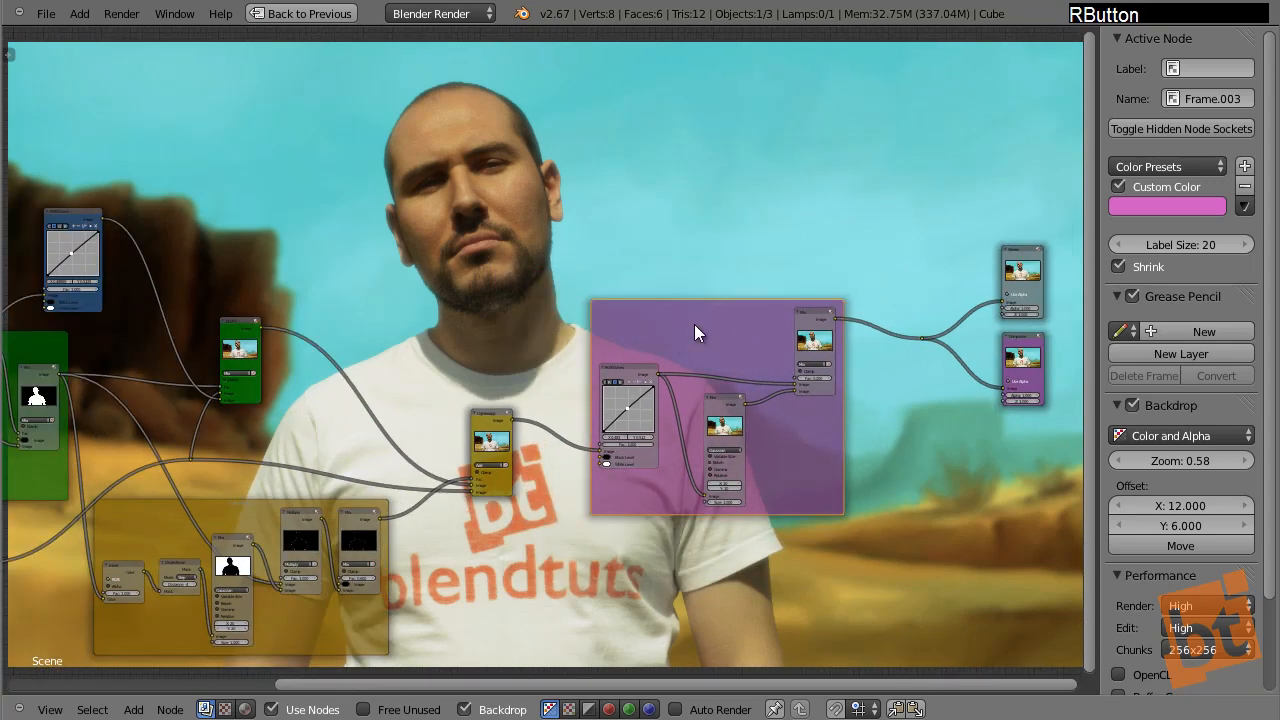
{"action": "right_click", "coordinate": [1030, 355]}
{"action": "key", "text": "a"}
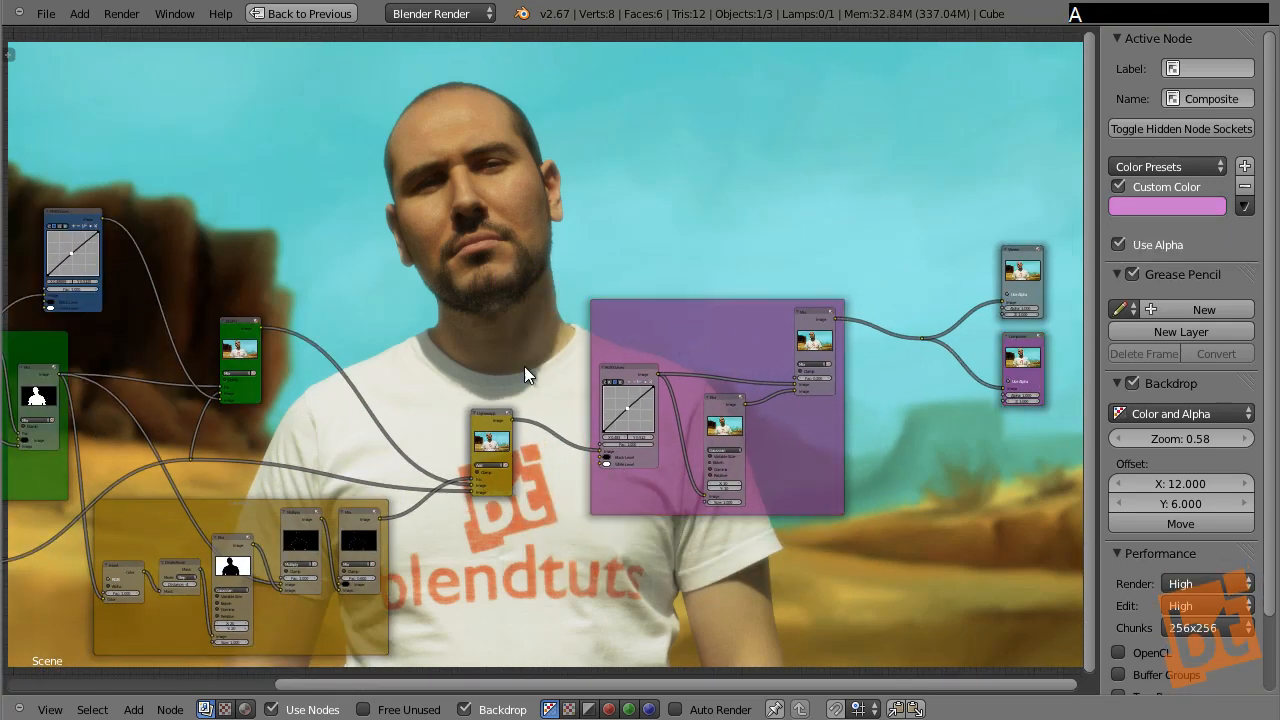
{"action": "middle_click_drag", "start_coordinate": [469, 403], "coordinate": [531, 332]}
{"action": "key", "text": "Home"}
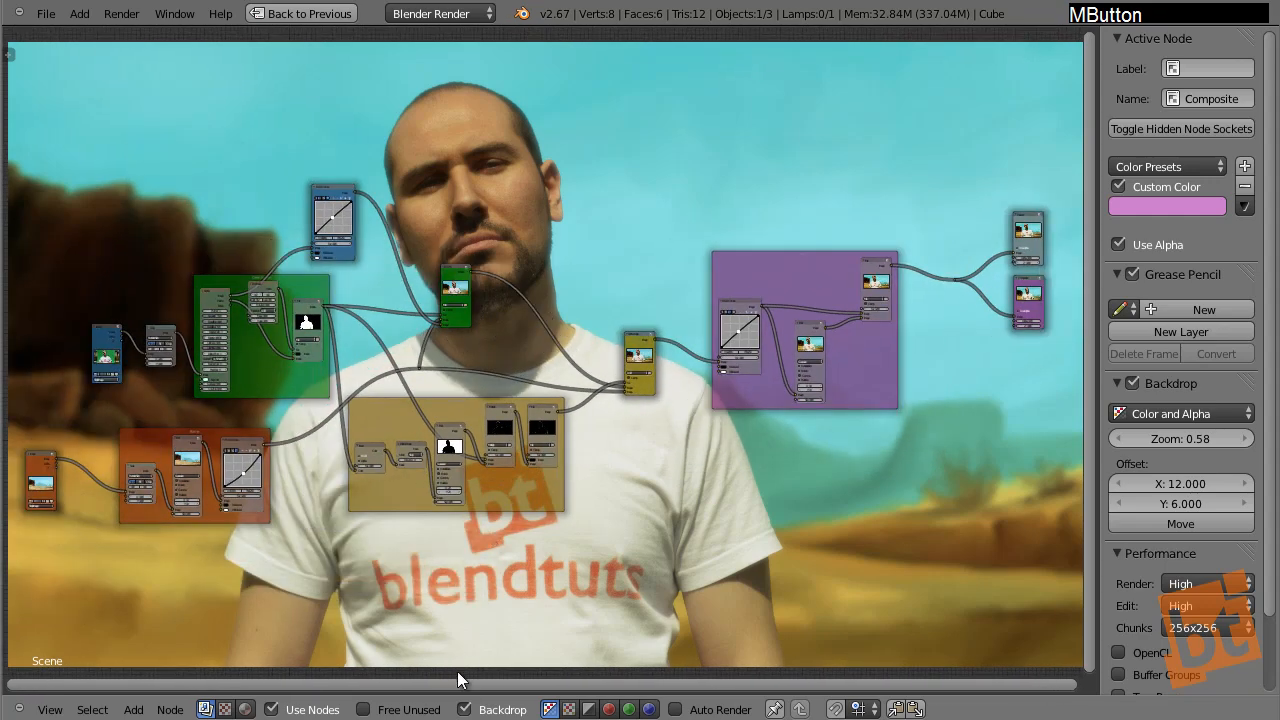
{"action": "left_click", "coordinate": [467, 711]}
{"action": "middle_click_drag", "start_coordinate": [462, 472], "coordinate": [469, 475]}
{"action": "scroll", "coordinate": [463, 476], "scroll_direction": "down", "scroll_amount": 1}
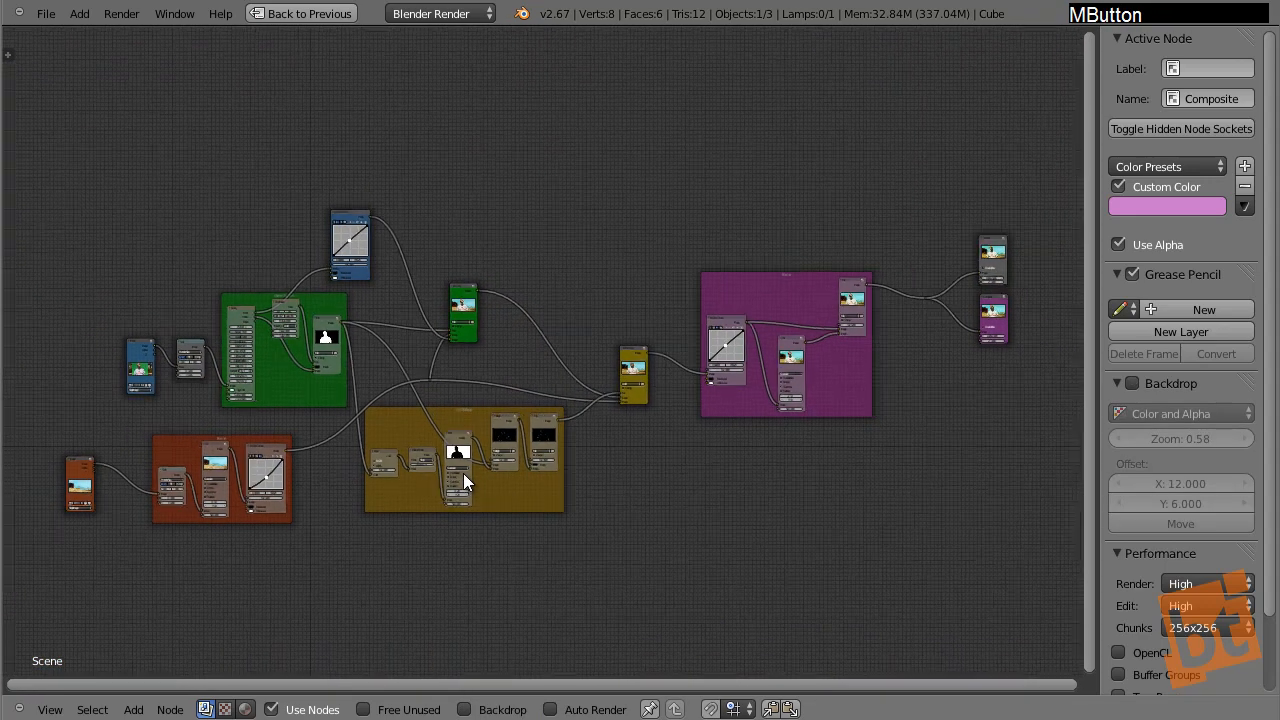
{"action": "scroll", "coordinate": [589, 458], "scroll_direction": "up", "scroll_amount": 1}
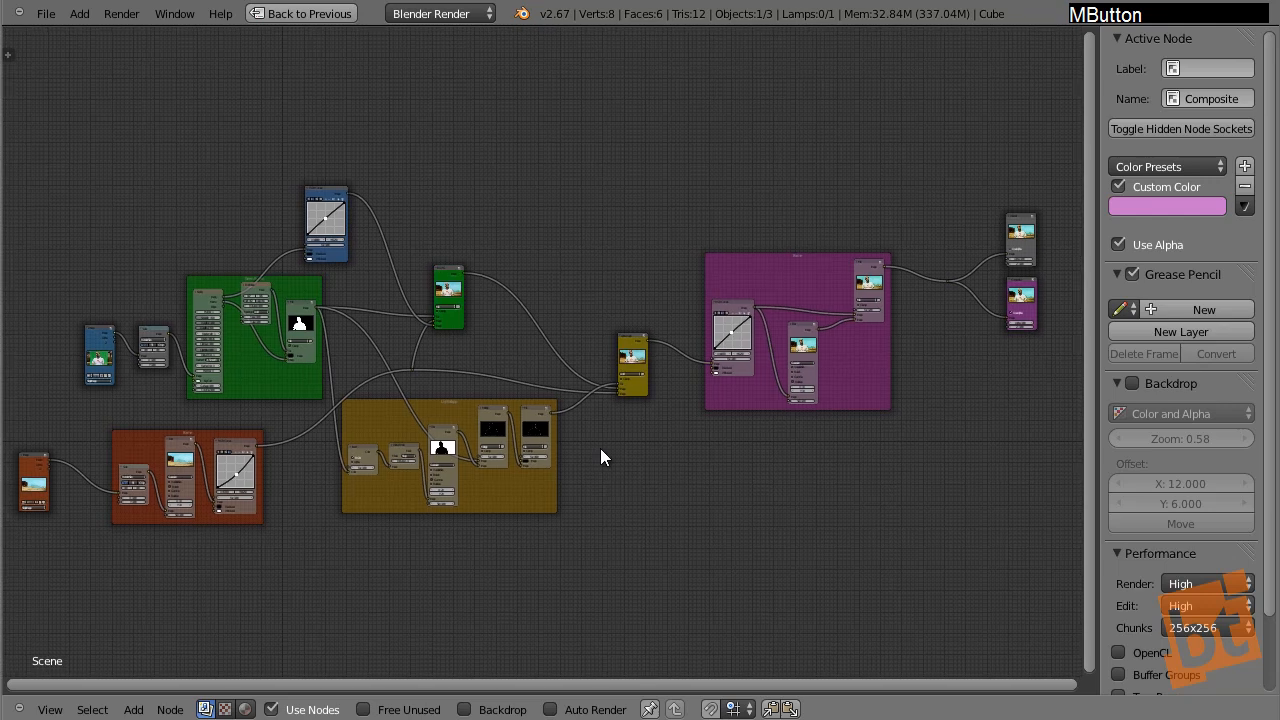
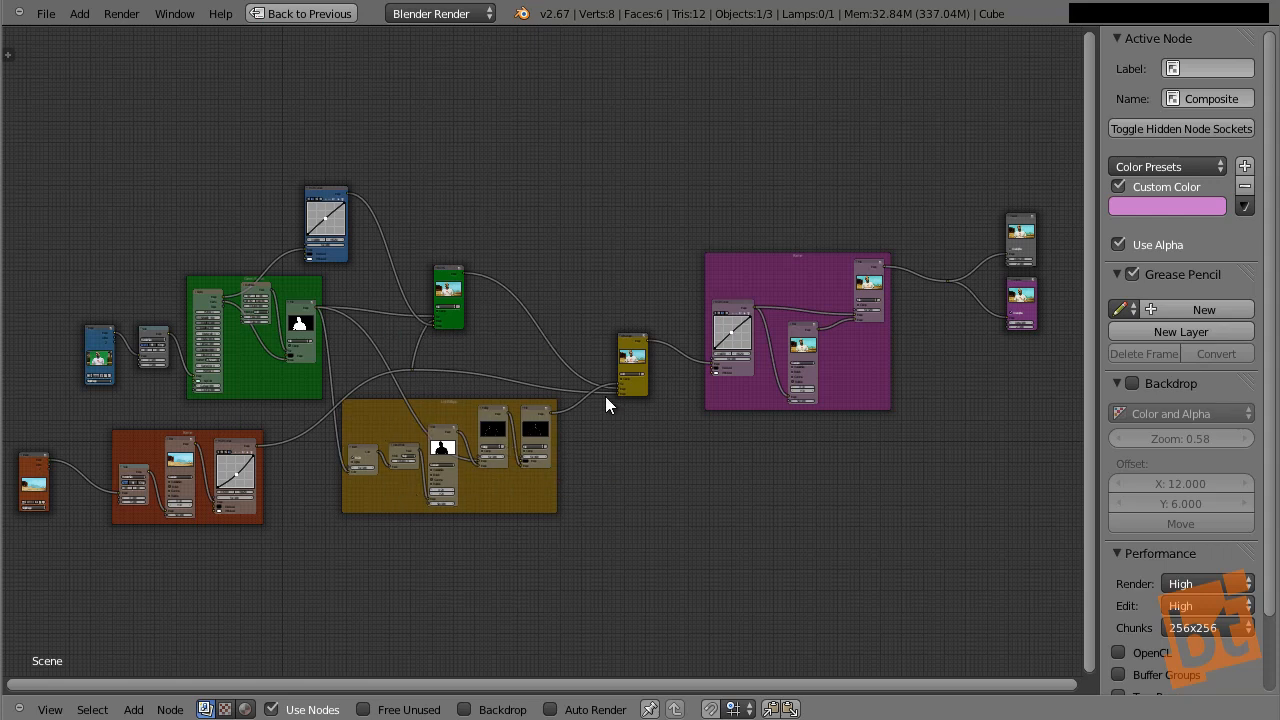
- Reposition the purple frame between the yellow light wrap mix node and the output nodes
{"action": "right_click", "coordinate": [797, 269]}
{"action": "key", "text": "g"}
{"action": "left_click", "coordinate": [772, 287]}
{"action": "key", "text": "a"}
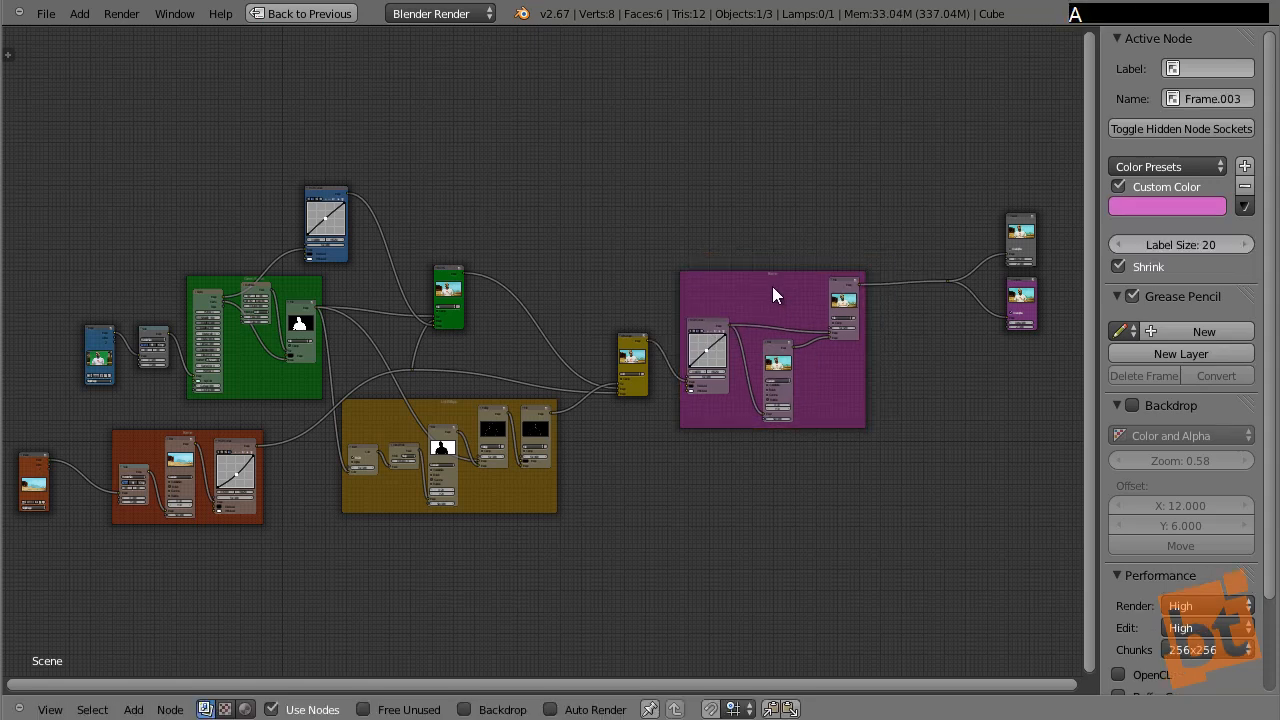
{"action": "right_click", "coordinate": [1019, 234]}
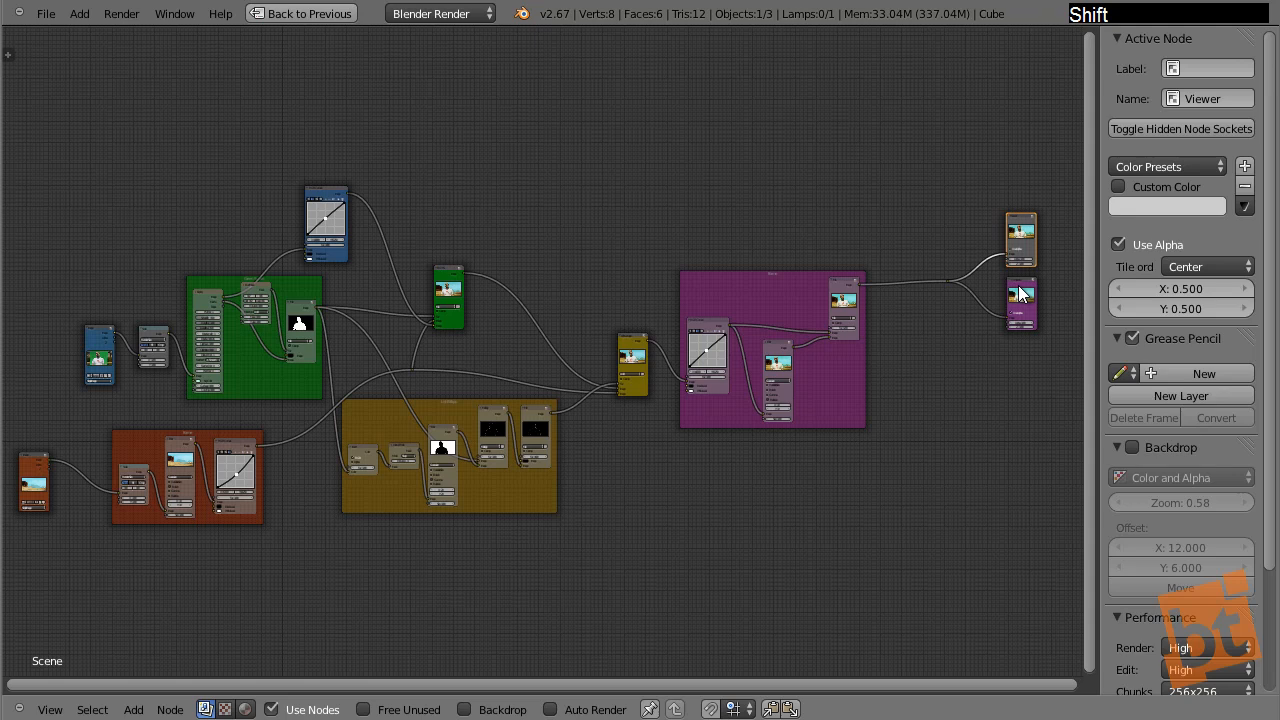
{"action": "right_click", "coordinate": [783, 287]}
{"action": "key", "text": "g"}
{"action": "left_click", "coordinate": [815, 287]}
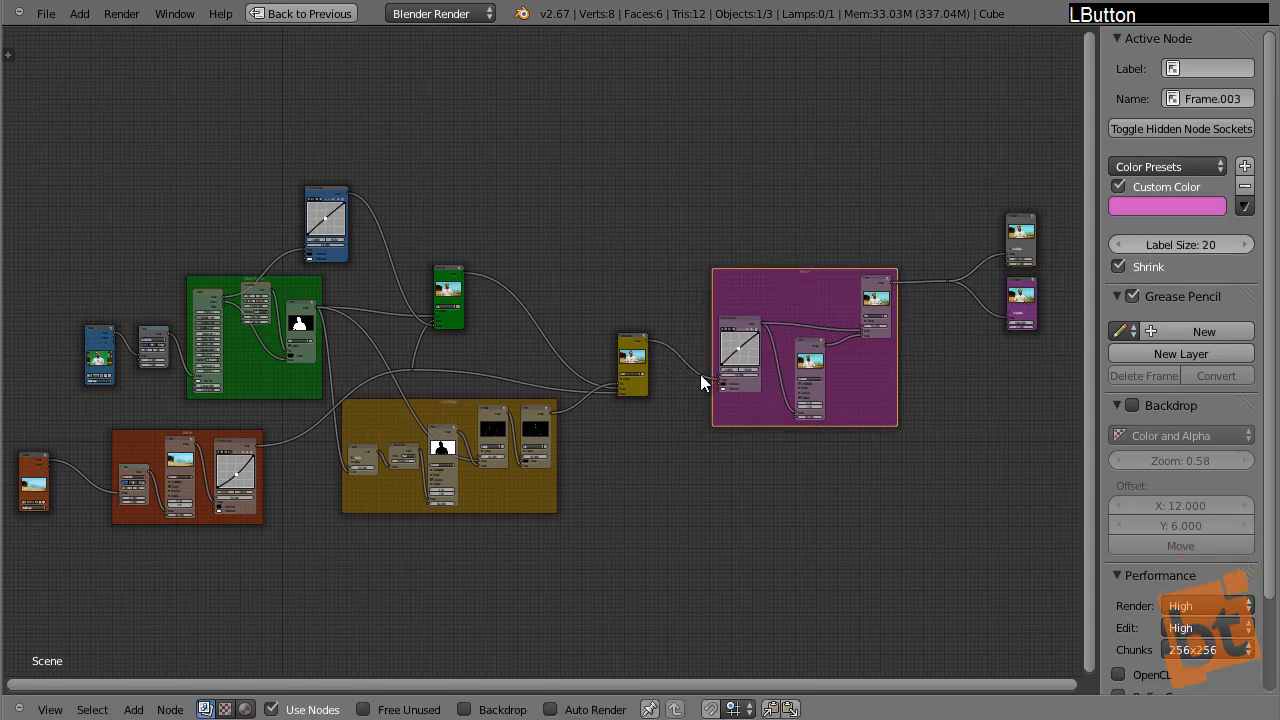
- Show the backdrop behind the node tree again and select the green-screen footage's Image node
{"action": "left_click", "coordinate": [475, 709]}
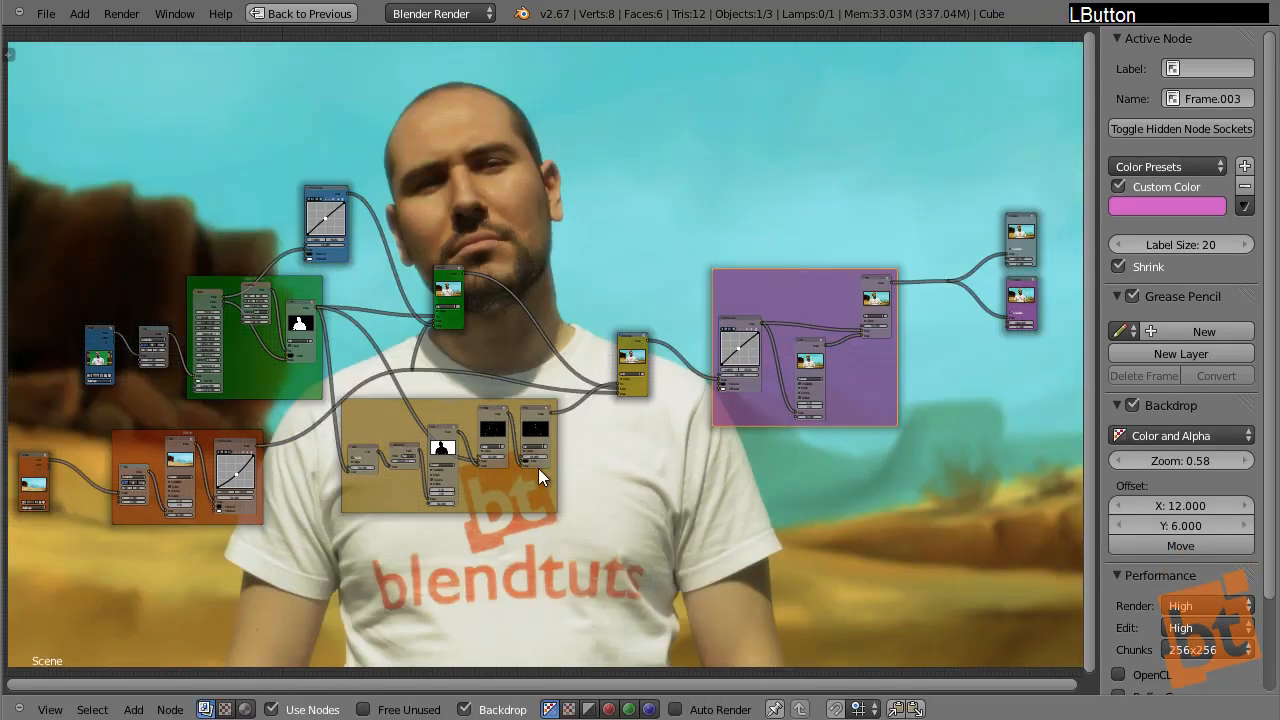
{"action": "middle_click_drag", "start_coordinate": [495, 379], "coordinate": [511, 374]}
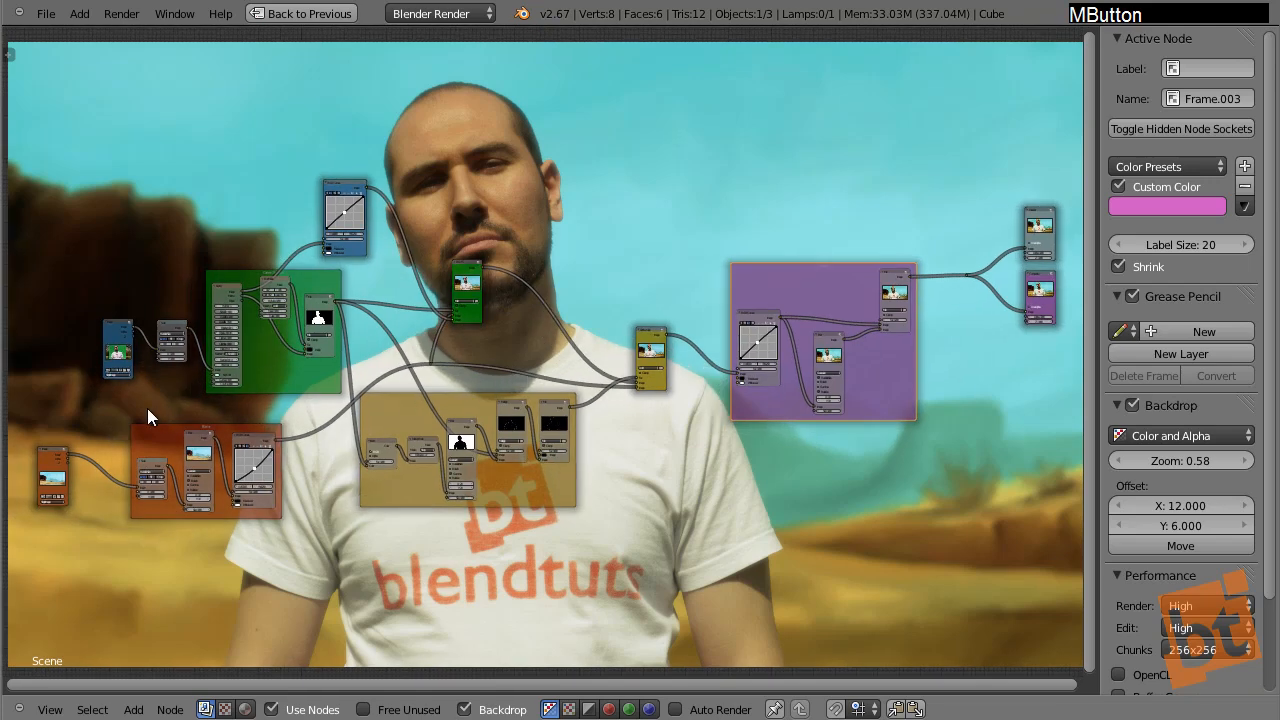
{"action": "left_click", "coordinate": [120, 342]}
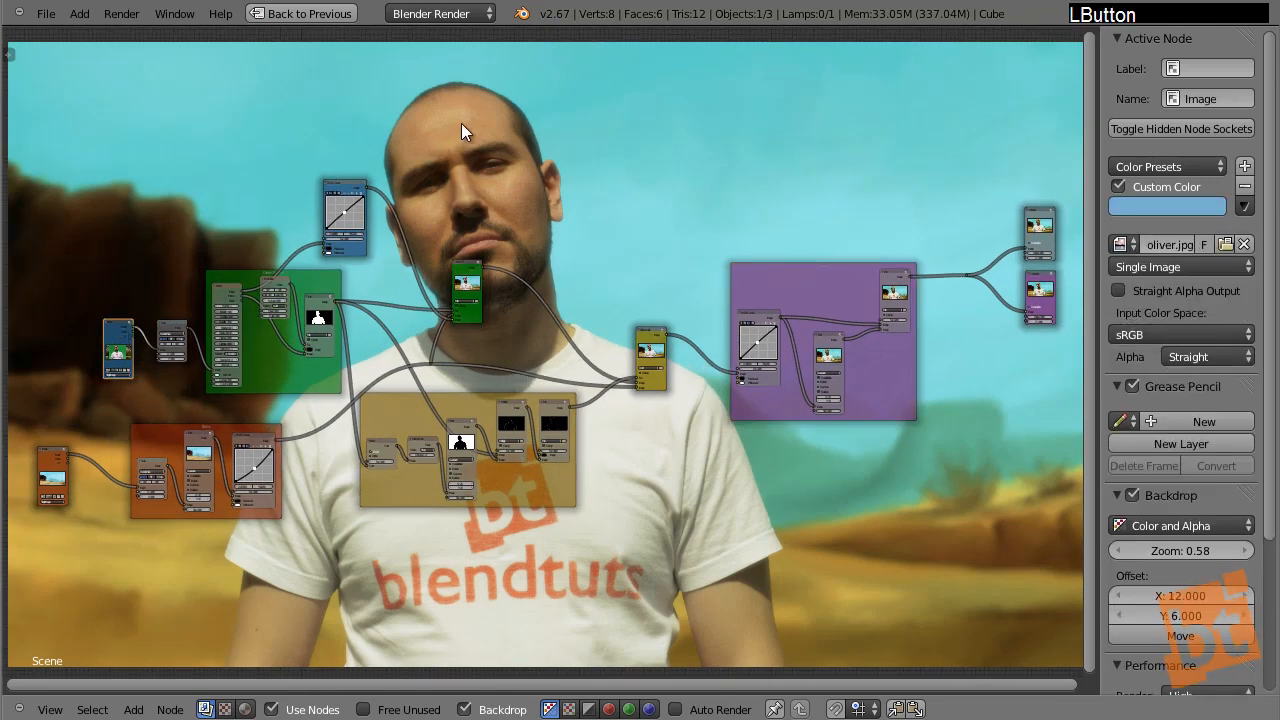